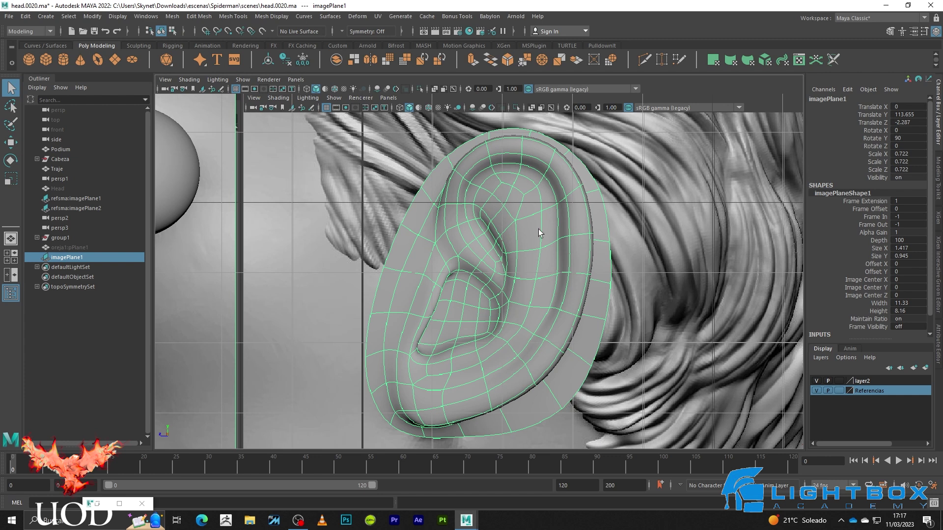
- Create a polygon plane and raise it to ear height
left_click(115, 58)
key("space")
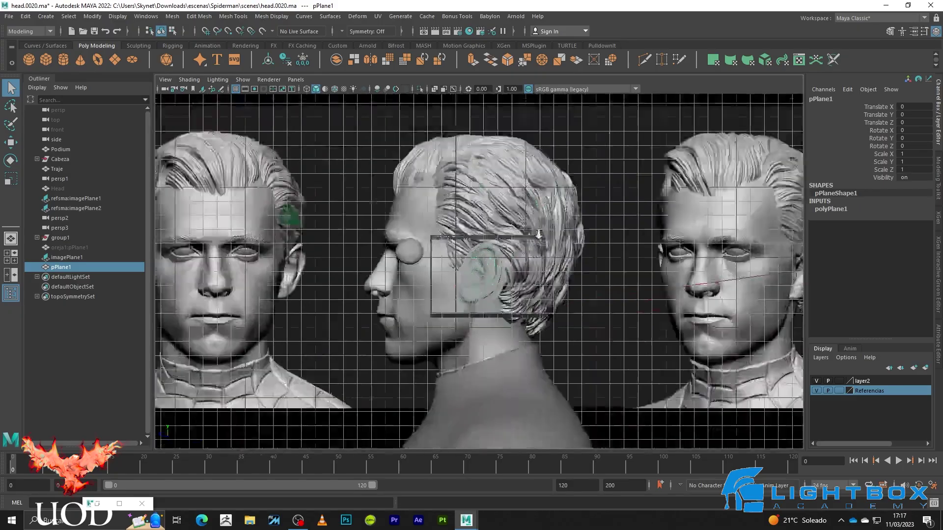
key("w")
scroll(474, 310, "down", 5)
scroll(473, 310, "down", 5)
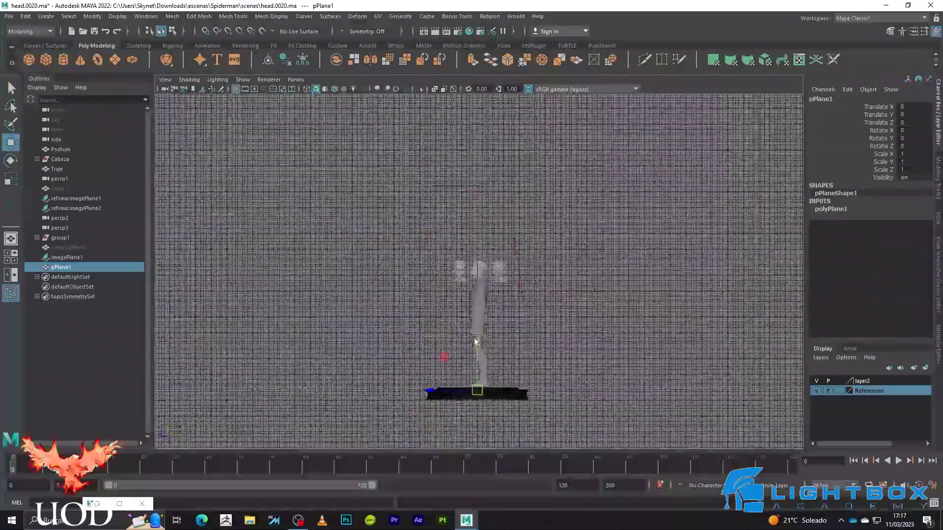
left_click_drag(477, 346, 480, 224)
key("f")
scroll(480, 221, "down", 5)
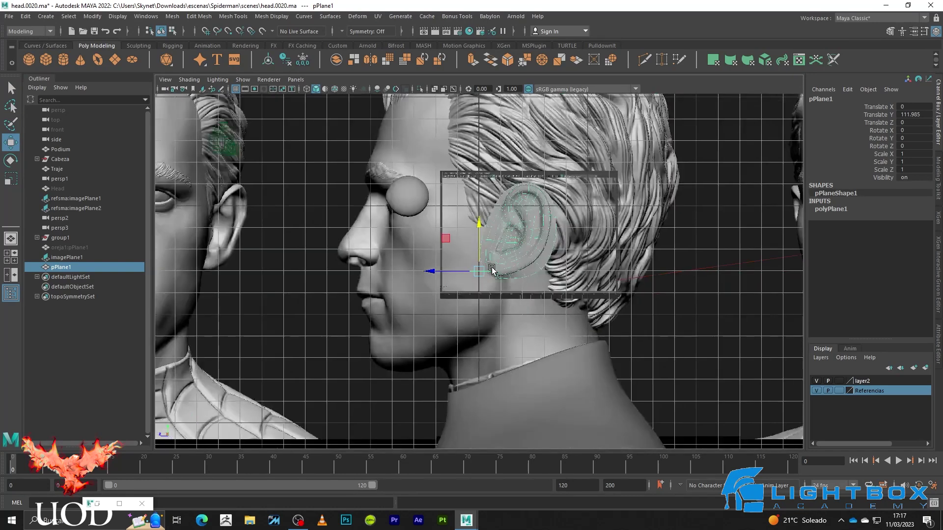
scroll(539, 209, "up", 3)
scroll(539, 209, "up", 5)
scroll(491, 261, "up", 3)
- Rotate the plane to Rotate Z -90 so it faces the side view
key("e")
left_click_drag(477, 242, 480, 293)
left_click(927, 146)
type("-9")
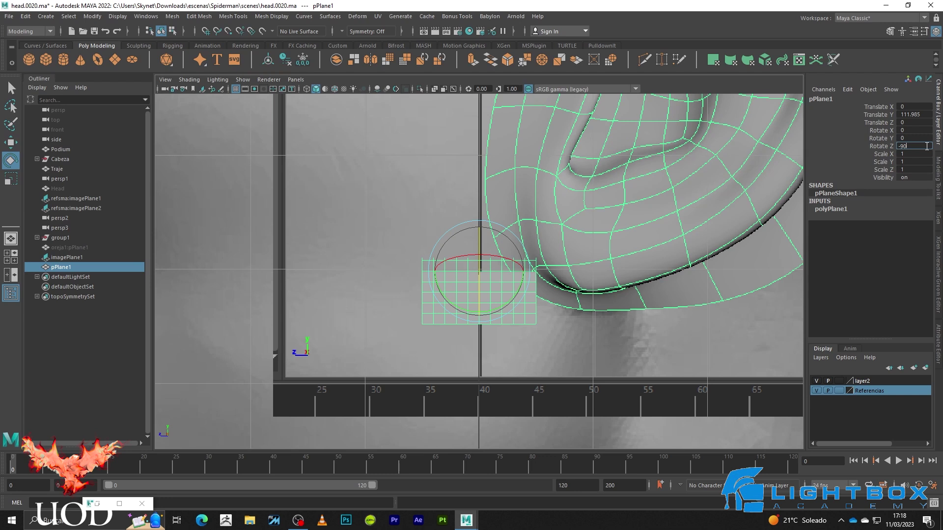
key("Return")
- Set the plane's Subdivisions Width and Height to 1 for a single face
left_click(840, 207)
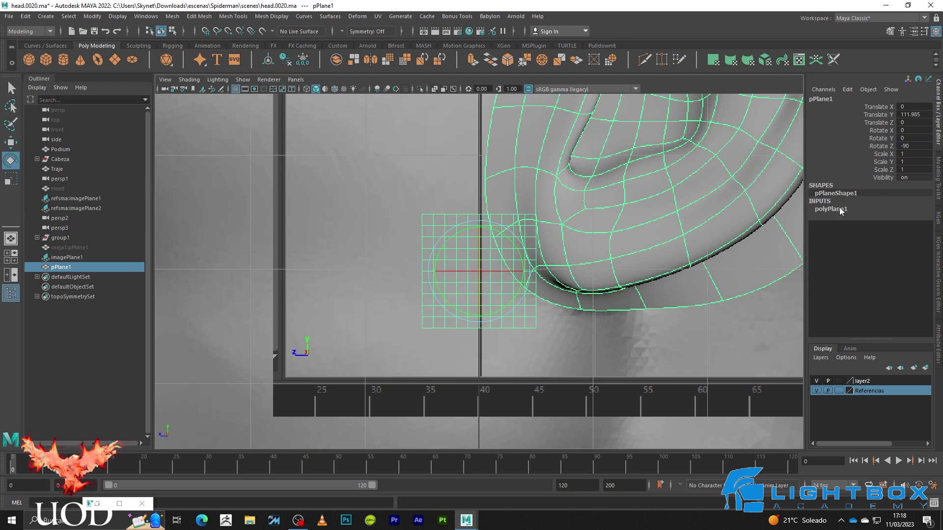
left_click_drag(922, 232, 921, 240)
type("1")
key("Return")
left_click(522, 367)
key("ctrl+z")
- Position the one-face plane over the ear's inner fold
key("w")
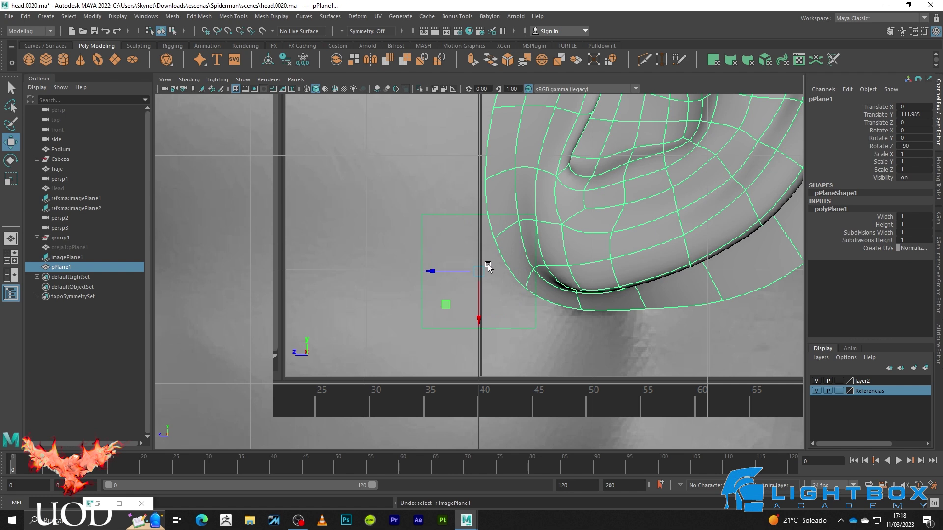
left_click_drag(488, 261, 643, 129)
scroll(643, 129, "up", 2)
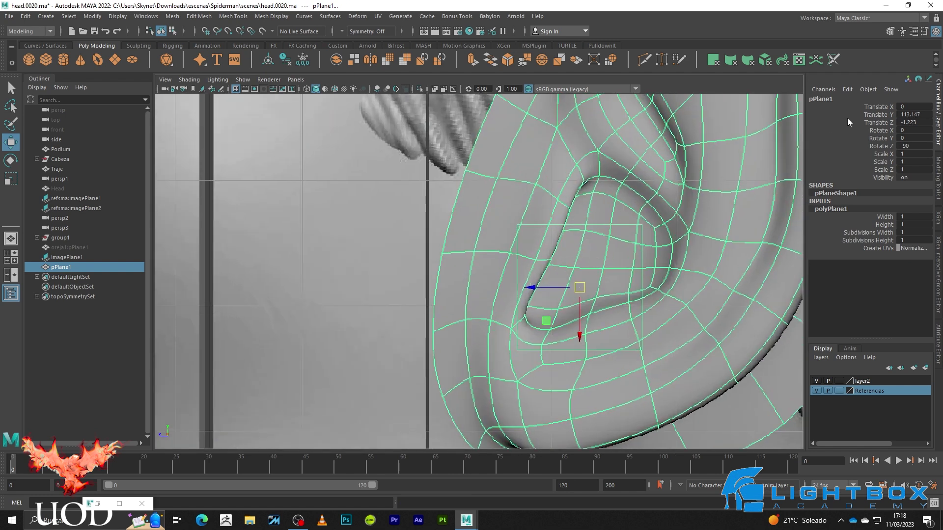
left_click(876, 107)
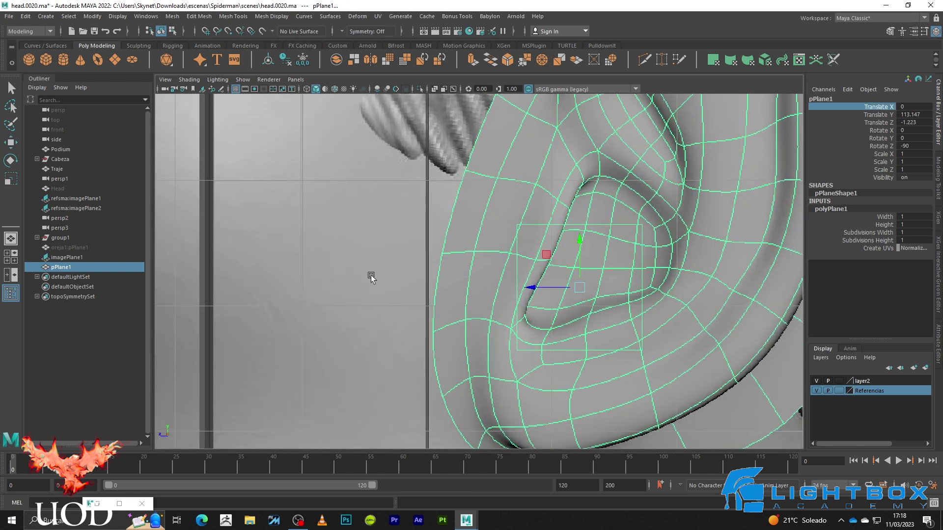
left_click(538, 249)
key("q")
left_click(591, 237)
key("F9")
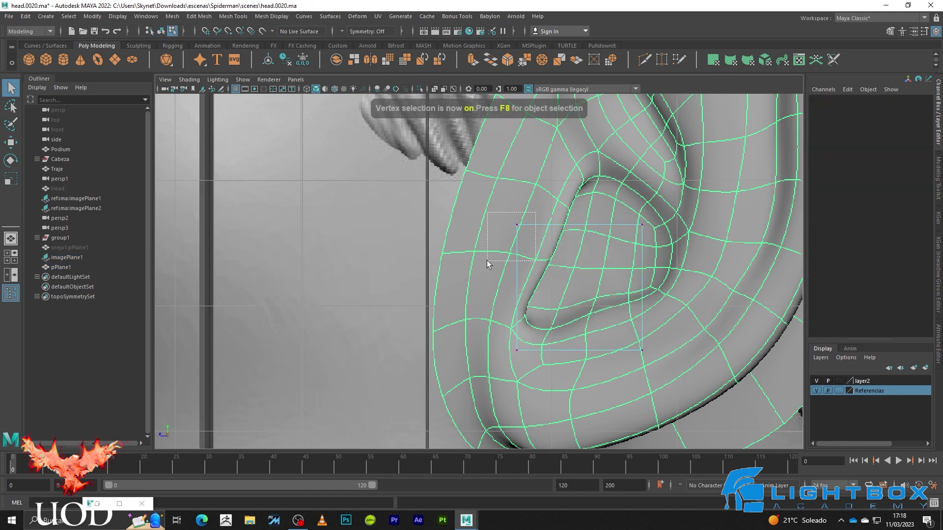
- Move the quad's four corner vertices onto the ear's inner ridge (antihelix)
middle_click_drag(488, 260, 446, 316, "alt")
key("w")
left_click_drag(398, 336, 496, 244)
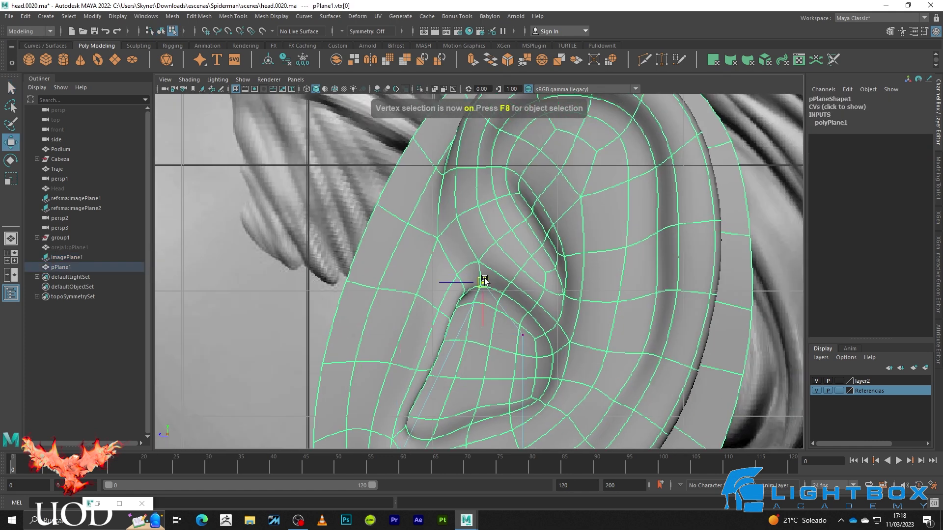
left_click(522, 335)
left_click_drag(522, 336, 521, 269)
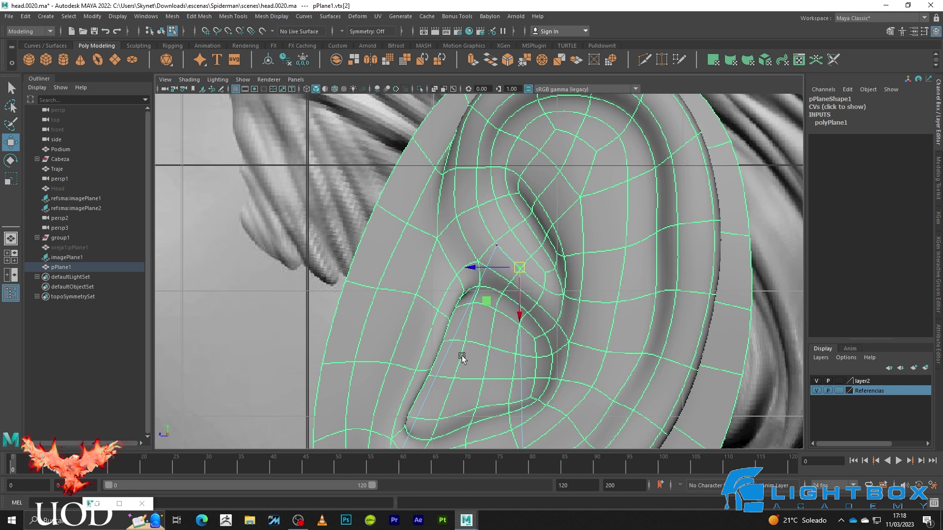
middle_click_drag(432, 416, 421, 389, "alt")
left_click(386, 433)
left_click_drag(389, 432, 472, 237)
left_click(510, 433)
left_click_drag(509, 433, 501, 262)
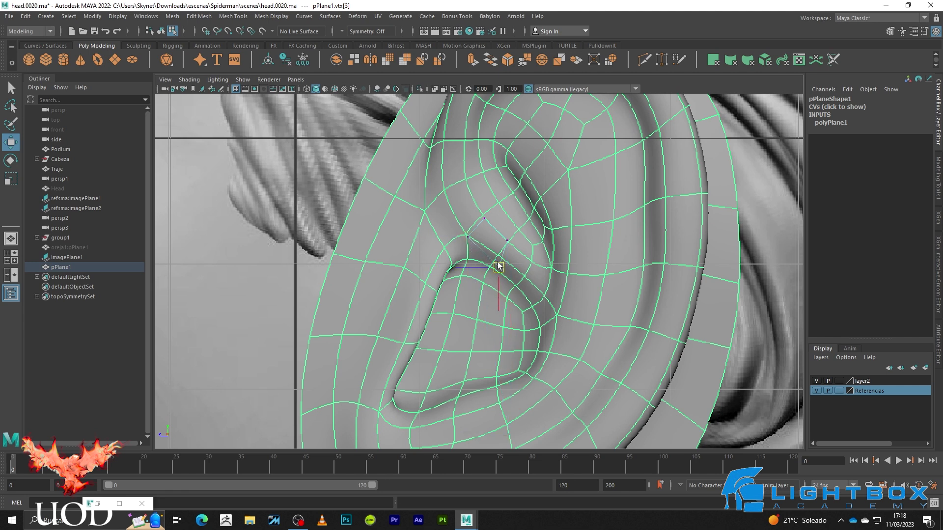
scroll(501, 263, "down", 3)
- Extrude one quad edge and drag the new face along the ear fold
key("q")
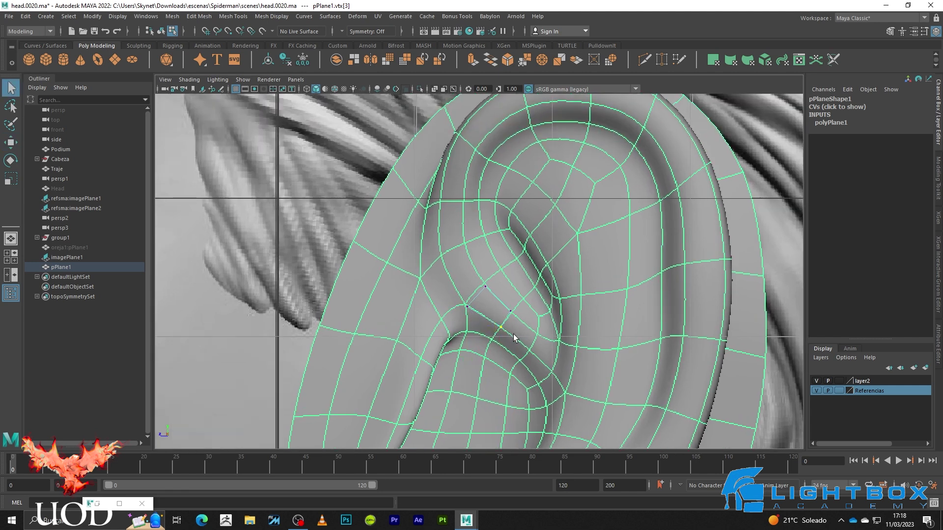
key("F10")
left_click(502, 321)
key("ctrl+r")
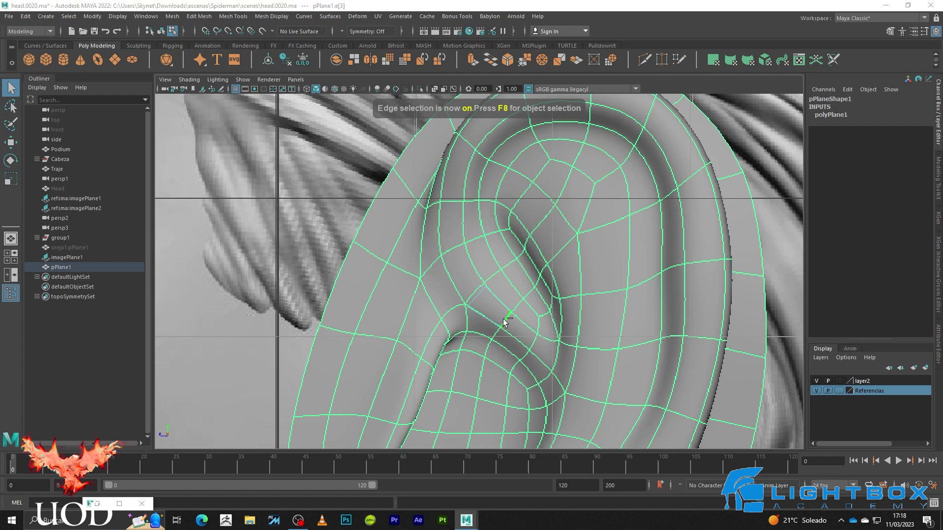
left_click(743, 410)
key("w")
key("ctrl+e")
left_click_drag(507, 327, 534, 344)
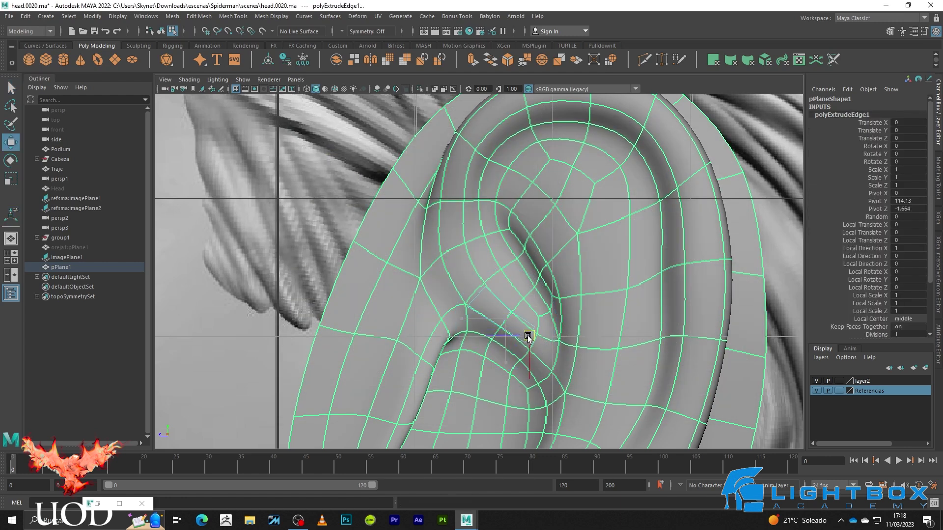
key("q")
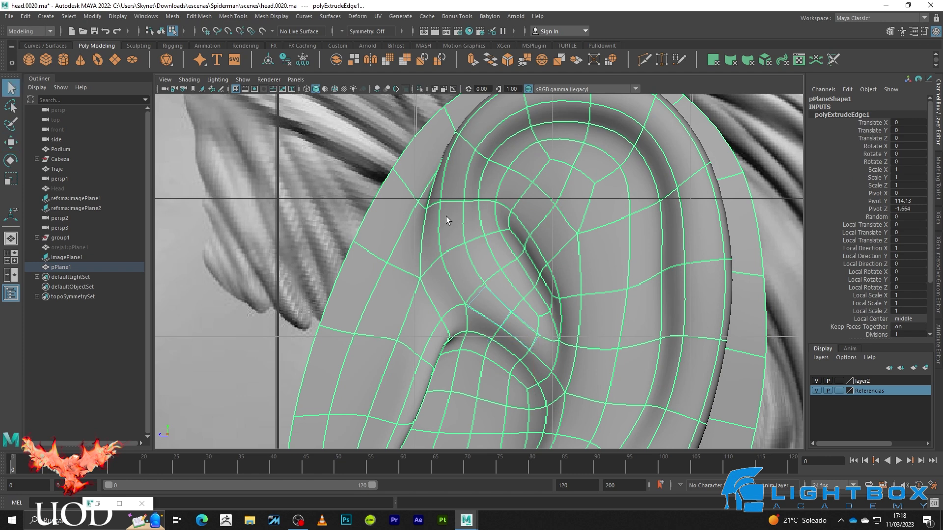
key("F8")
- Hide the Referencias head reference layer
left_click(417, 199)
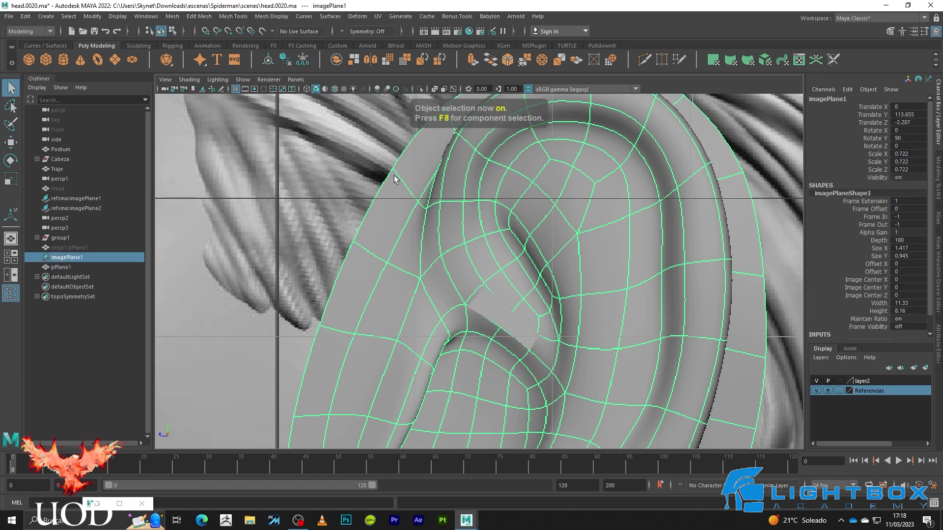
scroll(396, 180, "down", 8)
scroll(400, 186, "down", 2)
left_click(461, 168)
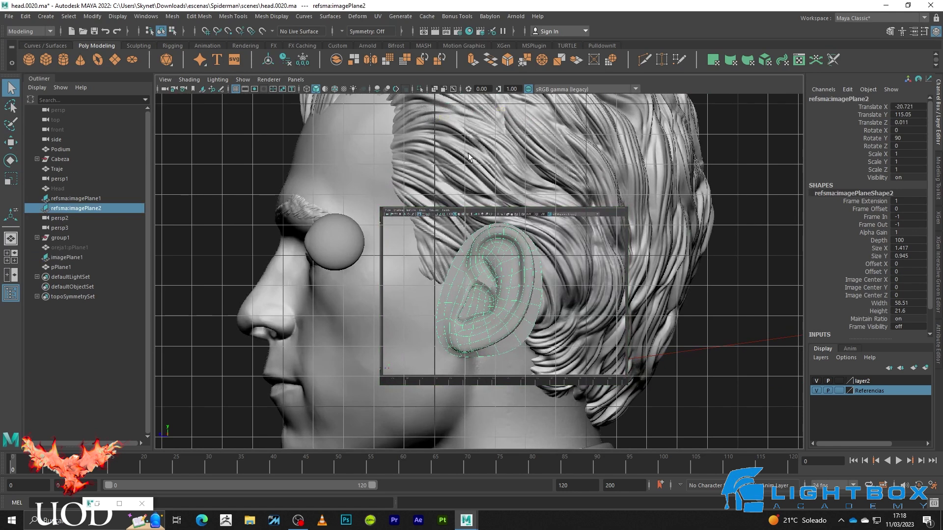
left_click(816, 391)
- Set the ear image's Alpha Gain to about 0.515, then reselect pPlane1
left_click(641, 244)
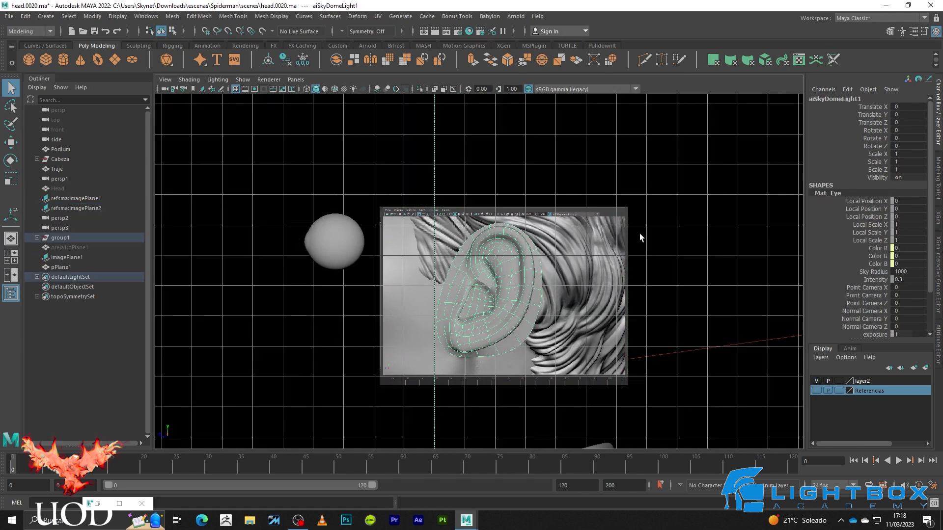
left_click(594, 256)
scroll(574, 231, "up", 3)
scroll(574, 231, "up", 2)
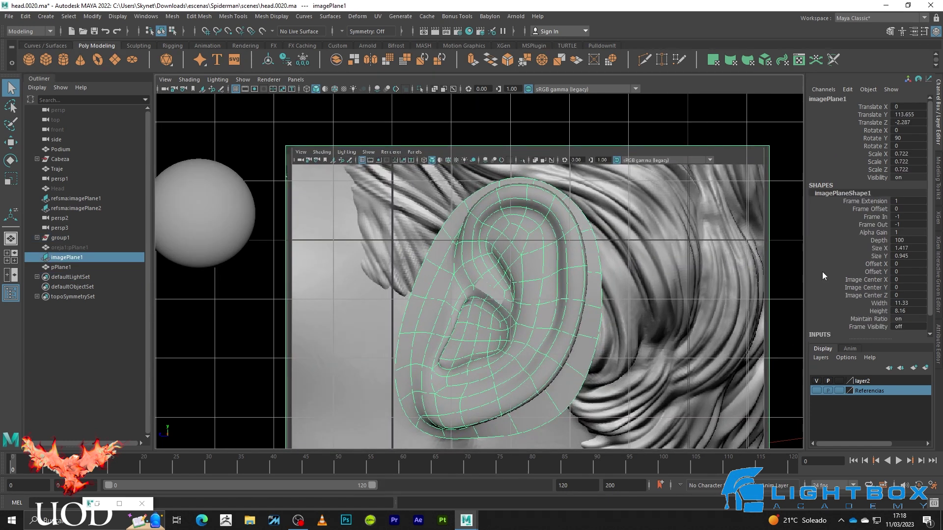
left_click(939, 352)
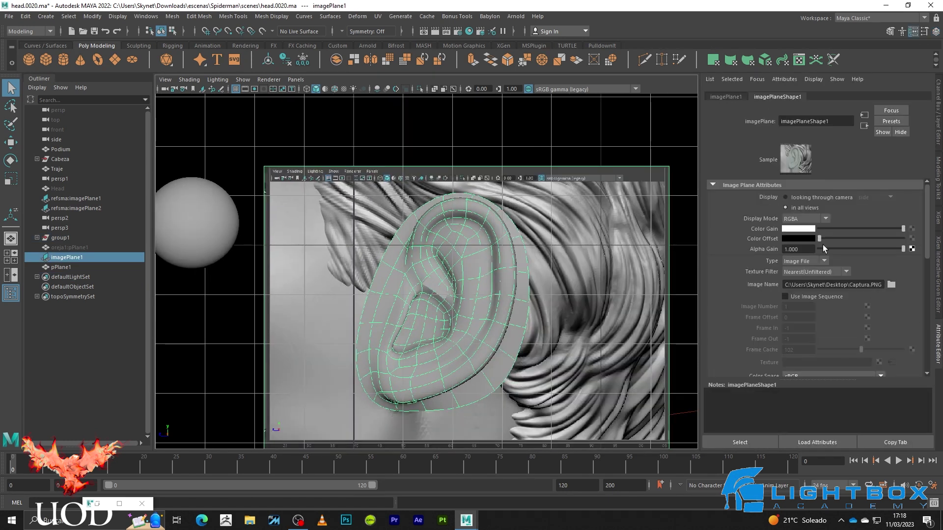
left_click_drag(903, 248, 864, 249)
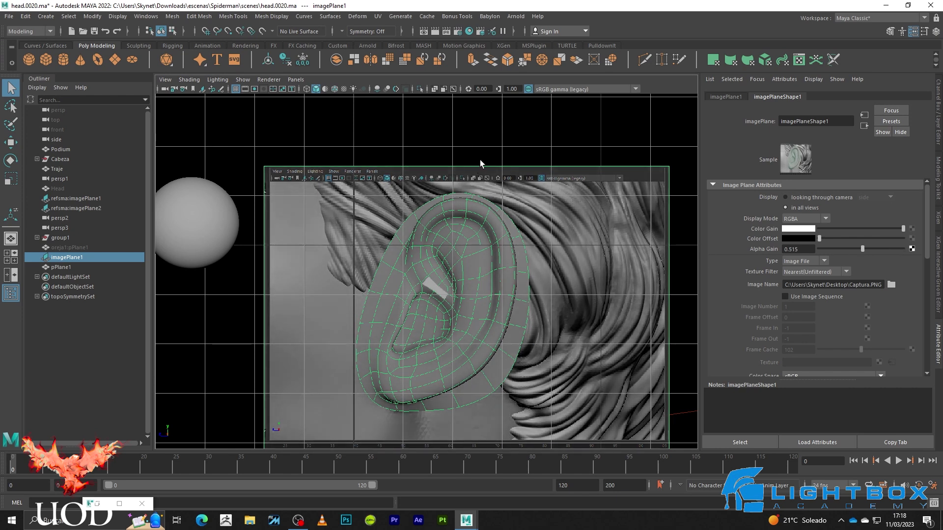
left_click(478, 383)
scroll(398, 291, "up", 2)
scroll(447, 315, "up", 2)
- Nudge the strip's top and left corner vertices into place on the fold
scroll(431, 294, "up", 2)
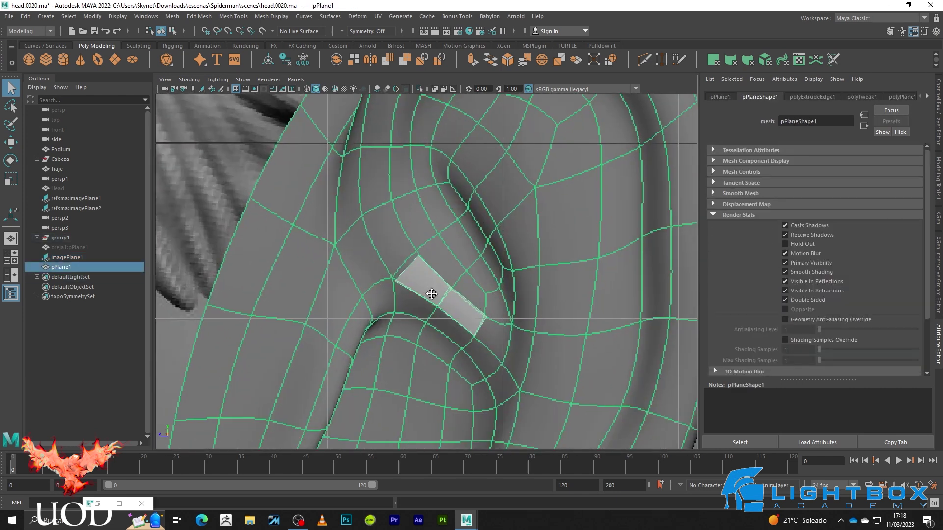
scroll(431, 294, "up", 2)
key("F9")
left_click(411, 242)
key("w")
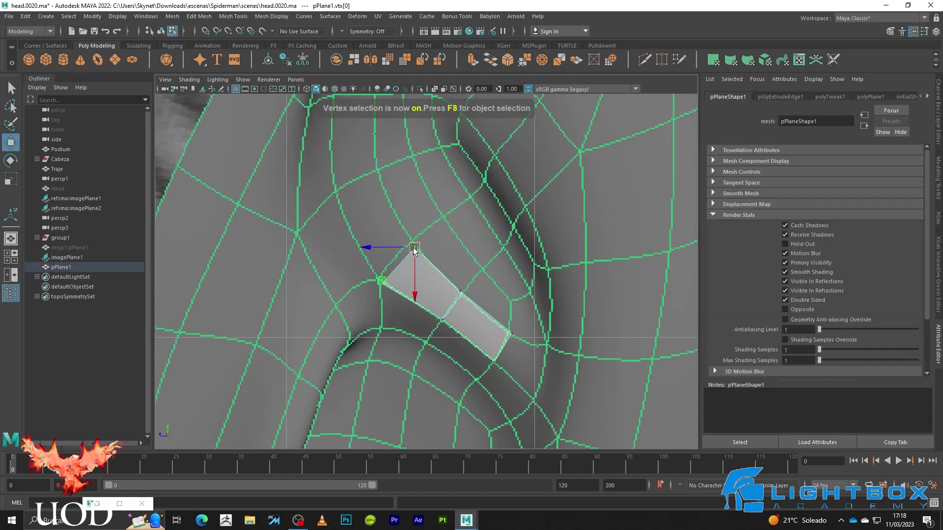
key("q")
left_click(381, 283)
key("w")
left_click_drag(381, 283, 376, 278)
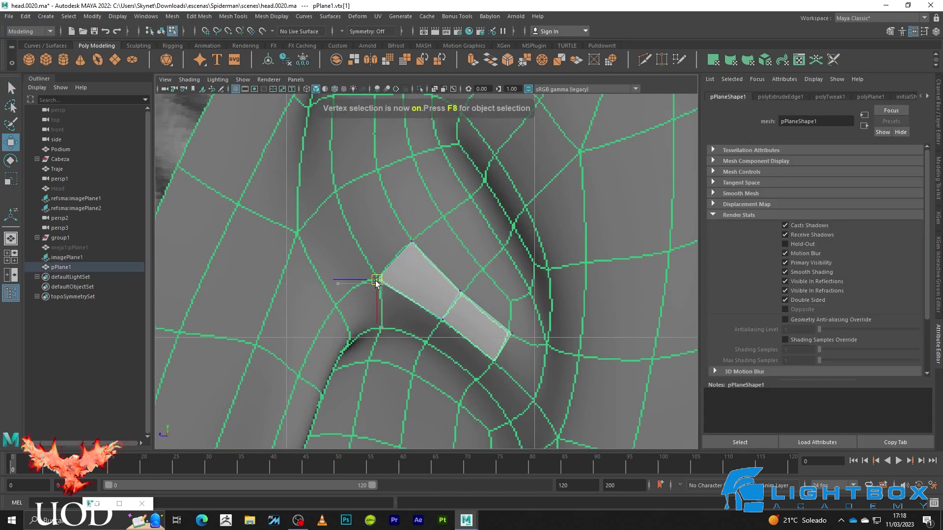
- Extrude the strip's top edge twice up the fold, rotating the new edge level
key("F10")
left_click_drag(388, 240, 399, 273)
middle_click_drag(396, 231, 405, 297, "alt")
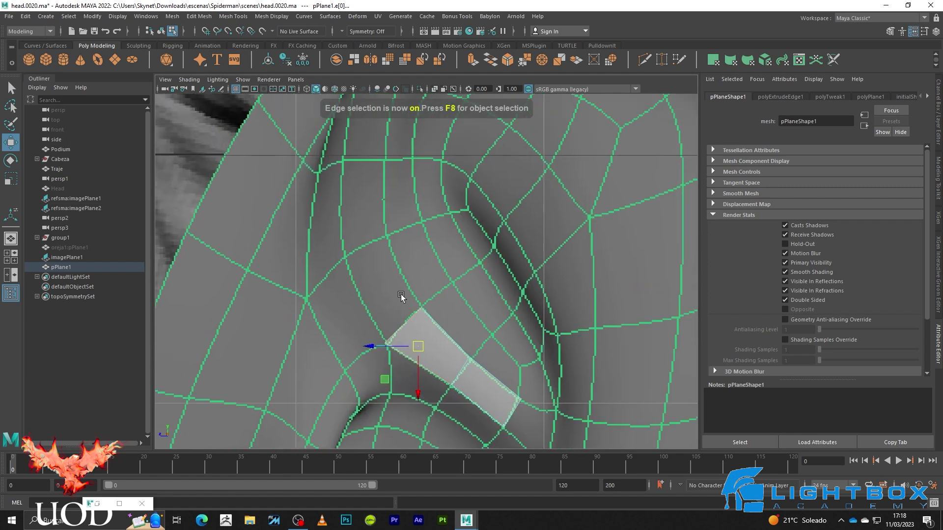
key("q")
key("ctrl+e")
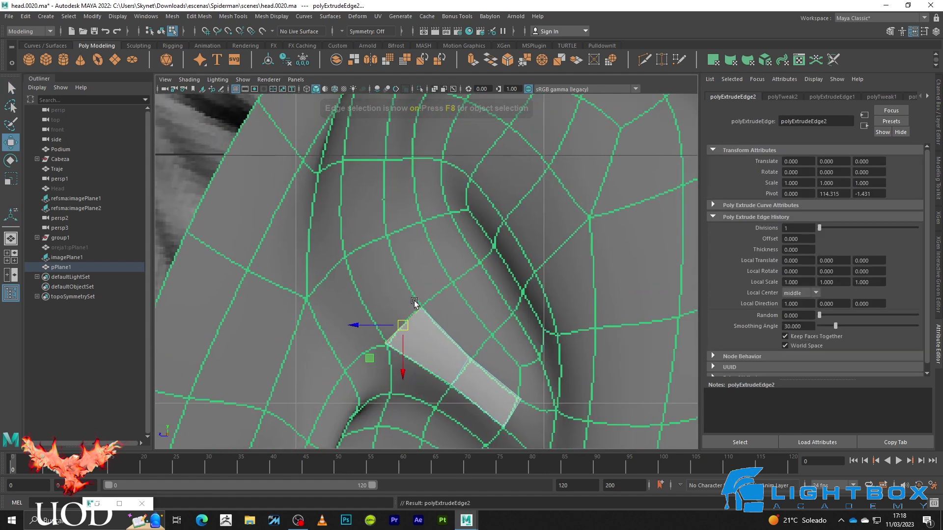
left_click_drag(397, 330, 378, 235)
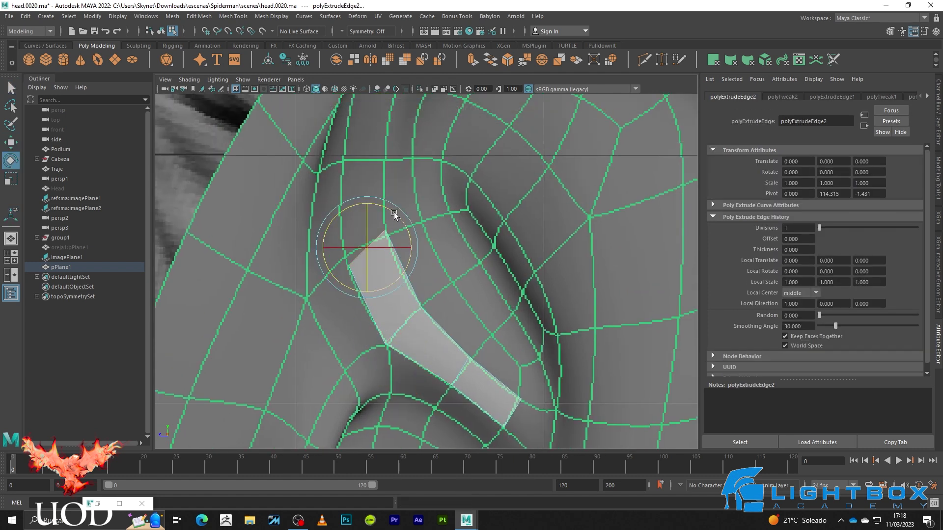
key("ctrl+e")
left_click_drag(369, 250, 350, 169)
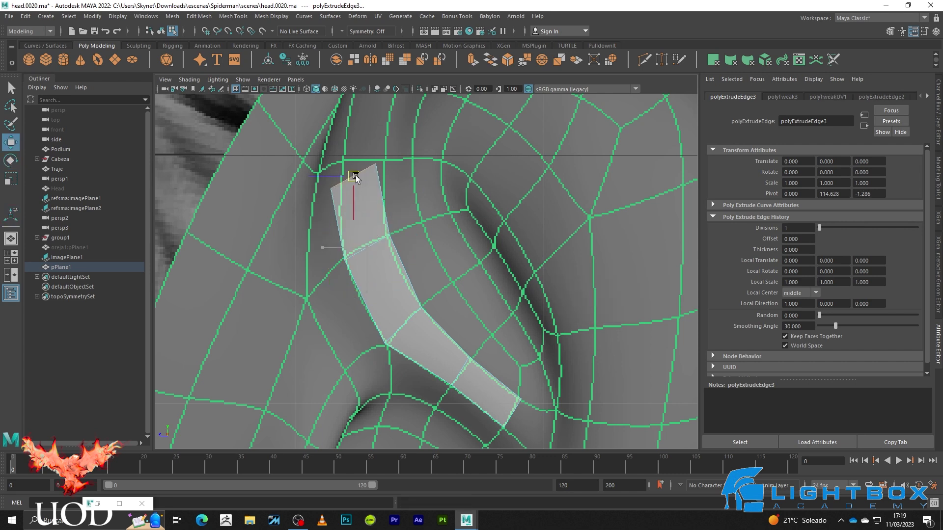
middle_click_drag(358, 179, 347, 292, "alt")
key("e")
mouse_move(397, 244)
left_mouse_down()
mouse_move(385, 255)
mouse_move(388, 156)
mouse_move(431, 171)
left_mouse_up()
key("w")
- Extrude the top edge once more and pull its top-left vertex onto the fold
key("ctrl+e")
key("q")
key("F9")
left_click(437, 158)
key("w")
key("q")
left_click(380, 155)
key("w")
left_click_drag(381, 155, 388, 132)
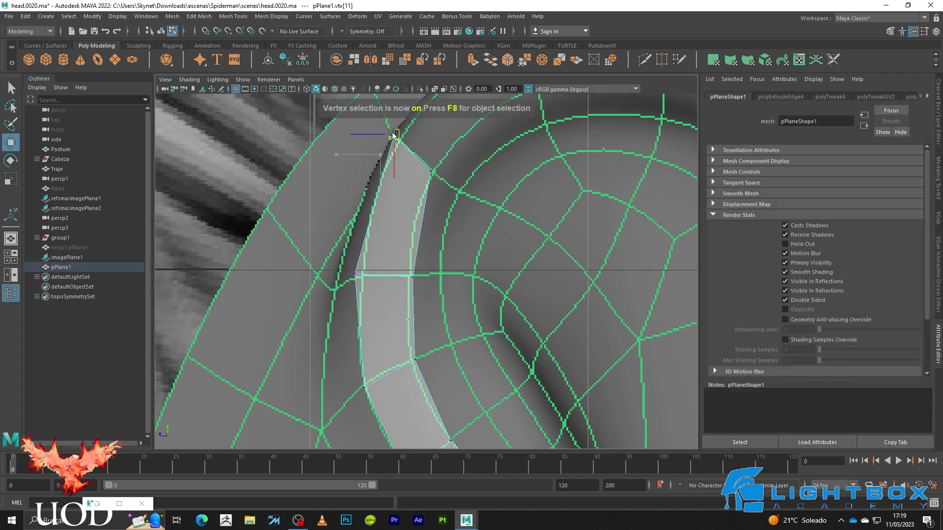
scroll(408, 215, "down", 2)
- Extrude the strip's end edge up toward the upper rim
key("F10")
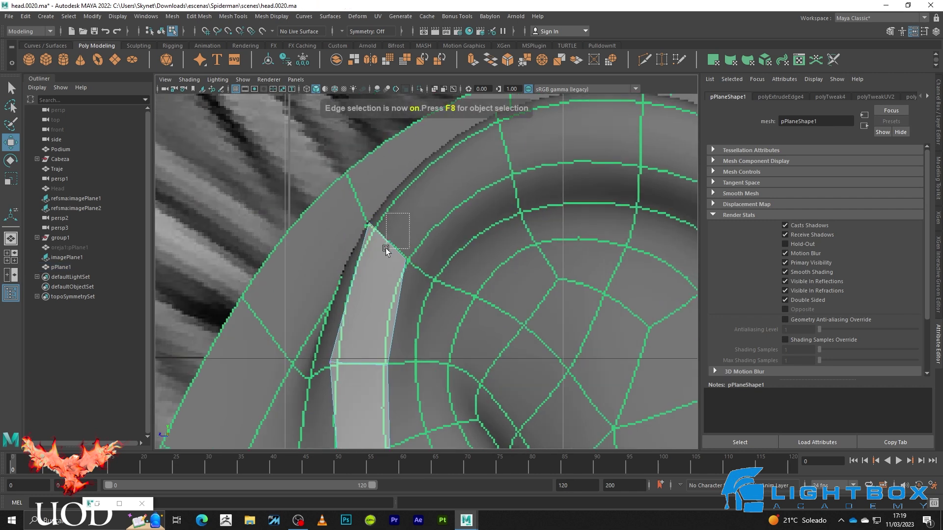
left_click(388, 243)
key("ctrl+e")
left_click_drag(399, 242, 473, 143)
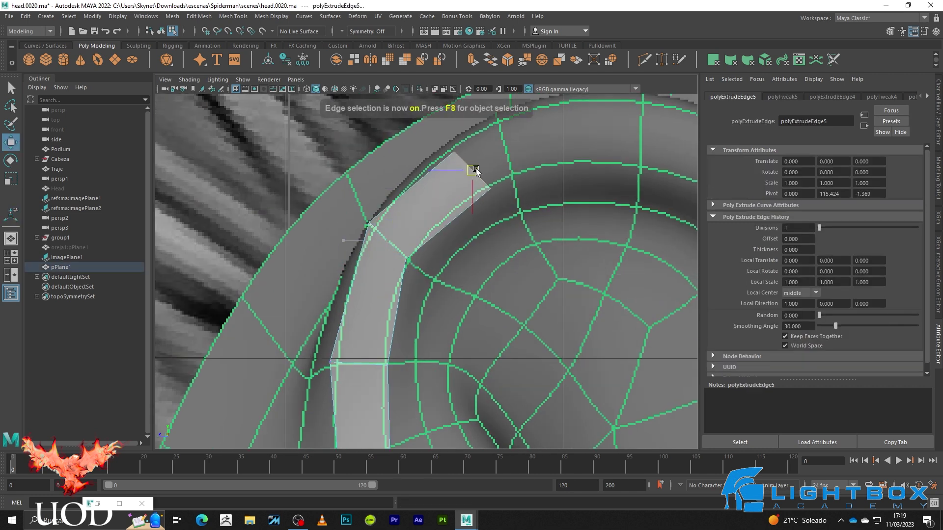
- Adjust the new face's outer vertices onto the fold and frame the scene
key("F9")
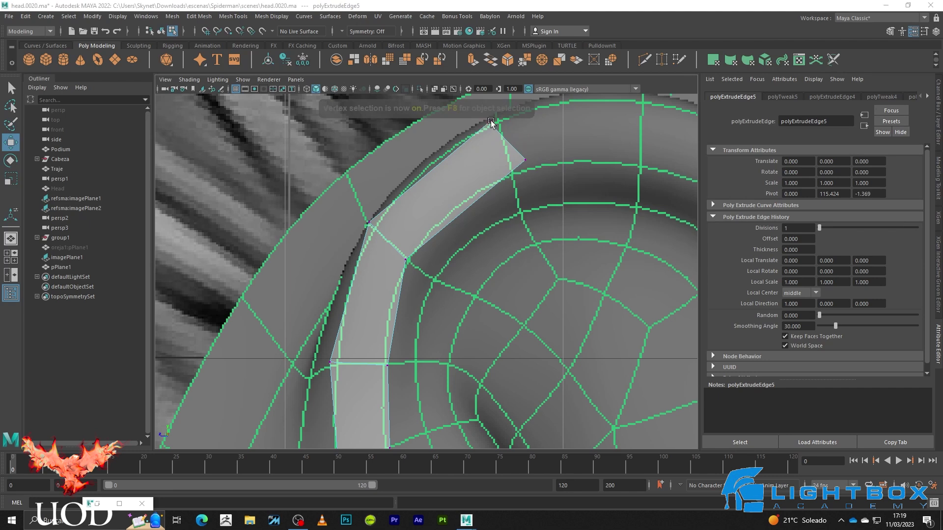
left_click(489, 122)
middle_click_drag(488, 123, 467, 205, "alt")
left_click_drag(467, 205, 477, 195)
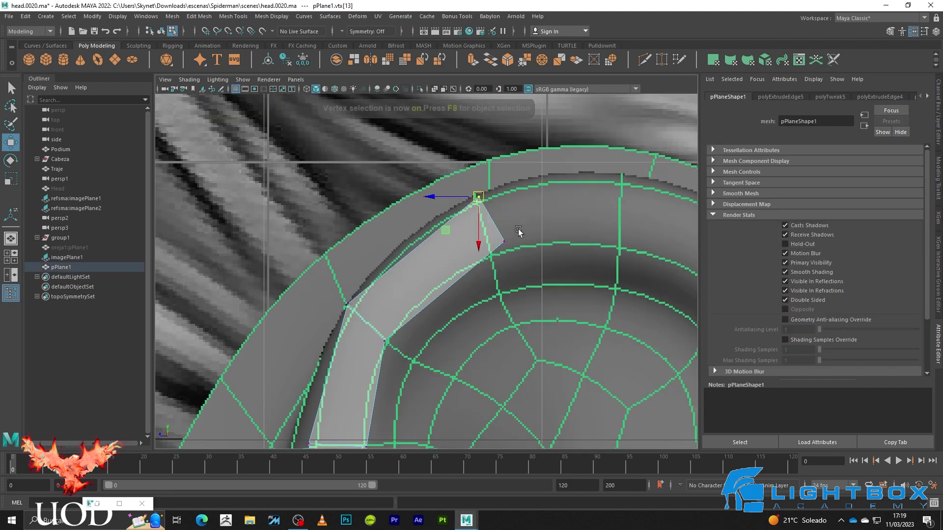
left_click(503, 240)
left_click_drag(503, 241, 492, 252)
key("q")
left_click(484, 316)
key("f")
scroll(378, 212, "up", 3)
scroll(378, 212, "up", 4)
scroll(388, 226, "up", 2)
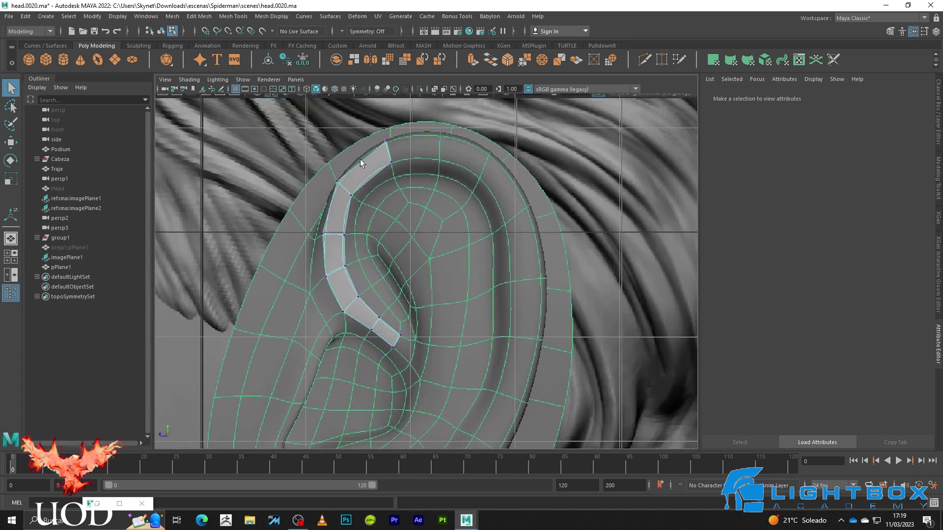
- Extrude the strip's top end edge and pull it right along the ear's top
scroll(393, 314, "up", 2)
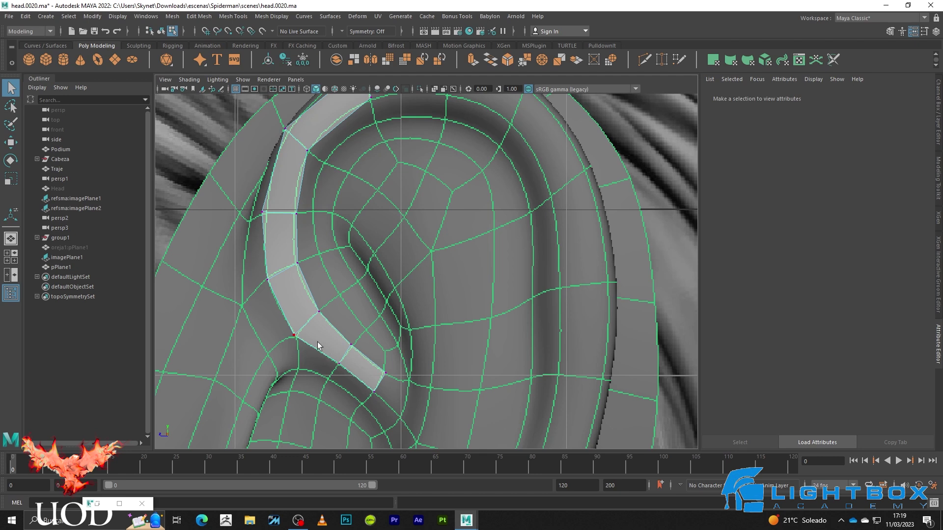
scroll(353, 343, "up", 1)
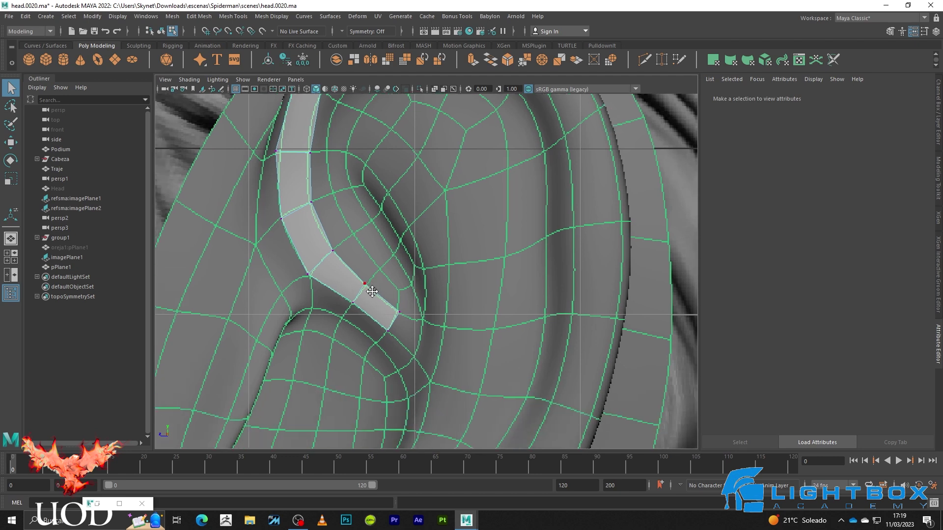
scroll(394, 328, "up", 1)
middle_click_drag(394, 328, 417, 242, "alt")
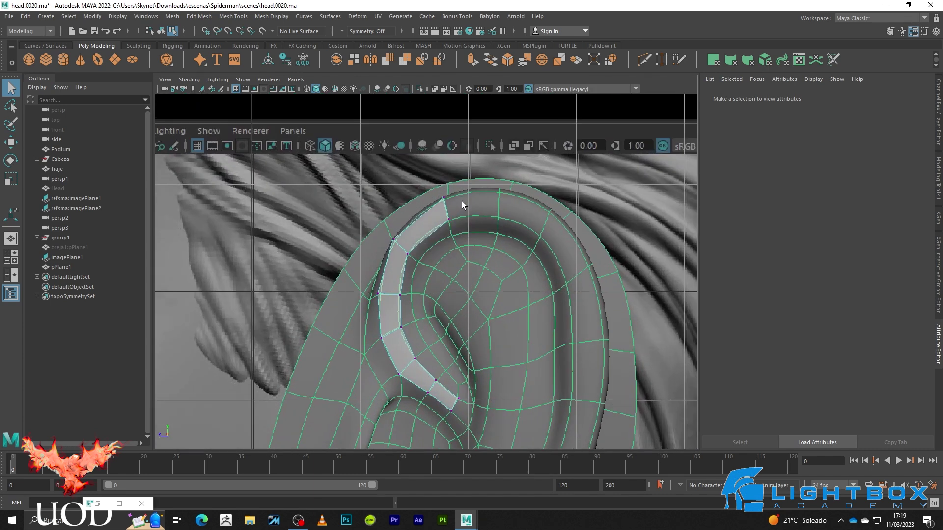
scroll(380, 284, "down", 5)
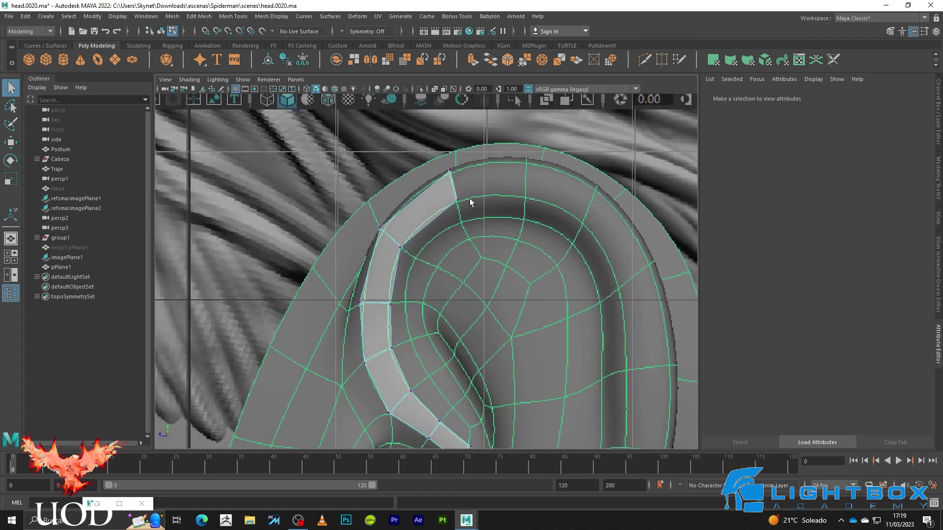
key("F10")
left_click(456, 186)
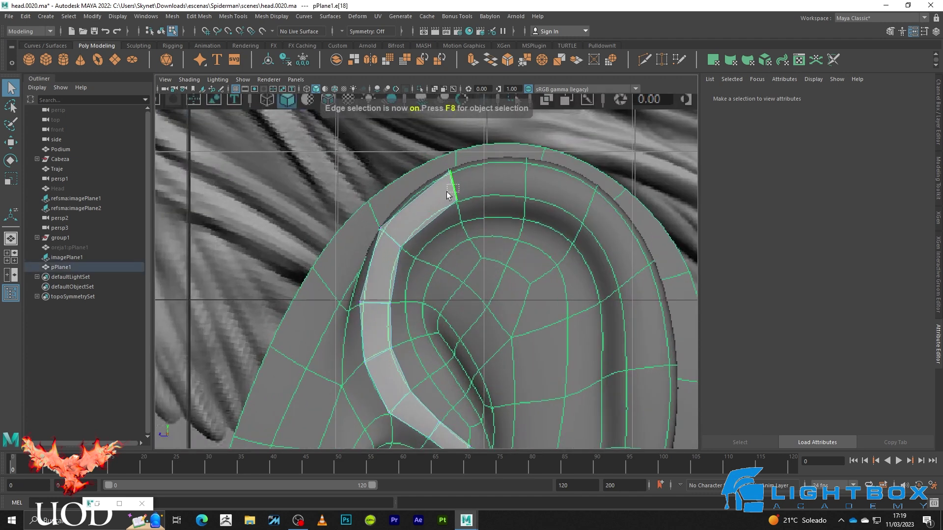
key("ctrl+e")
key("w")
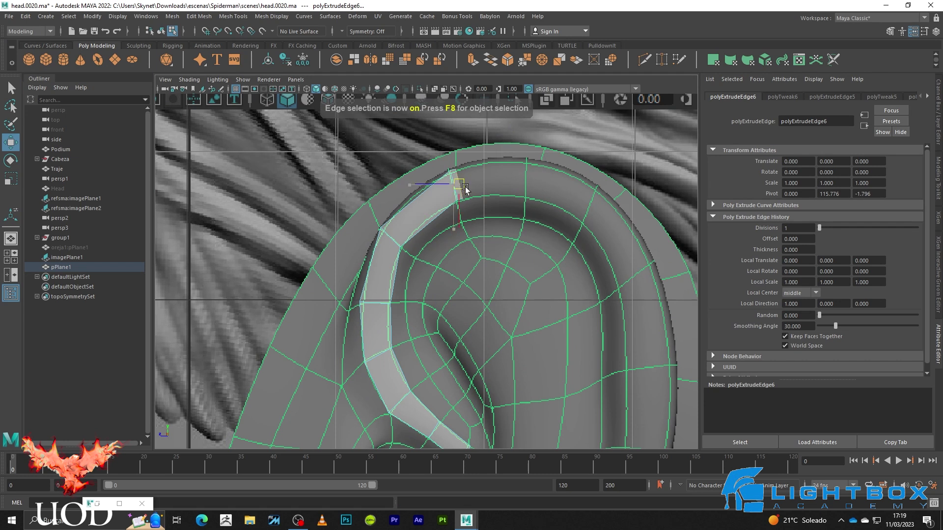
left_click_drag(458, 188, 530, 183)
- Adjust the new face's corner vertex, then extend the strip right along the upper rim
key("F9")
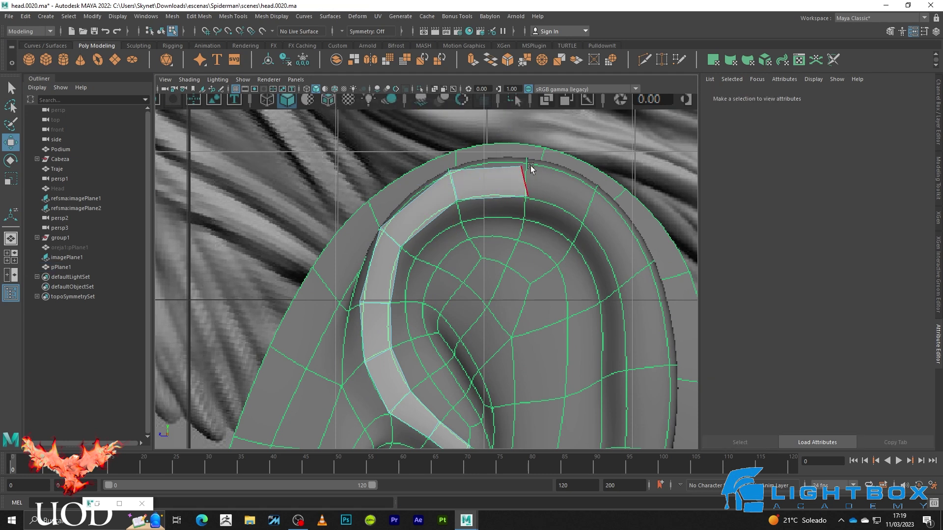
key("q")
left_click(527, 197)
key("w")
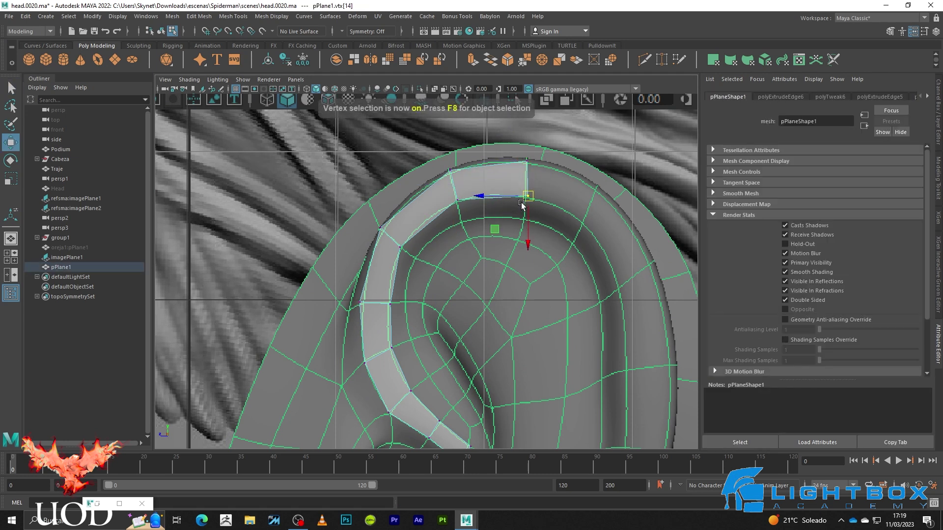
key("F10")
left_click(523, 185)
key("ctrl+e")
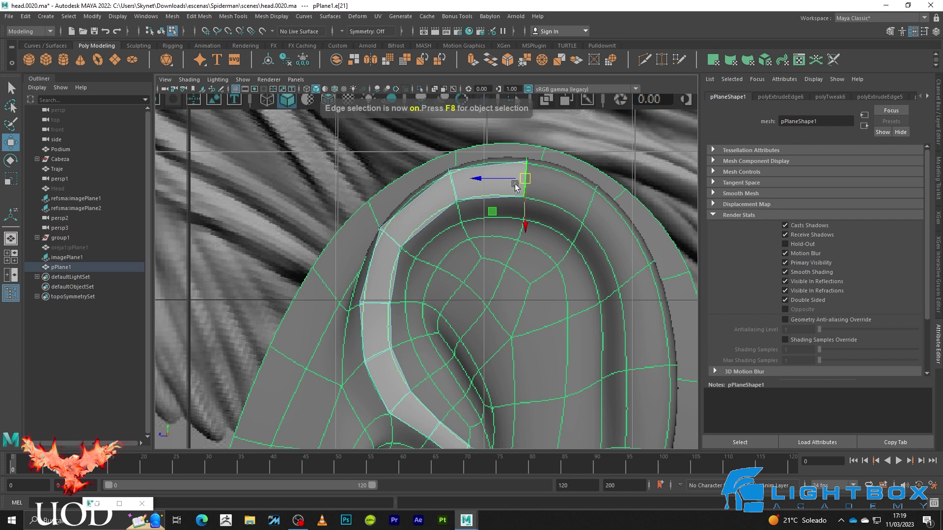
left_click_drag(523, 186, 606, 200)
- Extrude the strip's end edge over the top and pull it down the outer rim
key("q")
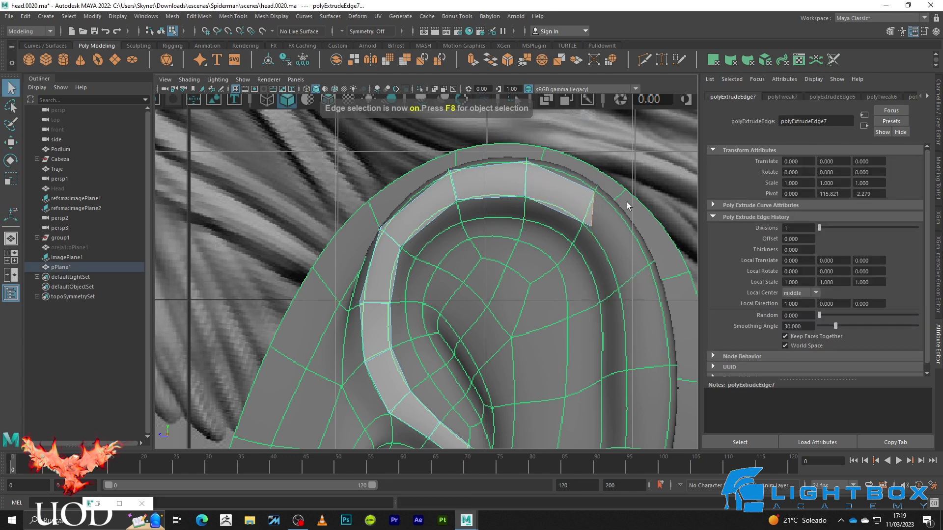
left_click(614, 196)
key("F9")
key("w")
key("w")
mouse_move(614, 215)
left_mouse_down()
mouse_move(560, 239)
mouse_move(655, 277)
mouse_move(643, 242)
left_mouse_up()
key("F10")
left_click(592, 205)
key("ctrl+e")
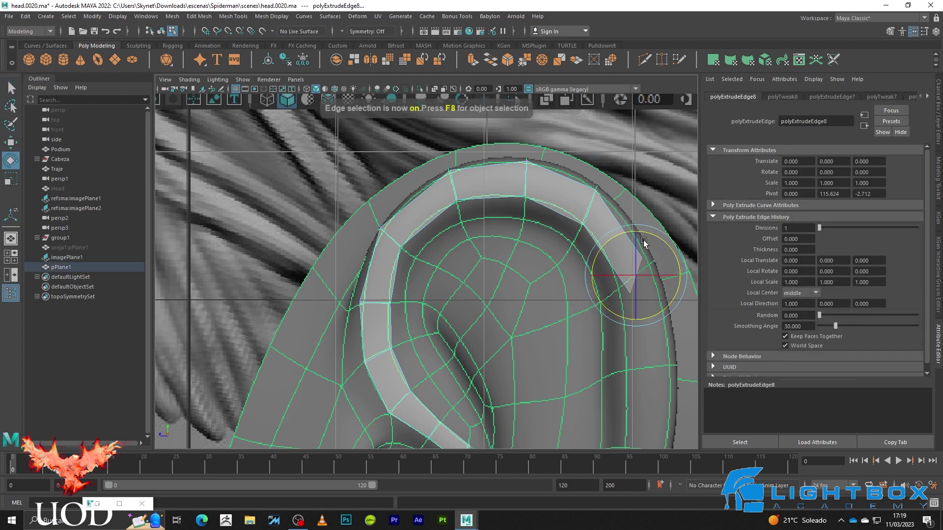
key("ctrl+e")
middle_click_drag(650, 305, 569, 211, "alt")
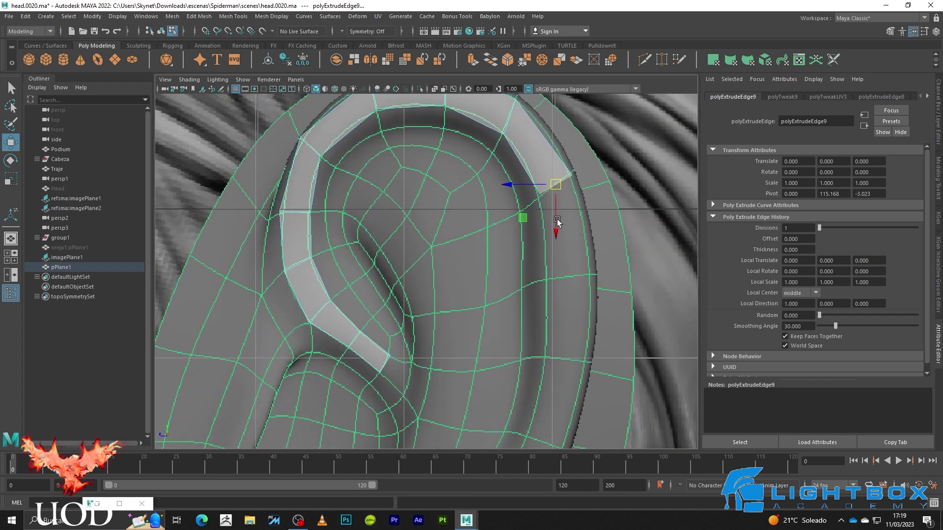
left_click_drag(556, 178, 568, 269)
- Narrow the end edge, then add two more faces down along the rim
key("r")
key("e")
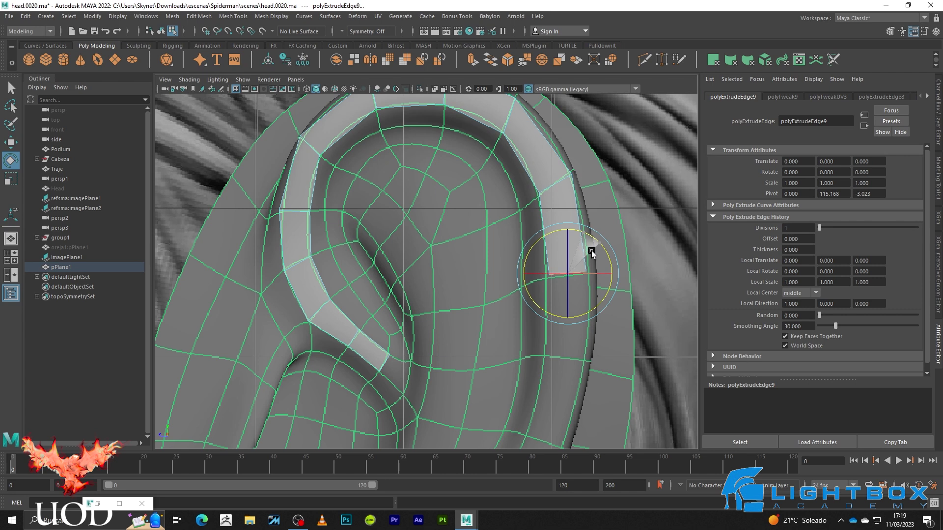
key("r")
left_click_drag(592, 273, 527, 274)
key("w")
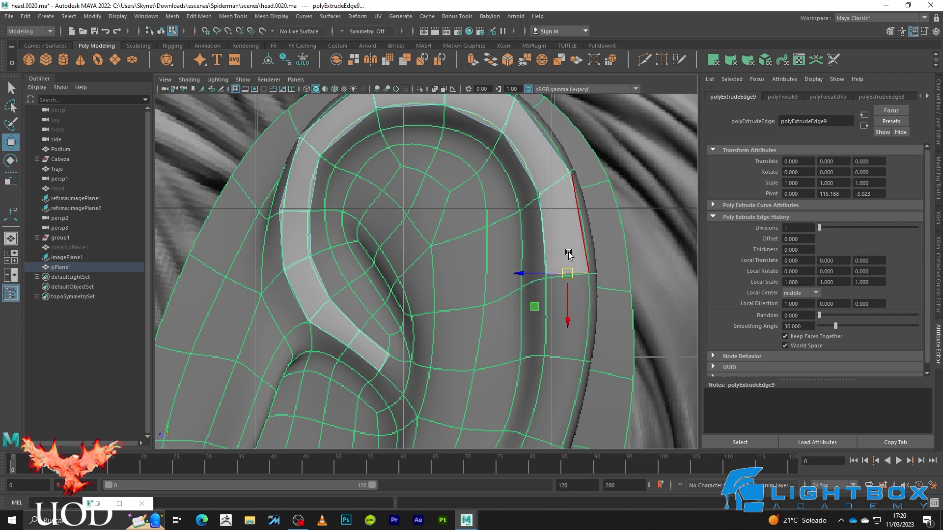
middle_click_drag(584, 307, 545, 265, "alt")
key("ctrl+e")
left_click_drag(530, 255, 509, 391)
key("ctrl+e")
middle_click_drag(533, 357, 536, 274, "alt")
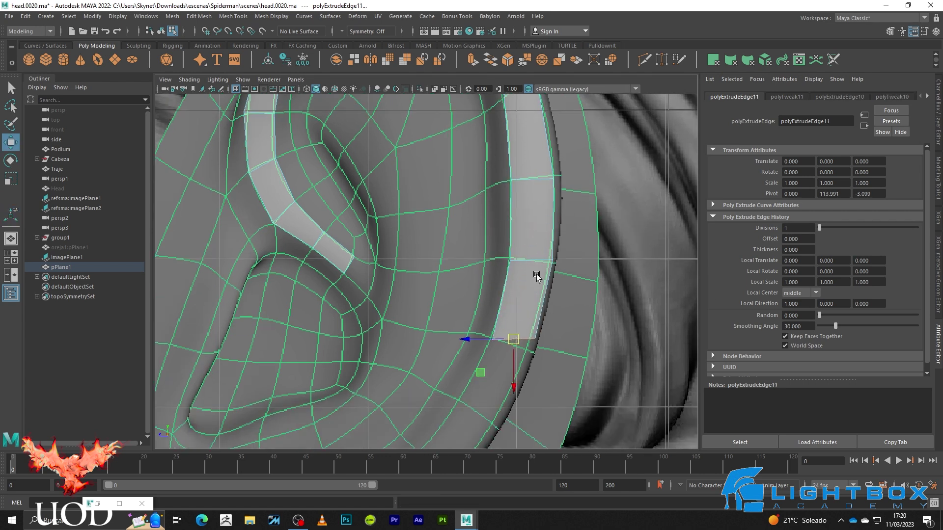
- Move the strip end's bottom vertices down onto the rim edge
key("q")
key("F9")
left_click(535, 312)
key("w")
left_click_drag(535, 314, 530, 327)
key("q")
left_click(492, 314)
key("w")
- Extrude the bottom end edge twice, pulling it down-left along the rim
key("F10")
left_click(506, 324)
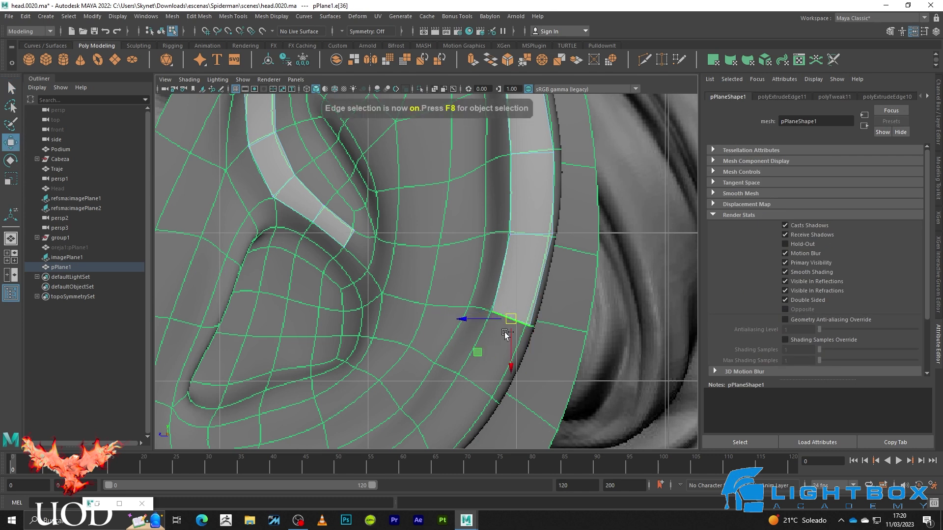
key("ctrl+e")
left_click_drag(503, 329, 475, 385)
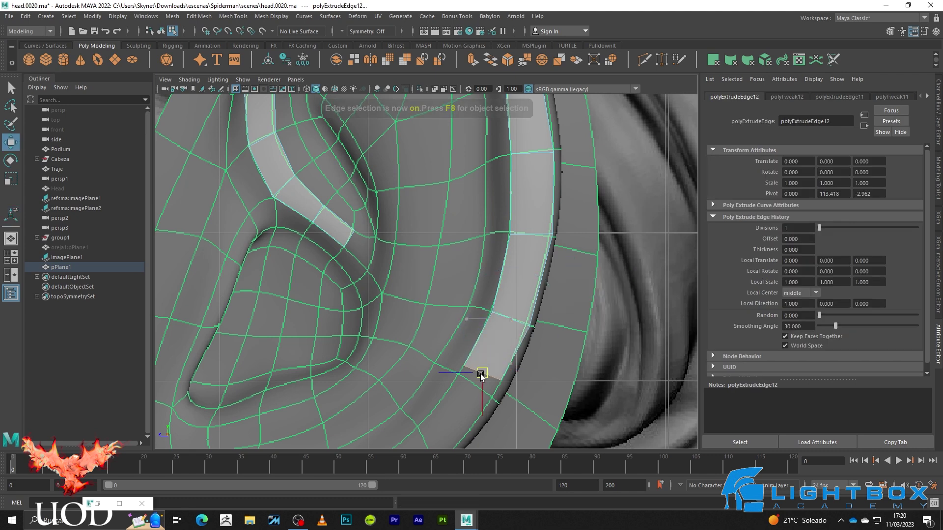
scroll(475, 385, "down", 2)
middle_click_drag(495, 315, 498, 291, "alt")
key("e")
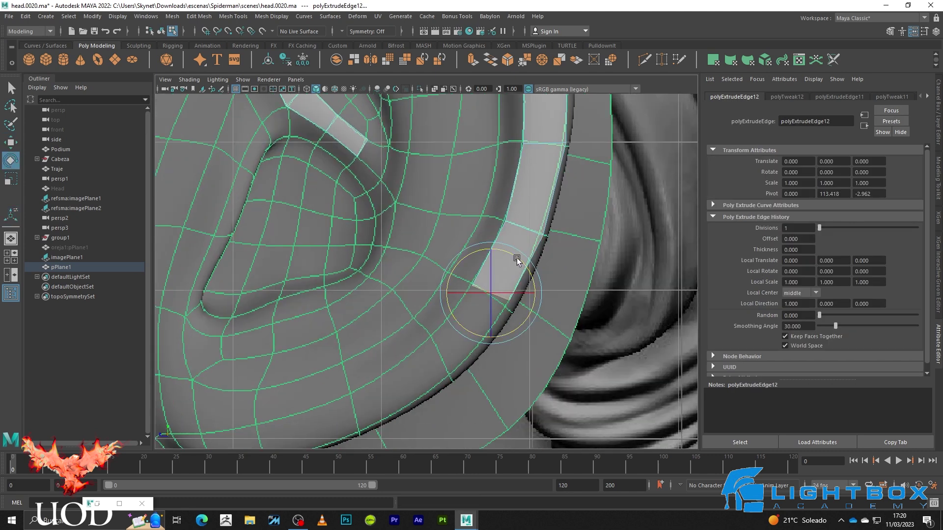
key("ctrl+e")
mouse_move(491, 293)
left_mouse_down()
mouse_move(460, 343)
mouse_move(358, 411)
left_mouse_up()
key("e")
key("w")
- Continue extruding the strip down-left toward the earlobe
key("ctrl+e")
scroll(414, 295, "up", 2)
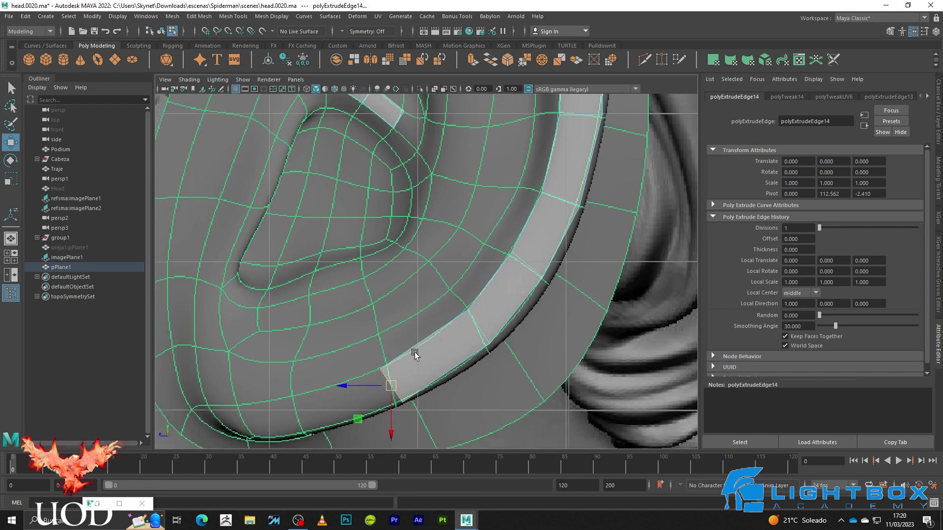
scroll(442, 302, "up", 2)
key("e")
key("w")
key("ctrl+e")
left_click_drag(479, 322, 304, 378)
key("ctrl+e")
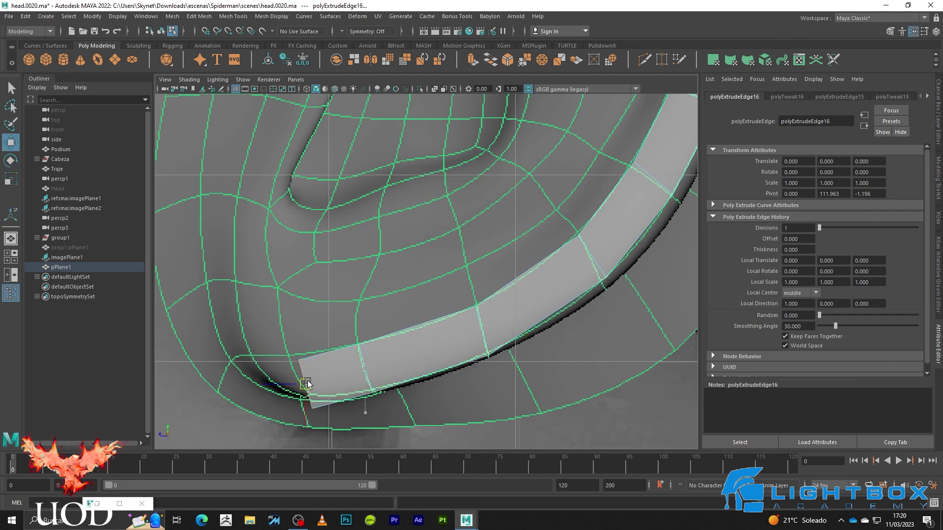
- Adjust the end vertices of the strip near the earlobe
key("q")
key("F9")
left_click(304, 400)
key("w")
key("q")
left_click(293, 354)
key("w")
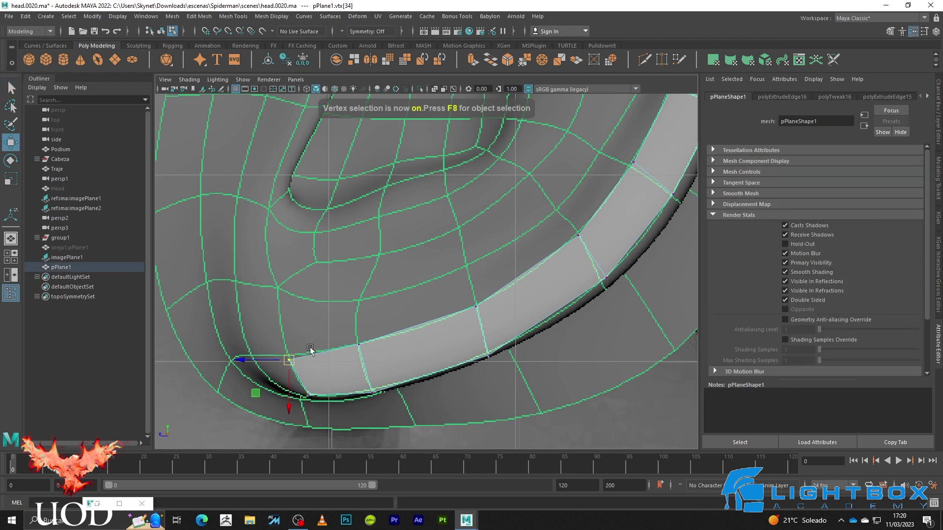
scroll(420, 265, "down", 10)
scroll(419, 266, "up", 3)
scroll(430, 301, "up", 5)
- Extrude the rim strip's edges and pull them about 0.238 units to add depth
key("q")
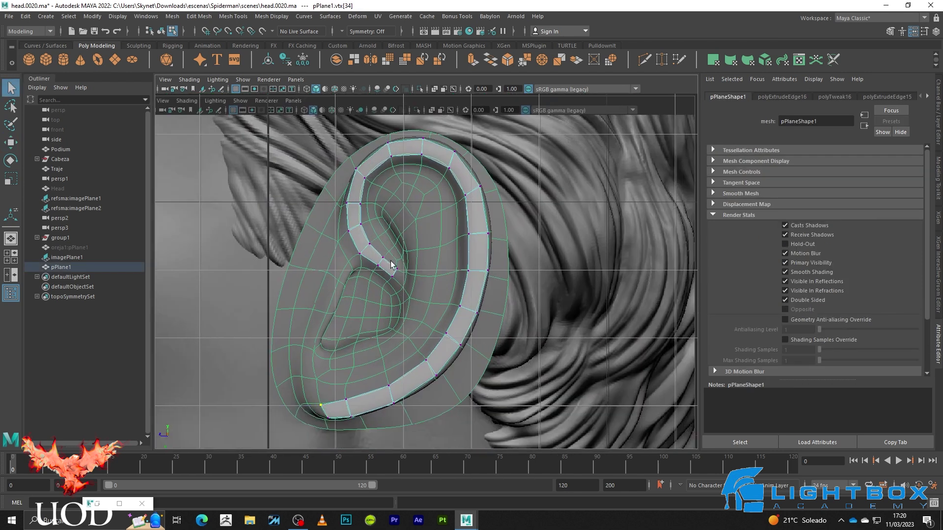
key("F10")
key("ctrl+e")
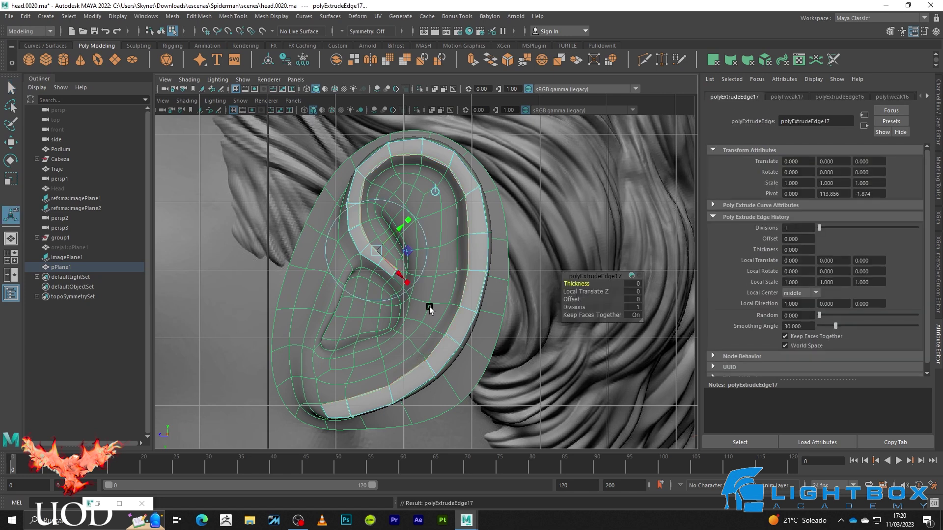
left_click_drag(389, 237, 419, 222)
key("1")
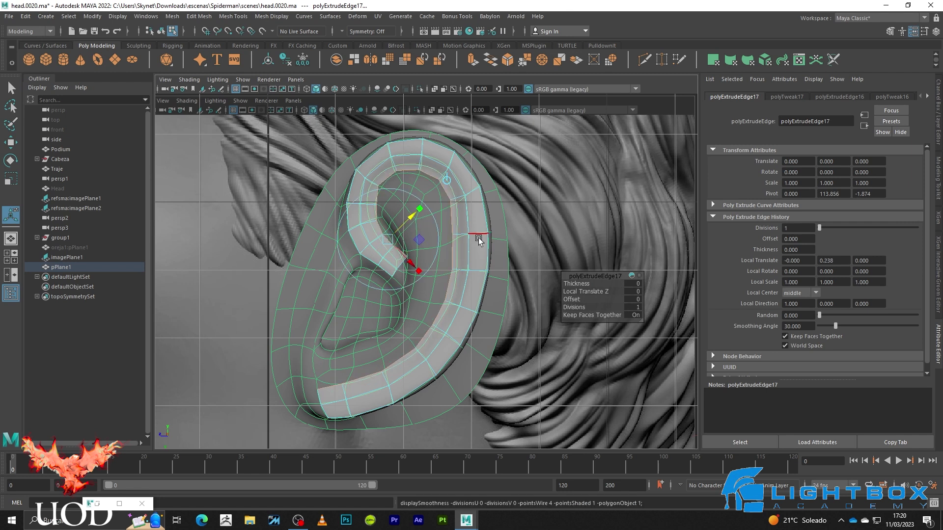
key("q")
left_click(456, 199)
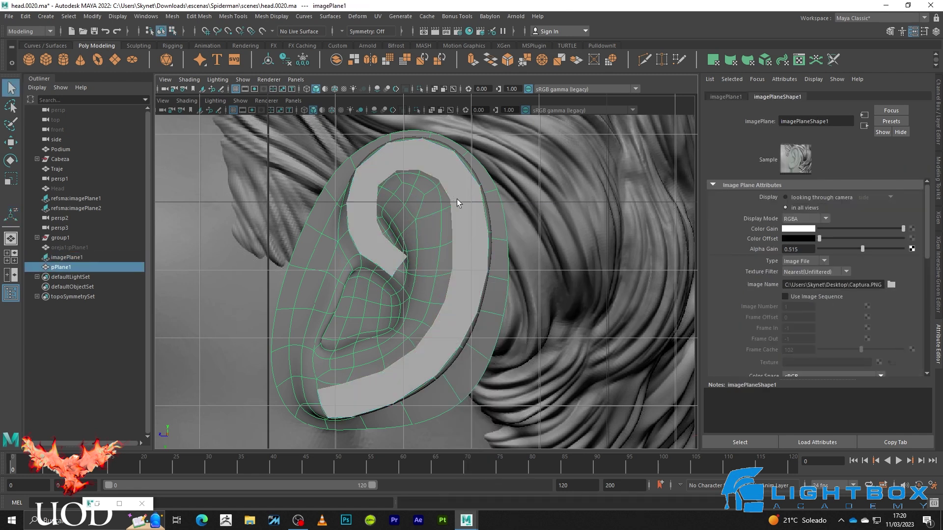
scroll(452, 281, "up", 3)
key("3")
left_click(523, 217)
left_click(438, 212)
key("2")
left_click(519, 200)
left_click(371, 231)
key("space")
key("space")
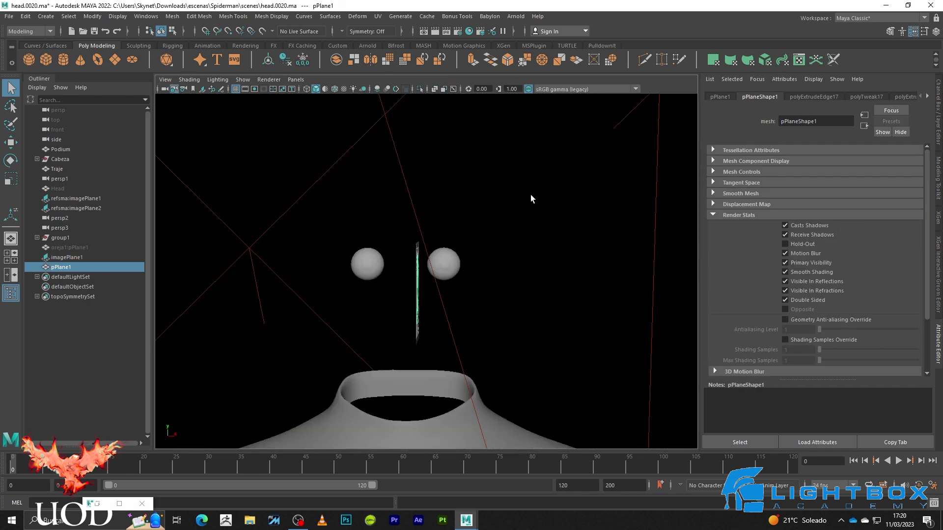
key("w")
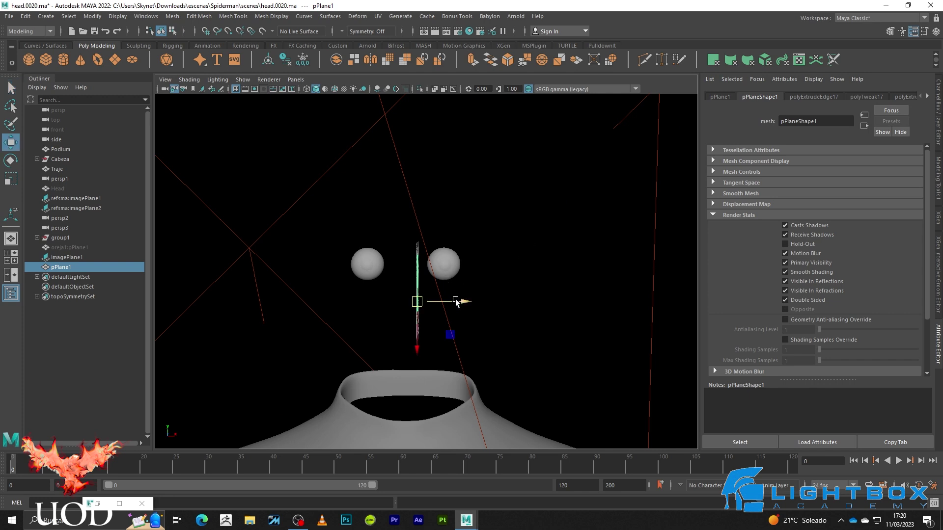
key("space")
key("space")
left_click(540, 243)
left_click(426, 209)
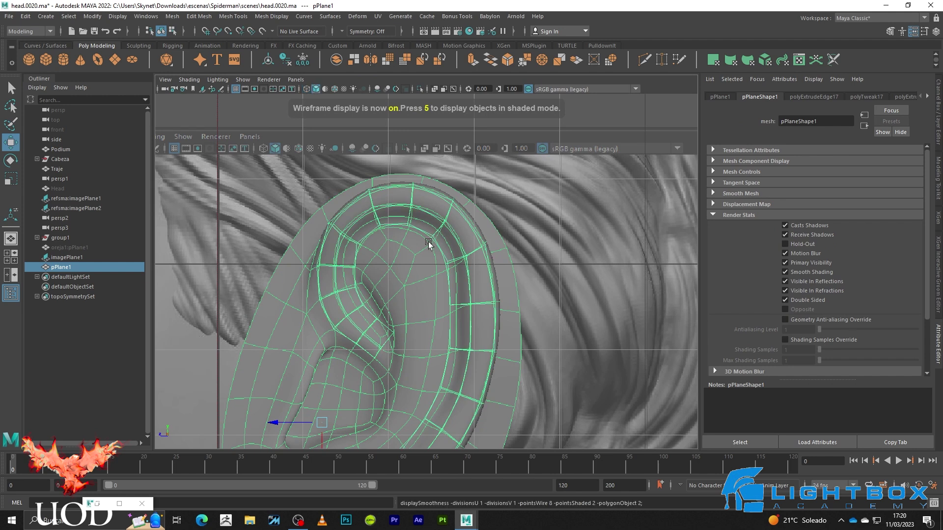
key("6")
left_click(396, 270)
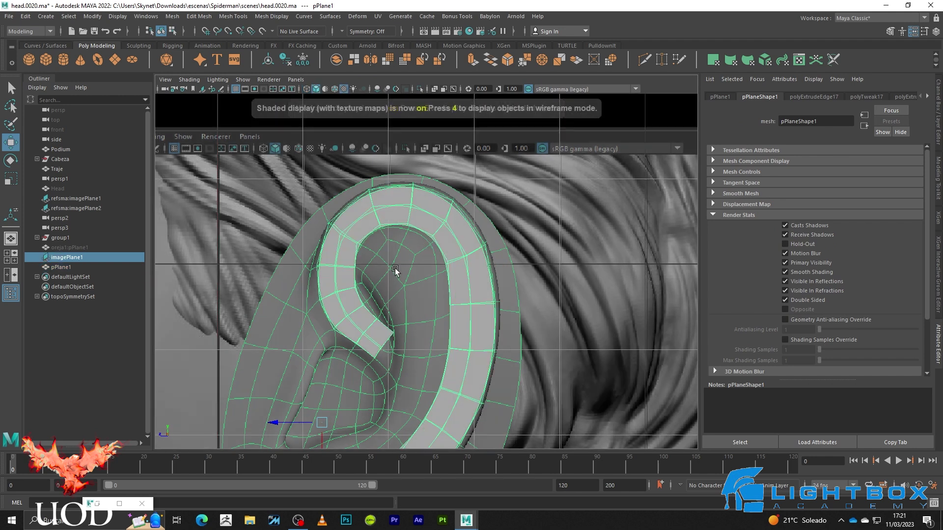
left_click(408, 203)
left_click(395, 210)
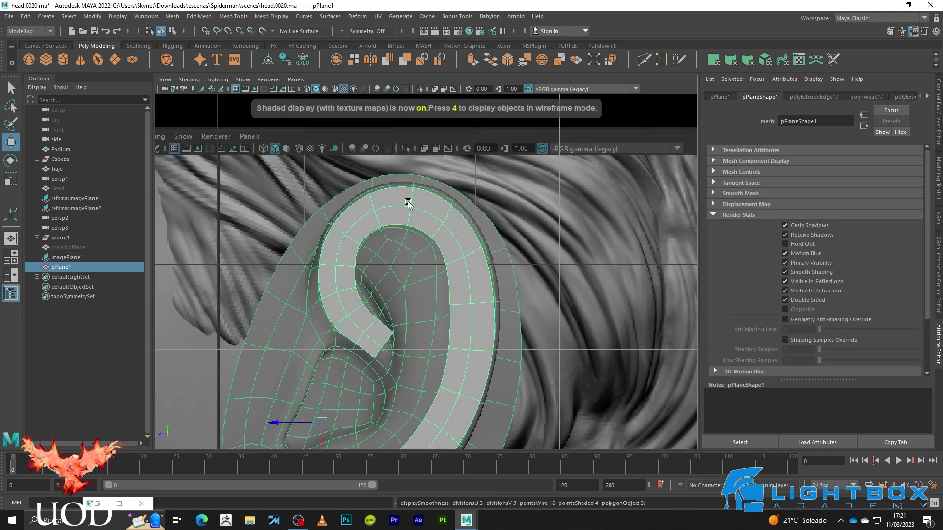
key("q")
key("F10")
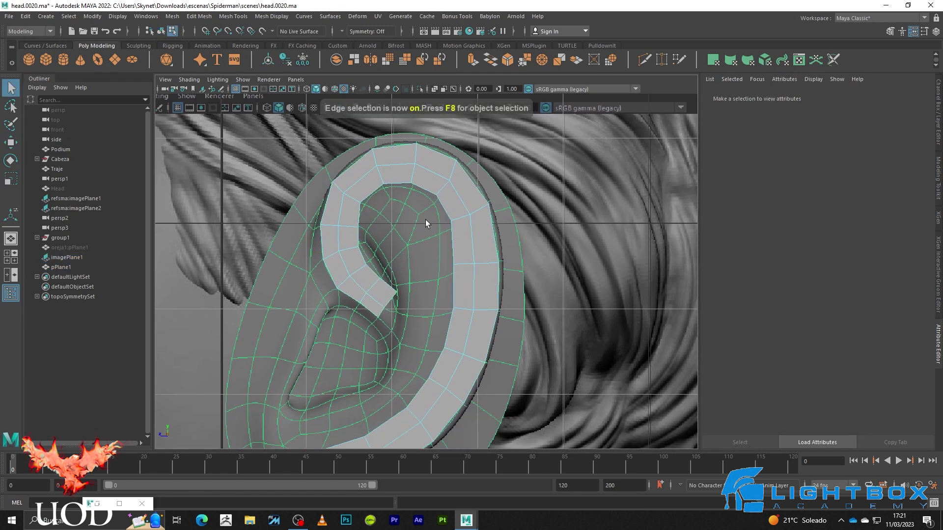
key("4")
key("5")
key("F10")
left_click(388, 287)
- Move the lower rim vertices up onto the reference ear outline
middle_click_drag(367, 357, 339, 302, "alt")
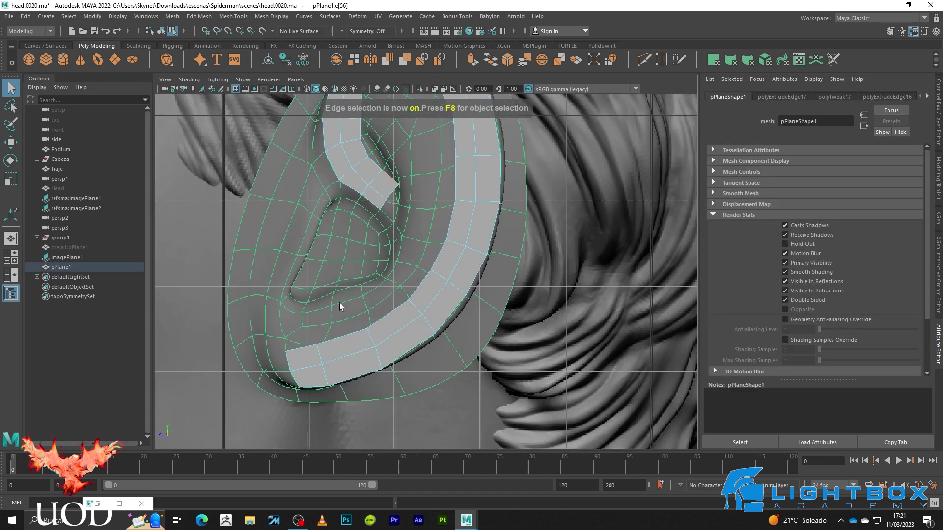
key("F9")
left_click(286, 351)
key("w")
mouse_move(286, 351)
left_mouse_down()
mouse_move(296, 325)
mouse_move(311, 352)
mouse_move(364, 328)
mouse_move(366, 311)
mouse_move(423, 270)
mouse_move(432, 244)
left_mouse_up()
key("q")
key("w")
left_click(408, 299)
- Nudge the next rim vertices onto the inner rim edge and upper outline
left_click(449, 240)
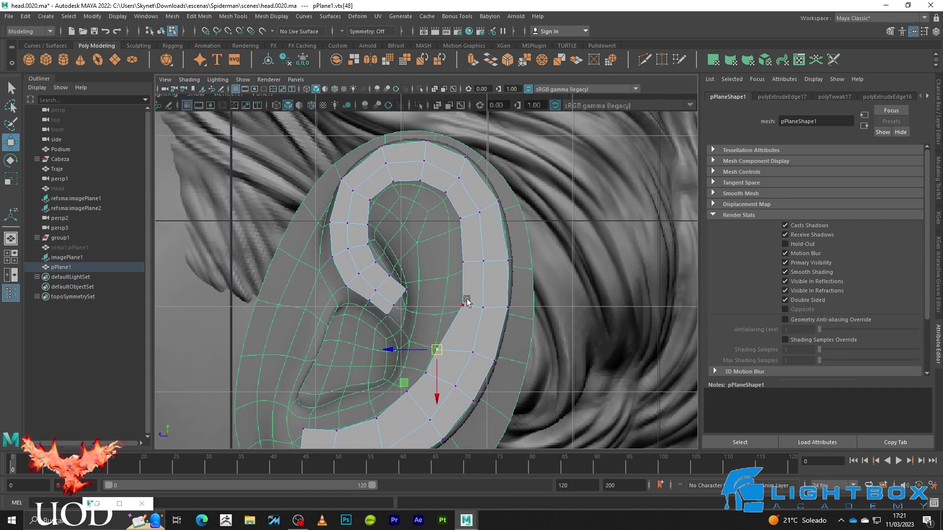
left_click_drag(466, 300, 443, 313)
left_click_drag(463, 261, 454, 274)
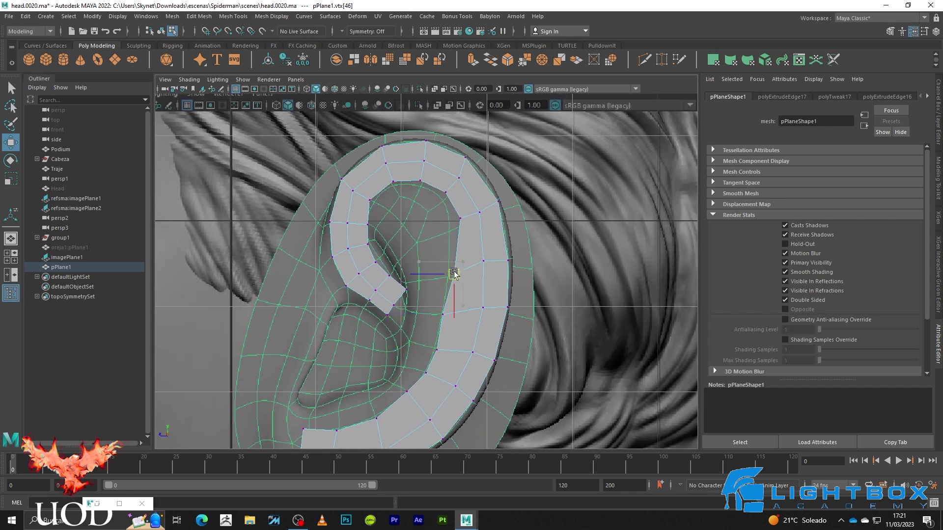
left_click_drag(460, 218, 449, 234)
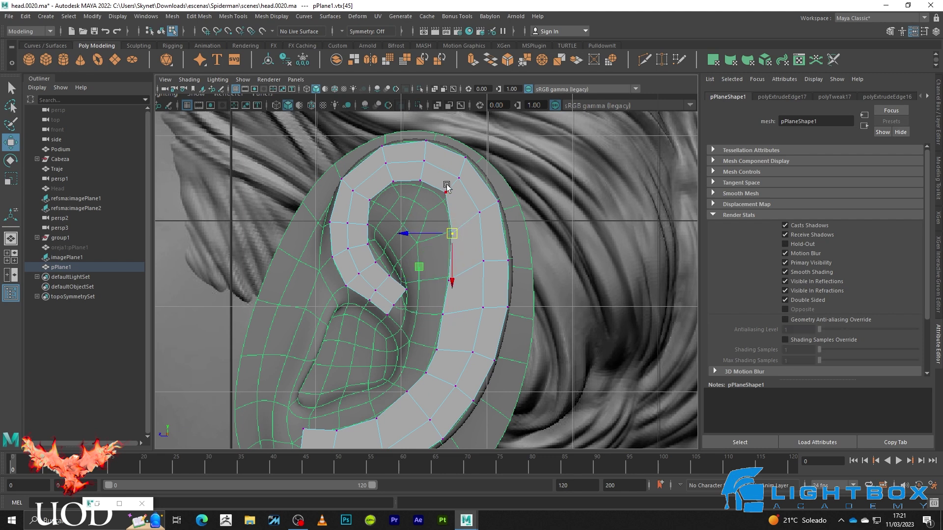
key("4")
mouse_move(444, 194)
left_mouse_down()
mouse_move(393, 185)
mouse_move(374, 203)
left_mouse_up()
- Toggle wireframe and shaded views to check the rim against the reference ear
key("5")
key("q")
key("4")
key("w")
key("5")
key("q")
key("w")
key("4")
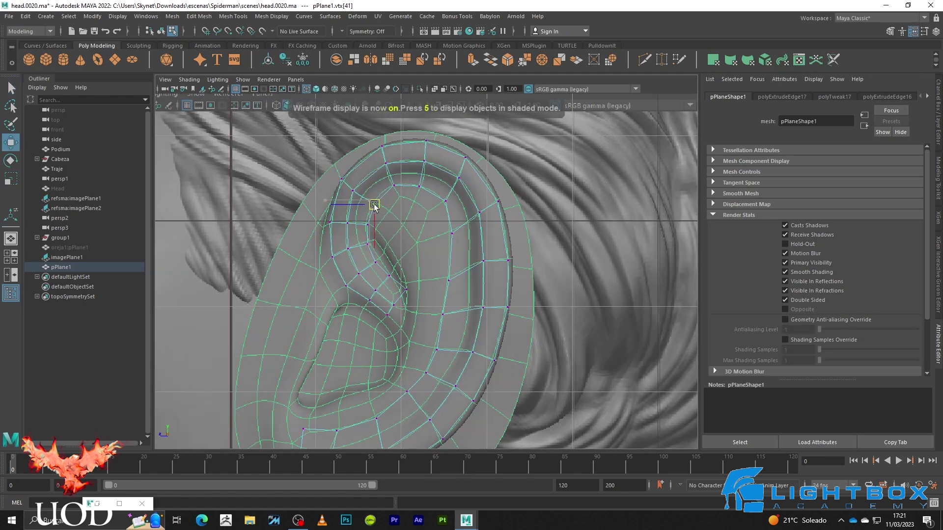
key("5")
key("q")
key("4")
scroll(343, 226, "up", 5)
key("5")
- Adjust inner vertices near the ear fold to follow the reference ridge
key("4")
key("w")
key("q")
left_click(336, 254)
key("w")
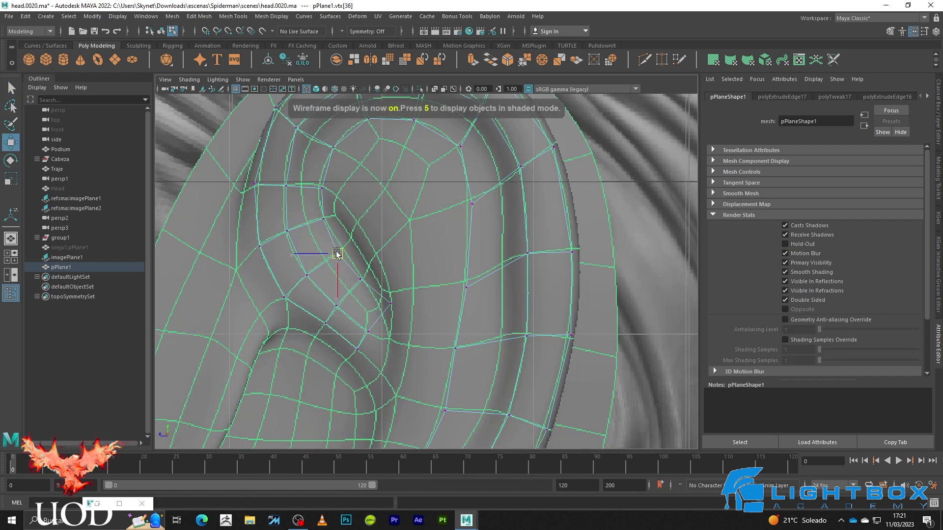
key("q")
left_click(382, 300)
key("w")
key("5")
key("q")
scroll(431, 323, "down", 3)
left_click(431, 323)
key("4")
key("5")
scroll(458, 253, "up", 4)
- Select a cross edge of the rim strip and split its edge ring lengthwise
key("4")
key("F8")
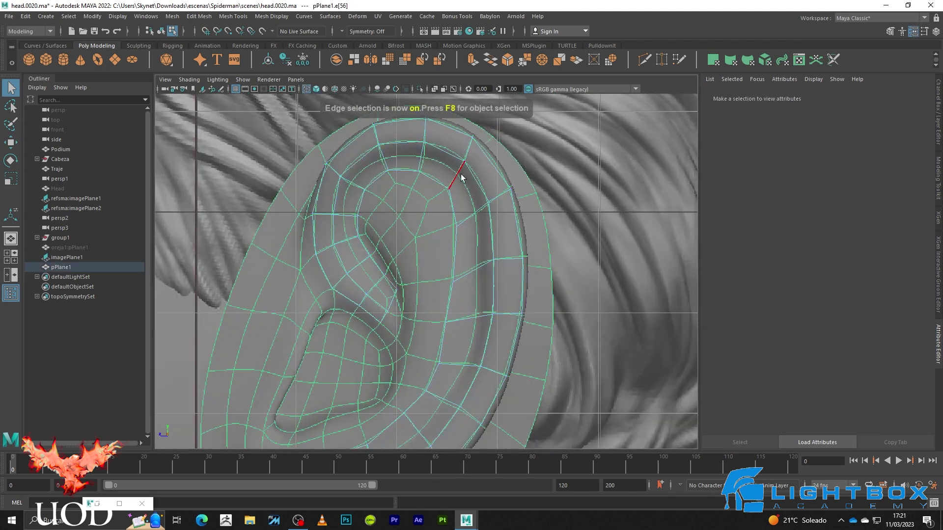
right_click_drag(459, 198, 472, 204)
left_click(481, 264)
key("5")
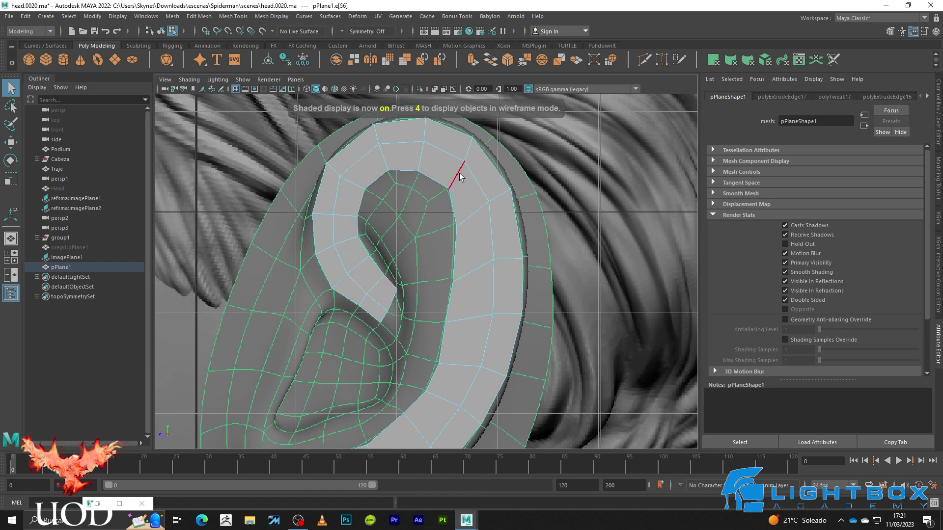
right_click_drag(458, 173, 418, 235, "shift")
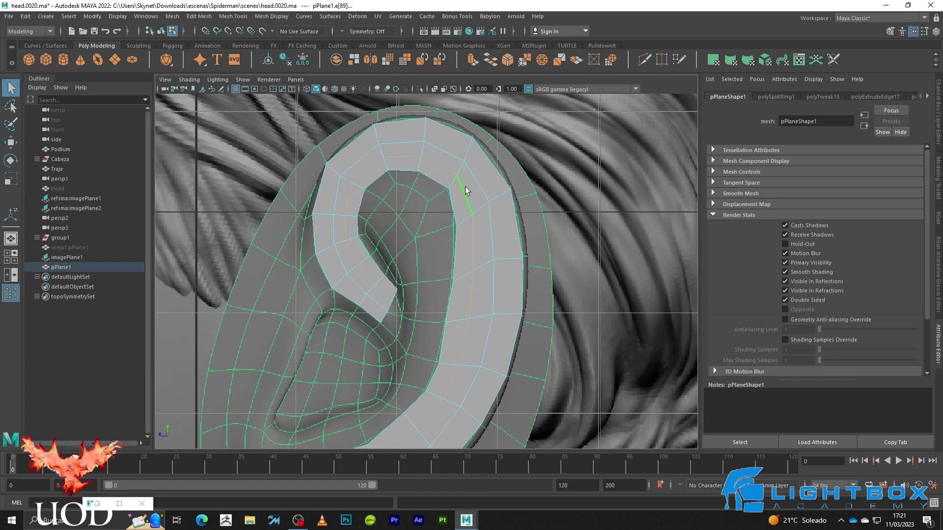
- Check the new loop against the reference ear, then undo the inserted edge loop
key("4")
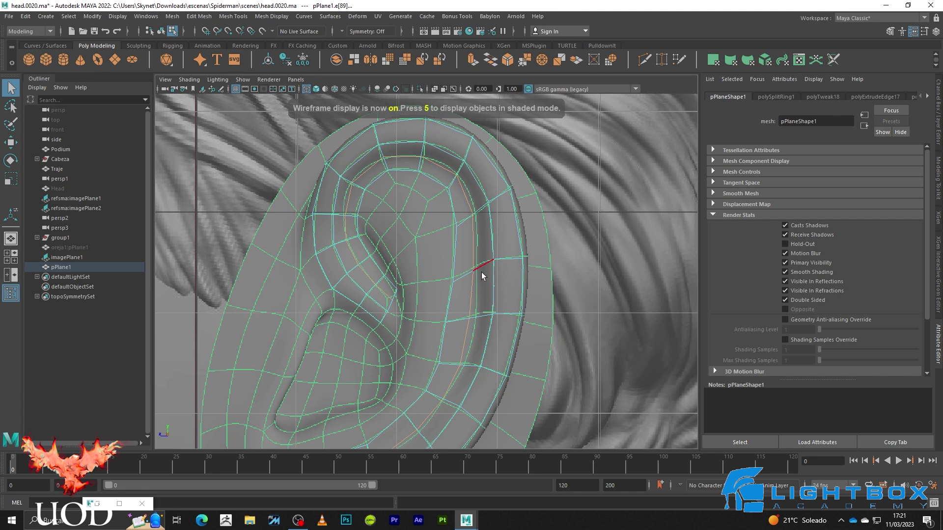
key("F9")
left_click(461, 318)
key("w")
key("5")
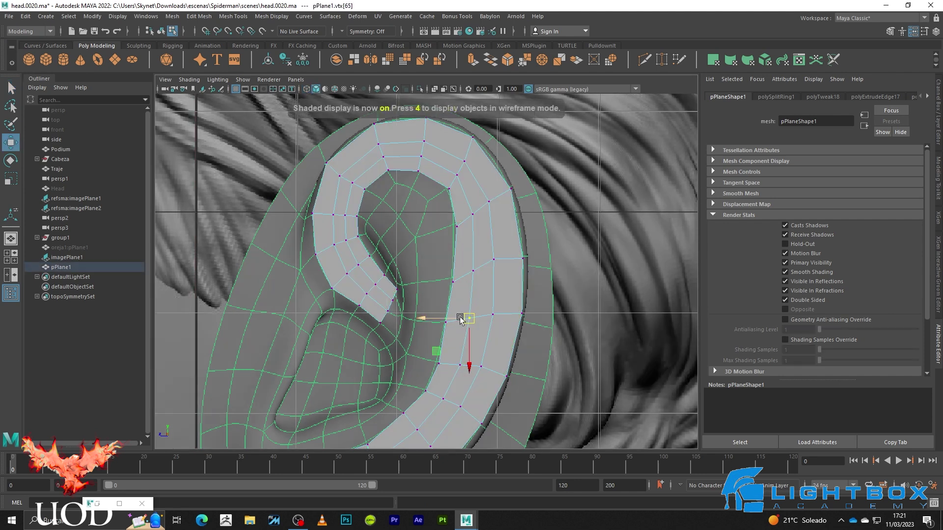
key("ctrl+z")
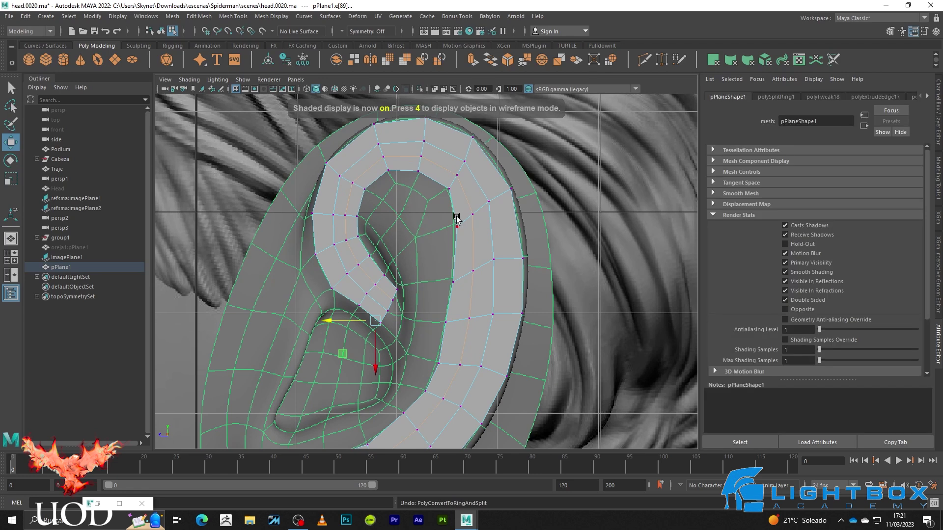
key("ctrl+z")
key("ctrl+z")
- Reapply the lengthwise split through a cross edge on the upper rim strip
key("F10")
left_click(460, 171)
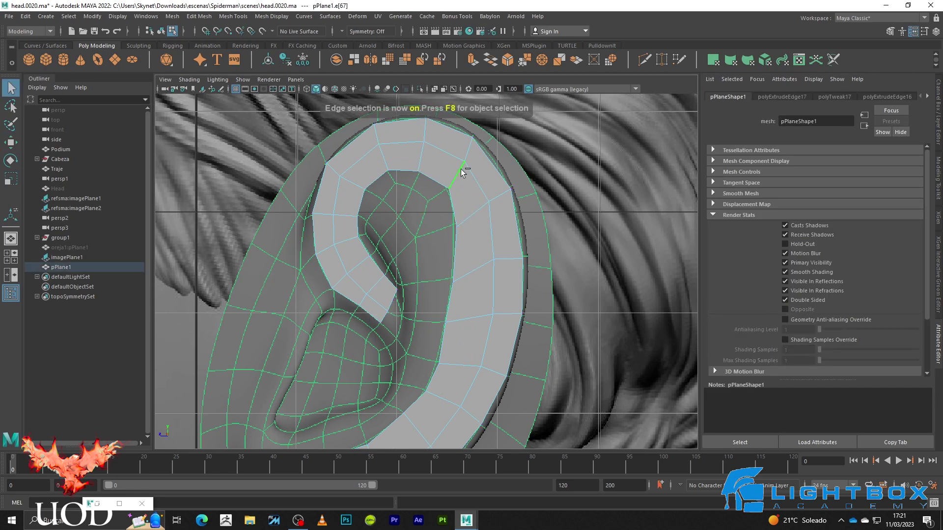
right_click_drag(462, 173, 446, 204, "shift")
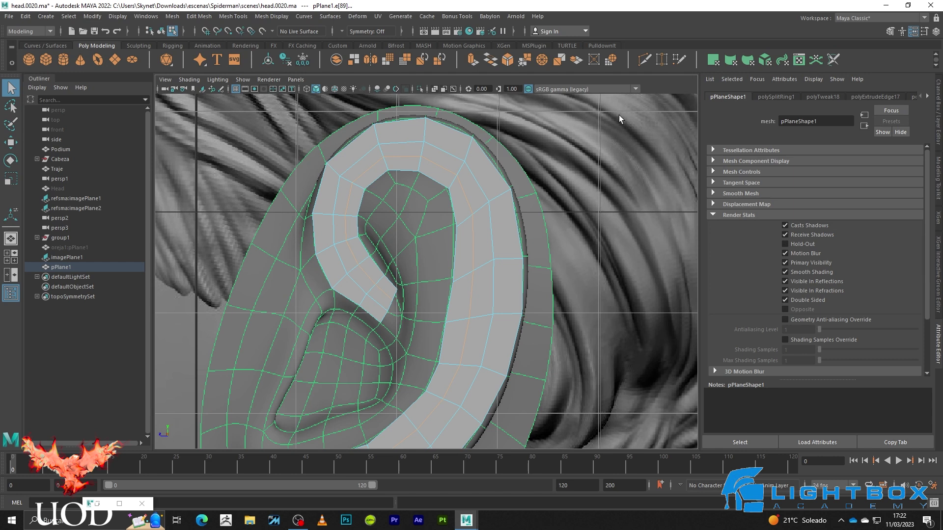
middle_click_drag(457, 246, 461, 238, "alt")
scroll(437, 231, "up", 3)
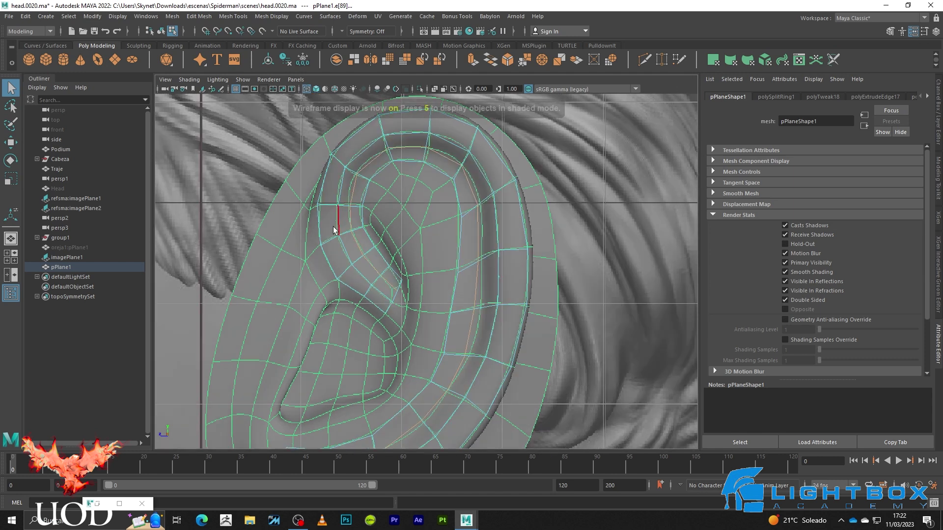
- Pick vertices near the ear fold and inner rim, comparing them with the reference
key("F9")
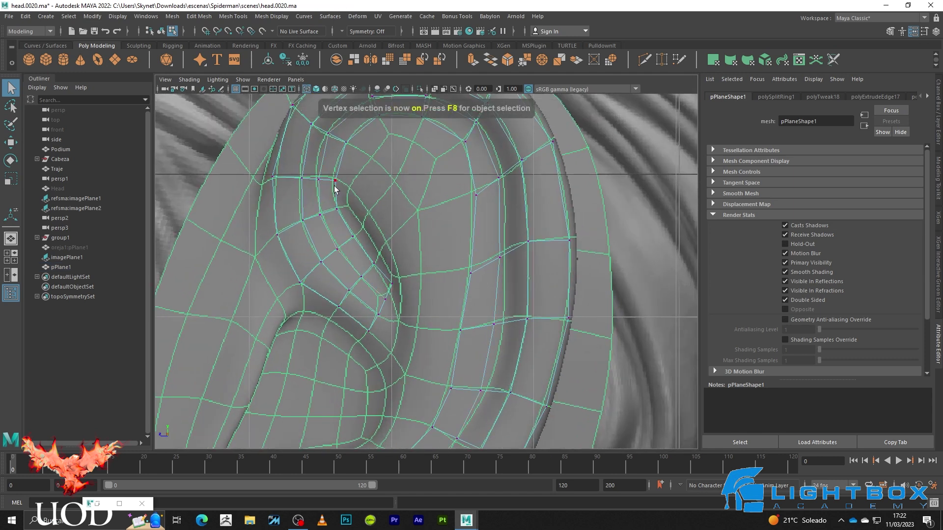
scroll(361, 280, "up", 2)
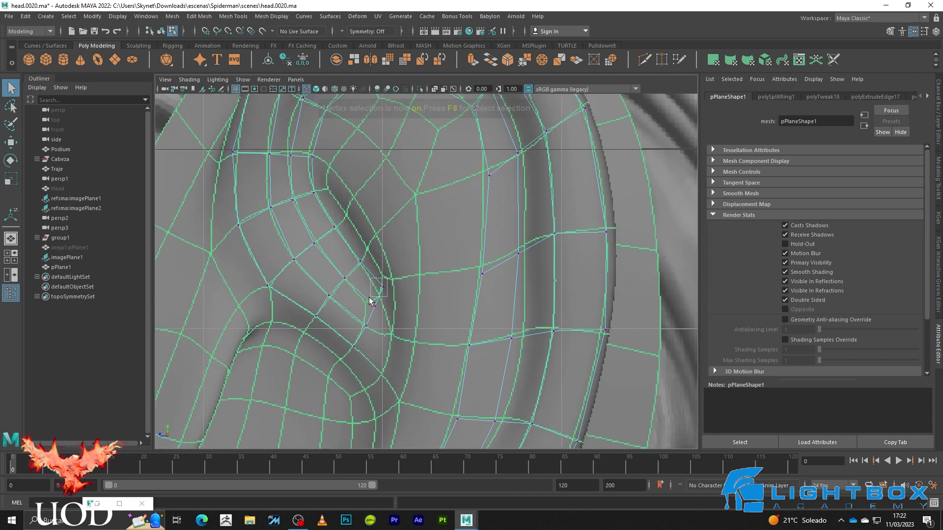
left_click(384, 284)
key("w")
scroll(386, 290, "down", 3)
scroll(427, 264, "up", 2)
scroll(484, 263, "up", 2)
key("4")
left_click(474, 272)
key("q")
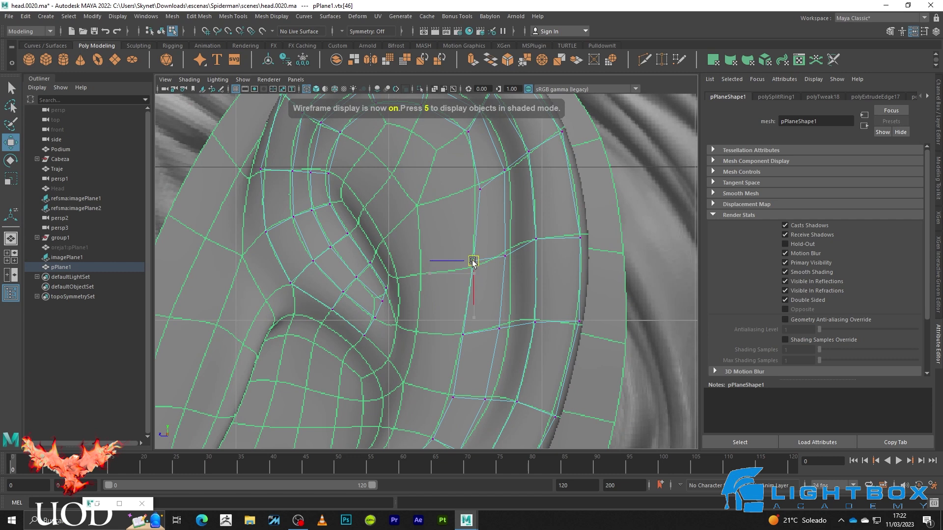
key("5")
- Select edges at the top and along the outer rim of the ear mesh
key("F10")
scroll(479, 216, "down", 3)
scroll(442, 216, "up", 1)
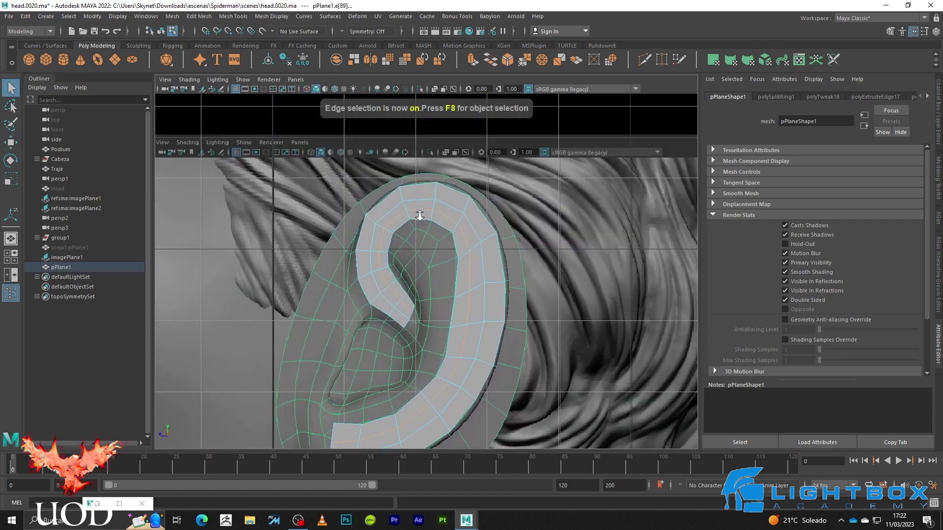
scroll(420, 214, "up", 1)
key("4")
left_click(372, 163)
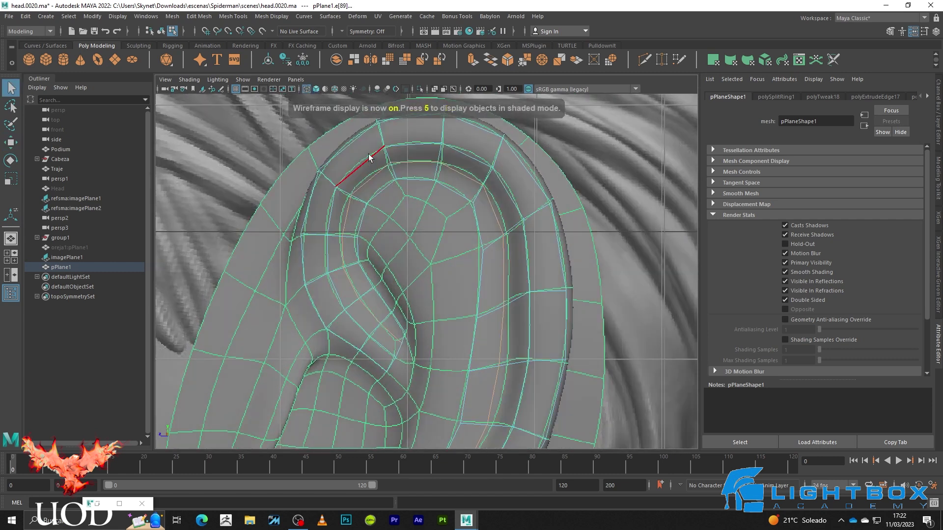
left_click(506, 149)
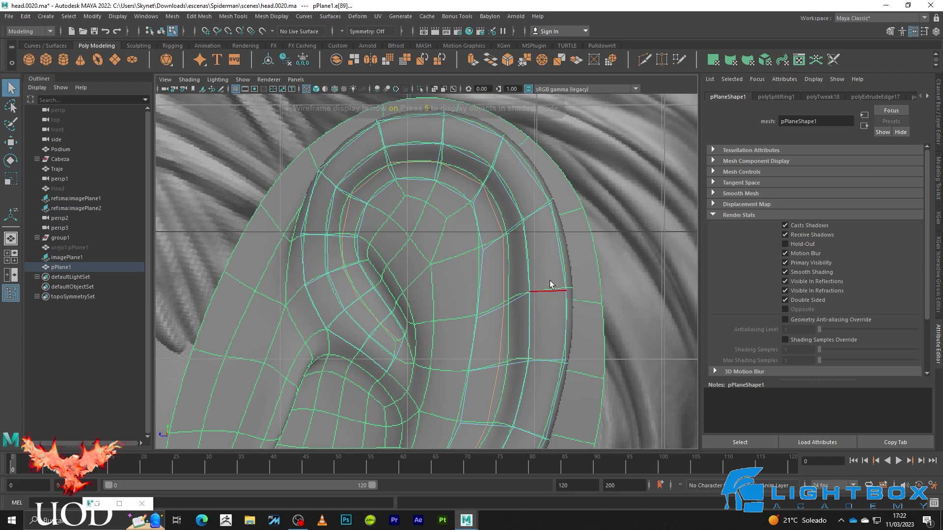
key("5")
left_click(511, 194)
- Pick a face near the lower rim of the ear mesh
key("F11")
left_click(377, 354)
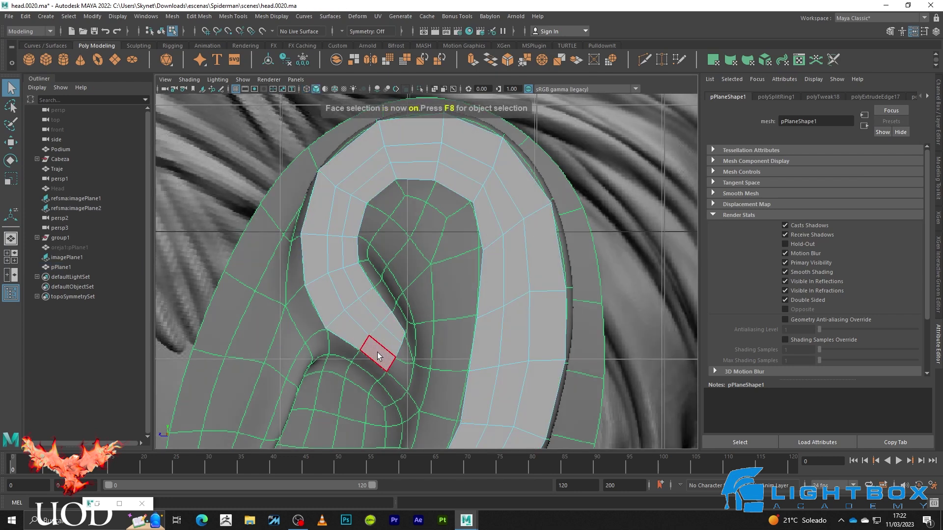
scroll(441, 340, "down", 2)
scroll(369, 390, "up", 2)
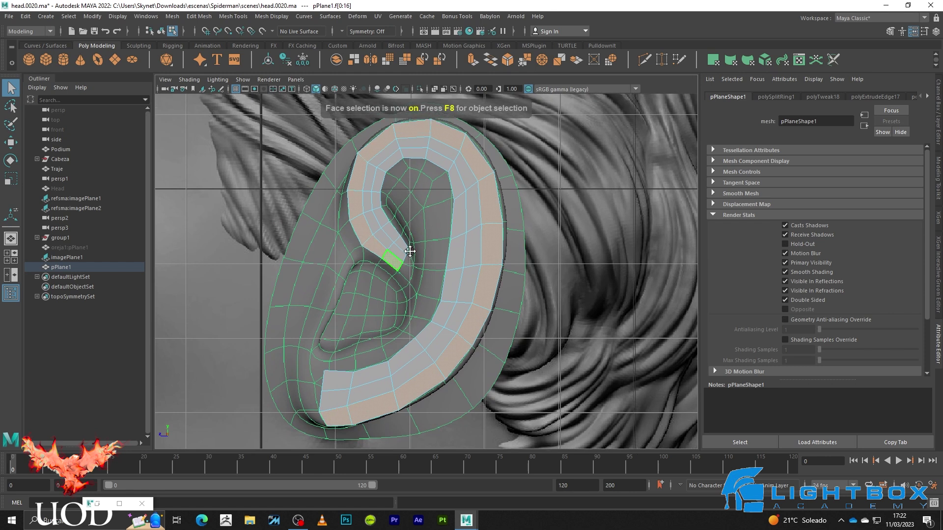
scroll(410, 252, "up", 3)
- Select an upper rim edge and toggle the four-view viewport layout
key("F10")
key("4")
key("F10")
left_click(454, 226)
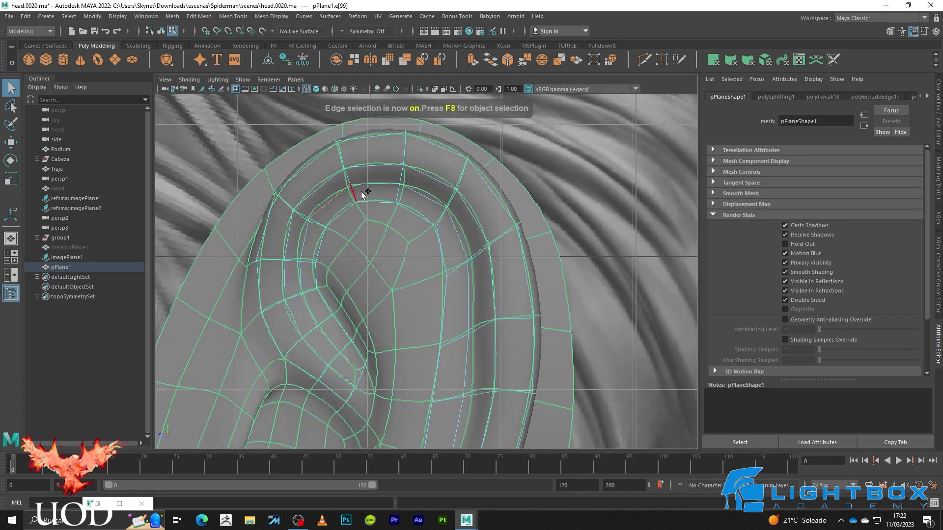
left_click(447, 212)
key("space")
key("space")
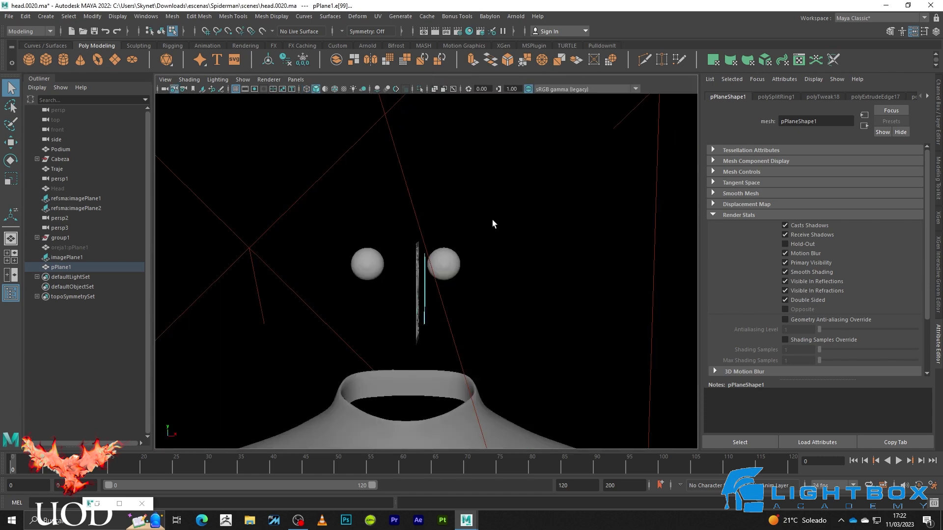
- Look through the persp3 camera and orbit around the ear to view its depth
left_click(296, 79)
mouse_move(313, 89)
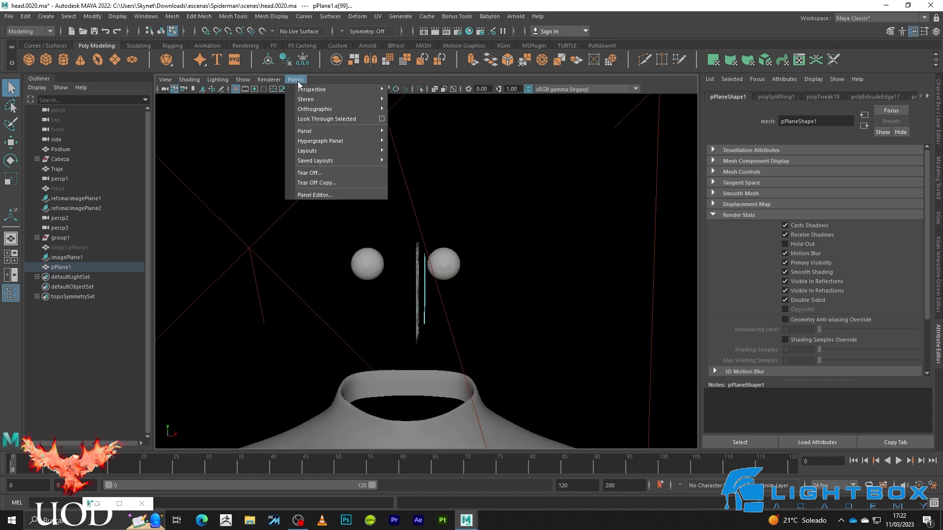
left_click(409, 120)
key("f")
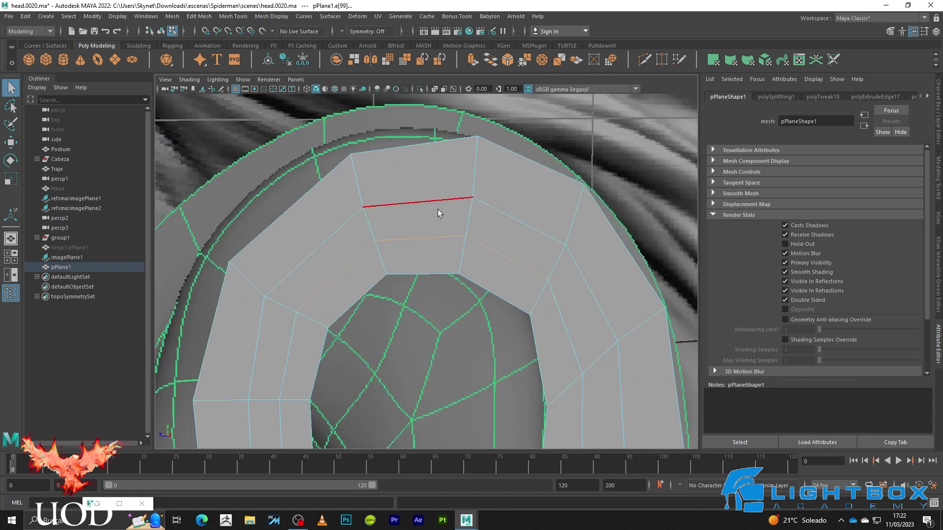
left_click_drag(437, 209, 446, 260, "alt")
scroll(447, 264, "down", 5)
scroll(444, 268, "up", 5)
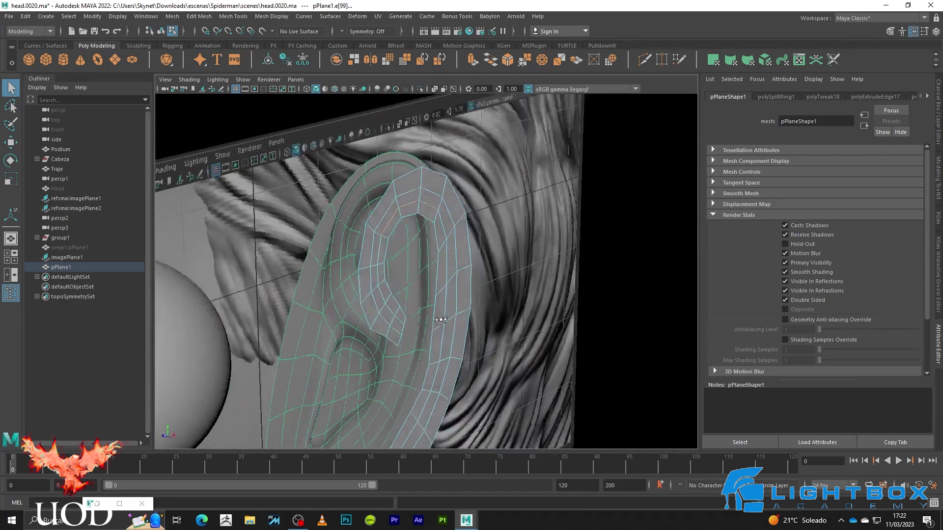
left_click_drag(442, 320, 405, 319, "alt")
mouse_move(426, 350)
left_mouse_down("alt")
mouse_move(400, 298)
mouse_move(435, 232)
left_mouse_up("alt")
- Select the rim edge loop, then reselect the ear mesh as a whole object
double_click(335, 411)
key("w")
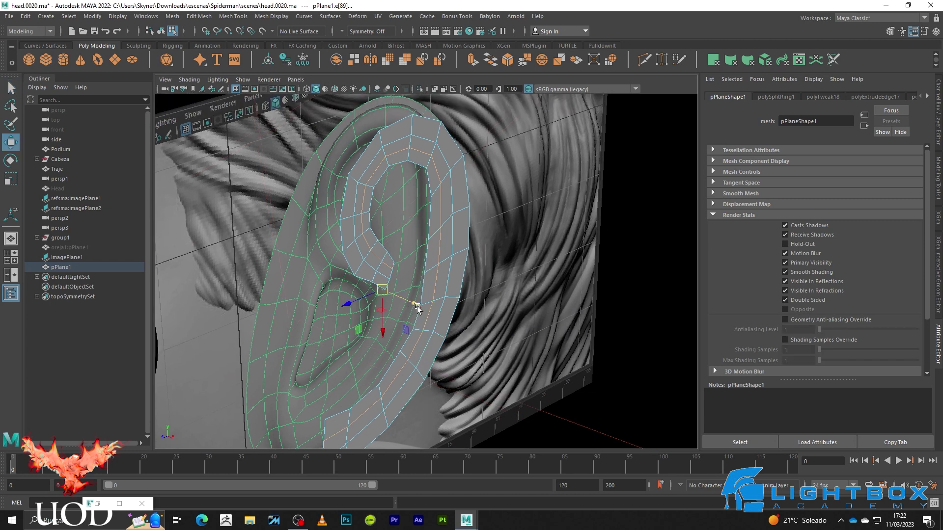
right_click_drag(422, 196, 444, 179)
left_click(521, 251)
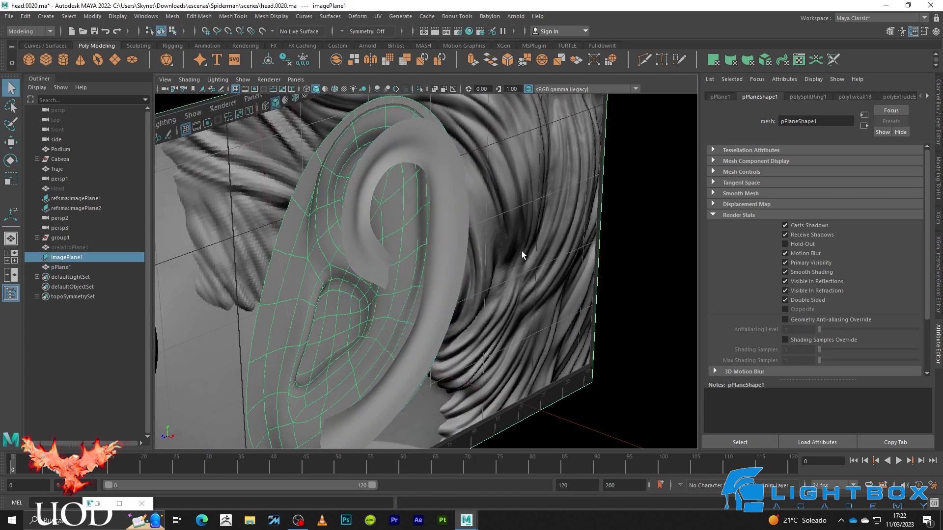
left_click(423, 282)
right_click_drag(423, 281, 423, 258)
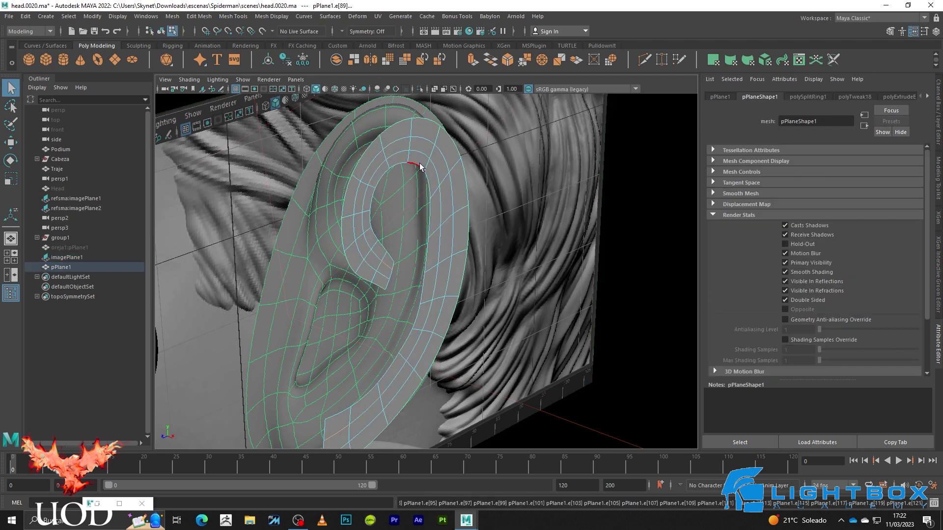
right_click_drag(420, 167, 423, 147)
left_click(402, 165)
left_click(432, 225)
- Zoom in on the ear mesh, toggling between shaded and wireframe over the reference
scroll(584, 315, "up", 5)
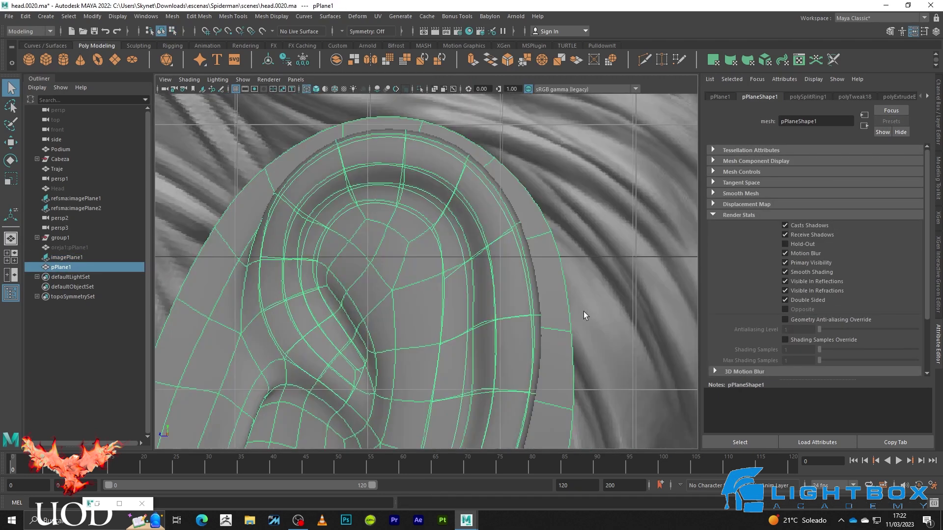
key("5")
scroll(381, 279, "up", 3)
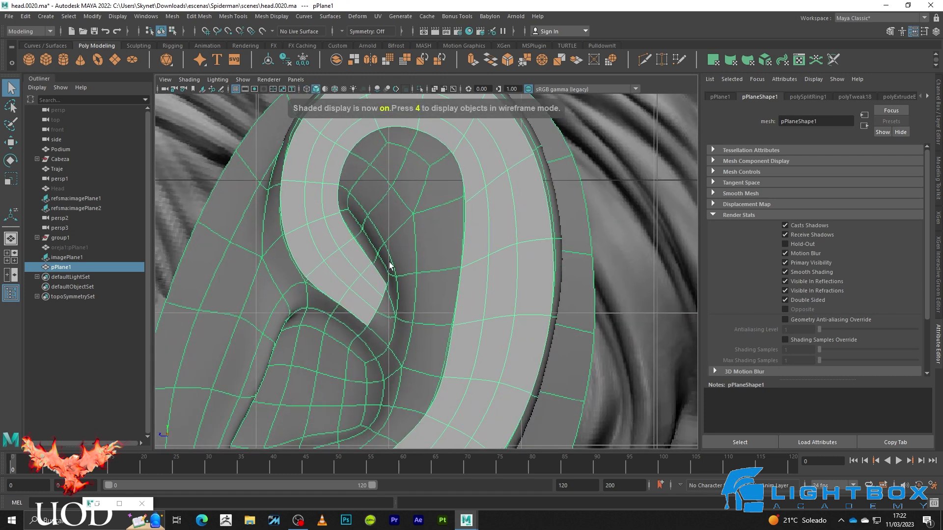
key("4")
scroll(417, 196, "up", 2)
key("5")
scroll(417, 239, "up", 2)
scroll(417, 239, "up", 2)
scroll(415, 243, "up", 2)
- Move the vertex at the inner strip's tip onto the reference ear
key("F9")
left_click(406, 243)
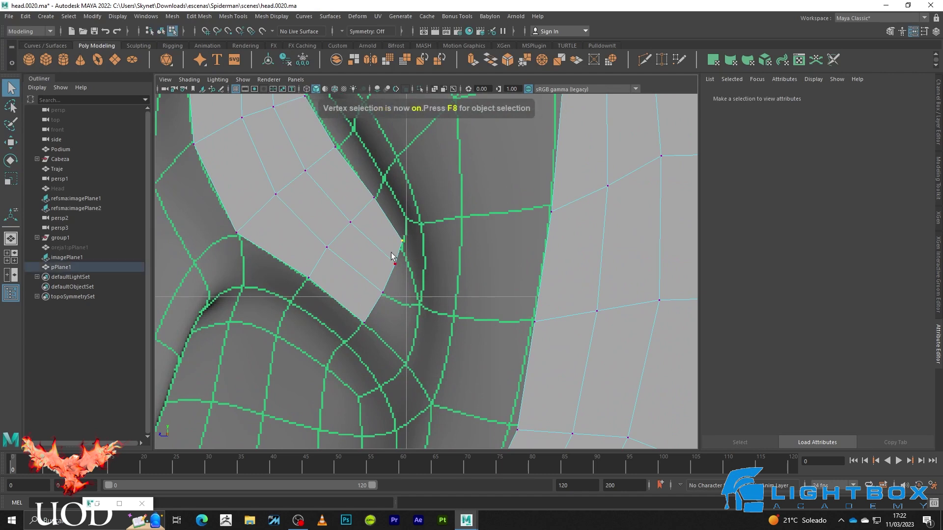
key("w")
key("4")
key("5")
middle_click_drag(410, 253, 408, 263)
key("4")
key("q")
- Move the neighbouring strip vertex along the ear fold, then clear the selection
left_click(395, 264)
key("w")
mouse_move(396, 264)
left_mouse_down()
mouse_move(382, 258)
mouse_move(384, 245)
mouse_move(401, 248)
left_mouse_up()
key("q")
key("5")
key("w")
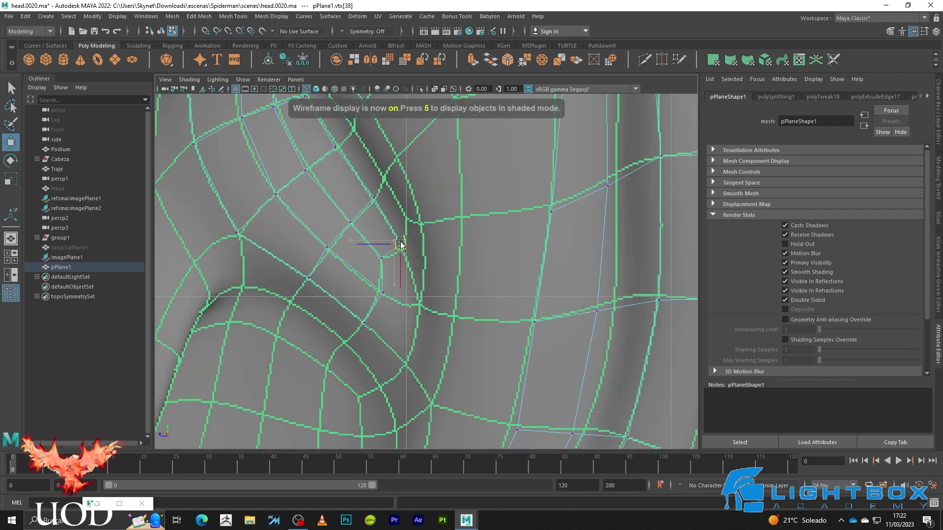
key("5")
key("q")
left_click(405, 293)
- Extrude the inner strip's end edge and pull the new faces along the reference
scroll(398, 284, "down", 3)
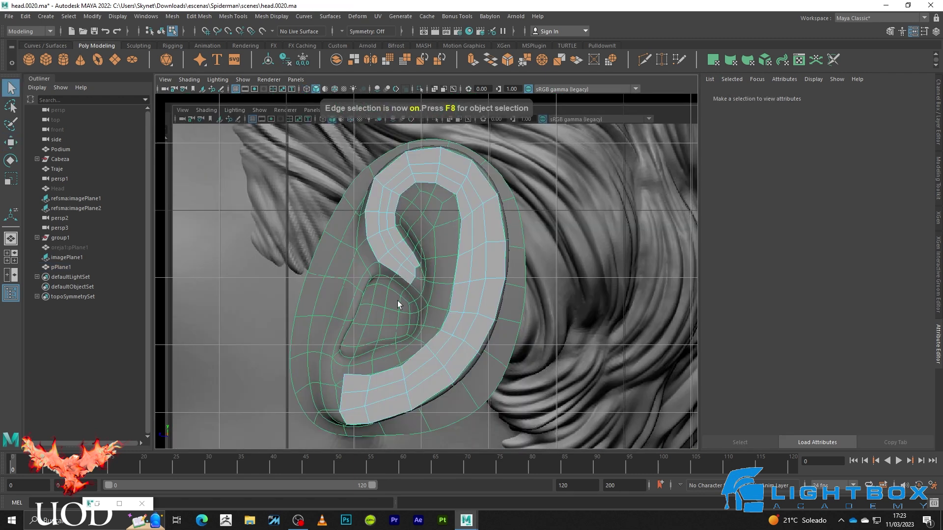
left_click(404, 286)
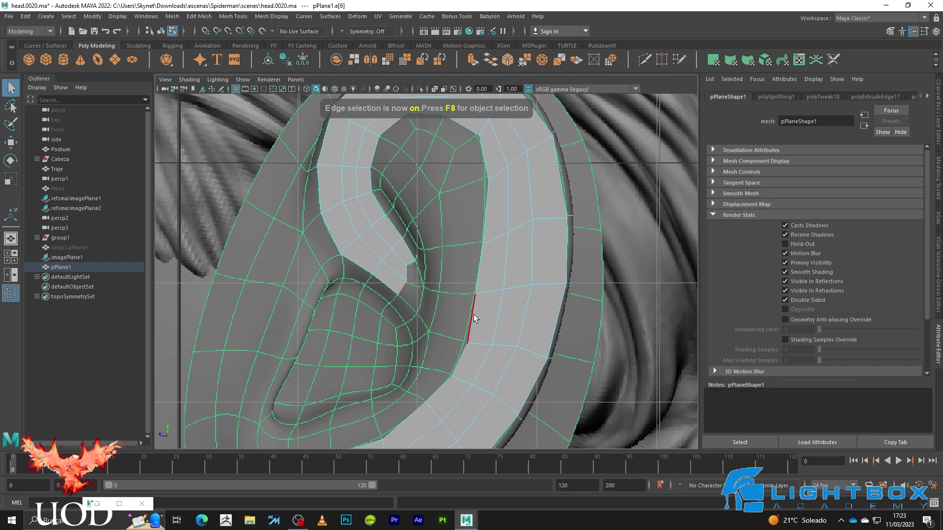
key("ctrl+e")
scroll(393, 304, "up", 3)
left_click_drag(389, 298, 438, 330)
key("ctrl+e")
key("ctrl+e")
key("ctrl+z")
key("ctrl+z")
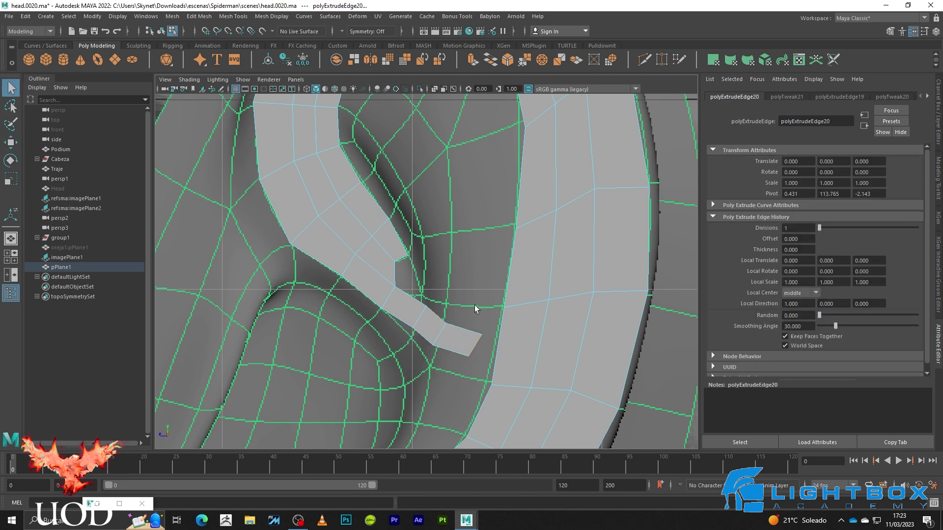
left_click(474, 305)
- Snap the strip's end vertices onto the outer rim vertices, closing the gap
key("F9")
left_click(480, 335)
key("w")
left_click_drag(481, 334, 505, 307)
key("q")
key("w")
mouse_move(469, 358)
left_mouse_down()
mouse_move(442, 325)
mouse_move(446, 304)
left_mouse_up()
key("q")
- Pull the next strip vertex down to line up with the rim
left_click(433, 346)
key("w")
left_click_drag(433, 347, 432, 365)
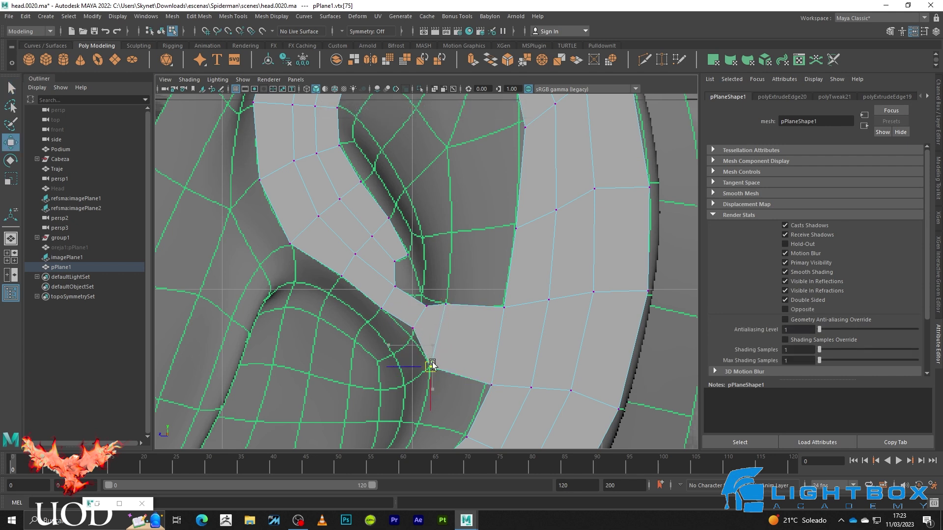
key("q")
key("4")
left_click(418, 319)
- Move the joint's inner corner vertex down-left onto the ear fold
left_click(428, 304)
key("5")
left_click_drag(427, 303, 411, 340)
key("4")
key("q")
key("w")
key("5")
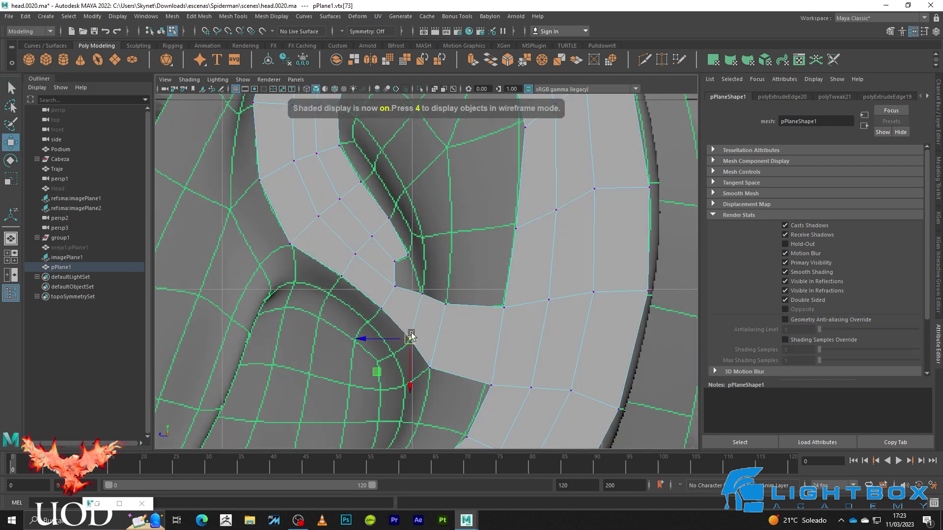
- Box-select the overlapping vertices at the joint to merge them
key("q")
left_click_drag(529, 293, 477, 337)
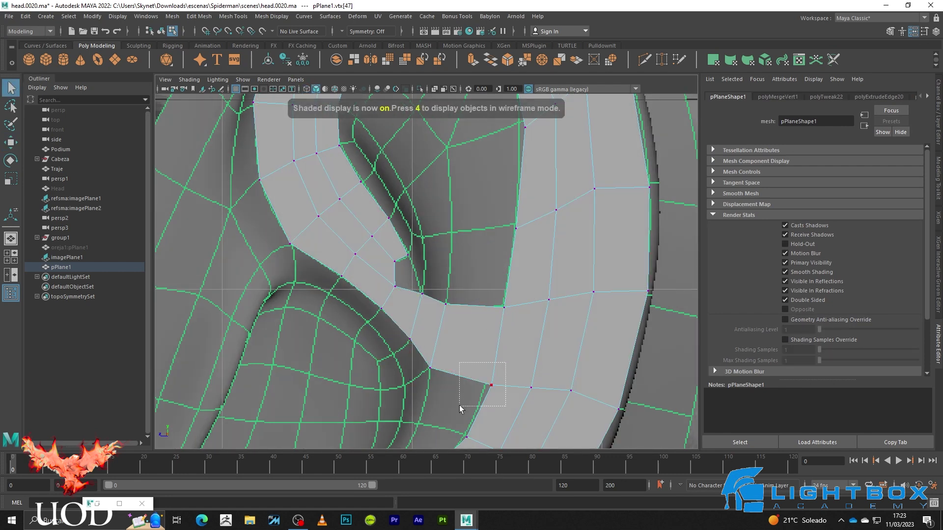
scroll(442, 275, "down", 5)
scroll(422, 253, "up", 3)
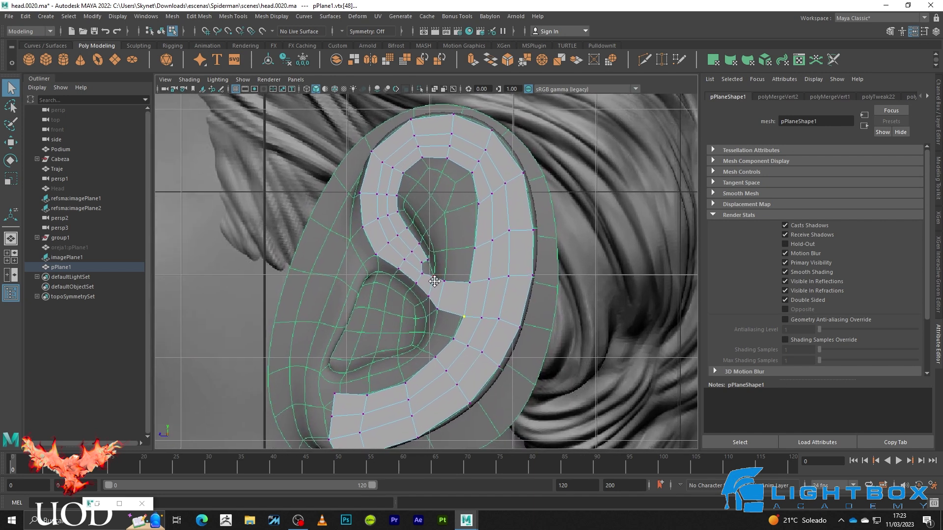
- Extrude a row of faces from the inner-opening edge across the ear opening
scroll(457, 221, "up", 2)
key("4")
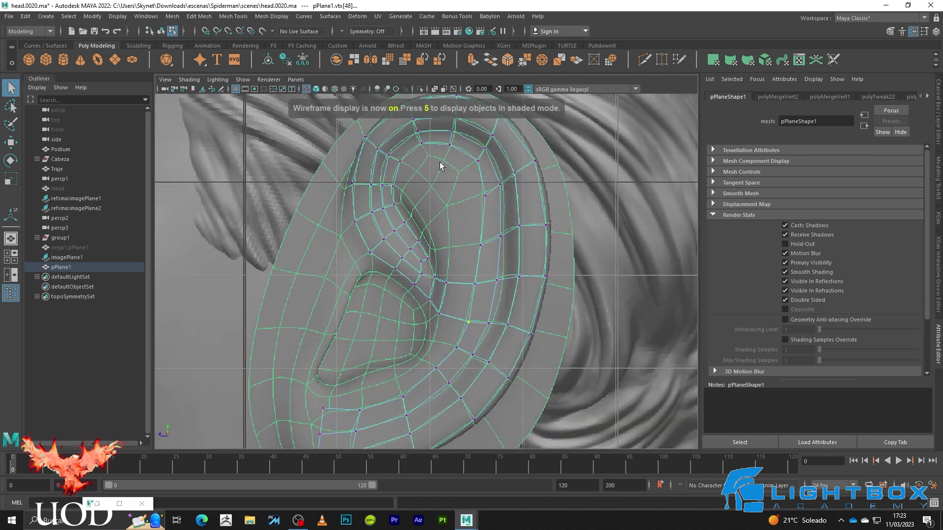
key("5")
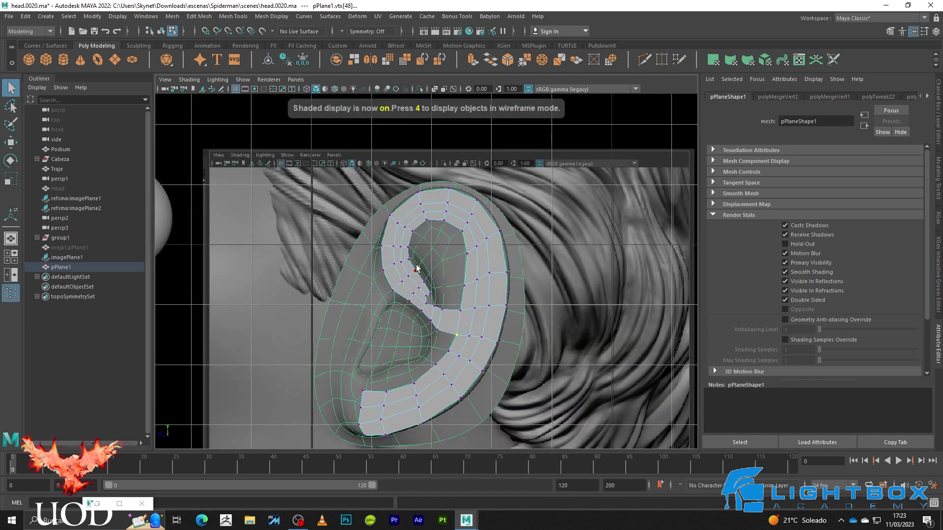
scroll(410, 241, "up", 3)
key("F10")
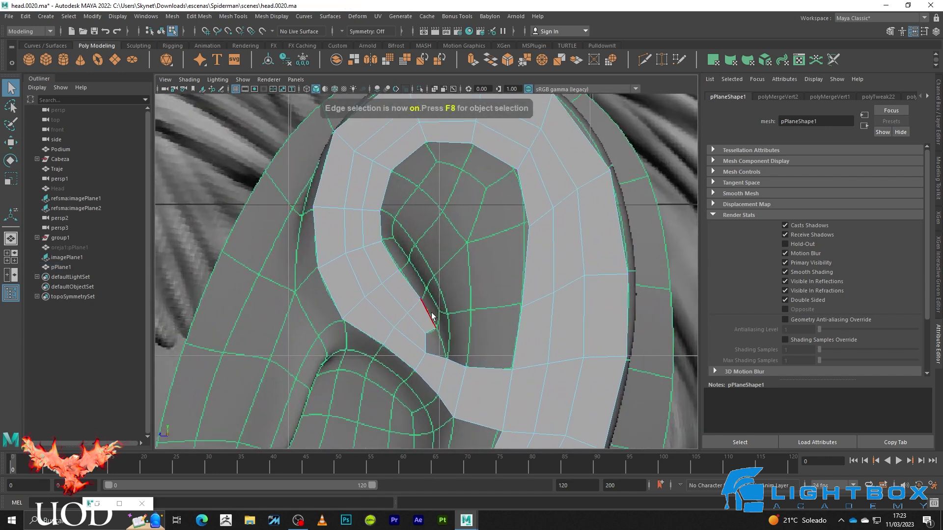
left_click(432, 317)
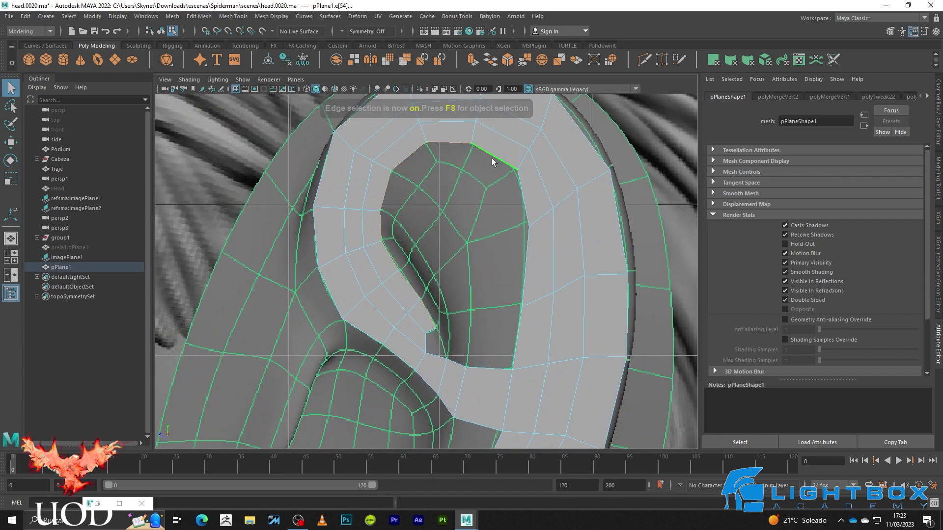
key("ctrl+e")
left_click_drag(435, 267, 482, 270)
left_click(529, 268)
- In wireframe, nudge the new row's upper vertex right onto the reference contour
key("4")
scroll(442, 231, "up", 2)
key("F9")
key("w")
left_click(393, 227)
key("q")
key("w")
key("q")
left_click(402, 158)
key("w")
middle_click_drag(399, 167, 411, 172)
key("q")
- Nudge the next vertices along the row slightly down to match the reference
key("q")
middle_click_drag(471, 139, 469, 145)
key("q")
left_click(528, 165)
key("w")
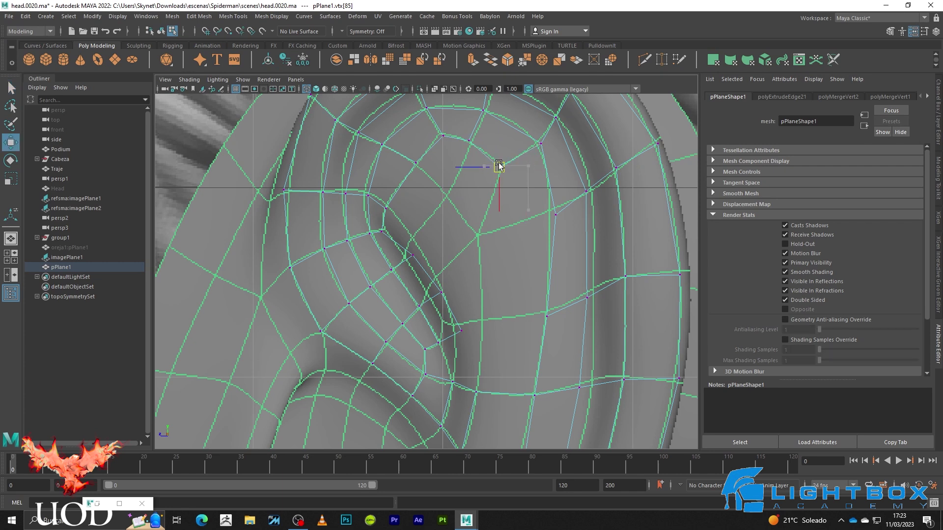
key("4")
key("q")
left_click(421, 240)
- Fit the inner-fold vertices along the ear fold, pulling the lower one up-left
middle_click_drag(420, 240, 432, 240, "alt")
scroll(419, 260, "up", 2)
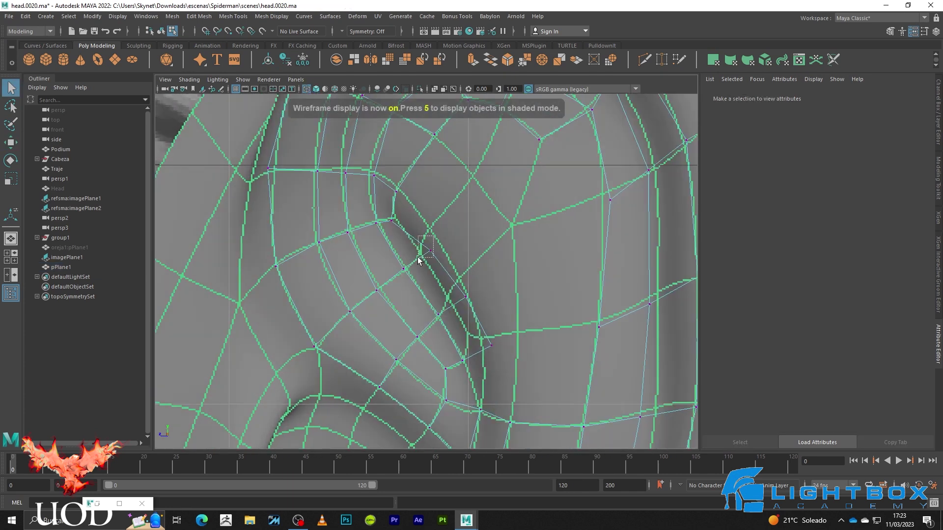
left_click_drag(419, 257, 431, 250)
key("w")
left_click_drag(449, 308, 453, 298)
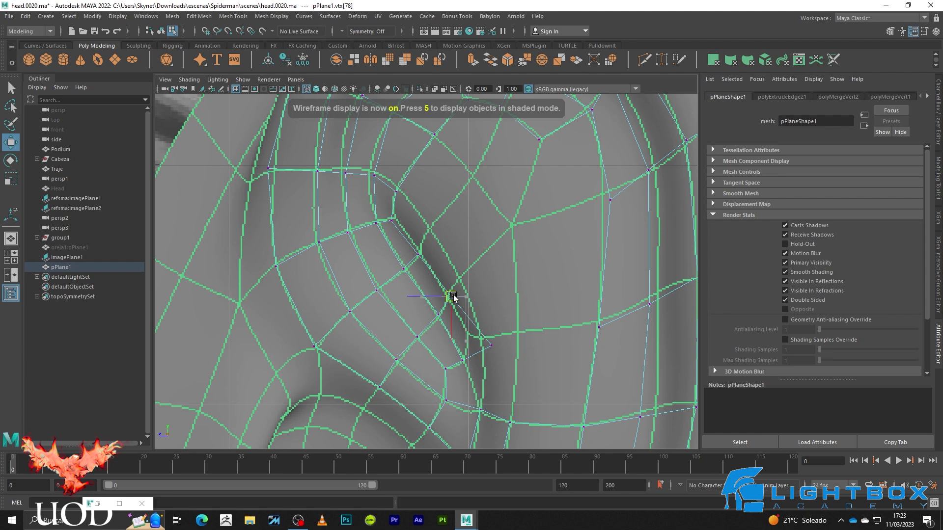
left_click_drag(491, 345, 480, 337)
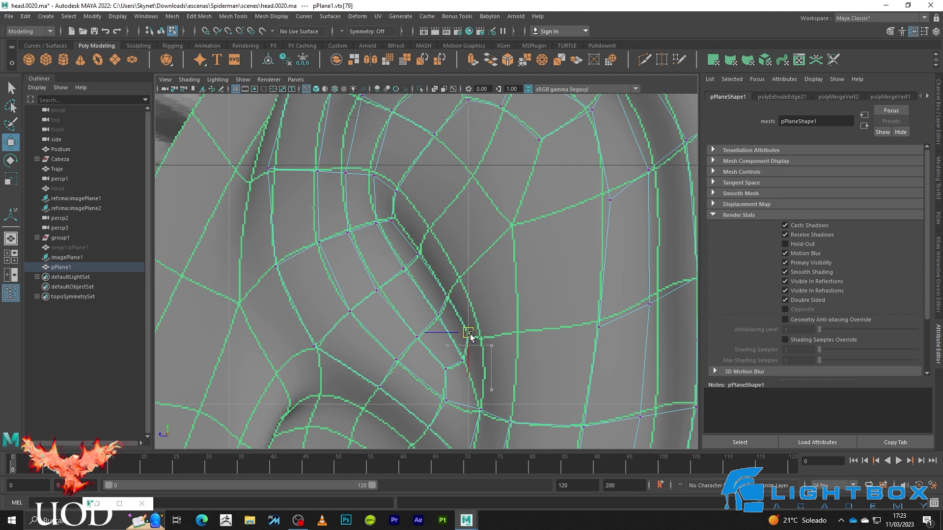
left_click(507, 320)
- Return to shaded view and select an edge bordering the remaining gap
key("5")
scroll(422, 211, "down", 3)
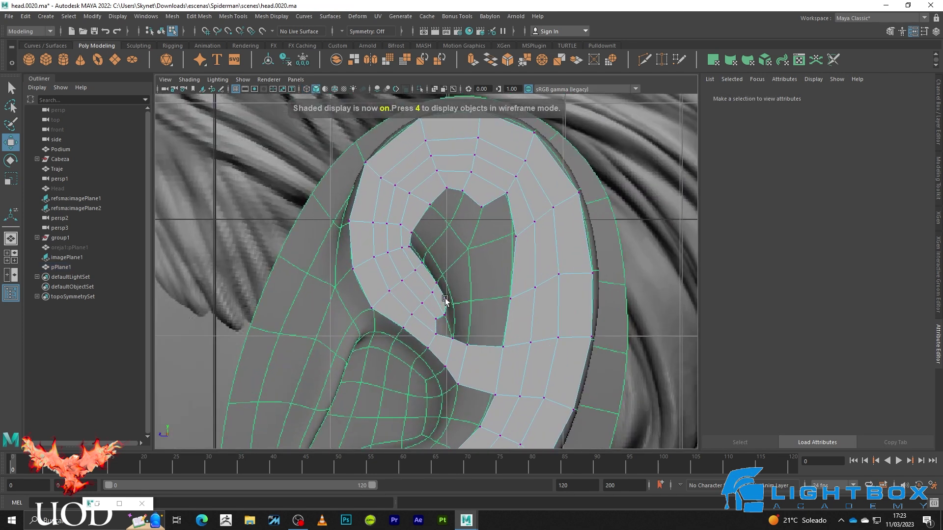
scroll(444, 299, "up", 3)
key("F10")
left_click(451, 378)
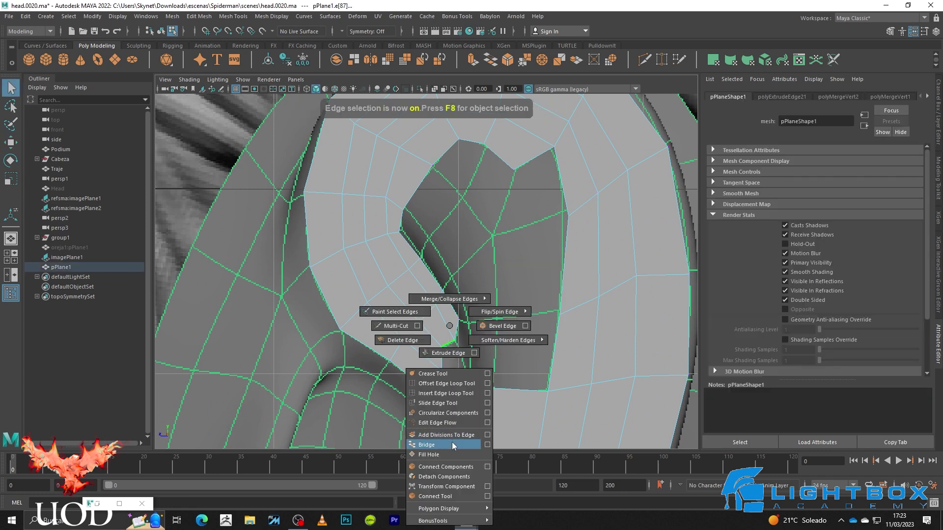
- Bridge the opposite edges across the gap, then extrude the inner hole edge inward
right_click_drag(451, 346, 450, 447, "shift")
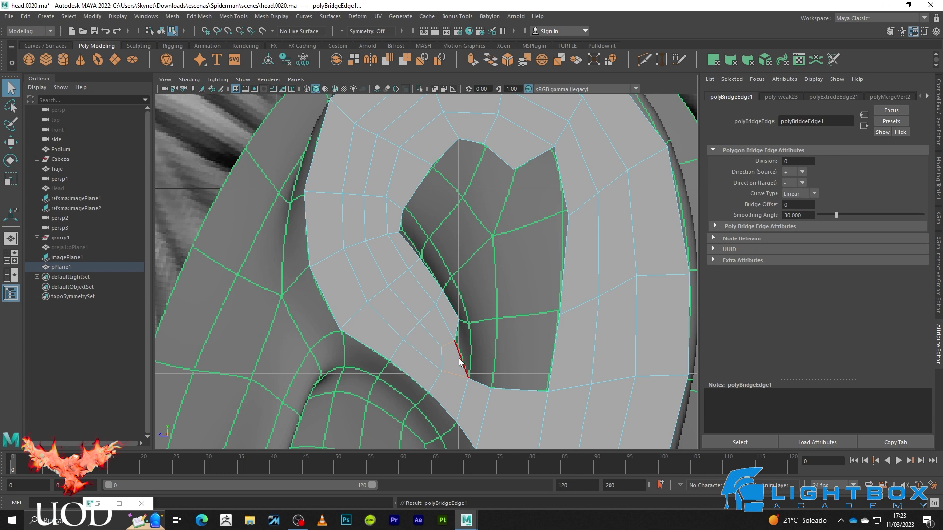
left_click(402, 249)
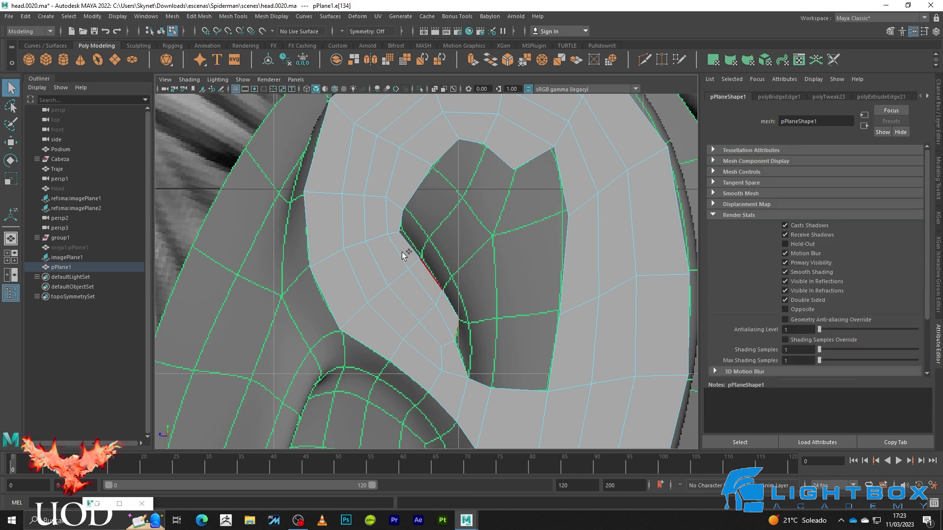
key("ctrl+e")
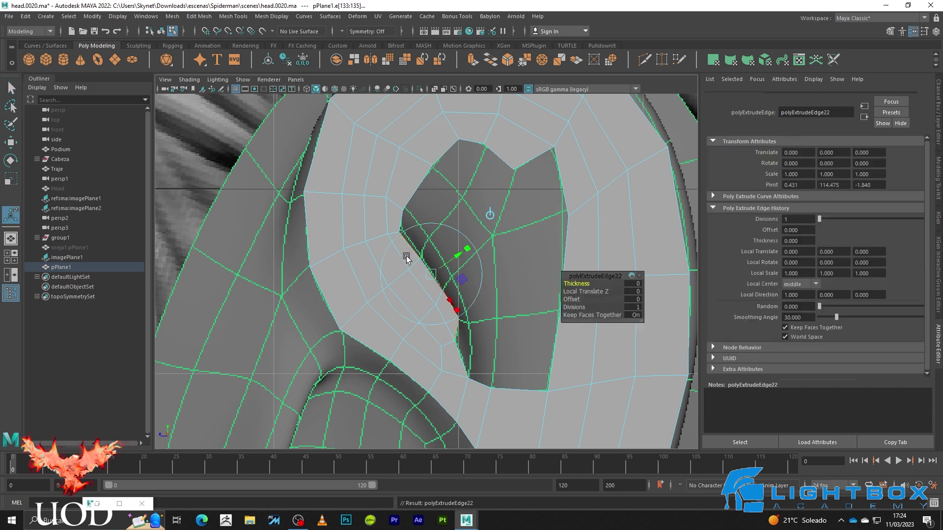
middle_click_drag(407, 256, 464, 253)
left_click(432, 238)
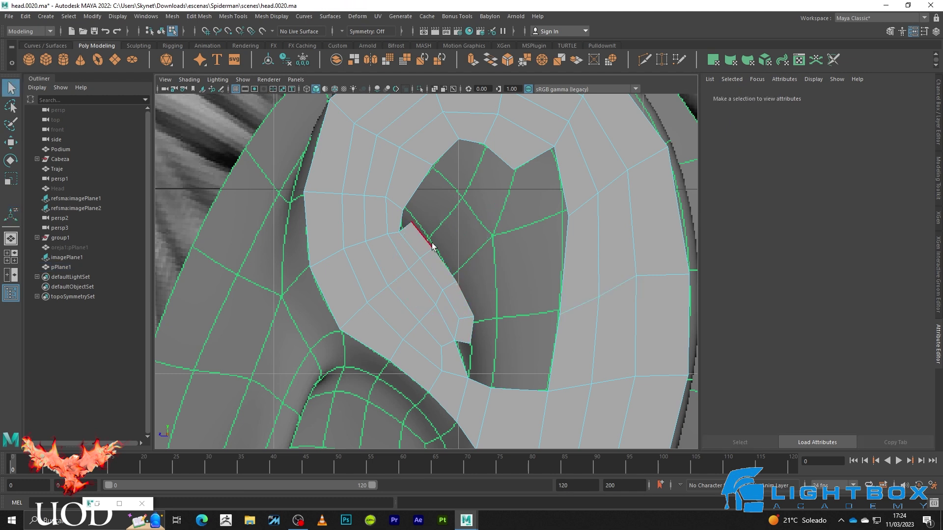
- Select the new strip's end vertices and try Merge Vertices To Center, undoing it
key("F9")
left_click(403, 210)
key("w")
key("q")
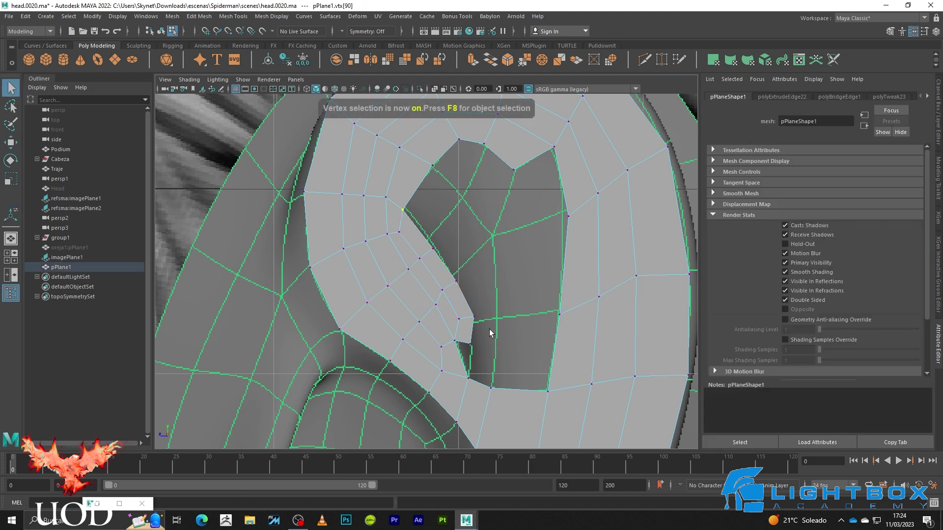
left_click_drag(486, 330, 465, 364)
key("w")
key("q")
right_click(472, 372, "shift")
right_click_drag(473, 372, 466, 272, "shift")
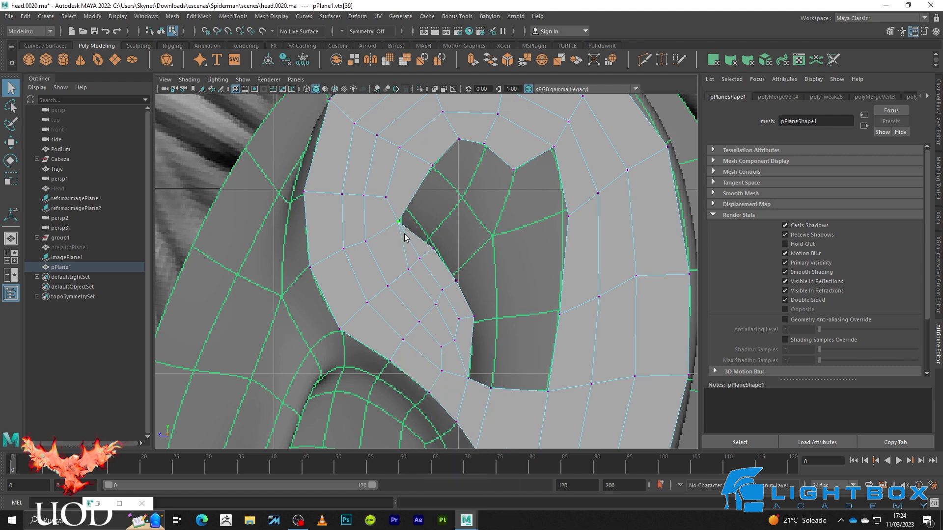
key("ctrl+z")
scroll(420, 243, "up", 5)
- Merge the selected vertices to their centre and return to object mode
right_click(421, 240, "shift")
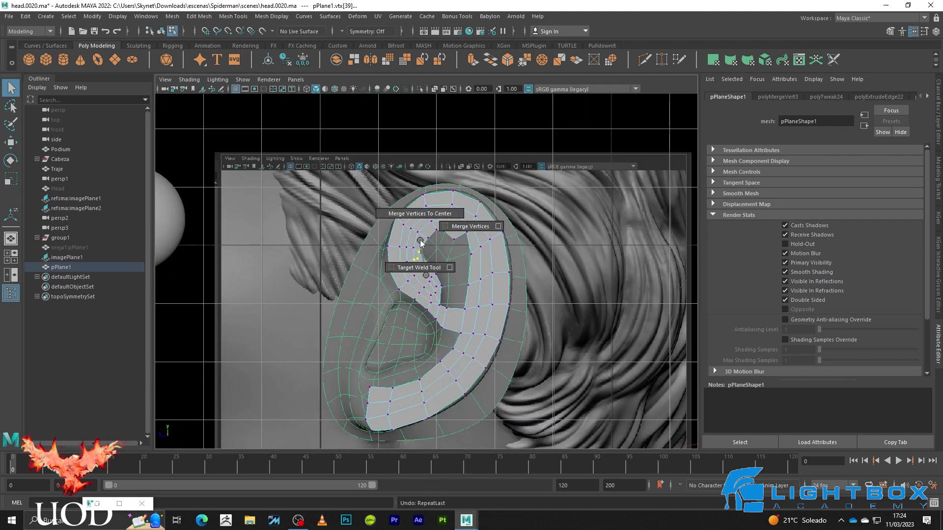
right_click_drag(420, 241, 471, 226, "shift")
key("F8")
scroll(478, 259, "up", 4)
scroll(443, 283, "up", 3)
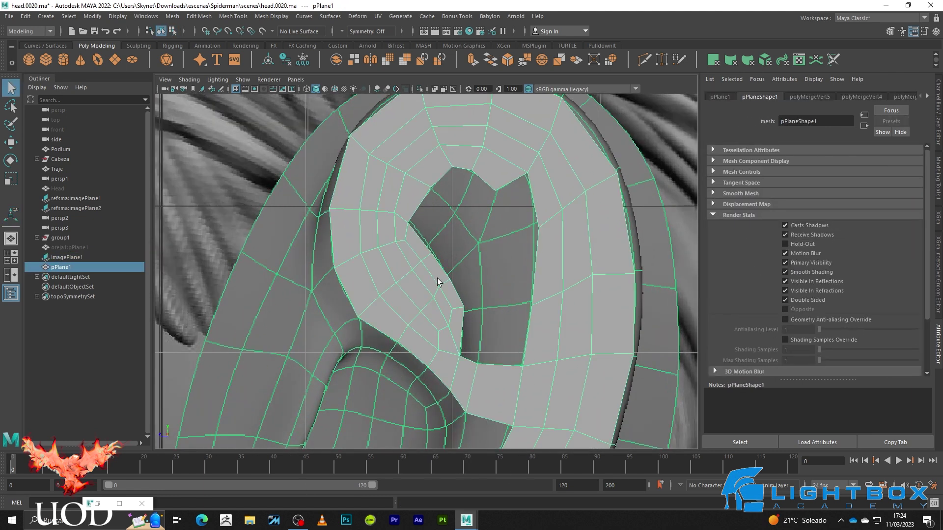
- Extrude a new strip from an inner edge up-left into the ear's upper hole
key("F10")
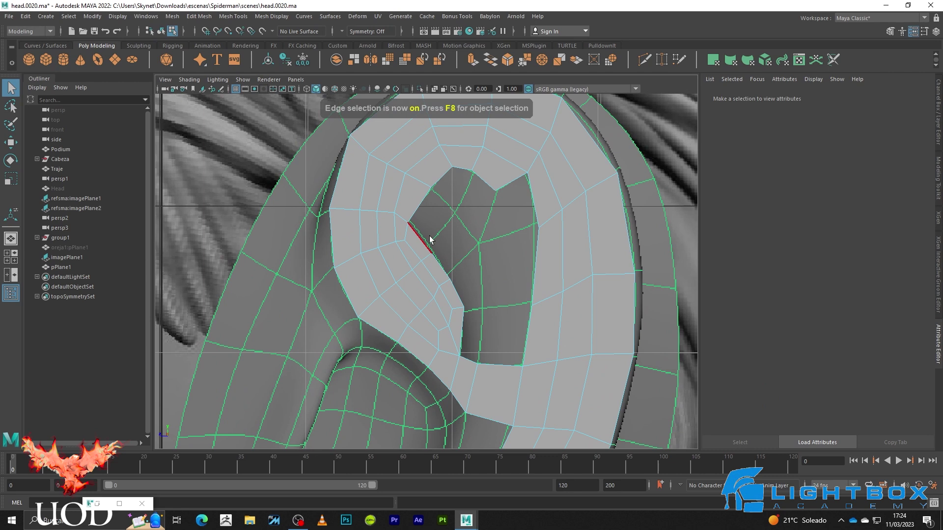
left_click(430, 240)
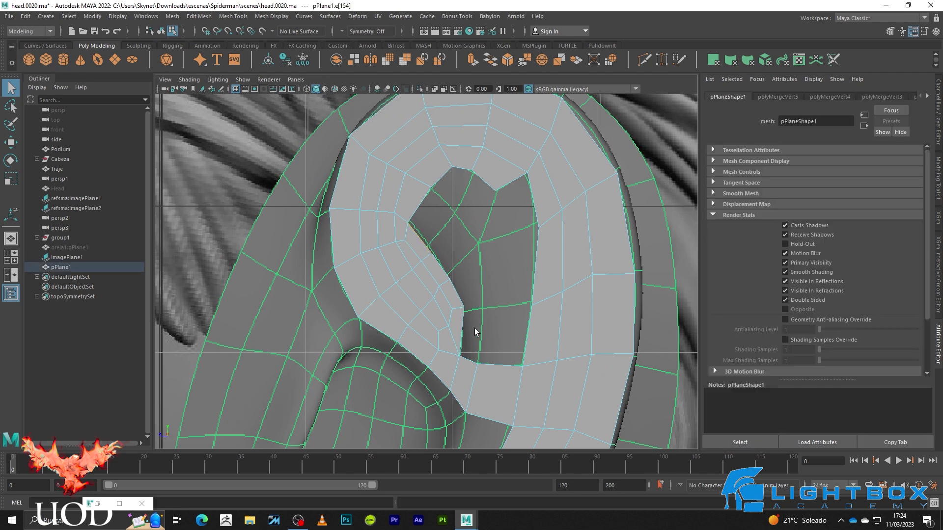
key("ctrl+e")
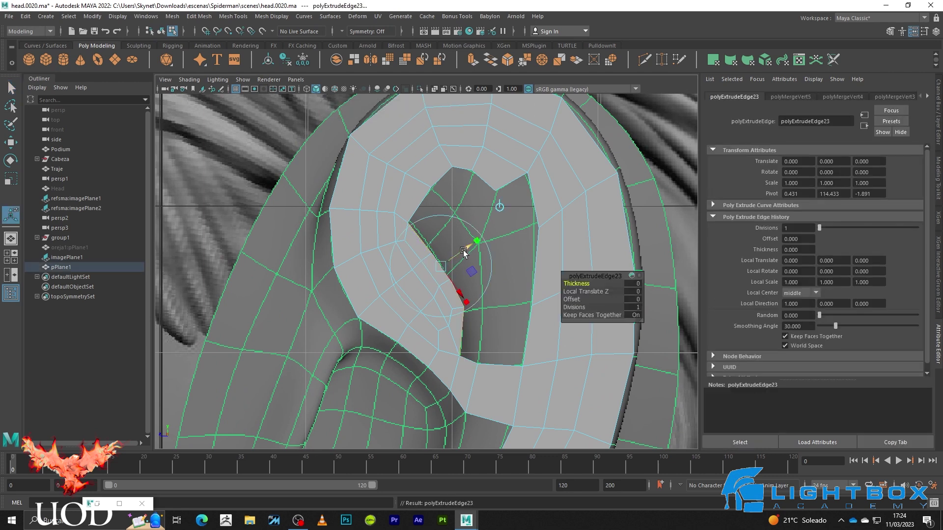
left_click_drag(469, 250, 492, 236)
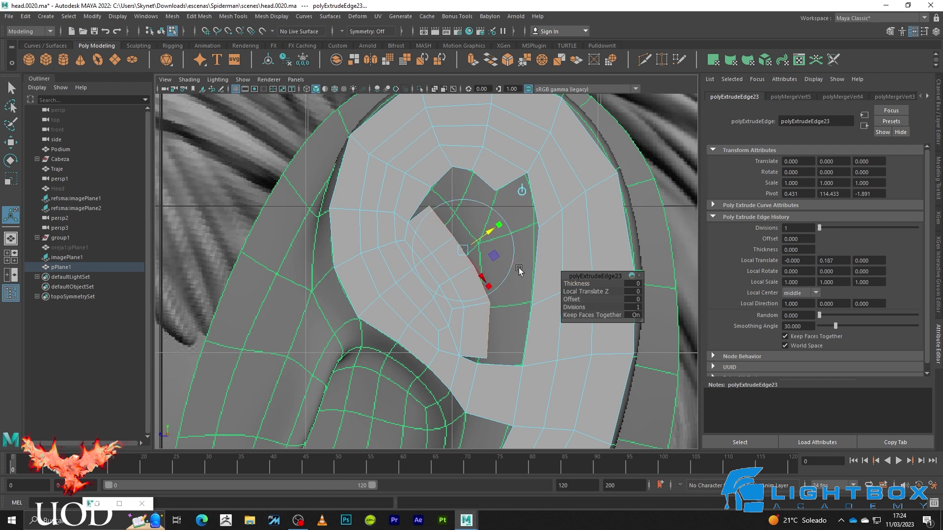
- In wireframe, nudge the new strip's vertices up onto the ear contour
key("4")
key("F9")
left_click(428, 214)
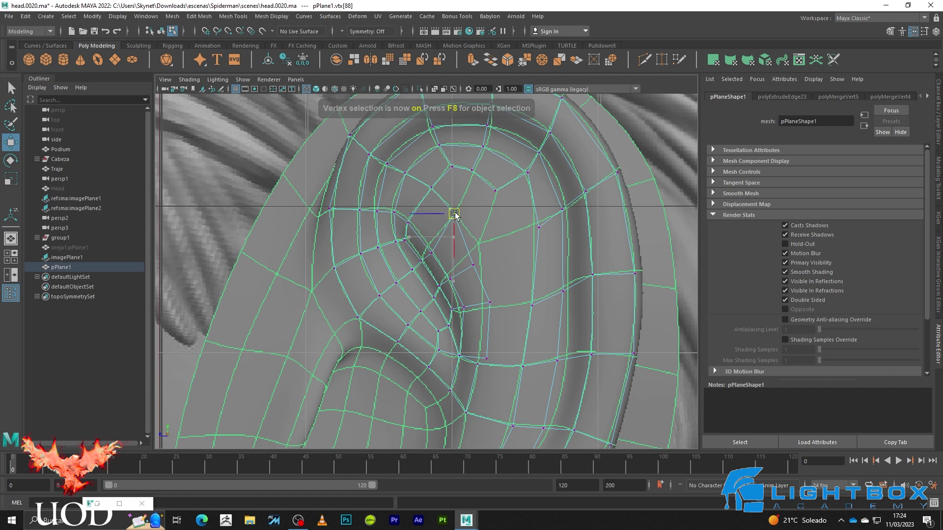
key("q")
left_click(428, 247)
key("w")
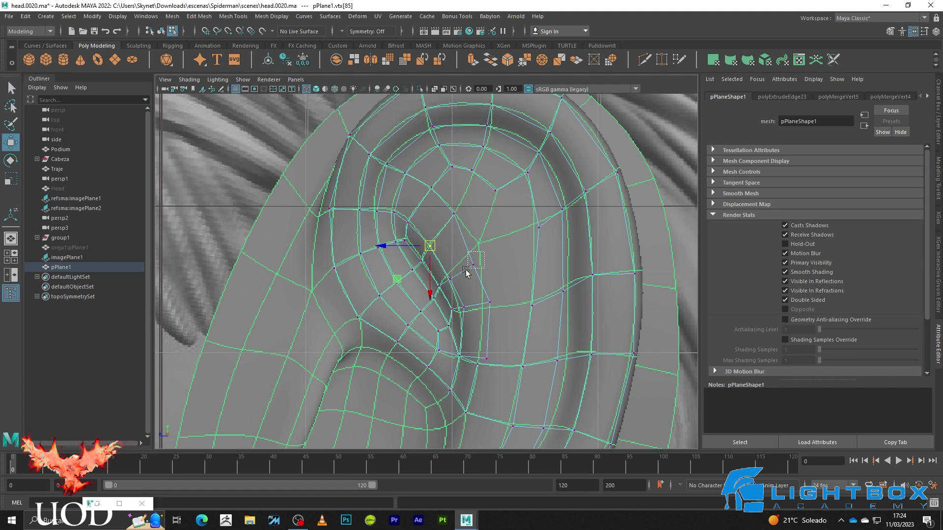
key("5")
key("4")
key("q")
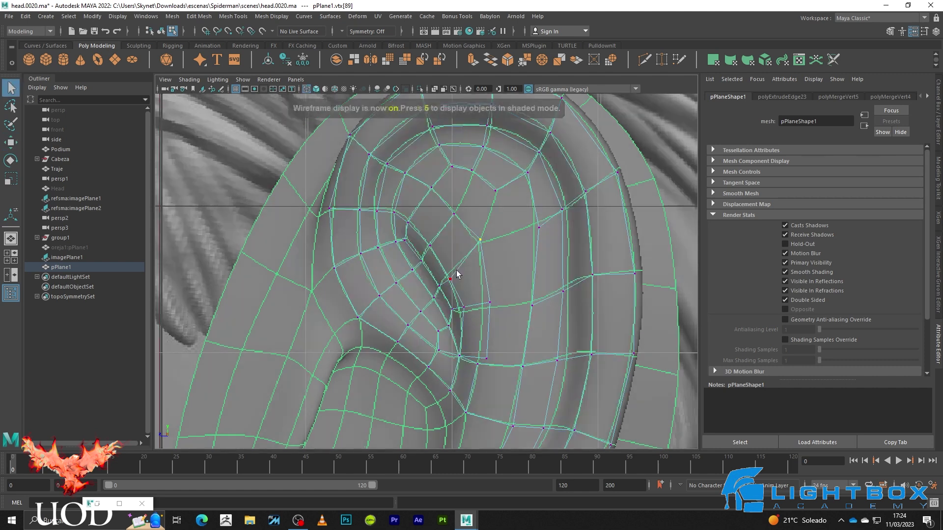
key("w")
key("5")
key("q")
left_click_drag(448, 287, 484, 310)
key("4")
- Adjust the next strip vertex, then select a vertex to weld
left_click(488, 303)
key("w")
key("q")
key("w")
key("5")
left_click(496, 346)
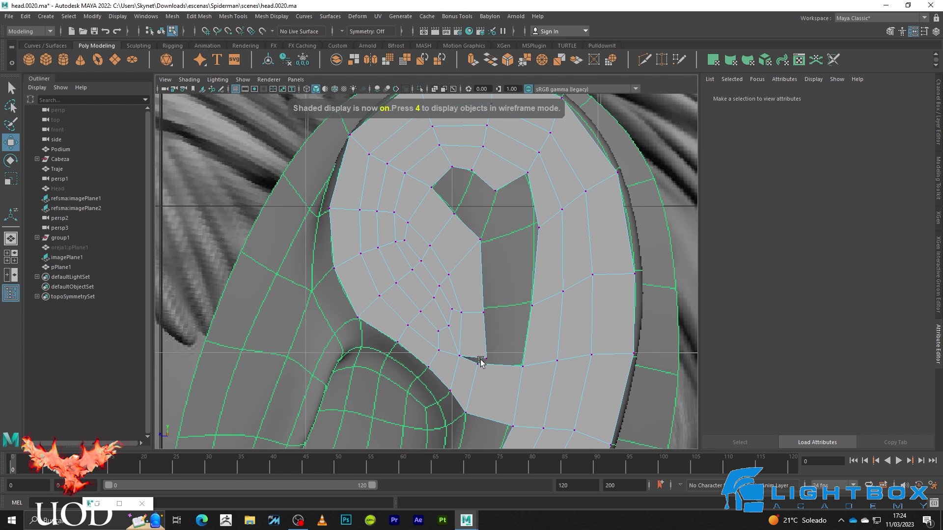
left_click(481, 362)
- Merge the selected vertices to their centre, then bridge the selected edges across the hole
key("q")
right_click_drag(478, 305, 474, 279, "shift")
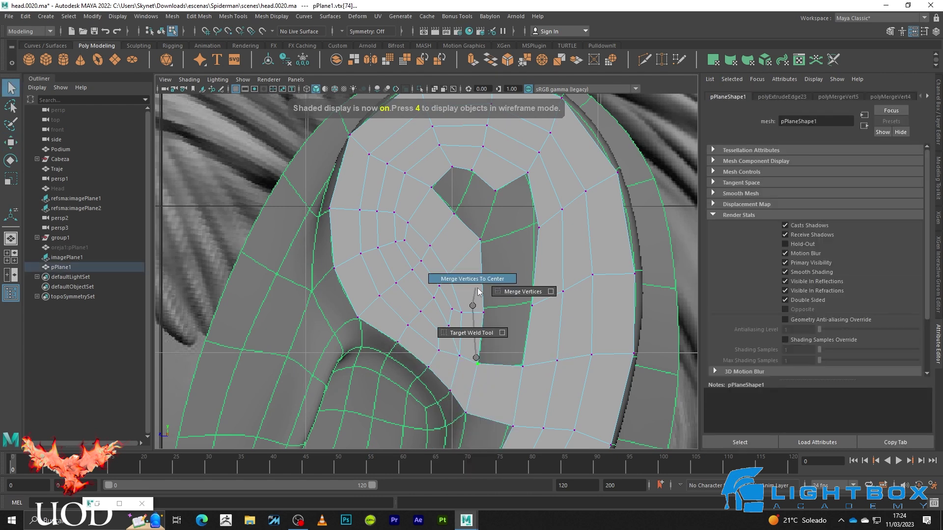
key("3")
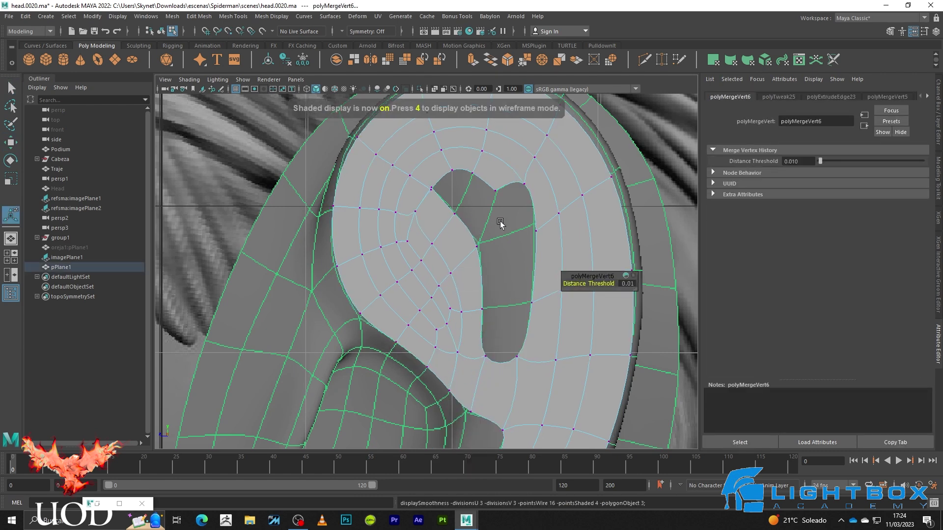
key("F10")
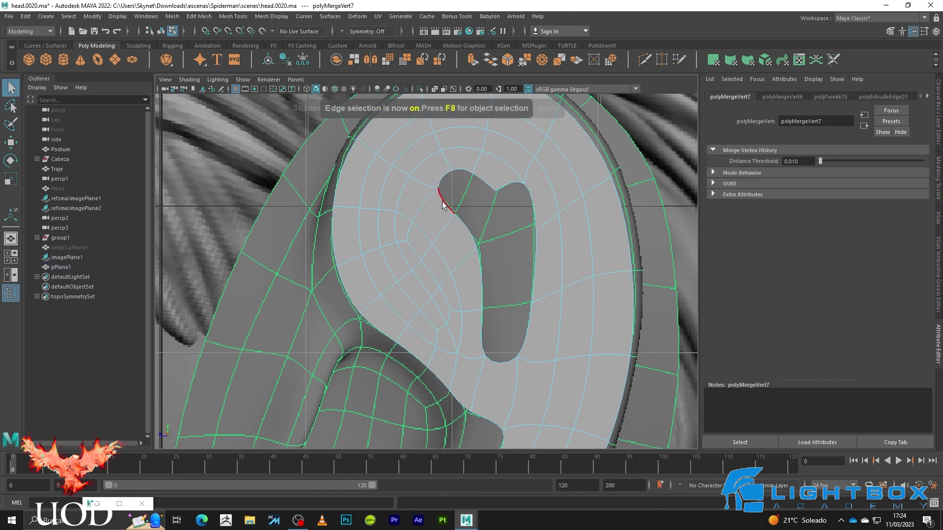
key("1")
right_click_drag(470, 170, 457, 275, "shift")
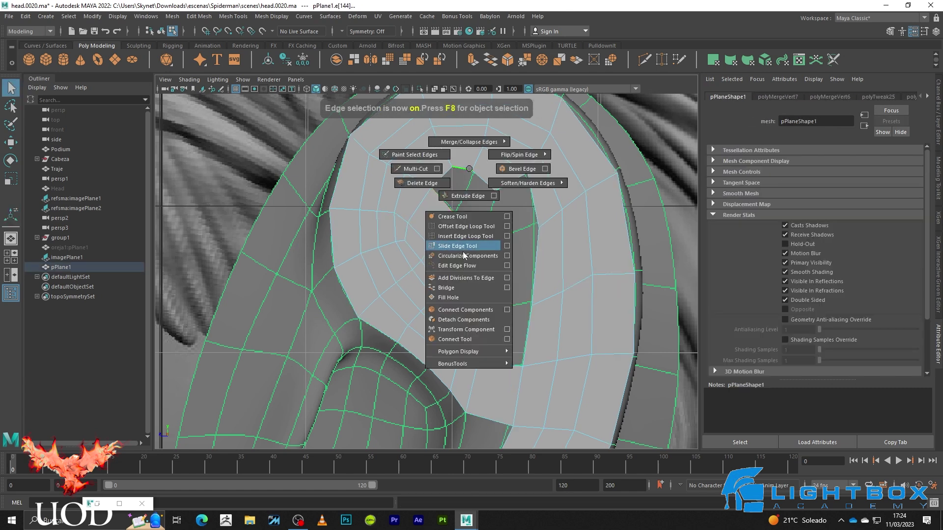
- Bridge each remaining pair of opposite edges with G until the hole is closed
left_click(468, 222)
left_click(484, 181, "shift")
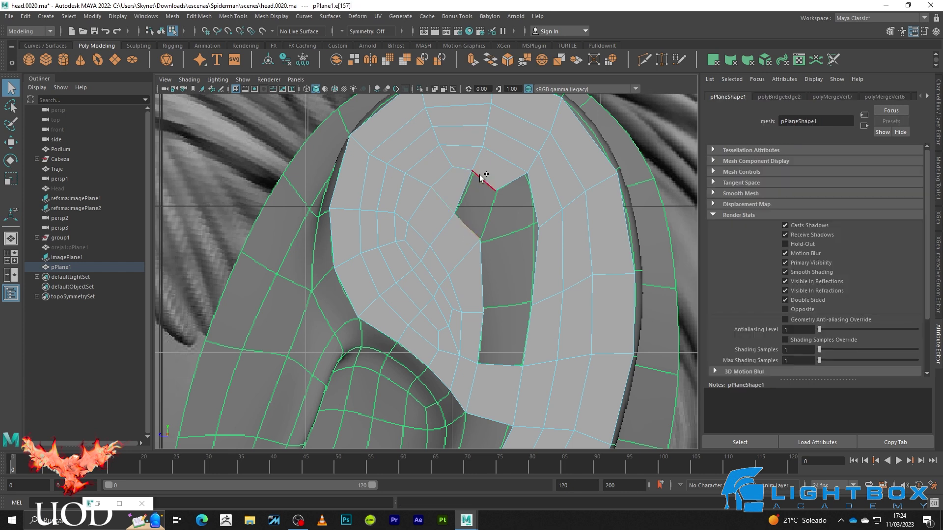
key("g")
left_click(486, 224, "shift")
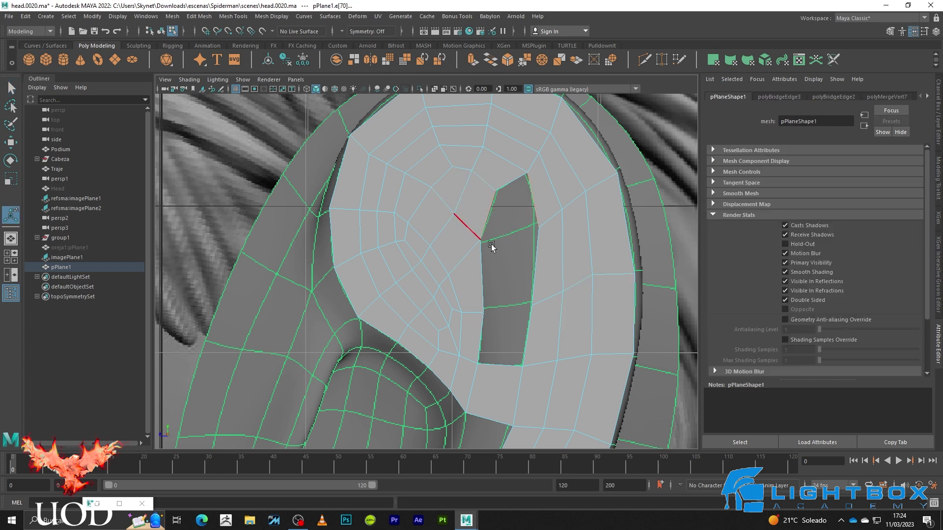
key("g")
left_click(536, 260)
left_click(481, 277, "shift")
key("g")
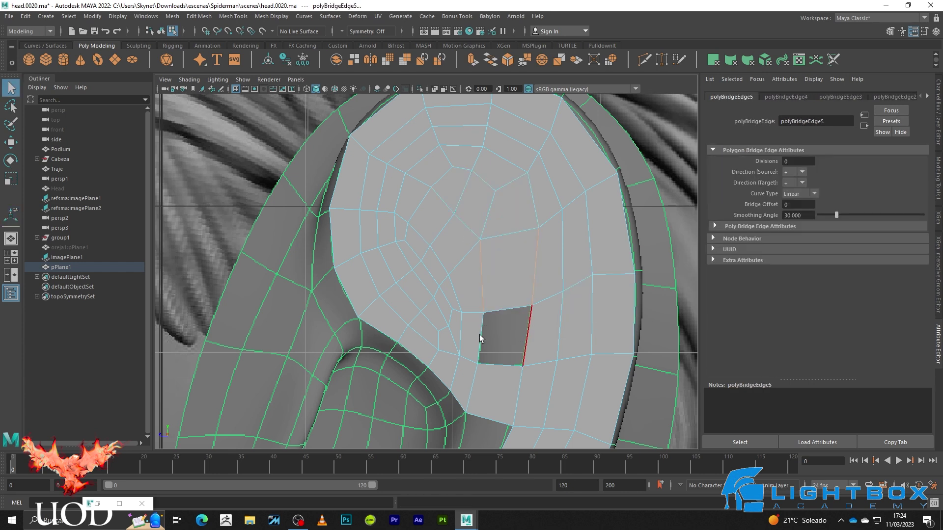
left_click(480, 338, "shift")
key("g")
scroll(450, 251, "down", 5)
scroll(468, 260, "up", 3)
scroll(432, 279, "up", 3)
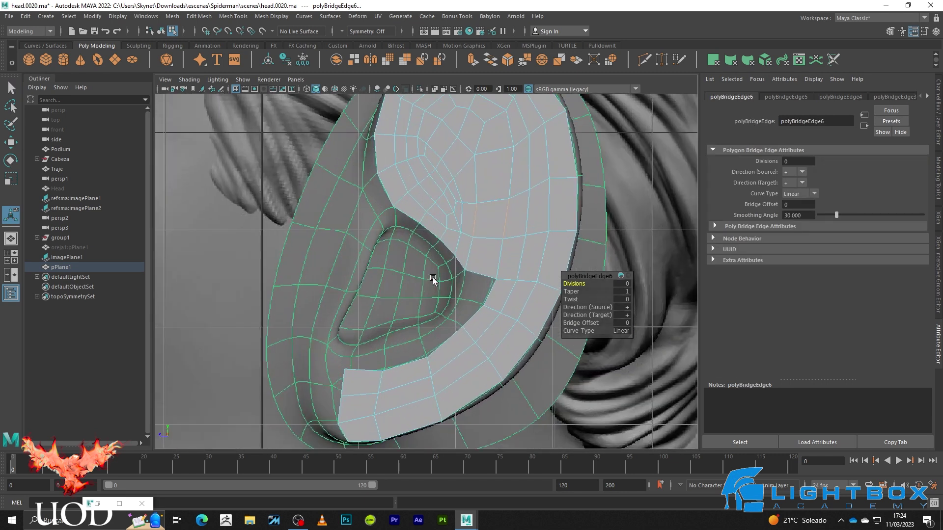
- In wireframe, select and adjust vertices near the ear's lower part
left_click(373, 352)
key("4")
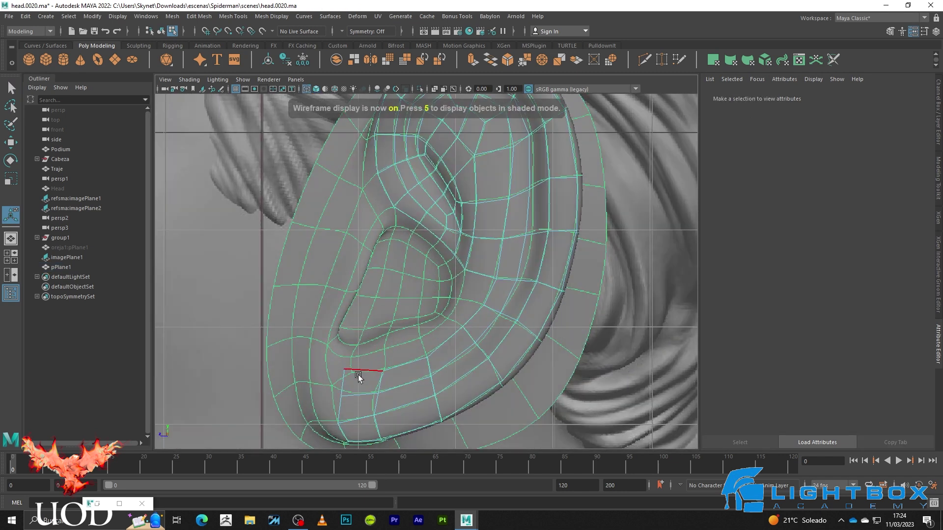
key("F9")
left_click(353, 372)
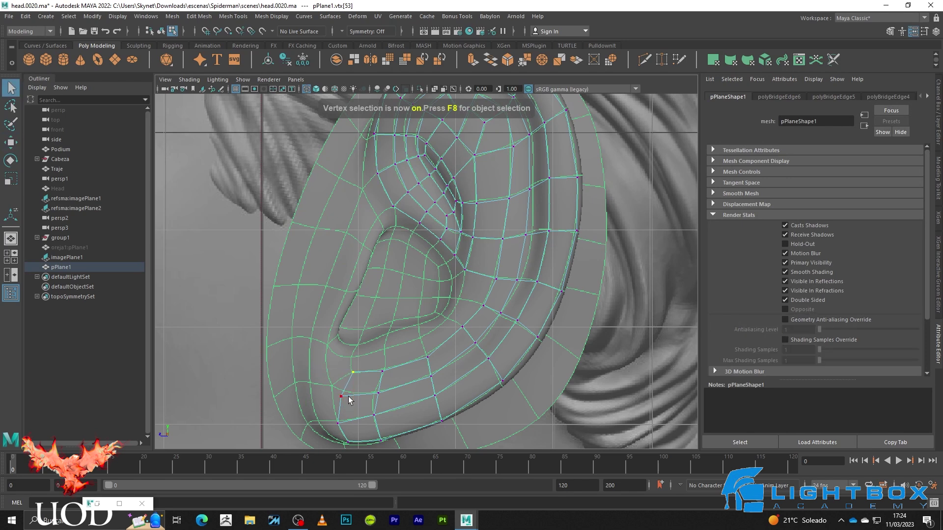
key("w")
left_click(332, 389)
left_click(376, 393)
key("F10")
key("q")
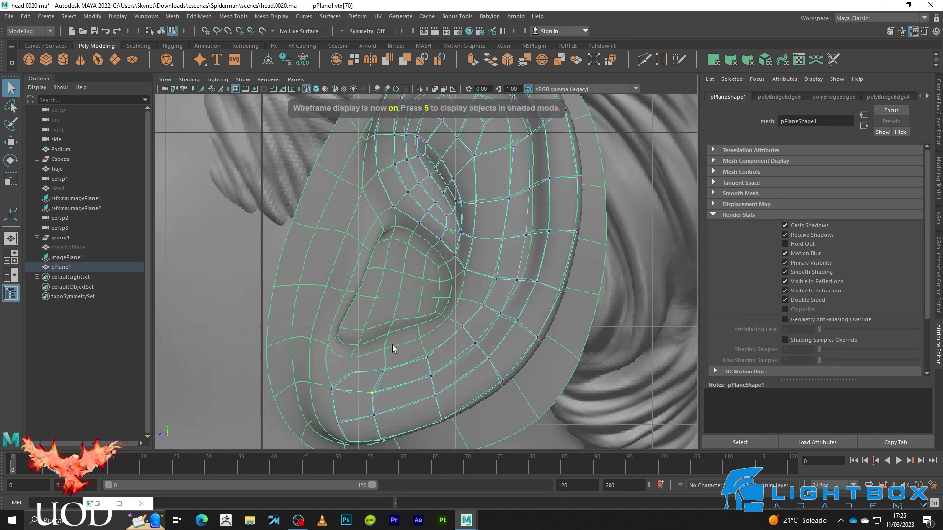
- Extrude the inner edge below the hole and move its vertex onto the ear contour
left_click(373, 370)
key("5")
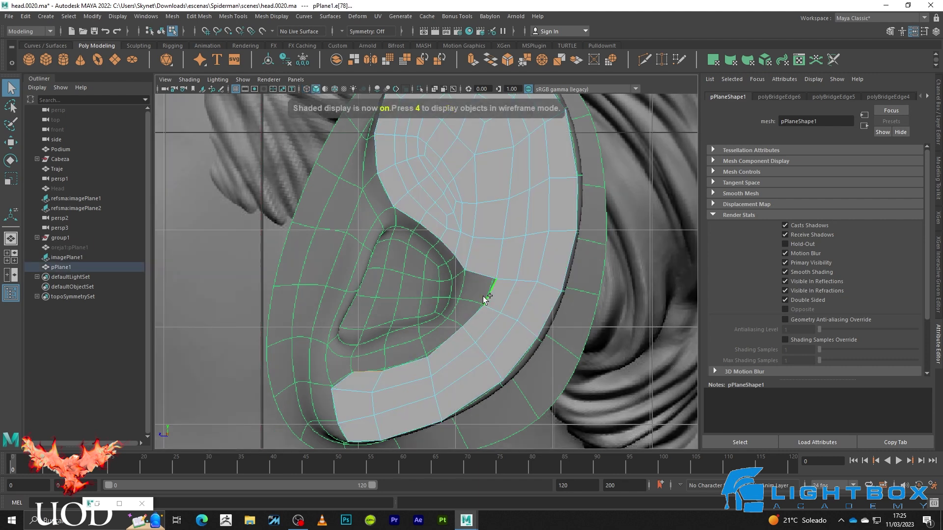
key("ctrl+e")
left_click_drag(447, 275, 453, 285)
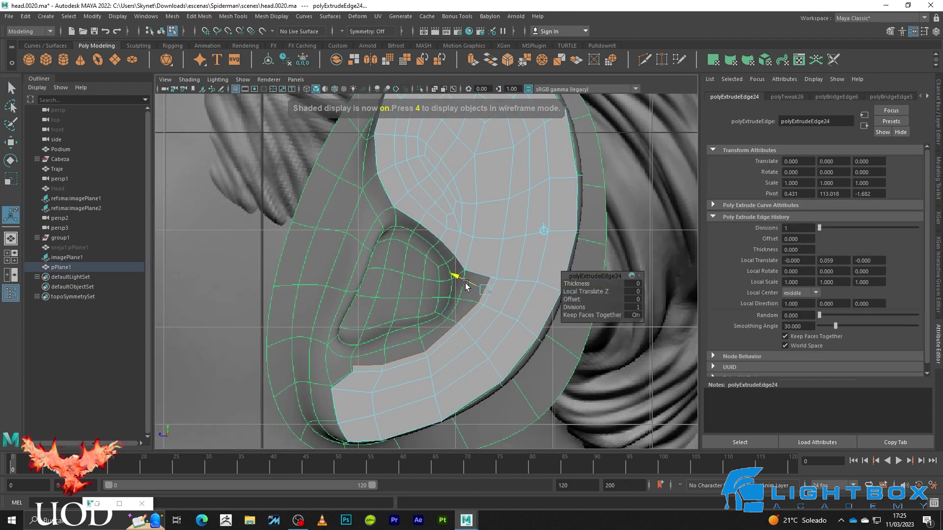
scroll(474, 254, "up", 3)
key("F9")
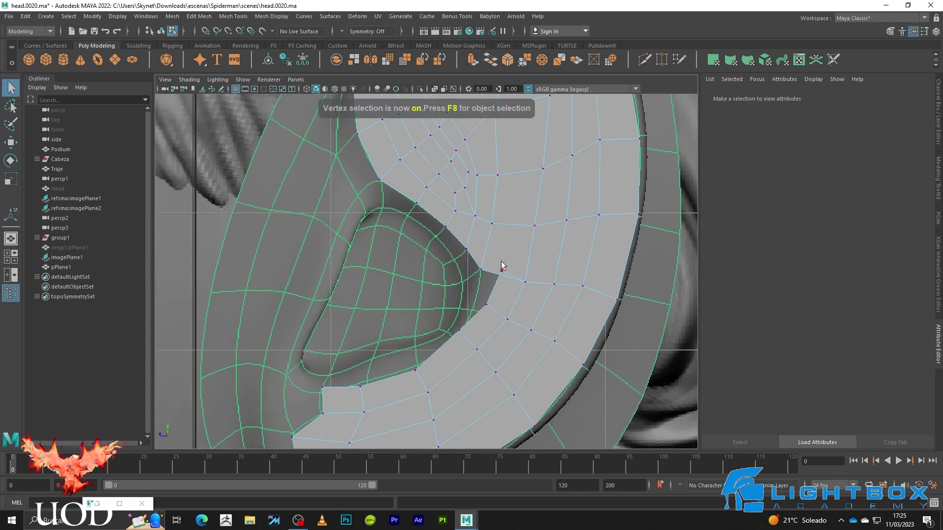
left_click(497, 275)
key("w")
key("4")
left_click_drag(497, 275, 469, 308)
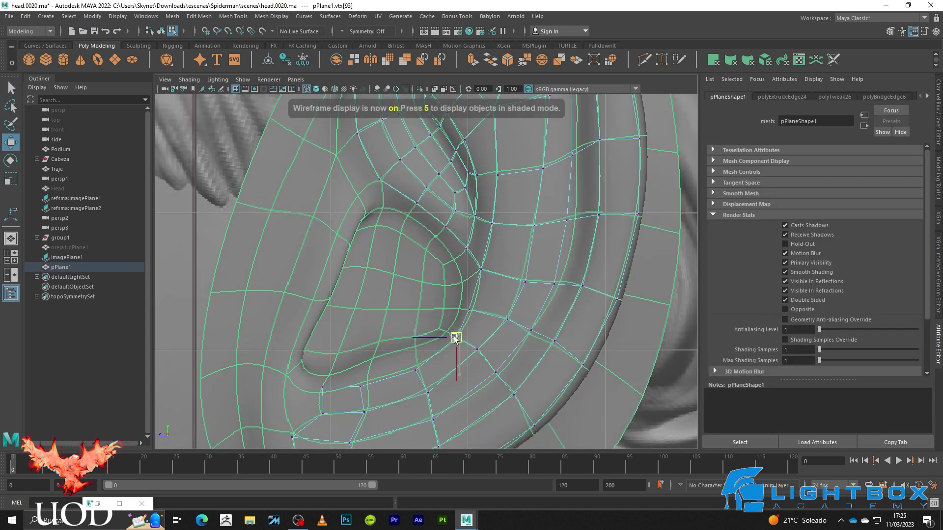
key("w")
left_click(361, 387)
- Select all ear mesh vertices and merge overlapping ones with a 0.01 threshold
key("q")
left_click(322, 388)
key("w")
scroll(373, 338, "down", 3)
key("q")
key("5")
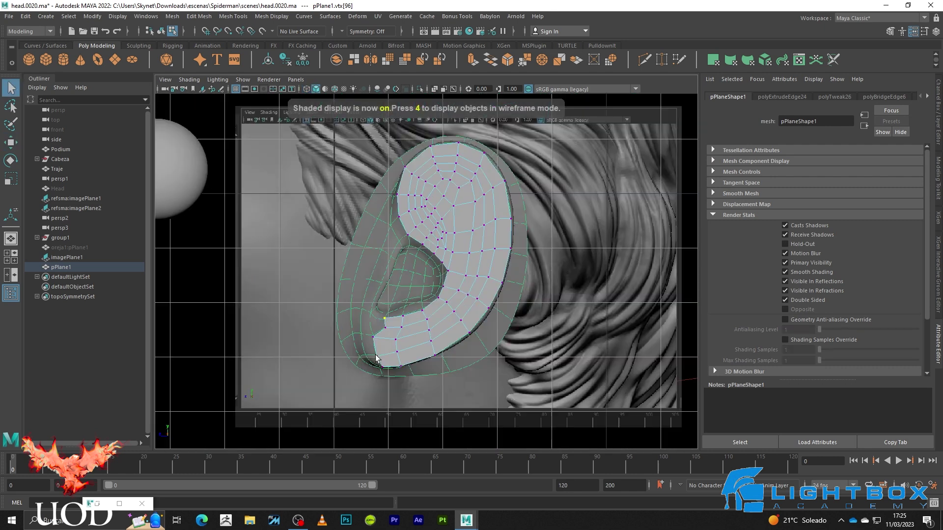
key("F9")
left_click_drag(553, 164, 281, 448)
right_click(485, 217, "shift")
left_click(533, 203)
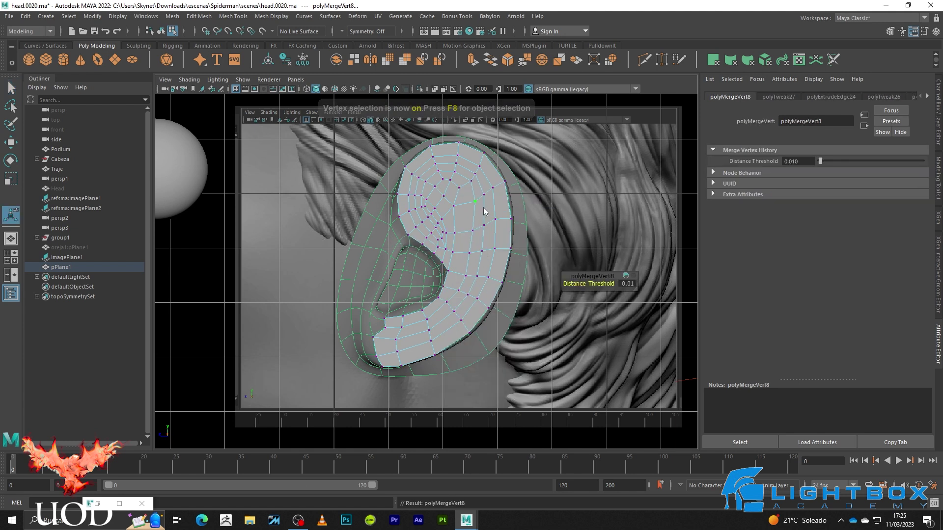
left_click(569, 225)
- Zoom into the inner ear in wireframe and pick the inner-ear edge to extend
left_click(470, 189)
key("4")
middle_click_drag(420, 203, 436, 231, "alt")
scroll(438, 235, "up", 2)
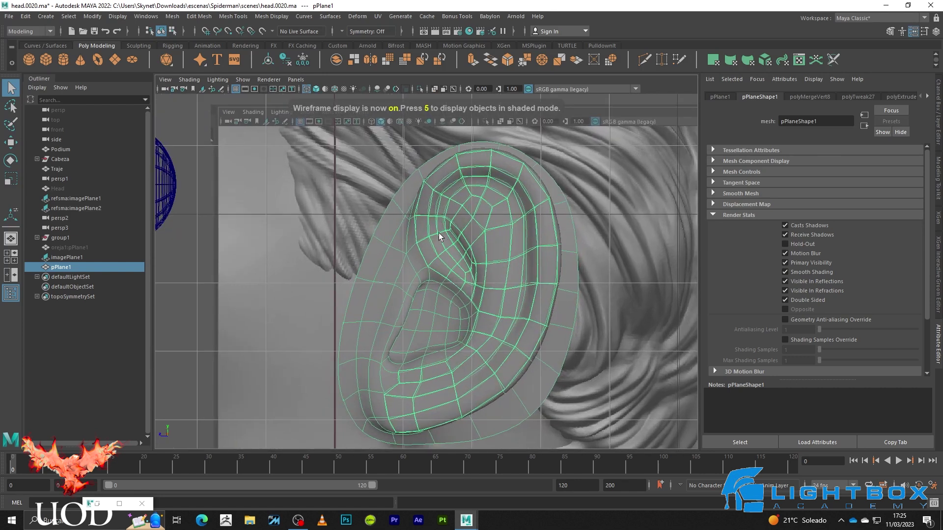
scroll(433, 236, "up", 3)
key("F10")
left_click(426, 239)
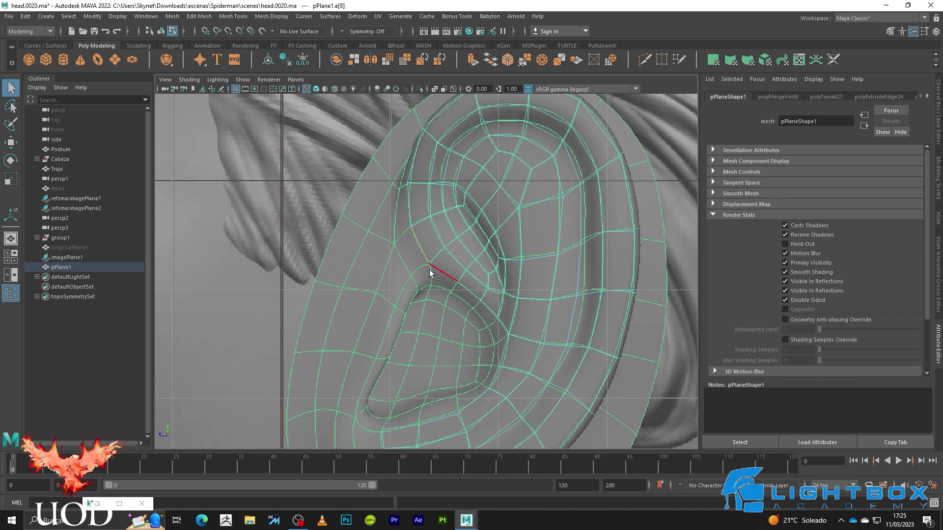
- Extrude new strips from the inner-ear edge onto the reference fold and place their vertices on the contour
key("ctrl+e")
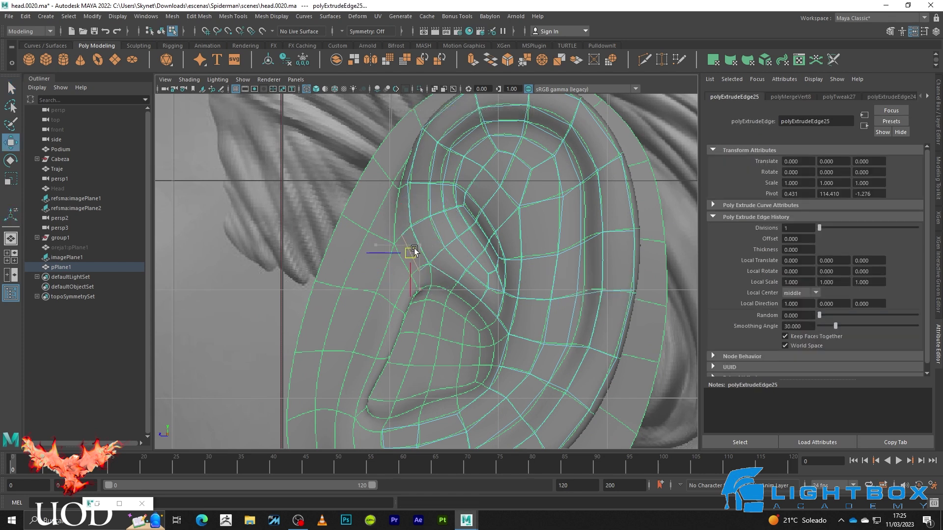
key("ctrl+e")
mouse_move(419, 279)
left_mouse_down()
mouse_move(408, 268)
mouse_move(359, 350)
left_mouse_up()
key("ctrl+e")
key("w")
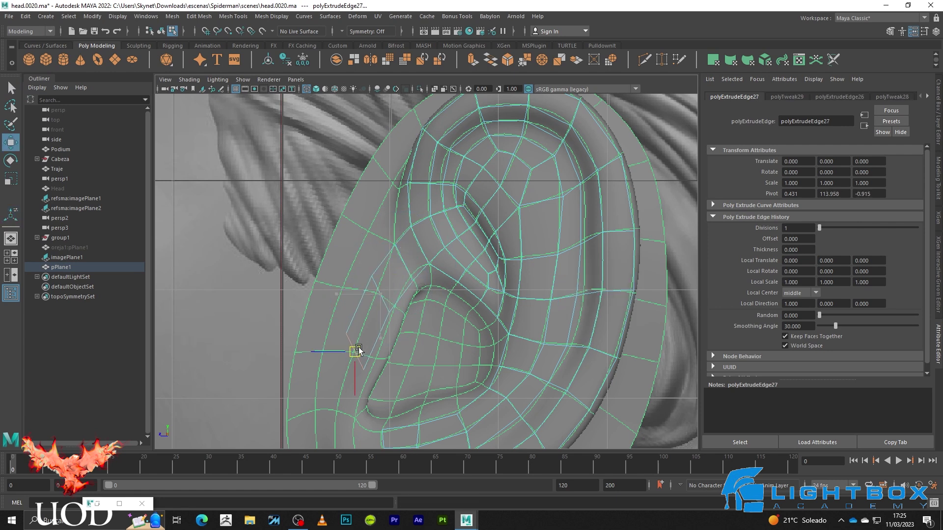
key("F9")
left_click(394, 304)
left_click(372, 277)
key("w")
left_click_drag(372, 276, 373, 288)
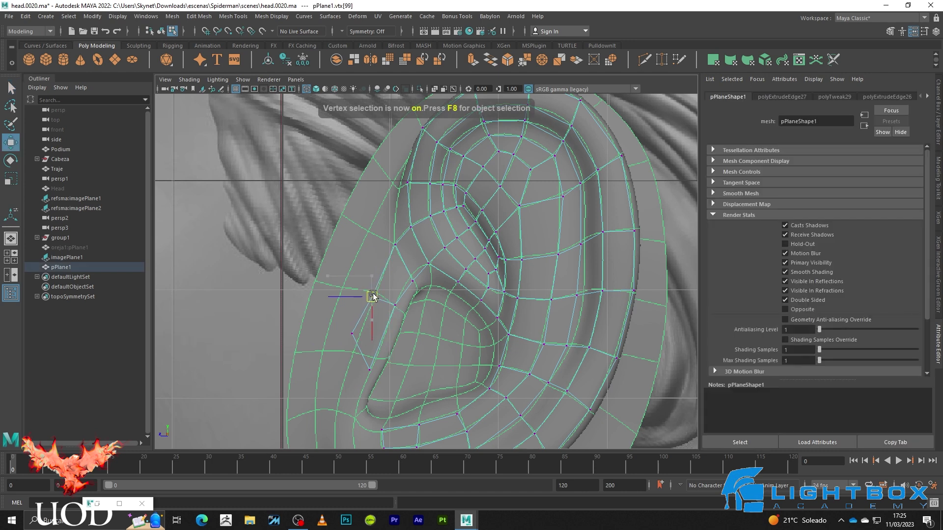
- Move the strip's corner vertex to follow the ear fold
left_click(396, 244)
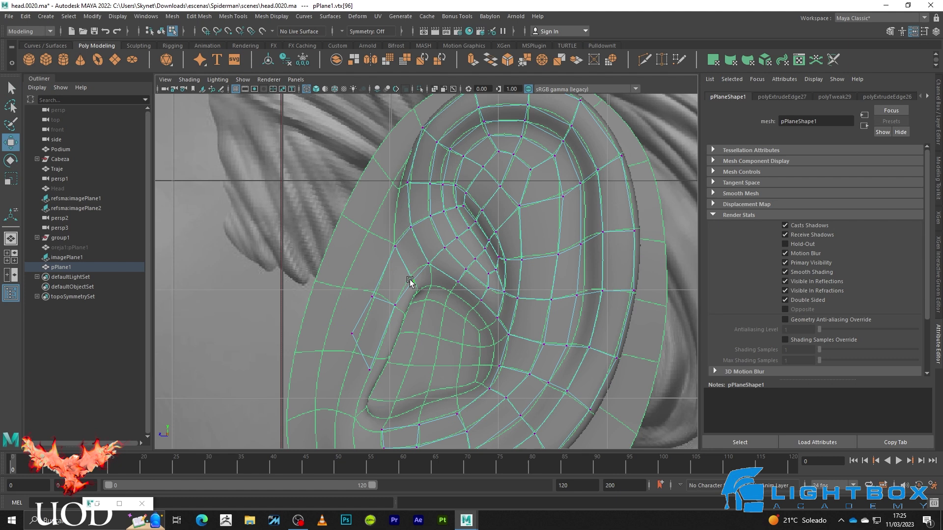
key("q")
left_click(429, 311)
left_click_drag(355, 313, 354, 312)
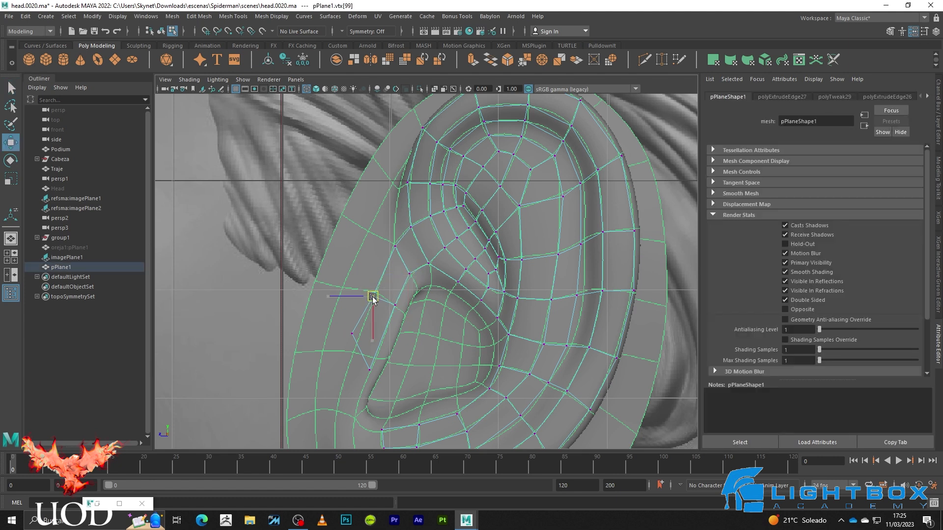
key("w")
mouse_move(389, 338)
middle_mouse_down("alt")
mouse_move(421, 241)
mouse_move(373, 235)
middle_mouse_up("alt")
- Fine-tune the neighbouring new strip vertices against the reference
key("q")
left_click(371, 233)
key("w")
key("q")
left_click(393, 280)
key("w")
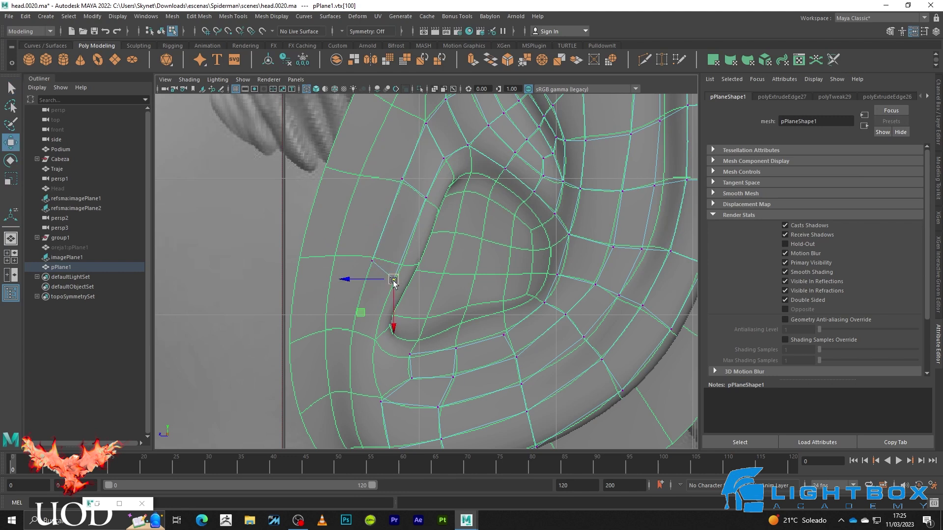
key("q")
key("F10")
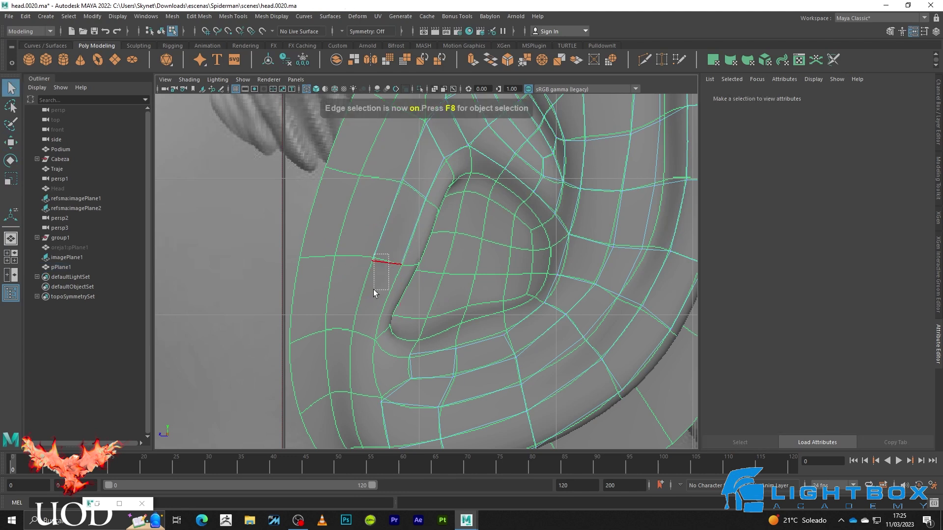
- Extrude two edges down-left along the inner ear and adjust the outer corner vertex
key("ctrl+e")
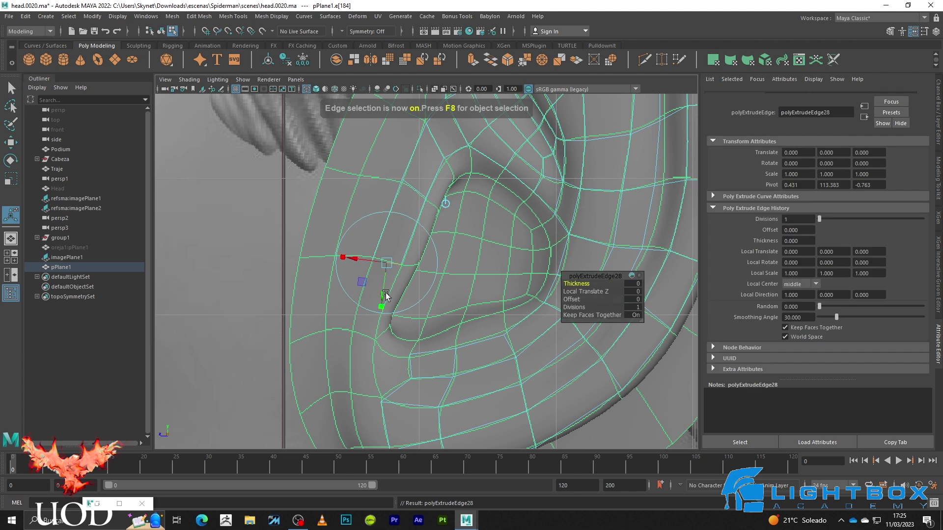
key("w")
left_click_drag(385, 267, 362, 338)
key("F9")
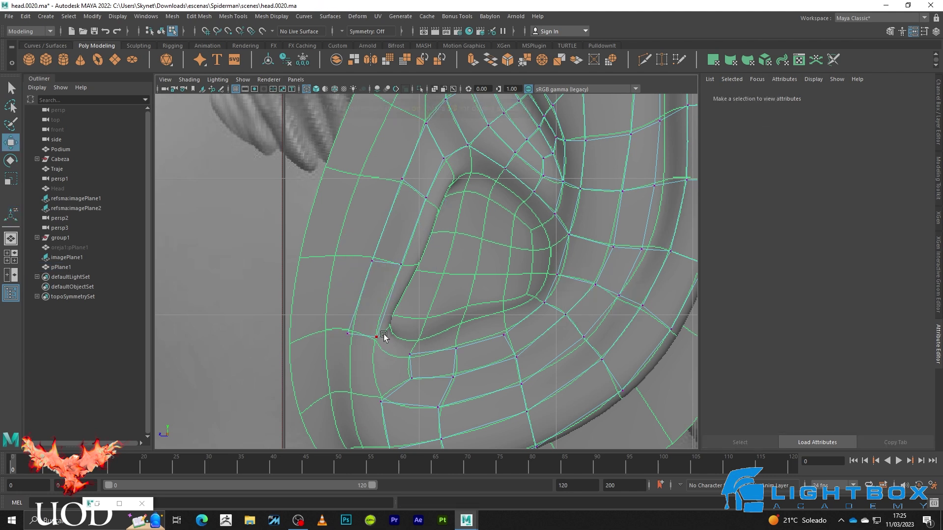
left_click(374, 341)
left_click_drag(362, 319, 336, 344)
key("w")
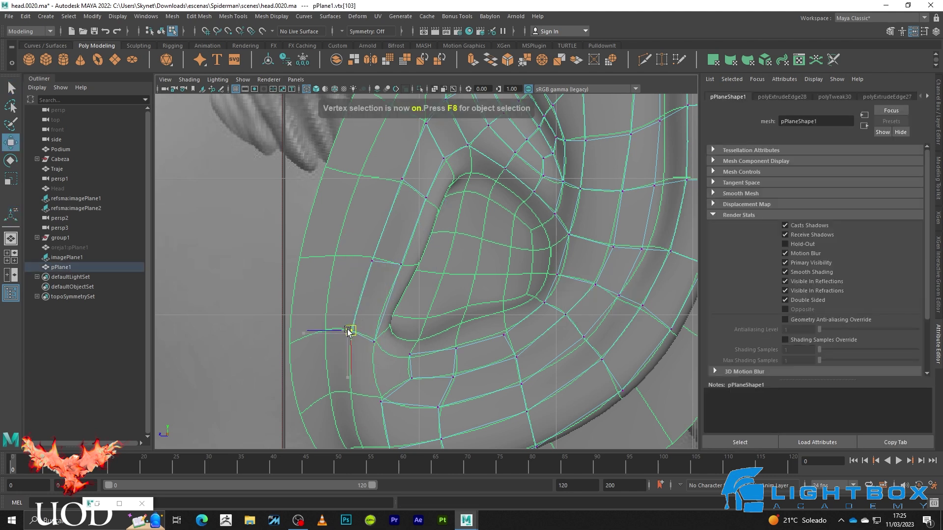
key("F10")
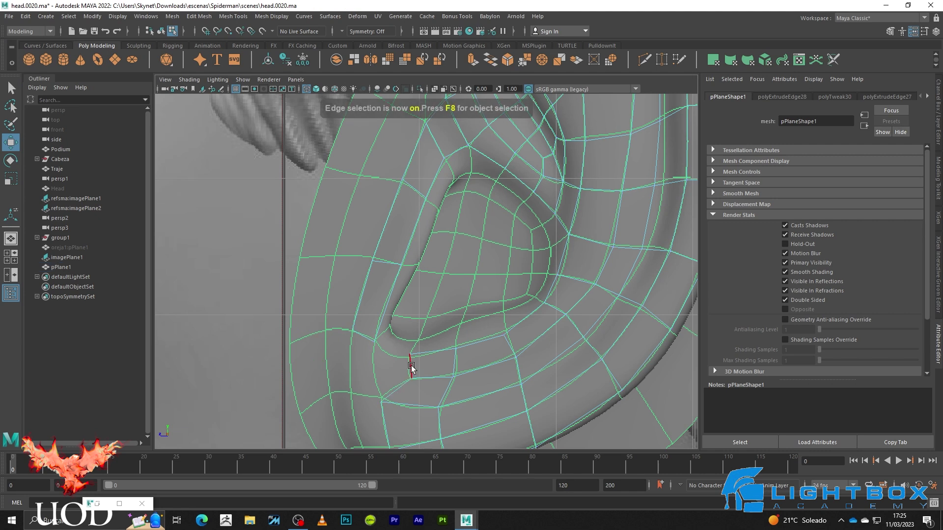
left_click(411, 367)
- Move the strip corner vertex onto the reference and weld it to its neighbour
key("F9")
left_click(392, 356)
left_click_drag(385, 361, 387, 385)
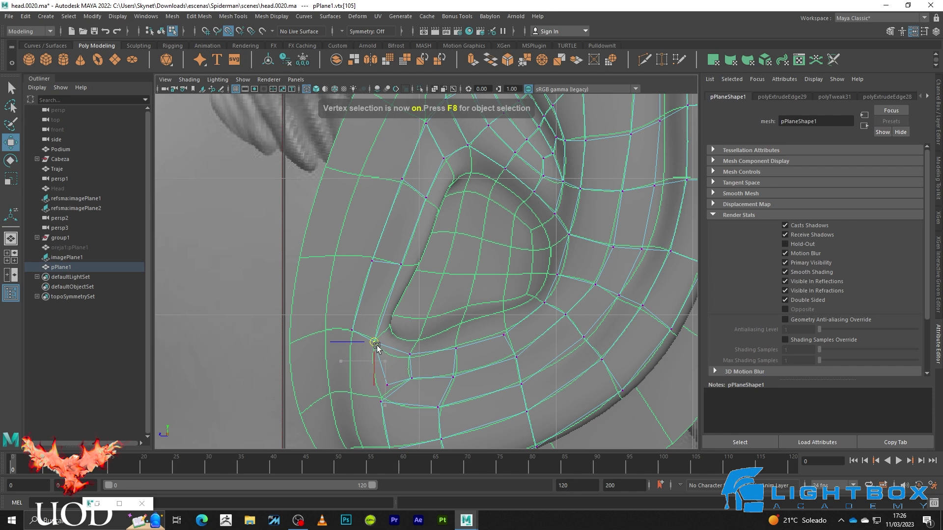
key("q")
left_click(381, 398)
key("w")
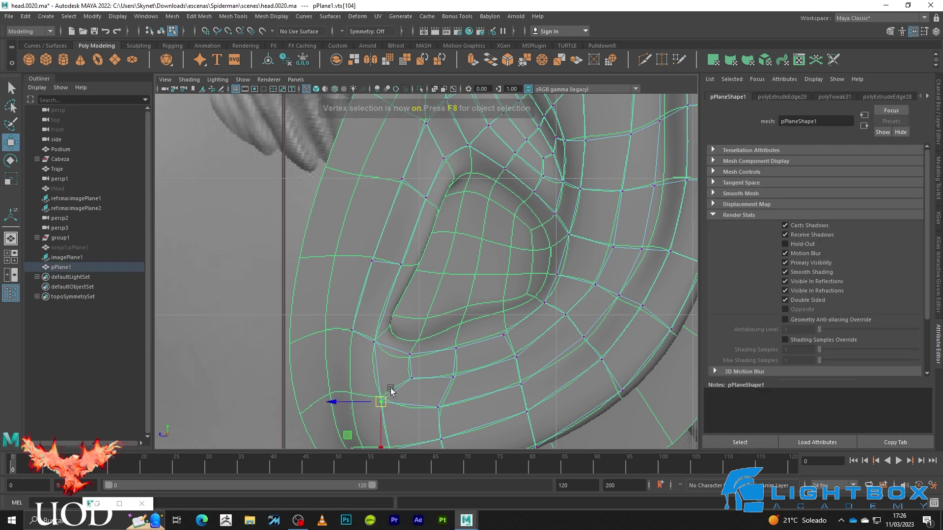
right_click_drag(393, 349, 403, 308, "shift")
- Inspect the welded corner in shaded and wireframe views
scroll(411, 311, "down", 5)
scroll(411, 312, "up", 6)
key("5")
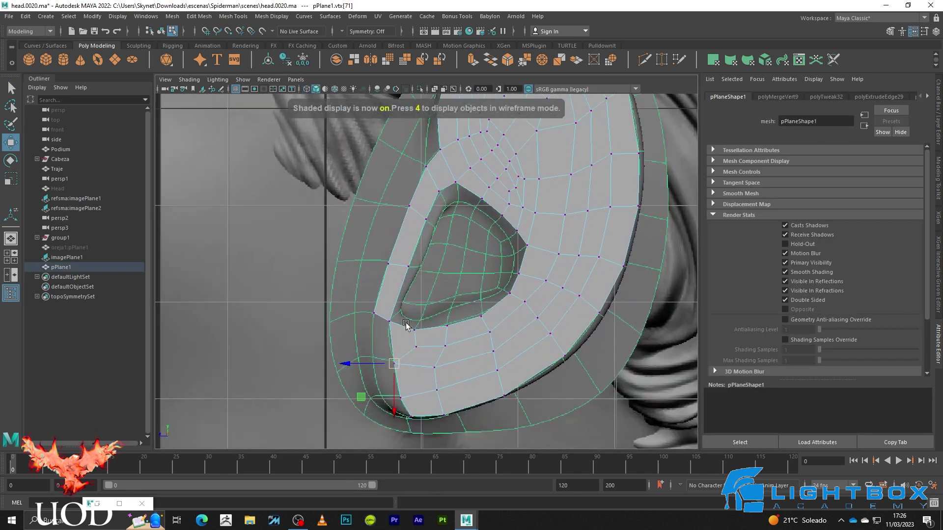
scroll(407, 326, "down", 2)
middle_click_drag(375, 357, 406, 269, "alt")
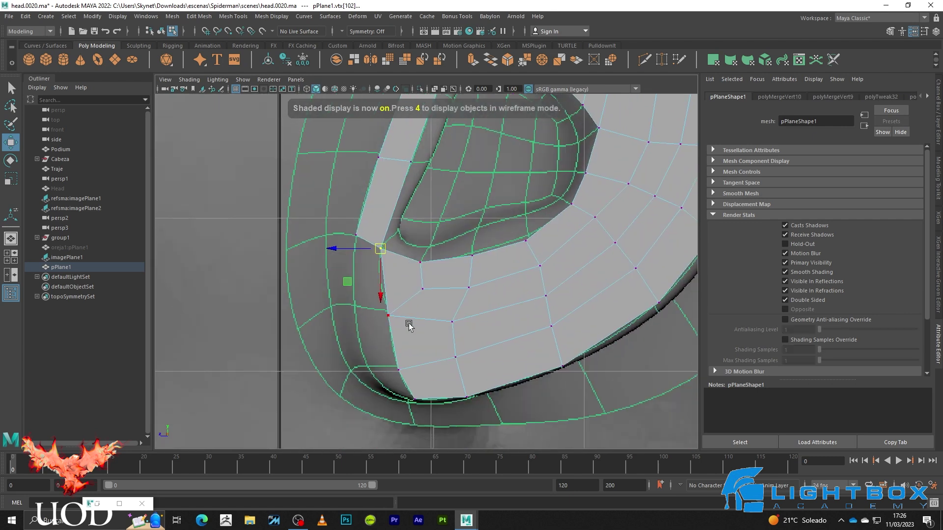
key("4")
key("F10")
key("q")
- Extrude the lower inner-ear edge left, snapping and nudging its vertices onto the reference
left_click(384, 281)
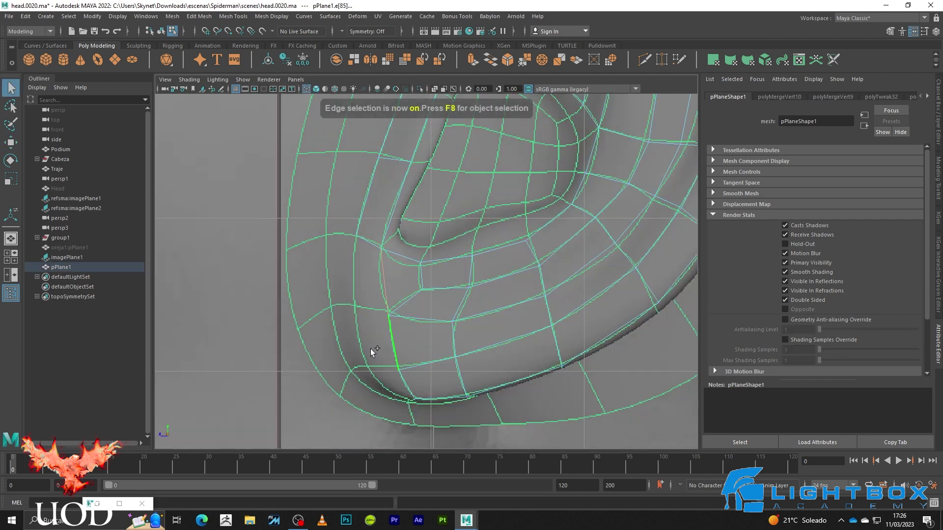
key("ctrl+e")
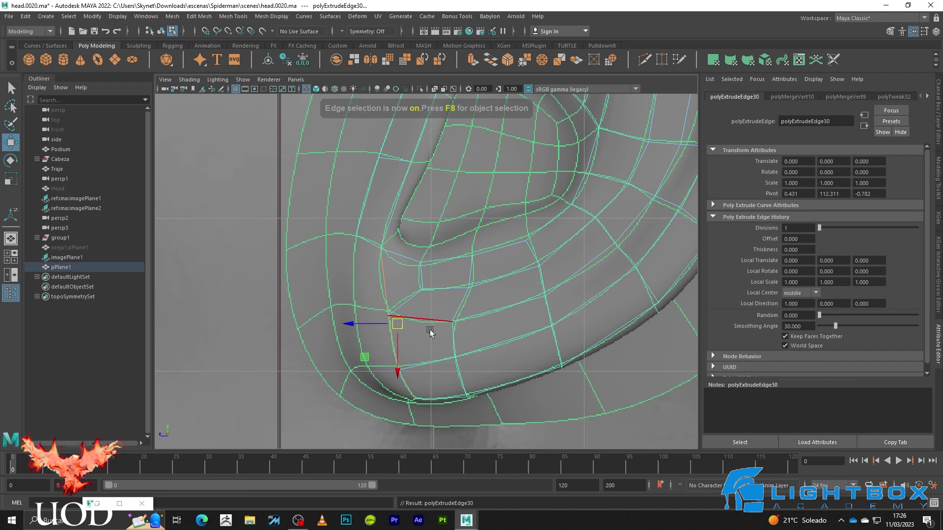
key("5")
mouse_move(379, 325)
left_mouse_down()
mouse_move(339, 323)
mouse_move(324, 303)
left_mouse_up()
key("F9")
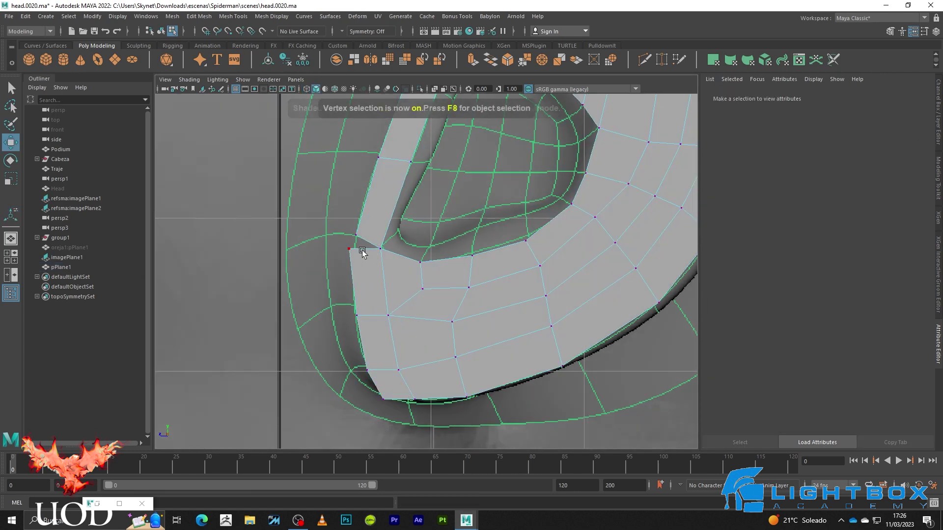
left_click(350, 249)
left_click_drag(350, 249, 352, 246)
key("4")
left_click_drag(367, 370, 397, 364)
- Slide the bottom vertex along the rim and weld the new face's vertices into the patch
left_click(398, 369)
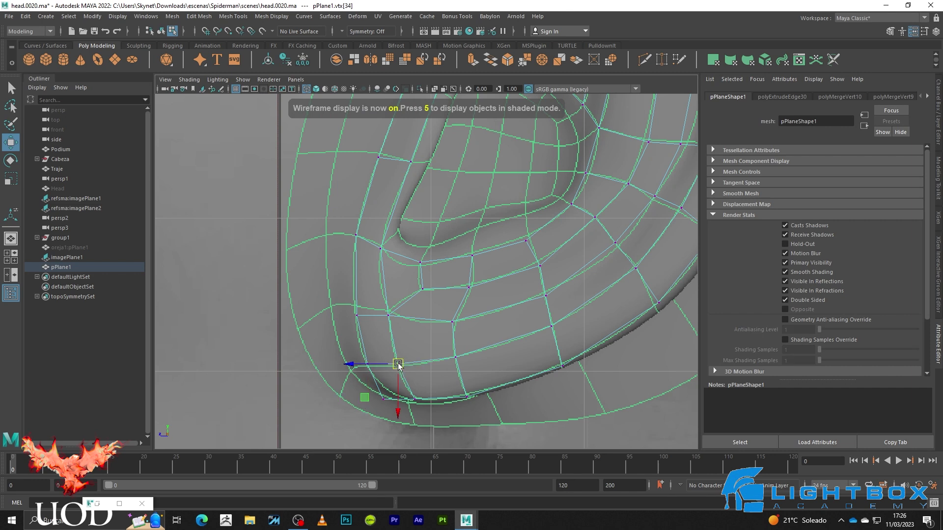
left_click(383, 399)
left_click_drag(384, 399, 393, 403)
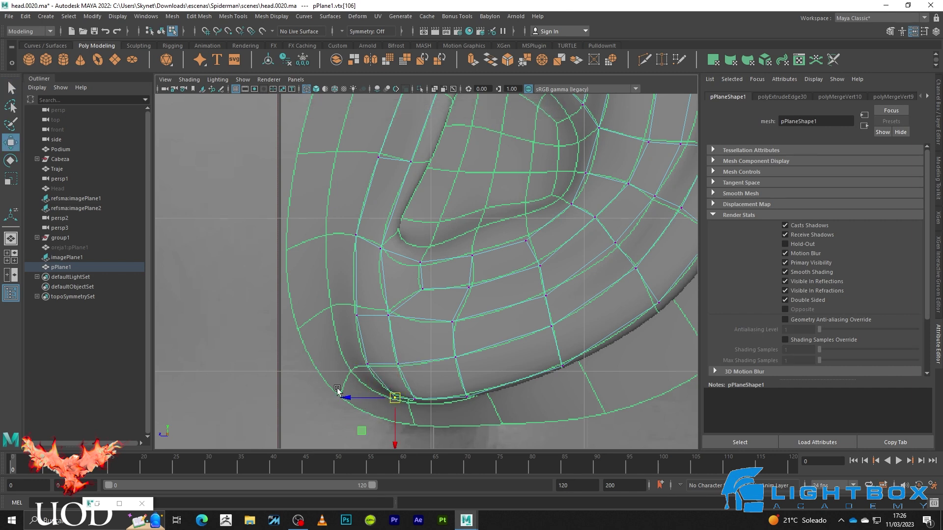
key("5")
left_click_drag(495, 198, 265, 427)
right_click_drag(417, 271, 507, 247)
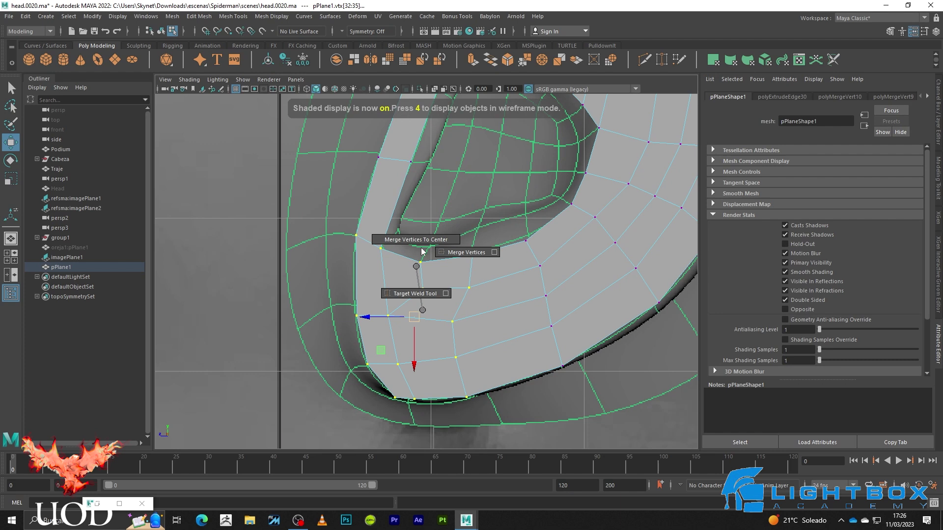
scroll(449, 238, "down", 5)
scroll(436, 274, "up", 2)
- Extrude the edge loop around the ear hole and shrink the new loop inward
key("4")
scroll(435, 278, "up", 2)
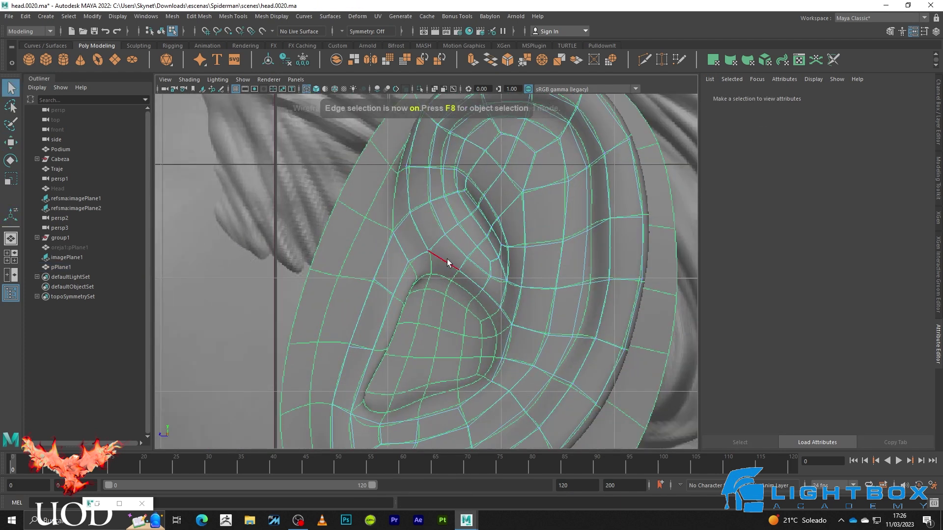
left_click(447, 258)
key("5")
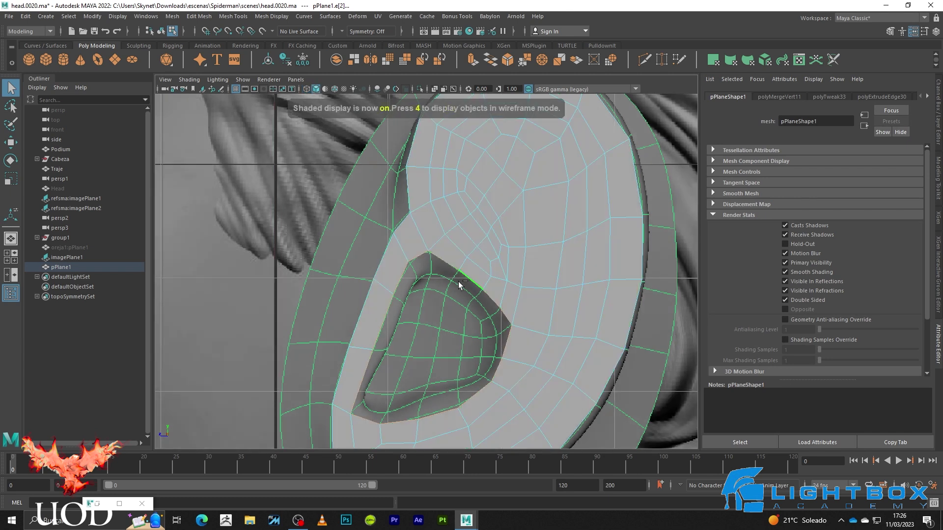
key("ctrl+e")
left_click_drag(432, 338, 407, 339)
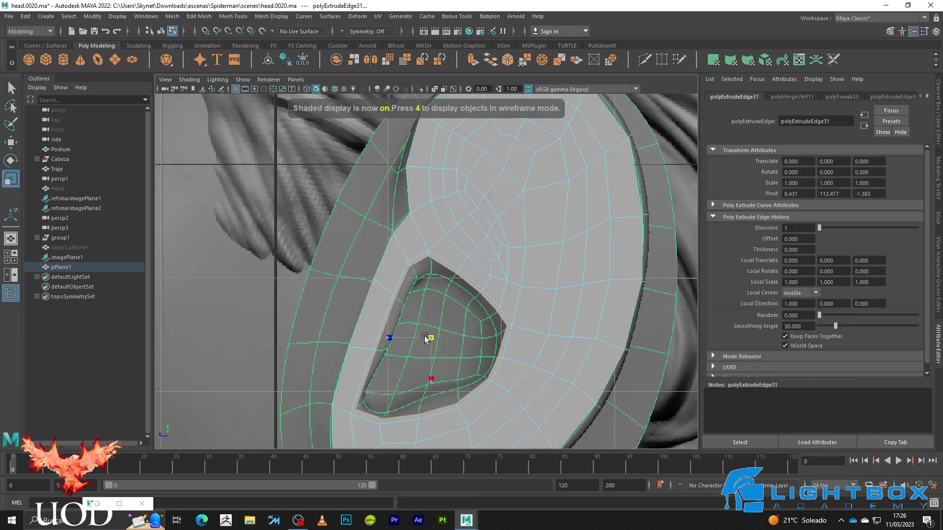
key("5")
scroll(467, 311, "up", 1)
scroll(467, 312, "up", 1)
- Nudge the new inner-loop vertices onto the ear hole's edge
left_click(419, 360)
key("F9")
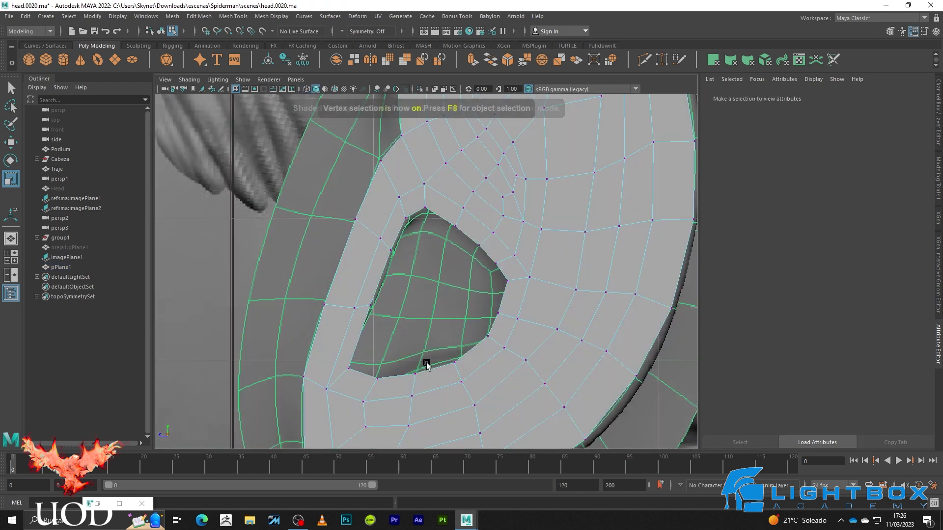
left_click(415, 373)
key("w")
key("4")
middle_click_drag(459, 355, 452, 363)
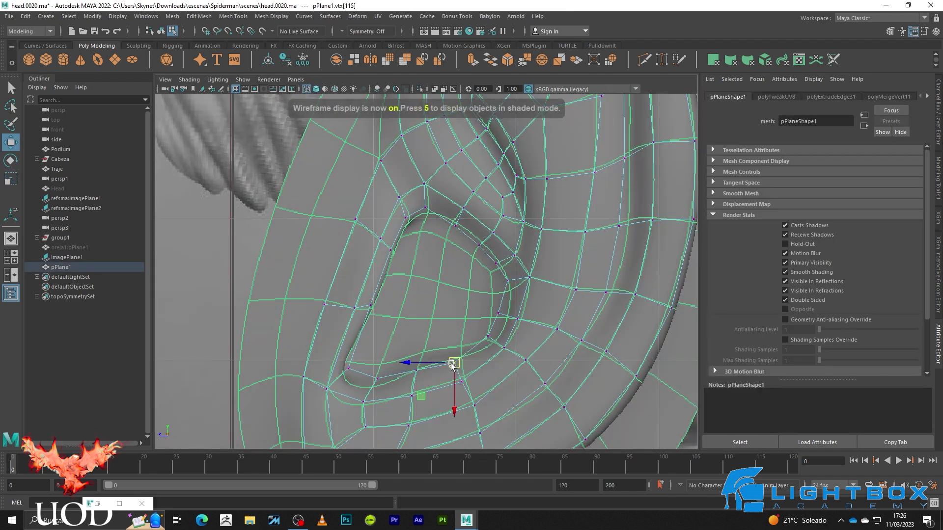
key("q")
left_click(488, 338)
key("w")
middle_click_drag(488, 336, 491, 343)
key("q")
left_click_drag(505, 309, 486, 325)
key("w")
- Adjust the vertices higher up along the inner concha ridge
left_click(500, 314)
key("q")
left_click(507, 281)
key("w")
key("q")
left_click(495, 265)
key("w")
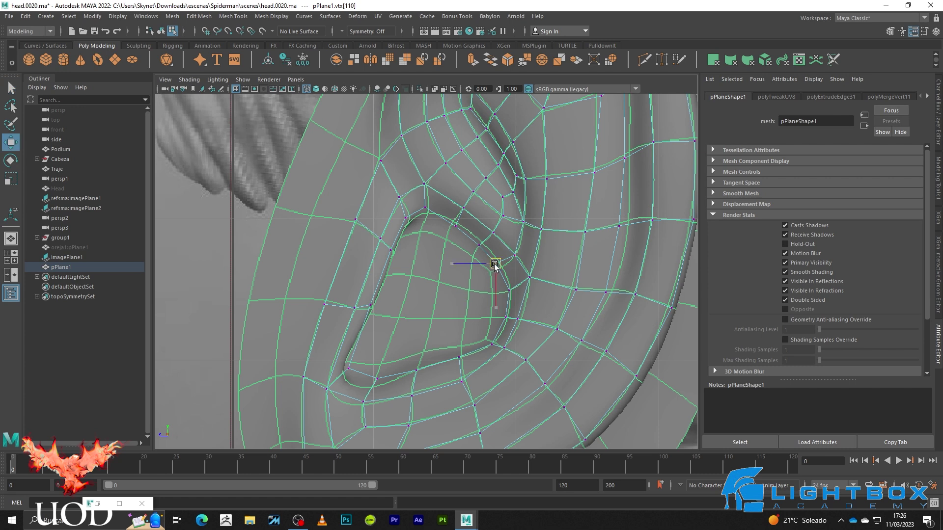
key("q")
left_click(480, 244)
key("w")
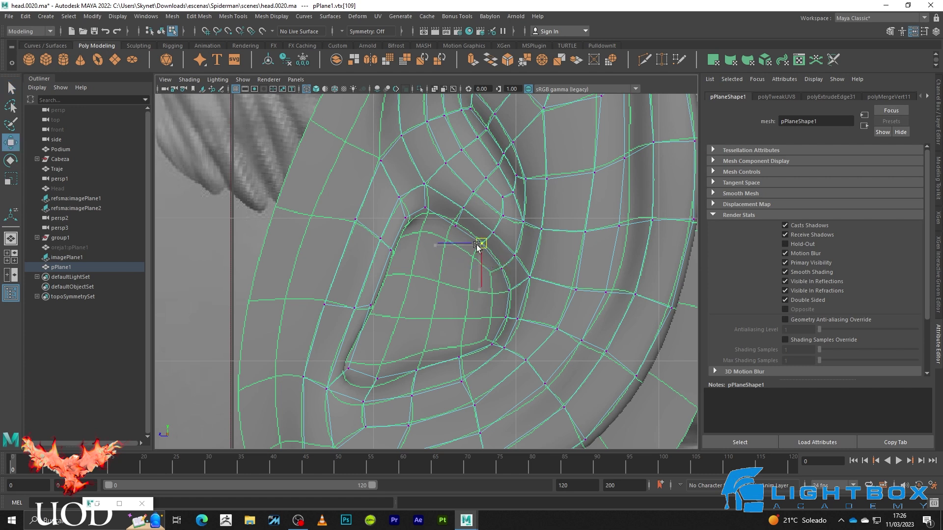
key("q")
key("w")
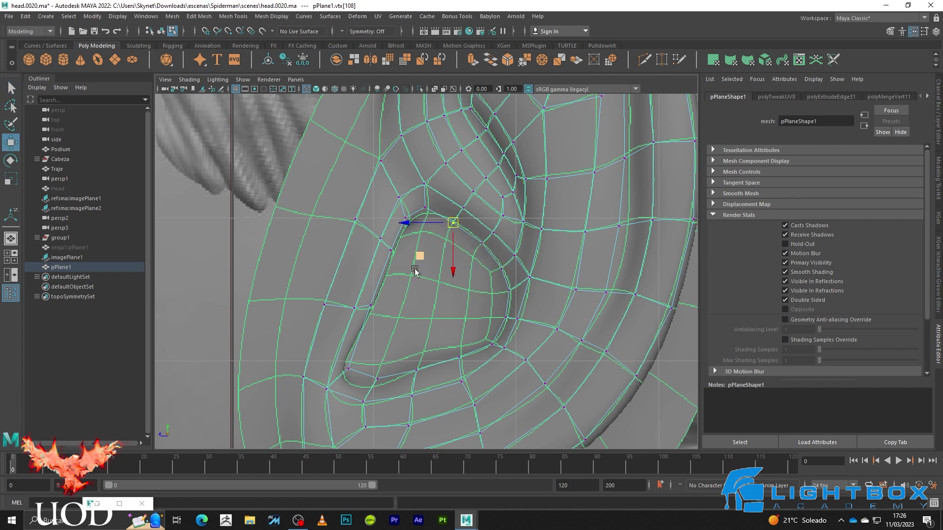
- Pull the bottom inner-opening vertex down along the ridge, then preview the mesh smoothed
left_click(415, 270)
key("5")
key("4")
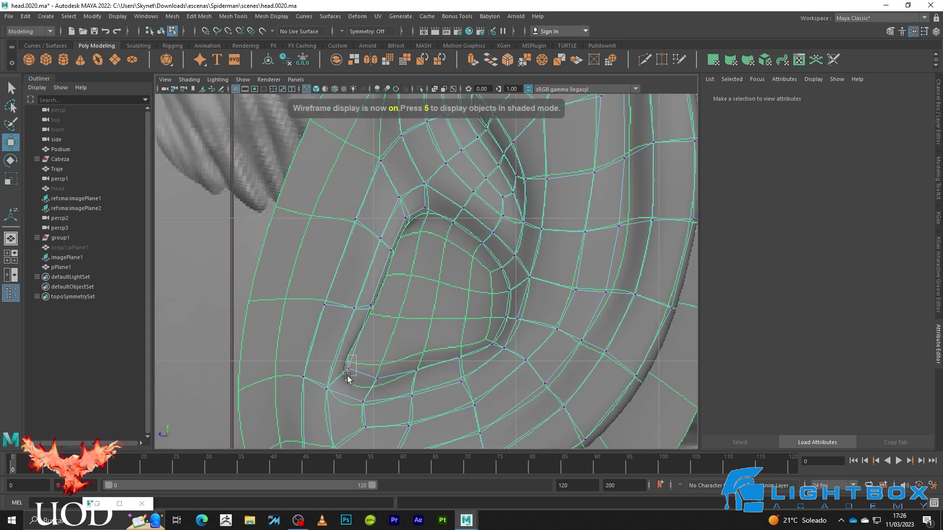
left_click_drag(347, 378, 346, 376)
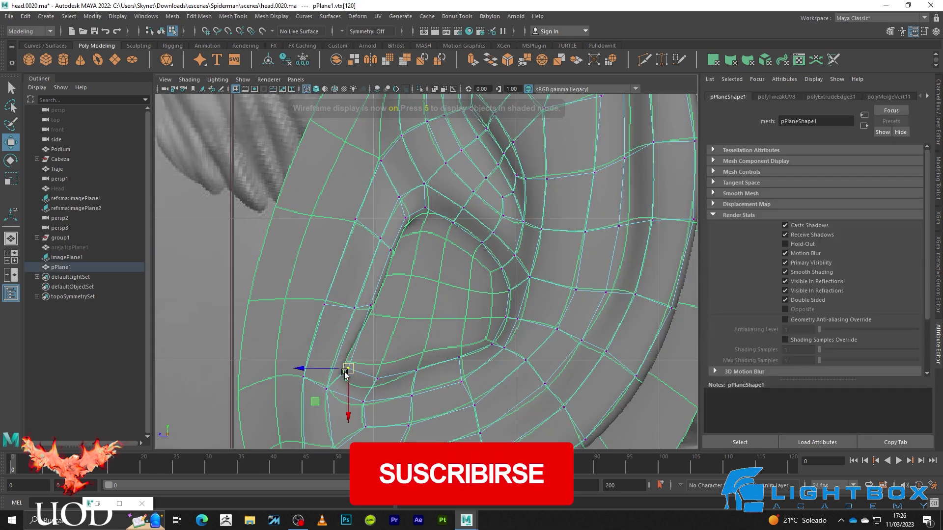
left_click_drag(347, 368, 347, 375)
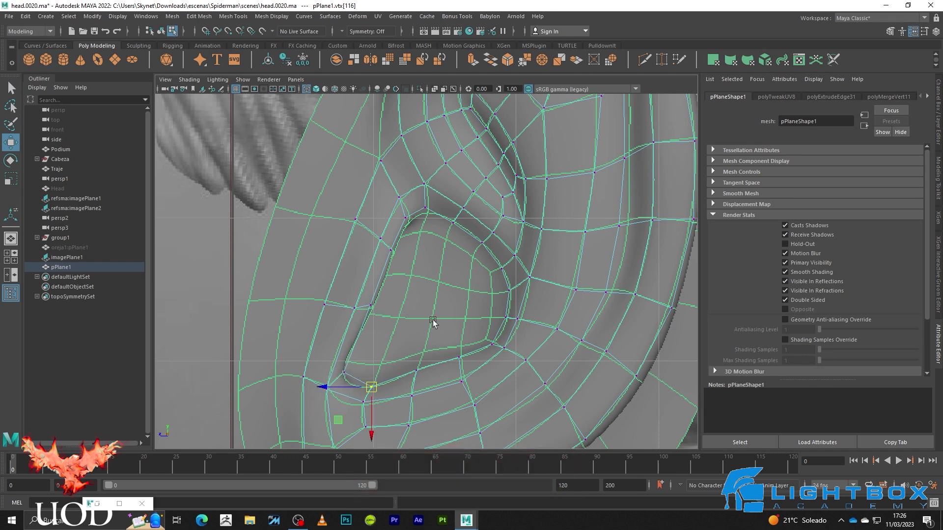
left_click(417, 269)
key("5")
scroll(416, 269, "down", 5)
scroll(420, 235, "up", 3)
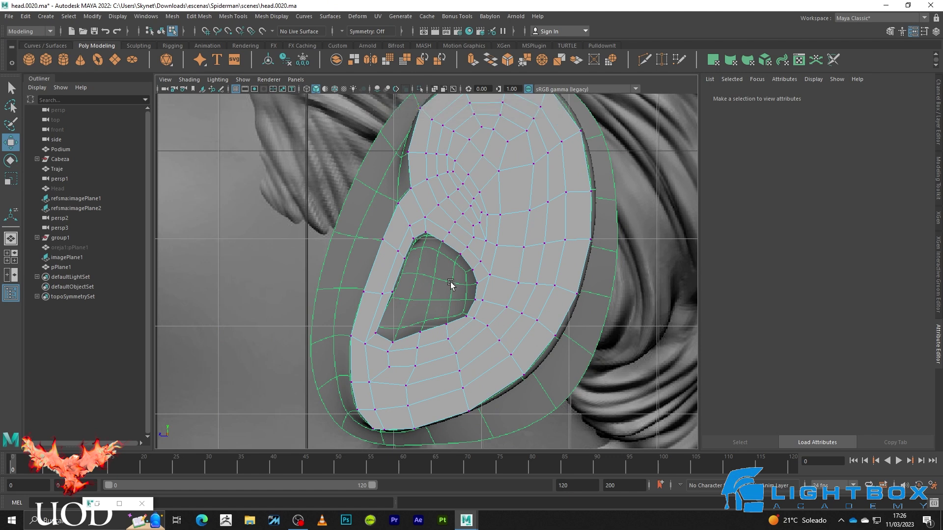
key("3")
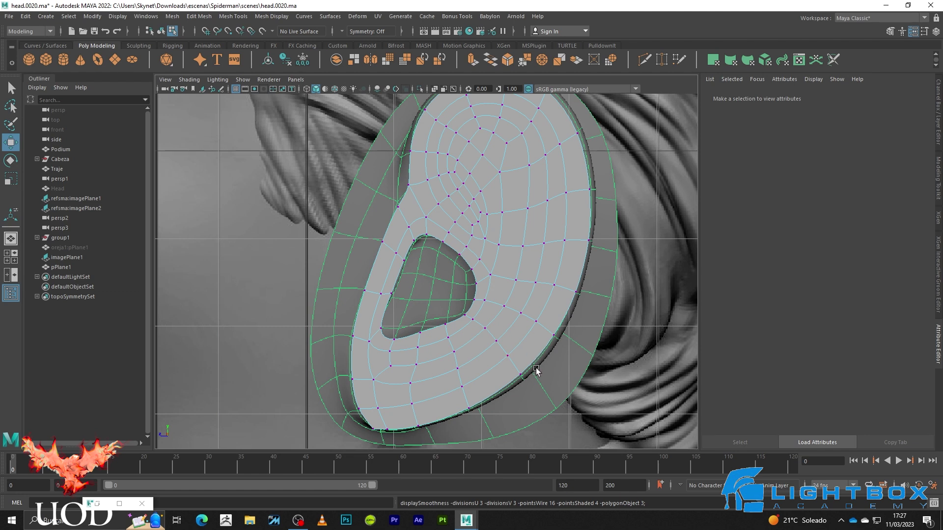
- Nudge upper ear-mesh vertex vtx[27] slightly to fit the fold
left_click(520, 377)
key("4")
left_click_drag(555, 339, 558, 341)
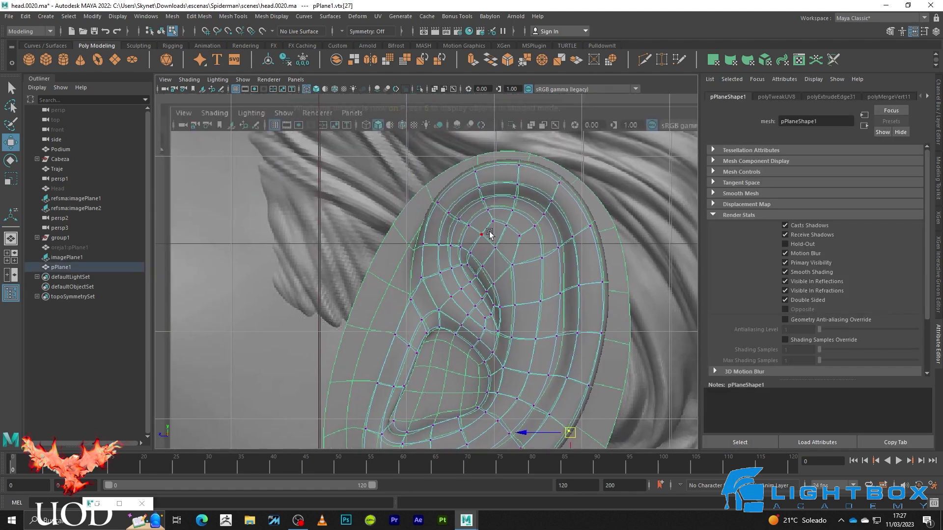
key("5")
right_click_drag(507, 173, 550, 156)
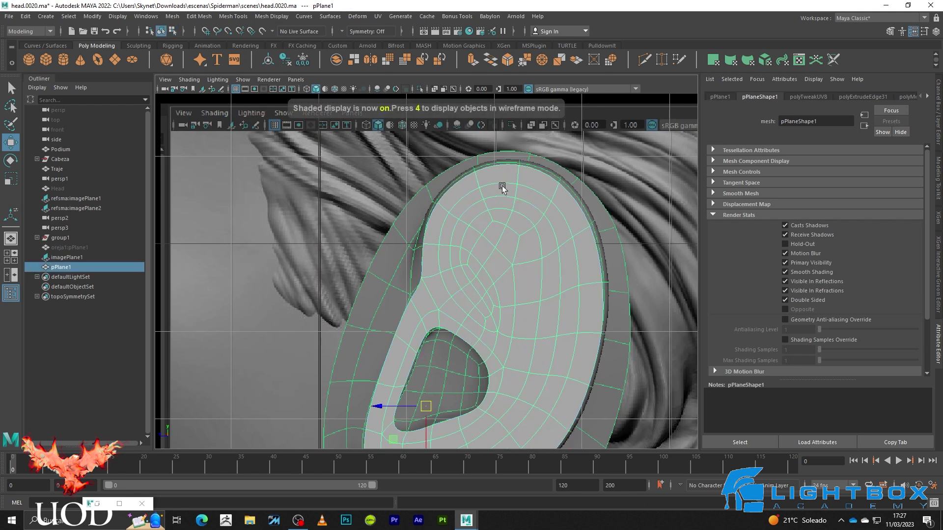
key("q")
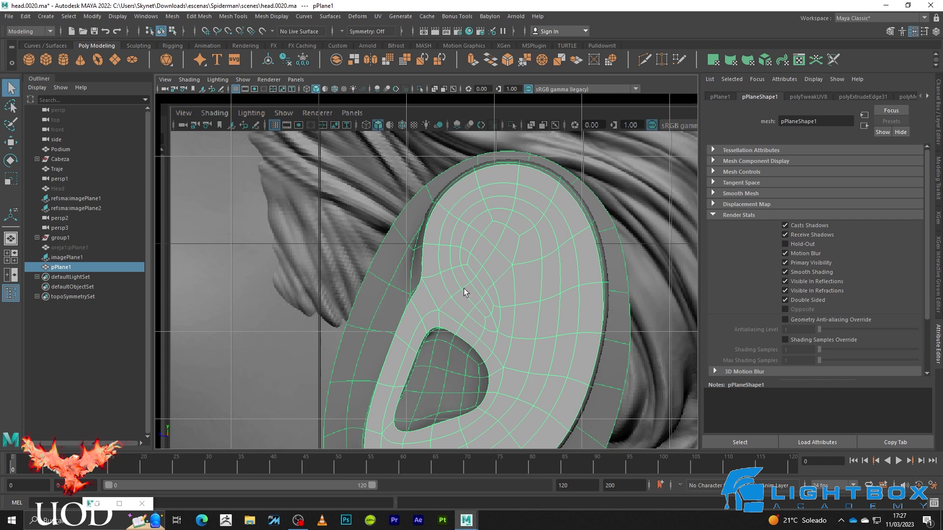
- Frame imagePlane1 and compare the ear mesh against it in wireframe and shaded views
left_click(372, 270)
key("f")
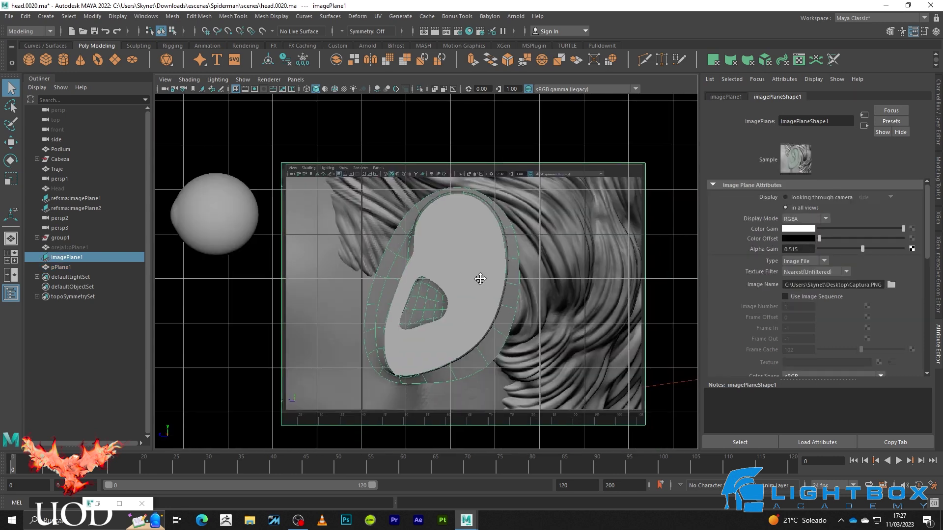
scroll(468, 256, "up", 5)
left_click(467, 255)
scroll(467, 255, "up", 2)
key("4")
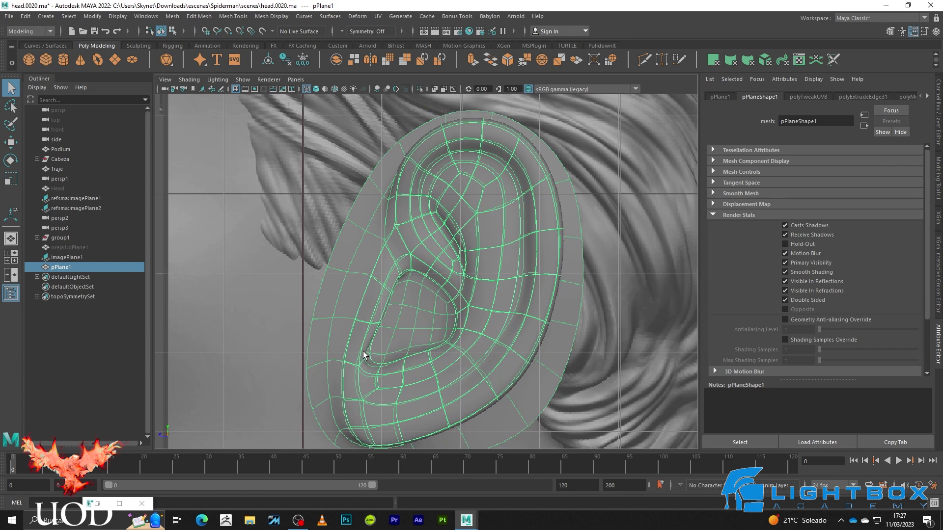
scroll(512, 200, "down", 5)
left_click(457, 247)
key("5")
scroll(457, 248, "up", 5)
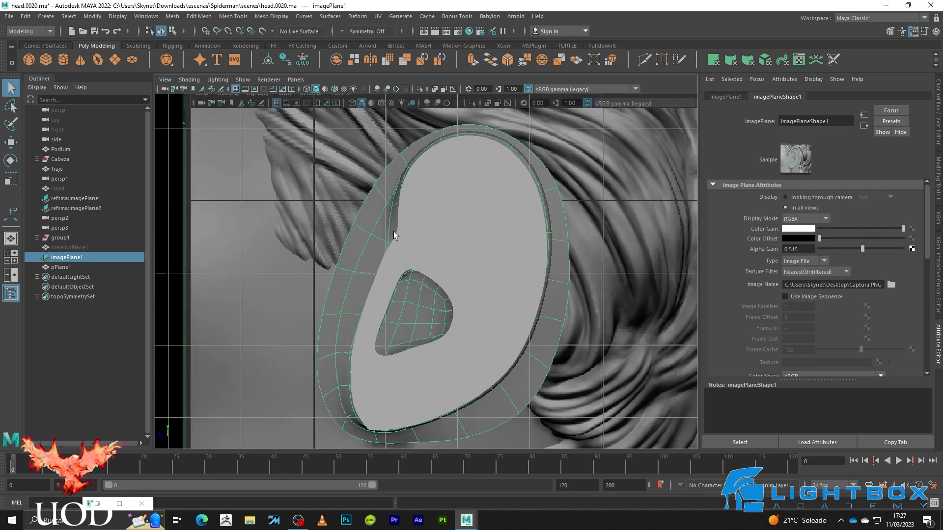
key("4")
key("5")
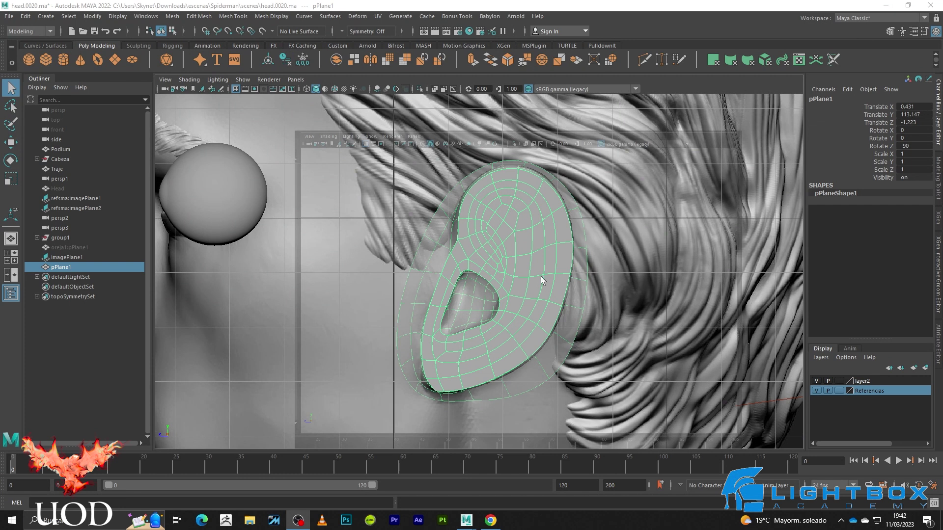
- Nudge top rim vertices vtx[13], vtx[15] right and up onto the reference ear's edge
scroll(490, 216, "up", 3)
scroll(492, 208, "up", 3)
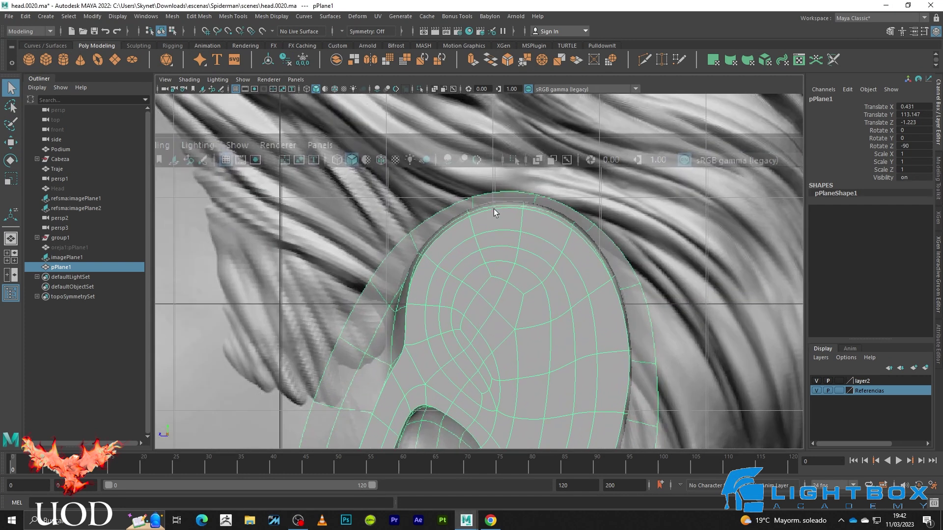
key("F9")
left_click(482, 205)
scroll(476, 208, "up", 2)
key("w")
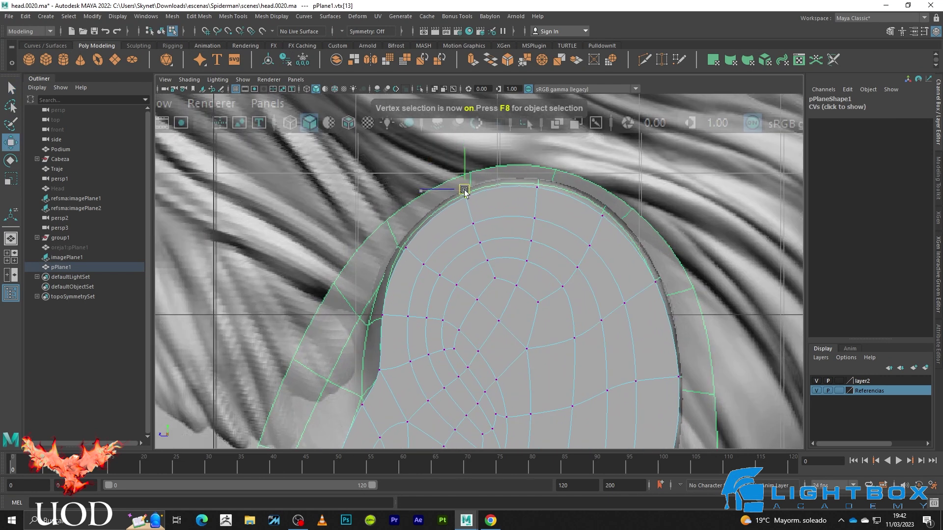
left_click(539, 183)
left_click_drag(540, 185, 543, 186)
left_click(604, 214)
left_click_drag(606, 210, 610, 202)
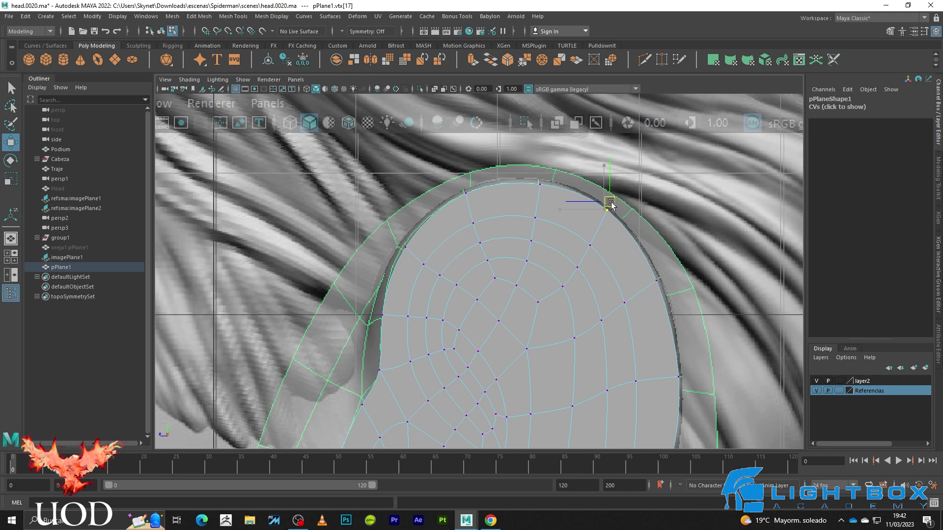
- Check the upper-left rim in wireframe, marquee-select vtx[0:28], and return to object selection
left_click(405, 247)
key("4")
scroll(421, 245, "down", 3)
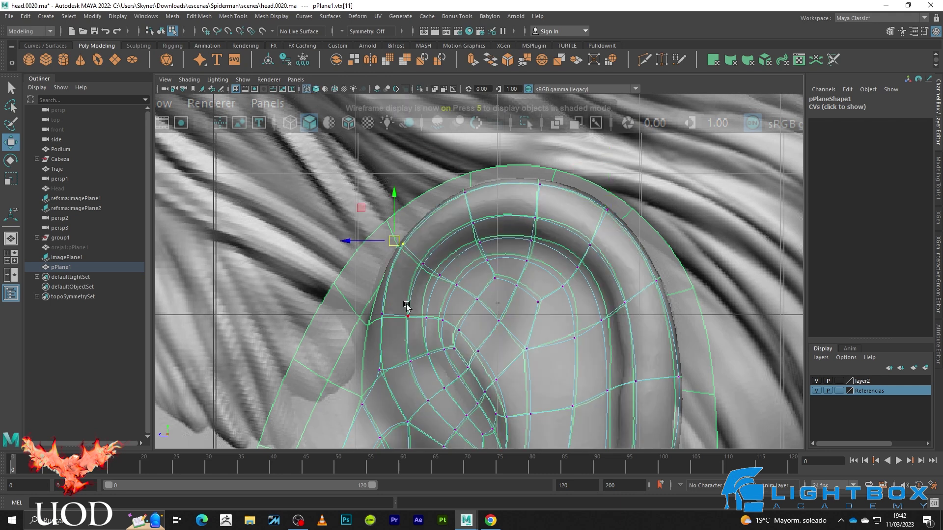
scroll(453, 311, "down", 4)
scroll(453, 311, "up", 2)
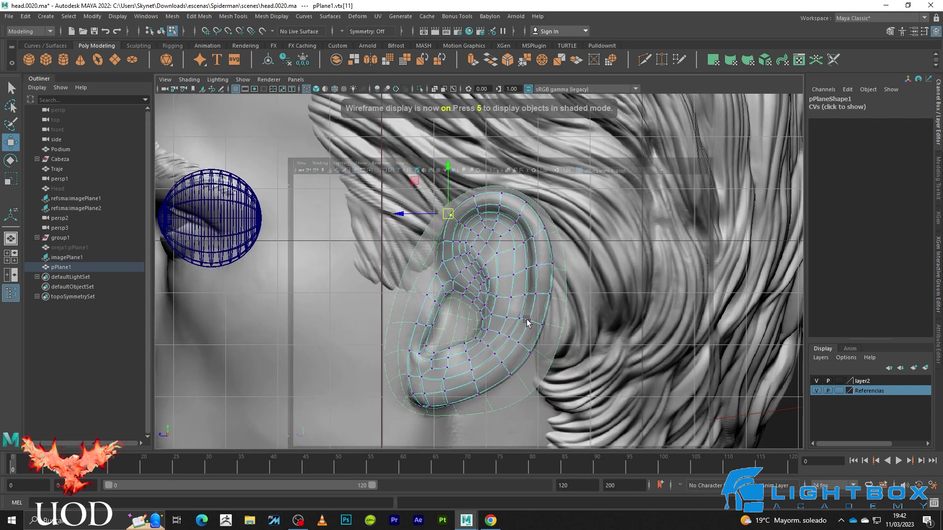
scroll(452, 337, "up", 3)
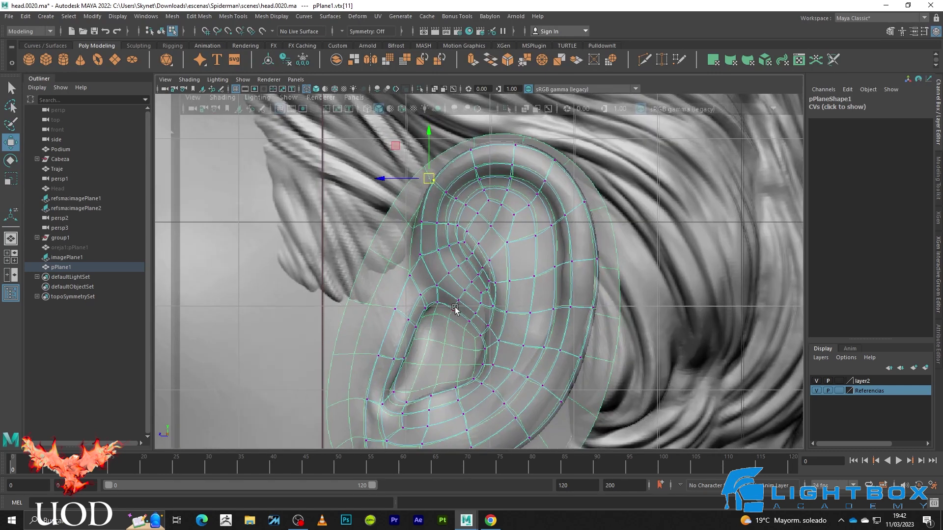
scroll(448, 311, "up", 3)
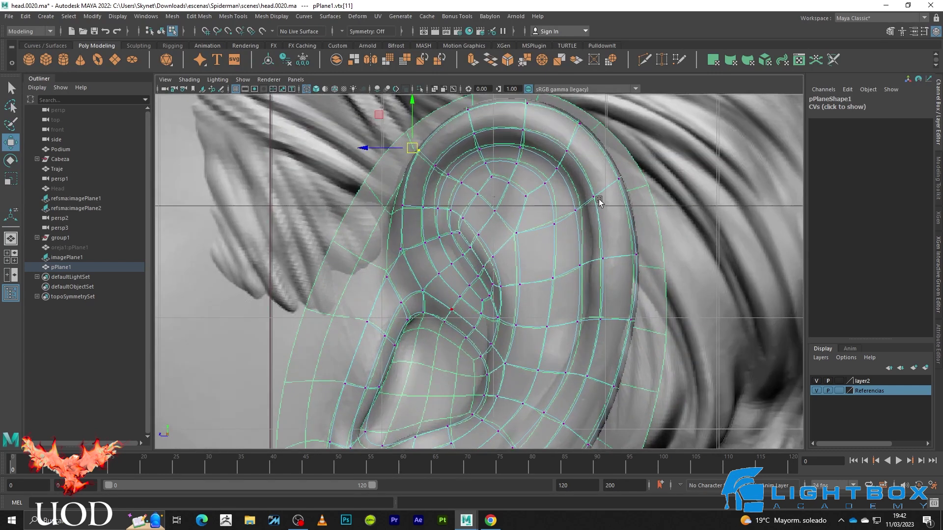
scroll(596, 155, "down", 3)
left_click_drag(466, 307, 501, 289)
key("F8")
- Frame the ear mesh and hide the reference image plane imagePlane1
left_click(514, 312)
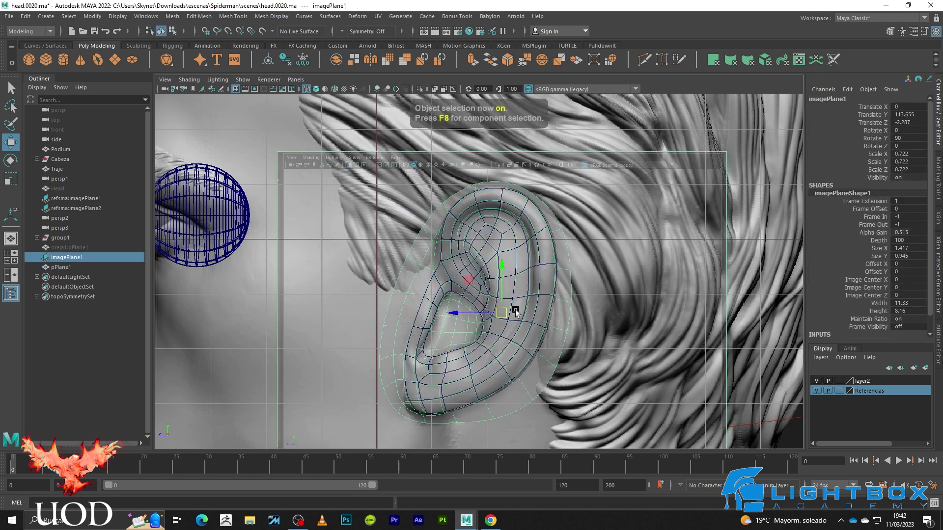
key("space")
key("space")
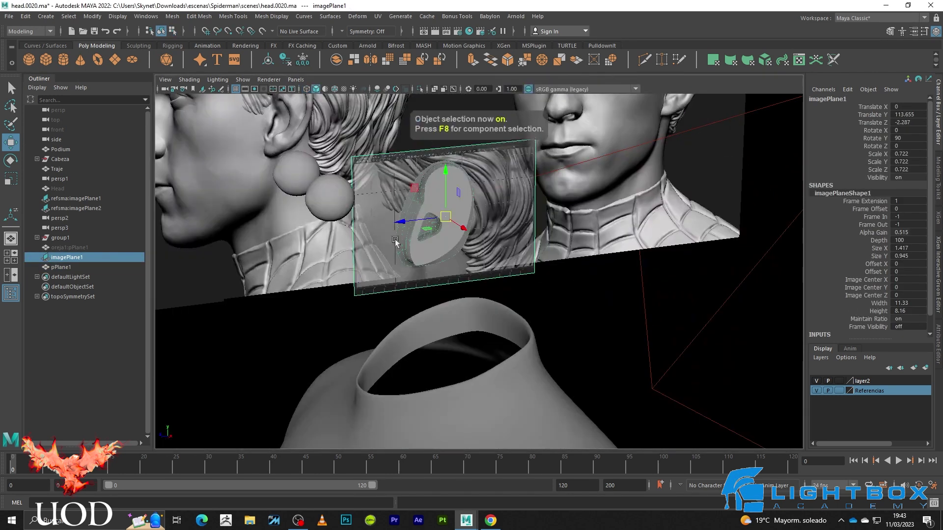
key("q")
left_click(460, 212)
key("f")
scroll(482, 231, "down", 3)
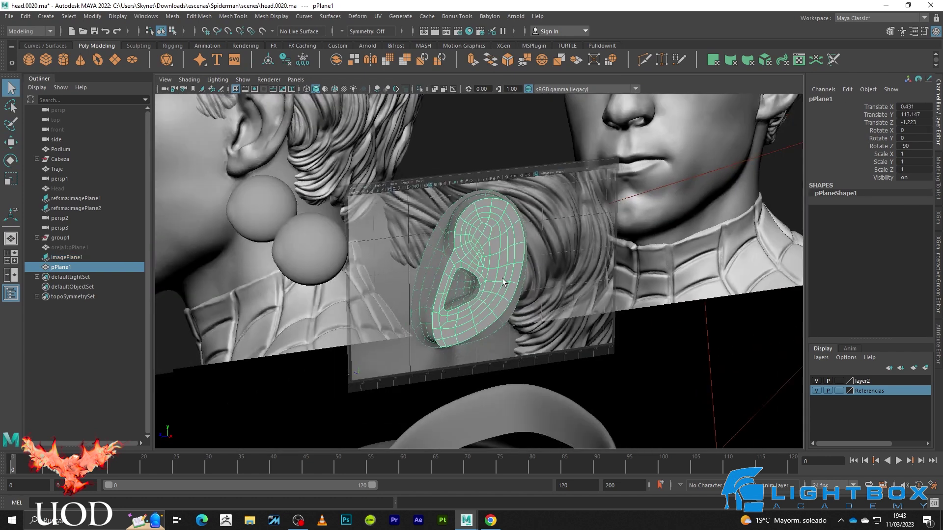
left_click_drag(496, 275, 521, 291, "alt")
left_click(440, 235)
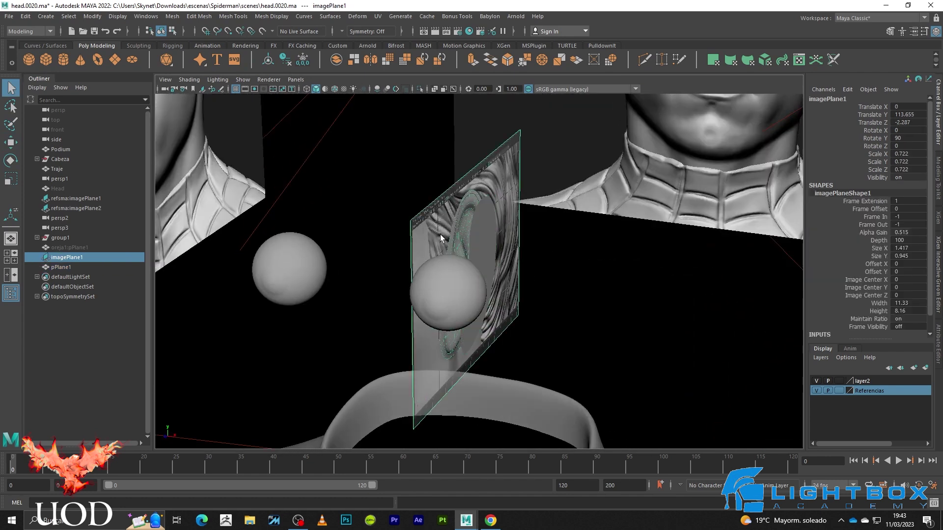
key("ctrl+h")
left_click(488, 310)
- In front view, slide pPlane1 along X to 4.295 onto the head's ear, then orbit to check depth
key("space")
key("space")
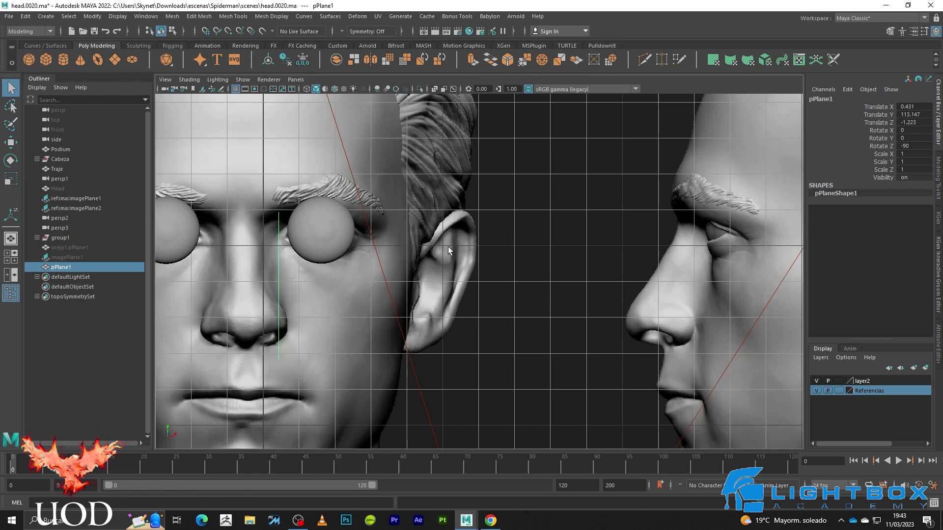
key("w")
left_click_drag(285, 322, 460, 307)
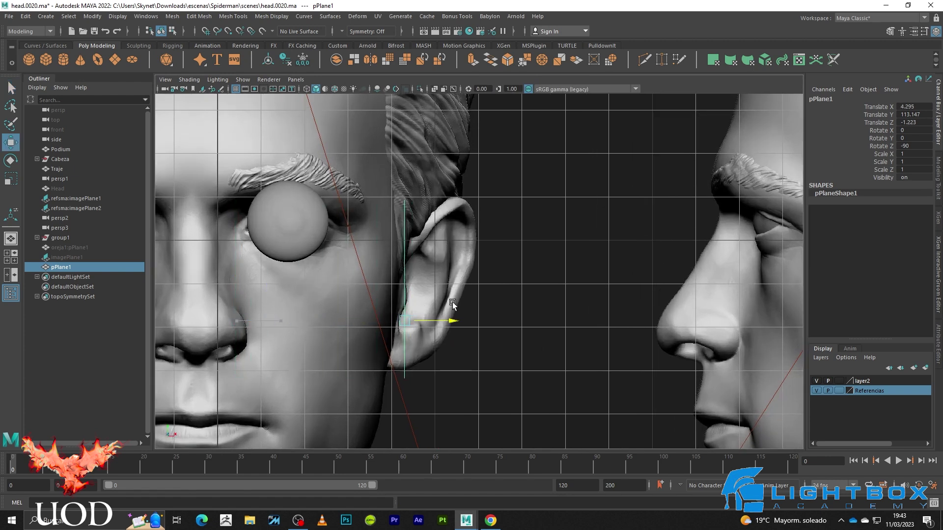
left_click(459, 259)
key("space")
key("space")
mouse_move(613, 269)
left_mouse_down("alt")
mouse_move(621, 280)
mouse_move(514, 261)
mouse_move(555, 250)
left_mouse_up("alt")
left_click(514, 261)
key("F9")
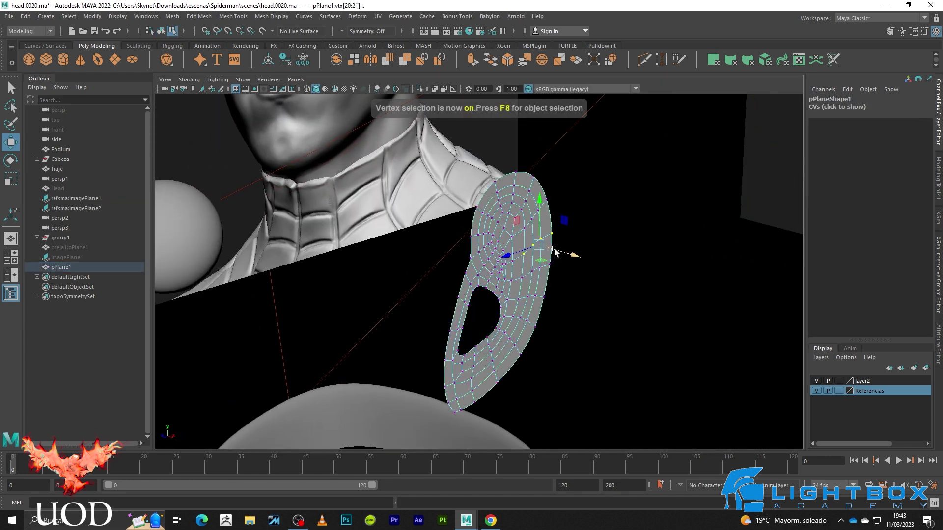
- Turn on soft selection with a wider falloff radius around the rim vertices, shown in side view
key("q")
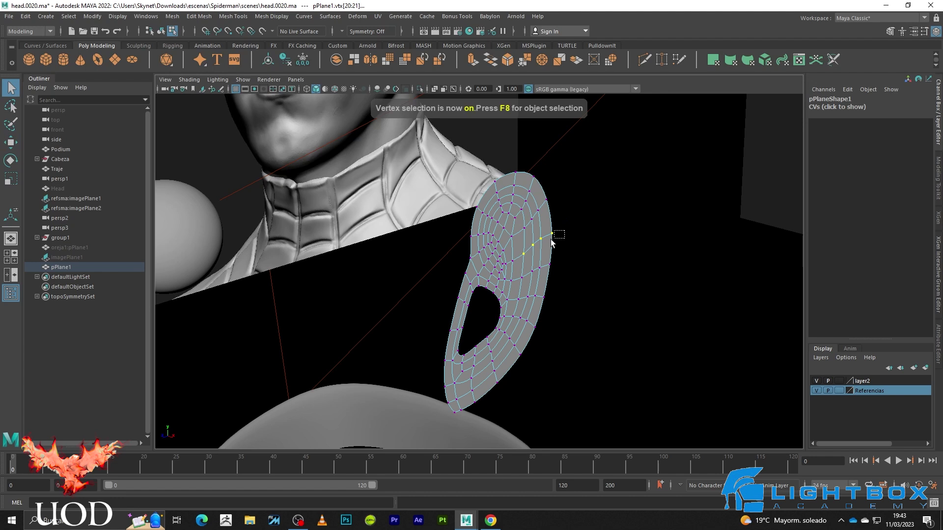
key("b")
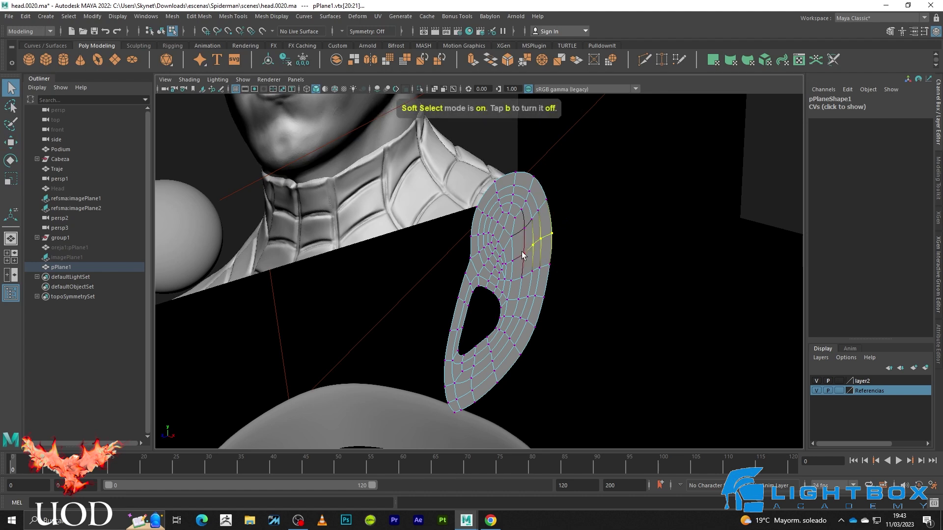
mouse_move(522, 255)
left_mouse_down()
mouse_move(534, 253)
mouse_move(506, 253)
mouse_move(556, 246)
mouse_move(497, 253)
mouse_move(557, 254)
mouse_move(521, 250)
left_mouse_up()
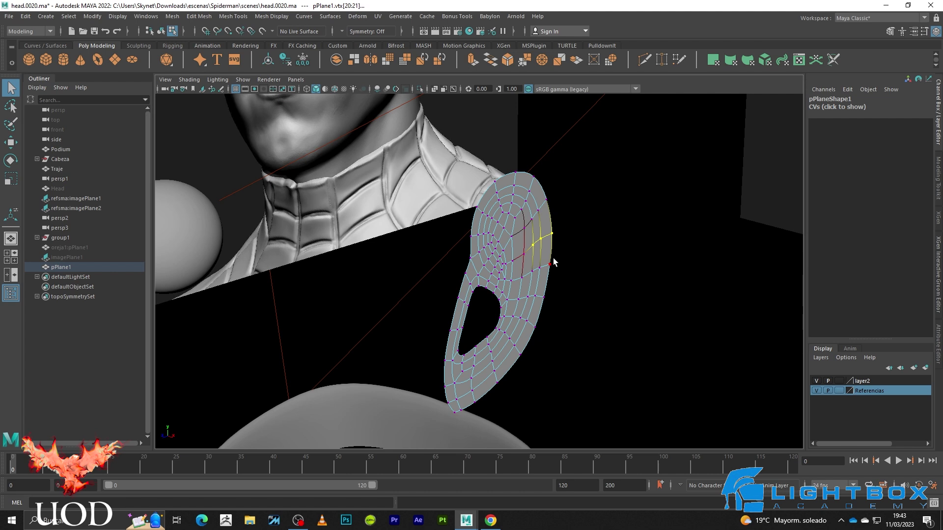
key("w")
key("space")
key("space")
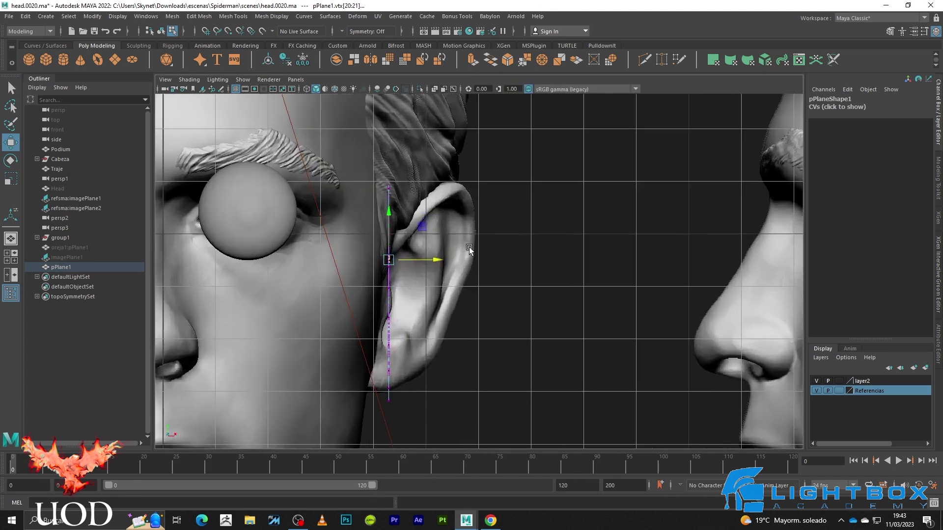
- Pull the selected rim vertex outward in depth, then select vertices along the upper-left edge
left_click_drag(413, 259, 495, 257)
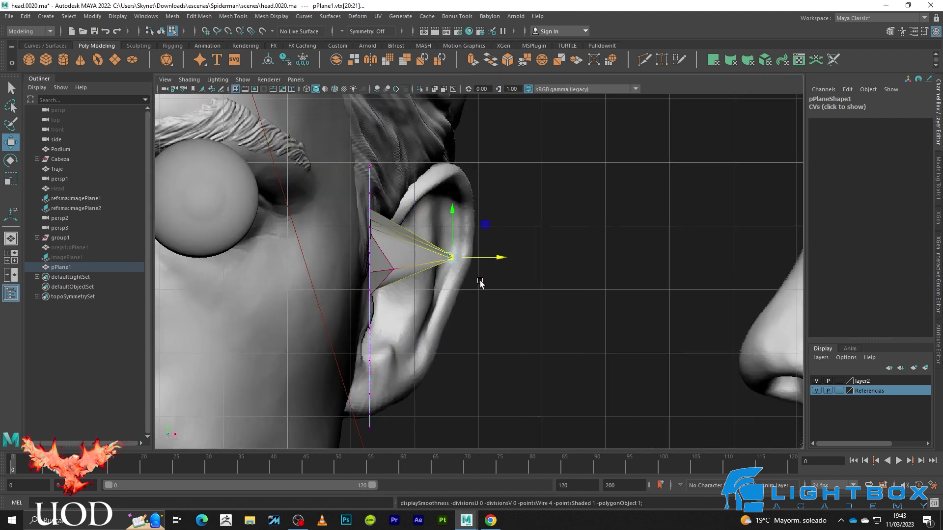
key("space")
key("space")
key("q")
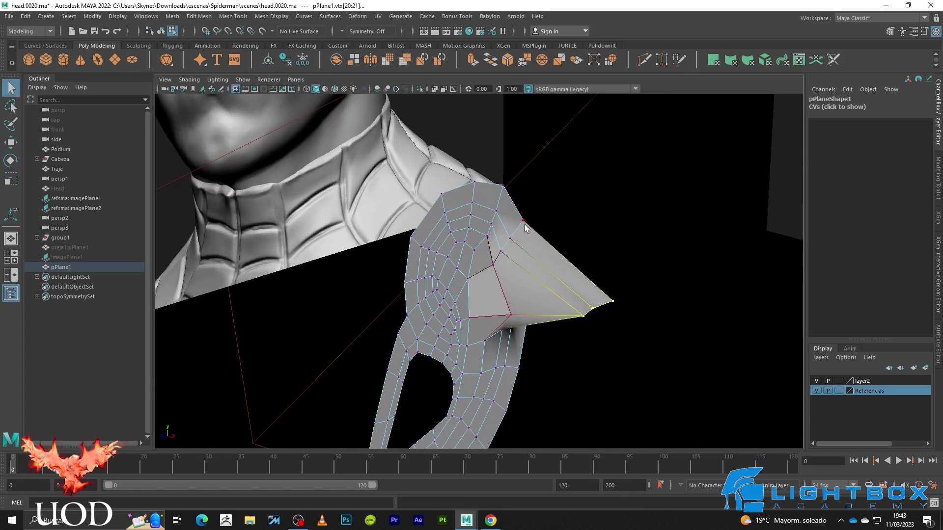
left_click_drag(509, 256, 580, 269)
key("w")
key("3")
key("space")
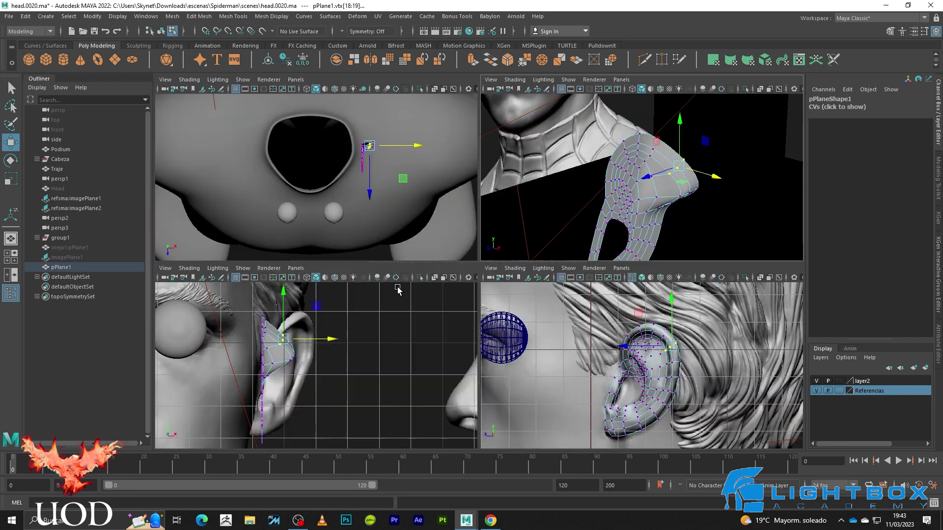
- In side view, push the selected rim vertices outward along X to widen the plane
key("space")
scroll(466, 231, "down", 2)
key("1")
left_click(509, 246)
mouse_move(432, 228)
left_mouse_down()
mouse_move(462, 265)
mouse_move(537, 248)
left_mouse_up()
left_click(535, 278)
key("4")
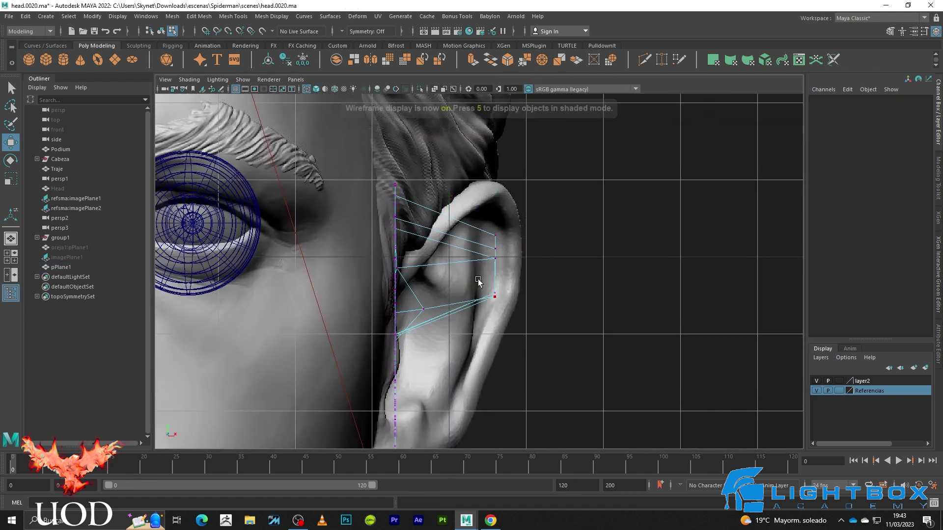
key("F10")
- Shift the plane's right-side vertices outward and pull a single rim vertex to the ear's edge
left_click(494, 275)
key("5")
mouse_move(533, 279)
left_mouse_down()
mouse_move(516, 274)
mouse_move(513, 226)
mouse_move(558, 242)
mouse_move(537, 248)
left_mouse_up()
key("1")
key("F9")
left_click(545, 261)
left_click(520, 248)
left_click(535, 270)
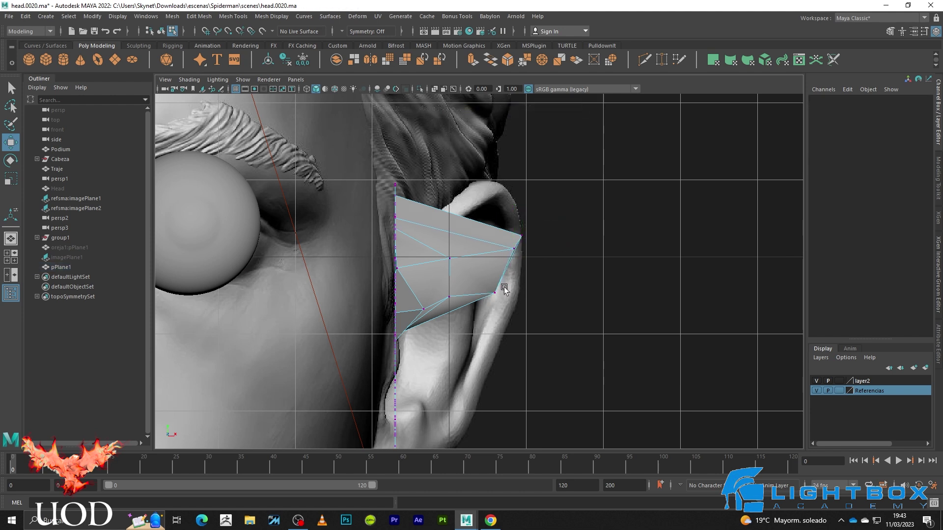
left_click(505, 290)
left_click_drag(541, 290, 558, 295)
left_click(467, 322)
key("4")
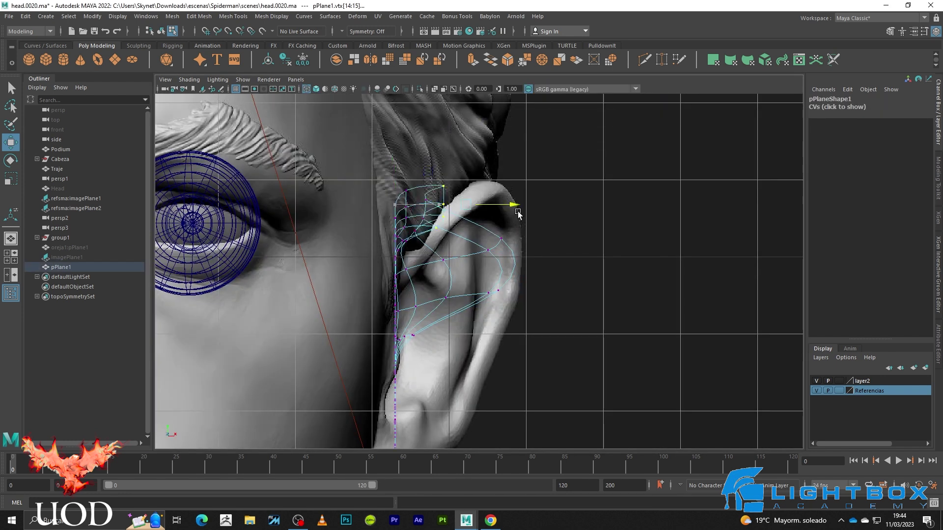
- Nudge the ear mesh's top vertices, orbit to check the shape, then undo the peak change
middle_click_drag(518, 212, 516, 211)
left_click_drag(630, 148, 549, 193, "alt")
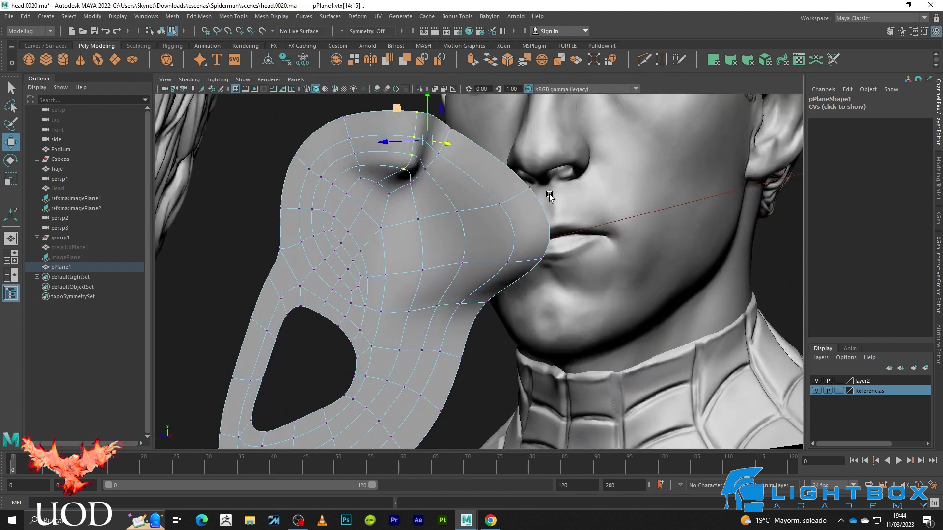
key("q")
left_click_drag(447, 140, 469, 225, "alt")
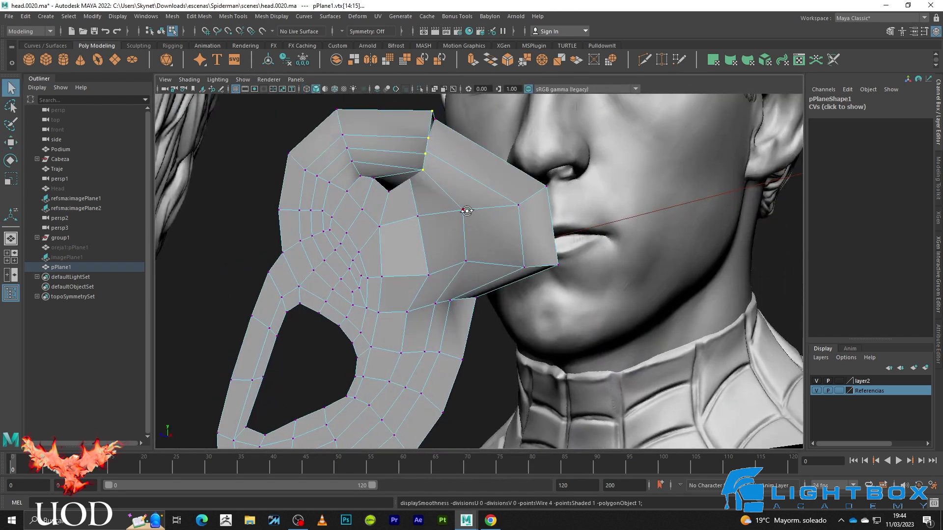
key("ctrl+z")
key("ctrl+z")
key("ctrl+z")
key("ctrl+z")
key("ctrl+z")
key("ctrl+z")
key("ctrl+z")
key("ctrl+z")
key("ctrl+z")
key("ctrl+z")
key("ctrl+z")
key("ctrl+z")
key("ctrl+z")
key("ctrl+z")
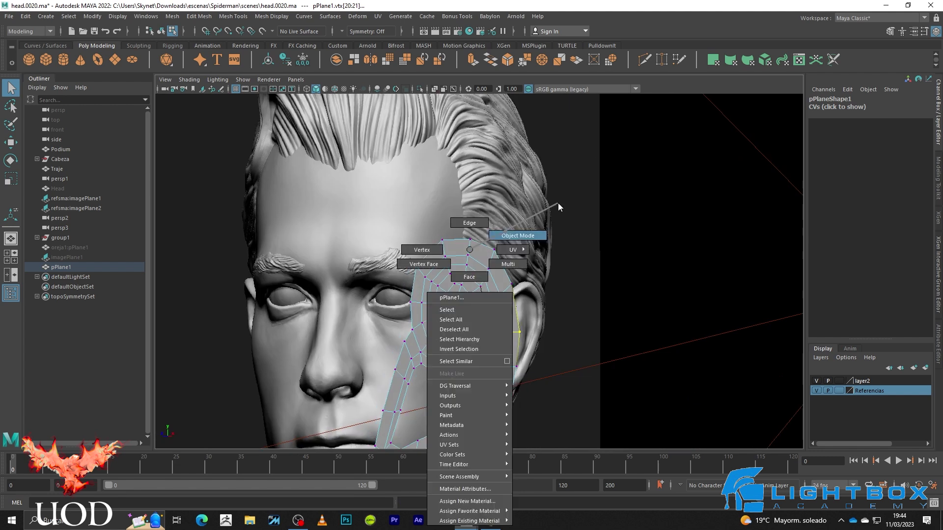
- In object mode and the maximized side view, rotate pPlane1 on X to about 33°
right_click_drag(475, 305, 558, 202)
key("space")
key("space")
key("e")
mouse_move(469, 256)
middle_mouse_down("alt")
mouse_move(423, 330)
mouse_move(441, 339)
middle_mouse_up("alt")
left_click_drag(441, 339, 419, 342)
- Shift pPlane1 slightly along X, reselect it and enter vertex editing
scroll(445, 310, "up", 2)
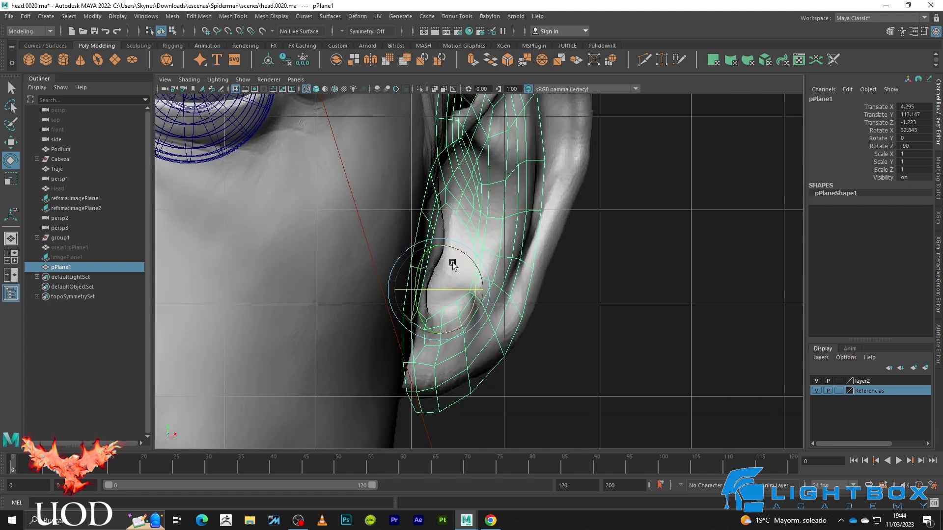
key("w")
left_click_drag(470, 289, 473, 291)
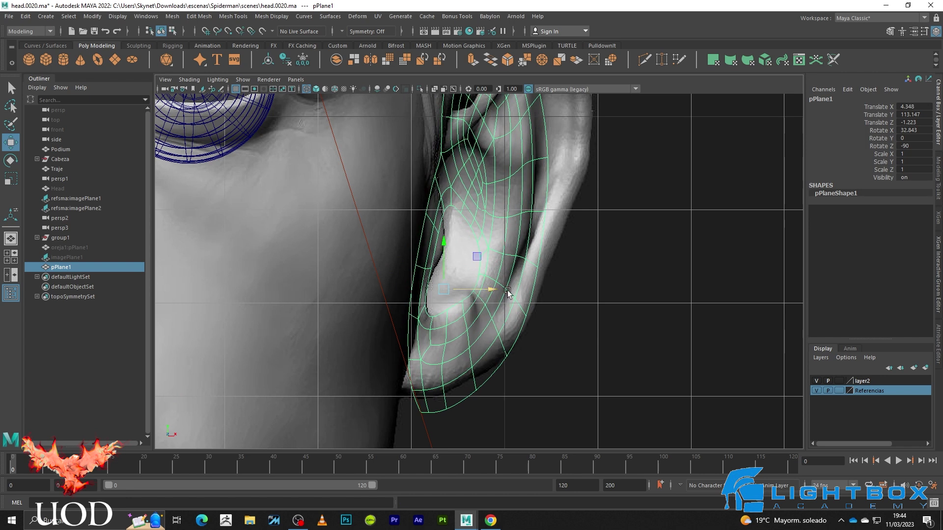
left_click(457, 247)
left_click(445, 209)
key("F8")
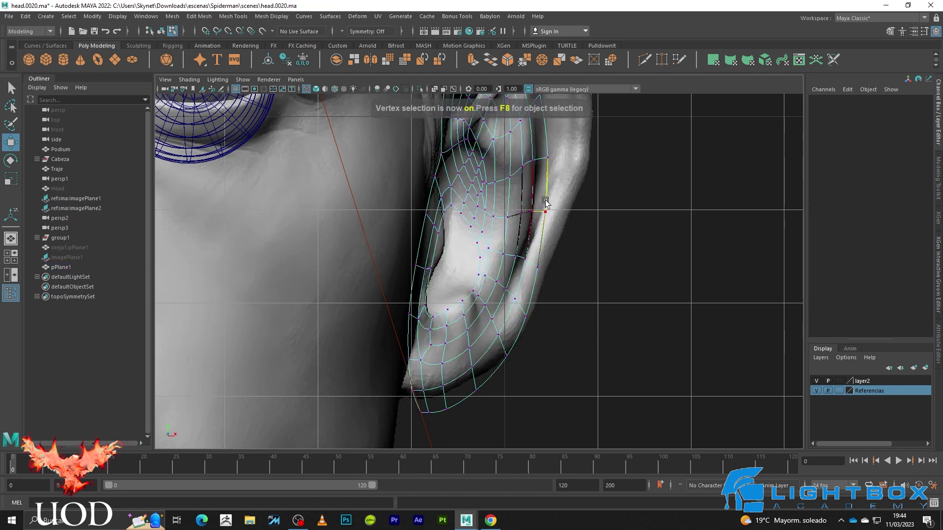
scroll(456, 312, "up", 3)
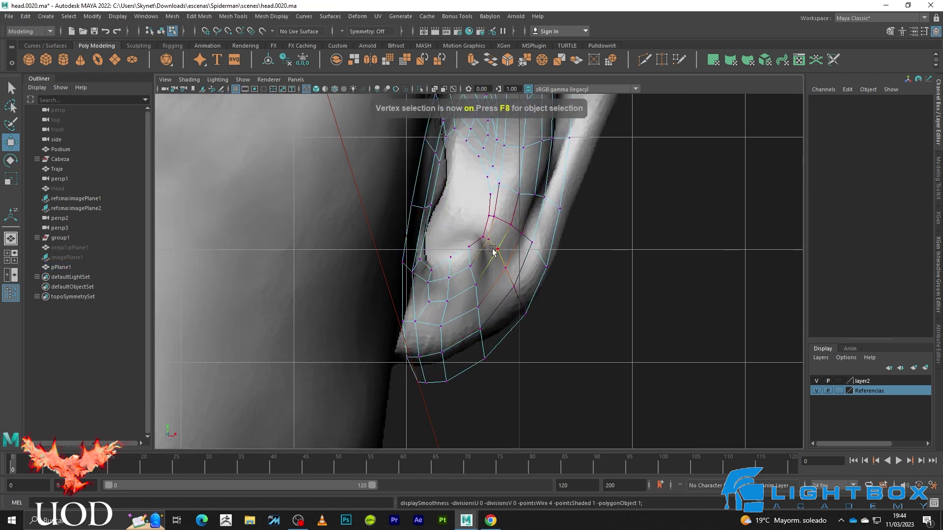
- Pull the upper ear's rim vertices outward in depth toward the helix
left_click(442, 323)
middle_click_drag(488, 204, 458, 414, "alt")
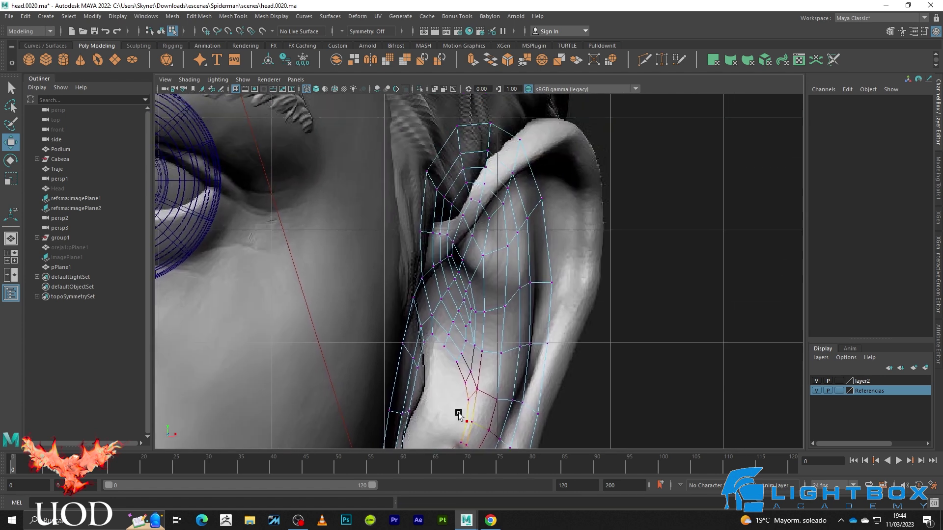
left_click_drag(496, 247, 496, 247)
mouse_move(562, 218)
left_mouse_down()
mouse_move(580, 218)
mouse_move(528, 273)
mouse_move(594, 265)
left_mouse_up()
left_click(576, 263)
key("q")
key("w")
key("5")
- Pull the next rim vertex pair outward, undoing a bad move and pushing along X
left_click(593, 333)
mouse_move(515, 317)
left_mouse_down()
mouse_move(554, 355)
mouse_move(614, 330)
left_mouse_up()
key("1")
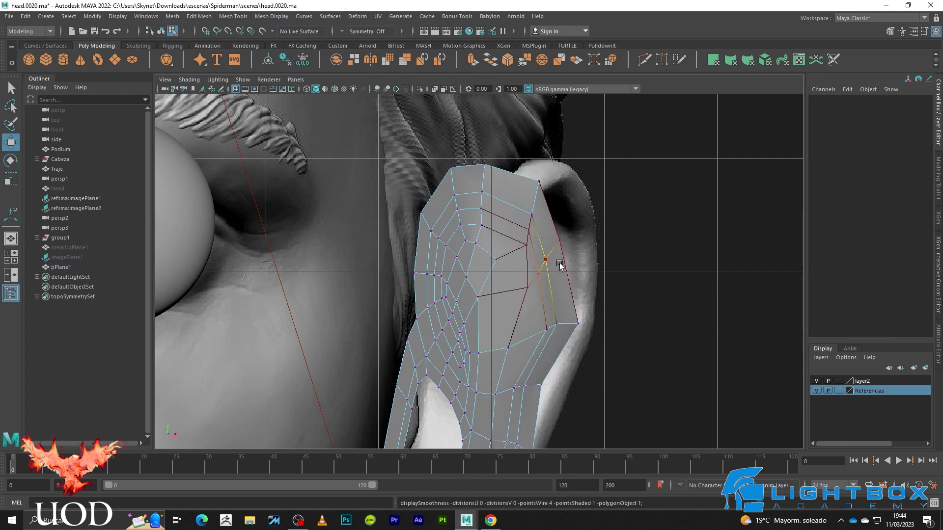
mouse_move(548, 283)
left_mouse_down()
mouse_move(537, 275)
mouse_move(622, 302)
left_mouse_up()
key("3")
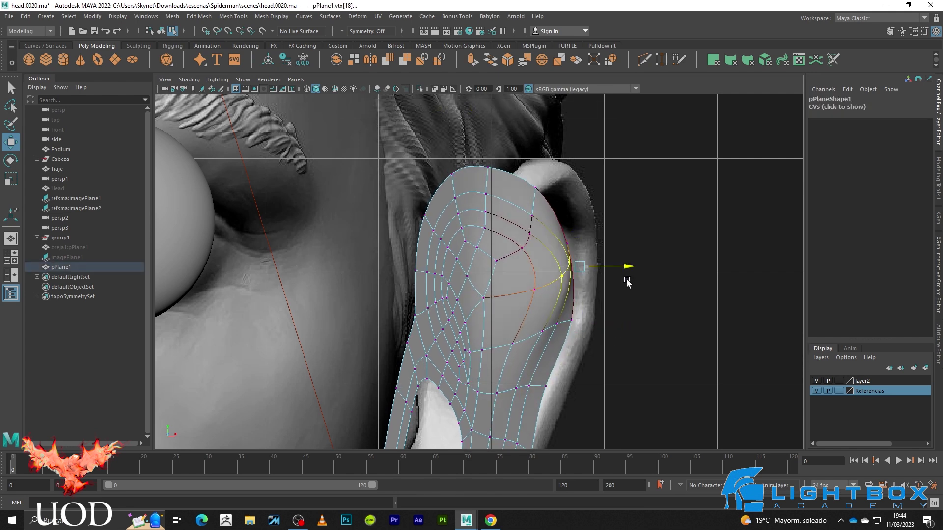
key("ctrl+z")
left_click_drag(589, 267, 611, 268)
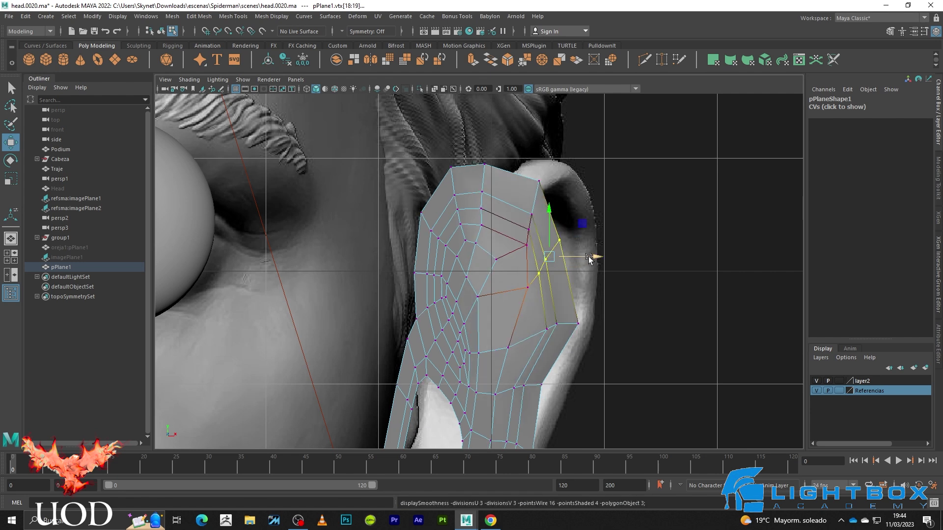
left_click(625, 294)
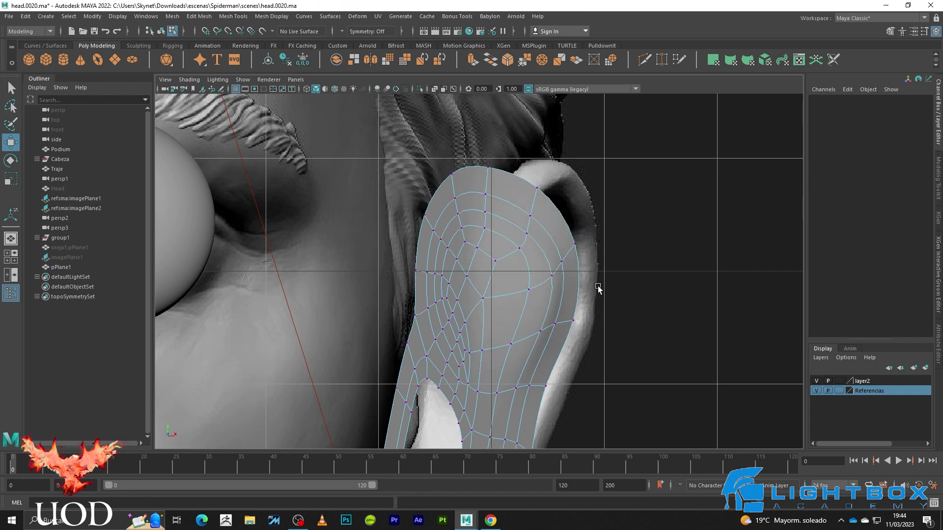
- Pull the top rim vertex outward along X, checking it with the smooth preview
left_click(555, 250)
key("1")
key("3")
left_click_drag(534, 209, 560, 196)
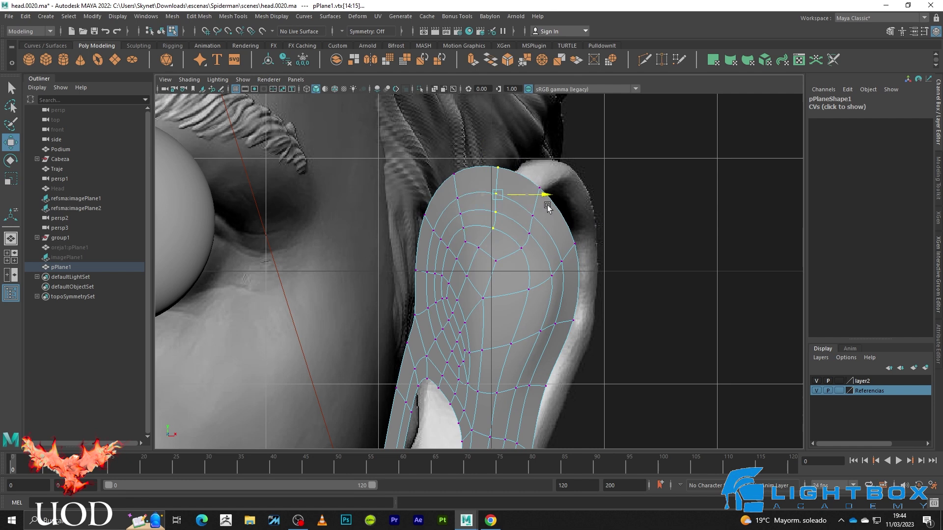
left_click(558, 186)
key("q")
- Pull three vertices on the ear's edge outward in depth
left_click_drag(531, 248, 531, 248)
key("4")
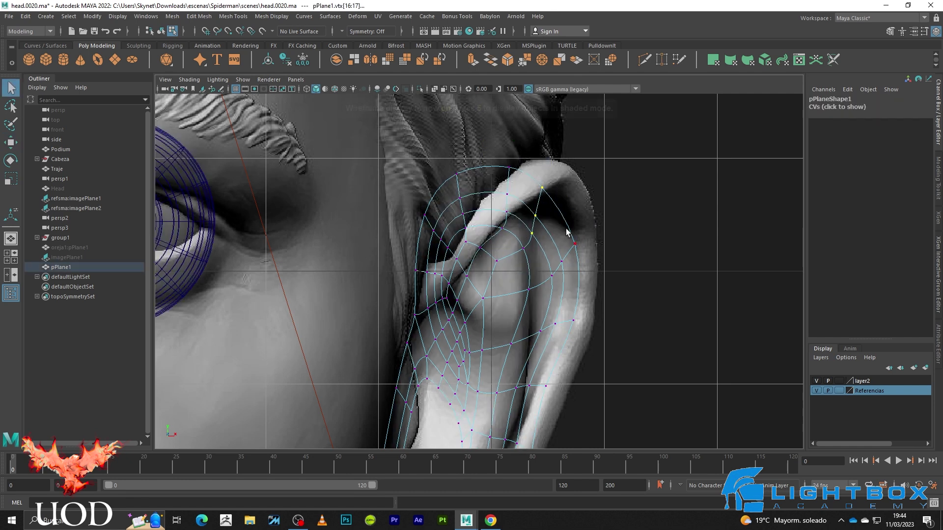
key("5")
key("w")
left_click_drag(576, 206, 585, 210)
left_click(597, 265)
key("1")
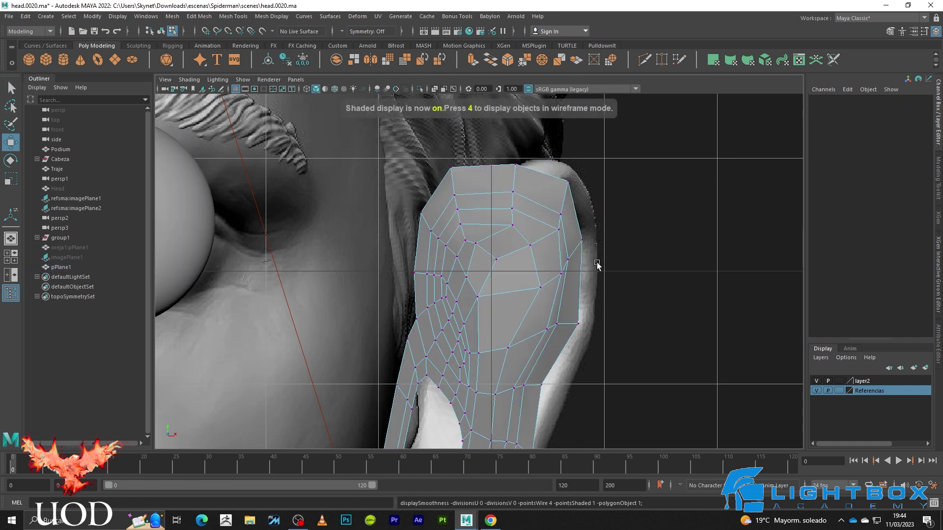
- Undo a bad move and pull one edge vertex outward along X
left_click_drag(562, 284, 563, 281)
key("3")
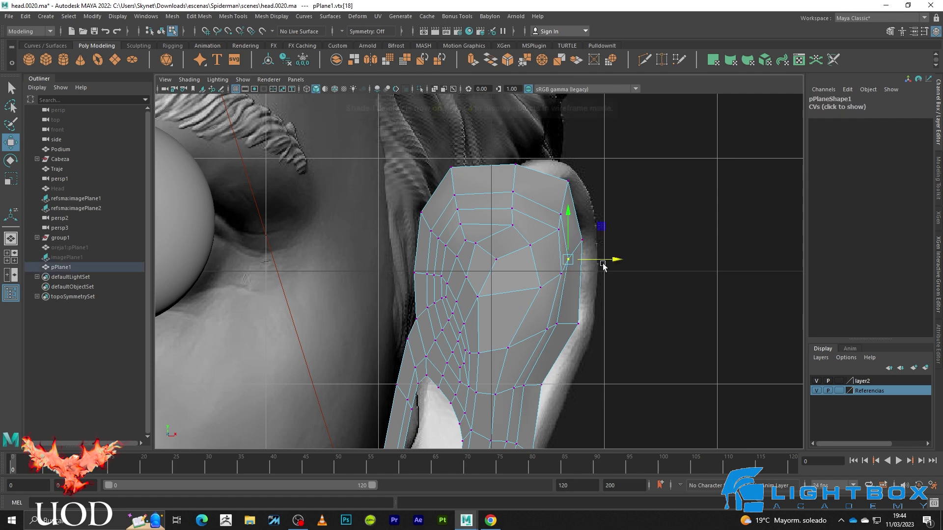
key("ctrl+z")
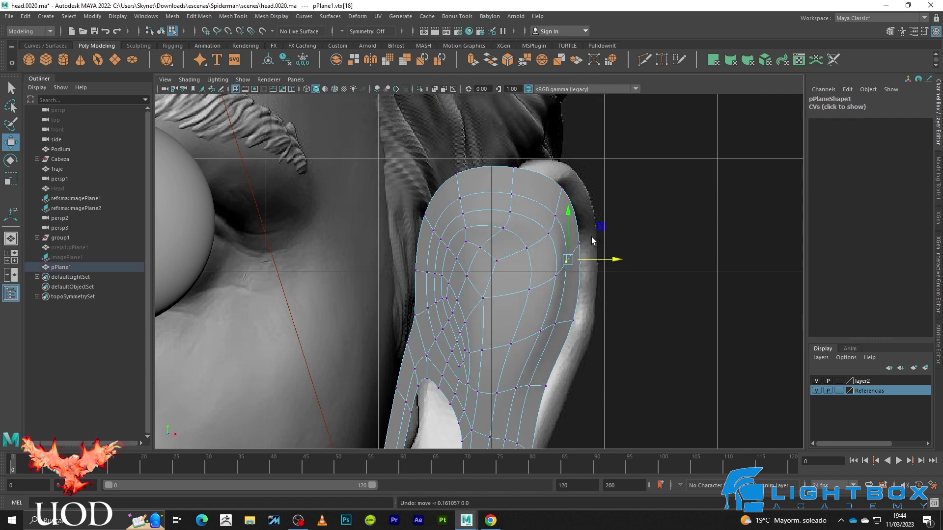
key("1")
left_click_drag(628, 254, 642, 260)
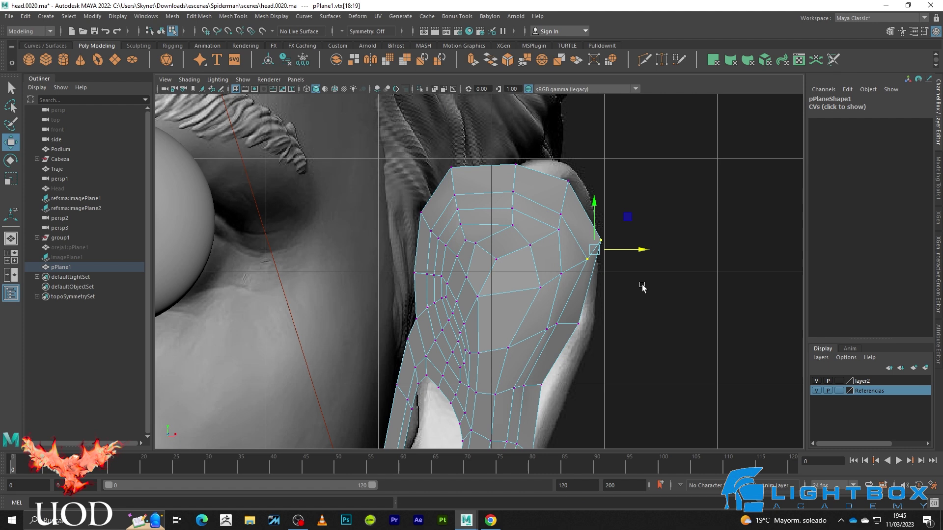
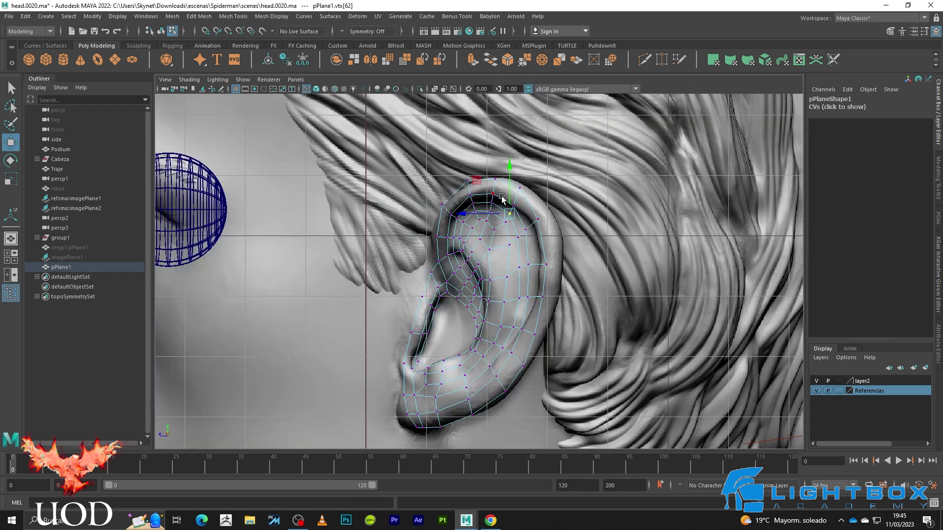
- Zoom in on the ear and pull a lower rim vertex out to the ear's edge
scroll(502, 198, "up", 3)
scroll(535, 213, "up", 3)
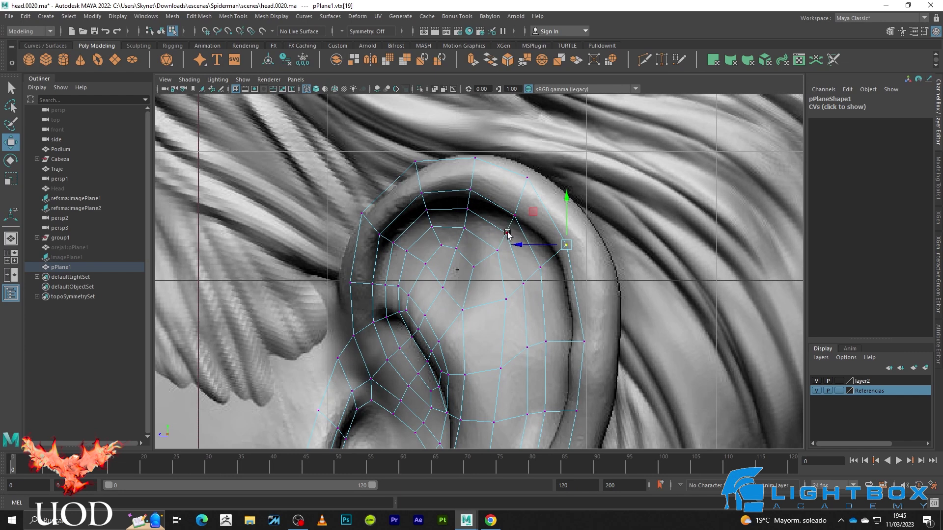
scroll(563, 259, "down", 5)
scroll(540, 319, "up", 2)
scroll(538, 348, "up", 4)
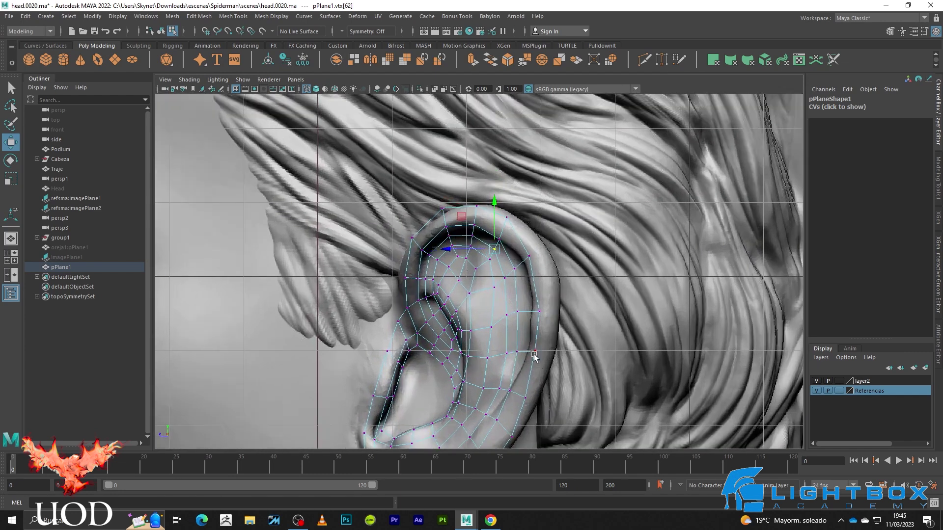
key("5")
left_click_drag(512, 364, 511, 362)
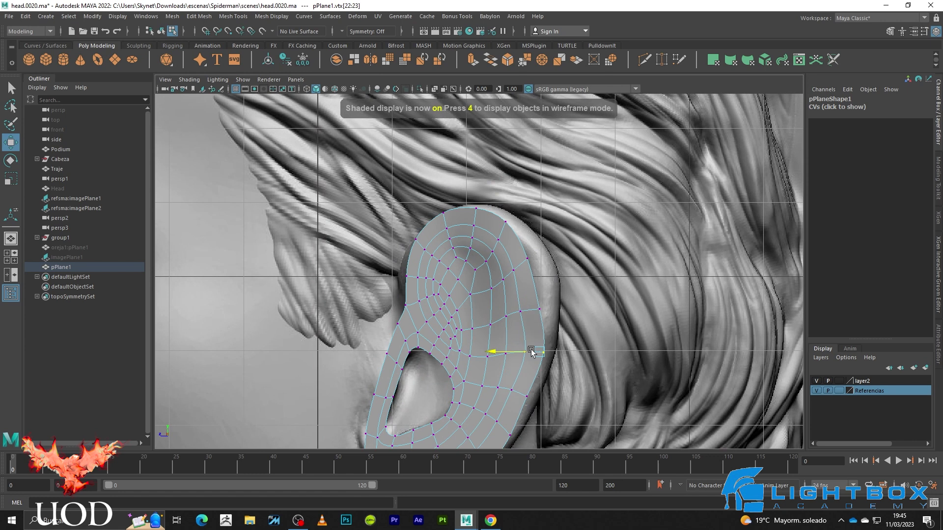
left_click(540, 334)
scroll(544, 321, "up", 2)
left_click(544, 322)
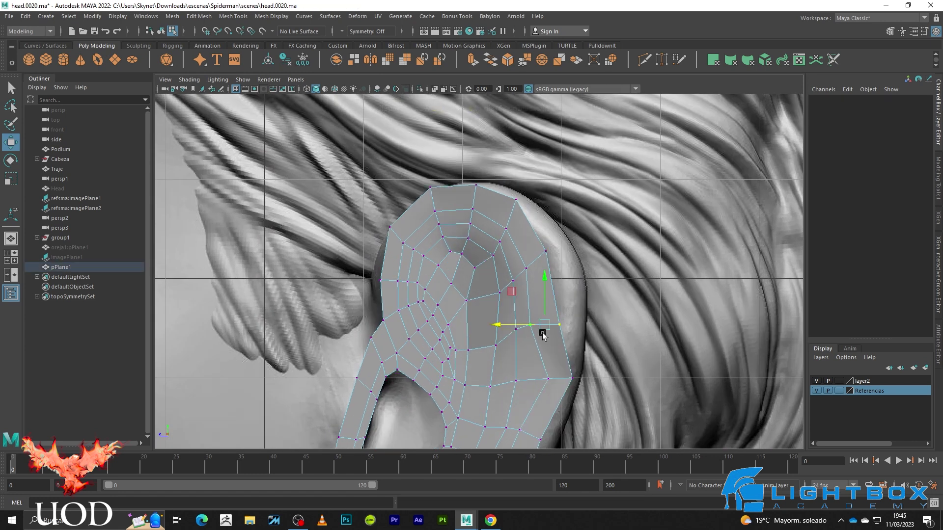
left_click_drag(536, 325, 564, 325)
left_click(597, 345)
- Select helix rim vertices while checking the cage, smoothed and wireframe views
key("1")
left_click_drag(525, 278, 550, 250)
left_click(544, 252)
left_click_drag(523, 187, 507, 226)
key("3")
left_click(553, 215)
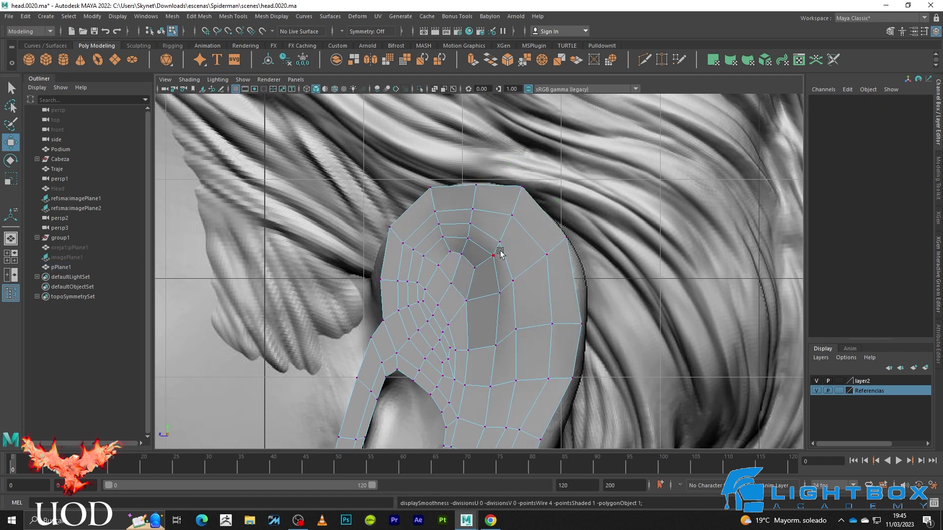
key("4")
left_click(511, 241)
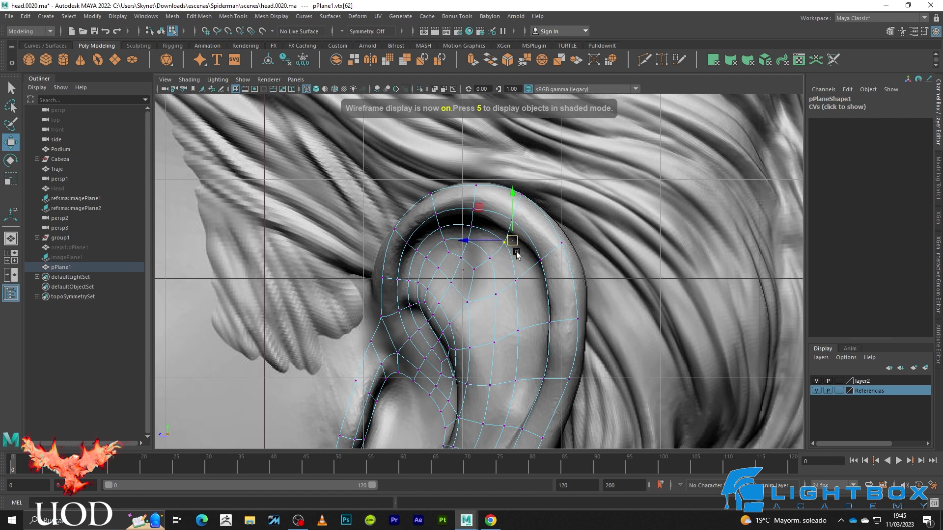
key("5")
- Nudge two more rim vertices outward to the sculpted ear's edge
left_click(516, 280)
left_click_drag(507, 281, 516, 281)
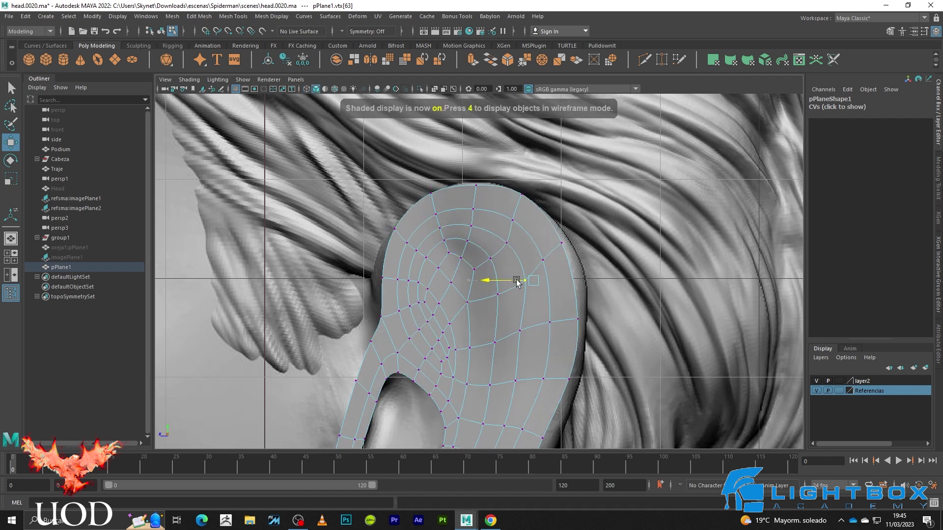
left_click(519, 331)
left_click_drag(506, 330, 517, 331)
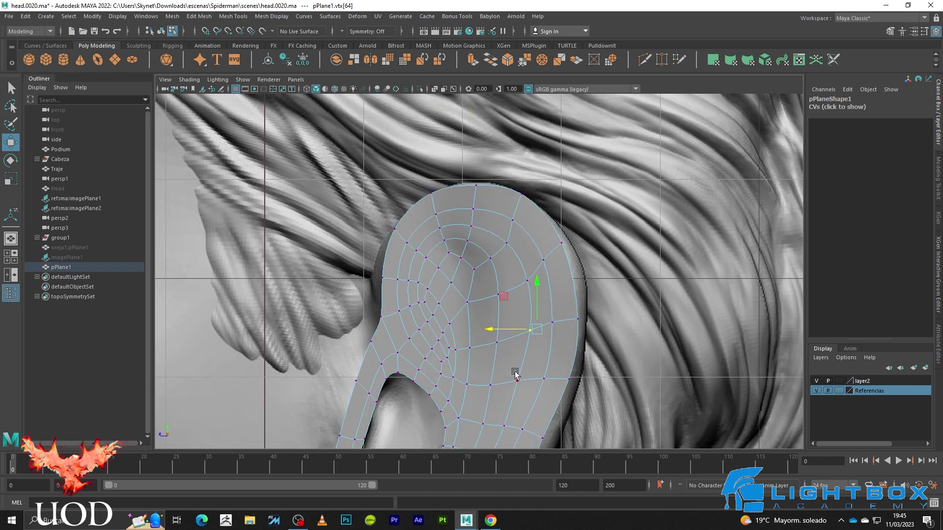
middle_click_drag(515, 375, 511, 296, "alt")
key("4")
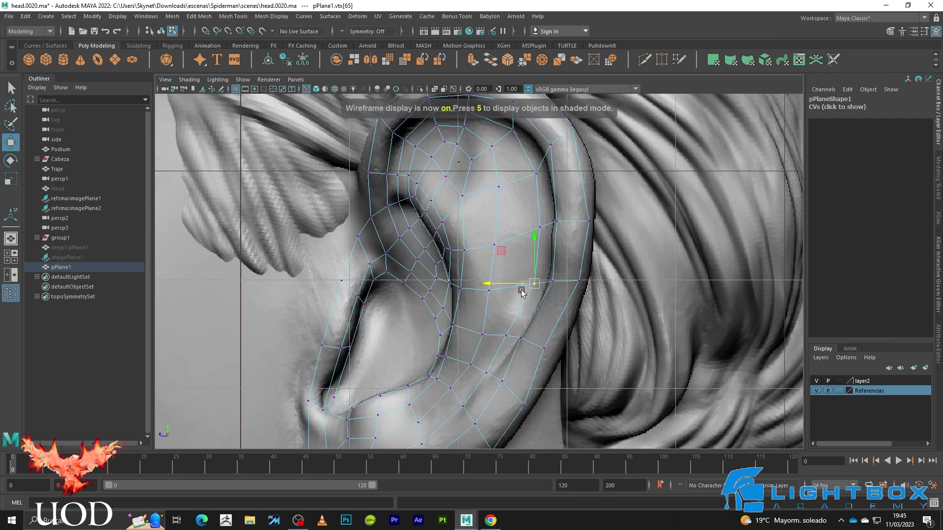
key("5")
- Inspect an ear-bowl vertex in wireframe, then select a lower rim edge in edge mode (F10)
key("q")
left_click(503, 198)
key("4")
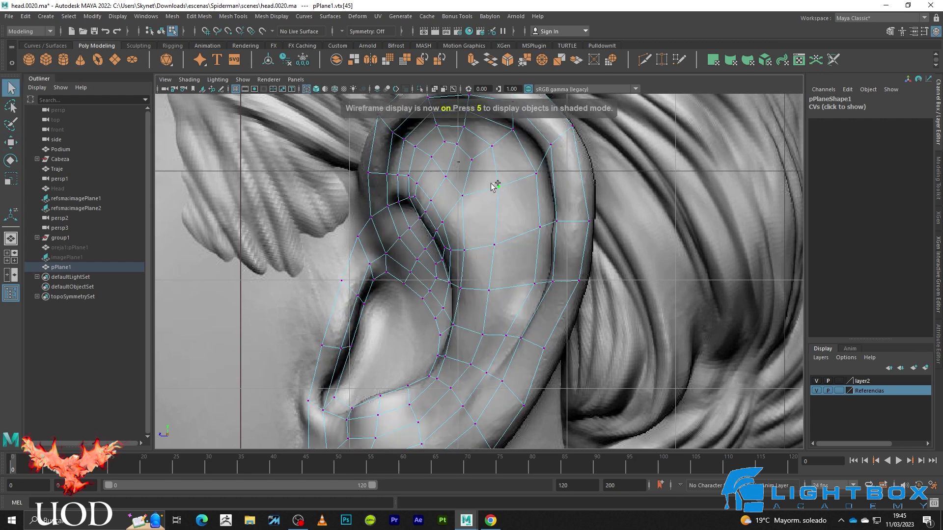
left_click(491, 275)
key("5")
key("F10")
left_click(534, 284)
- Orbit to a side view of the ear's outer edge and check the mesh in wireframe
left_click(483, 373)
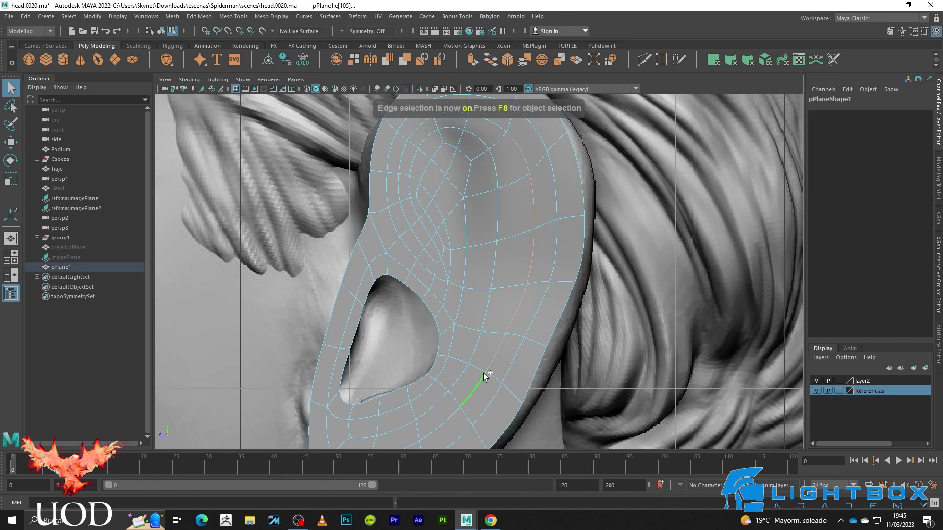
mouse_move(361, 366)
left_mouse_down("alt")
mouse_move(550, 324)
mouse_move(491, 280)
left_mouse_up("alt")
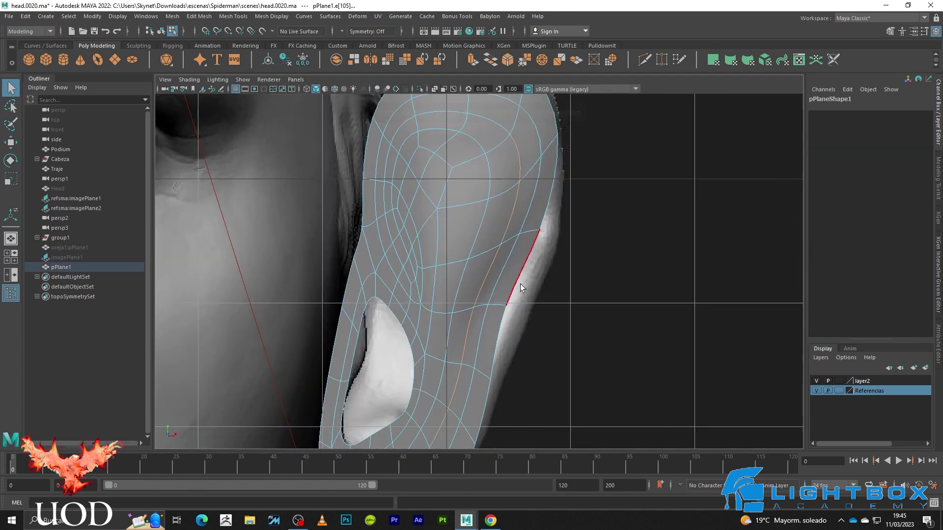
key("4")
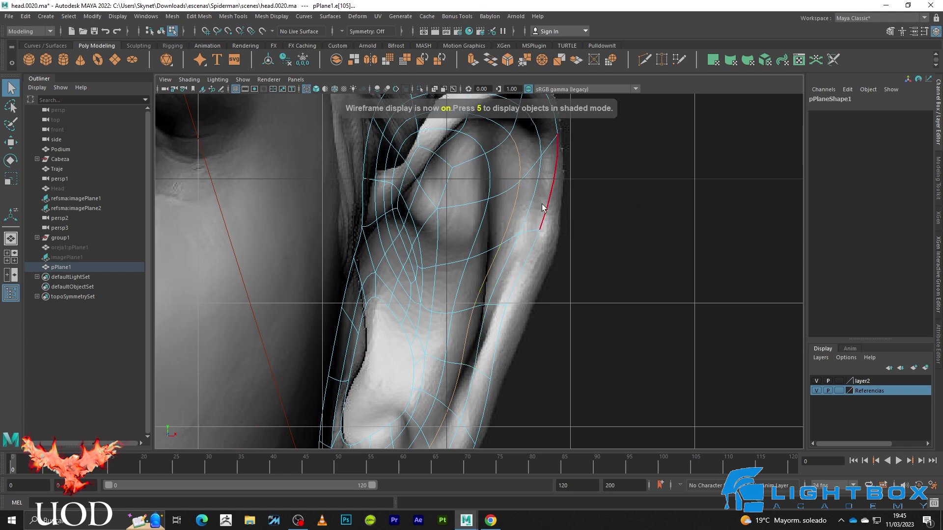
left_click_drag(602, 206, 540, 224, "alt")
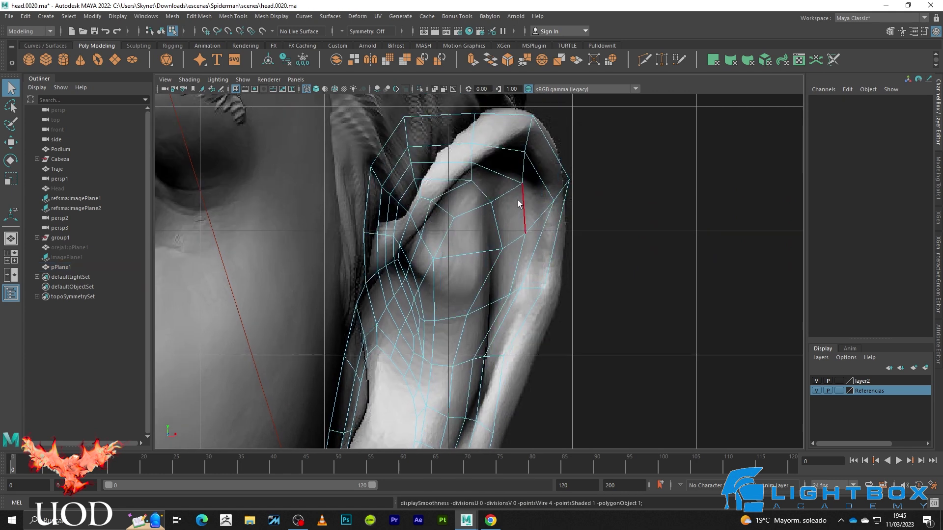
scroll(555, 208, "up", 3)
key("5")
key("w")
key("4")
left_click(573, 181)
key("5")
key("1")
left_click(519, 347)
- In vertex mode (F9), pull two outer-edge vertices outward to the rim
key("F9")
left_click_drag(479, 376, 480, 376)
left_click_drag(538, 358, 573, 359)
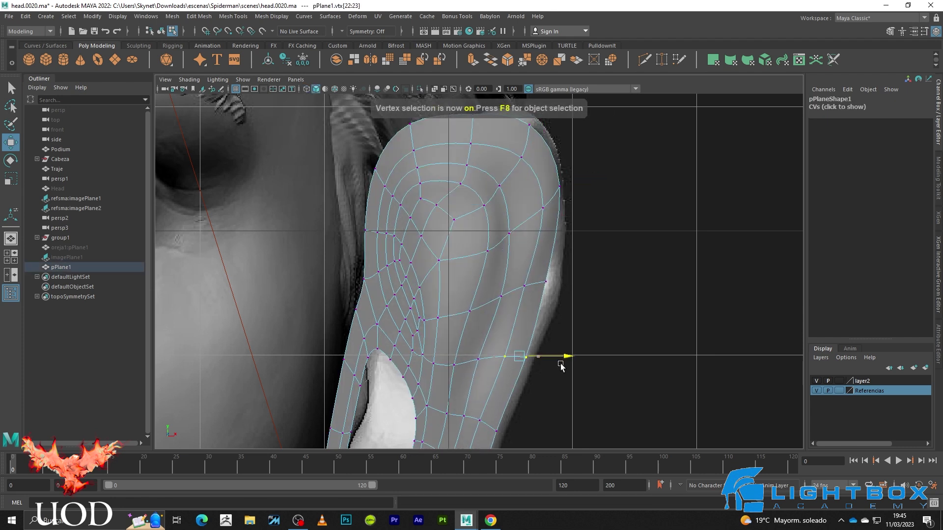
left_click(550, 273)
- Preview the smoothed ear mesh against the sculpt and frame the outer edge
left_click(518, 305)
key("3")
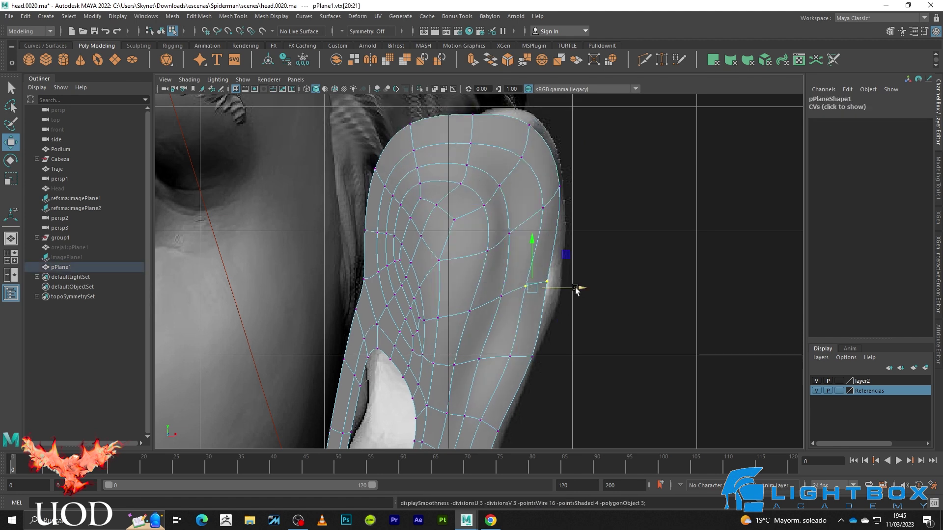
left_click(600, 295)
key("1")
middle_click_drag(508, 289, 536, 301, "alt")
key("4")
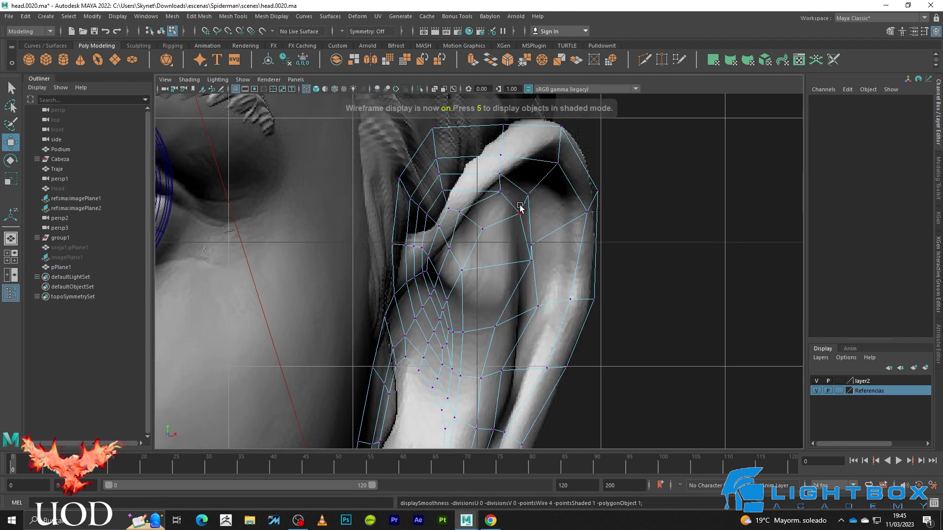
- Check an outer-rim vertex's fit in smoothed, shaded and wireframe views
left_click(520, 213)
scroll(564, 232, "up", 1)
key("3")
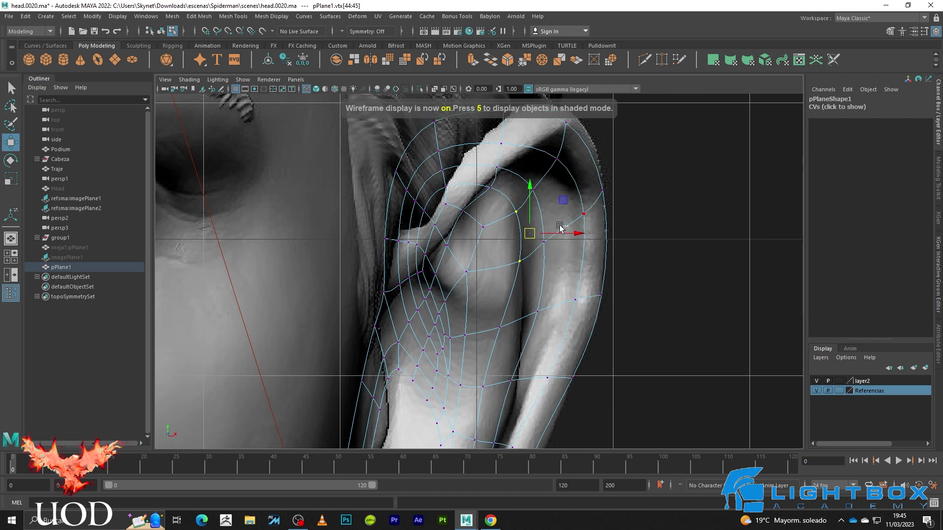
key("5")
key("q")
left_click(568, 256)
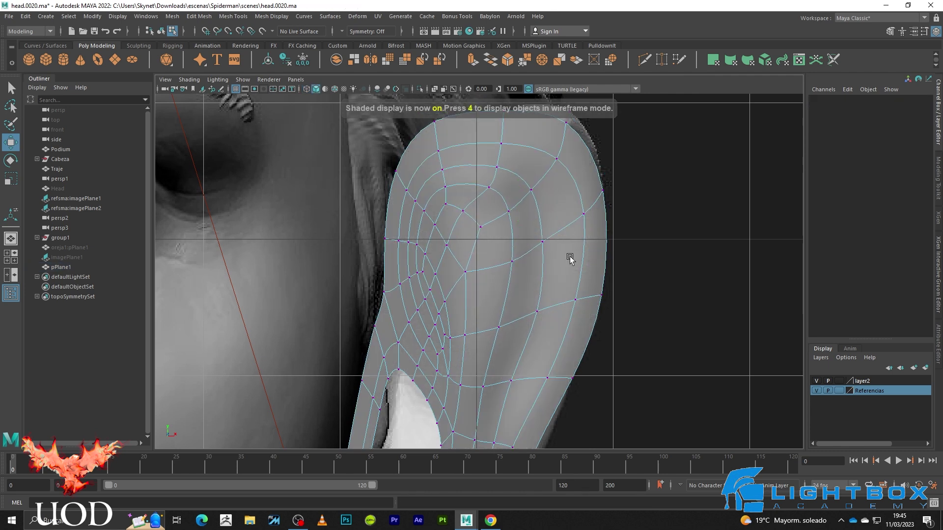
key("4")
key("1")
- Push the selected outer-rim vertices outward, comparing smoothed and cage previews
key("w")
mouse_move(540, 183)
left_mouse_down()
mouse_move(529, 196)
mouse_move(564, 187)
left_mouse_up()
key("5")
key("3")
key("1")
key("3")
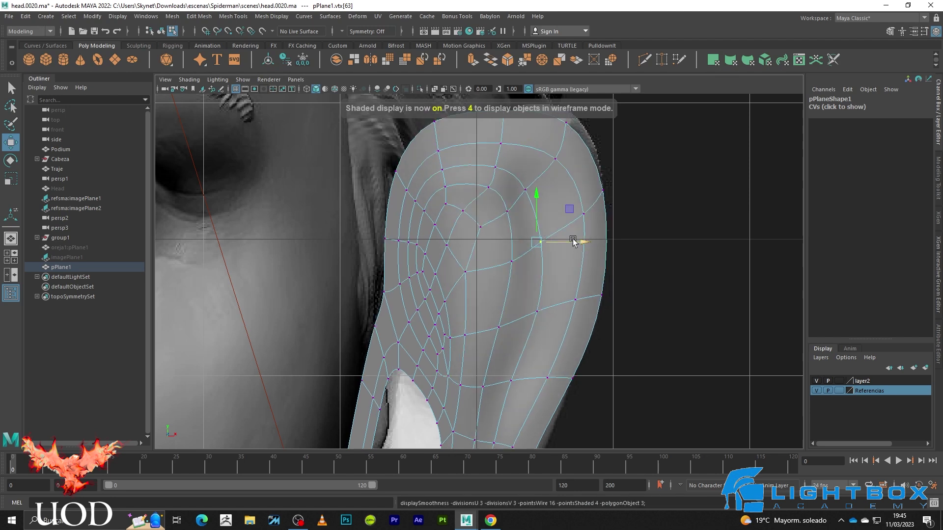
key("1")
left_click(530, 311)
key("3")
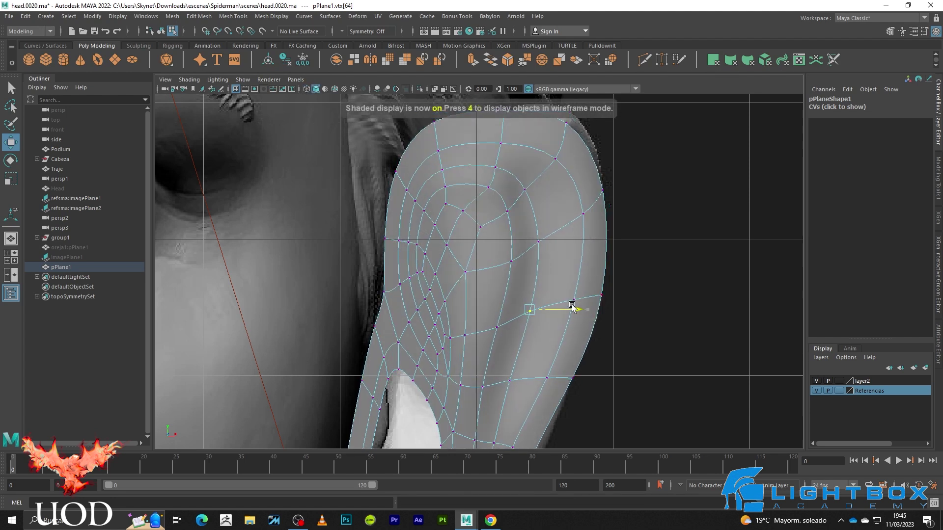
key("4")
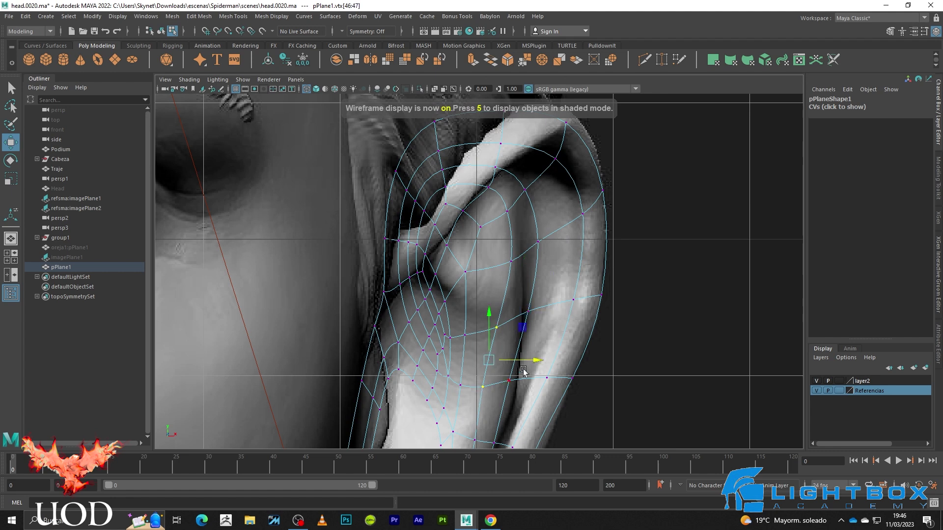
key("5")
left_click_drag(537, 360, 543, 360)
- Frame the lower ear and push two lower outer-rim vertices outward
key("4")
key("q")
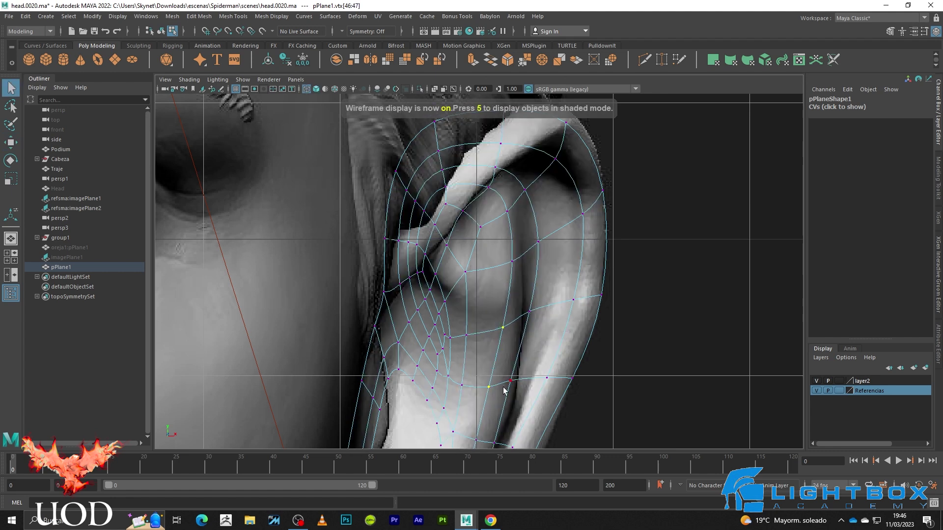
key("5")
left_click(512, 381)
middle_click_drag(512, 381, 512, 267, "alt")
key("4")
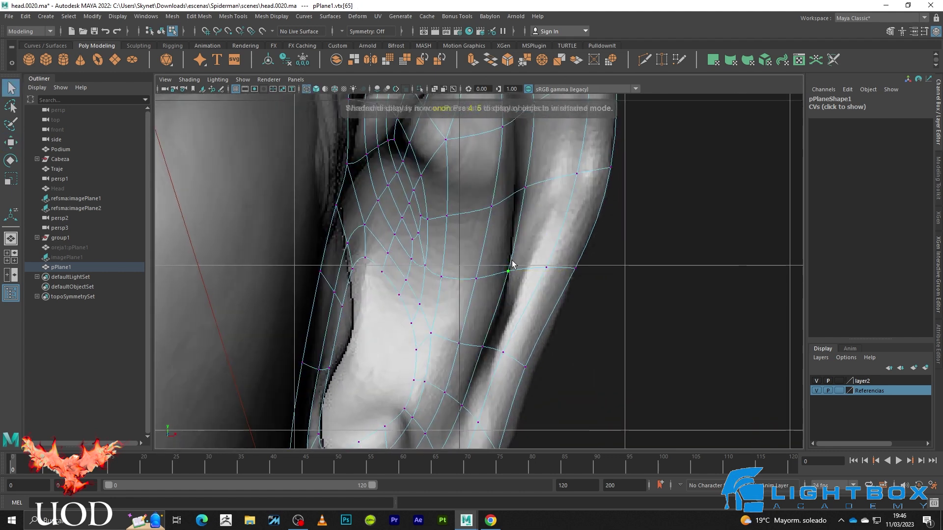
left_click_drag(465, 296, 465, 297)
key("w")
key("5")
left_click_drag(538, 282, 543, 283)
- Nudge another outer-edge vertex outward onto the helix rim
left_click(591, 310)
left_click(493, 207)
left_click_drag(528, 207, 534, 207)
key("4")
key("q")
left_click(524, 198)
key("w")
key("5")
- Frame the upper ear, check the smoothed fit, and select two lower outer-edge vertices
scroll(491, 275, "up", 3)
middle_click_drag(521, 153, 522, 267, "alt")
key("3")
left_click(485, 277)
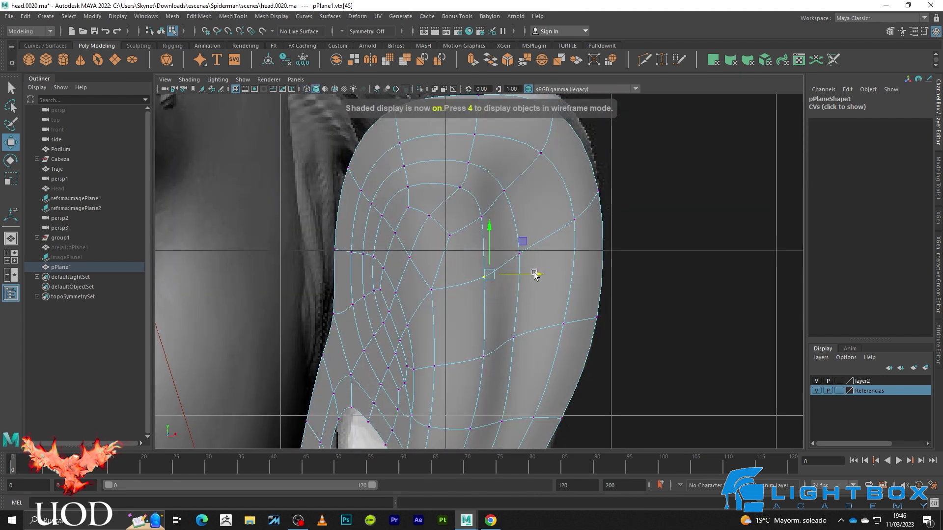
scroll(506, 248, "down", 5)
left_click(506, 248)
scroll(520, 211, "up", 3)
scroll(516, 248, "up", 2)
scroll(503, 272, "up", 2)
key("4")
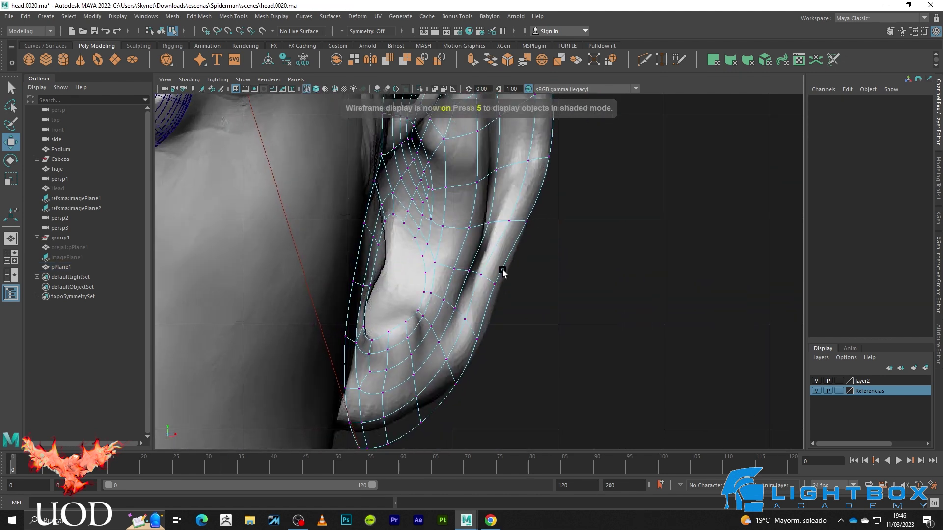
left_click_drag(475, 299, 475, 300)
- Frame the lobe's lower tip and select its bottom vertices
key("5")
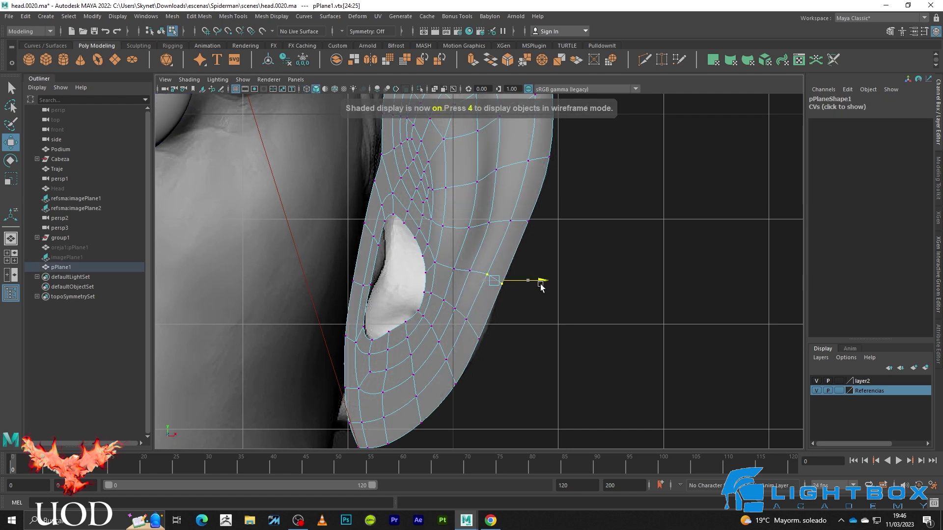
left_click(543, 323)
middle_click_drag(467, 362, 484, 289, "alt")
key("4")
left_click_drag(363, 328, 394, 366)
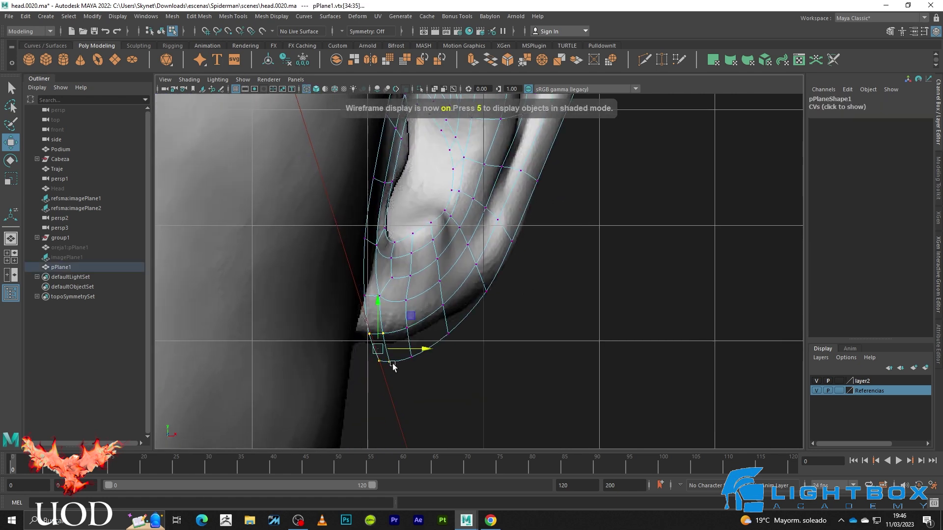
key("5")
- Pull the bottom lobe vertex up and left to follow the lobe outline
left_click(396, 371)
left_click(370, 361)
mouse_move(368, 361)
left_mouse_down()
mouse_move(358, 355)
mouse_move(410, 344)
left_mouse_up()
key("4")
left_click(408, 355)
key("5")
left_click(434, 280)
- Switch to edge mode and select edges on the lower ear and back rim
key("1")
key("3")
key("F10")
left_click(434, 318)
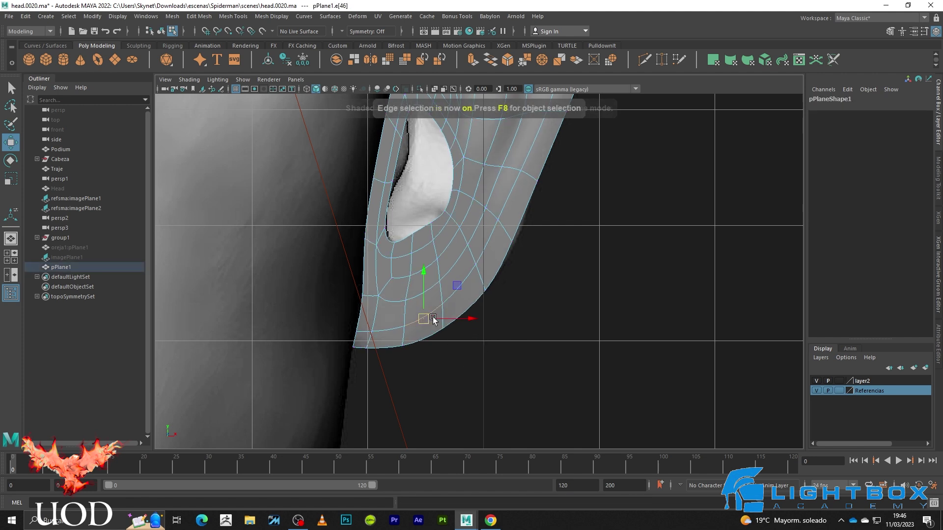
left_click(505, 202)
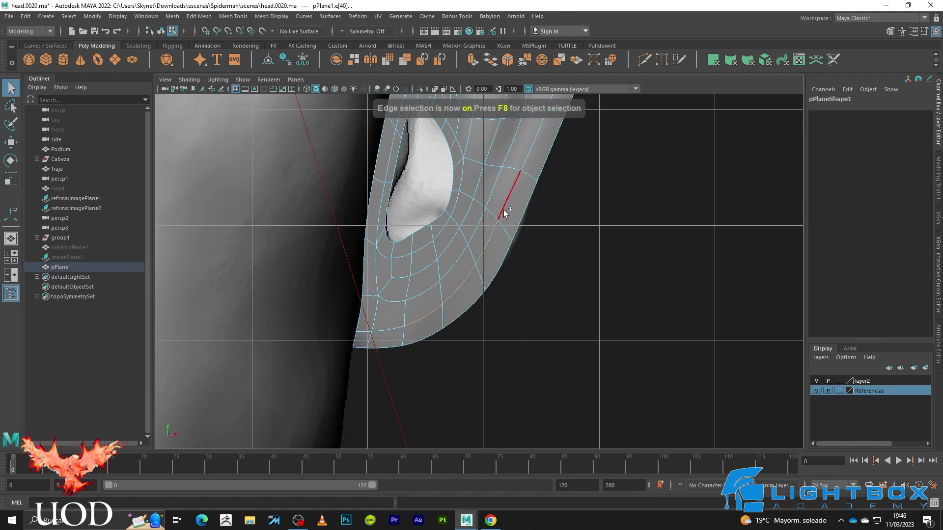
key("4")
key("5")
key("w")
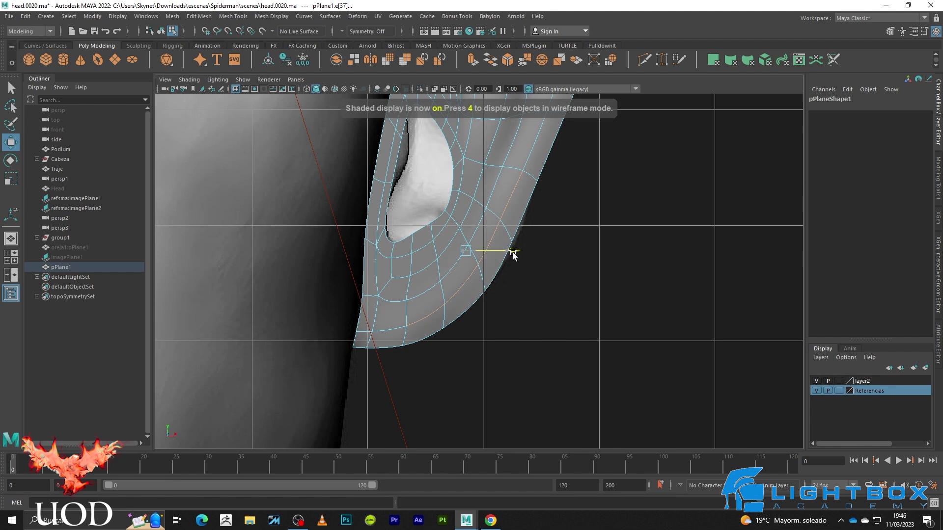
- Check an edge along the back of the ear, then zoom out to view the whole ear
left_click(541, 291)
key("1")
key("4")
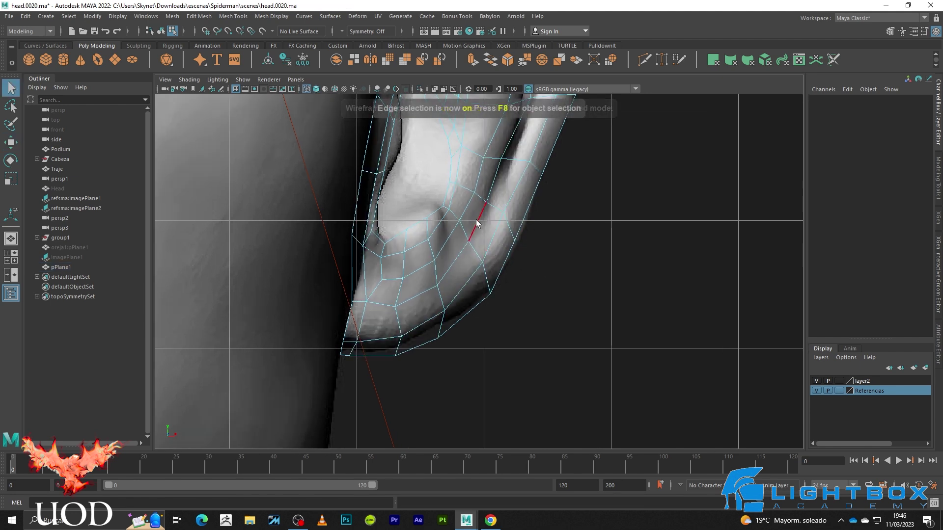
left_click(480, 222)
key("5")
key("3")
left_click(583, 248)
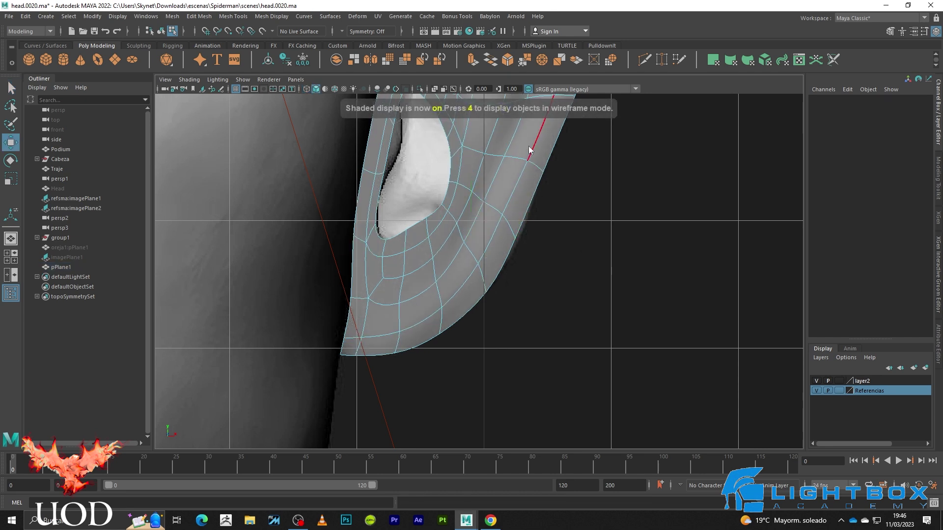
key("q")
scroll(523, 240, "down", 3)
scroll(516, 250, "up", 1)
- Select the ear mesh, frame it, and pick a back-rim vertex in vertex mode
left_click(510, 275)
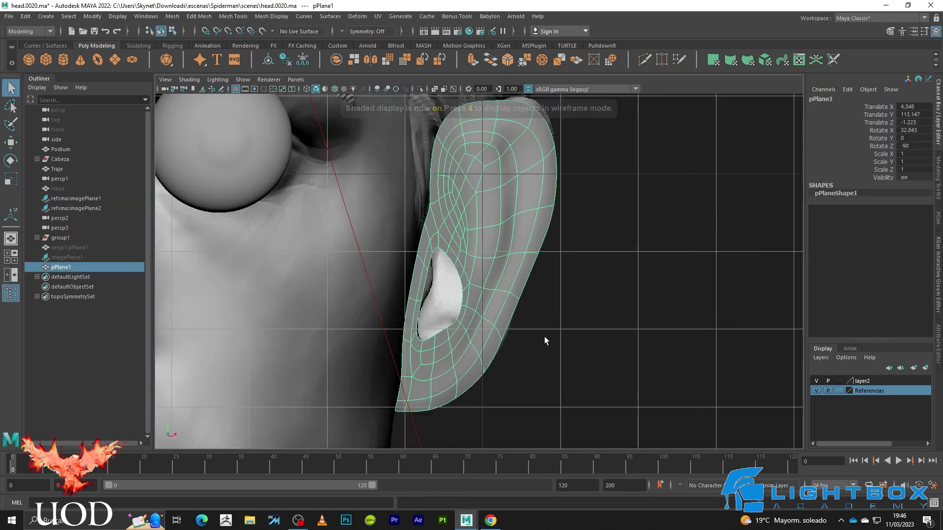
scroll(526, 297, "up", 5)
middle_click_drag(526, 297, 515, 209, "alt")
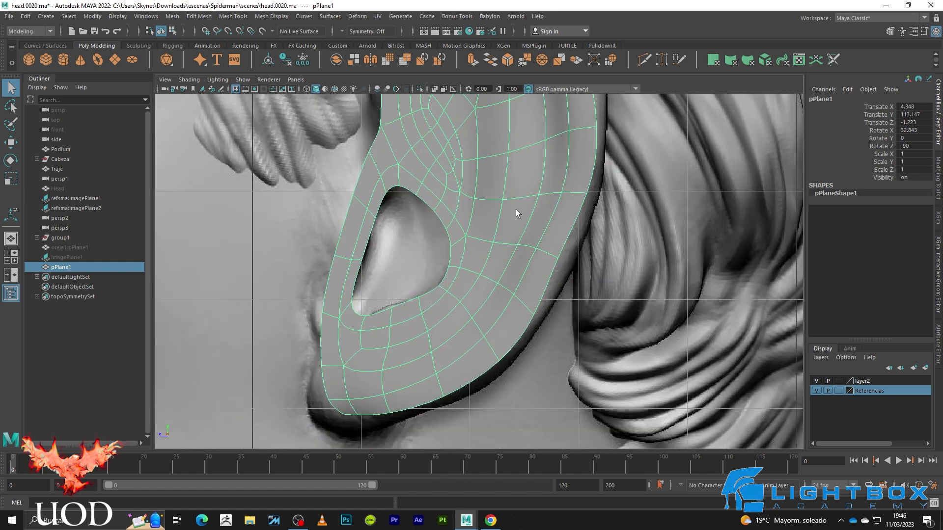
key("F9")
left_click(571, 264)
key("4")
key("w")
key("5")
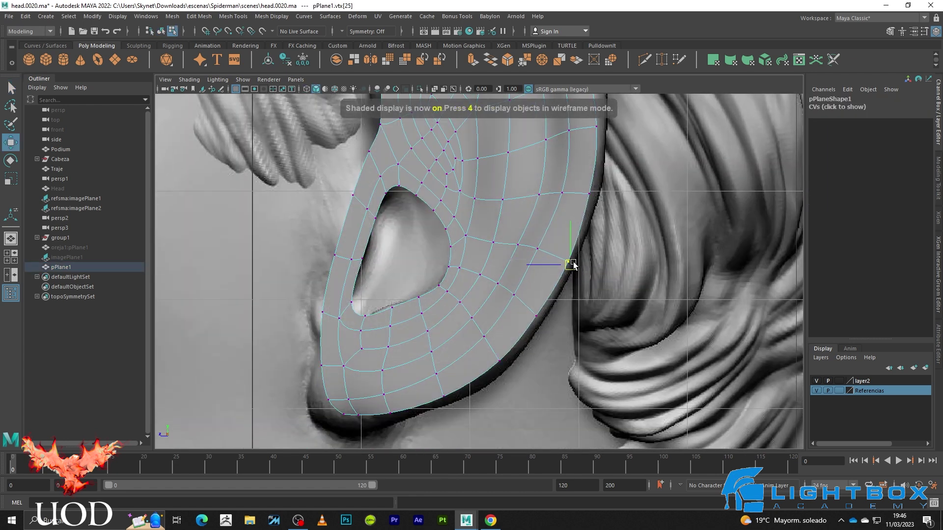
- Pull the earlobe's bottom vertices down onto the sculpted lobe
left_click(551, 352)
middle_click_drag(551, 352, 434, 326, "alt")
scroll(461, 310, "up", 3)
key("4")
left_click(410, 333)
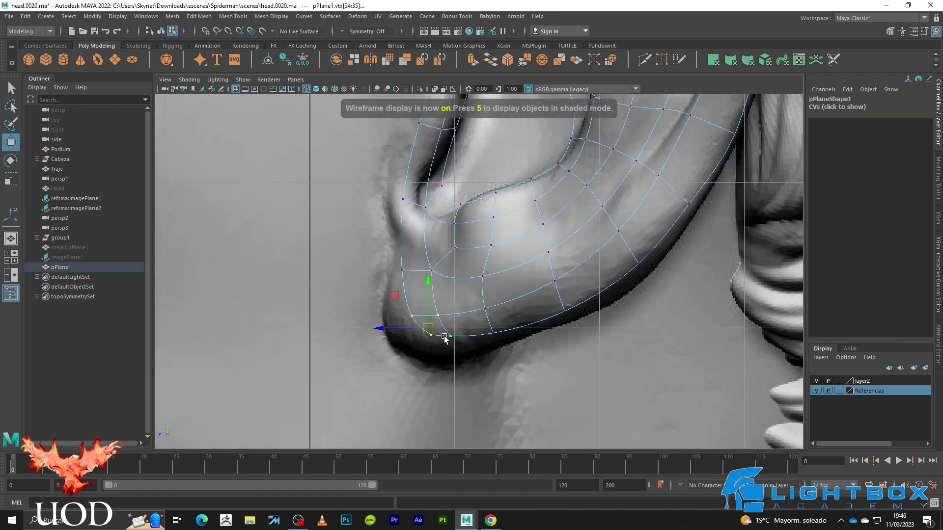
key("5")
left_click_drag(413, 335, 414, 345)
- Select the vertices at the lobe's bottom tip and front edge, checking in wireframe
left_click(445, 329)
key("4")
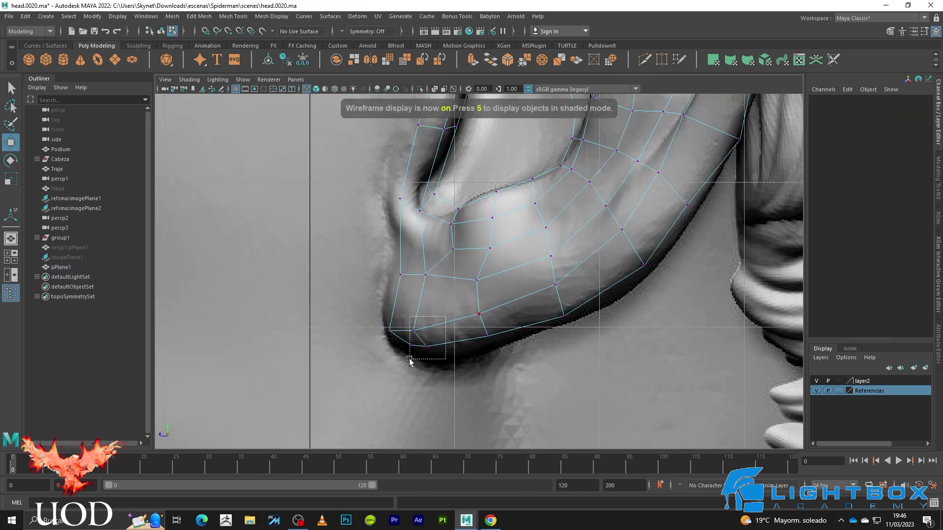
left_click_drag(446, 317, 409, 360)
key("5")
left_click(445, 372)
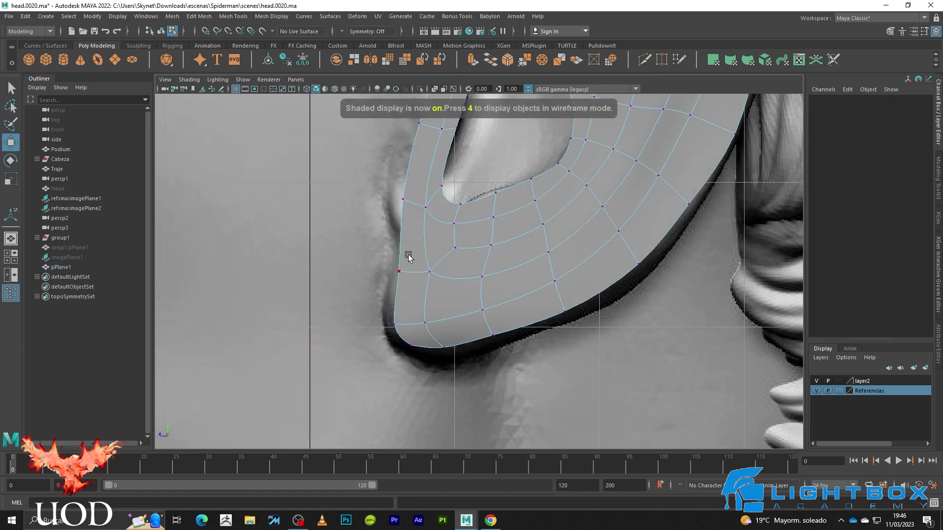
key("4")
left_click(399, 256)
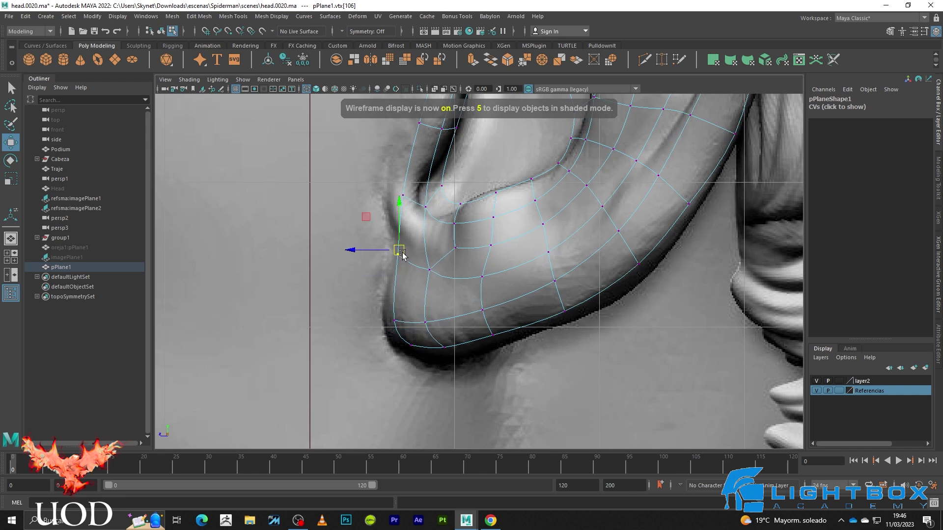
- Slide the vertex beside the concha opening left onto the sculpted ear edge
key("5")
left_click(425, 265)
key("4")
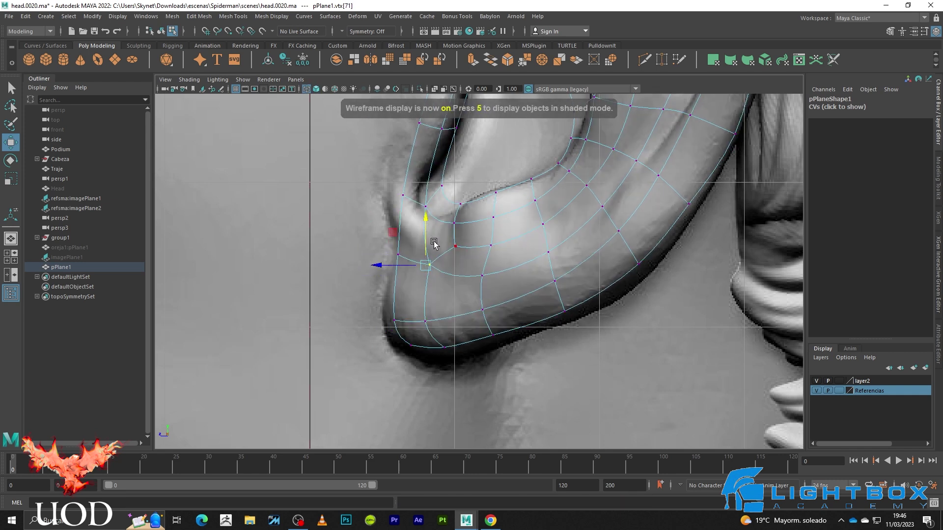
key("5")
scroll(457, 275, "up", 3)
key("4")
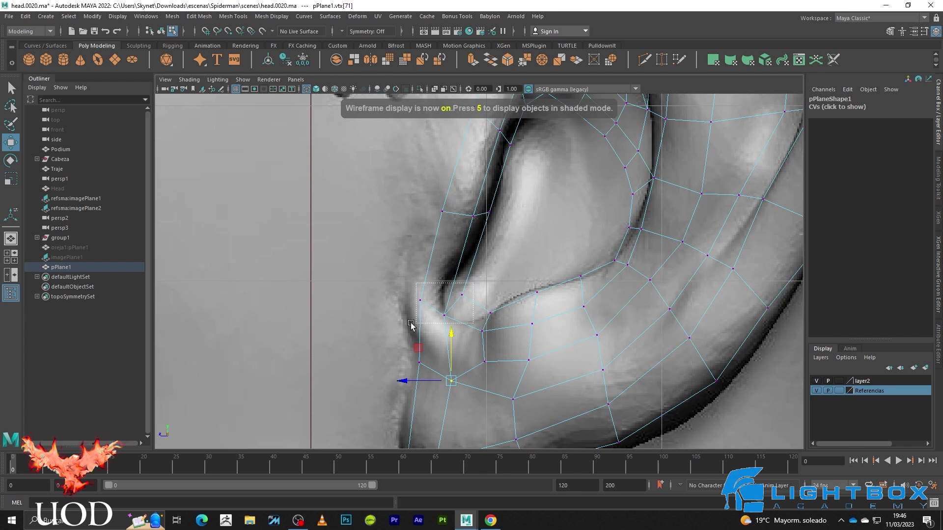
left_click_drag(446, 307, 432, 307)
key("5")
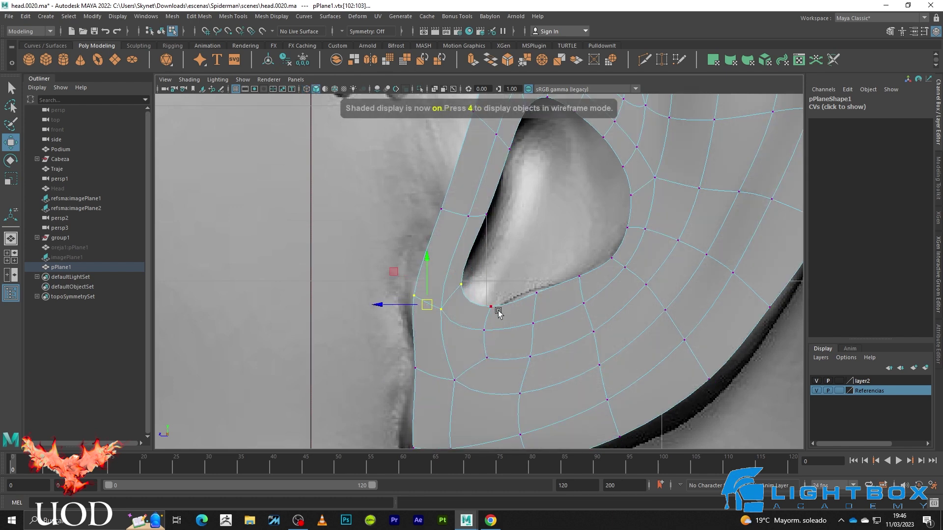
key("4")
left_click_drag(480, 330, 467, 321)
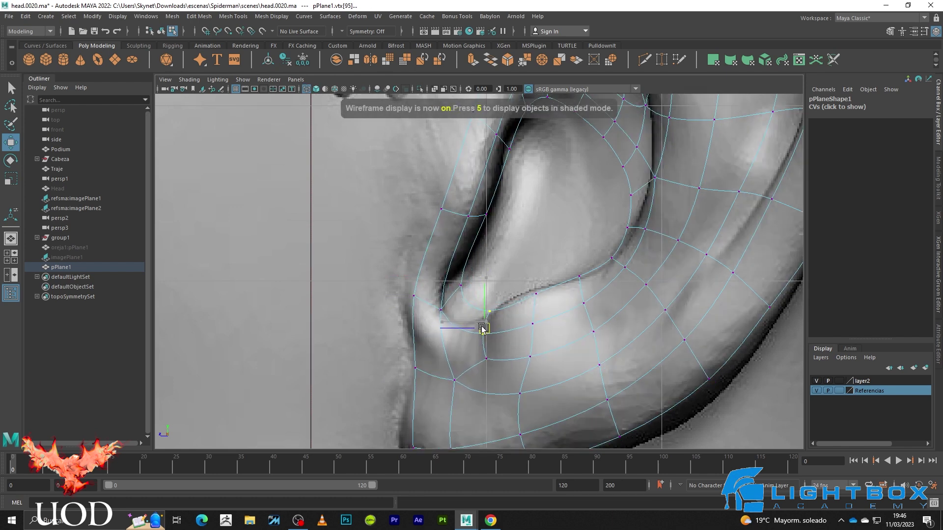
key("5")
- Tumble the camera around the head to check the fit, then reselect the ear mesh's vertices
left_click(476, 221)
right_click_drag(474, 202, 562, 149)
left_click(382, 228)
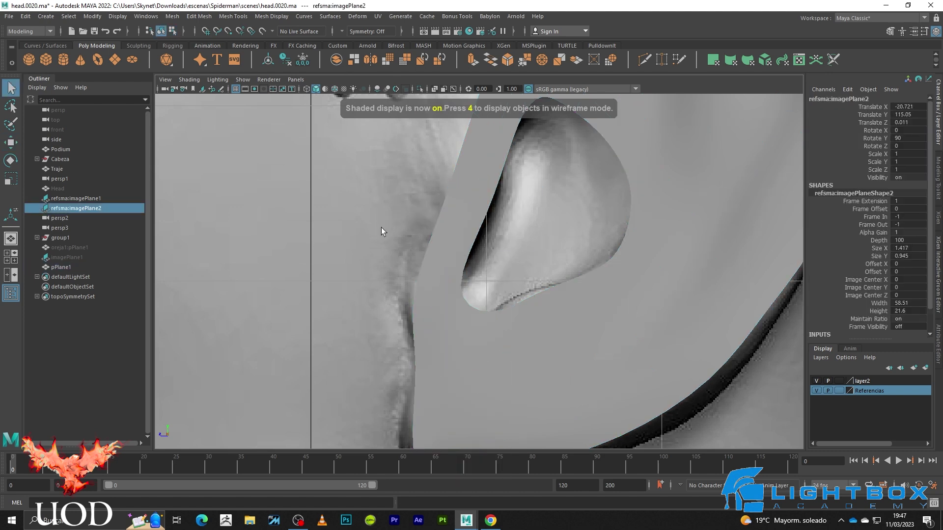
scroll(383, 256, "down", 5)
key("space")
key("space")
mouse_move(612, 143)
left_mouse_down("alt")
mouse_move(563, 270)
mouse_move(526, 249)
mouse_move(505, 190)
left_mouse_up("alt")
right_click_drag(505, 189, 509, 252, "alt")
left_click(538, 218)
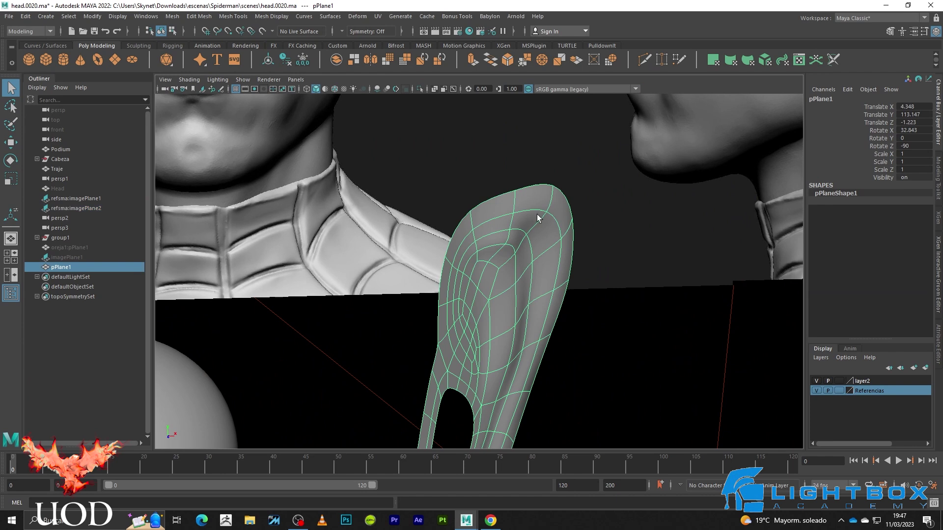
key("F9")
- Slide a mid-ear vertex left to even the mesh, comparing cage and smoothed previews
key("1")
left_click(534, 231)
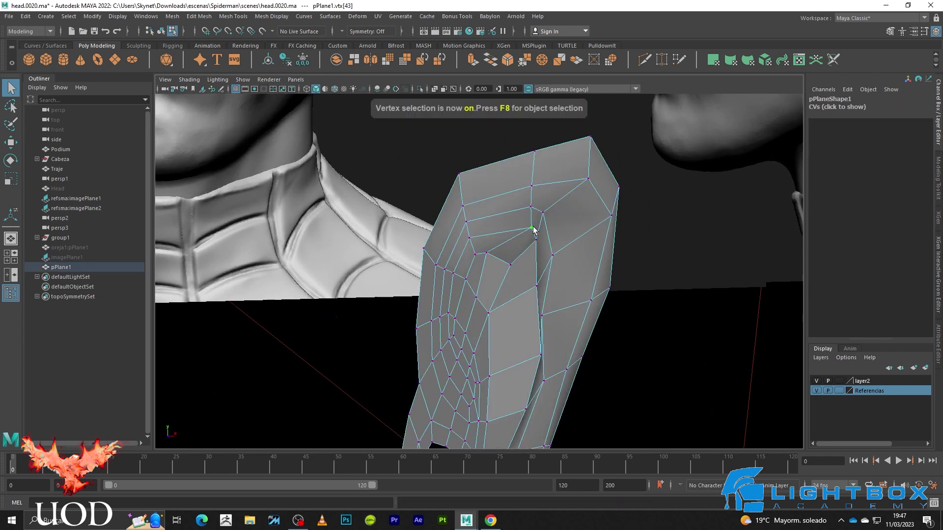
key("3")
key("1")
left_click(531, 206)
key("3")
left_click_drag(573, 210, 545, 203)
key("1")
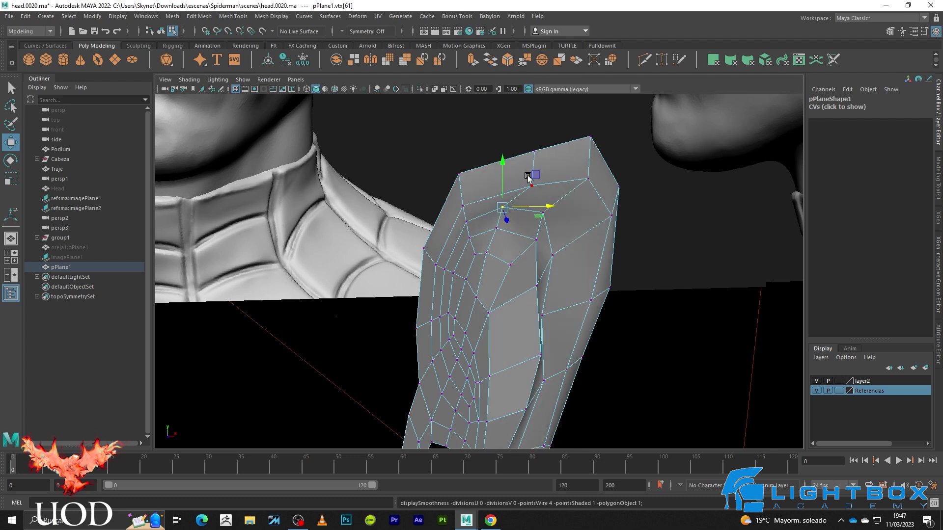
key("3")
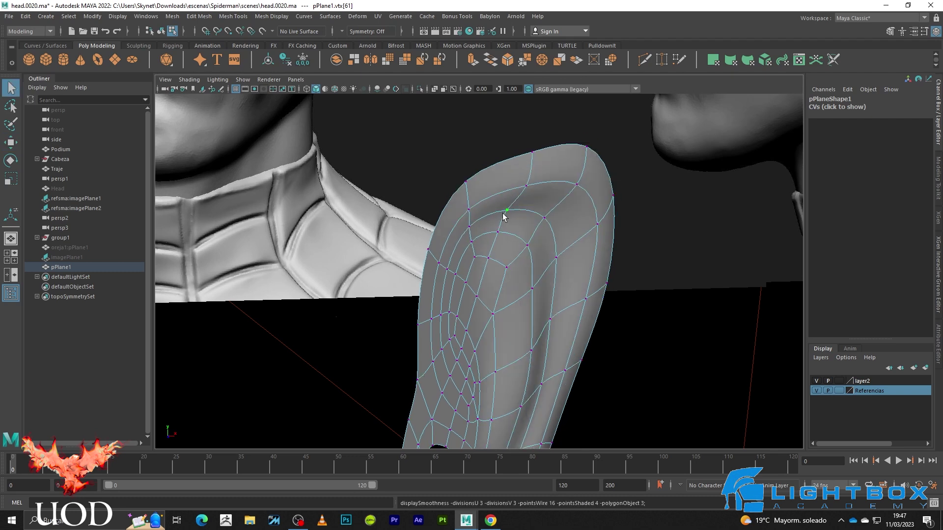
- Turn the camera back to the ear's side and frame the ear mesh closely in vertex mode
key("F8")
left_click(669, 252)
left_click_drag(670, 252, 568, 305, "alt")
key("space")
middle_click_drag(509, 361, 363, 278, "alt")
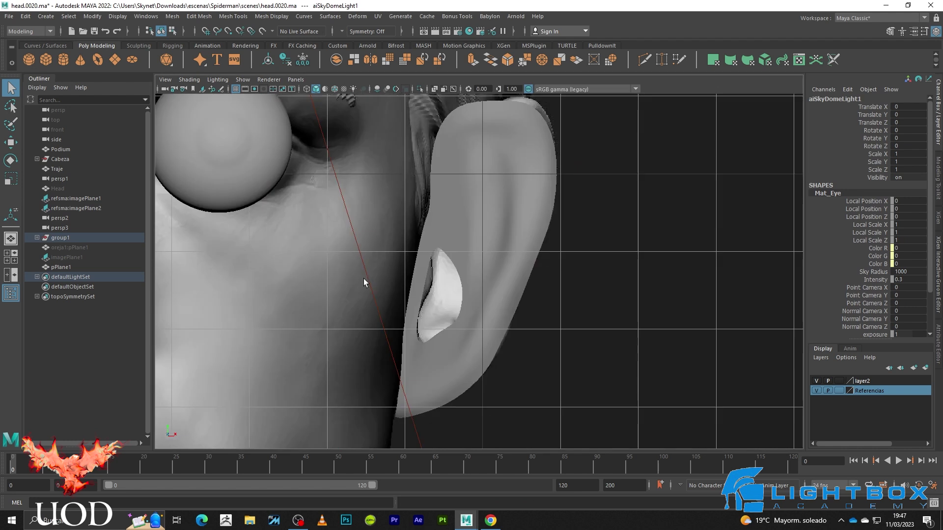
right_click_drag(400, 266, 509, 211, "alt")
left_click(505, 204)
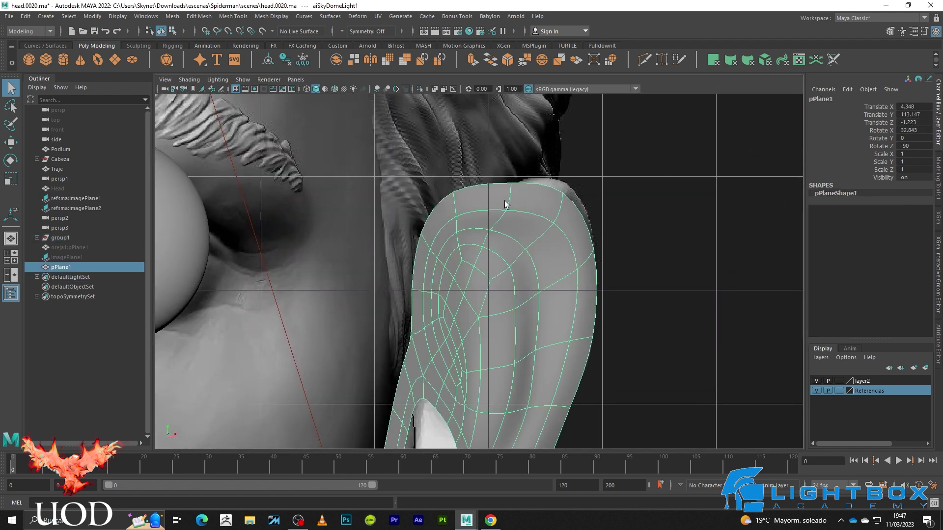
key("4")
scroll(505, 203, "up", 2)
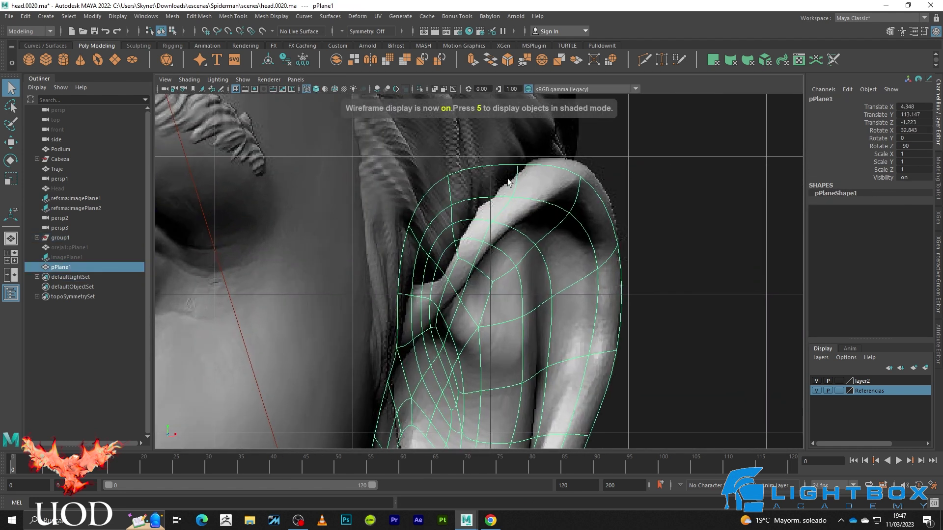
key("F8")
- Shift two pairs of top rim vertices to the right along the rim
left_click_drag(511, 194, 538, 157)
key("w")
key("q")
key("5")
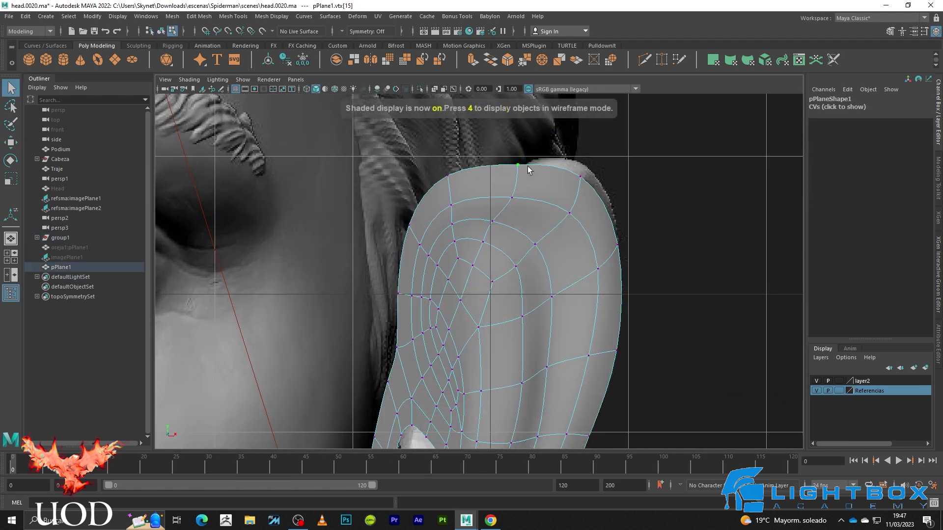
left_click_drag(502, 205, 504, 203)
key("w")
left_click_drag(568, 181, 581, 184)
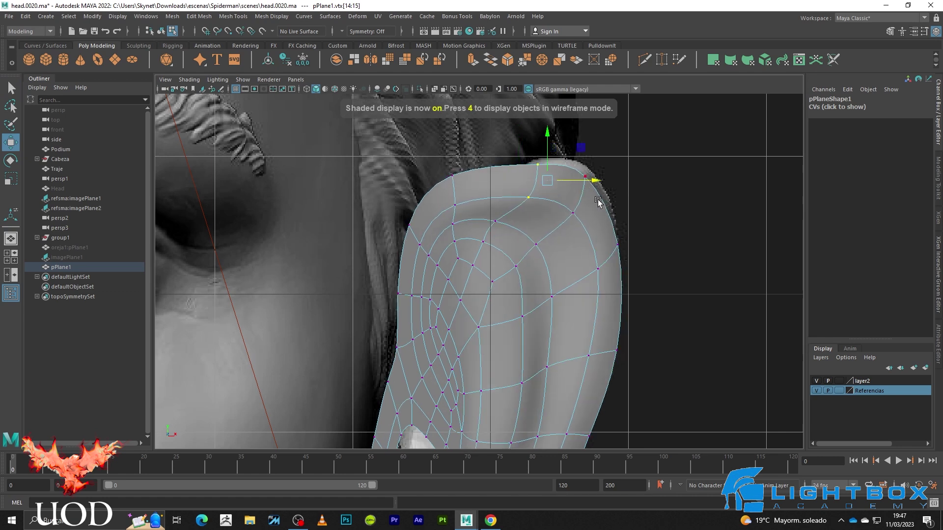
left_click_drag(599, 218, 565, 169)
left_click_drag(625, 196, 639, 197)
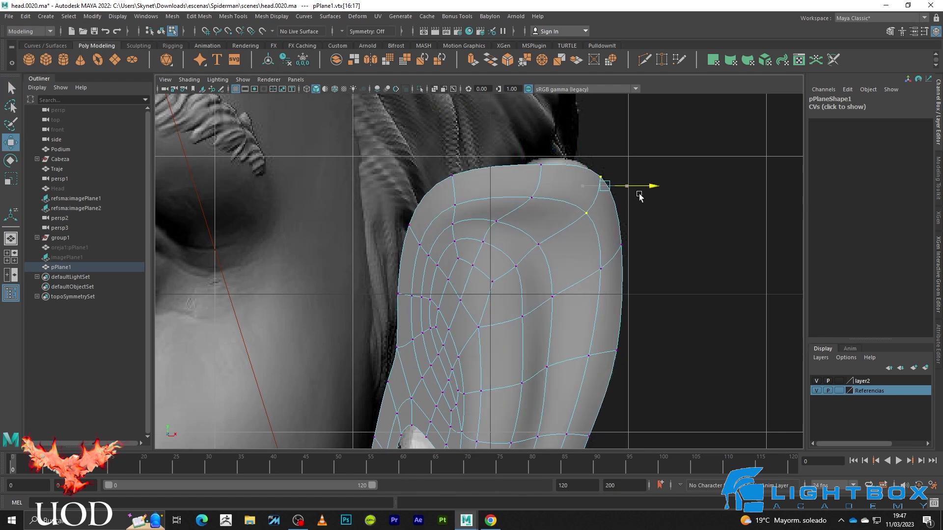
- Move two vertices near the top of the helix, then undo the move
key("4")
left_click(453, 205)
key("5")
key("1")
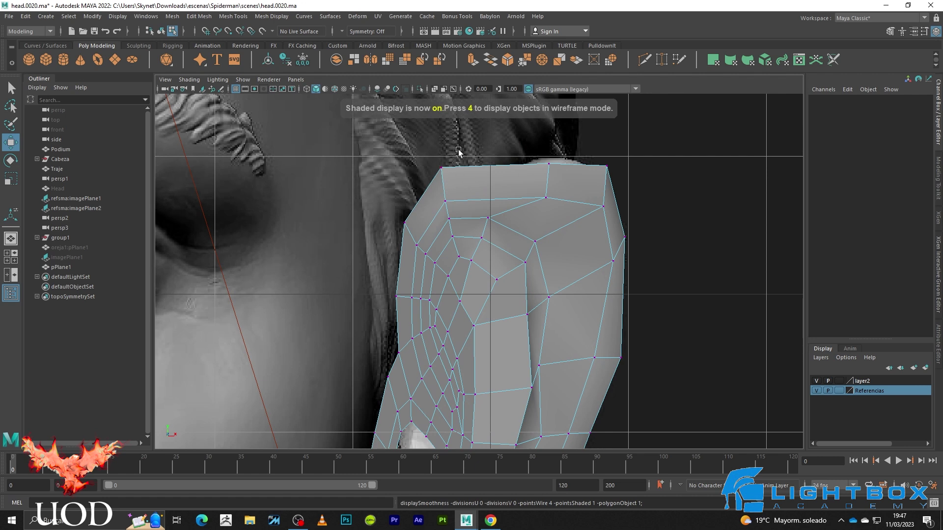
left_click_drag(460, 150, 438, 231)
key("3")
left_click_drag(491, 203, 520, 216)
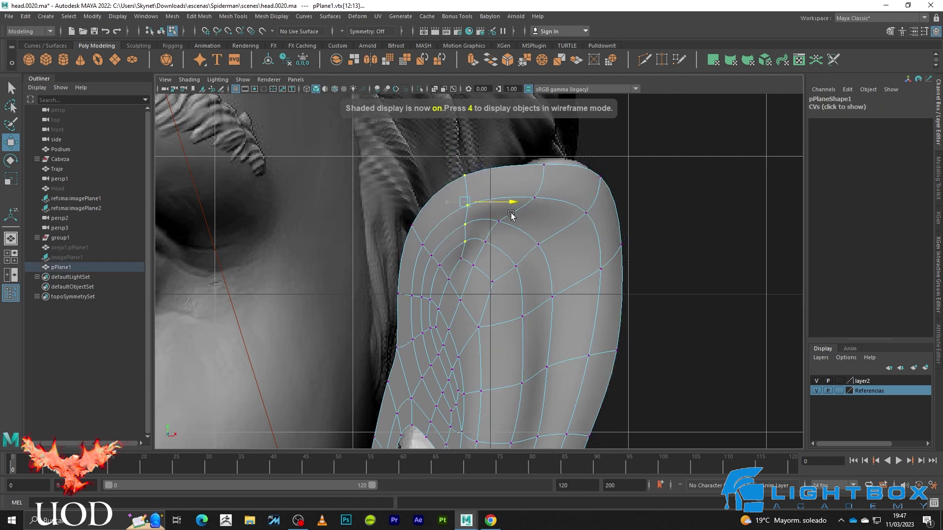
key("4")
key("ctrl+z")
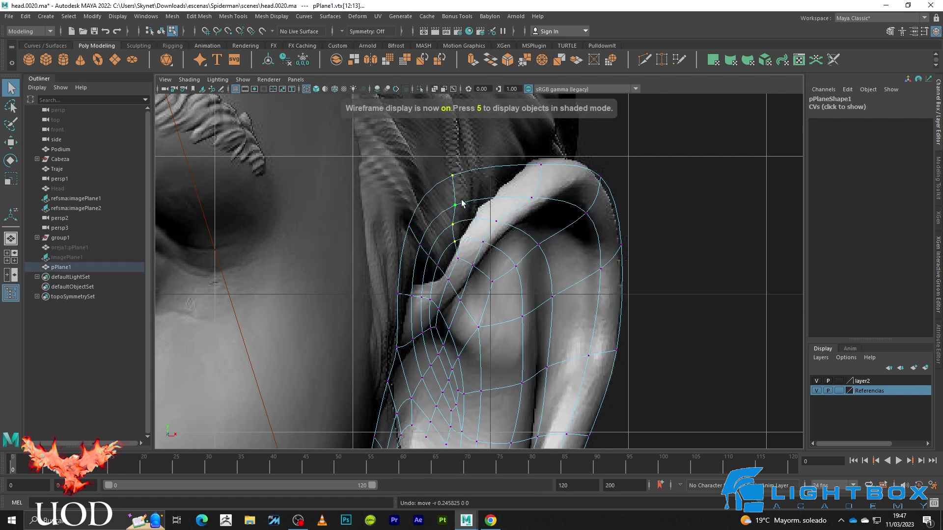
- Push the selected top rim vertices to the right with smooth preview on
key("5")
key("1")
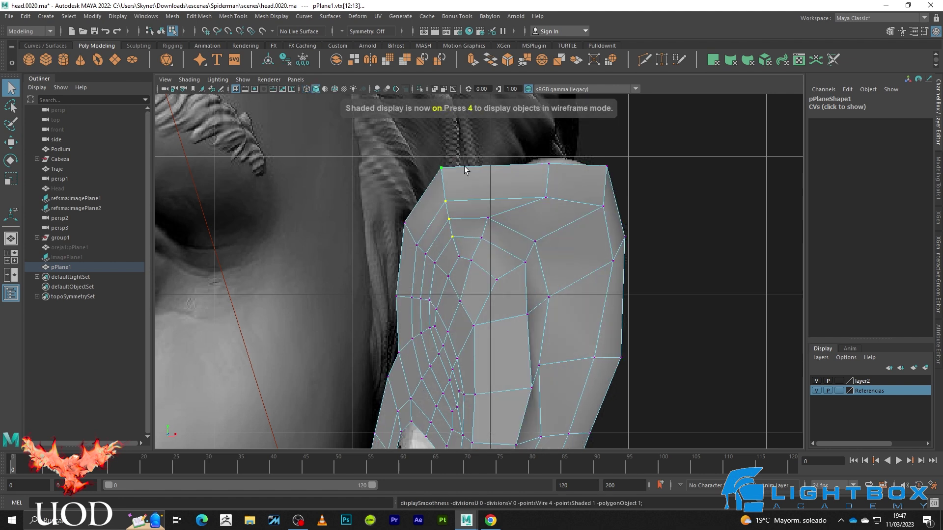
key("3")
left_click_drag(487, 191, 530, 201)
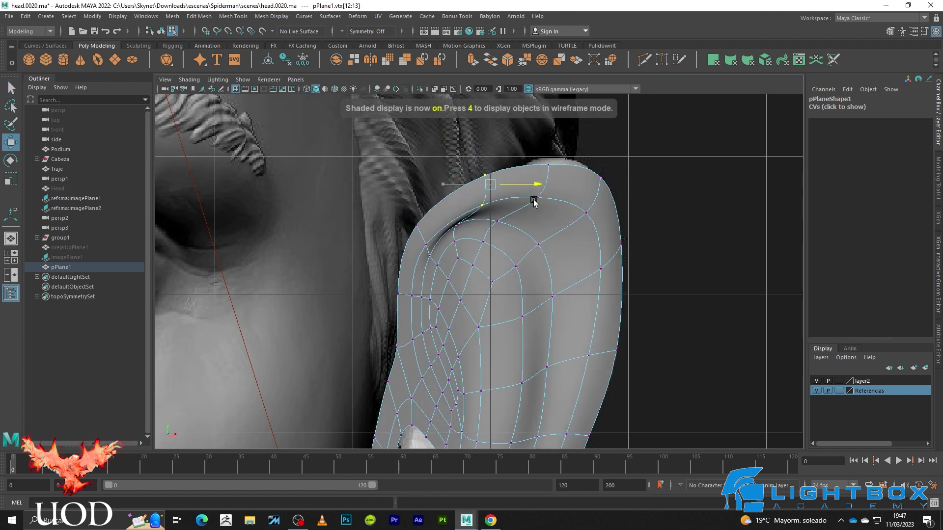
key("4")
left_click(484, 155)
key("5")
key("1")
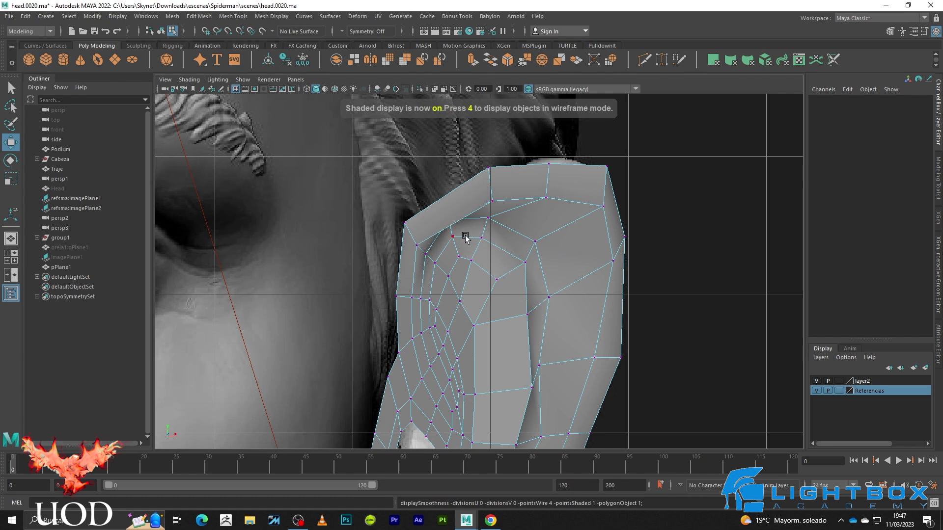
key("3")
key("4")
- Move an upper rim vertex right, then nudge it slightly back left
left_click(465, 238)
key("5")
left_click_drag(489, 231, 518, 241)
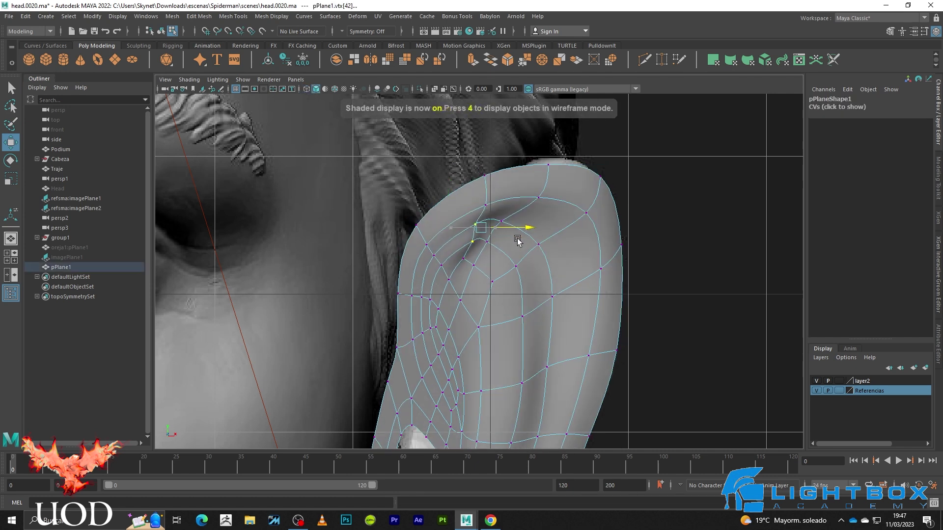
key("w")
key("1")
key("3")
left_click_drag(505, 236, 494, 236)
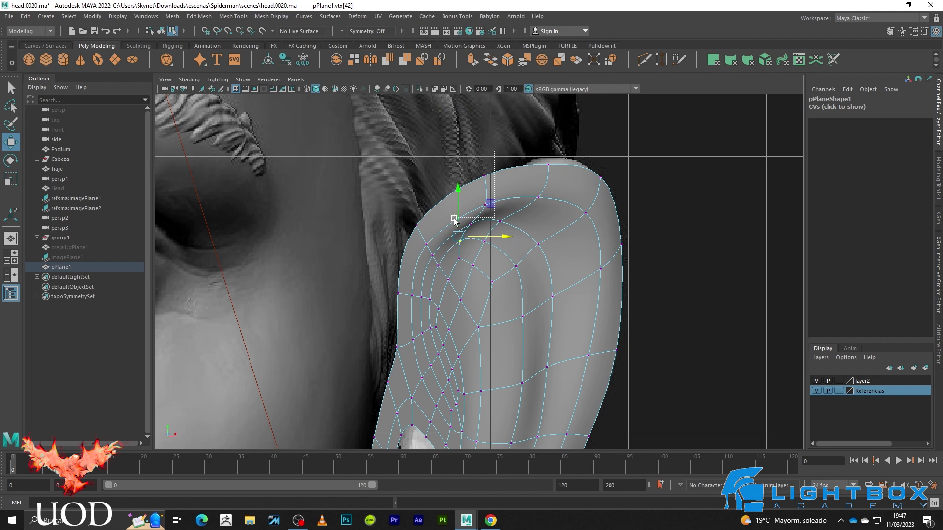
key("1")
key("3")
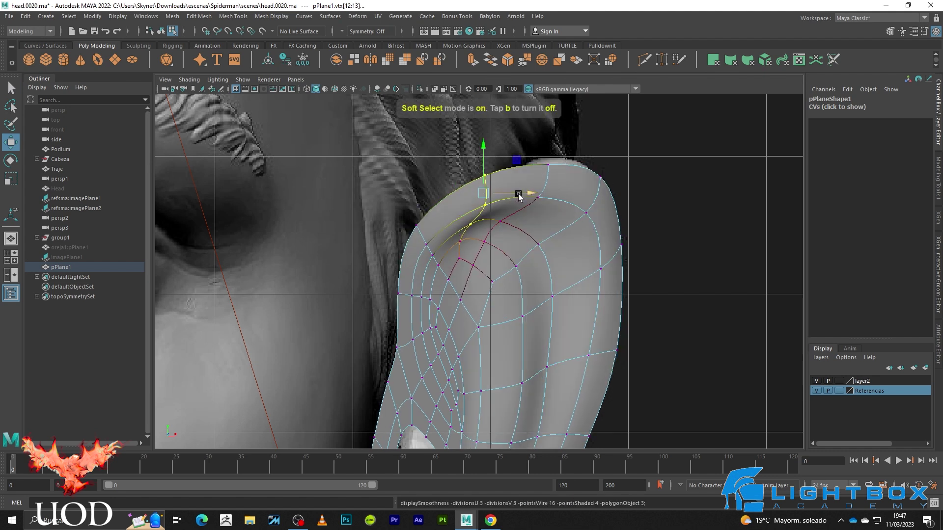
- Select the vertices along the ear's top edge, checking wireframe and smoothed views
left_click(554, 167)
key("4")
left_click(564, 166)
key("5")
key("1")
key("3")
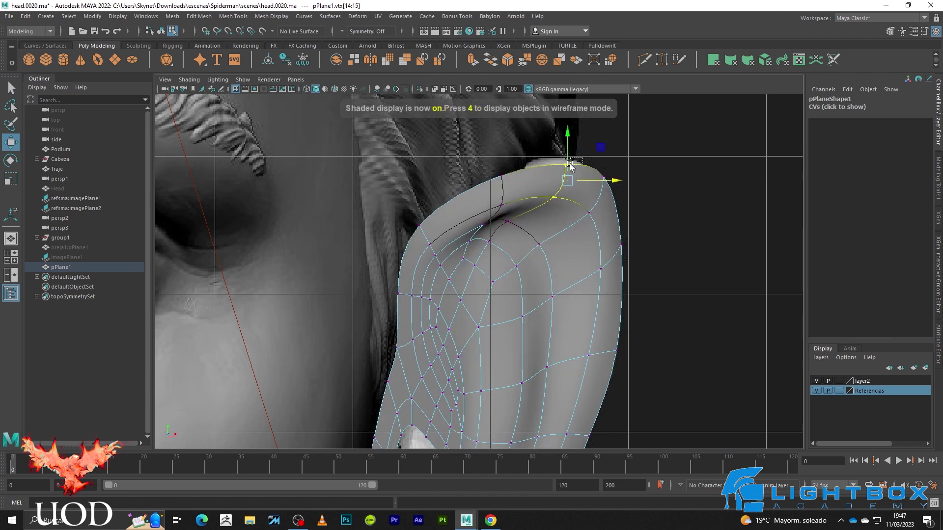
- Leave vertex mode, frame and orbit the whole head, and select pPlane1 in four-view layout
key("F8")
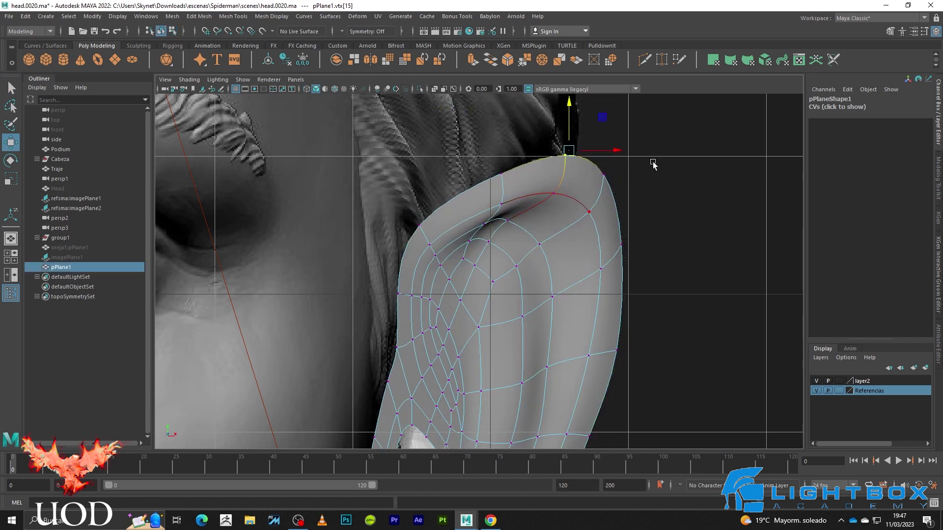
left_click(619, 221)
key("q")
key("f")
mouse_move(617, 185)
left_mouse_down("alt")
mouse_move(568, 226)
mouse_move(488, 245)
mouse_move(539, 259)
left_mouse_up("alt")
left_click(555, 308)
key("space")
key("space")
- Pull a vertex on the ear mesh's front helix rim to the left
scroll(503, 290, "up", 5)
scroll(552, 255, "up", 3)
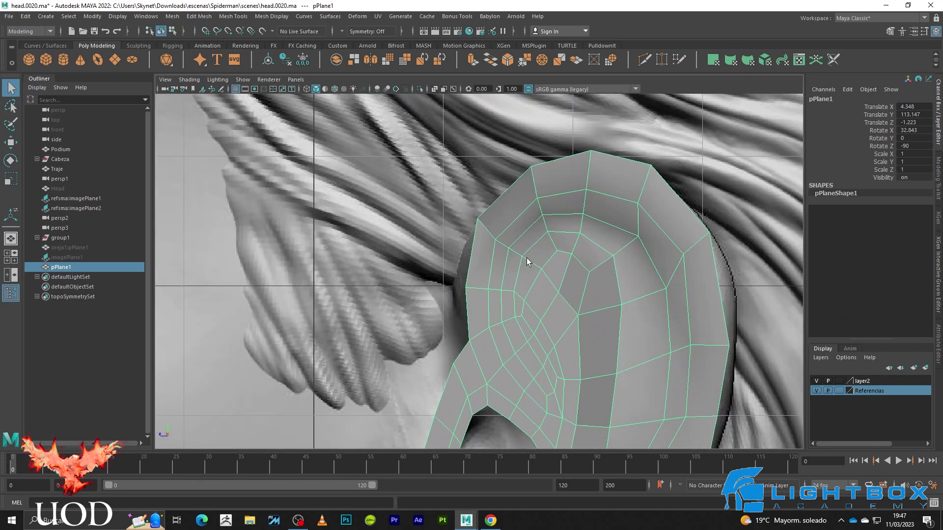
key("4")
key("F9")
left_click(464, 287)
key("w")
key("5")
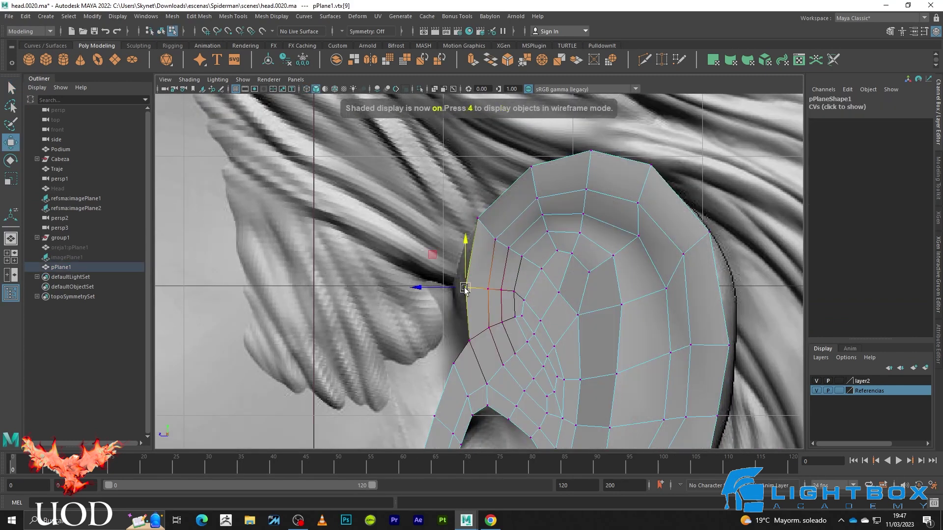
left_click_drag(465, 289, 451, 288)
- With X-ray on, move an inner rim vertex left to tuck the helix edge inward
key("alt+x")
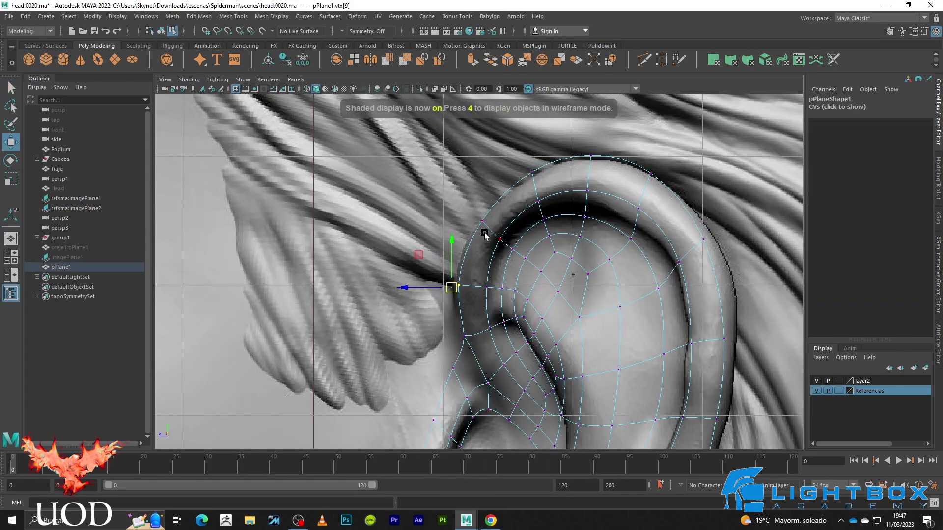
key("5")
left_click(481, 289)
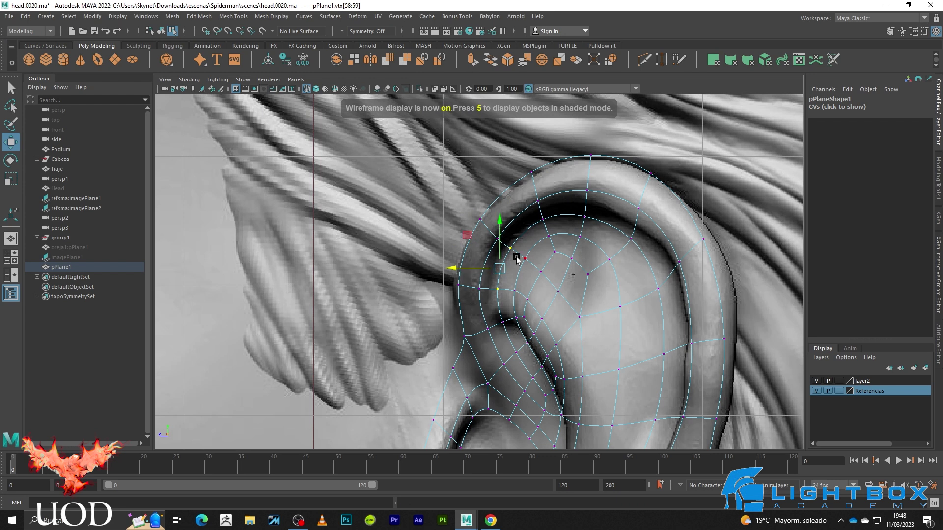
key("5")
key("f")
scroll(589, 272, "down", 4)
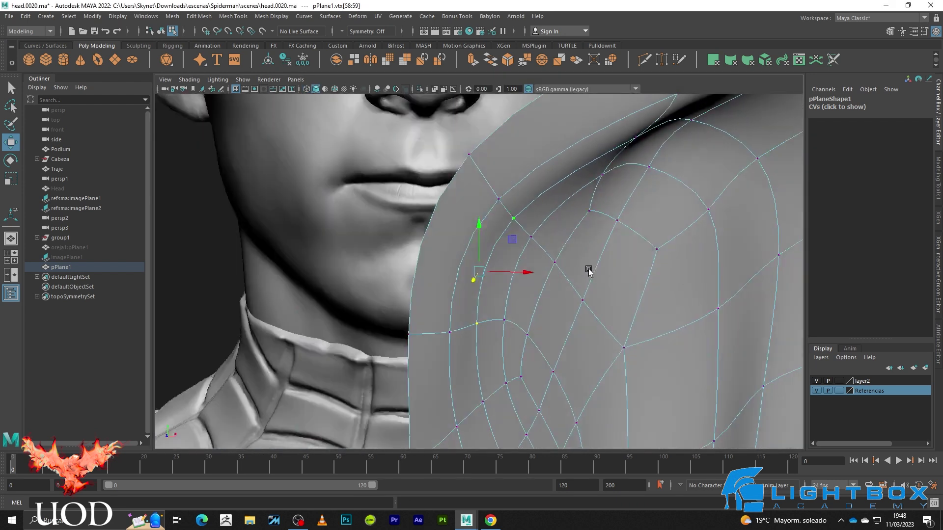
scroll(589, 272, "down", 2)
left_click_drag(529, 272, 511, 272)
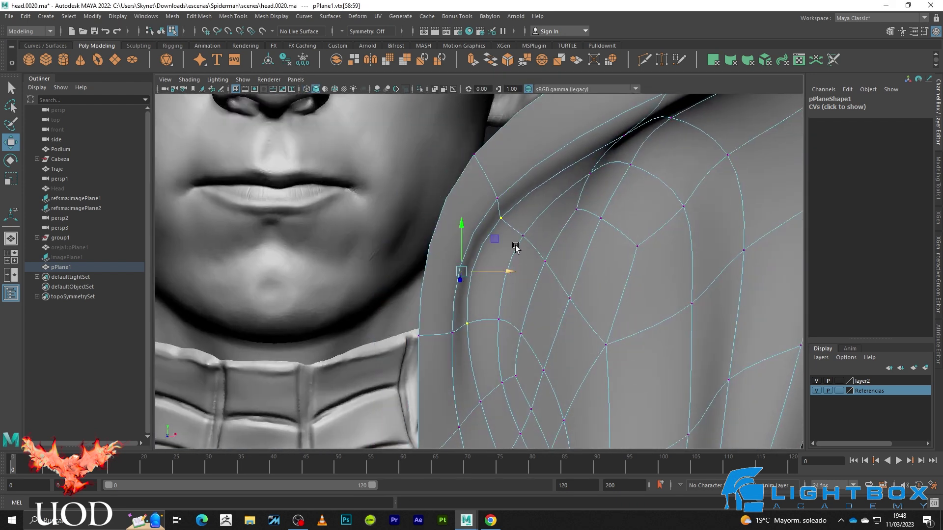
- Shift two rim vertices together, then raise an outer rim vertex up and outward
left_click(500, 318, "shift")
key("w")
mouse_move(543, 273)
left_mouse_down()
mouse_move(530, 276)
mouse_move(558, 284)
mouse_move(573, 257)
mouse_move(553, 225)
mouse_move(532, 258)
mouse_move(542, 241)
left_mouse_up()
left_click(540, 273)
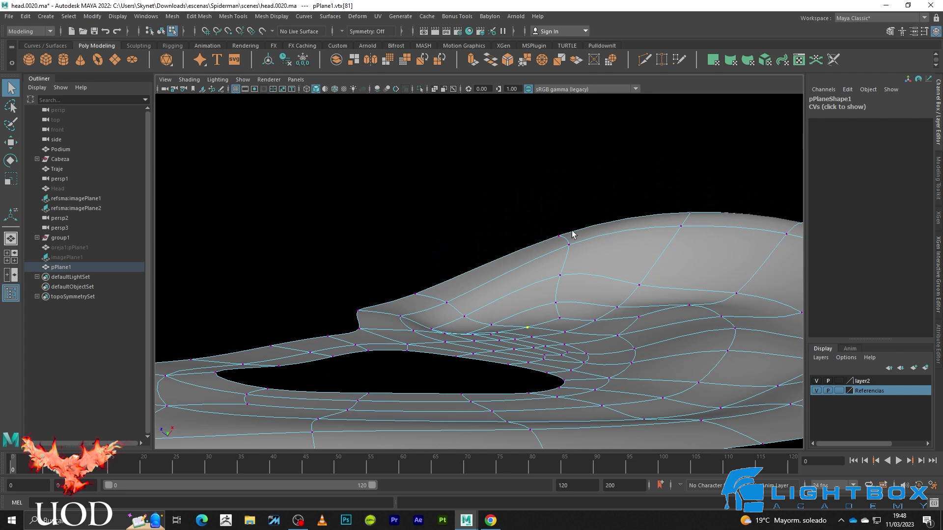
key("1")
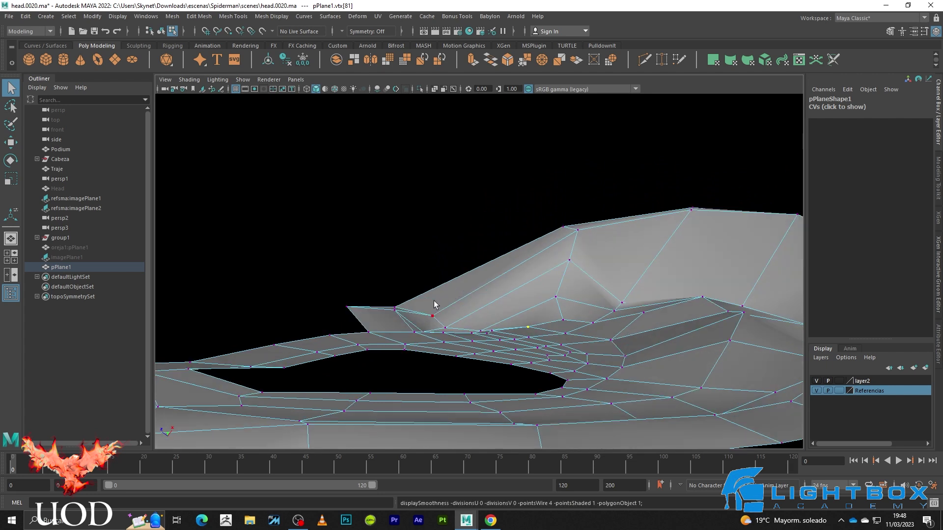
key("3")
mouse_move(428, 283)
left_mouse_down()
mouse_move(447, 251)
mouse_move(374, 252)
mouse_move(437, 235)
left_mouse_up()
- Nudge a top rim vertex down and right, checking the cage without smooth preview
left_click(560, 269)
key("1")
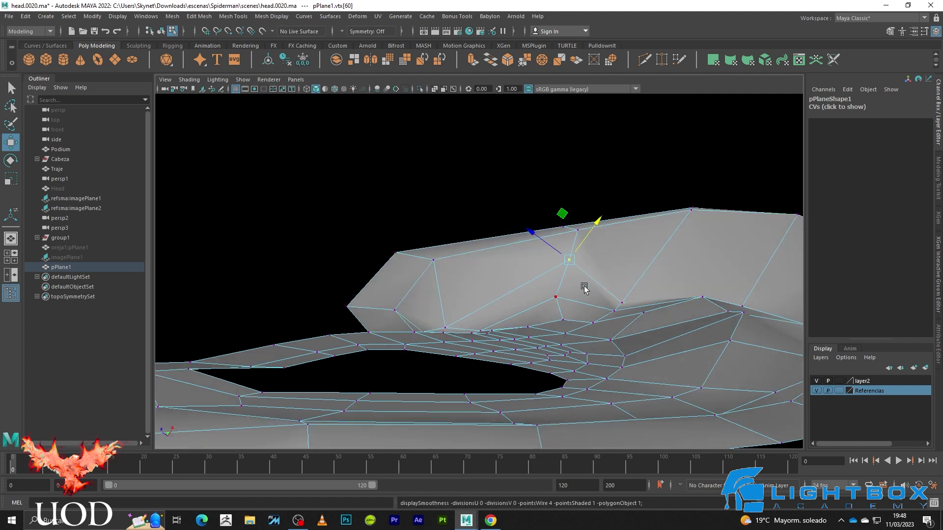
left_click_drag(565, 261, 570, 262)
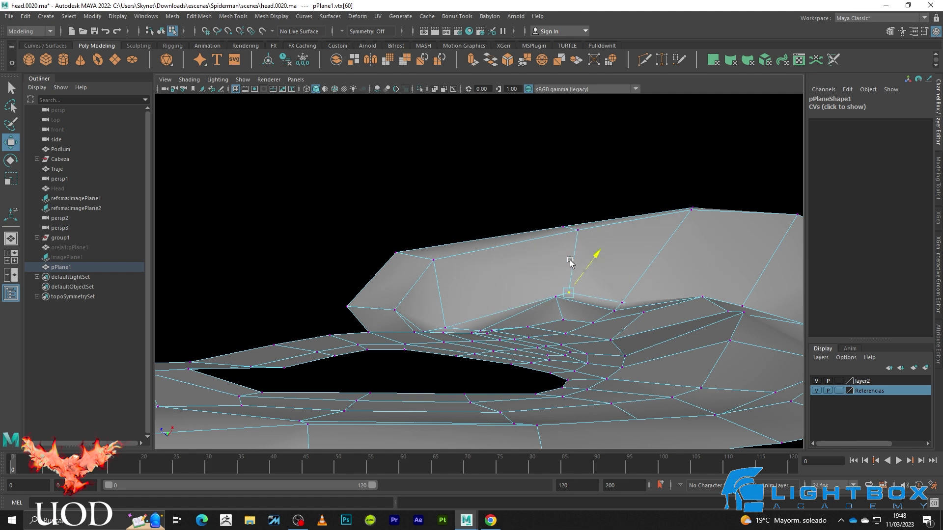
key("3")
left_click(562, 300)
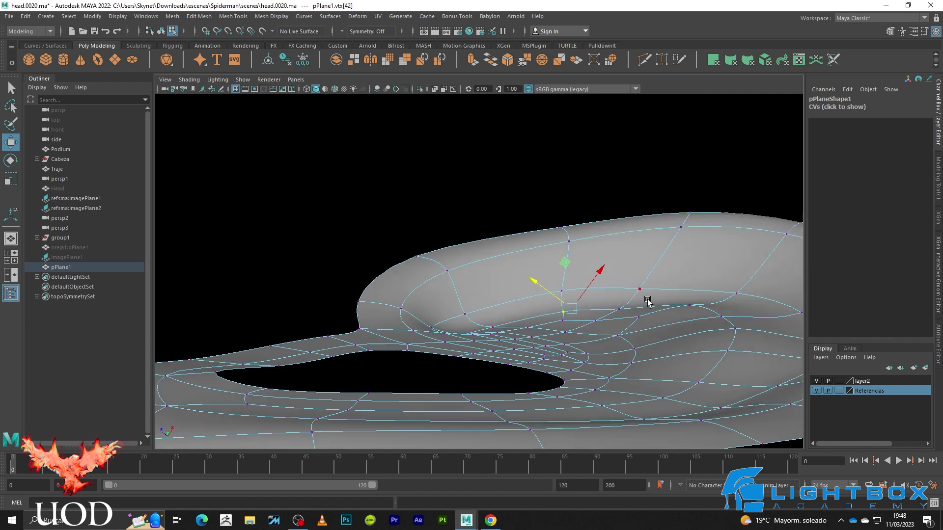
key("1")
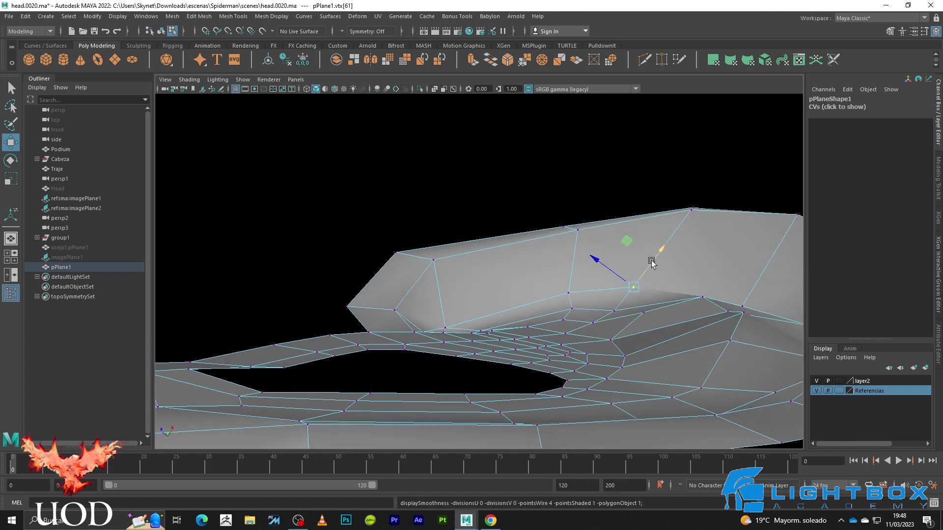
key("4")
key("5")
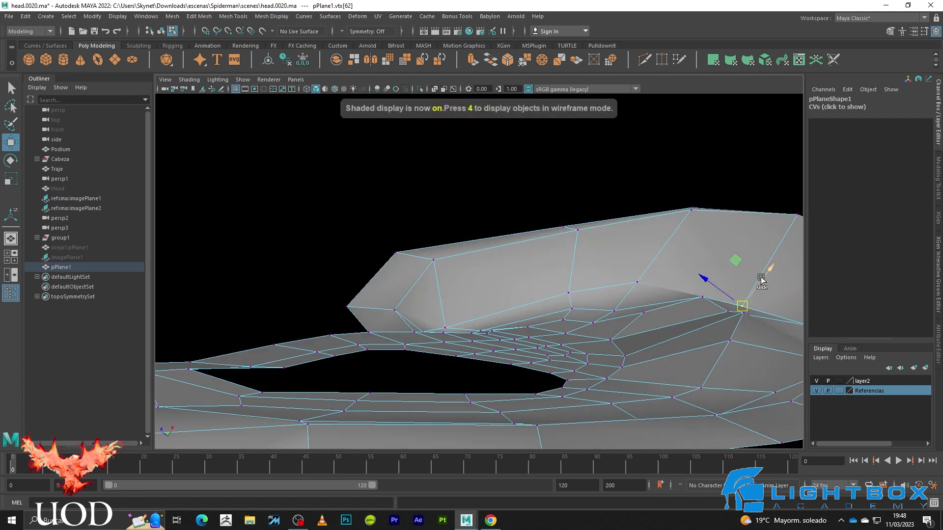
right_click_drag(631, 250, 703, 170)
- Orbit front-on to the head, select the ear mesh pPlane1 and centre it
left_click(611, 185)
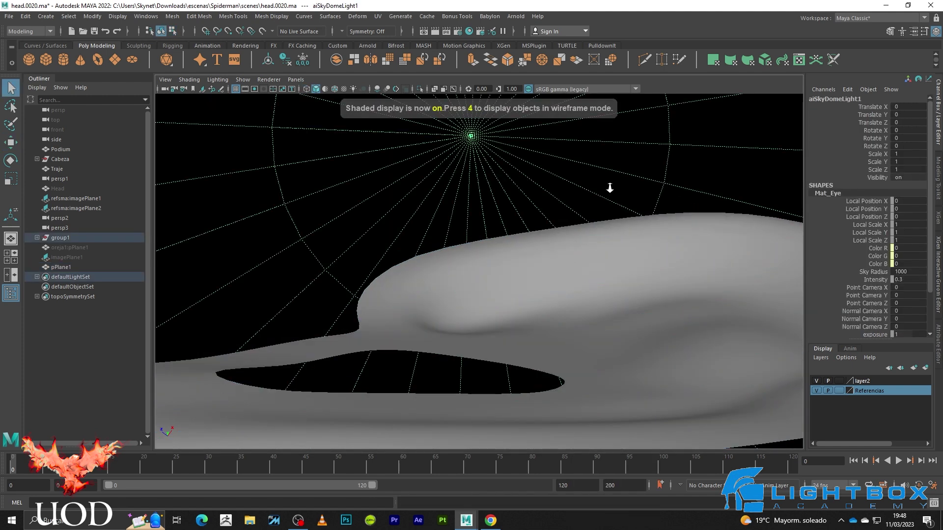
scroll(631, 270, "down", 5)
scroll(656, 332, "up", 3)
left_click_drag(655, 332, 550, 338, "alt")
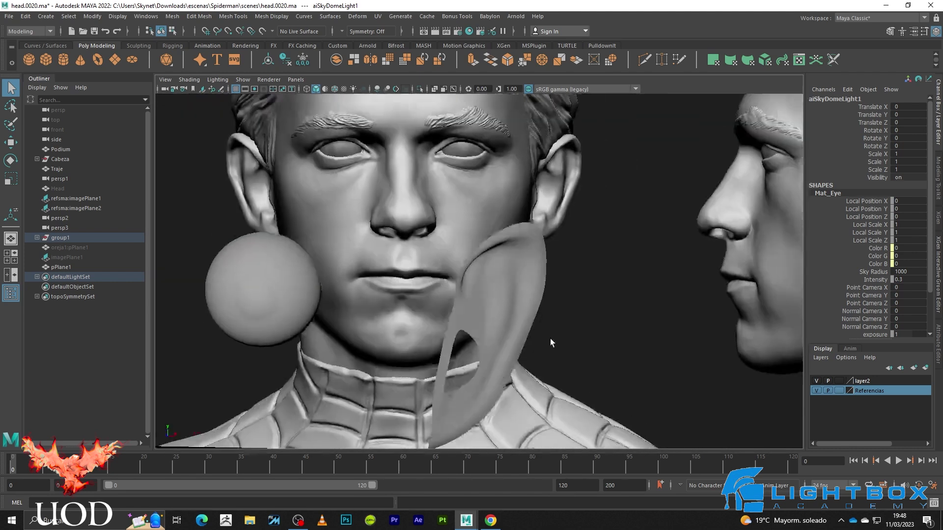
left_click(582, 321)
key("space")
key("space")
scroll(479, 303, "up", 3)
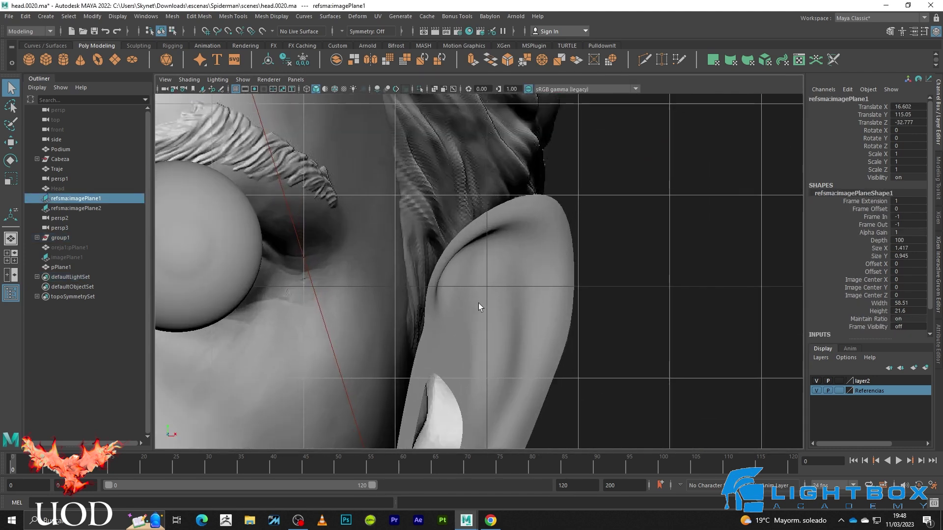
scroll(491, 288, "up", 3)
key("4")
key("5")
left_click(566, 277)
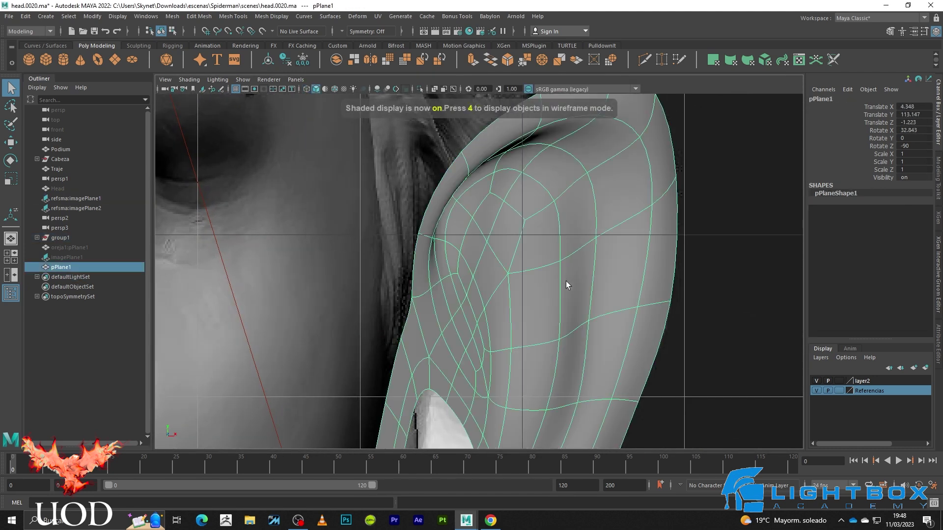
middle_click_drag(566, 281, 513, 282, "alt")
key("4")
- Select a mid-ear vertex and compare cage, smoothed, wireframe and X-ray views against the sculpt
key("F9")
left_click(508, 268)
key("w")
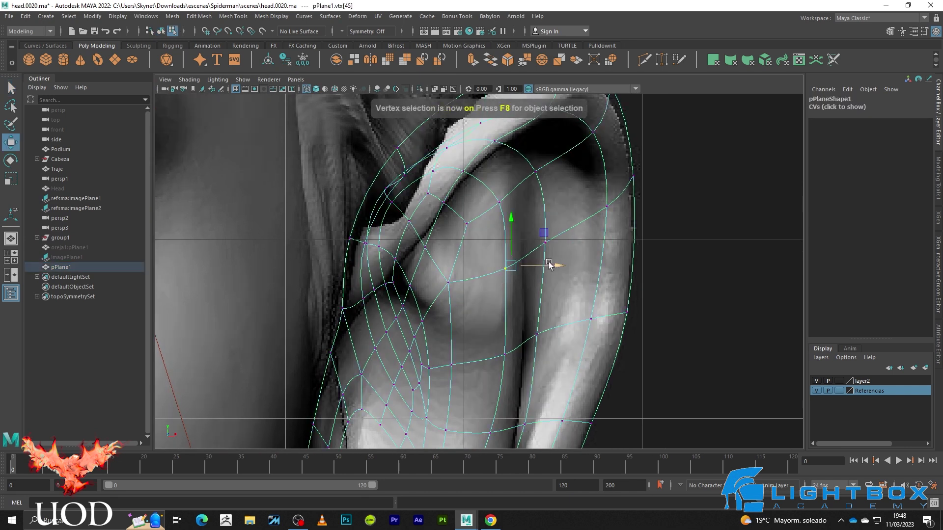
key("5")
key("4")
key("5")
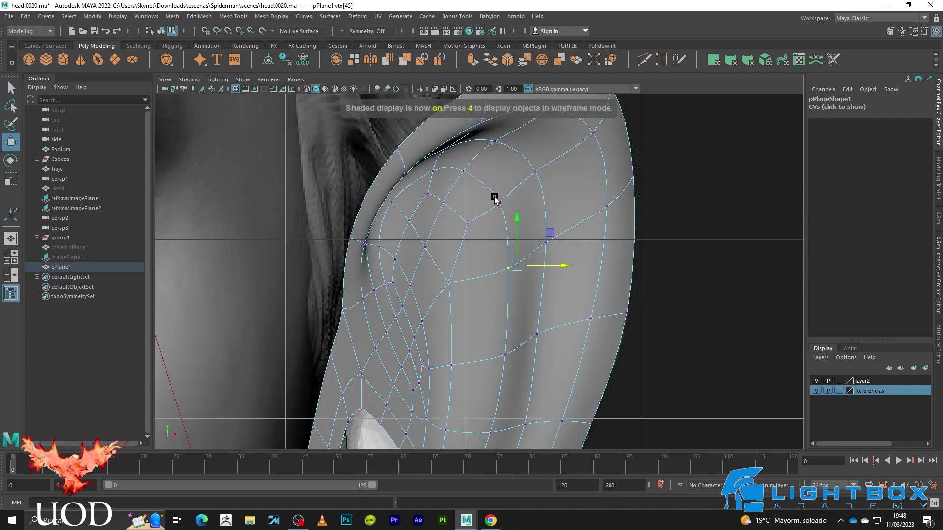
key("1")
key("3")
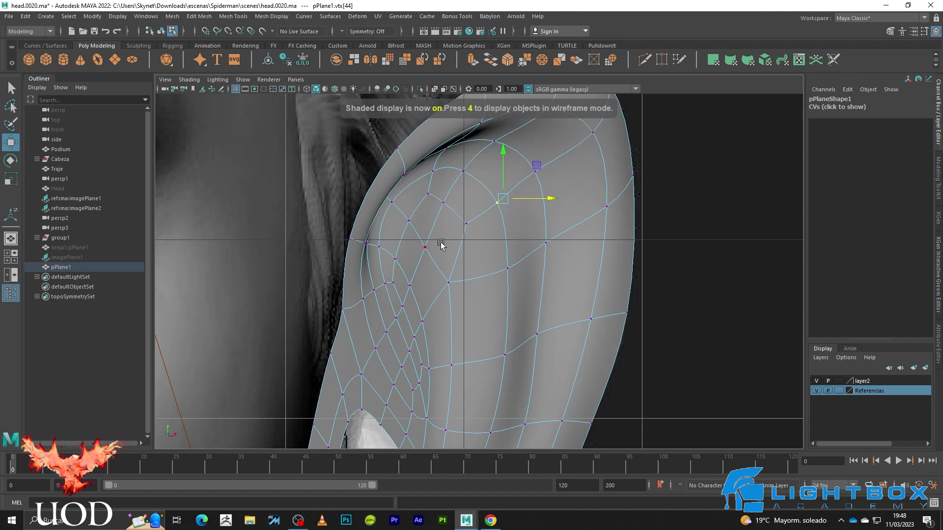
key("4")
key("5")
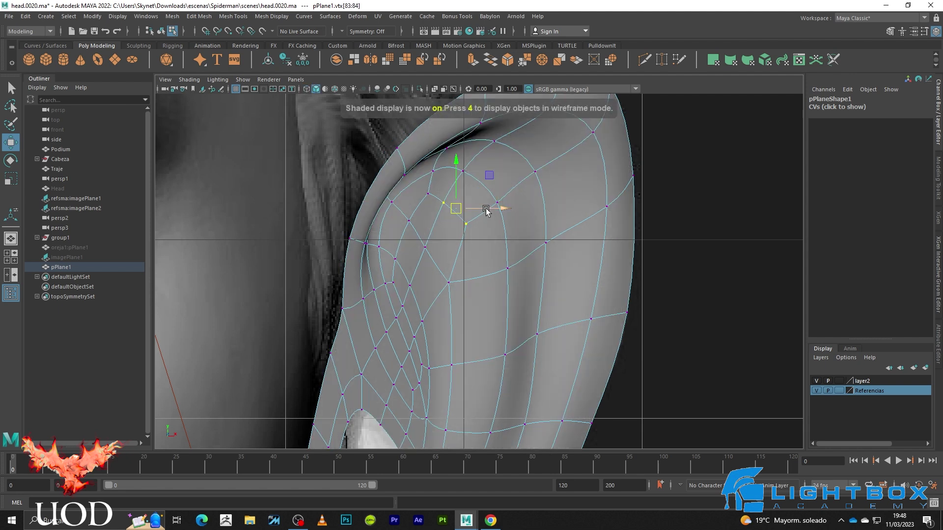
key("alt+x")
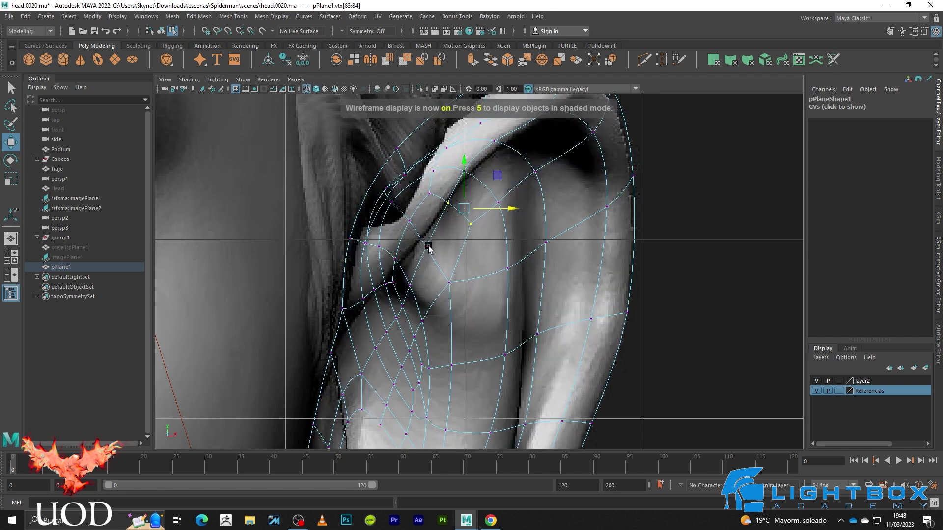
key("1")
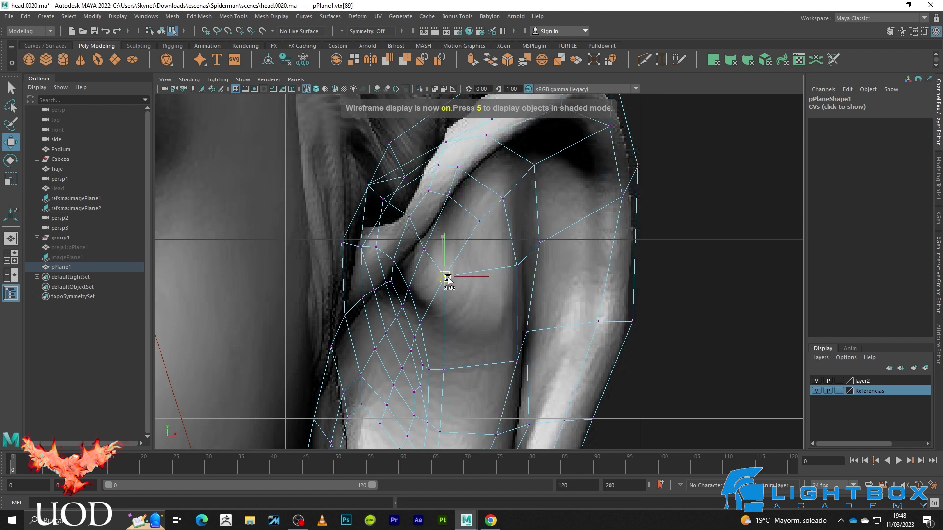
- Pick vertices along the ear's inner fold, then return to the single perspective view
left_click(424, 249)
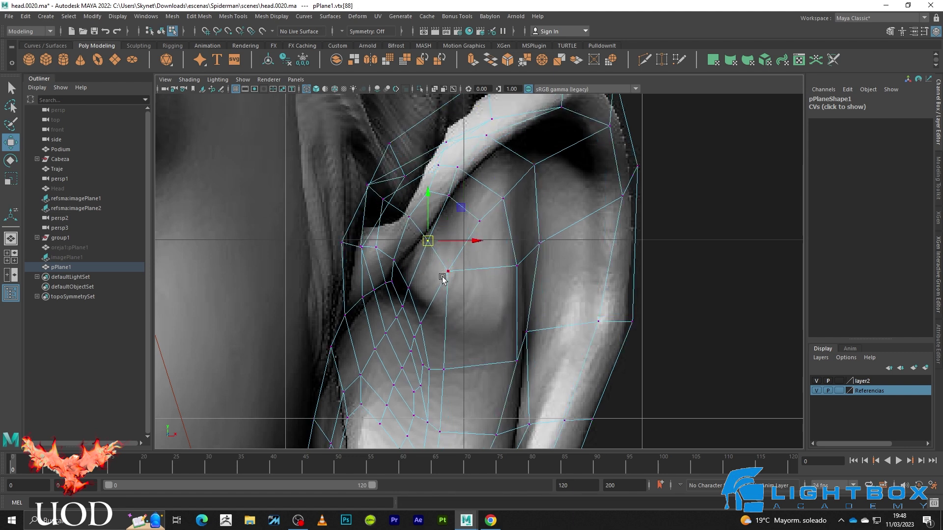
key("5")
key("3")
left_click(425, 241)
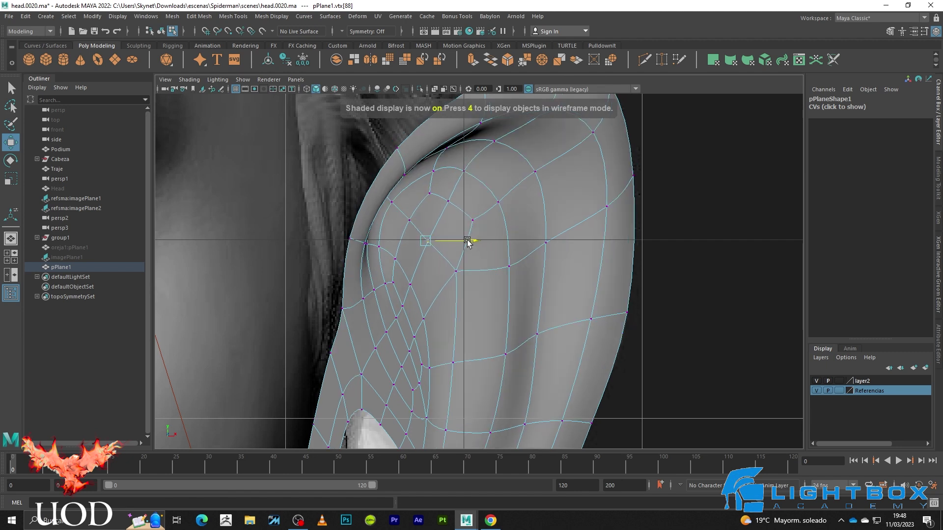
key("1")
left_click(455, 268)
key("3")
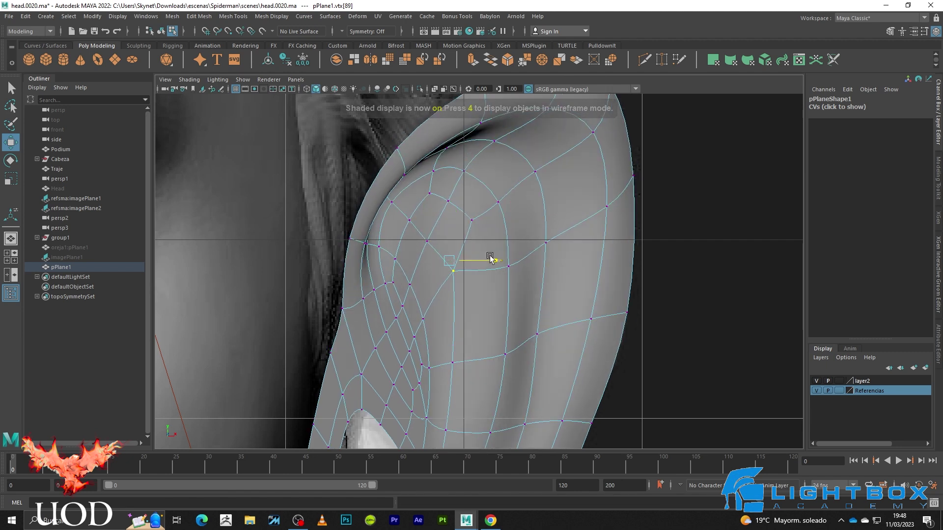
right_click_drag(463, 231, 589, 198)
key("q")
key("space")
key("space")
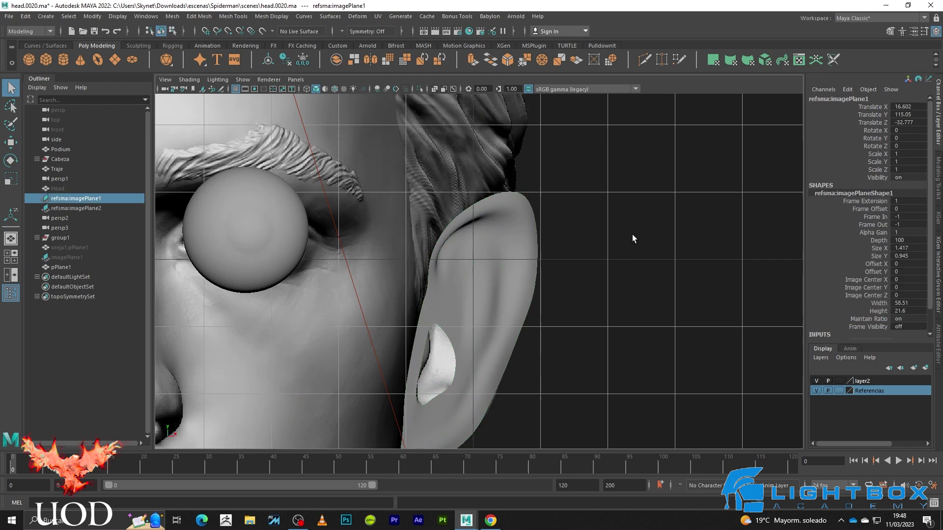
key("space")
key("space")
- Frame the ear mesh and select an edge inside the concha
left_click_drag(591, 227, 607, 240, "alt")
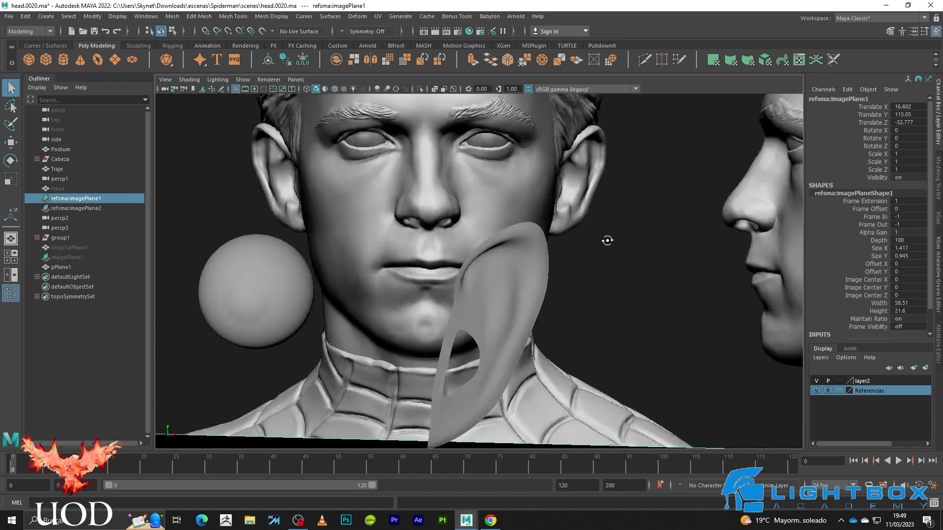
left_click(516, 288)
key("f")
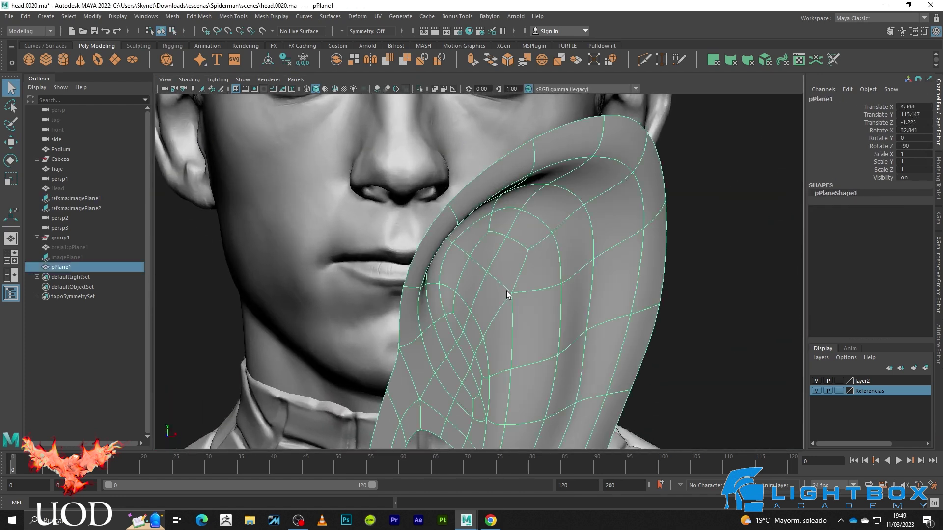
key("F10")
left_click(473, 309)
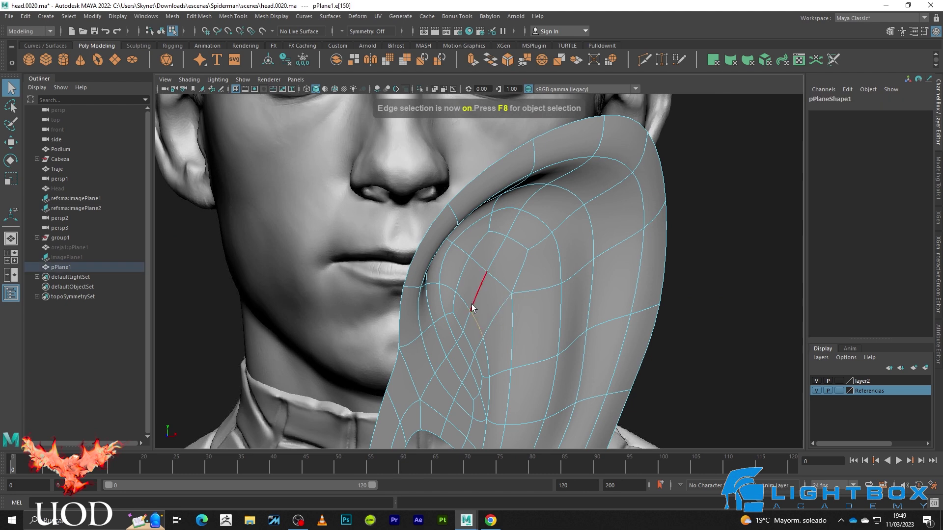
left_click_drag(373, 294, 445, 281, "alt")
key("4")
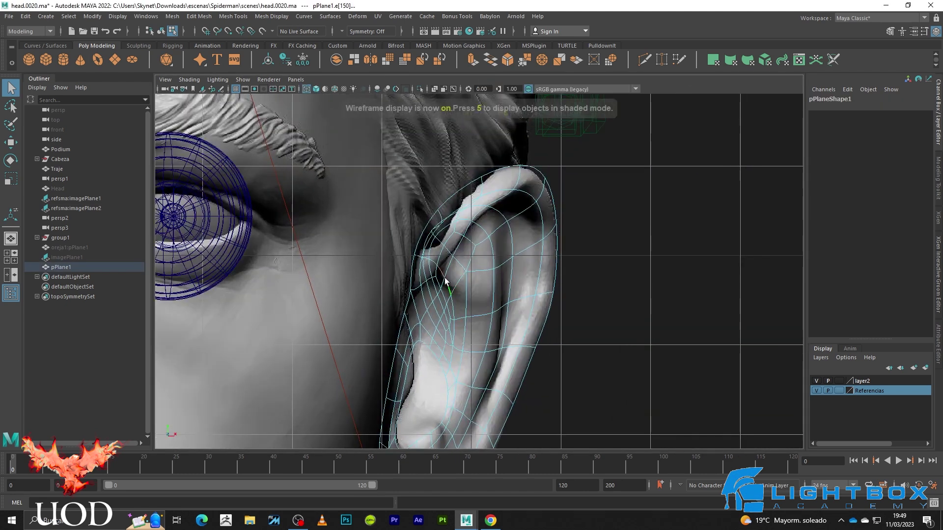
scroll(445, 280, "up", 5)
key("5")
key("w")
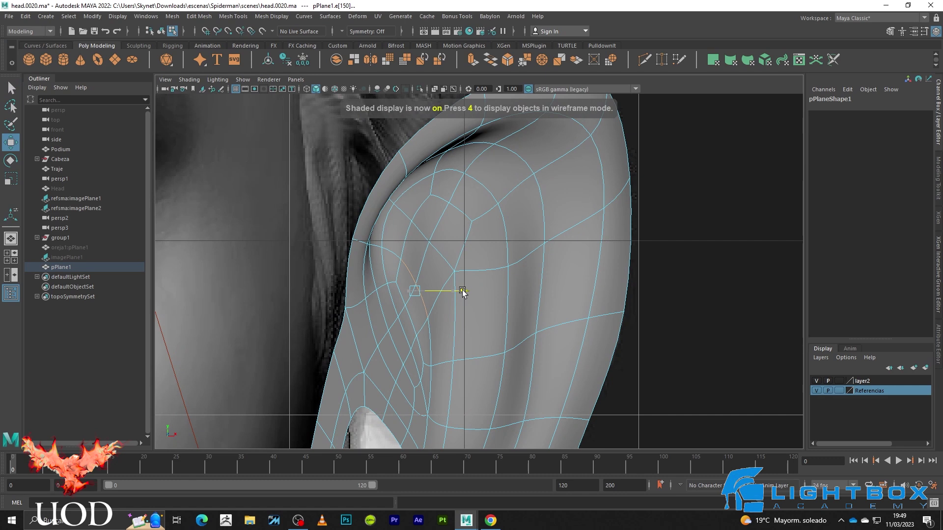
- Select the vertices along the concha fold, viewing the sculpt through the mesh
mouse_move(459, 290)
left_mouse_down("alt")
mouse_move(457, 266)
mouse_move(446, 279)
left_mouse_up("alt")
key("4")
key("5")
key("1")
key("q")
key("4")
key("F9")
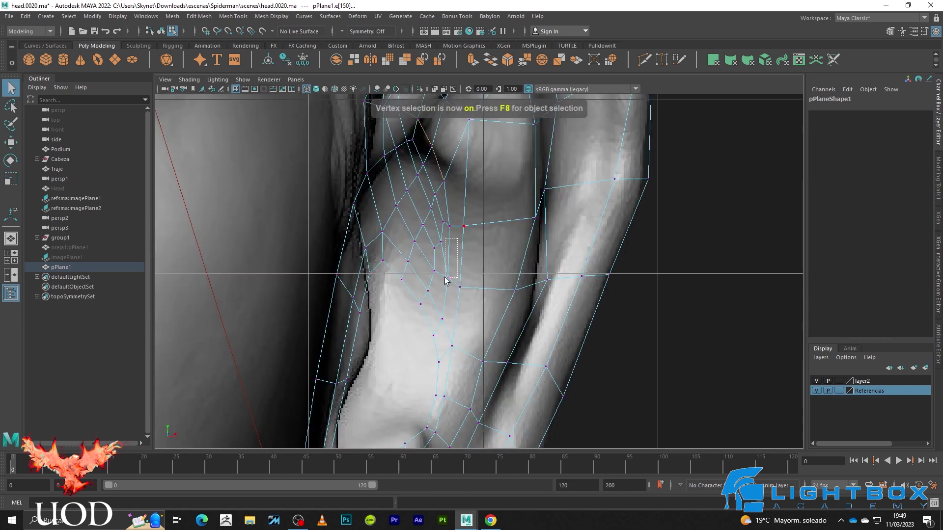
left_click_drag(405, 362, 405, 362)
left_click_drag(466, 363, 519, 290, "alt")
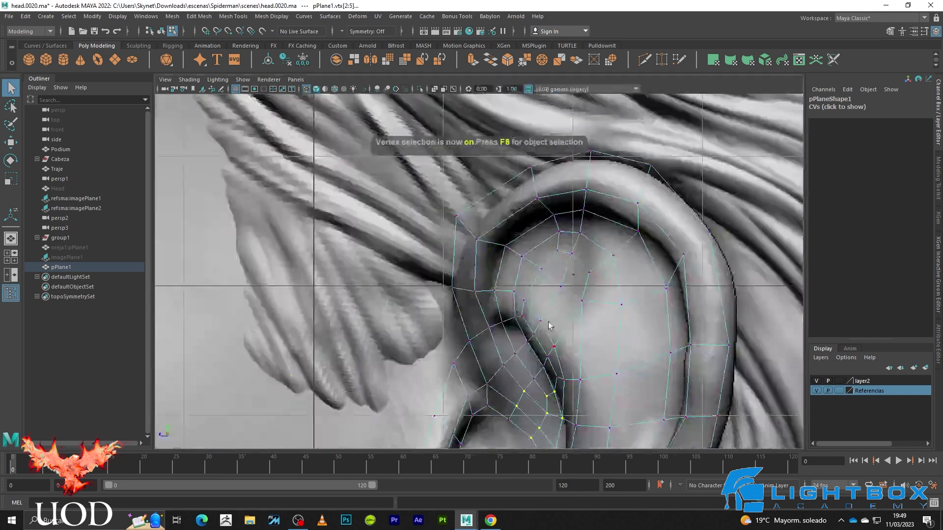
key("4")
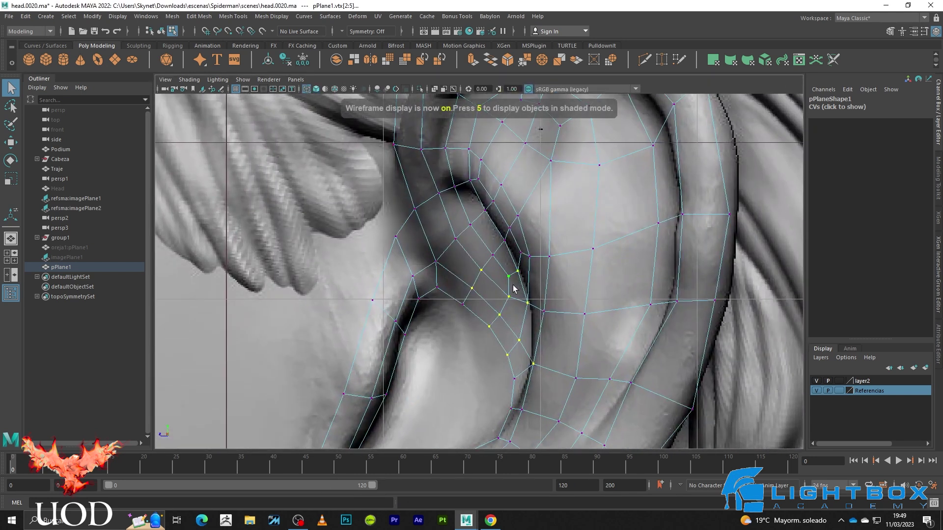
scroll(527, 281, "up", 1)
left_click(505, 323, "shift")
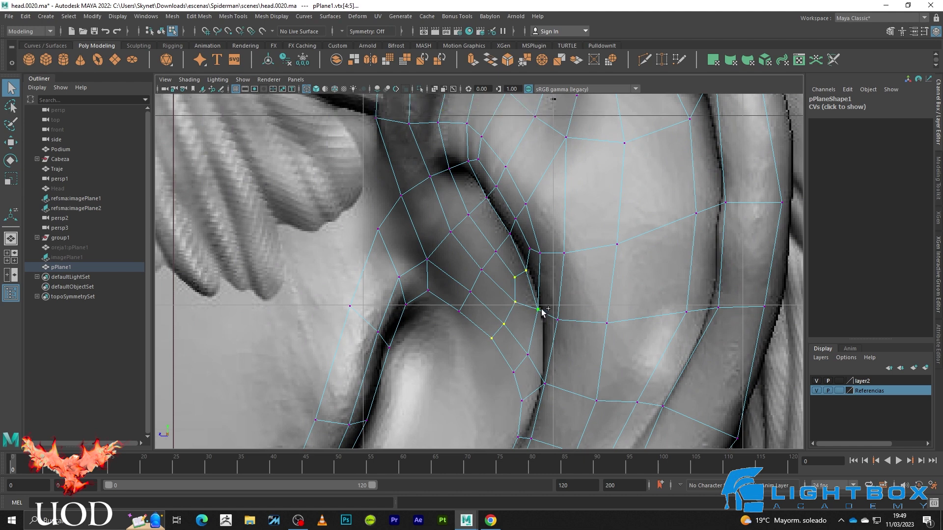
- With Soft Select on, push the concha fold vertices inward and further left
left_click_drag(481, 367, 385, 334, "alt")
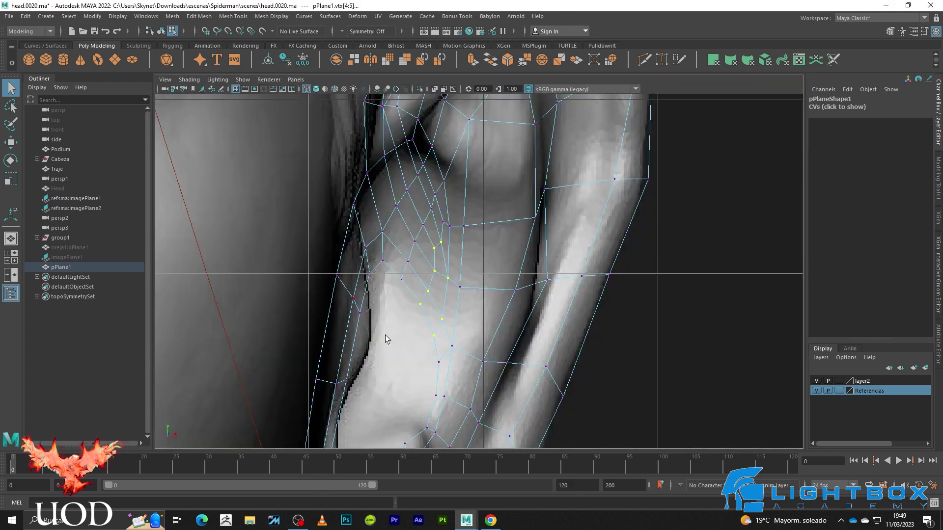
middle_click_drag(462, 310, 489, 270, "alt")
key("w")
key("5")
key("ctrl+z")
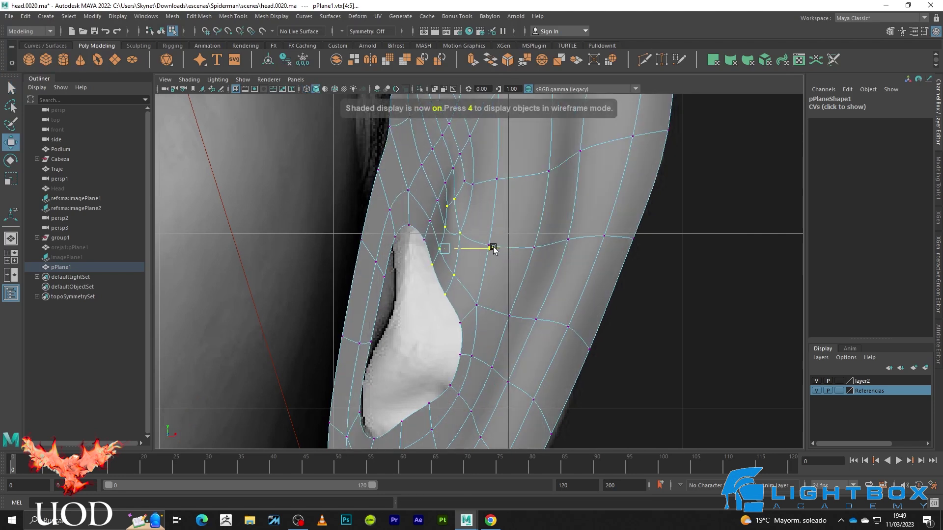
key("b")
mouse_move(505, 255)
left_mouse_down()
mouse_move(482, 247)
mouse_move(453, 281)
left_mouse_up()
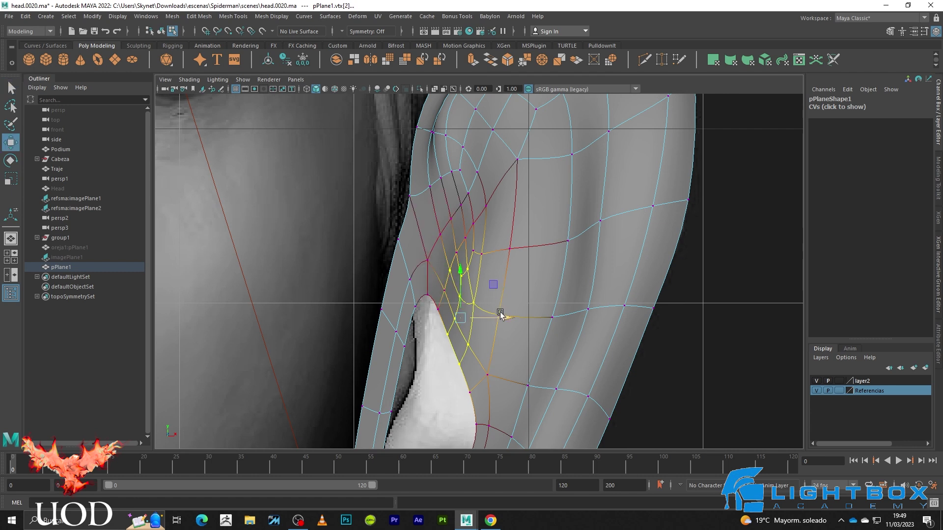
left_click_drag(500, 314, 493, 315)
key("4")
key("5")
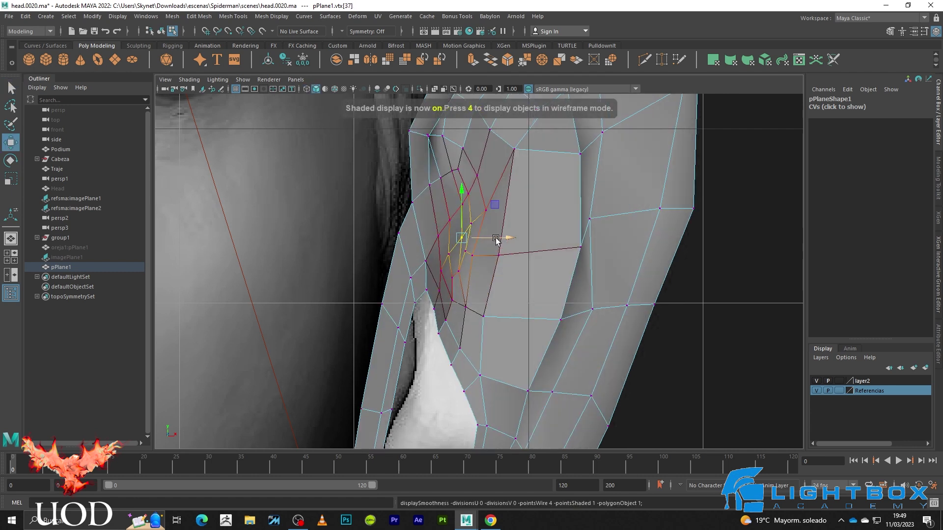
- Nudge an upper fold vertex right onto the sculpted antihelix ridge
left_click(463, 195)
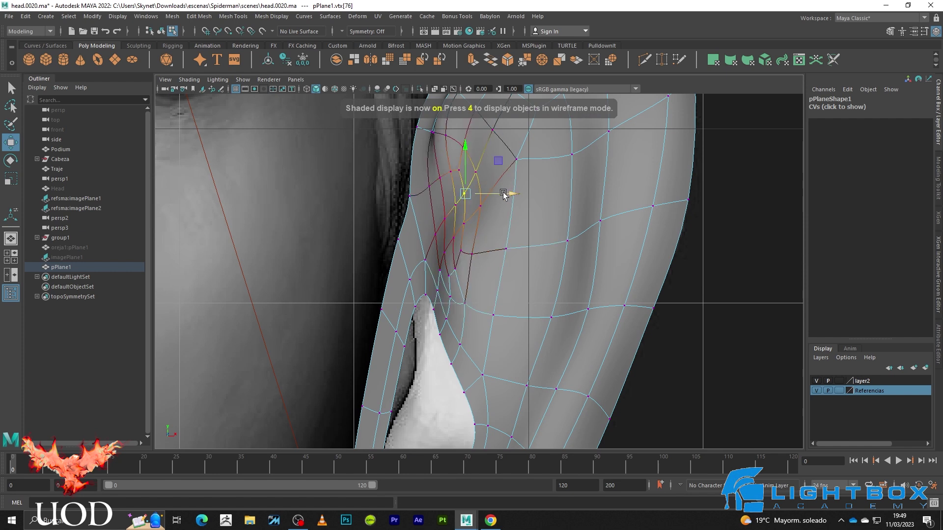
key("4")
key("5")
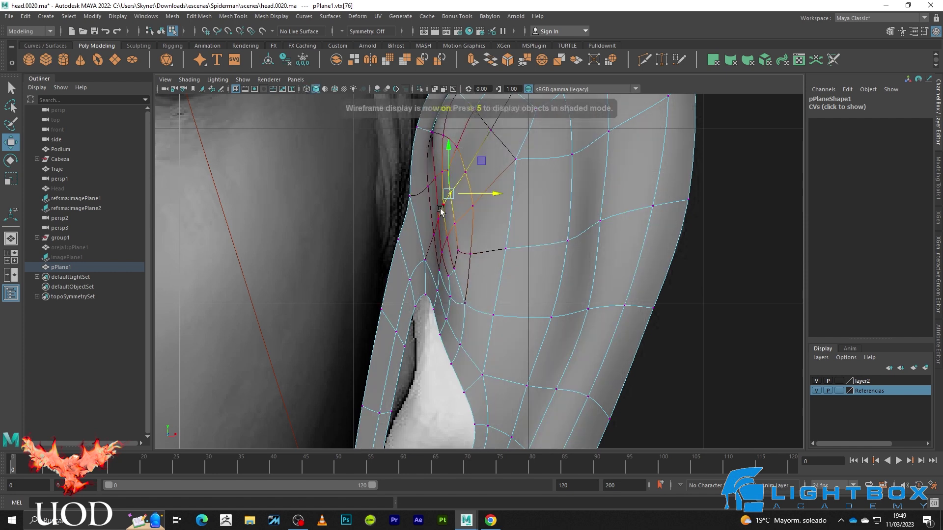
scroll(438, 203, "down", 3)
scroll(460, 263, "up", 5)
key("4")
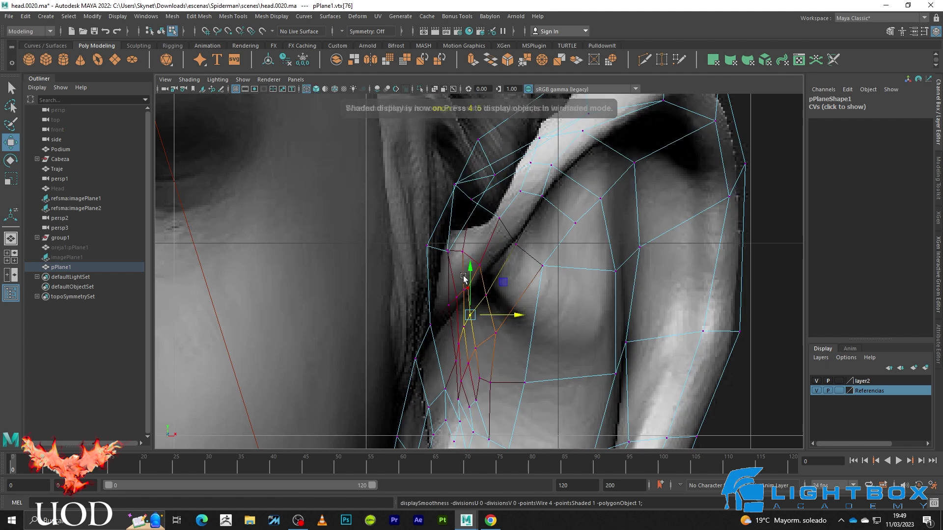
key("q")
left_click(448, 251)
key("w")
key("5")
left_click_drag(491, 250, 510, 260)
- Slide a vertex near the top of the helix rim left to follow the sculpted rim
key("4")
key("q")
left_click_drag(488, 193, 554, 200)
key("w")
key("5")
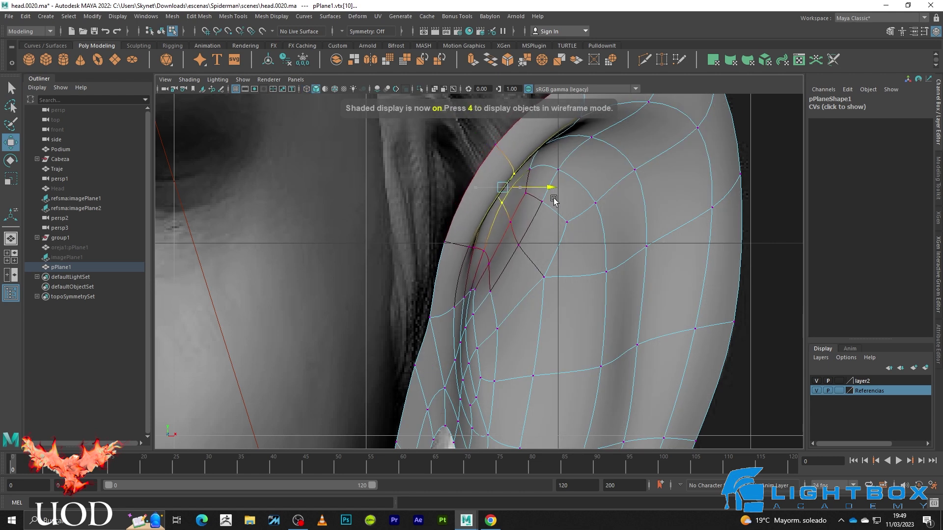
left_click(499, 205)
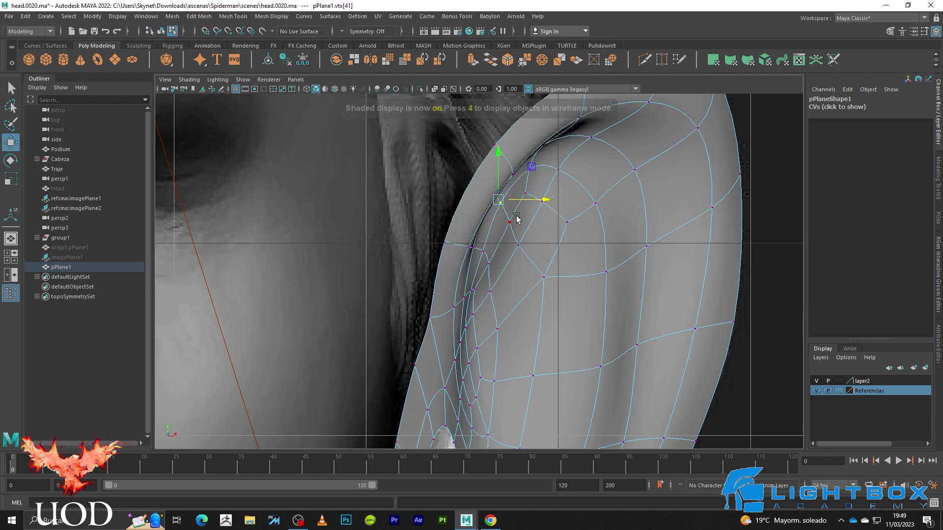
mouse_move(538, 200)
left_mouse_down()
mouse_move(528, 201)
mouse_move(534, 219)
left_mouse_up()
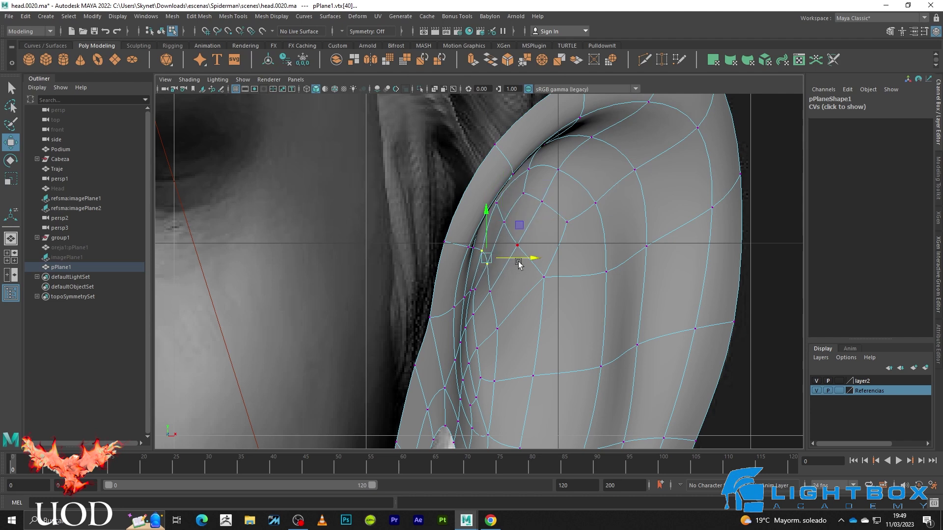
left_click_drag(519, 264, 512, 264)
- Select more rim vertices and try shifting them, undoing the unwanted move
key("q")
key("4")
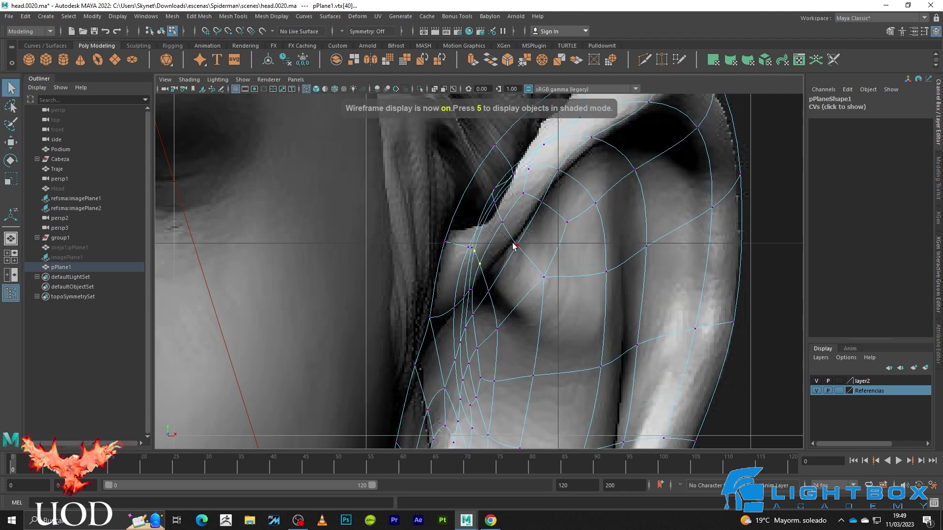
left_click(515, 245)
key("5")
left_click_drag(471, 225, 472, 225)
key("4")
key("w")
key("5")
left_click_drag(539, 200, 552, 204)
key("ctrl+z")
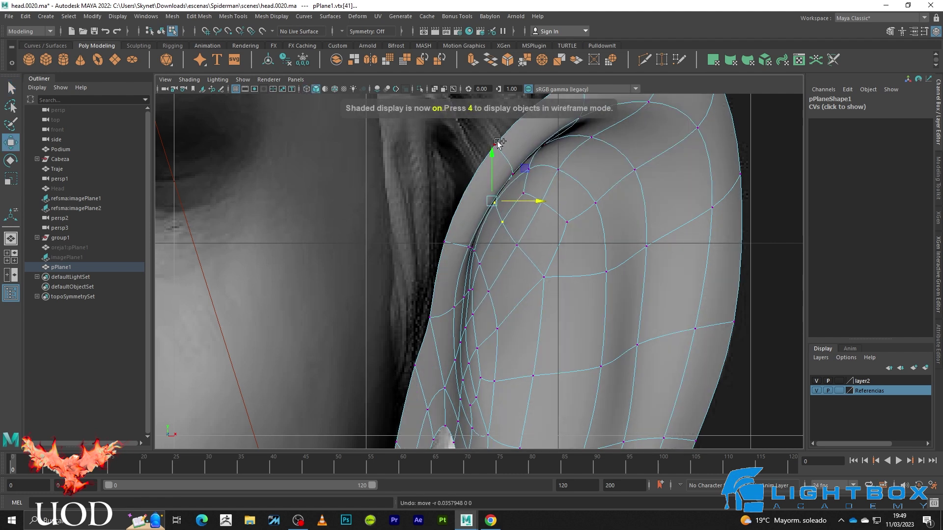
- With soft selection falloff on, push rim vertices right onto the sculpted ear outline
key("q")
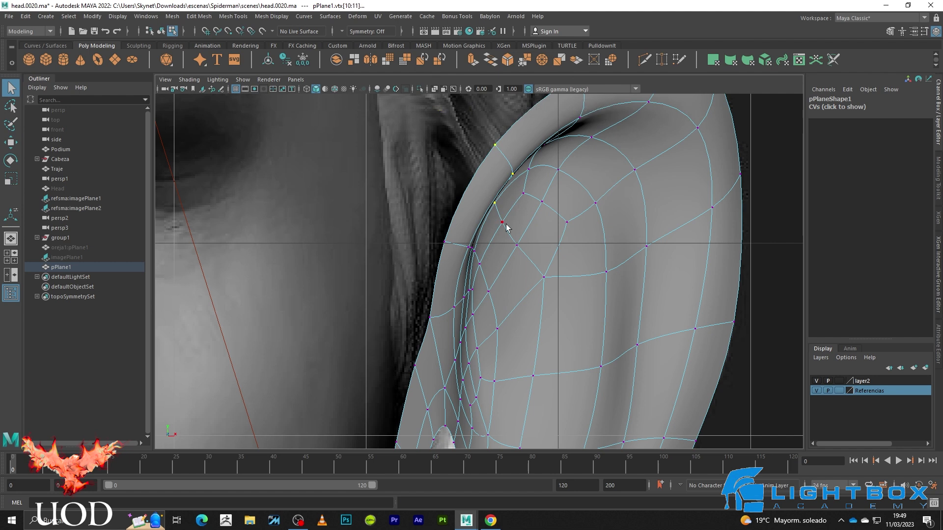
key("b")
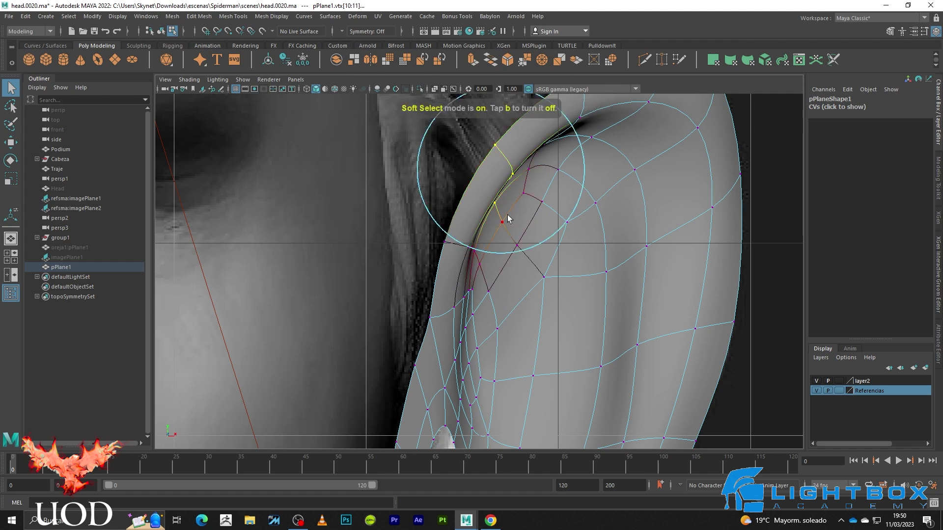
key("w")
key("4")
left_click_drag(539, 176, 566, 176)
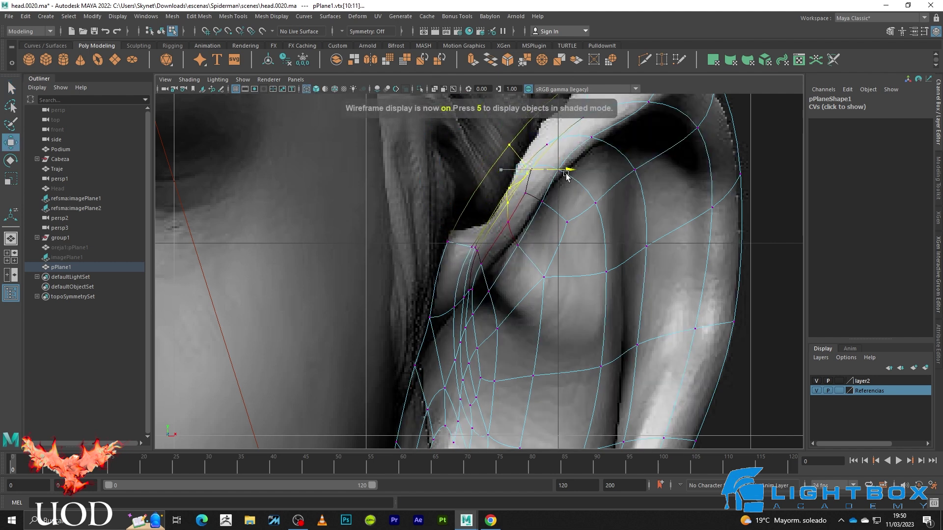
key("5")
left_click(474, 249)
key("4")
mouse_move(500, 252)
left_mouse_down()
mouse_move(515, 253)
mouse_move(503, 238)
left_mouse_up()
key("5")
- Push the next helix rim vertices slightly right against the sculpt
key("q")
key("4")
key("5")
key("w")
left_click_drag(559, 184, 565, 184)
- Pull another rim vertex left onto the ear outline, checking it in wireframe
key("4")
key("q")
key("5")
left_click(535, 174)
key("w")
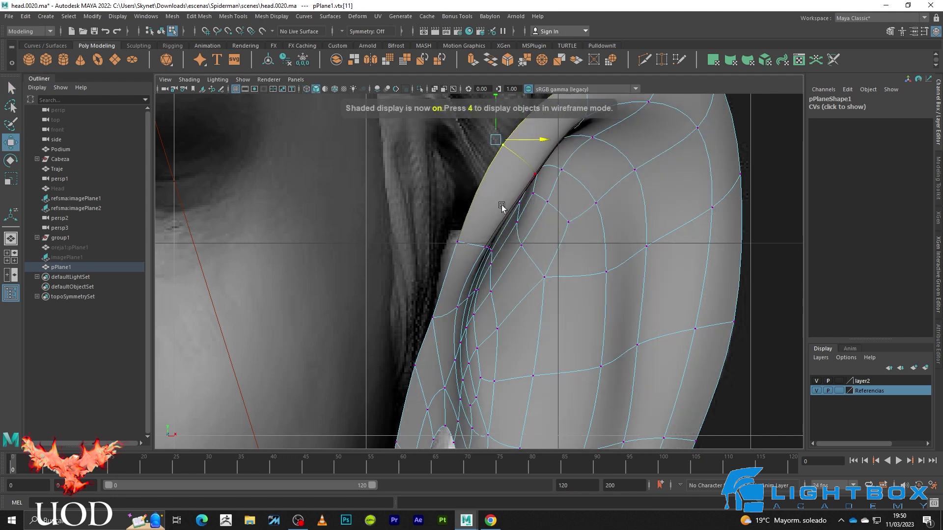
key("4")
left_click(454, 242)
left_click_drag(454, 243, 432, 246)
key("5")
- Return to object mode and frame the front reference image
key("F8")
left_click(431, 246)
key("f")
scroll(641, 224, "up", 5)
- Reselect the ear mesh pPlane1, compare its cage and smooth preview, and enter vertex mode
scroll(496, 273, "up", 5)
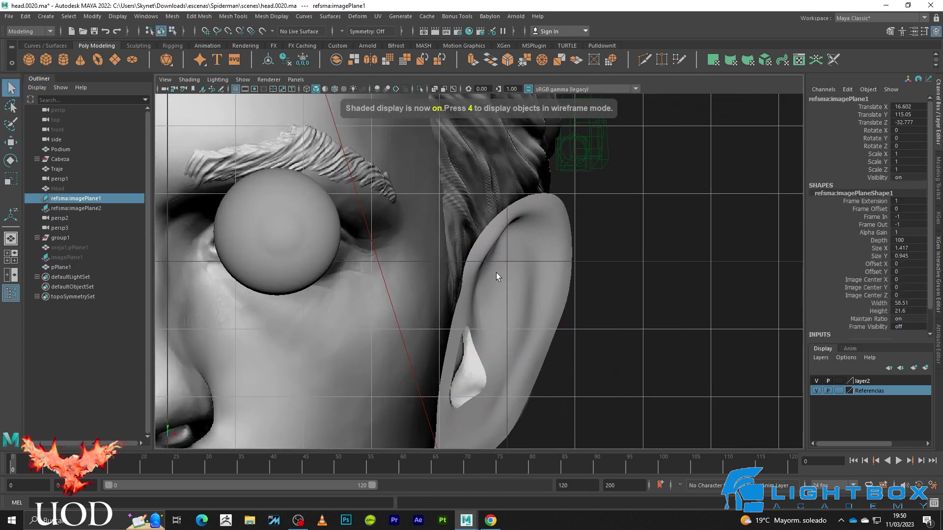
scroll(502, 233, "up", 5)
scroll(510, 231, "up", 3)
scroll(487, 270, "up", 4)
left_click(487, 247)
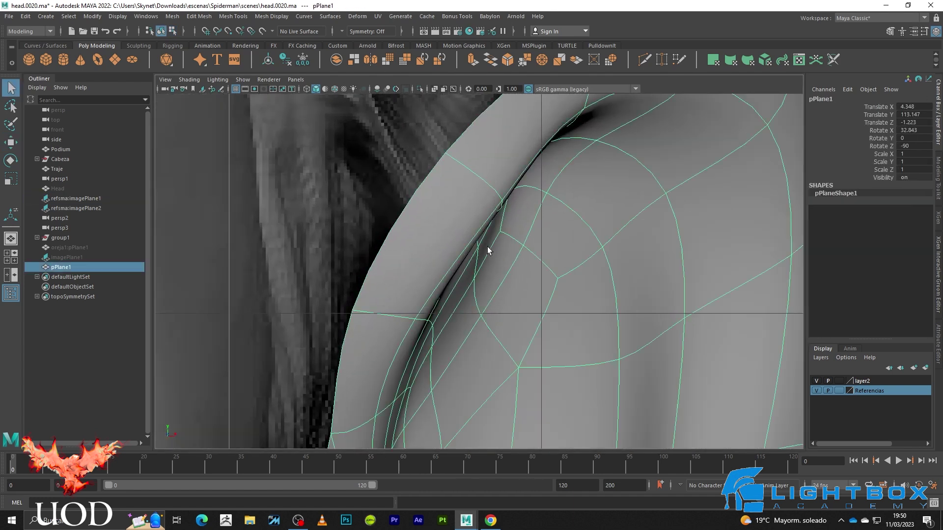
key("4")
key("5")
key("1")
key("4")
key("3")
key("F9")
key("space")
key("space")
- Orbit to the rim's top and raise a crest vertex to round the helix
mouse_move(530, 245)
left_mouse_down("alt")
mouse_move(558, 232)
mouse_move(492, 279)
left_mouse_up("alt")
key("1")
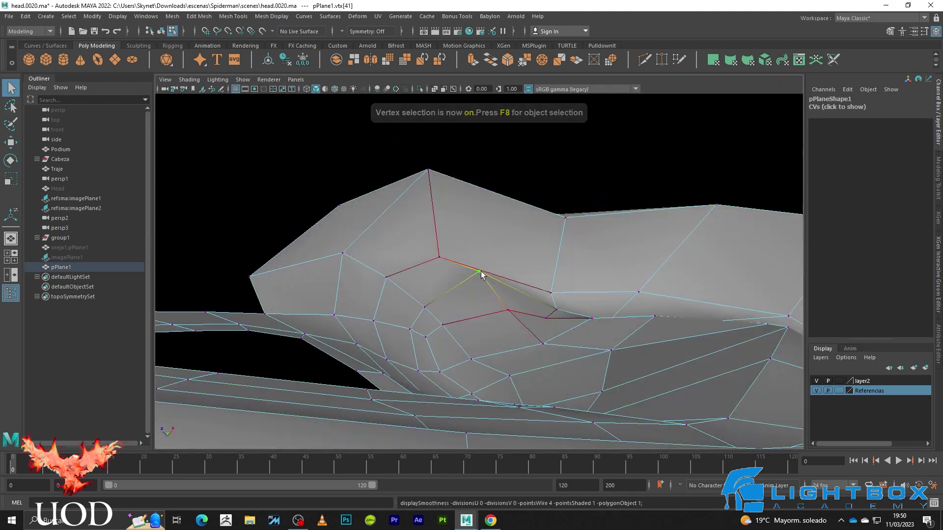
left_click(479, 271)
key("w")
key("3")
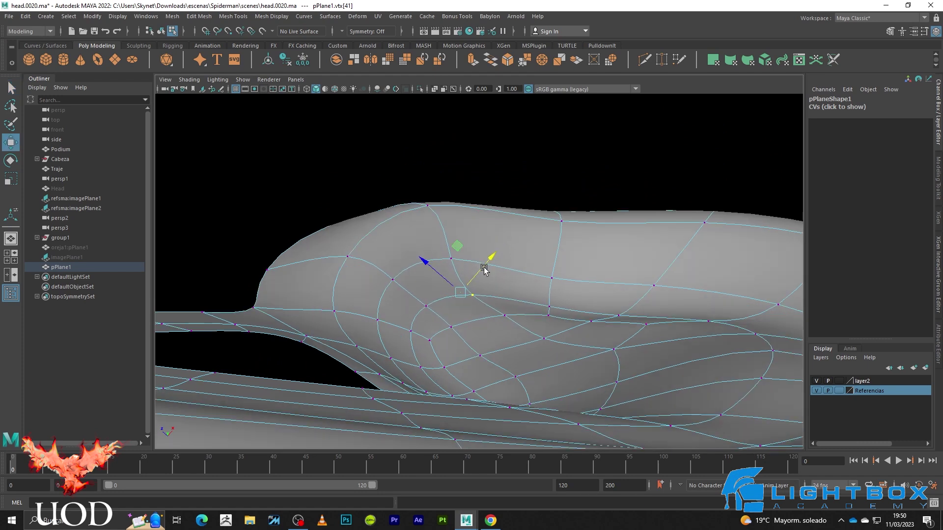
key("1")
key("q")
key("3")
middle_click_drag(575, 282, 587, 241)
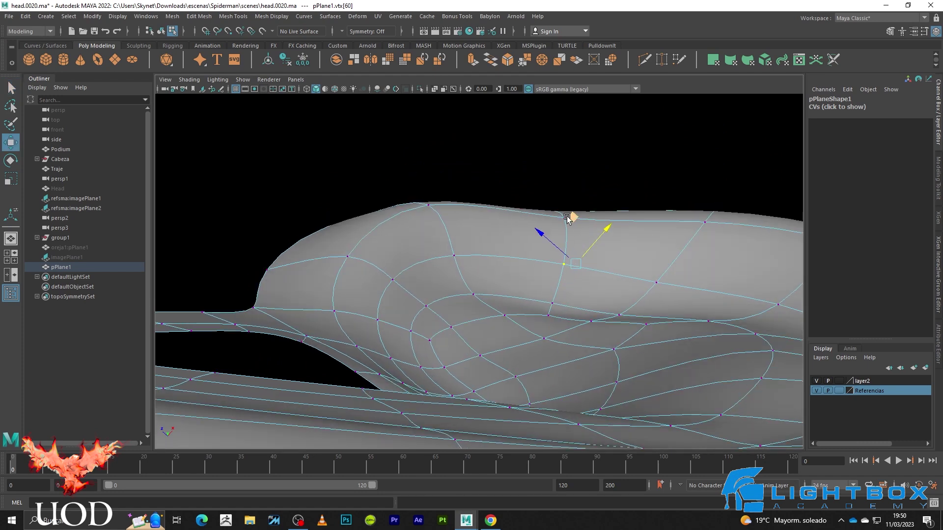
- Lift two more vertices along the top of the helix rim upward
key("4")
left_click_drag(573, 178, 515, 224)
key("5")
middle_click_drag(573, 199, 572, 191)
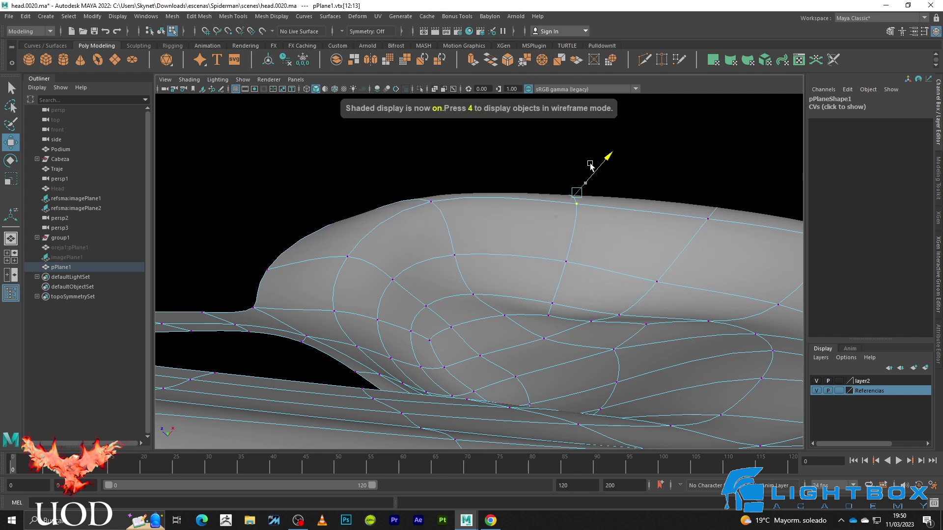
left_click(428, 202)
middle_click_drag(427, 204, 430, 167)
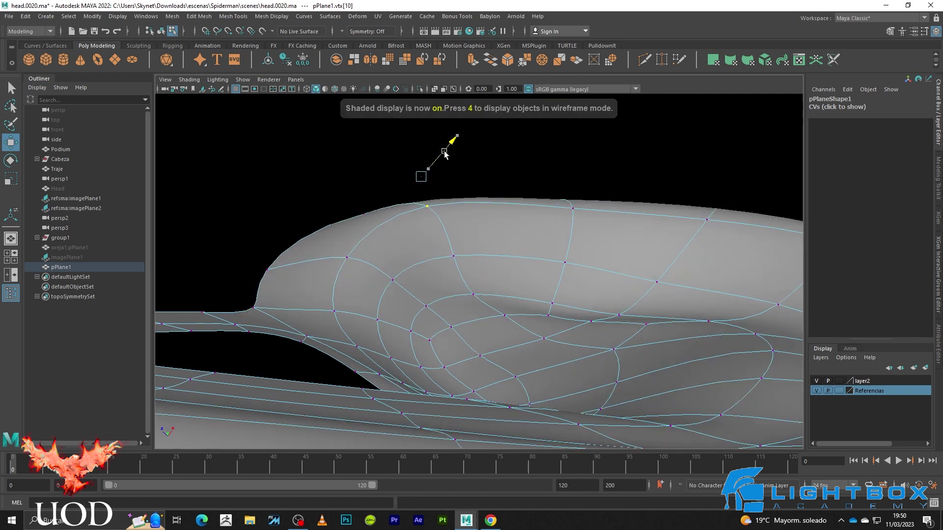
- Go back to the four-viewport layout and enlarge the shaded front view
key("q")
key("space")
key("5")
key("space")
scroll(489, 248, "down", 3)
- Select a vertex at the top of the ear rim, comparing it against the sculpt in wireframe
scroll(489, 248, "up", 3)
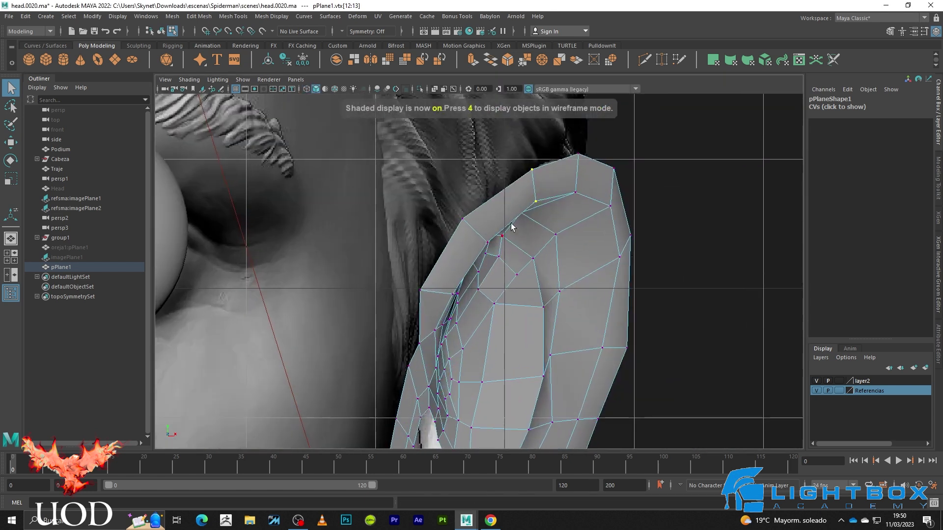
key("3")
key("w")
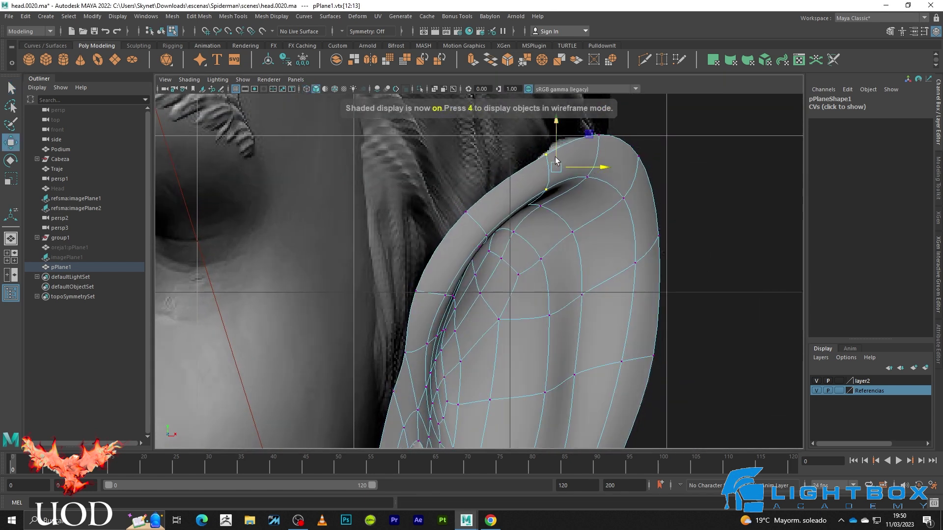
key("4")
key("5")
key("q")
mouse_move(671, 145)
left_mouse_down()
mouse_move(652, 151)
mouse_move(671, 146)
left_mouse_up()
key("4")
key("w")
key("5")
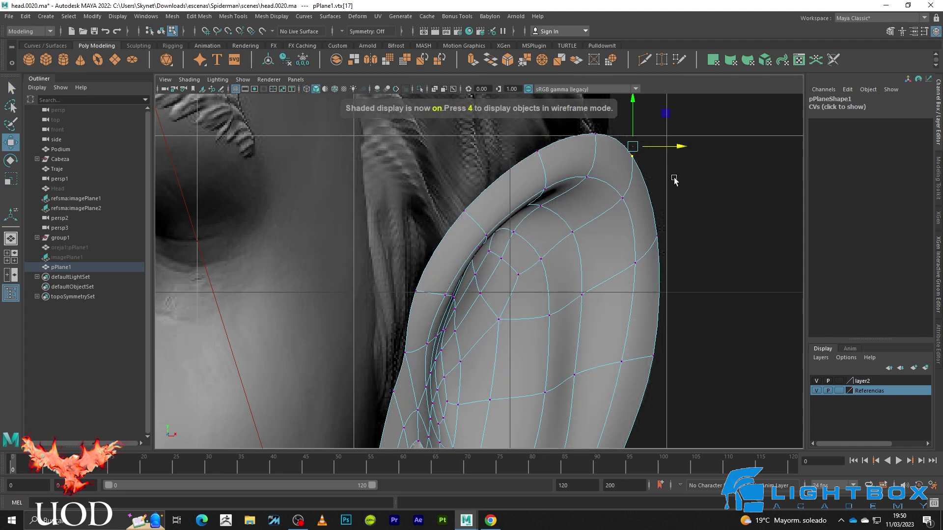
- Pull the ear's outer-edge vertex slightly outward onto the sculpted rim
key("4")
left_click_drag(673, 224, 647, 246)
key("5")
left_click_drag(705, 227, 703, 271)
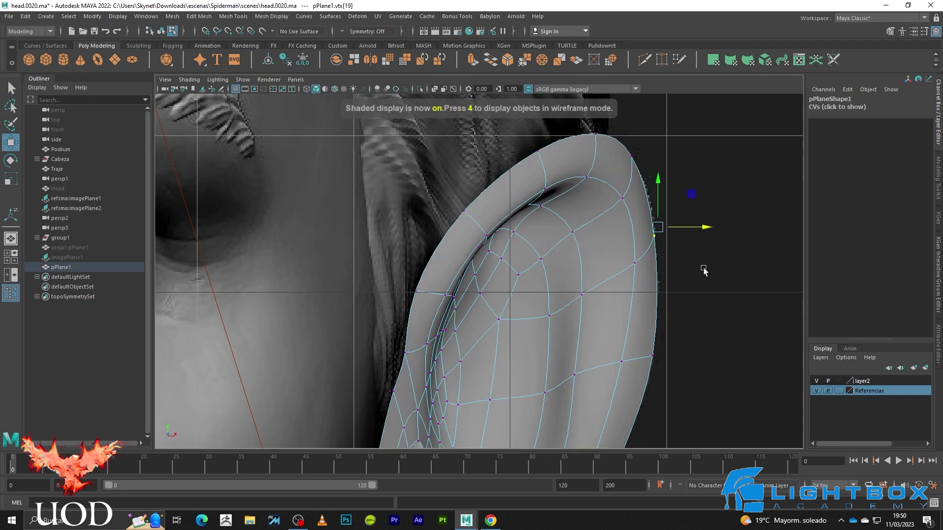
left_click(704, 270)
key("4")
- From the lower ear, shift an edge beside the concha bump left toward the head
middle_click_drag(505, 316, 480, 315, "alt")
key("5")
mouse_move(457, 350)
left_mouse_down("alt")
mouse_move(478, 268)
mouse_move(459, 320)
left_mouse_up("alt")
key("4")
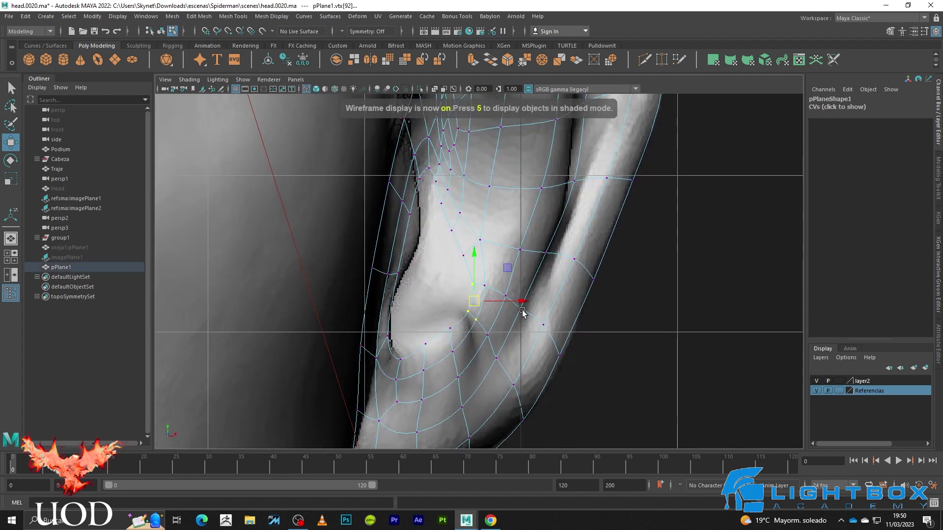
key("5")
key("F10")
left_click(504, 302)
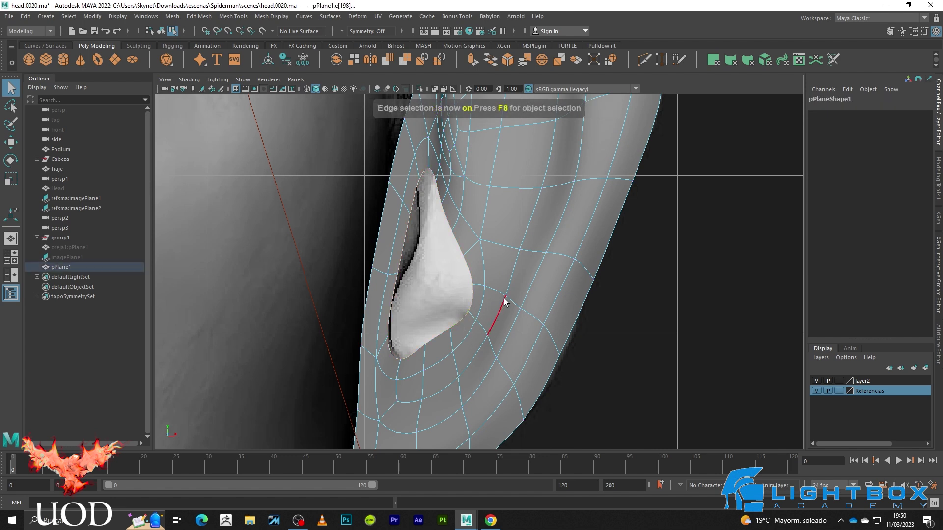
left_click_drag(481, 270, 457, 267)
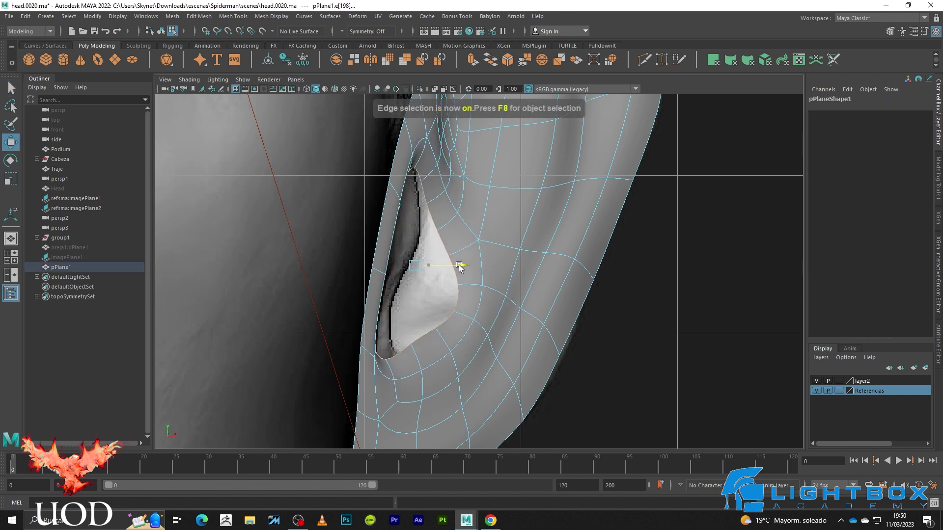
- Zoom in on the concha and push the concha-edge vertices to the right
key("4")
left_click(431, 257)
key("f")
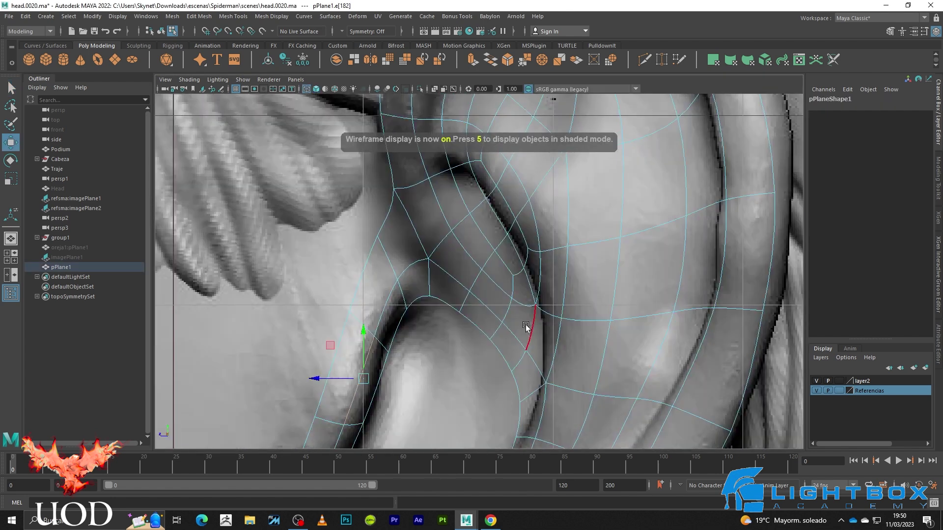
scroll(457, 269, "up", 1)
scroll(470, 262, "up", 2)
scroll(476, 267, "up", 1)
scroll(478, 272, "up", 1)
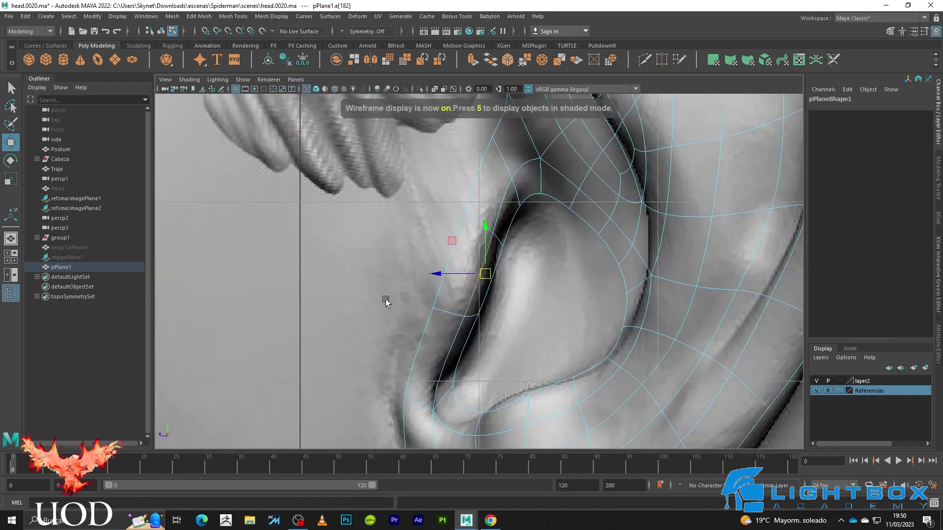
left_click_drag(386, 302, 422, 273, "alt")
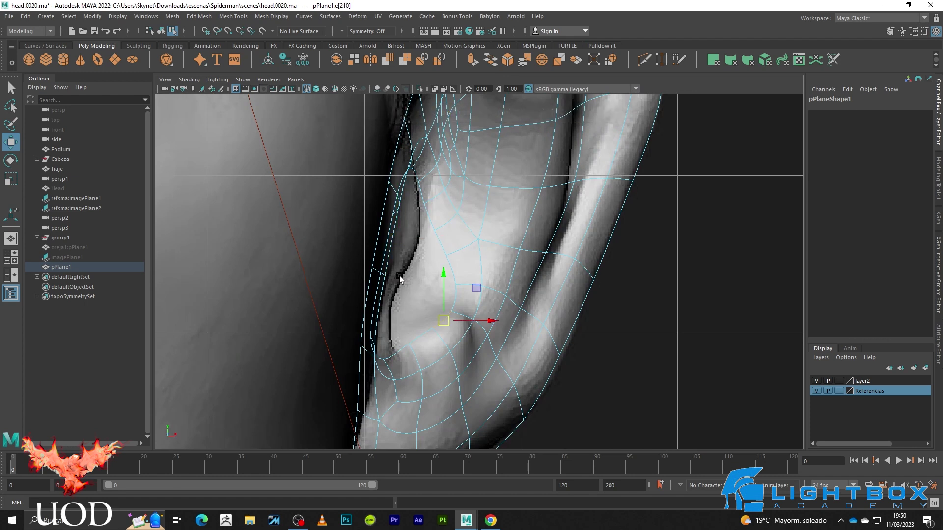
right_click_drag(400, 278, 353, 300)
left_click_drag(411, 277, 424, 279)
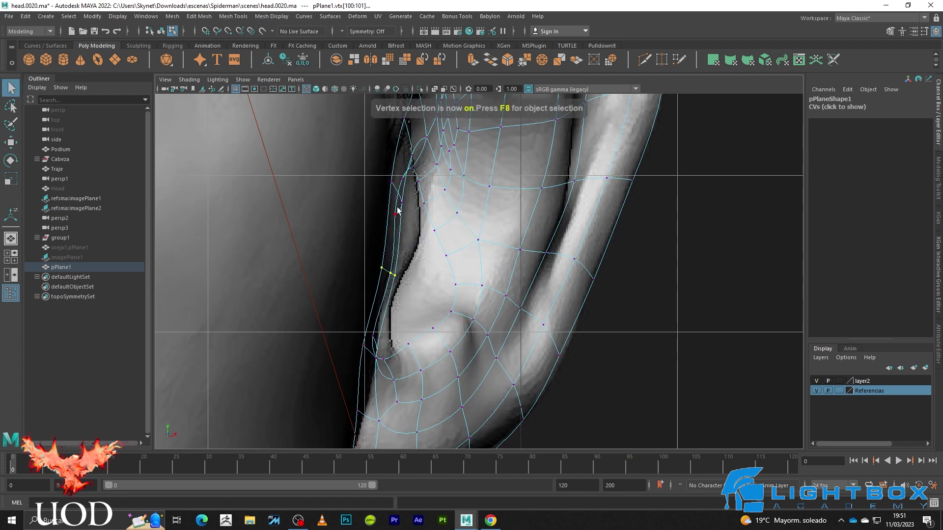
- Push the vertices further right along the concha and pick the next one
key("w")
key("5")
left_click_drag(440, 205, 463, 214)
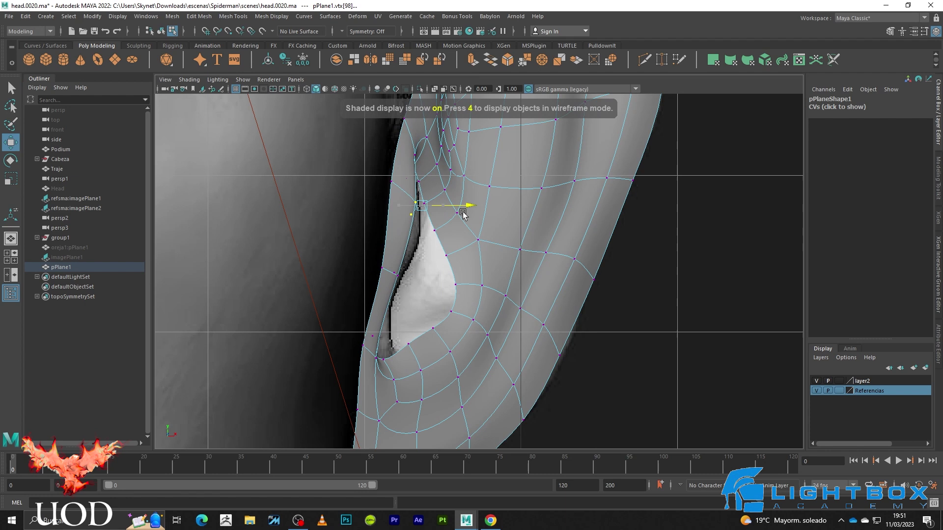
left_click(397, 177)
key("4")
key("5")
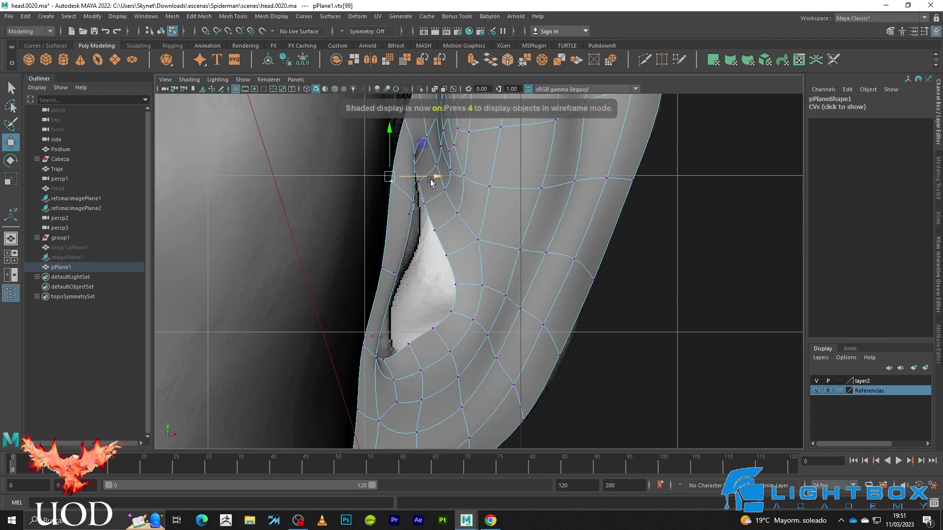
- Nudge a concha edge vertex into place against the sculpt
key("4")
key("q")
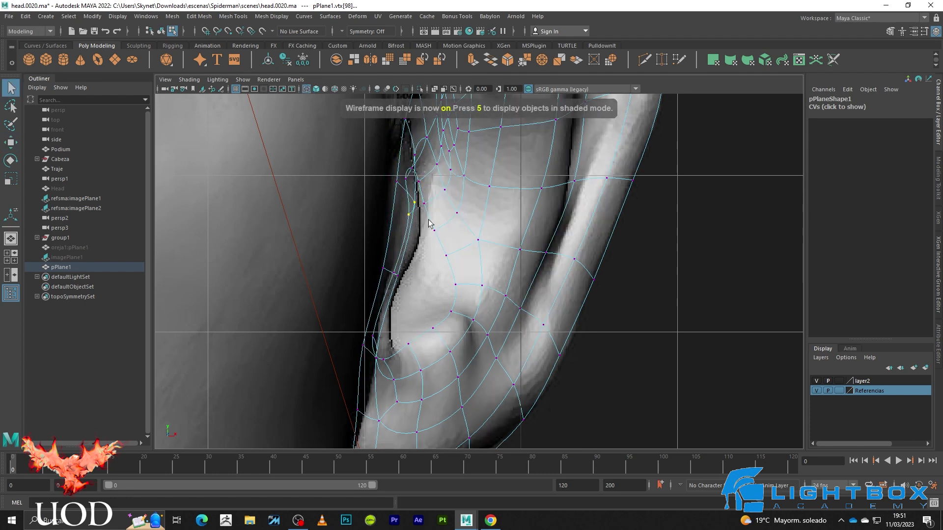
key("w")
key("5")
left_click_drag(433, 204, 444, 204)
left_click(414, 300)
key("4")
- Select vertices at the concha's lower edge near the ear border
left_click(397, 274)
key("5")
scroll(398, 271, "up", 2)
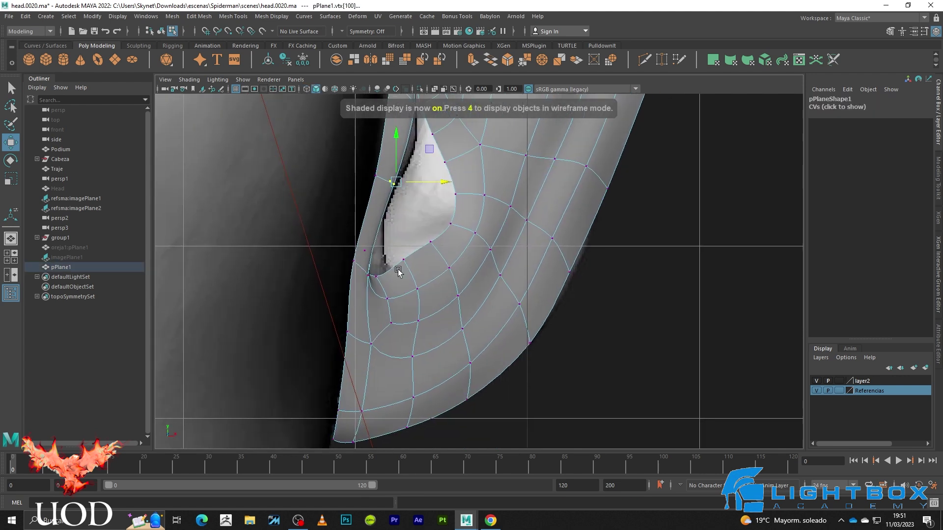
key("4")
scroll(386, 257, "up", 2)
key("q")
left_click_drag(304, 323, 304, 322)
key("5")
key("w")
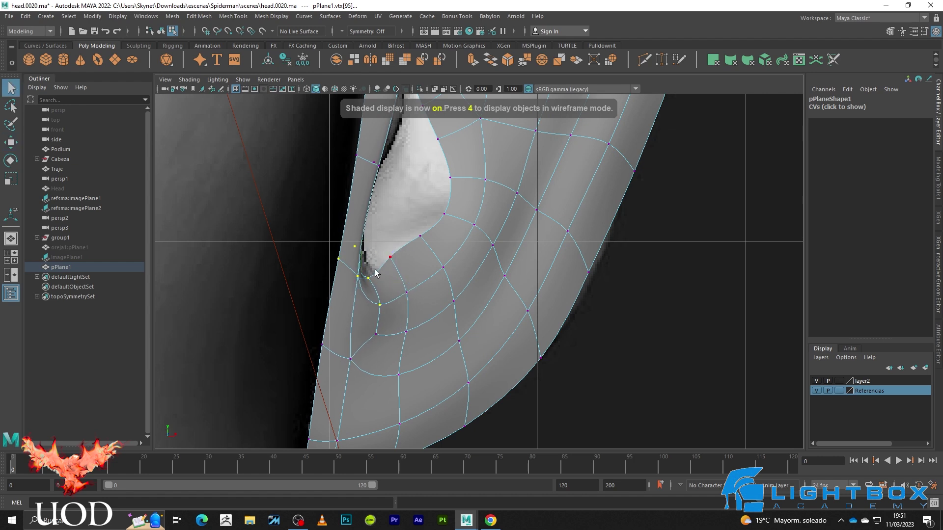
key("w")
- Select vertices around the concha ring, checking the unsmoothed cage
left_click(391, 257)
key("5")
left_click(423, 236)
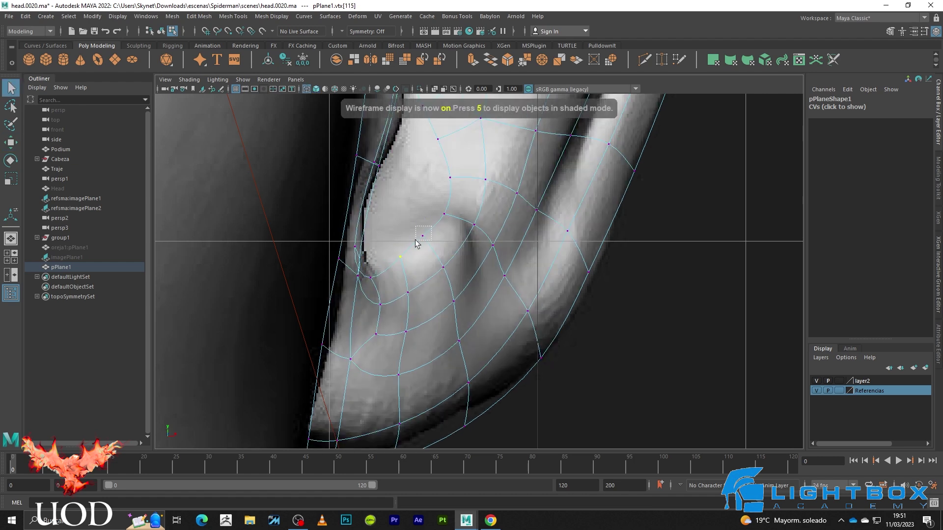
key("1")
key("w")
key("3")
- Slide a concha ring vertex right to even out the ring
left_click(454, 182)
left_click(441, 180)
left_click_drag(472, 178, 482, 176)
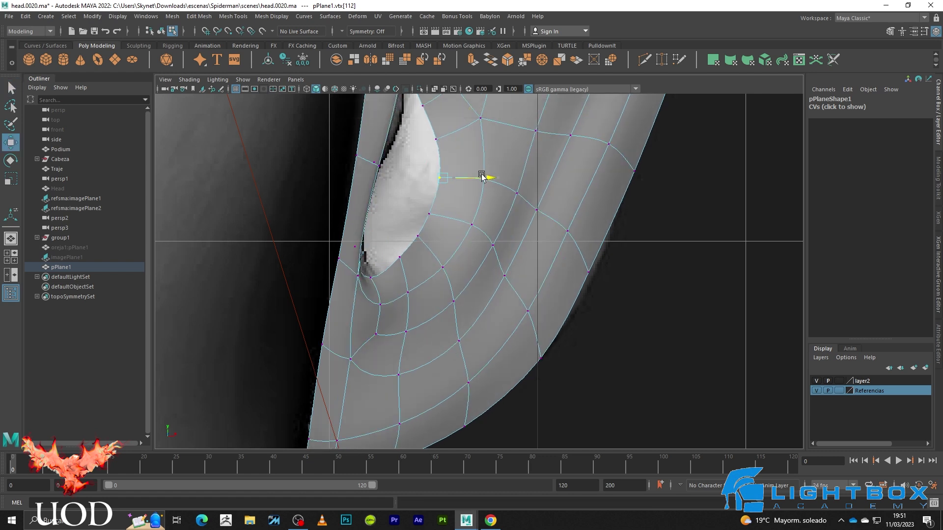
key("4")
key("1")
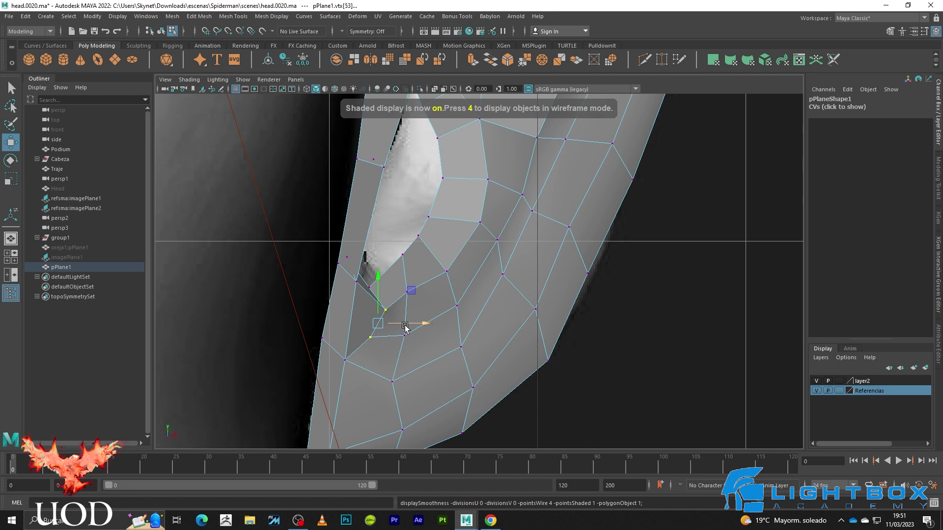
left_click(384, 291)
key("3")
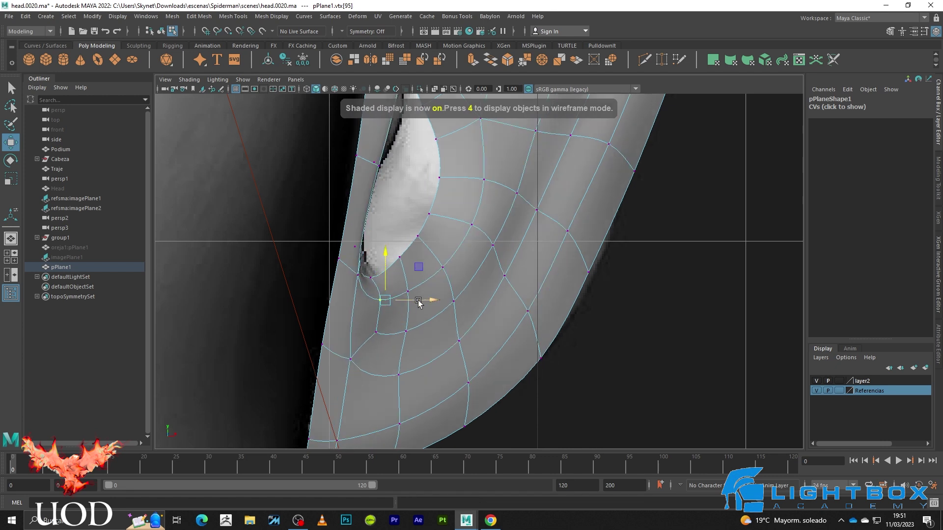
- Return to object mode, reselect pPlane1 in perspective and re-enter its vertex mode
right_click_drag(418, 343, 536, 170)
left_click(653, 306)
key("f")
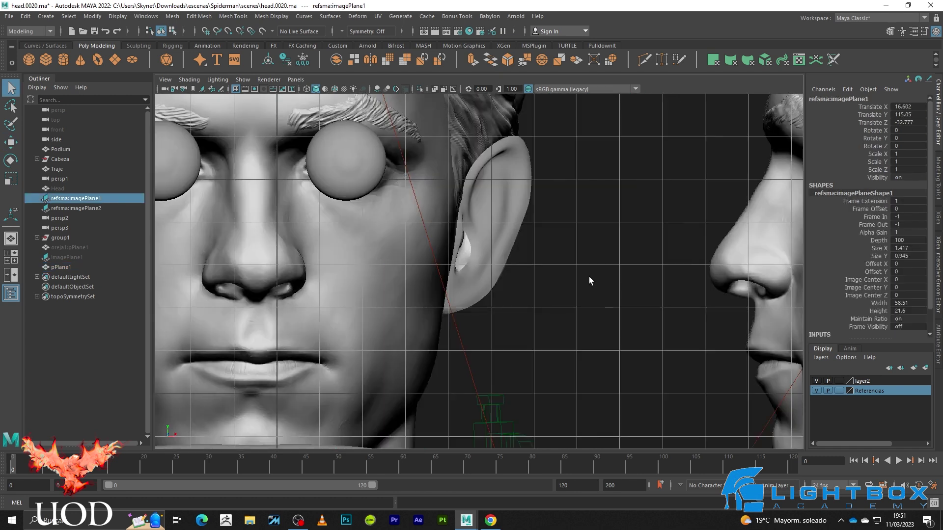
key("space")
mouse_move(612, 246)
right_mouse_down("alt")
mouse_move(603, 305)
mouse_move(585, 325)
right_mouse_up("alt")
mouse_move(584, 326)
left_mouse_down("alt")
mouse_move(559, 292)
mouse_move(644, 305)
mouse_move(554, 283)
mouse_move(516, 310)
mouse_move(490, 306)
mouse_move(547, 284)
mouse_move(543, 295)
mouse_move(573, 200)
left_mouse_up("alt")
left_click(548, 284)
key("F8")
left_click(575, 201)
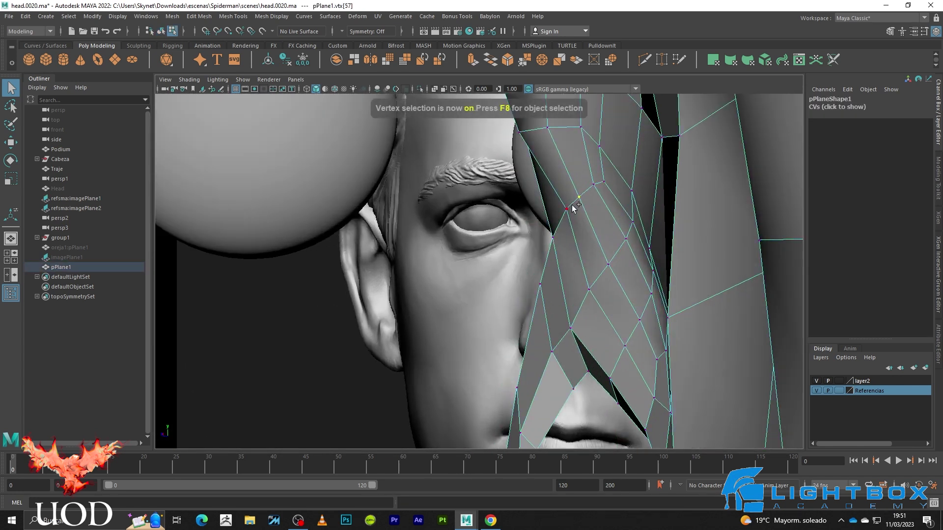
- In side view, slide a vertex right onto the ear's edge
key("space")
key("space")
scroll(415, 239, "down", 3)
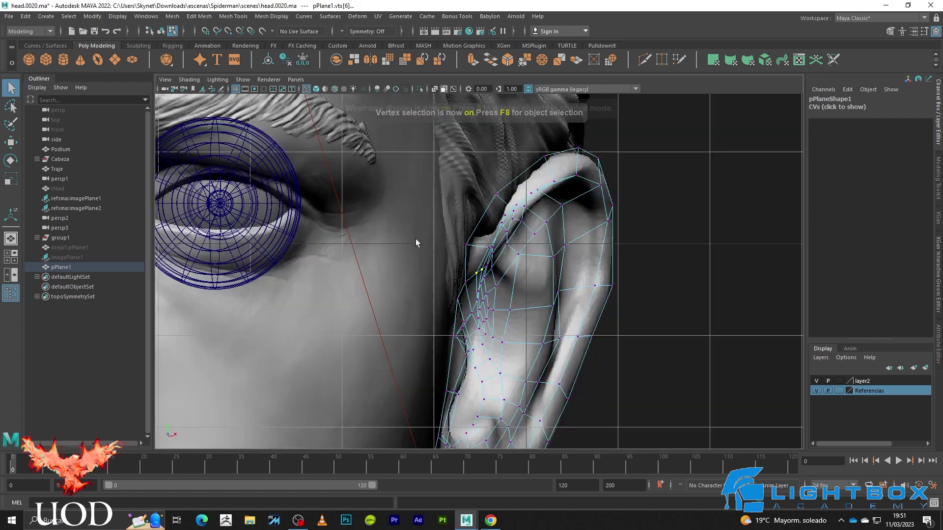
key("4")
scroll(489, 298, "up", 3)
key("5")
scroll(496, 293, "up", 2)
key("w")
scroll(520, 277, "up", 1)
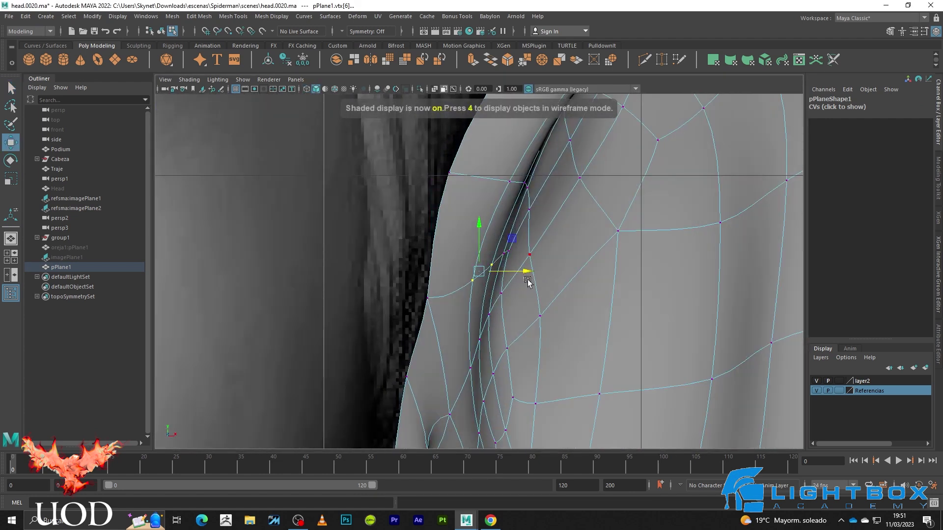
left_click_drag(525, 273, 529, 273)
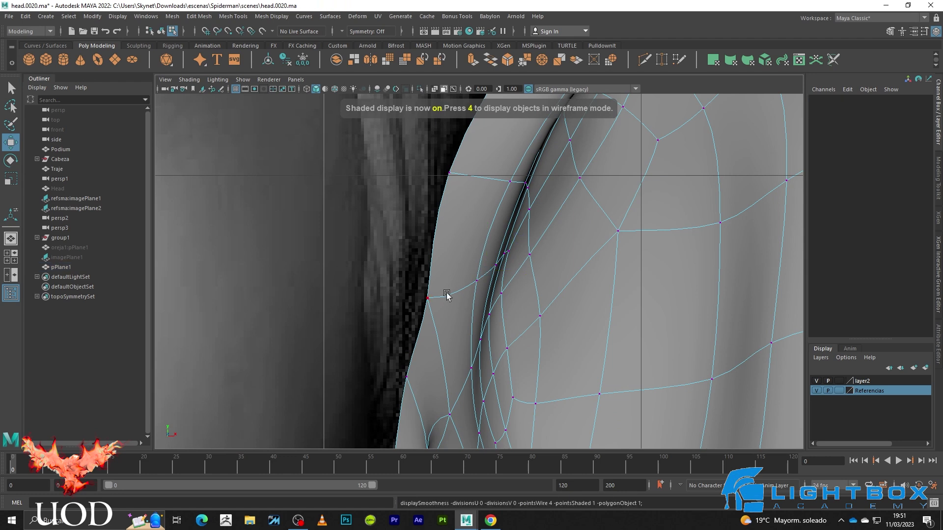
key("3")
left_click(428, 298)
- Shift the next rim vertex along the ear's edge, toggling wireframe to compare
key("4")
key("5")
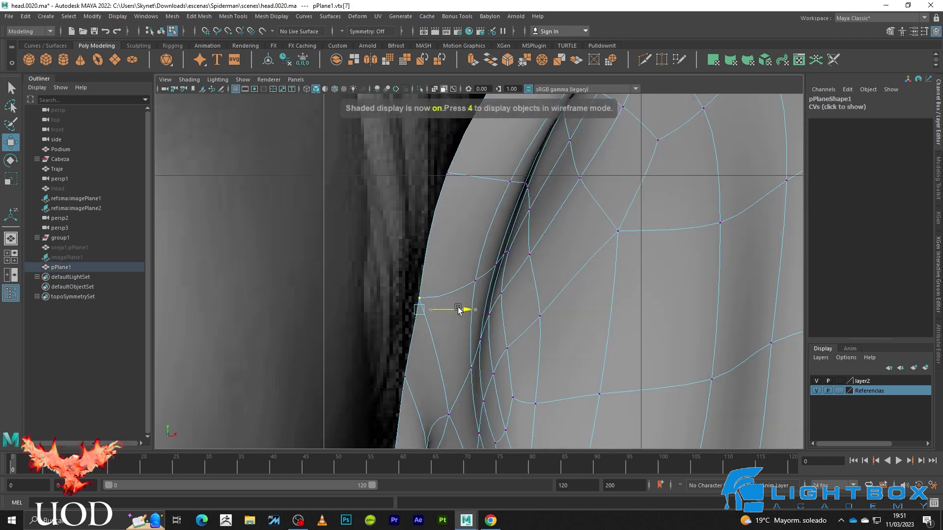
key("4")
key("5")
middle_click_drag(501, 378, 470, 251, "alt")
key("1")
key("4")
- Box-select vertices around the inner fold and the concha area
left_click_drag(481, 221, 465, 254)
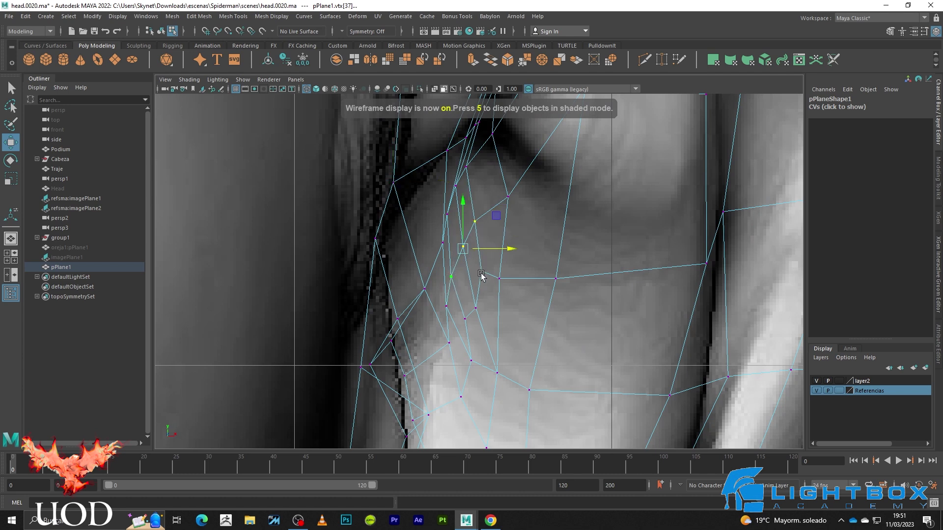
key("5")
key("3")
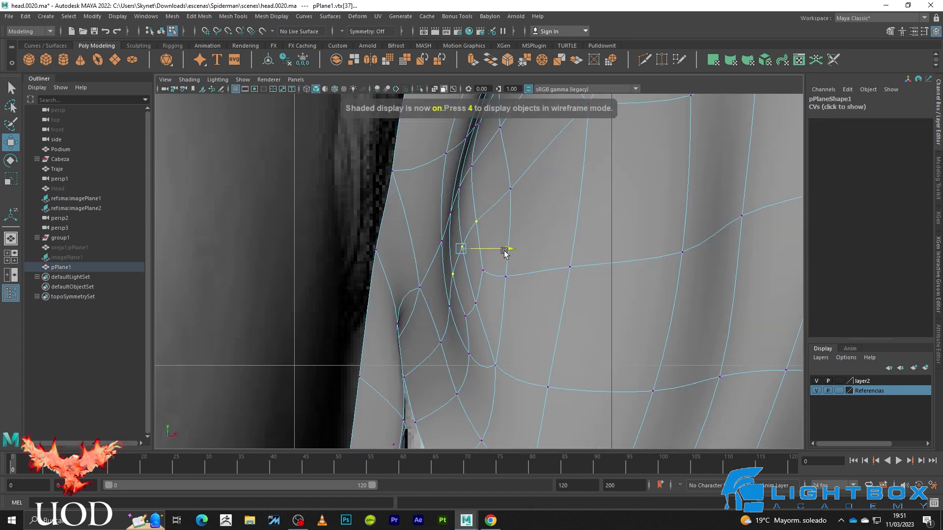
key("4")
key("q")
left_click_drag(464, 324, 465, 323)
key("w")
key("5")
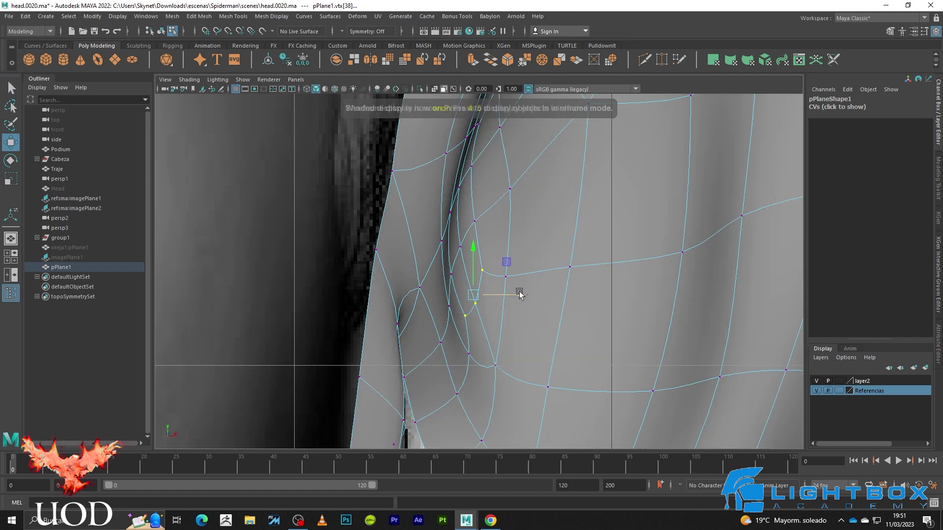
- Select vertices higher around the fold, undoing an accidental selection clear
key("5")
key("3")
left_click(510, 189)
left_click_drag(522, 195, 552, 200)
key("ctrl+z")
- Return to object mode, reselect the ear mesh pPlane1 and show its unsmoothed wireframe cage
key("F8")
scroll(570, 186, "down", 5)
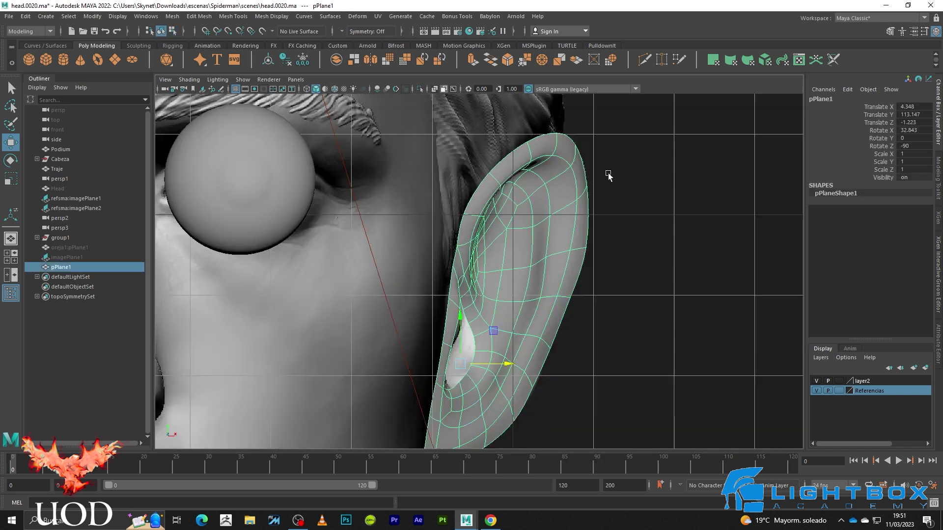
key("q")
left_click(651, 226)
scroll(651, 225, "down", 3)
scroll(564, 220, "up", 3)
mouse_move(666, 214)
left_mouse_down("alt")
mouse_move(632, 152)
mouse_move(665, 255)
mouse_move(574, 253)
mouse_move(578, 246)
mouse_move(621, 263)
mouse_move(636, 254)
mouse_move(571, 284)
left_mouse_up("alt")
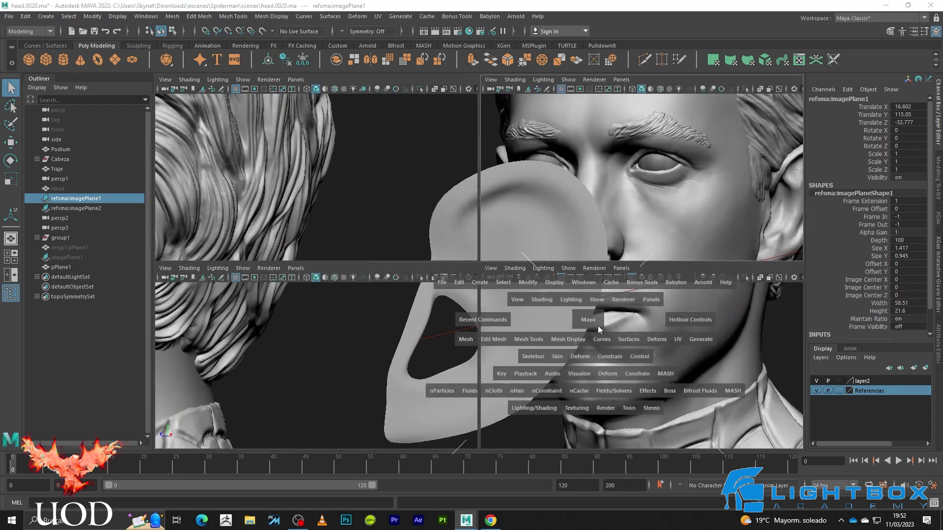
scroll(597, 326, "up", 8)
left_click_drag(525, 264, 487, 243, "alt")
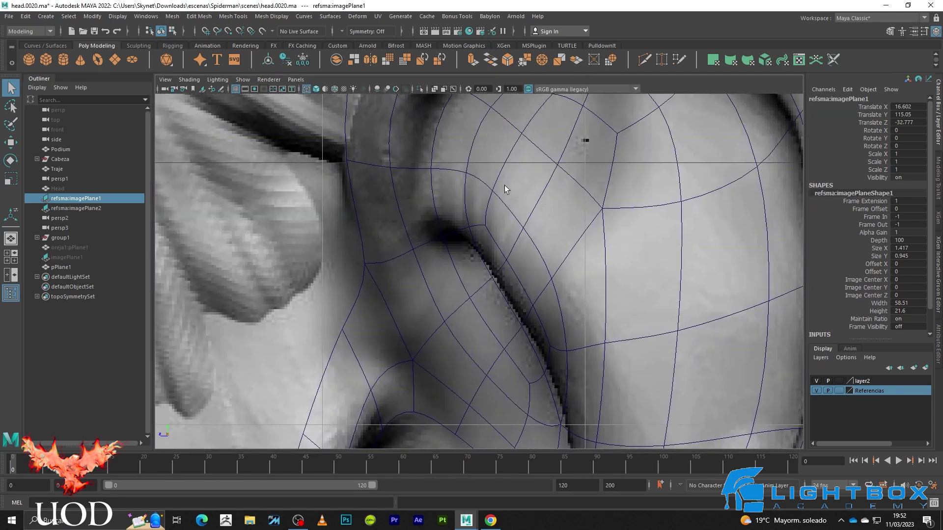
left_click(504, 184)
key("5")
key("4")
key("1")
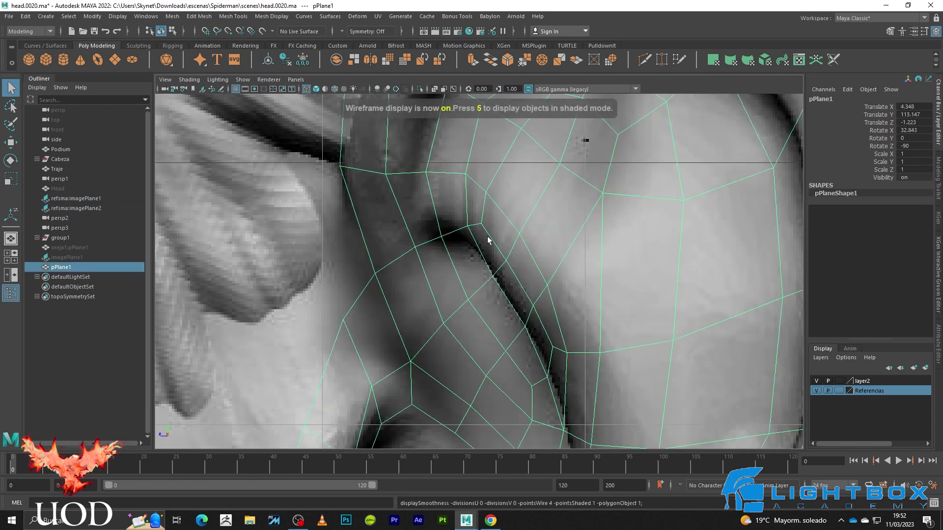
- Pull an ear vertex down into the upper crease, checking the fit in shaded view
key("F9")
key("w")
left_click_drag(457, 250, 459, 237)
key("5")
key("4")
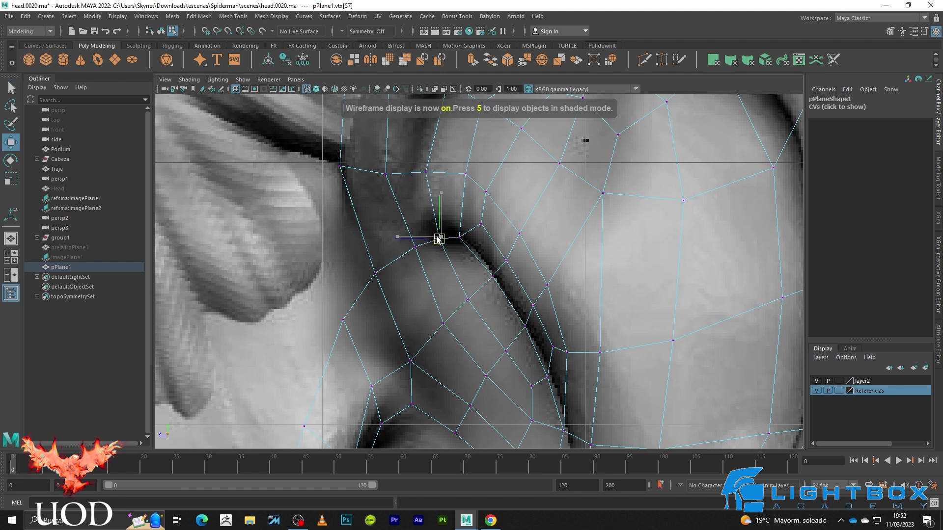
key("5")
key("4")
key("3")
- Move a vertex along the upper fold and pick its neighbouring fold vertex
left_click_drag(465, 174, 457, 180)
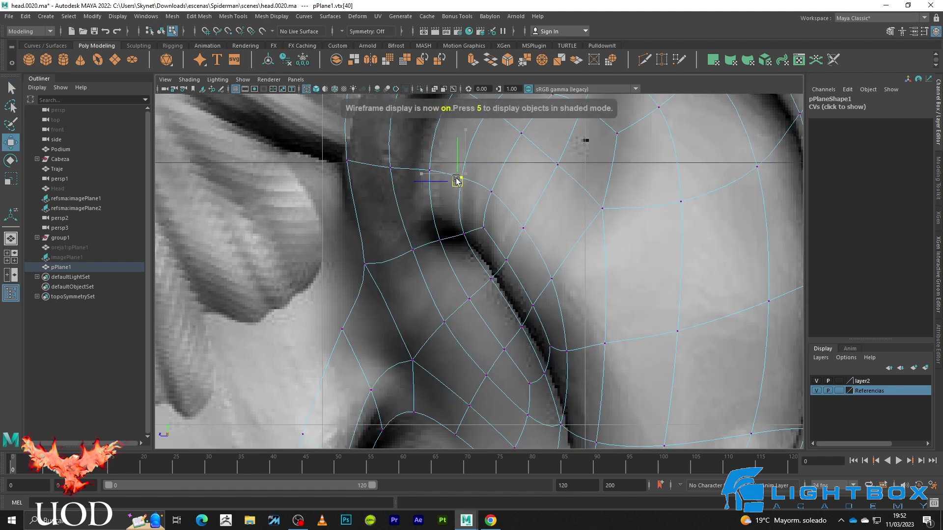
key("5")
left_click(491, 192)
key("4")
key("5")
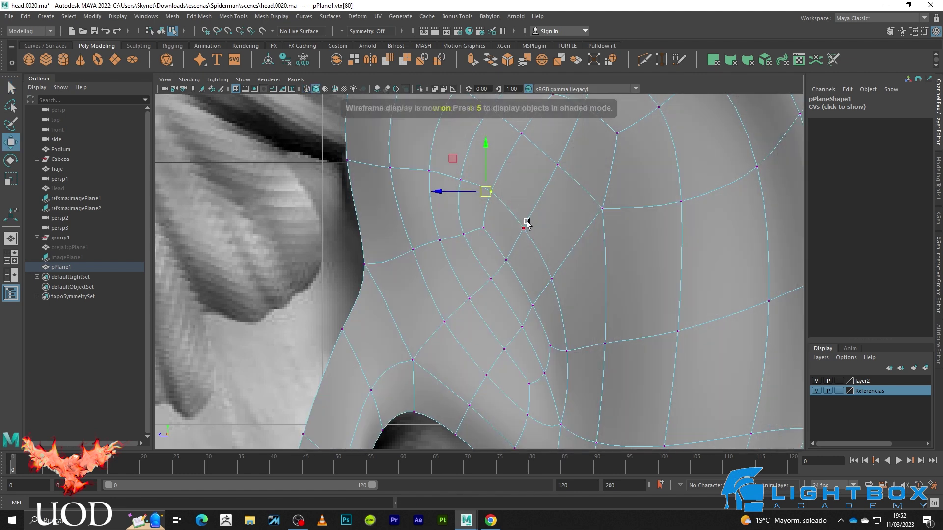
- With Soft Select on, pull the vertex region onto the crease and select crease vertices
key("b")
left_click_drag(507, 246, 506, 242)
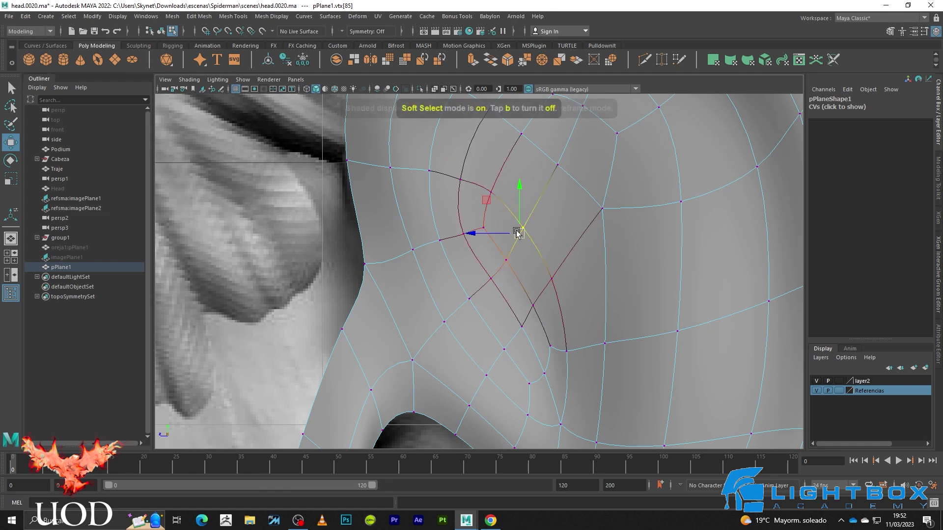
key("4")
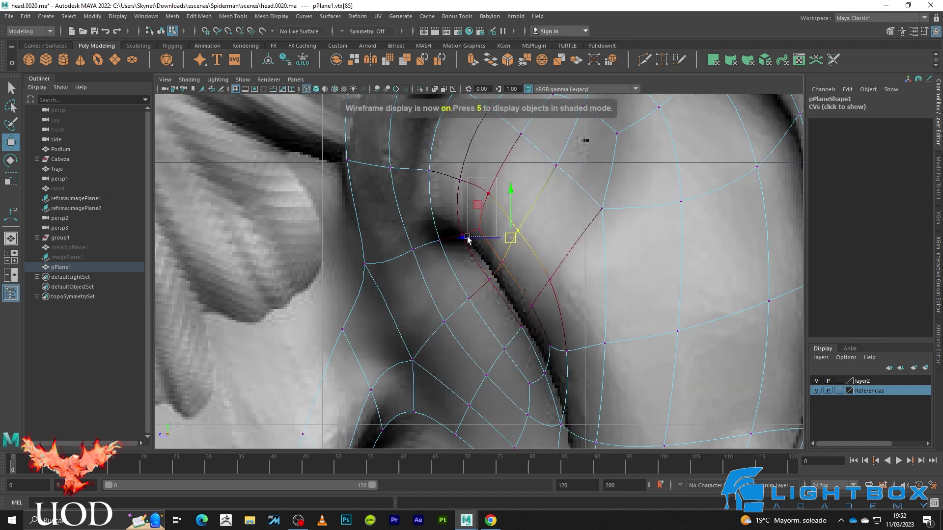
key("5")
left_click_drag(491, 192, 469, 238)
left_click(475, 229)
- Frame the selected vertex and pick an edge in the ear's inner fold to move
key("f")
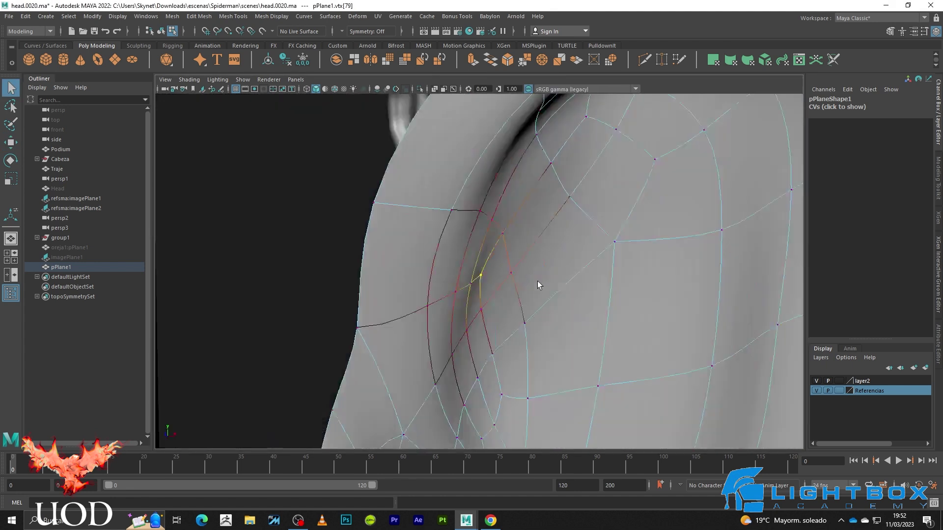
key("1")
key("F10")
left_click(484, 302)
mouse_move(491, 334)
left_mouse_down("alt")
mouse_move(576, 314)
mouse_move(524, 251)
mouse_move(510, 336)
mouse_move(576, 352)
left_mouse_up("alt")
key("w")
key("3")
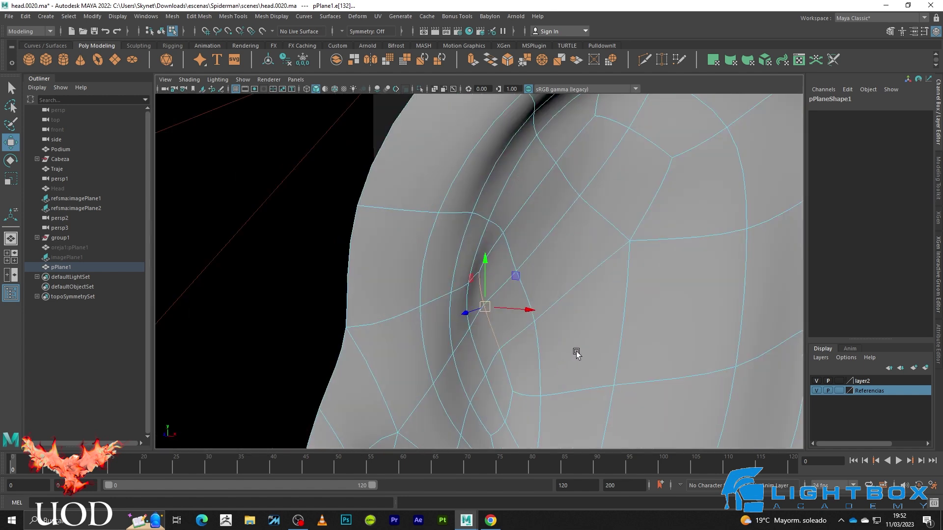
key("q")
- Select and adjust vertices inside the ear fold, toggling the smooth preview
key("F9")
left_click(470, 301)
mouse_move(470, 301)
left_mouse_down("alt")
mouse_move(531, 318)
mouse_move(477, 291)
mouse_move(413, 298)
left_mouse_up("alt")
key("1")
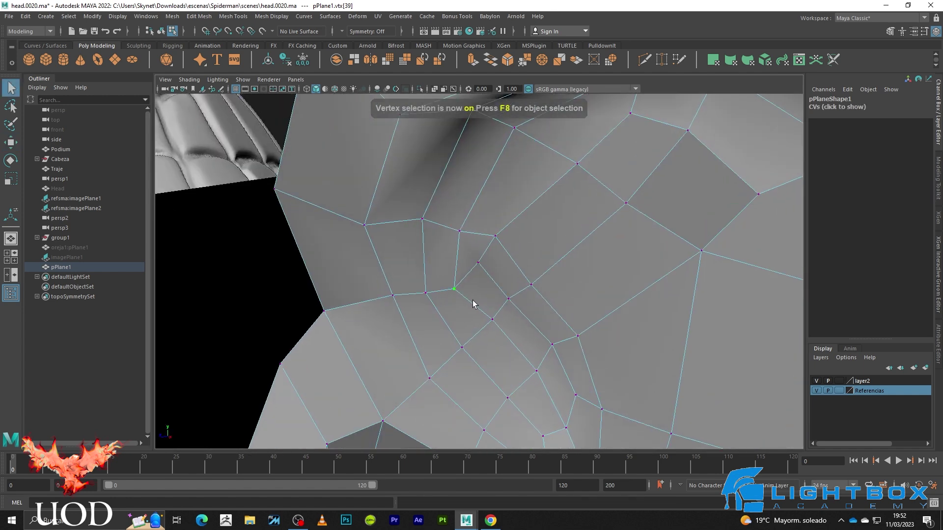
left_click_drag(473, 303, 472, 323, "alt")
key("w")
key("3")
key("1")
key("3")
left_click(426, 281)
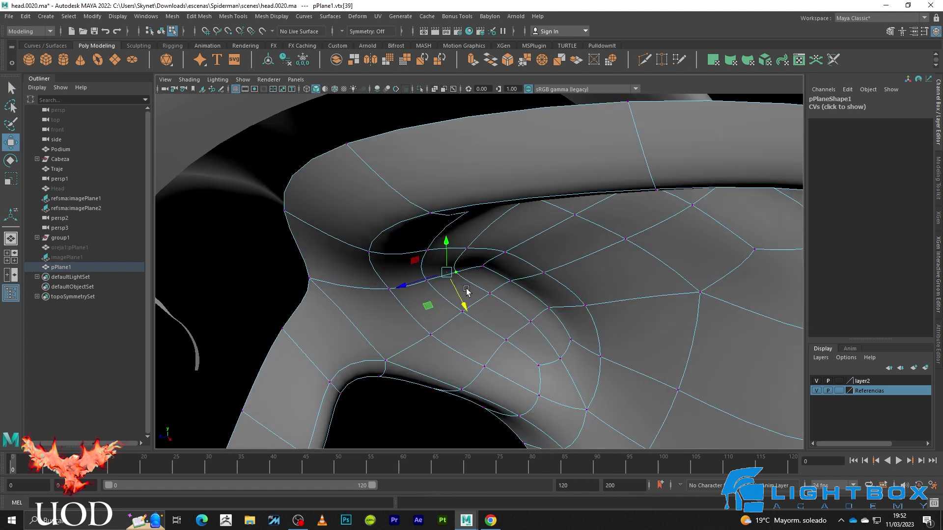
- Orbit around the head to the lower ear and reselect pPlane1
key("F8")
key("q")
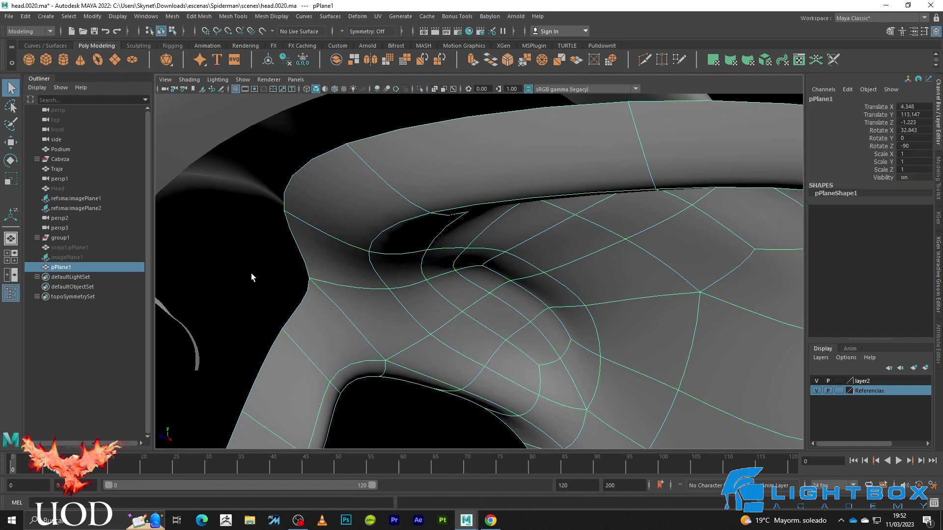
left_click(251, 273)
key("f")
scroll(437, 328, "down", 3)
mouse_move(420, 329)
left_mouse_down("alt")
mouse_move(523, 330)
mouse_move(560, 304)
left_mouse_up("alt")
scroll(544, 272, "up", 3)
left_click(544, 272)
left_click_drag(544, 272, 547, 260, "alt")
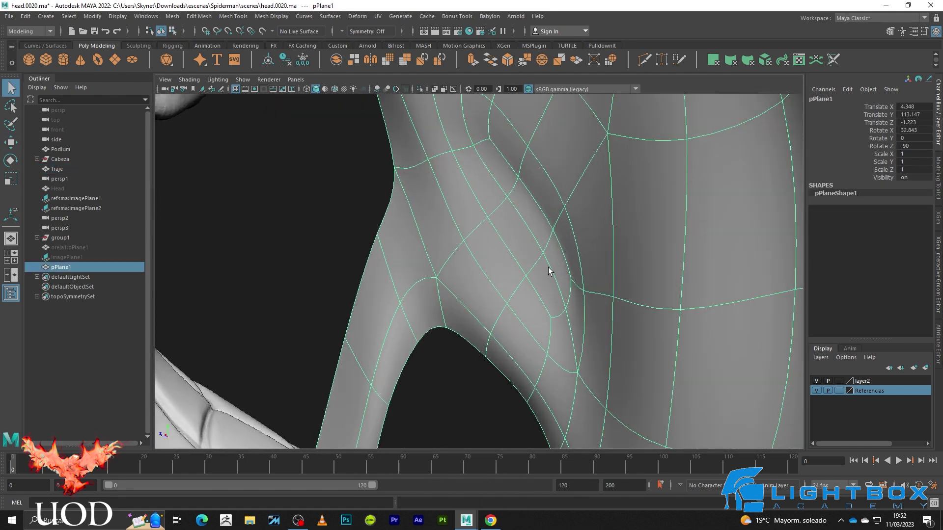
- Pick and adjust vertices on the lower ear fold with the Move tool
key("F8")
left_click(548, 268)
key("1")
key("w")
key("3")
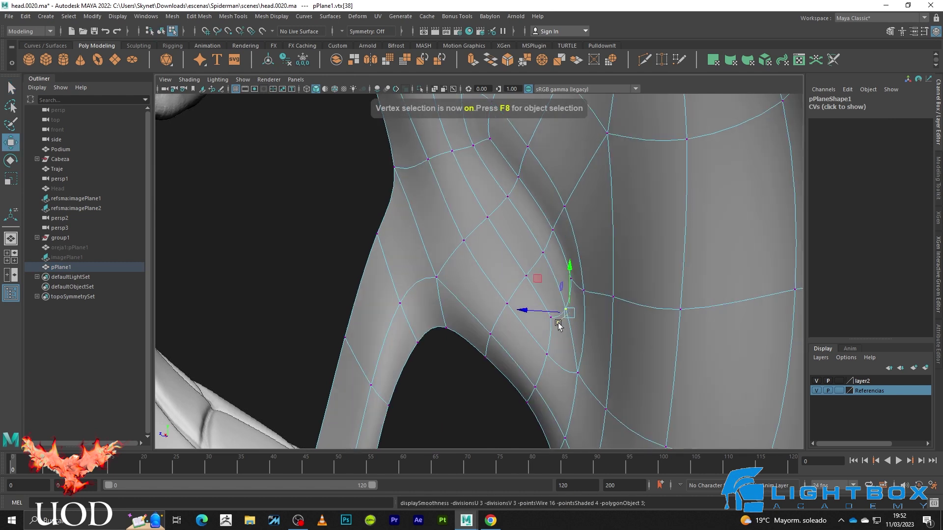
left_click(542, 254)
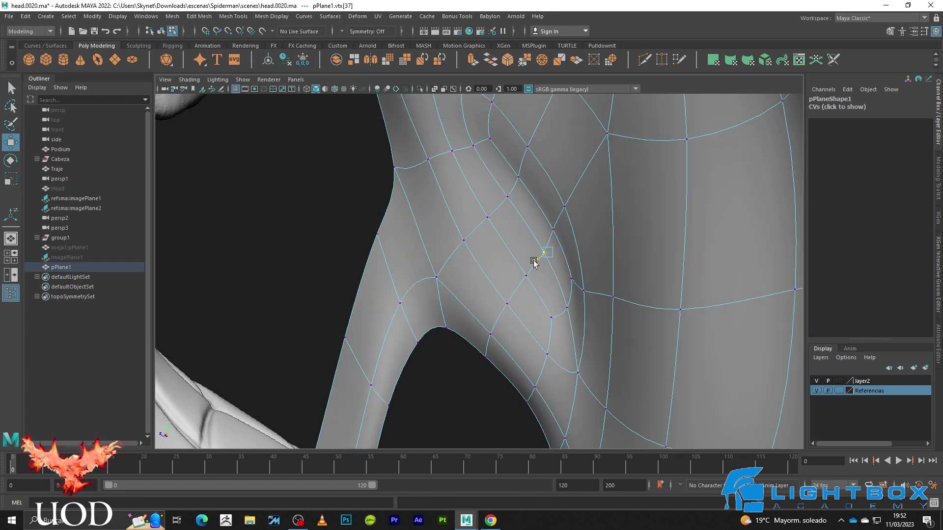
right_click_drag(527, 252, 551, 177)
- Orbit around the ear, reselect pPlane1 and pick an edge on the mesh
mouse_move(331, 227)
left_mouse_down("alt")
mouse_move(551, 343)
mouse_move(574, 331)
mouse_move(505, 330)
mouse_move(502, 242)
mouse_move(508, 278)
left_mouse_up("alt")
left_click(503, 243)
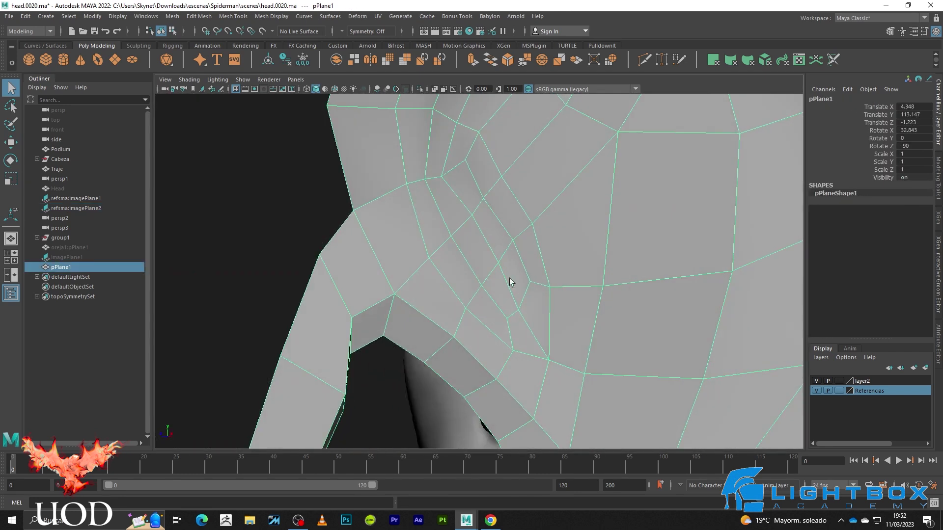
key("F10")
left_click(469, 261)
key("space")
key("space")
- Frame the view on the selected ear-fold edge and pick another edge along the fold
key("4")
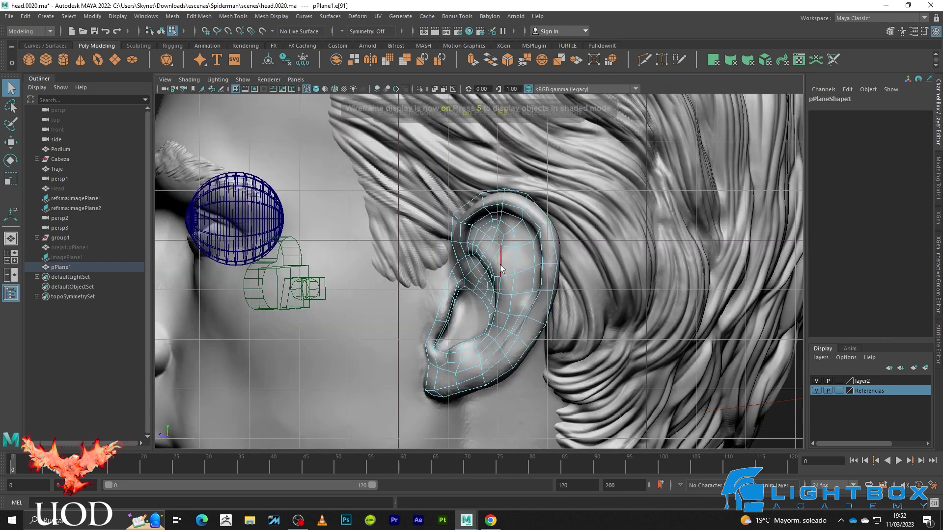
key("f")
scroll(475, 260, "up", 5)
key("5")
key("w")
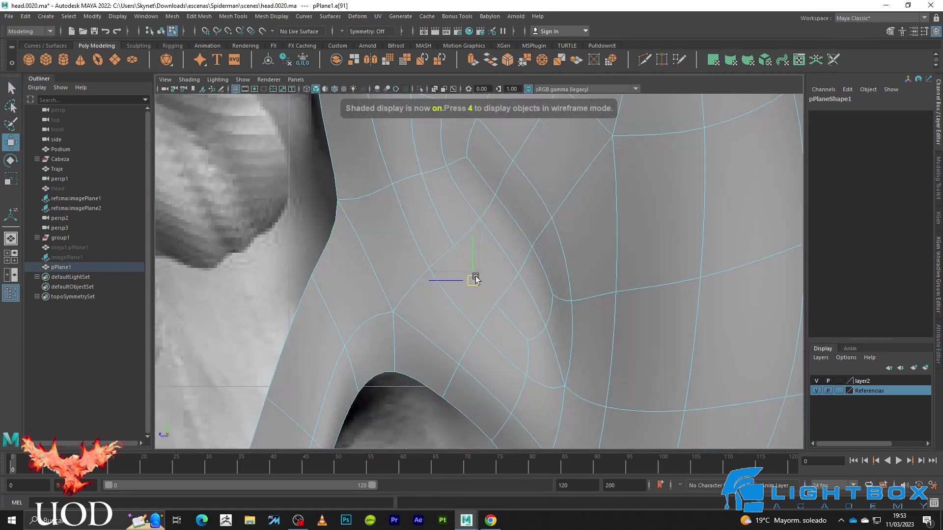
left_click(496, 244)
key("q")
key("4")
- Switch to vertex mode and pick a vertex on the ear mesh to move
key("F9")
left_click(499, 181)
key("w")
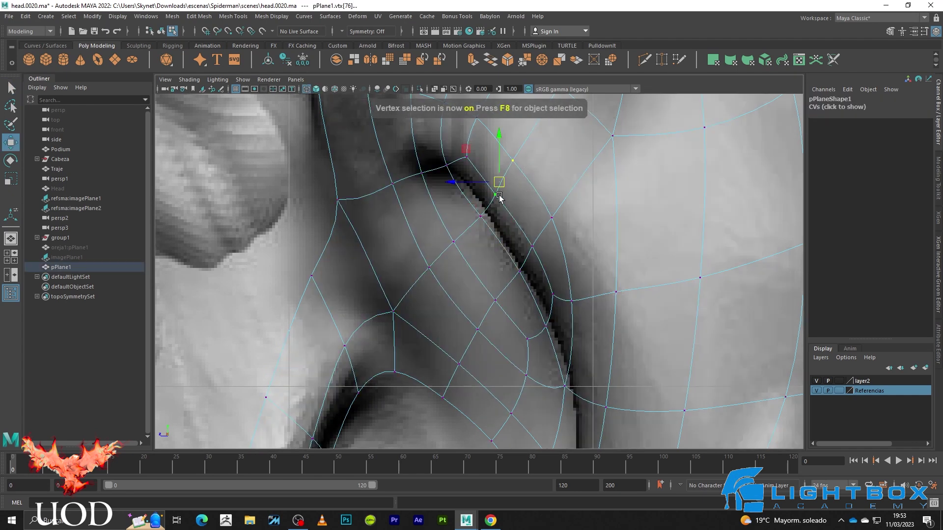
key("5")
key("4")
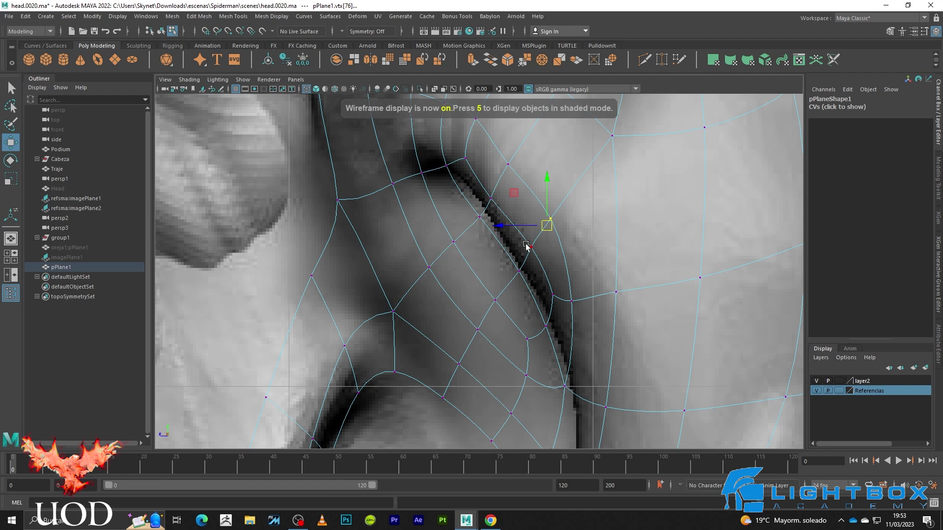
key("5")
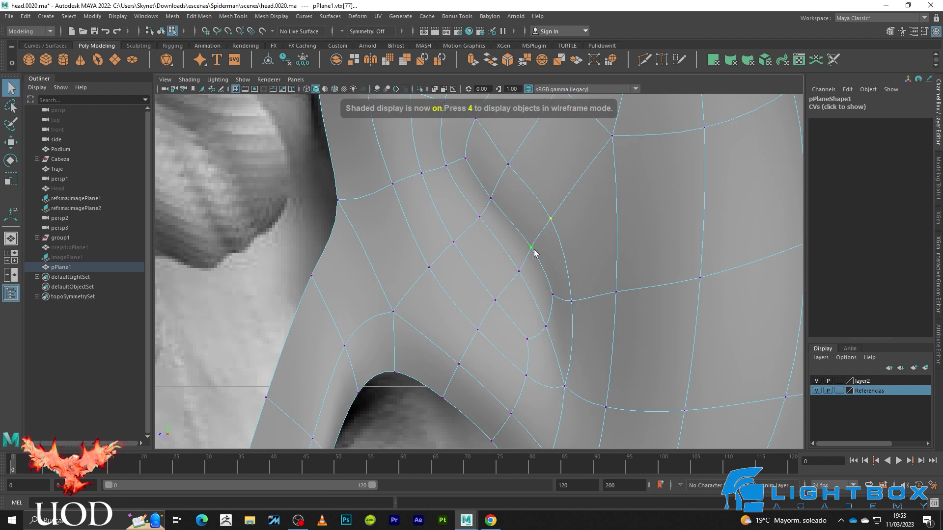
- Pull the vertices down-left onto the crease with soft falloff, checking against the reference
key("w")
key("b")
left_click_drag(535, 252, 527, 249)
key("4")
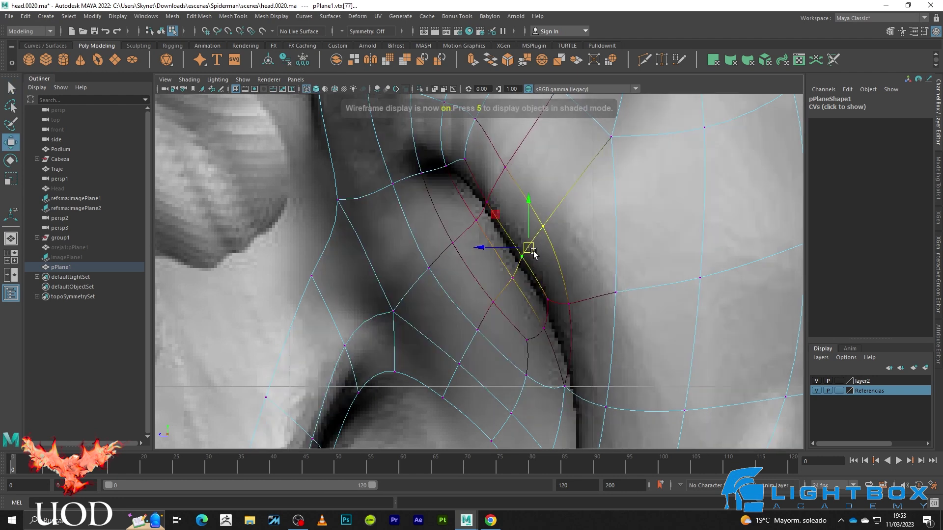
key("5")
key("Right")
key("1")
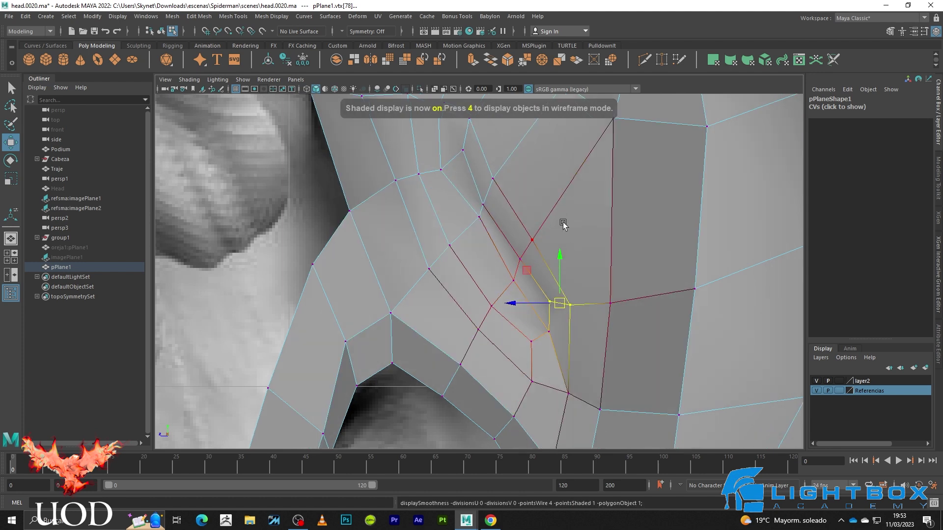
- Select vertices beside and at the top of the crease, comparing smoothed and cage views
left_click_drag(520, 245, 519, 243)
mouse_move(467, 153)
left_mouse_down("alt")
mouse_move(431, 257)
mouse_move(535, 249)
mouse_move(527, 262)
left_mouse_up("alt")
key("3")
key("q")
key("1")
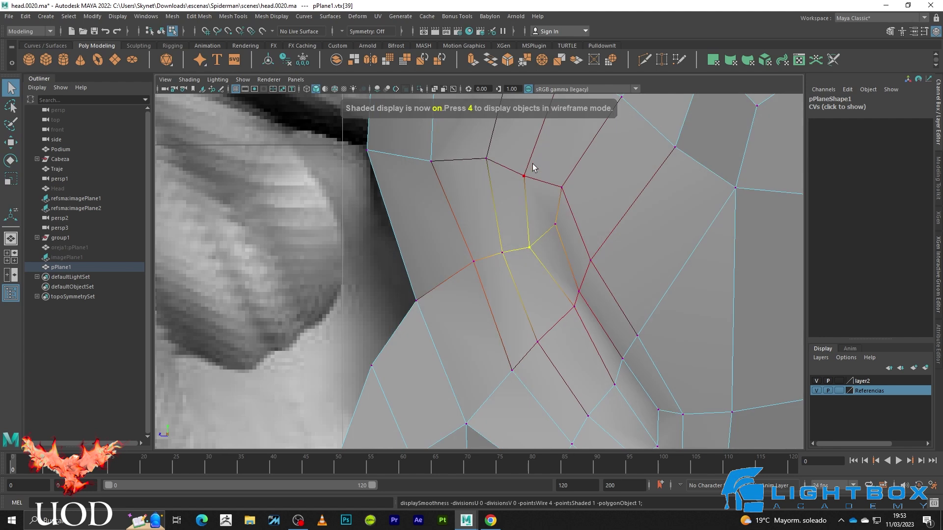
left_click_drag(489, 183, 489, 182)
key("w")
key("3")
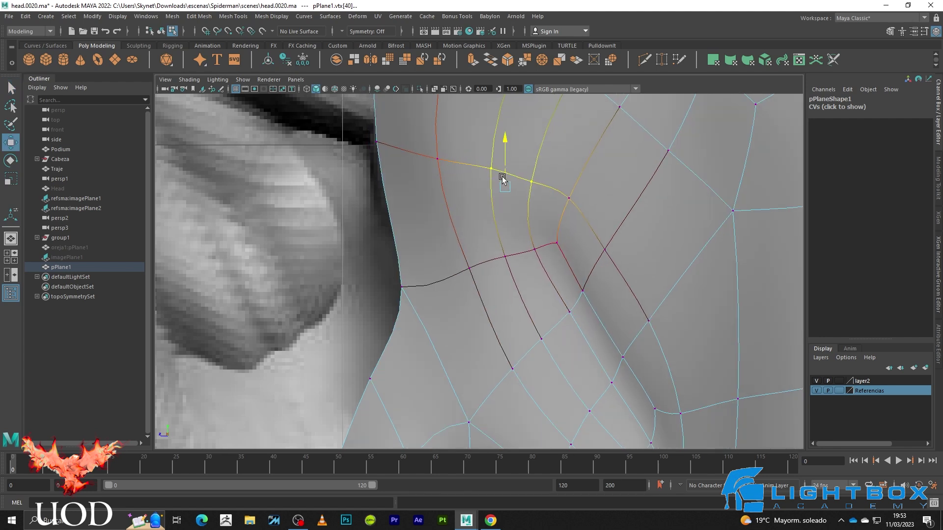
key("1")
key("4")
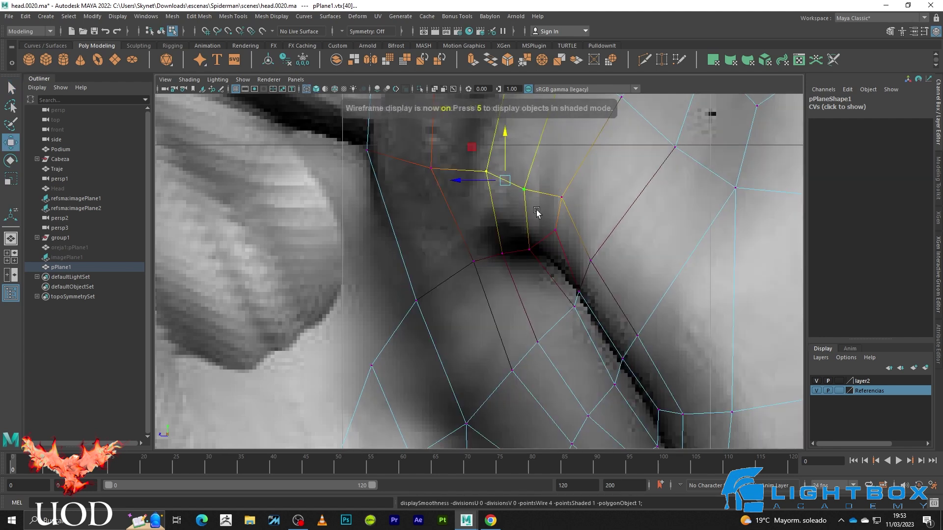
- Marquee-select vertices along the crease and orbit to inspect them shaded
key("F9")
left_click_drag(542, 158, 500, 181)
key("3")
key("q")
key("5")
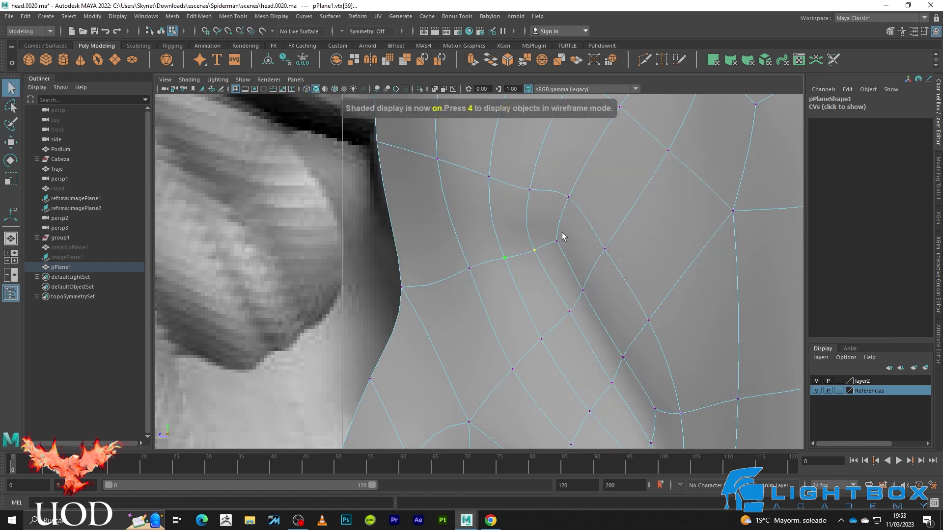
scroll(563, 237, "up", 5)
mouse_move(591, 193)
left_mouse_down("alt")
mouse_move(539, 204)
mouse_move(526, 252)
mouse_move(496, 245)
mouse_move(510, 339)
mouse_move(501, 254)
left_mouse_up("alt")
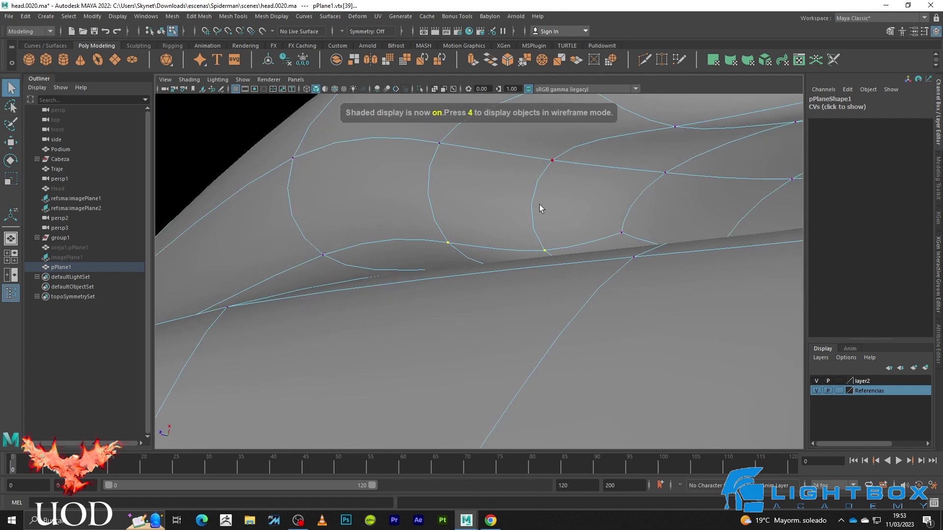
scroll(529, 265, "up", 3)
- Inspect the crease from another side with smooth preview, then pick the neighbouring vertex
key("1")
key("3")
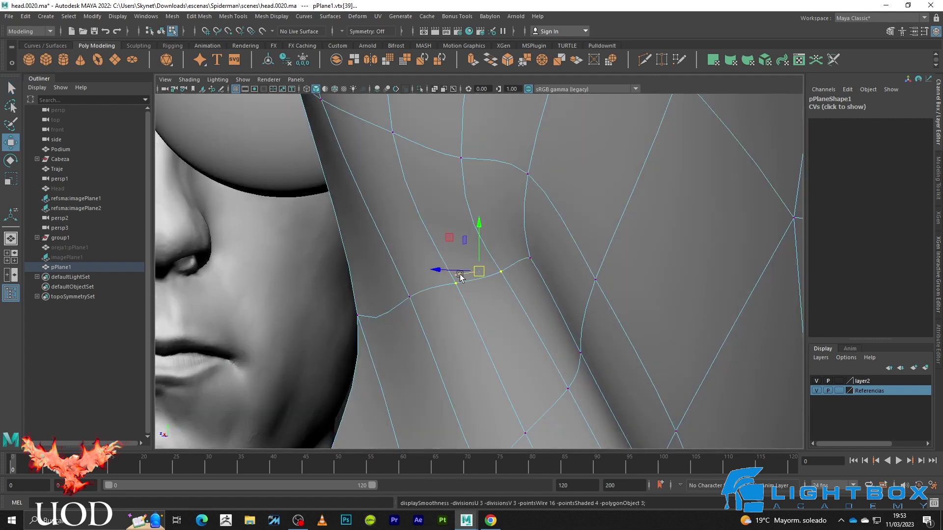
scroll(474, 273, "up", 3)
mouse_move(510, 293)
left_mouse_down("alt")
mouse_move(474, 226)
mouse_move(475, 206)
mouse_move(522, 190)
mouse_move(535, 206)
mouse_move(366, 296)
mouse_move(459, 346)
left_mouse_up("alt")
key("1")
key("3")
left_click(500, 201)
- Leave vertex mode, deselect, and reselect the ear mesh
key("F8")
left_click(366, 295)
key("q")
scroll(552, 314, "up", 3)
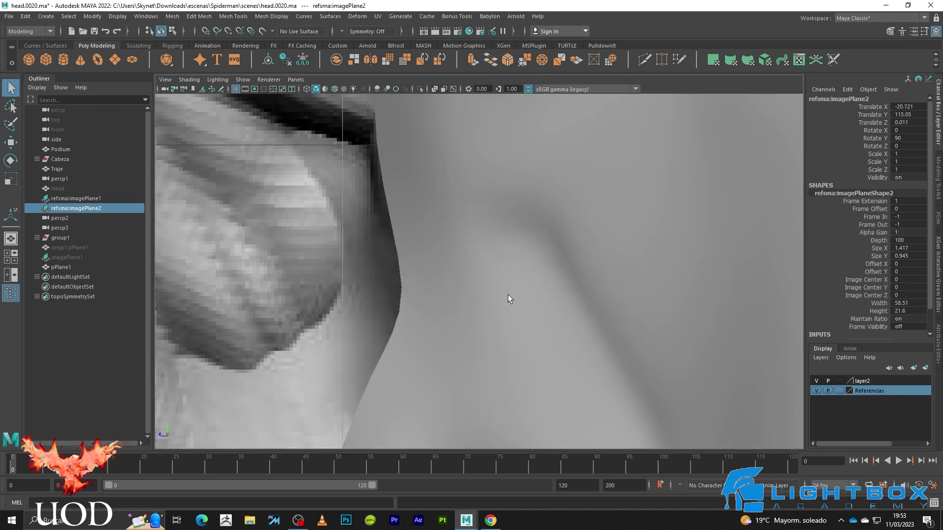
left_click(561, 255)
key("5")
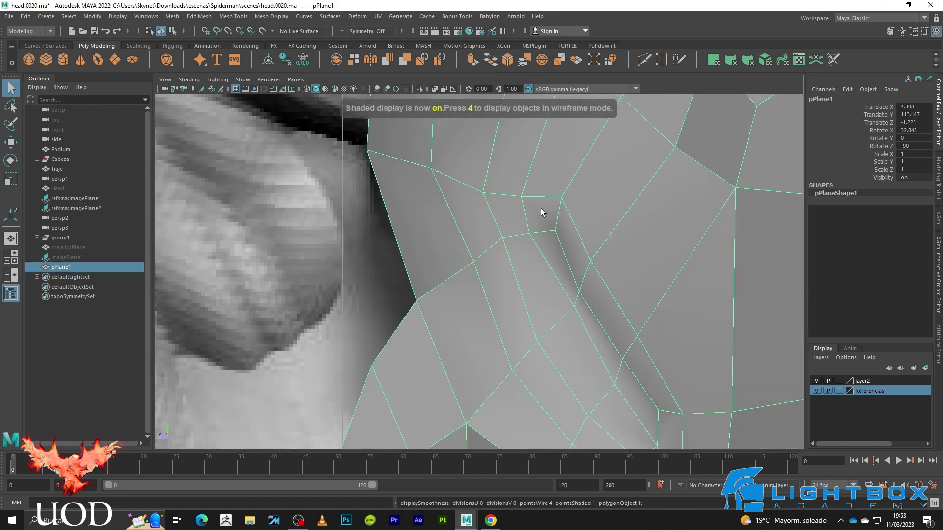
key("F8")
- Pick vertices along the crease and at its corner, comparing smoothed and cage views
left_click(512, 231)
left_click_drag(513, 232, 461, 278)
key("w")
key("5")
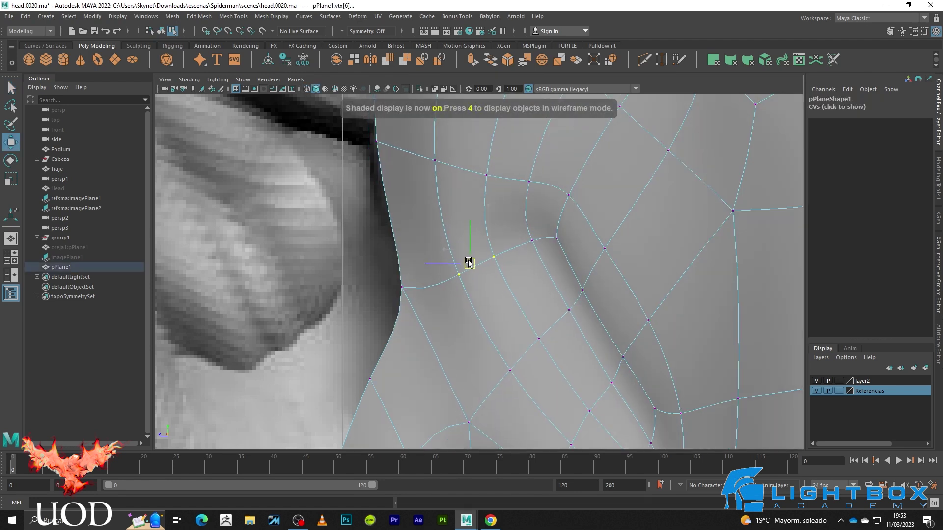
left_click(497, 254)
key("1")
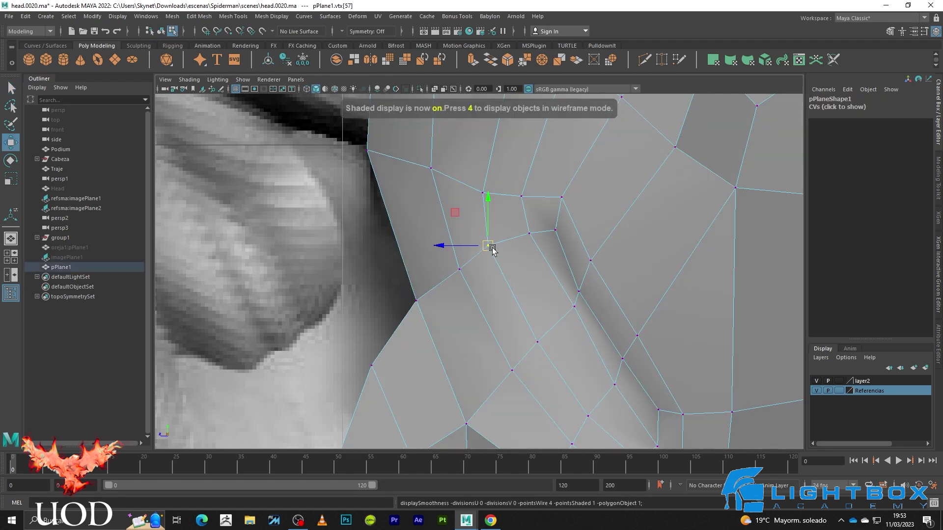
key("3")
left_click(528, 234)
key("1")
key("3")
- Select vertices at the crease bend and further along the loop, checking the edge flow
left_click(551, 229)
key("1")
key("3")
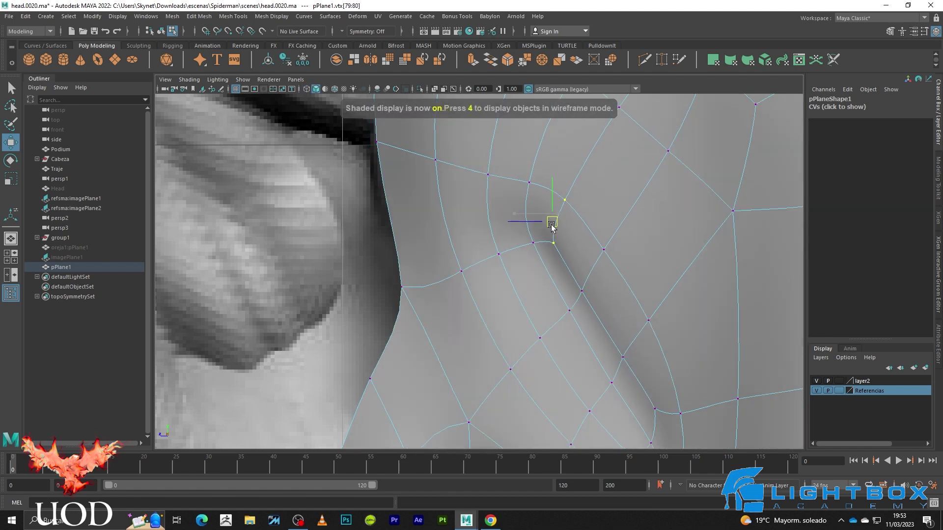
key("1")
mouse_move(541, 240)
left_mouse_down()
mouse_move(524, 255)
mouse_move(525, 243)
left_mouse_up()
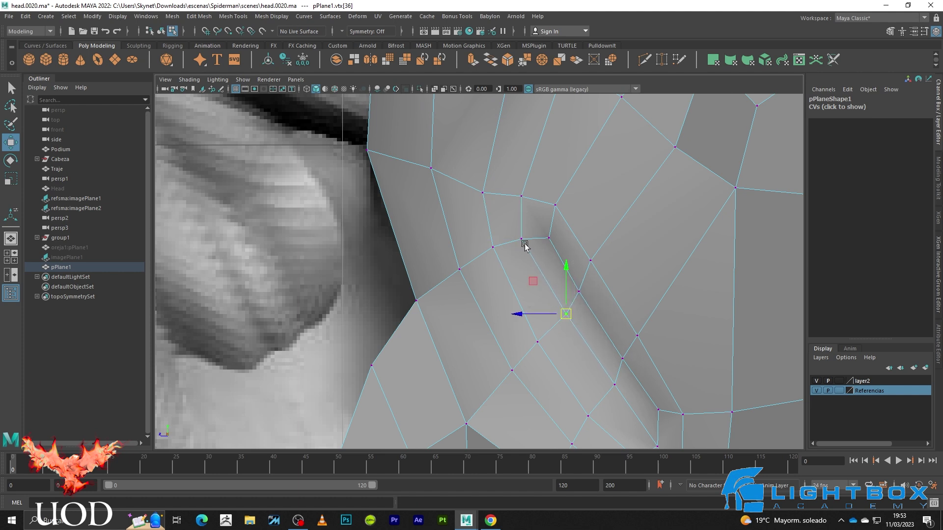
key("3")
key("1")
- Move the crease-bend vertex down-left toward the ear edge, then deselect to review
left_click_drag(495, 180, 460, 211)
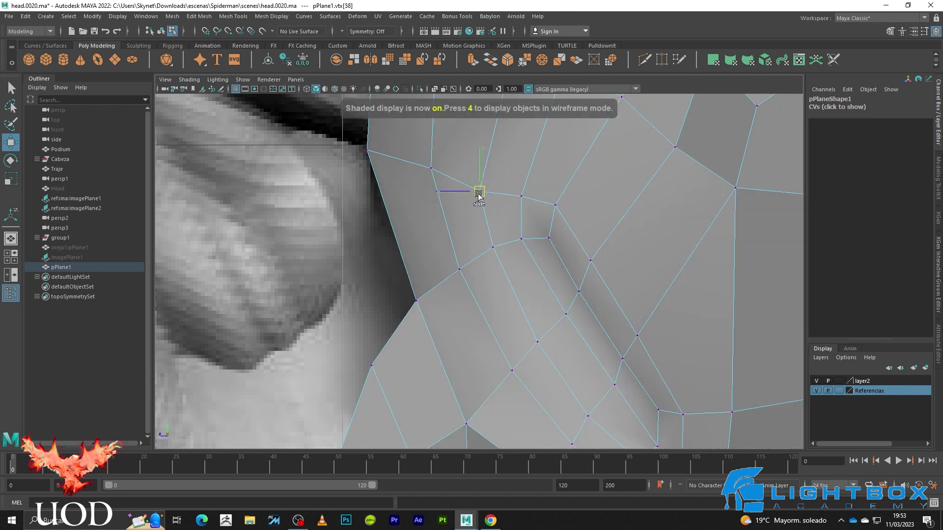
key("w")
key("3")
left_click_drag(431, 170, 428, 172)
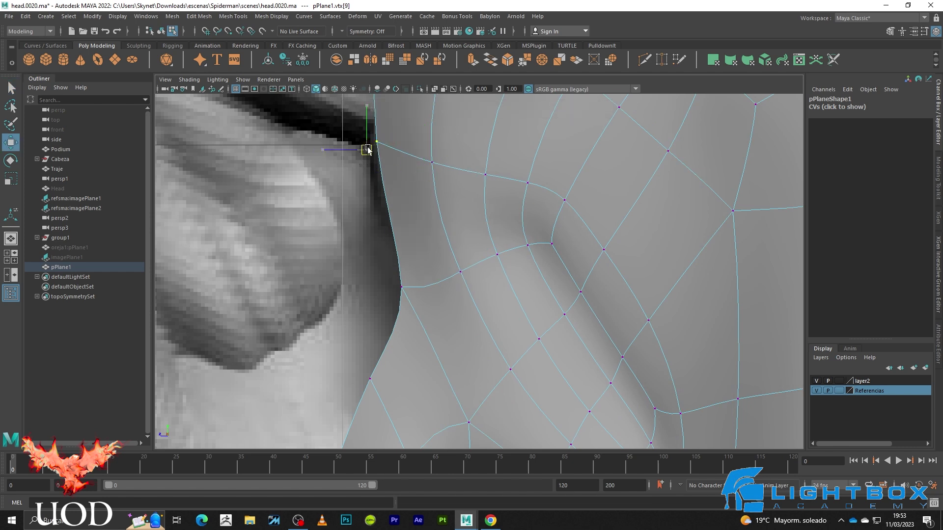
left_click_drag(368, 149, 360, 162)
left_click(342, 281)
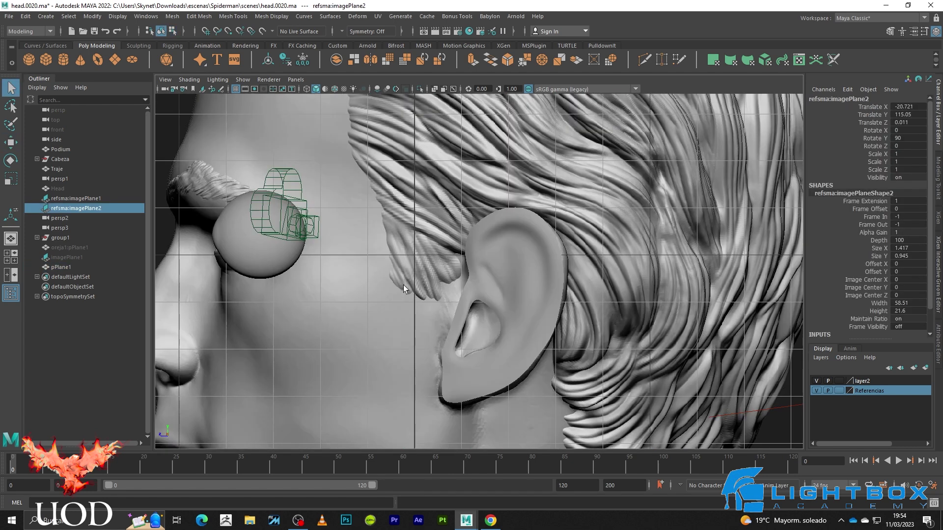
- Orbit to the front of the face and select the ear mesh with smooth preview
scroll(597, 188, "up", 5)
scroll(596, 187, "down", 5)
left_click_drag(596, 188, 644, 261, "alt")
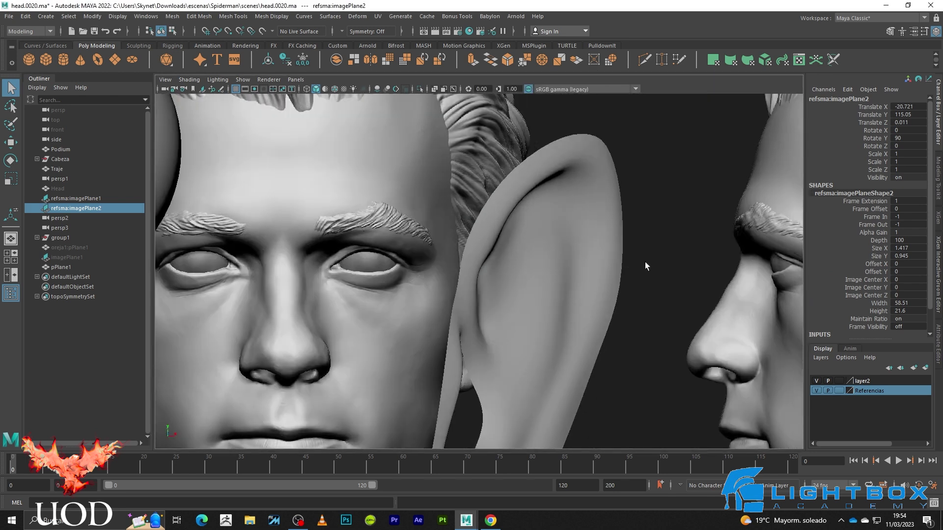
scroll(500, 282, "up", 5)
left_click(512, 248)
key("1")
key("3")
- Pull a vertex onto the ear's front edge
key("F9")
left_click(511, 269)
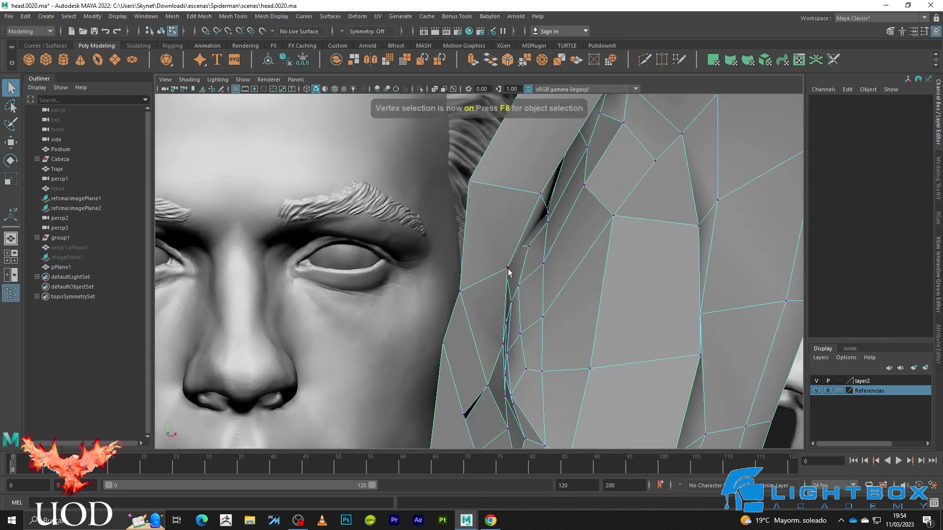
key("w")
middle_click_drag(559, 272, 564, 273)
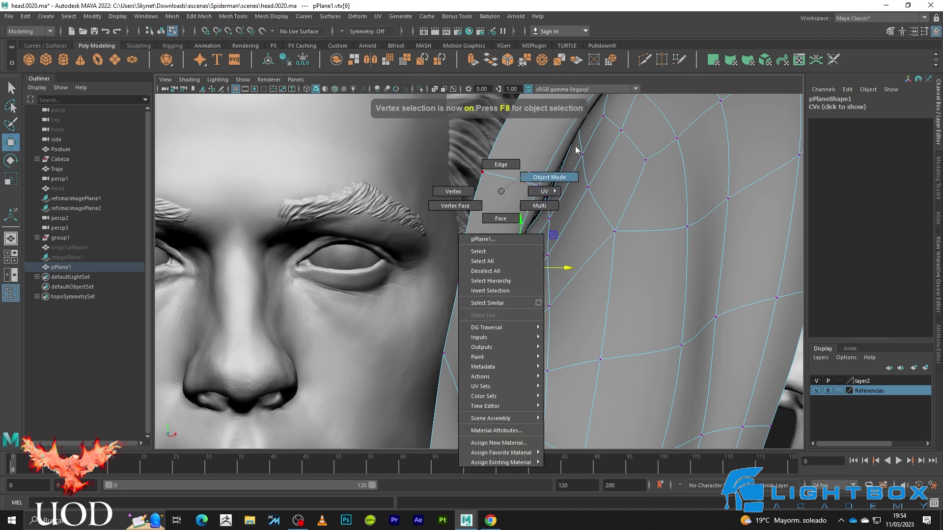
- Return to object mode and enlarge the side view to fill the window
right_click_drag(505, 211, 555, 177)
left_click(423, 239)
scroll(673, 246, "down", 3)
key("space")
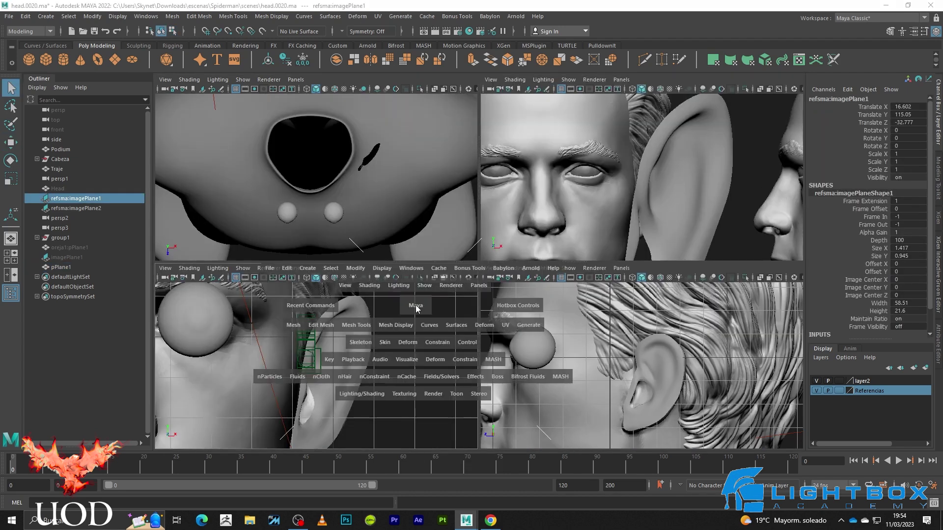
key("space")
scroll(481, 265, "up", 3)
scroll(487, 211, "up", 3)
- In the side view, select rim vertices of the ear mesh for moving
key("4")
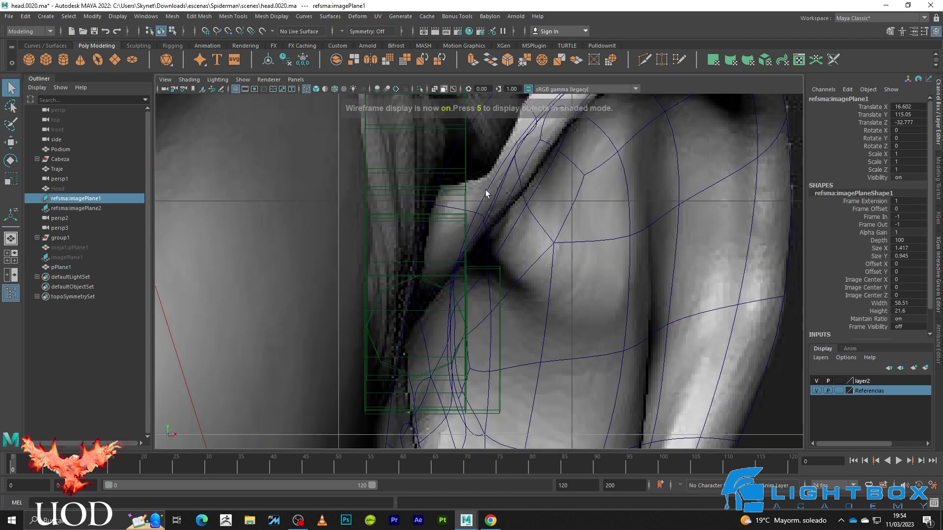
left_click(487, 186)
key("5")
key("4")
scroll(476, 279, "up", 2)
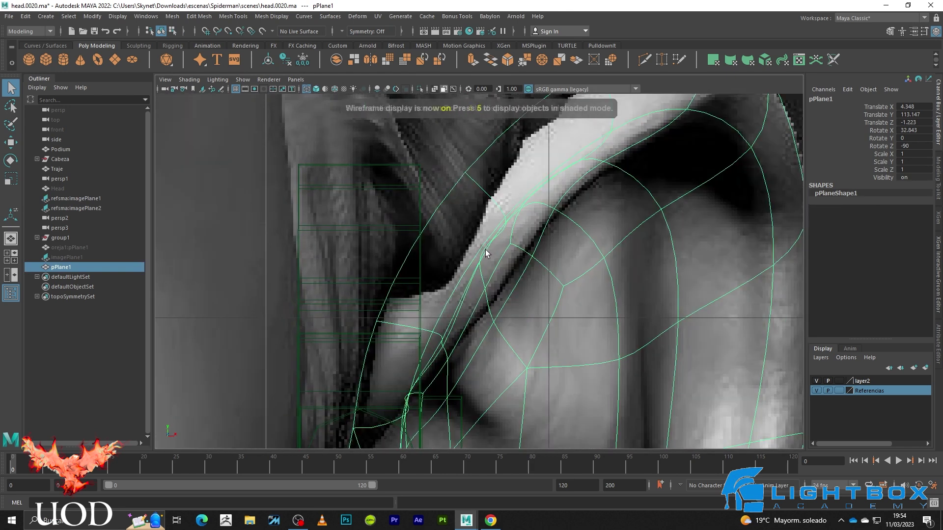
key("F9")
left_click_drag(477, 252, 478, 252)
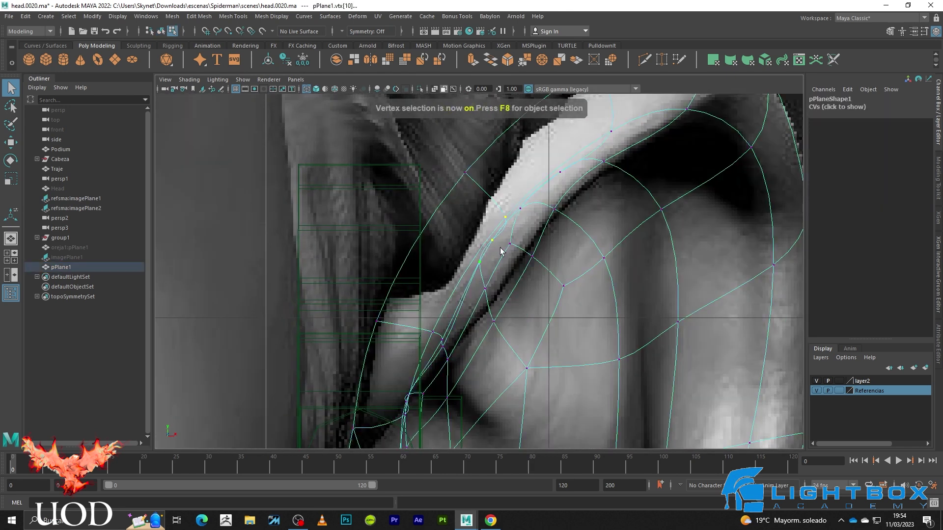
key("w")
key("5")
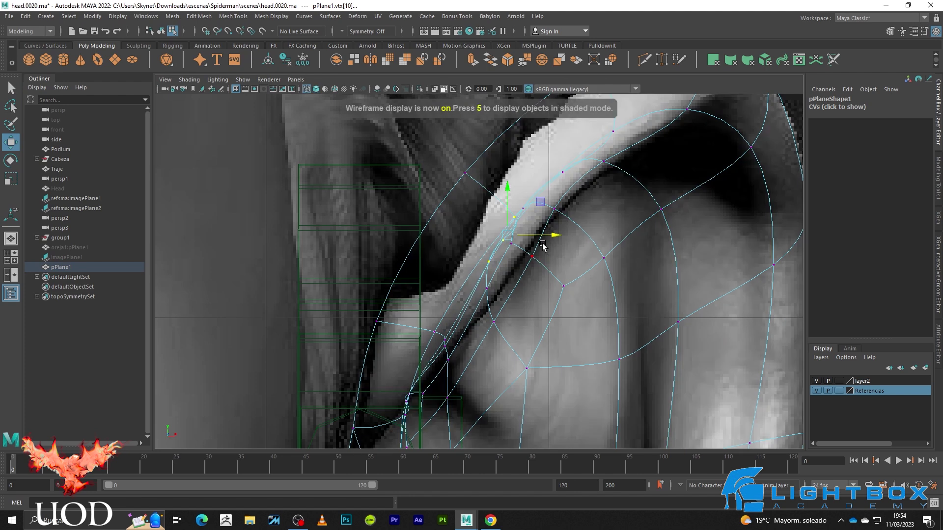
- Clear the selection, check the surface shading, and pick another rim vertex
left_click(540, 216)
key("1")
key("6")
key("5")
left_click(528, 214)
key("3")
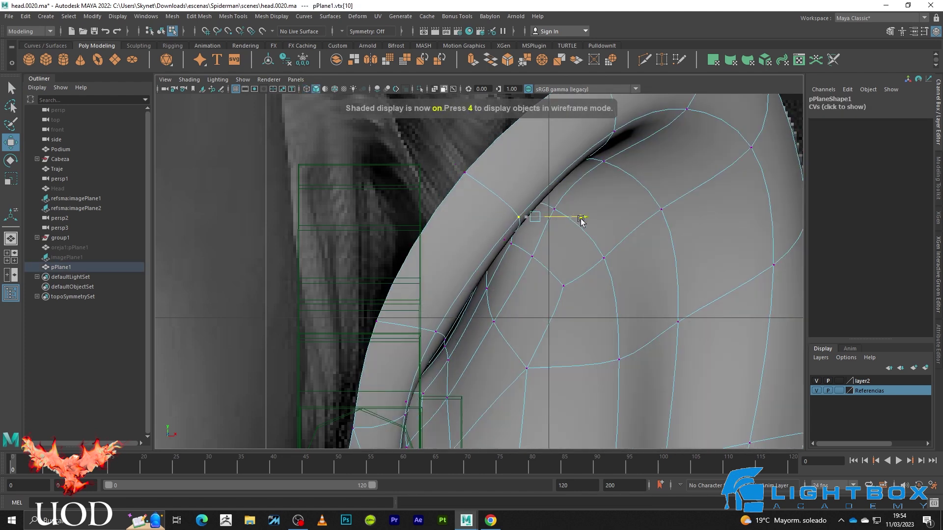
right_click(583, 221)
- Select pPlane1 and drag its upper rim edge upward toward the helix
left_click(629, 210)
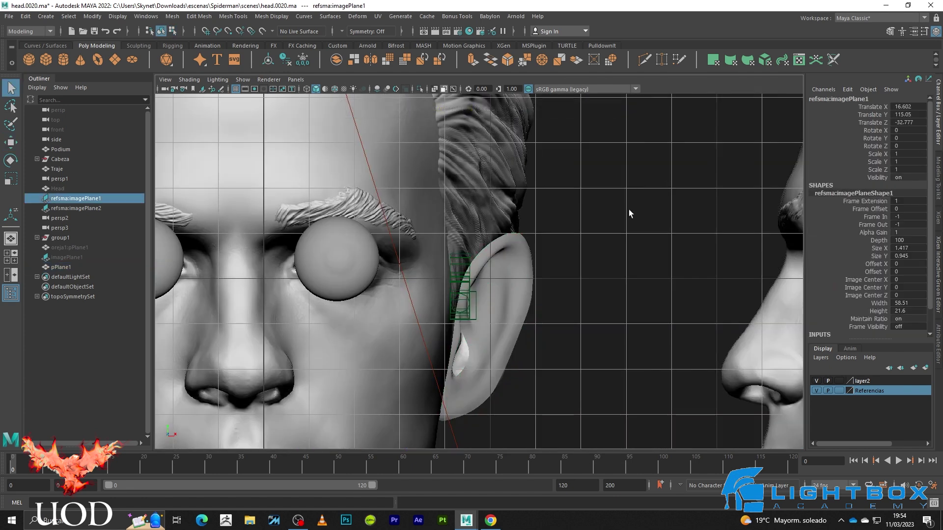
mouse_move(632, 182)
left_mouse_down("alt")
mouse_move(606, 204)
mouse_move(494, 211)
left_mouse_up("alt")
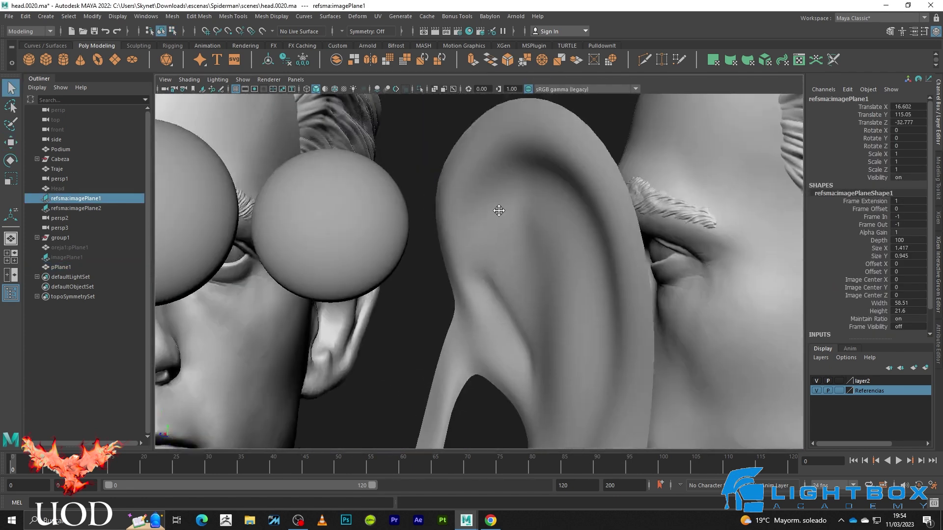
left_click(519, 246)
key("1")
scroll(583, 255, "up", 5)
key("F10")
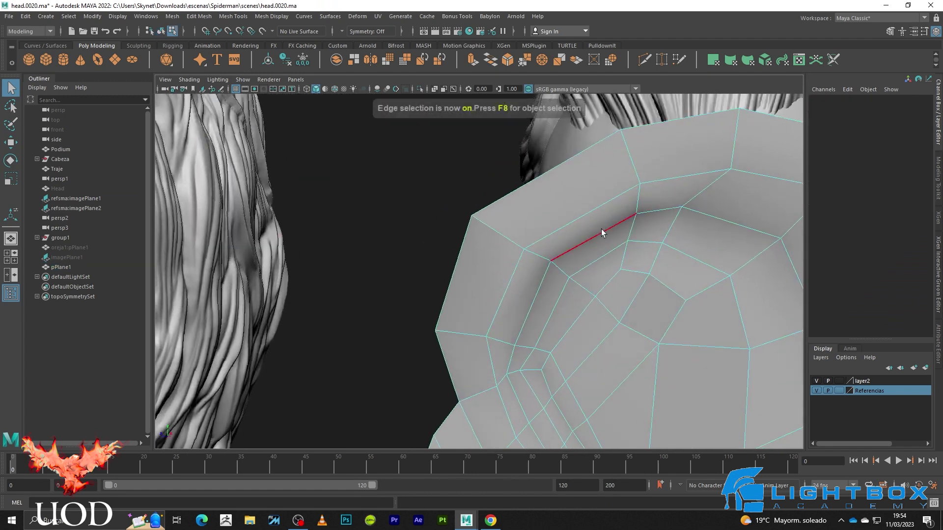
key("w")
left_click(597, 215)
key("3")
left_click_drag(597, 215, 591, 189)
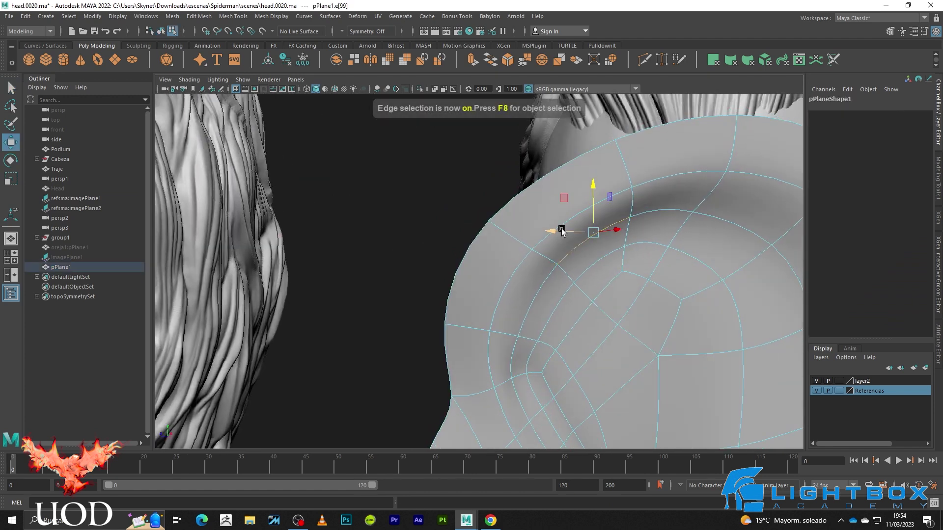
left_click_drag(726, 206, 731, 190)
- Turn to a close side view of the ear and reselect pPlane1
key("q")
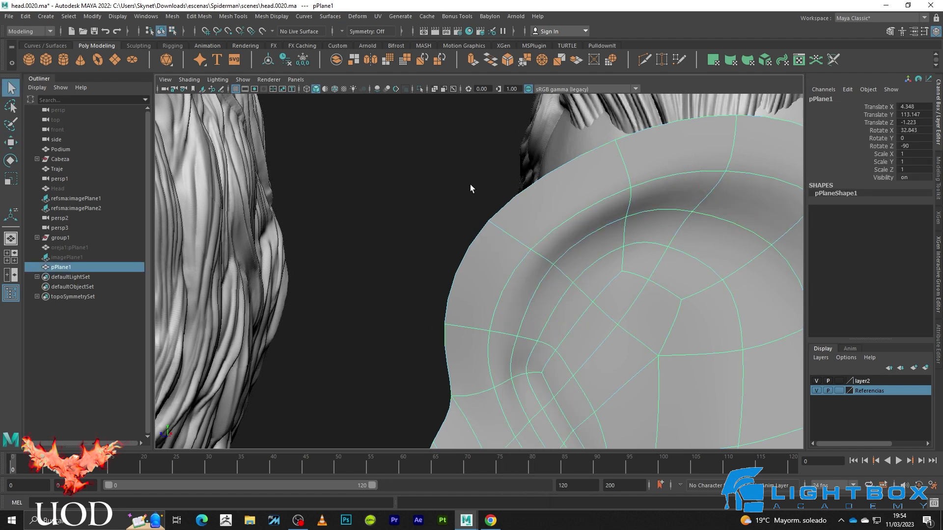
left_click(470, 184)
scroll(466, 208, "down", 5)
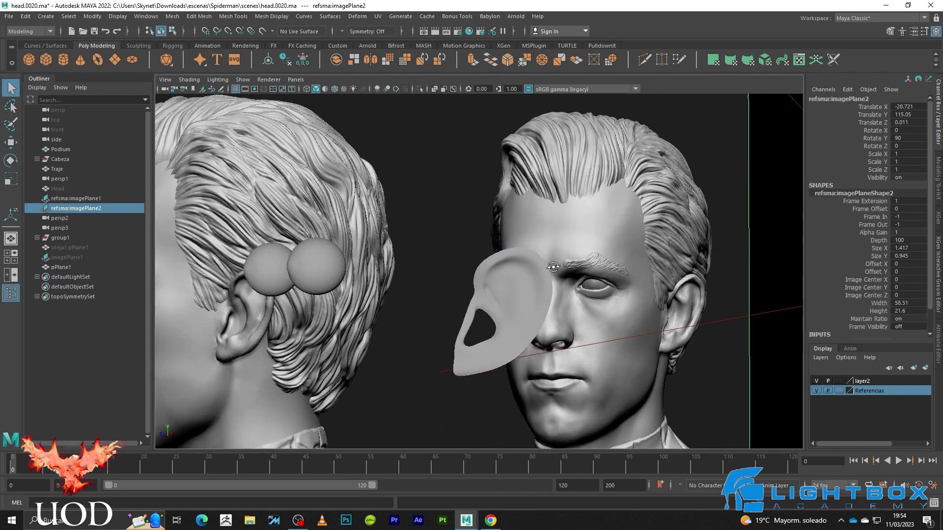
mouse_move(630, 240)
left_mouse_down("alt")
mouse_move(612, 289)
mouse_move(541, 229)
left_mouse_up("alt")
left_click(612, 290)
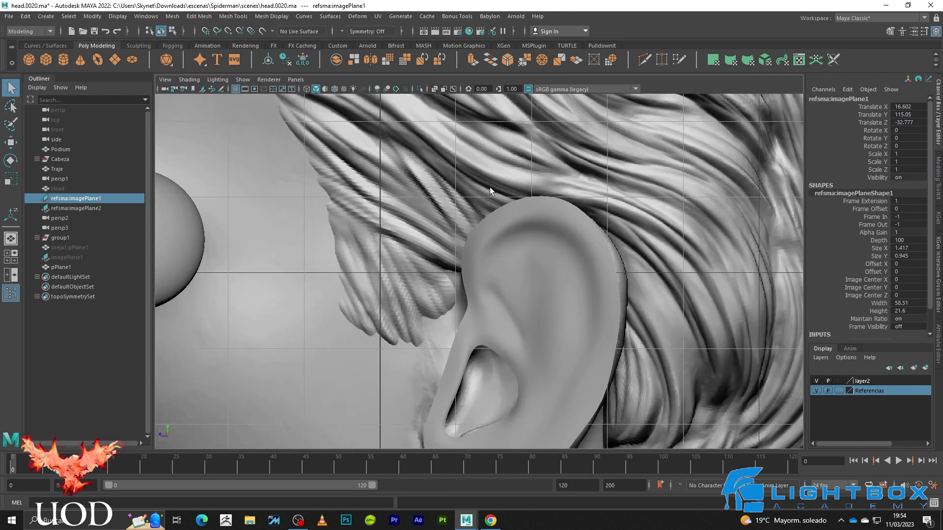
left_click(543, 206)
key("4")
scroll(514, 211, "up", 4)
key("5")
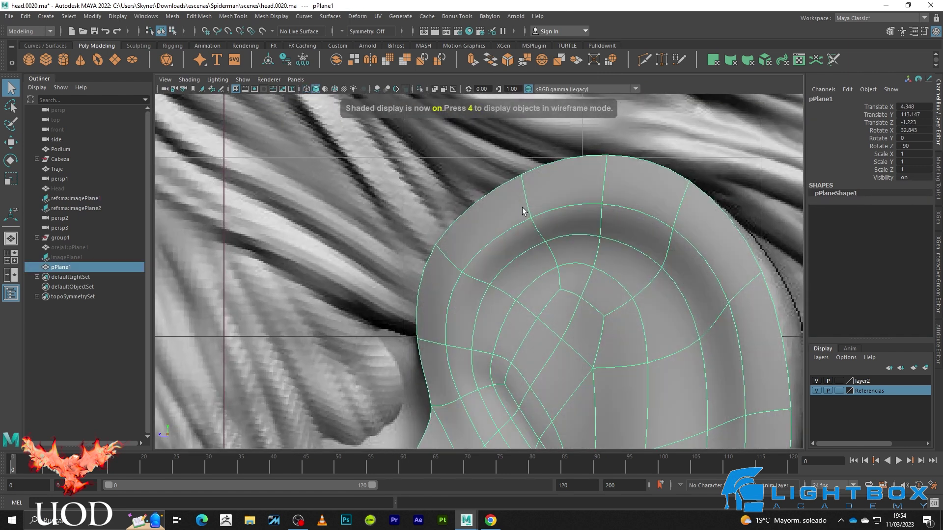
- Pick the ear mesh's top rim edge in edge mode over the wireframe sculpt
key("F10")
left_click(516, 165)
key("4")
left_click(497, 201)
key("w")
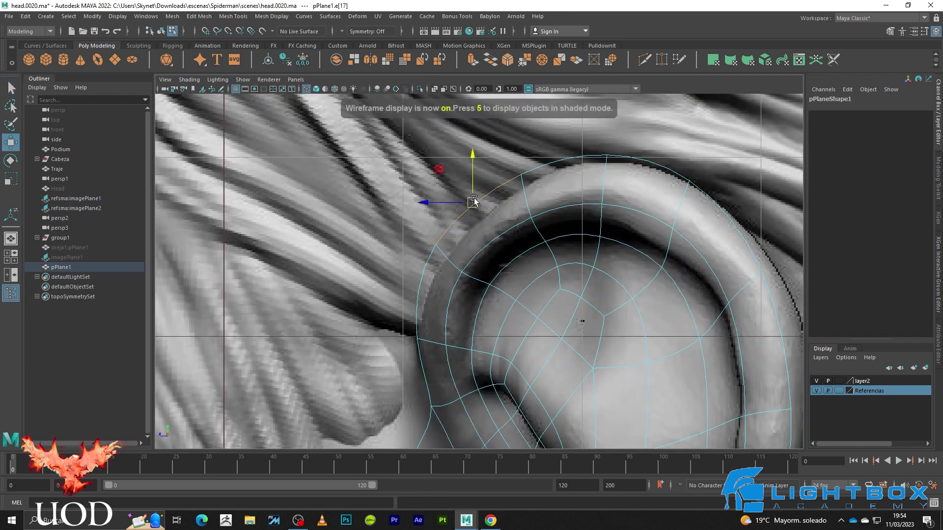
- Check the mesh in smoothed and wireframe displays, then pick an upper rim vertex
key("F8")
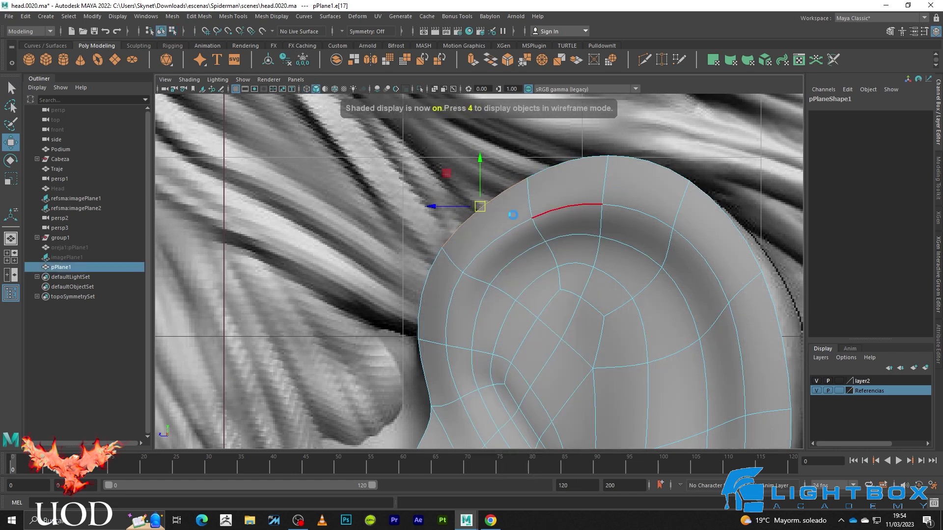
key("3")
key("1")
key("4")
key("5")
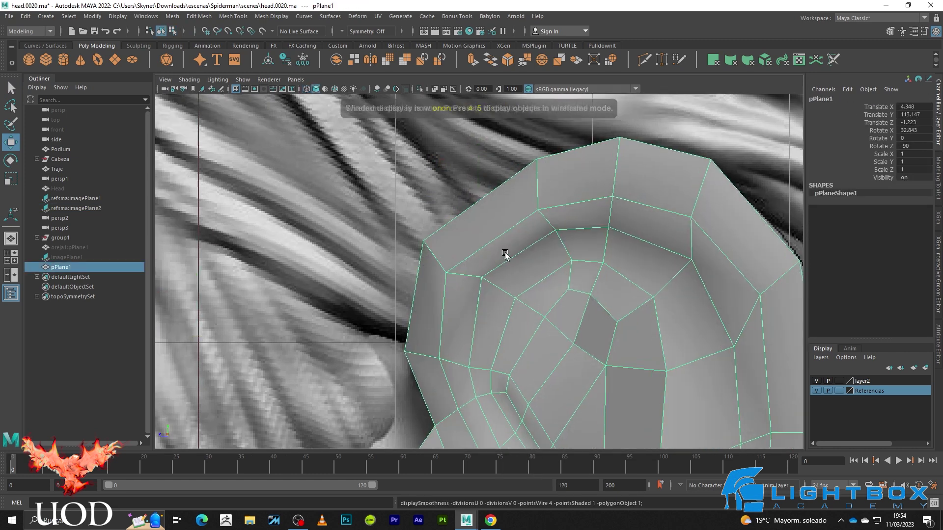
key("3")
key("F9")
left_click(455, 278)
- Nudge three upper-rim vertices onto the helix, checking the smoothed preview after each
left_click_drag(454, 278, 461, 278)
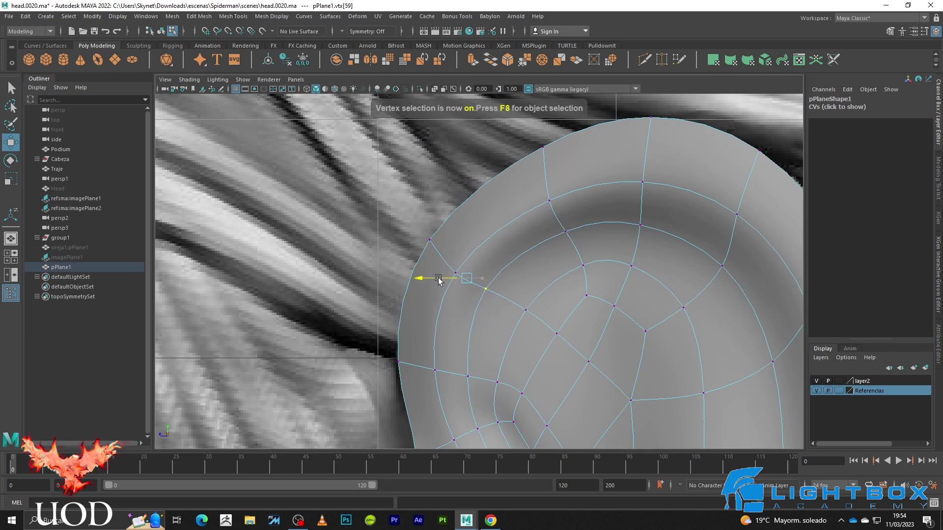
key("5")
key("3")
key("1")
left_click(463, 272)
left_click_drag(463, 272, 464, 269)
key("3")
key("1")
left_click(553, 200)
left_click_drag(552, 200, 549, 195)
key("3")
key("1")
- Move the helix vertices at the back of the rim into place
left_click(643, 181)
key("3")
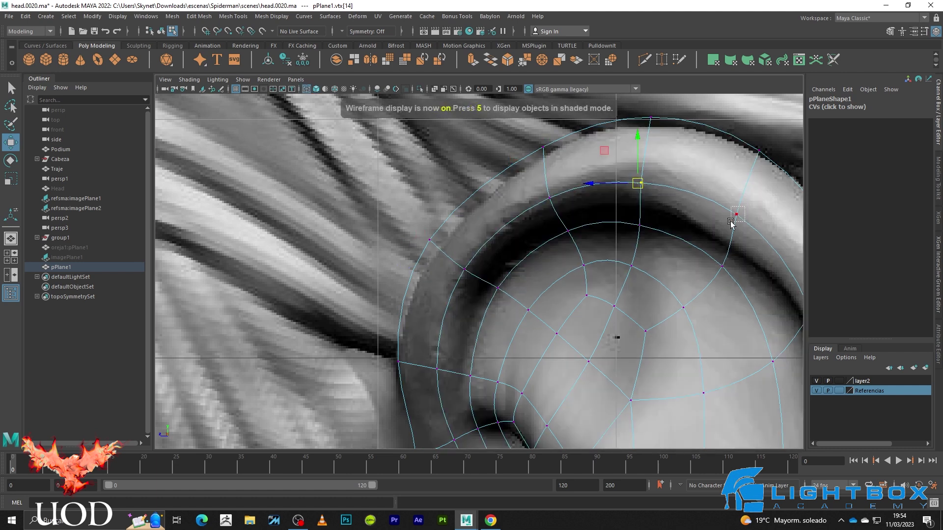
key("1")
left_click(735, 224)
key("3")
mouse_move(730, 259)
left_mouse_down()
mouse_move(701, 283)
mouse_move(738, 250)
left_mouse_up()
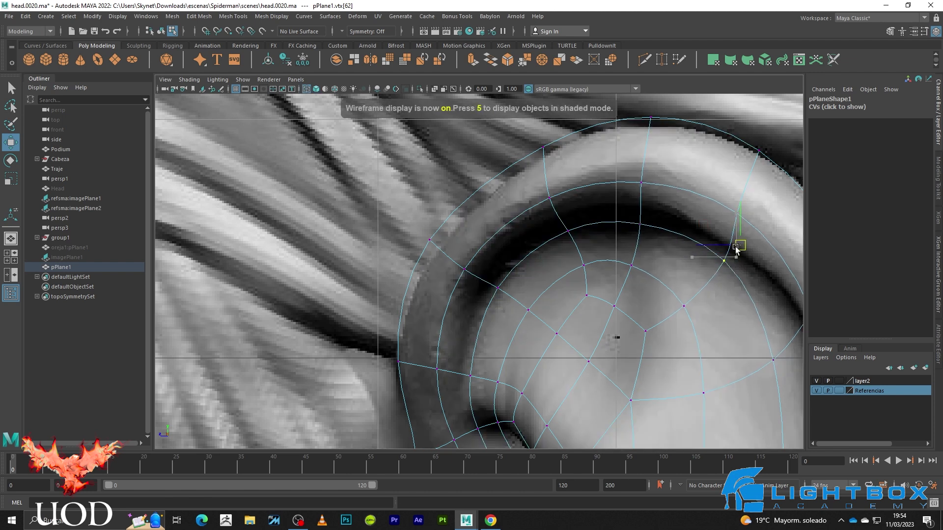
key("1")
middle_click_drag(730, 281, 538, 202, "alt")
key("3")
left_click_drag(561, 125, 532, 145)
key("w")
key("1")
key("3")
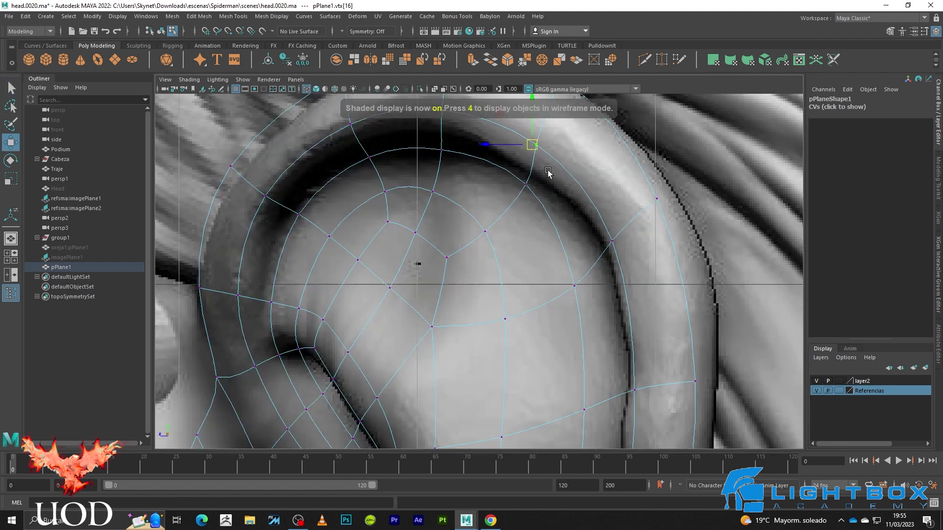
key("5")
- Adjust the next helix vertex and check the back rim vertices against the sculpt in wireframe
left_click(612, 241)
key("4")
left_click_drag(614, 234, 612, 239)
key("5")
mouse_move(595, 274)
left_mouse_down()
mouse_move(551, 299)
mouse_move(604, 277)
left_mouse_up()
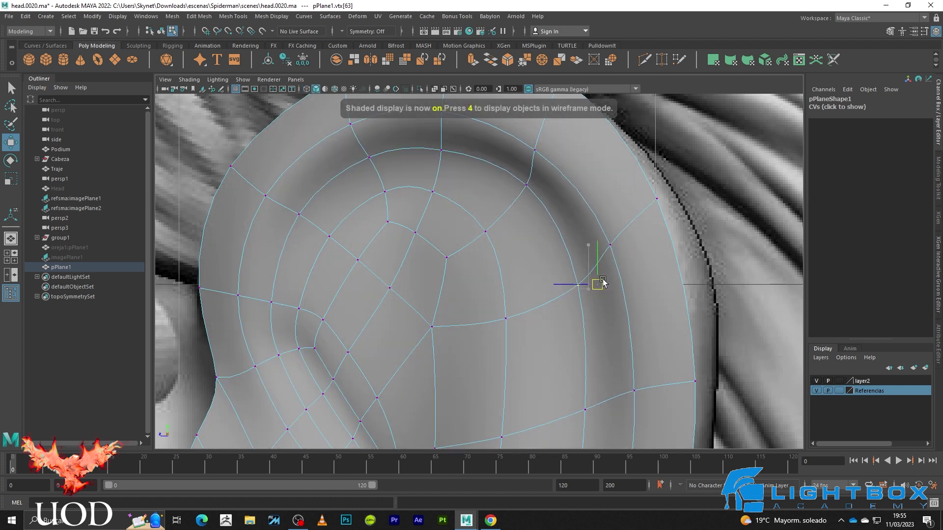
key("4")
key("5")
middle_click_drag(610, 275, 585, 122, "alt")
mouse_move(571, 244)
left_mouse_down()
mouse_move(541, 279)
mouse_move(587, 249)
left_mouse_up()
key("4")
key("5")
key("4")
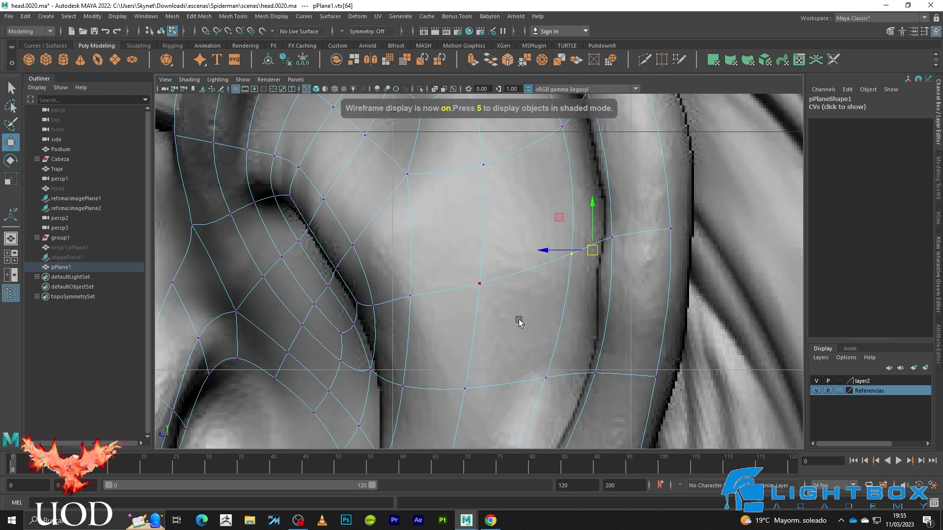
key("5")
- Push the back-edge rim vertices out to the sculpted ear's edge
middle_click_drag(520, 322, 511, 249, "alt")
left_click_drag(562, 270, 522, 290)
key("4")
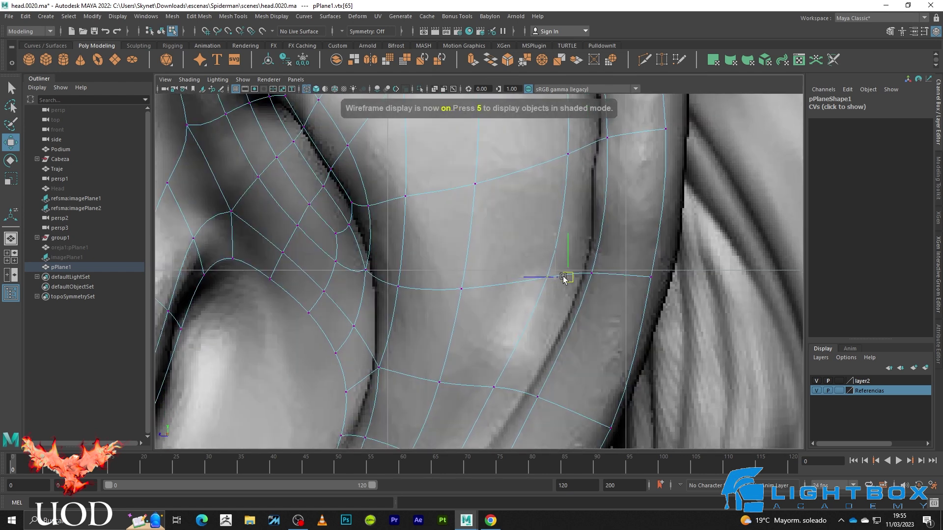
key("5")
left_click(591, 273)
key("4")
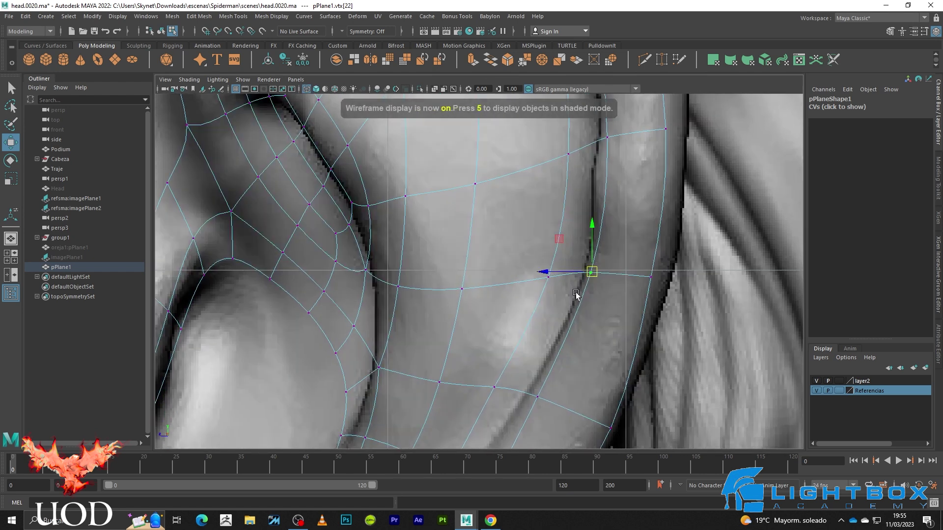
key("5")
left_click(495, 388)
key("4")
key("5")
left_click_drag(497, 390, 519, 397)
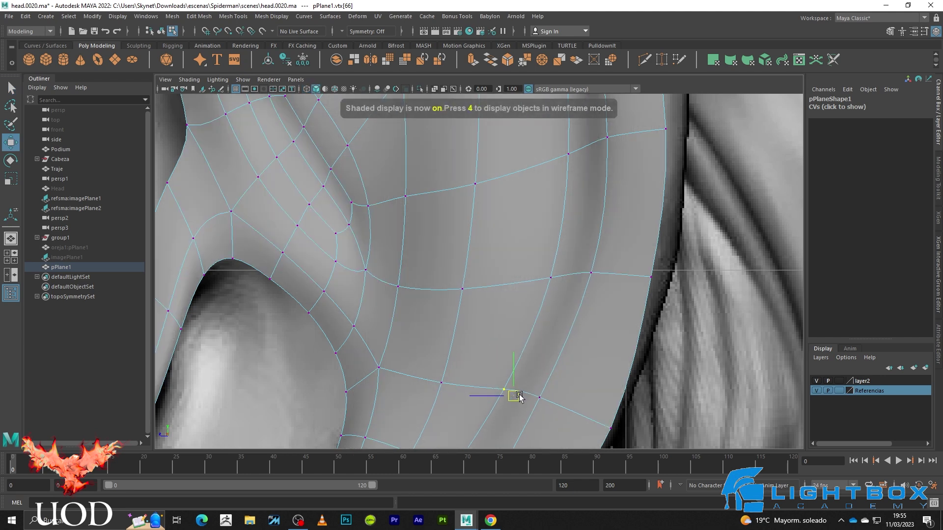
- Slide the lower back-edge and earlobe vertices onto the ear's silhouette
middle_click_drag(519, 397, 546, 239, "alt")
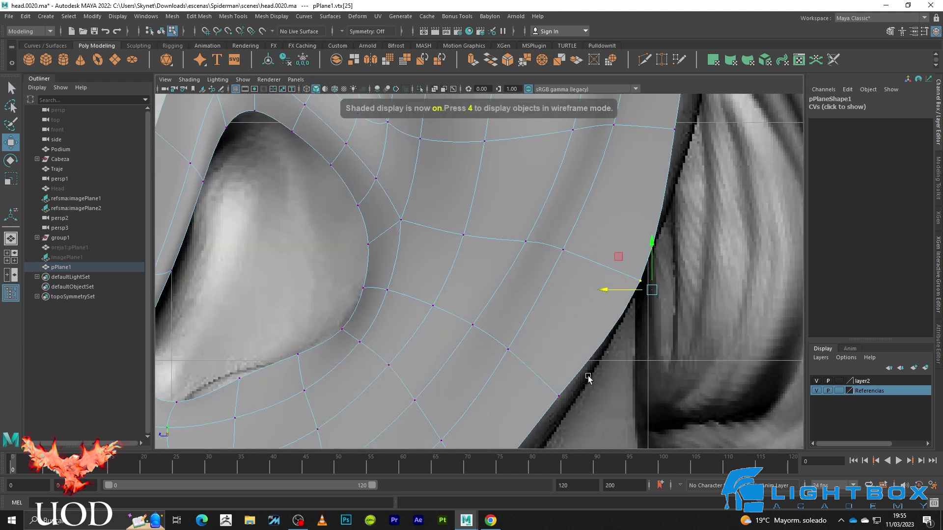
middle_click_drag(590, 379, 569, 289, "alt")
left_click(574, 285)
left_click_drag(576, 289, 576, 291)
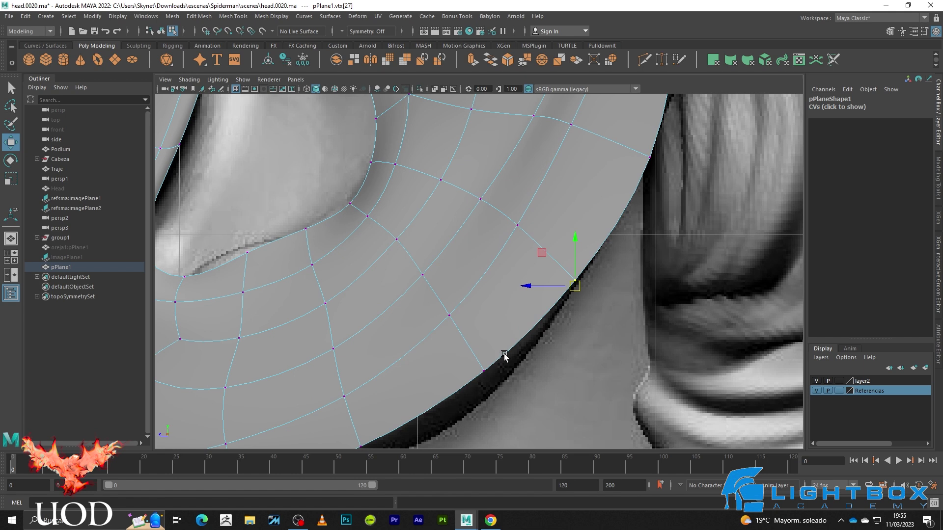
left_click_drag(489, 375, 495, 402)
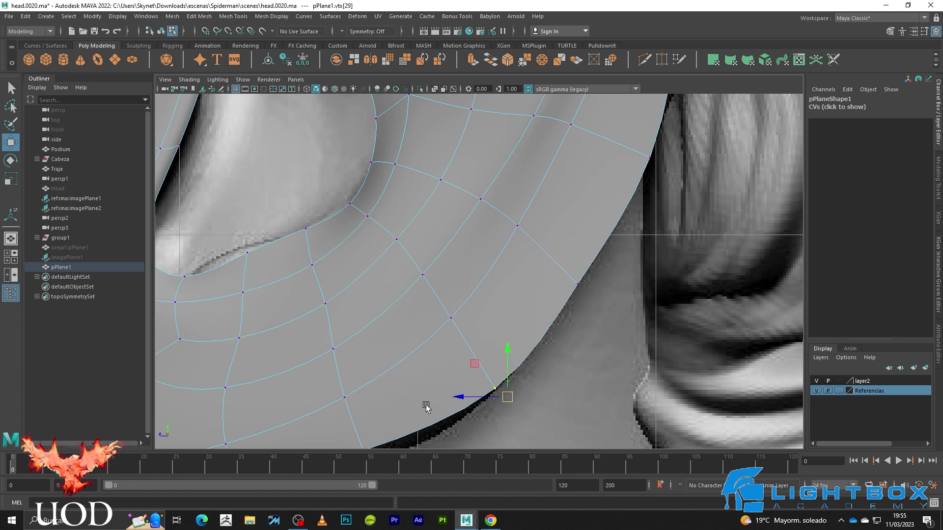
middle_click_drag(432, 404, 459, 324, "alt")
middle_click_drag(425, 361, 538, 315, "alt")
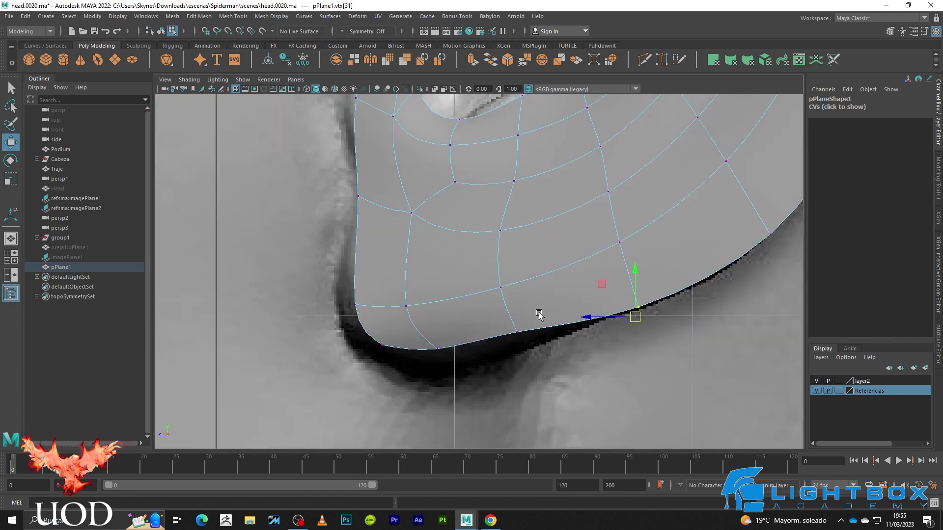
left_click_drag(517, 330, 470, 359)
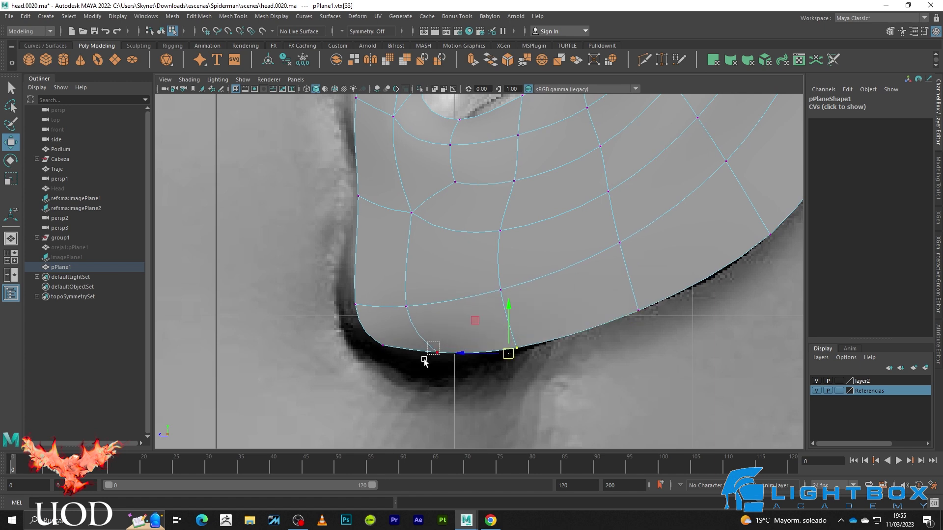
scroll(467, 263, "down", 5)
- Zoom in on the ear in wireframe and reselect the ear mesh pPlane1
key("F8")
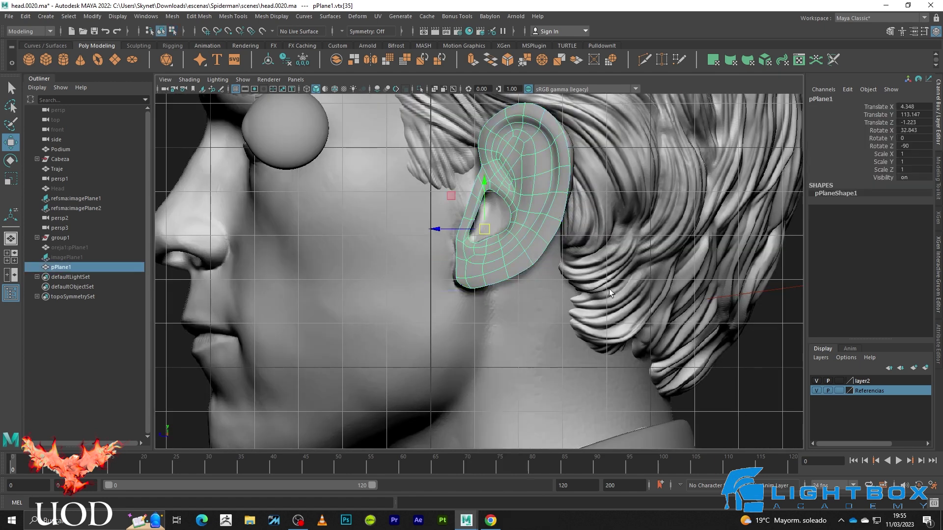
left_click(551, 240)
scroll(545, 234, "up", 2)
scroll(562, 203, "up", 2)
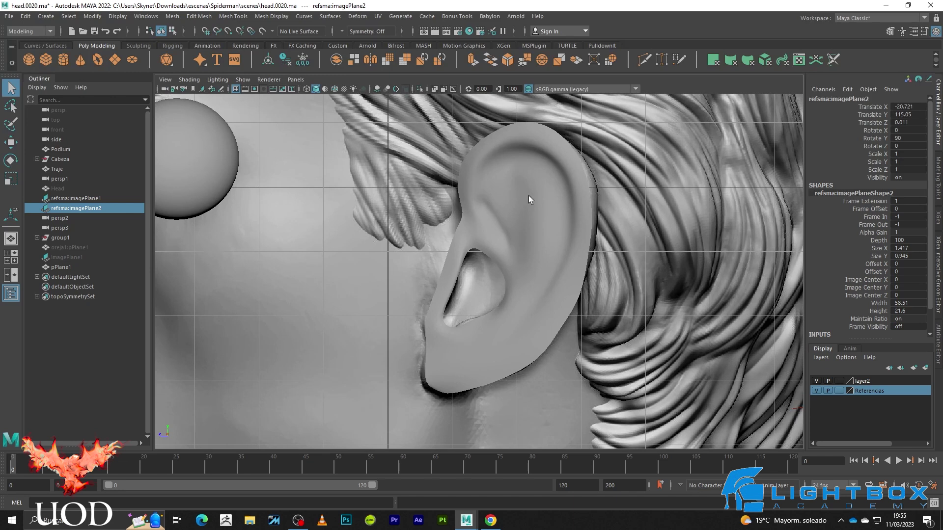
key("4")
middle_click_drag(497, 176, 491, 234, "alt")
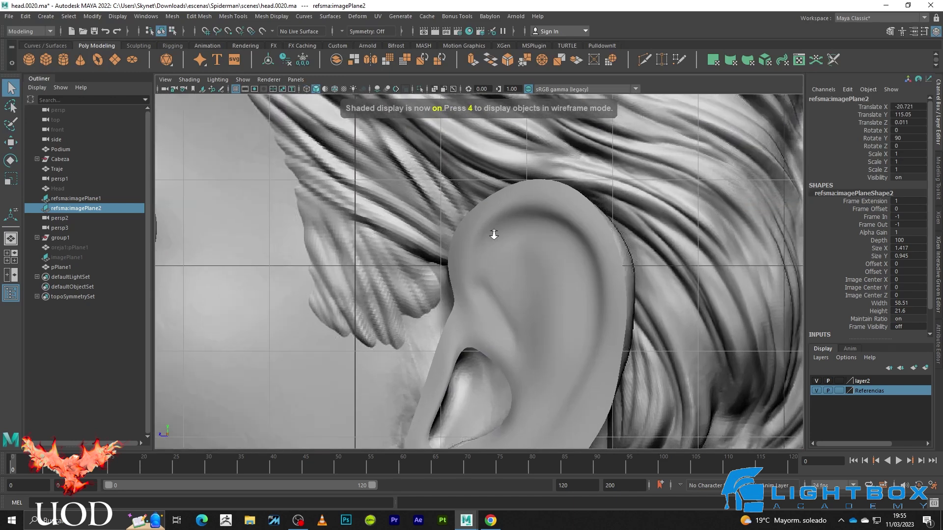
left_click(547, 207)
- Pick a vertex on the inner helix fold of the unsmoothed wireframe mesh for moving
scroll(538, 202, "up", 3)
key("1")
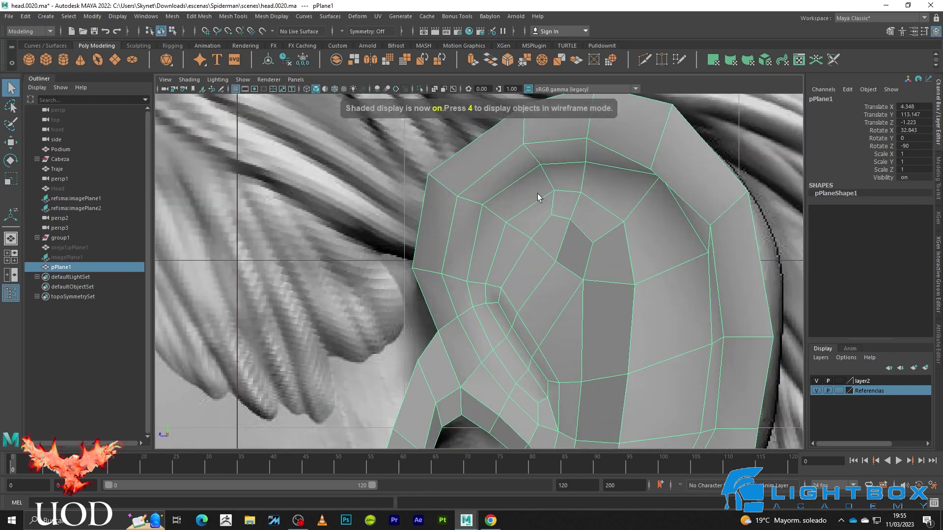
key("4")
scroll(541, 199, "up", 2)
key("F9")
key("w")
left_click(553, 191)
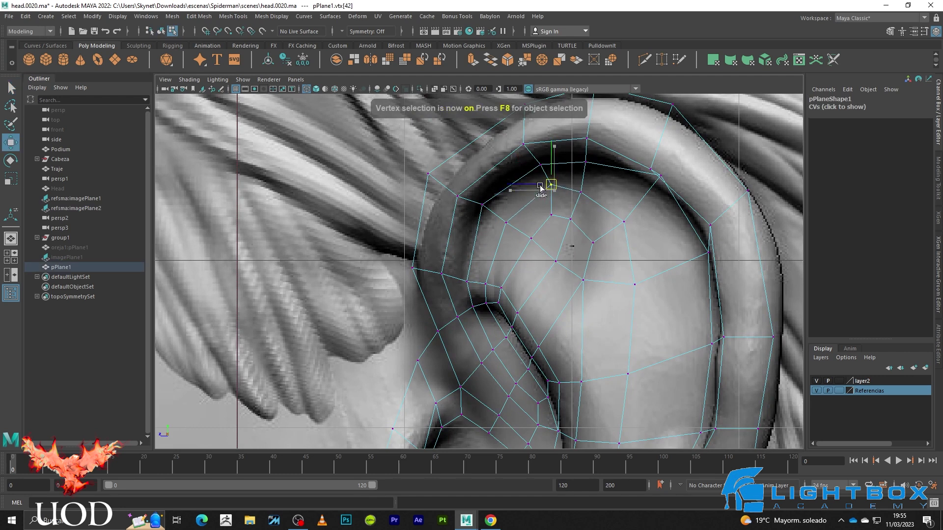
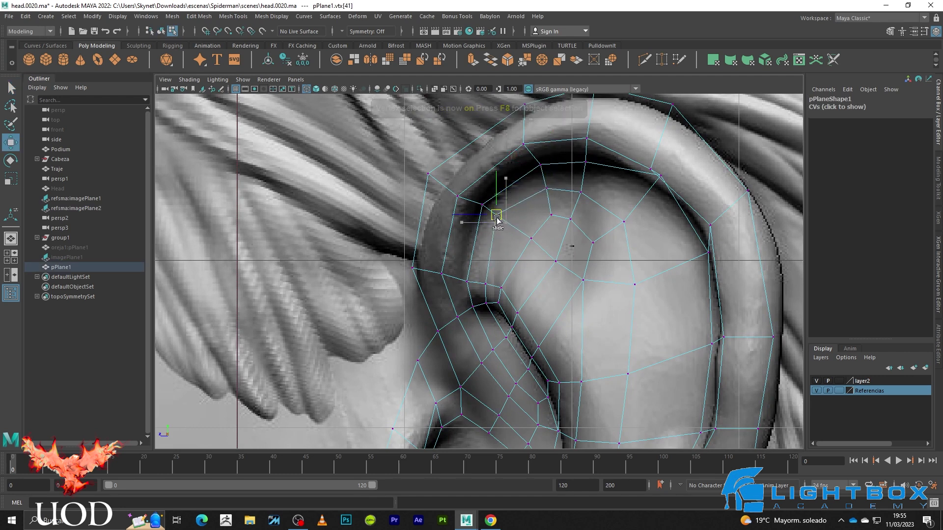
- Select the two vertices at the top of the ear rim and move them, undoing the bad move
key("q")
key("3")
key("5")
key("4")
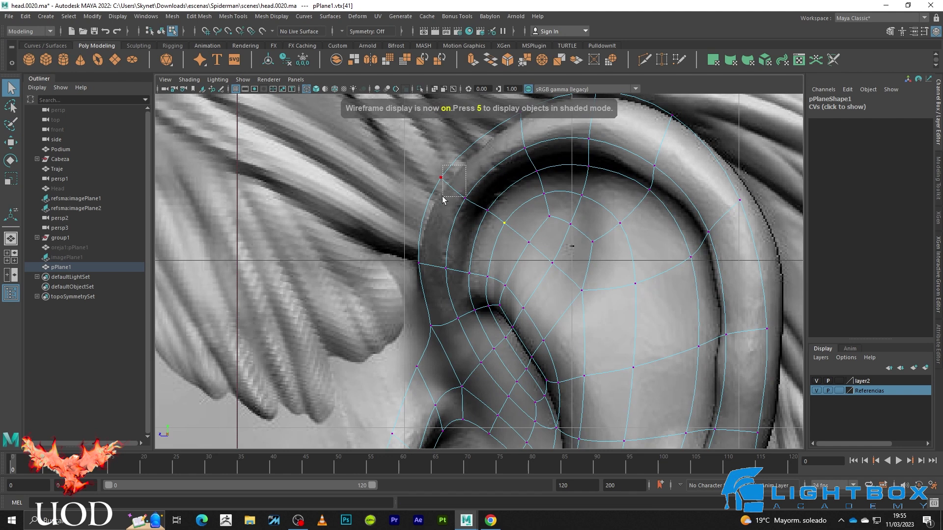
key("5")
key("w")
left_click_drag(432, 172, 450, 189)
key("ctrl+z")
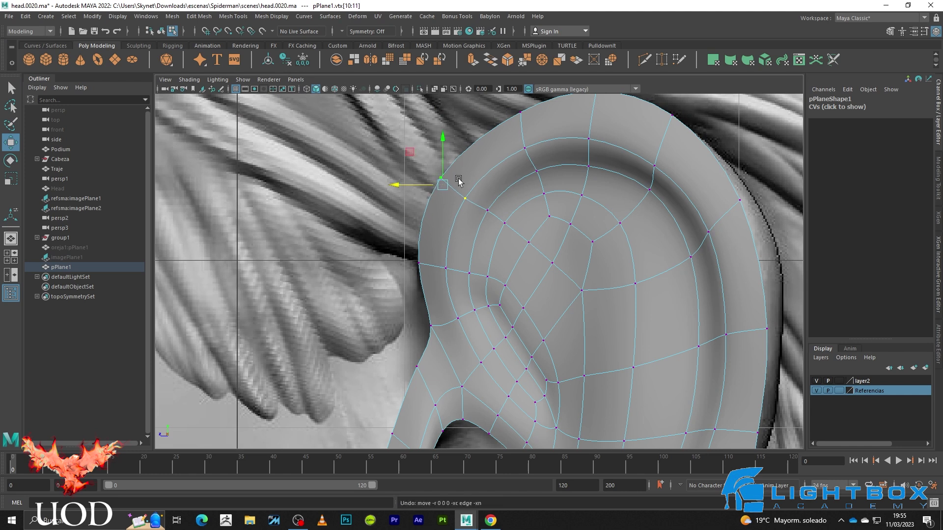
- Edge-slide a top rim vertex, undo it, and check the fit in wireframe and shaded
middle_click_drag(451, 185, 467, 199, "ctrl+shift")
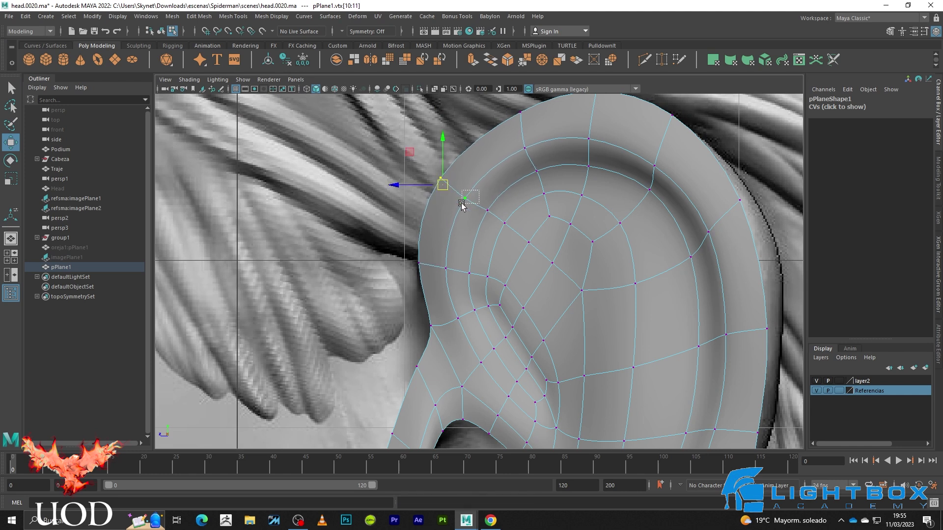
key("4")
key("ctrl+z")
key("ctrl+z")
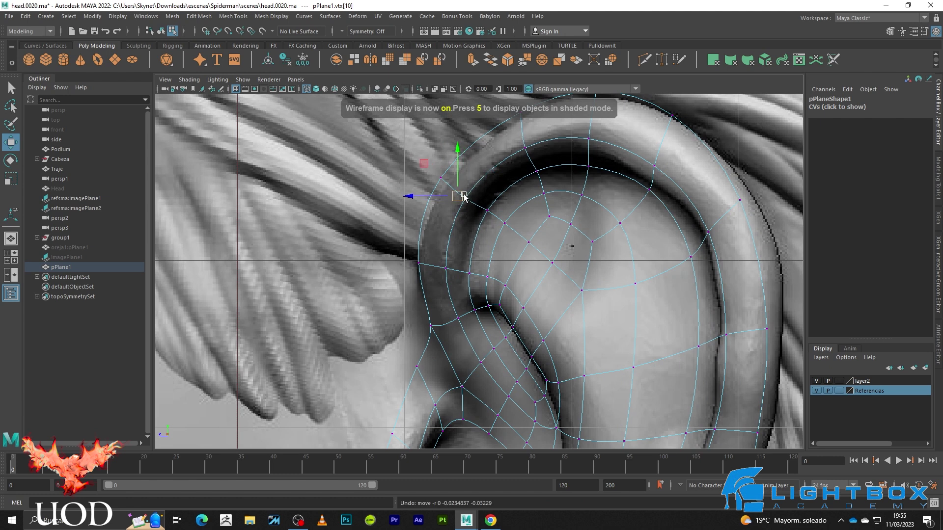
key("5")
left_click(648, 191)
key("4")
- Narrow the selection to one top rim vertex, then zoom out to the side of the head
mouse_move(595, 133)
left_mouse_down()
mouse_move(569, 145)
mouse_move(584, 167)
left_mouse_up()
key("5")
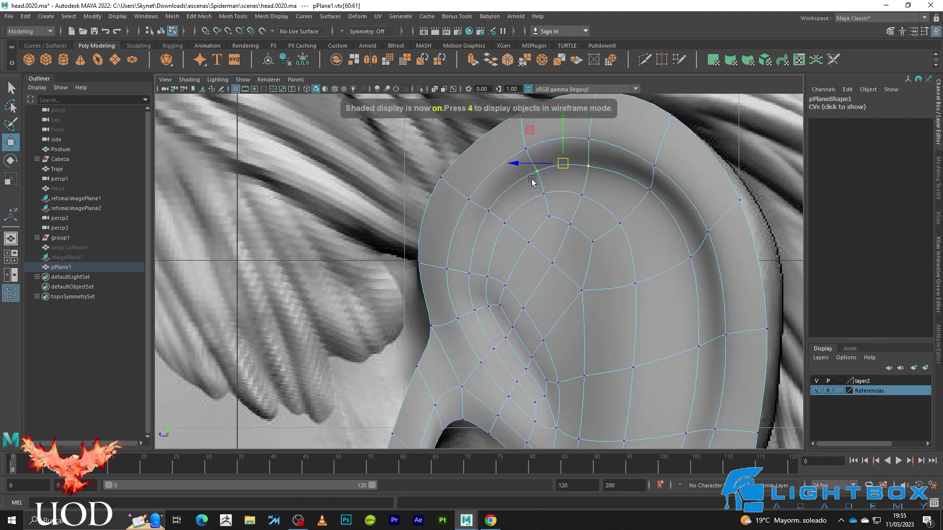
left_click(531, 179)
key("4")
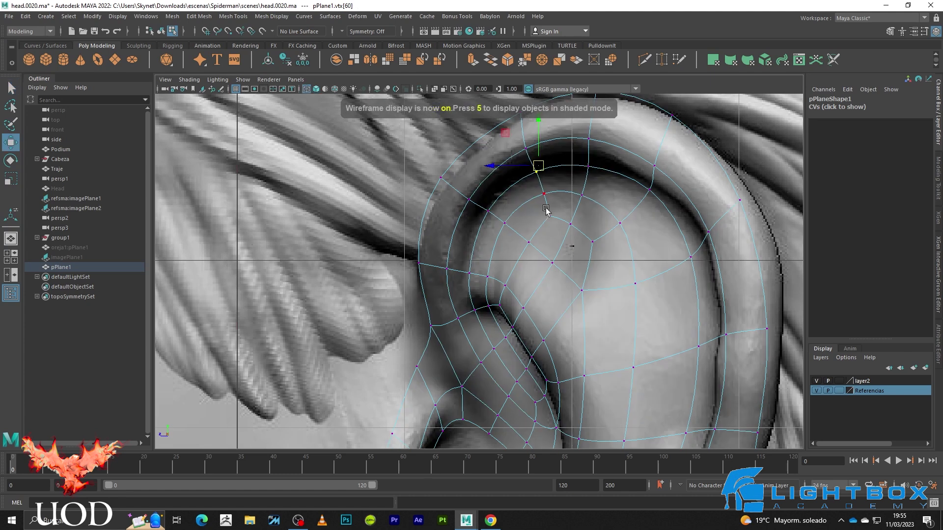
key("5")
key("F8")
scroll(547, 210, "down", 5)
left_click(550, 288)
- Maximize a single view, zoom in, and select the ear mesh to check it against the sculpt
key("space")
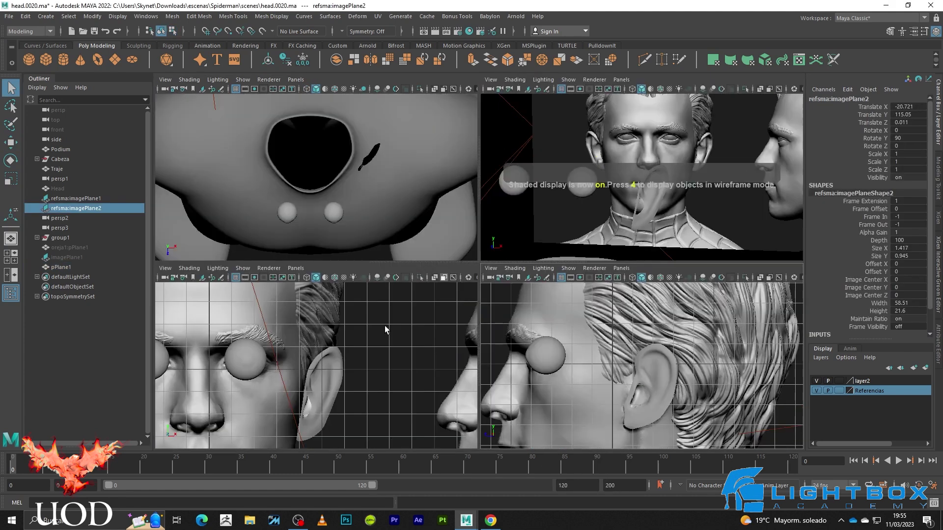
key("space")
scroll(511, 320, "up", 3)
scroll(505, 264, "up", 3)
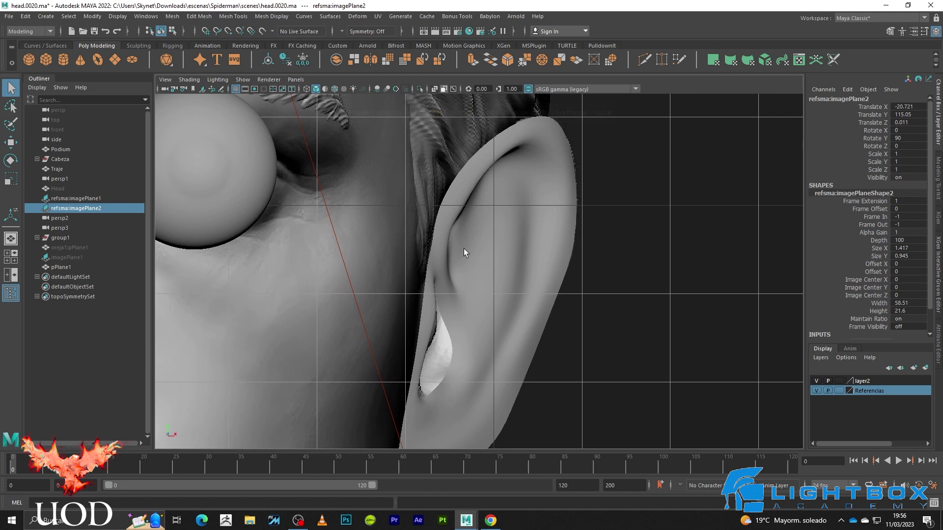
key("4")
key("5")
scroll(515, 243, "up", 1)
left_click(516, 243)
scroll(481, 217, "up", 2)
key("4")
key("5")
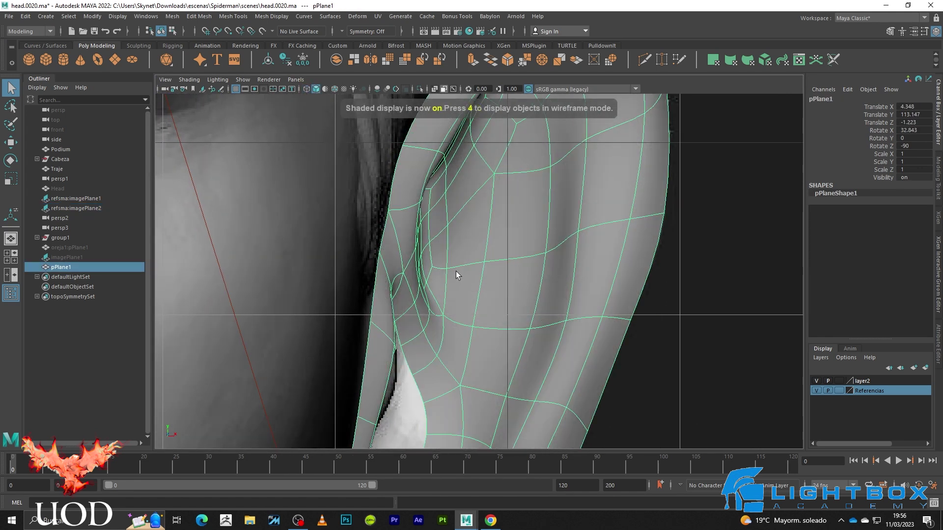
- Switch to vertex mode and select a vertex inside the ear's fold, with the smooth preview on
key("F9")
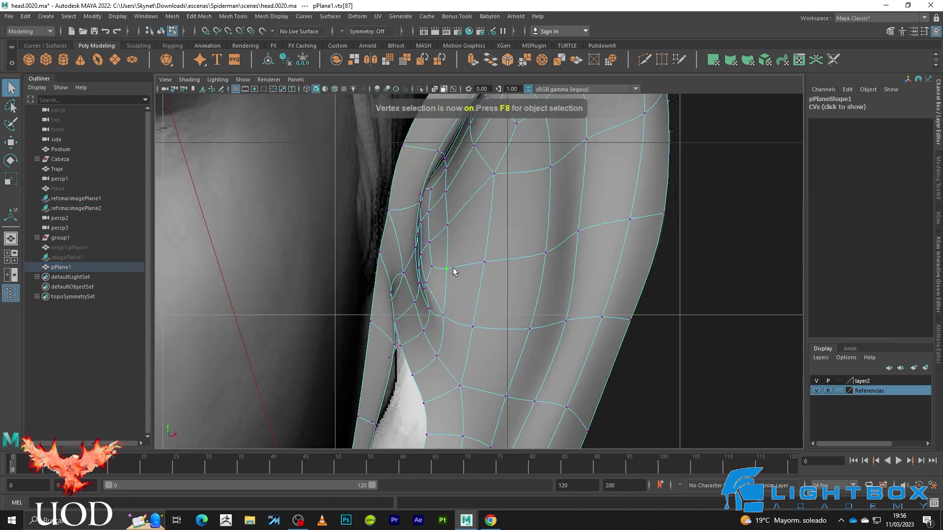
scroll(488, 268, "up", 2)
key("4")
key("space")
key("space")
scroll(542, 258, "up", 3)
scroll(542, 258, "down", 3)
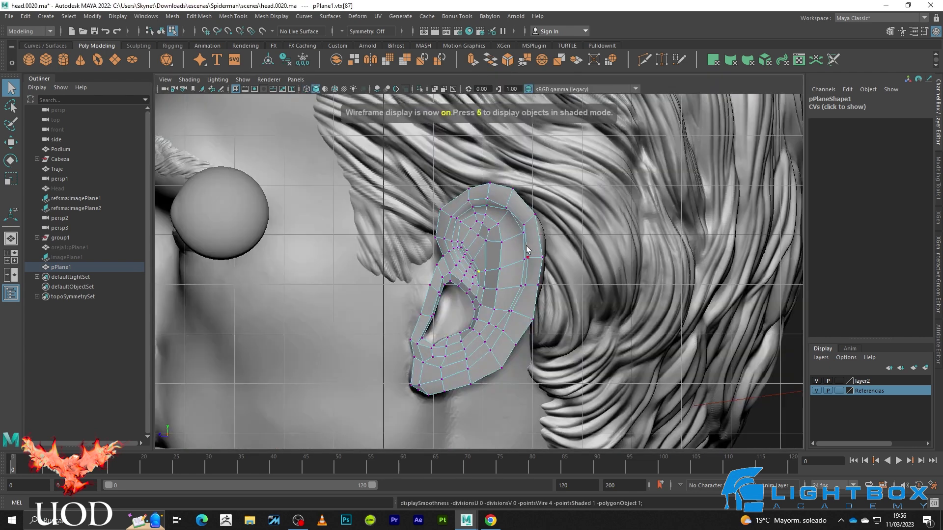
scroll(488, 251, "up", 2)
scroll(488, 251, "up", 2)
key("w")
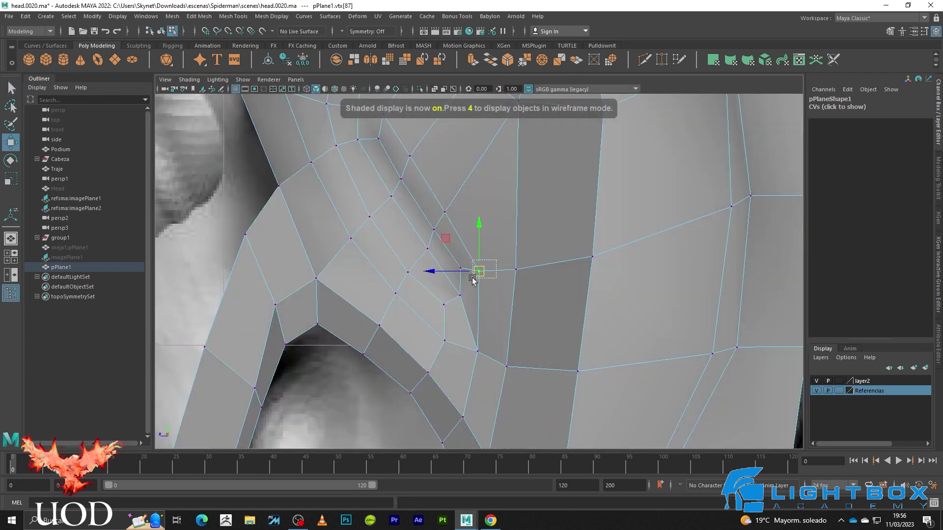
key("3")
left_click_drag(538, 249, 497, 275)
scroll(491, 265, "down", 3)
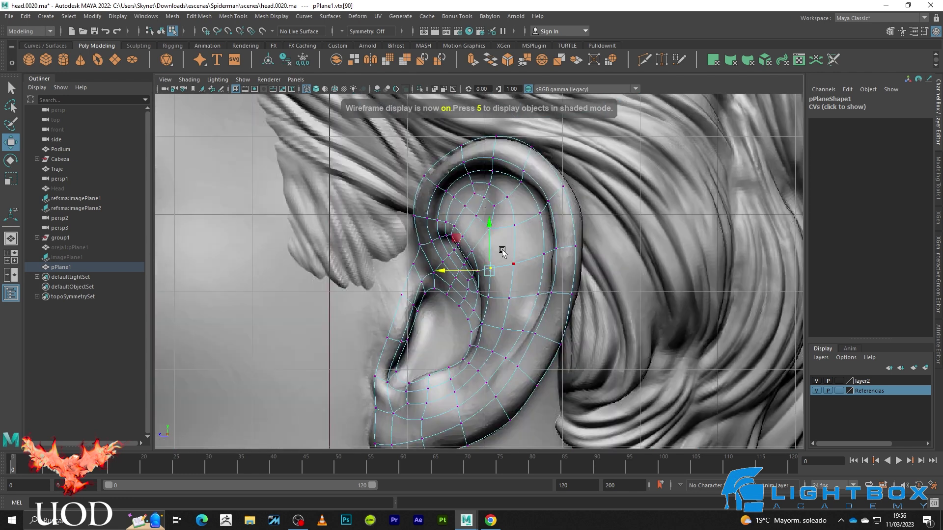
scroll(481, 255, "up", 3)
- Pull a lower inner-fold vertex left onto the sculpted ridge
key("5")
key("4")
key("5")
key("4")
left_click(492, 335)
key("5")
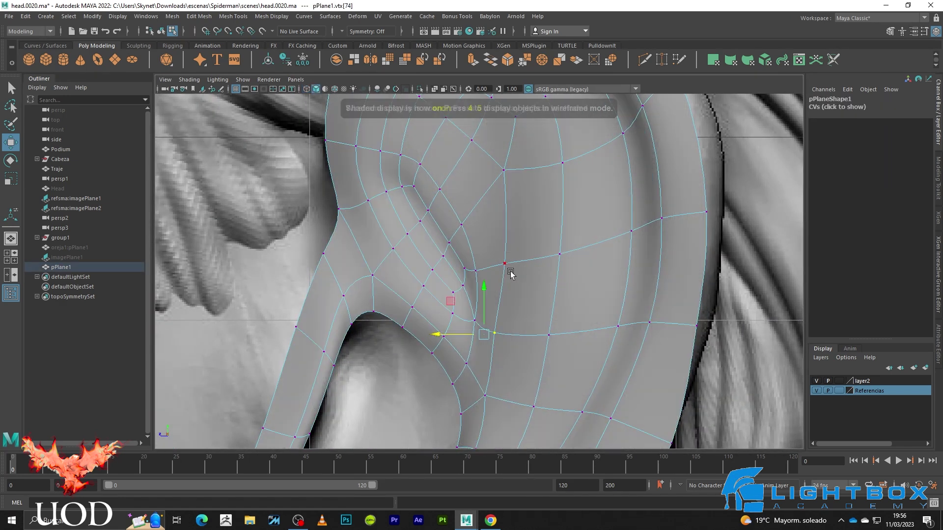
left_click_drag(478, 271, 463, 272)
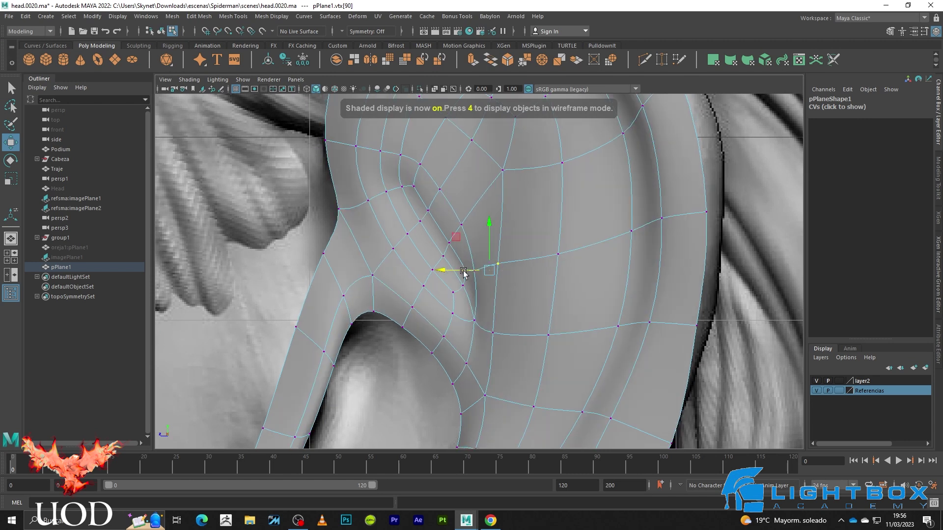
scroll(463, 272, "up", 3)
- Move another inner-fold vertex so it sits on the sculpted crease
key("4")
key("5")
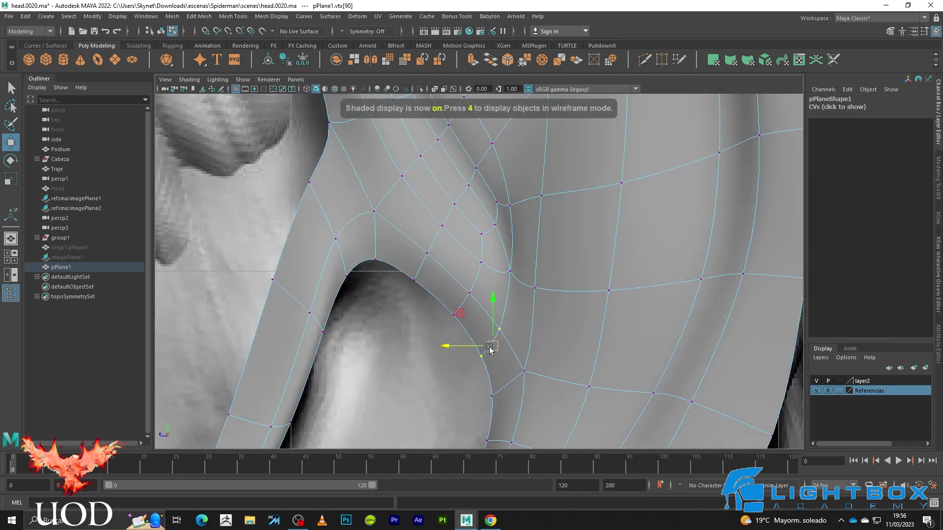
left_click(477, 341)
key("ctrl+z")
key("4")
left_click(451, 343)
key("ctrl+z")
key("5")
left_click_drag(447, 347, 461, 347)
- Check the inner-fold fit in wireframe and return to the four-view layout
key("4")
key("Up")
key("5")
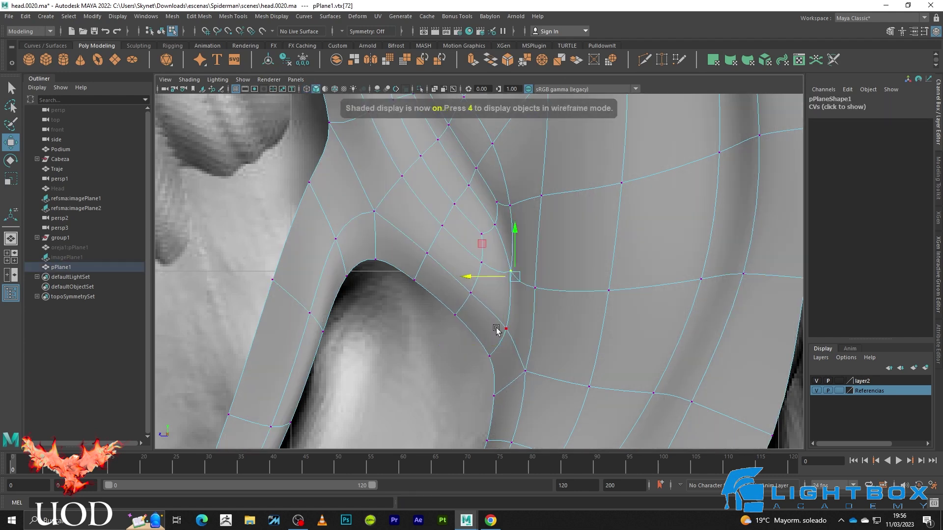
key("space")
key("space")
- Maximize a different ear view and select two fold vertices with the smooth preview on
key("f")
scroll(470, 285, "down", 5)
scroll(477, 290, "up", 3)
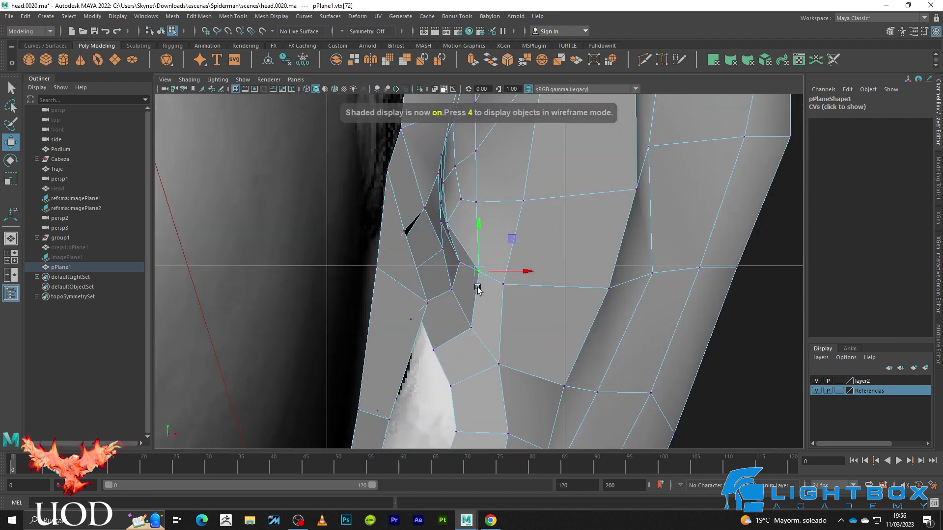
key("q")
key("4")
key("5")
left_click_drag(490, 259, 467, 328)
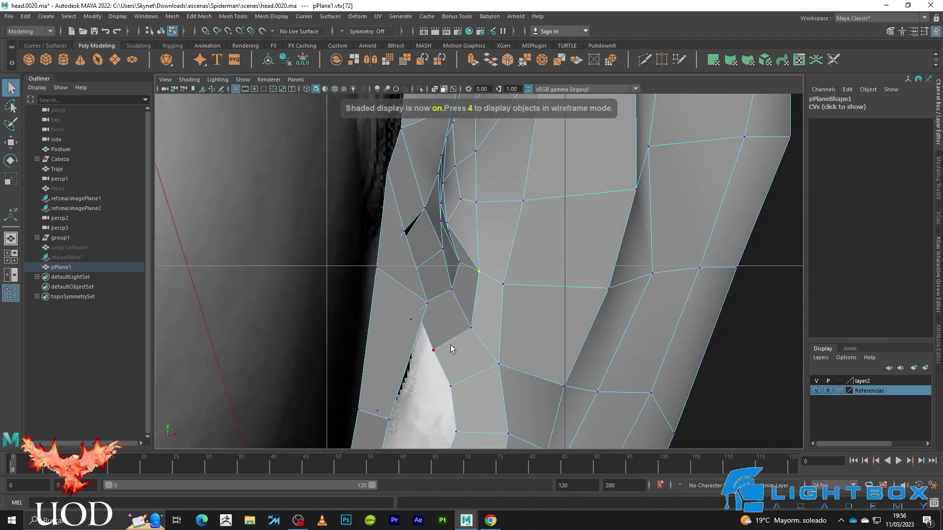
left_click_drag(431, 358, 433, 358, "shift")
key("w")
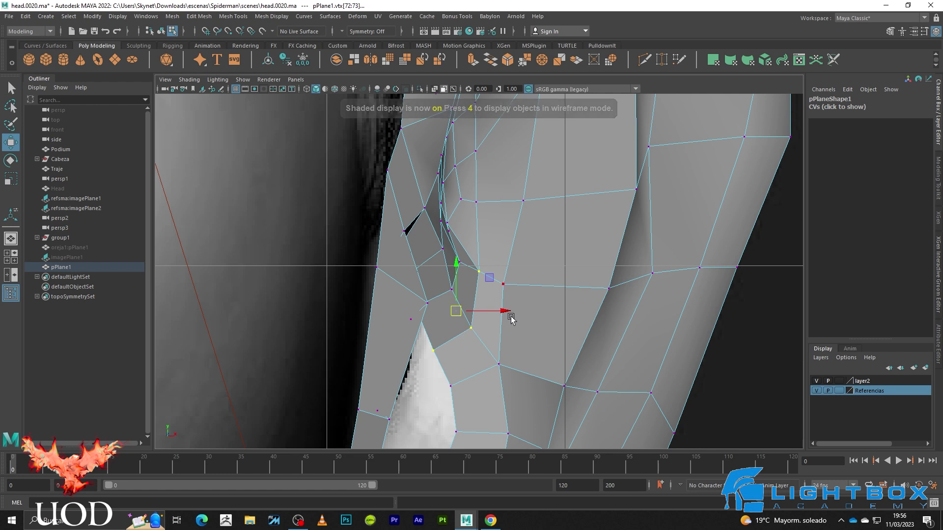
key("3")
key("q")
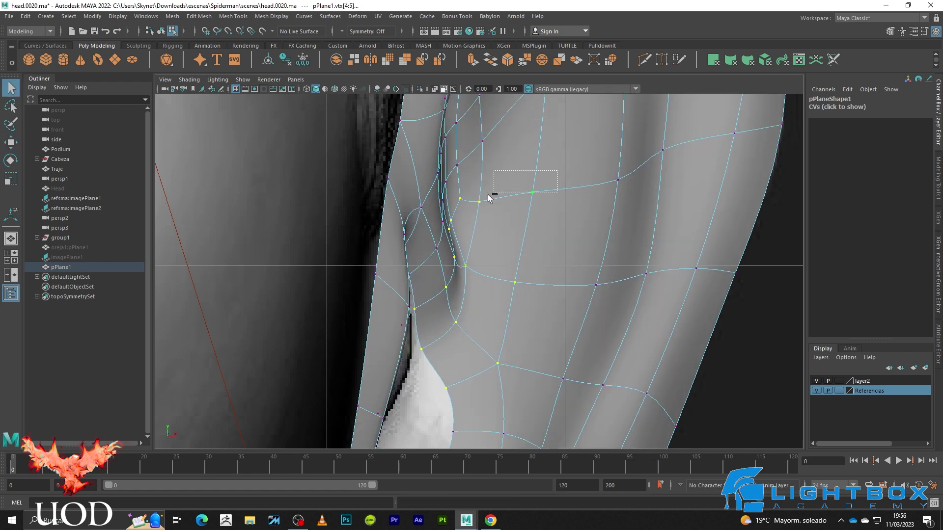
- Grow the fold vertex selection and shift it left, with soft selection on
key("ctrl+z")
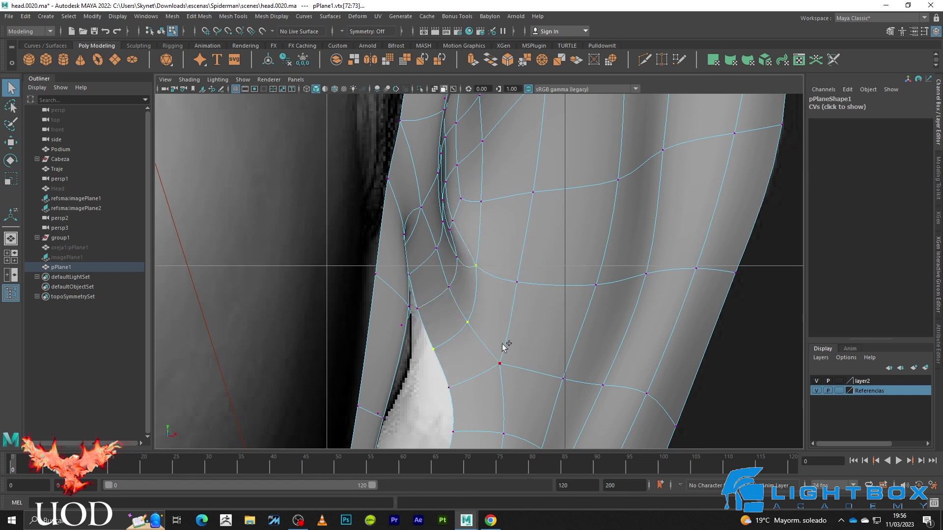
key("shift+period")
key("w")
middle_click_drag(495, 309, 483, 305)
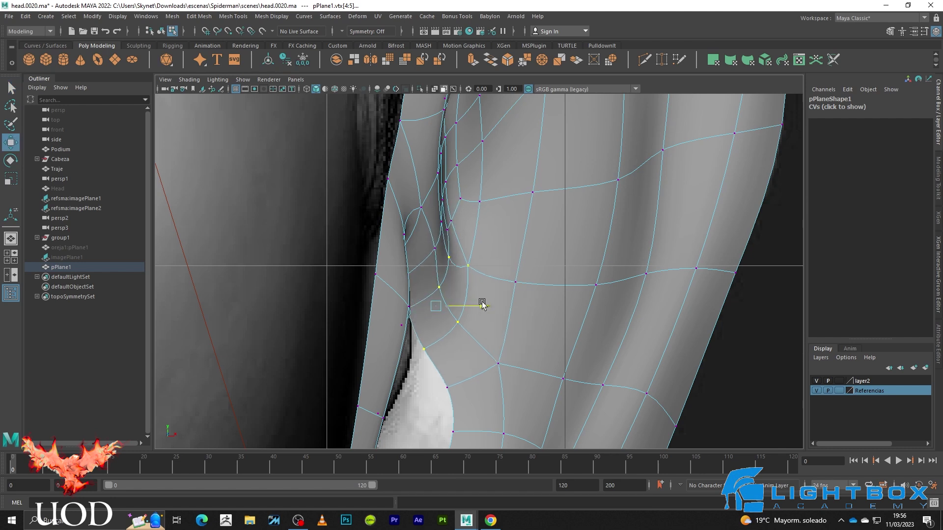
key("b")
left_click(484, 306)
key("ctrl+z")
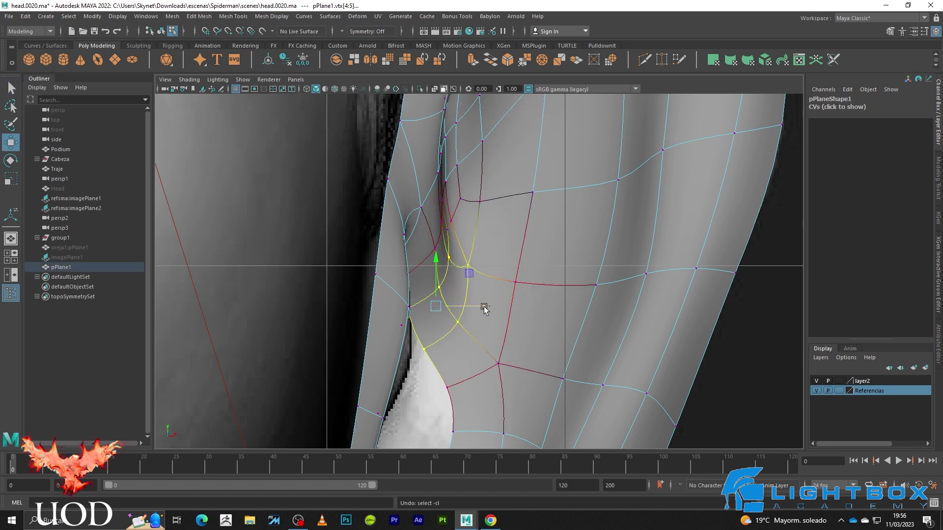
middle_click_drag(484, 308, 478, 308)
- Push the soft-selected inner-edge vertices back and forth until they sit on the sculpt
key("4")
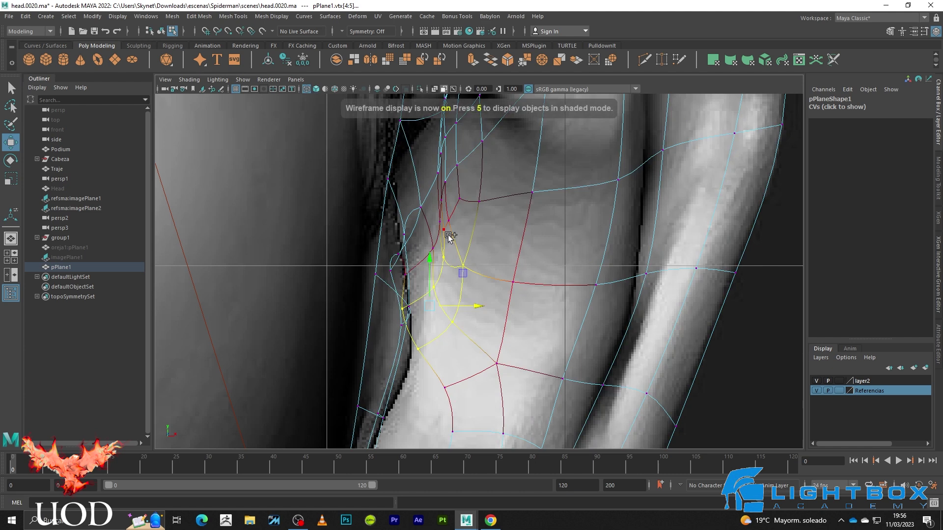
middle_click_drag(449, 238, 489, 185)
key("5")
middle_click_drag(484, 307, 478, 304)
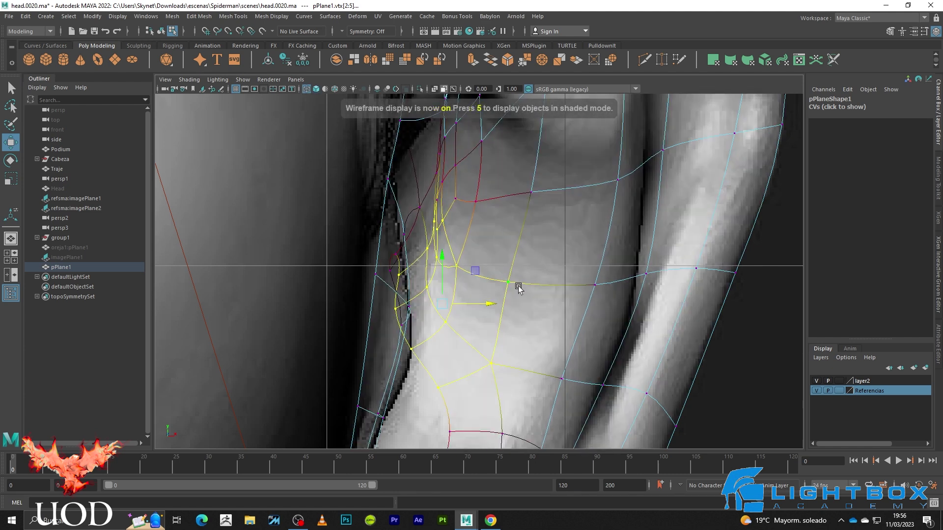
key("1")
- Move a single fold vertex left onto the sculpted contour
key("F9")
left_click(493, 285)
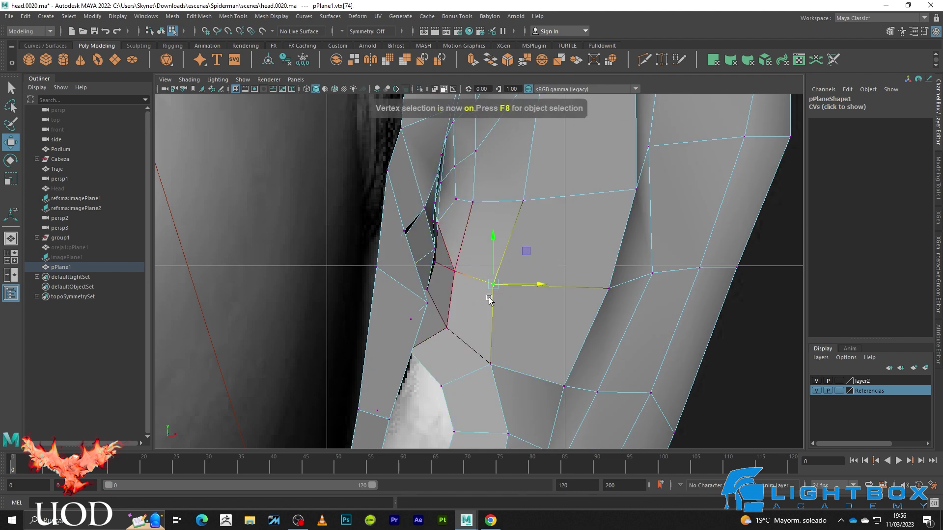
key("3")
key("4")
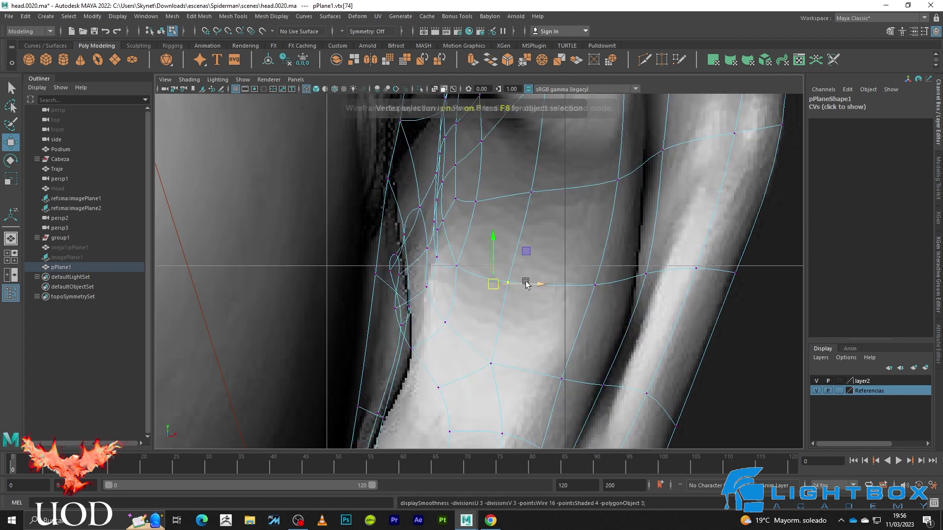
key("5")
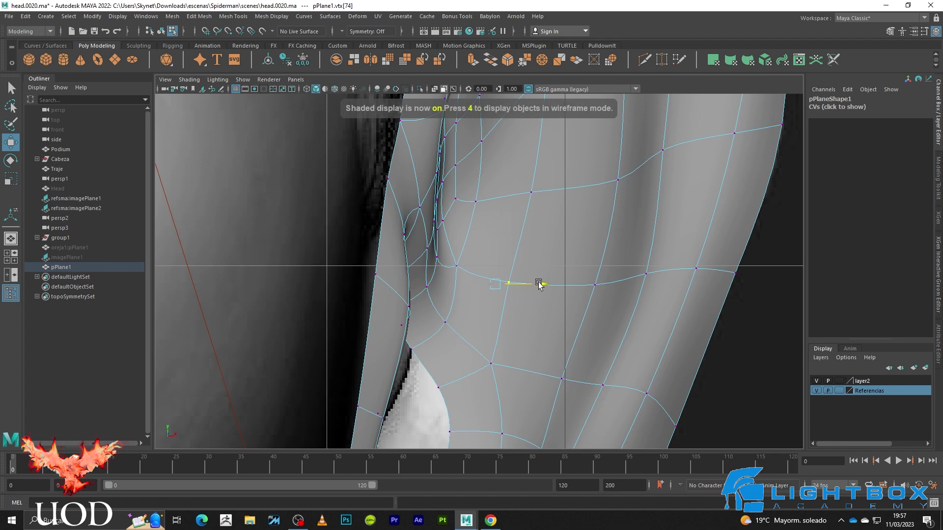
scroll(539, 284, "down", 3)
scroll(515, 314, "up", 3)
key("4")
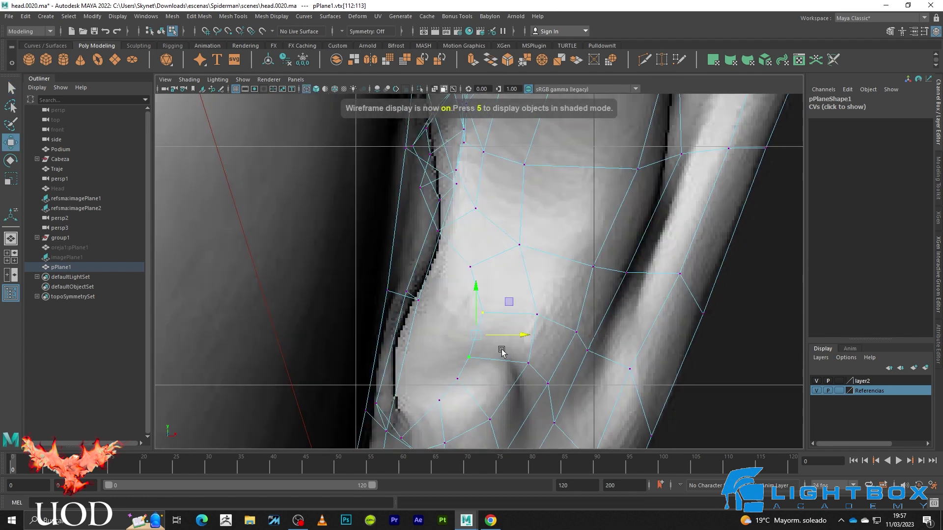
key("5")
left_click_drag(515, 334, 497, 334)
- Nudge the fold-edge vertex further left, then select the next vertices along the ear edge
key("1")
left_click(470, 268)
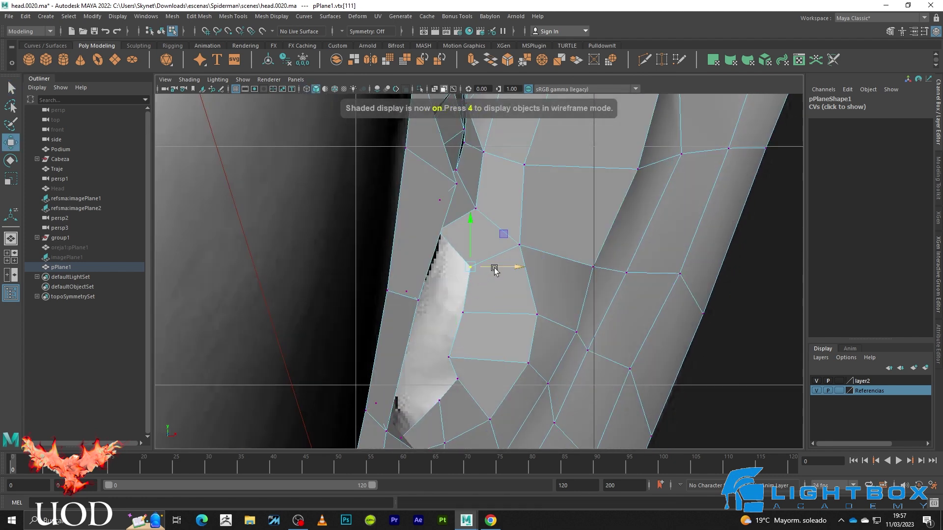
key("3")
left_click_drag(482, 269, 477, 269)
mouse_move(465, 374)
left_mouse_down()
mouse_move(446, 384)
mouse_move(460, 400)
left_mouse_up()
left_click(433, 402)
key("1")
key("3")
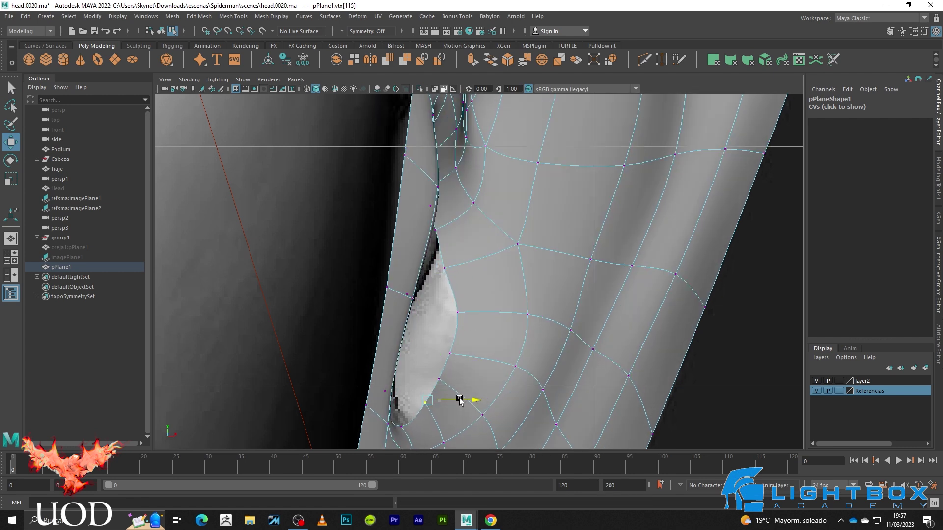
- Pan up the ear edge and pick the next edge vertex, comparing faceted and smoothed display
scroll(420, 423, "up", 2)
middle_click_drag(420, 423, 437, 339, "alt")
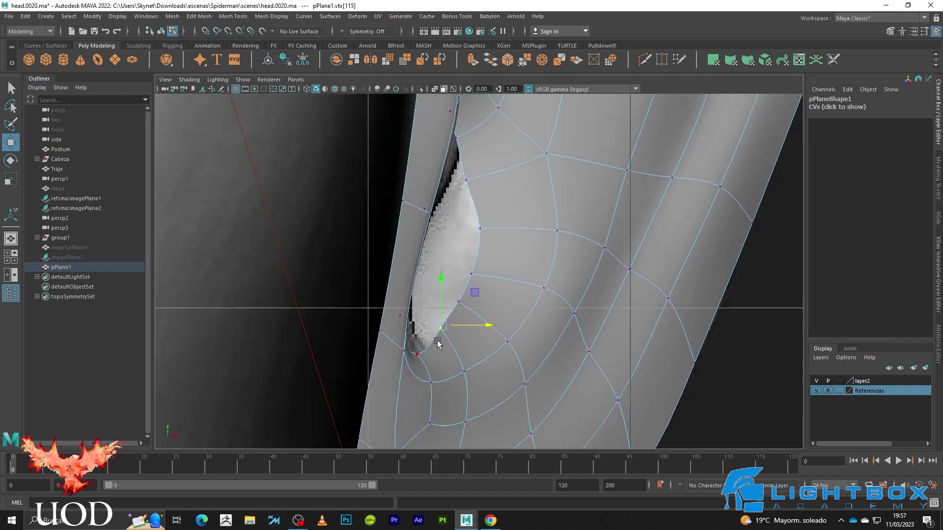
key("1")
left_click(414, 350)
key("3")
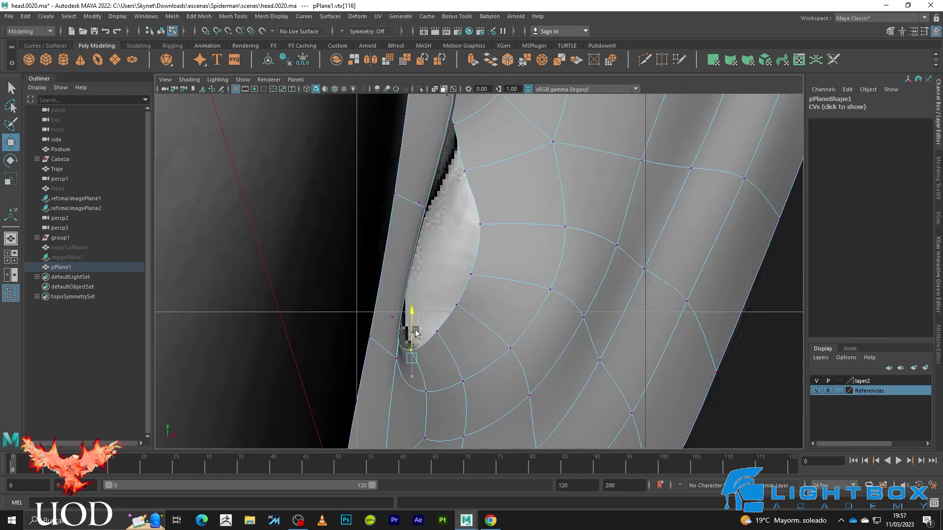
scroll(518, 256, "down", 5)
key("q")
- Orbit and dolly to an angled close view to review the sculpted ear
left_click(642, 285)
mouse_move(594, 317)
left_mouse_down("alt")
mouse_move(671, 159)
mouse_move(621, 252)
mouse_move(568, 307)
left_mouse_up("alt")
scroll(568, 307, "up", 3)
scroll(597, 322, "up", 3)
mouse_move(597, 322)
right_mouse_down("alt")
mouse_move(564, 326)
mouse_move(489, 290)
mouse_move(569, 297)
mouse_move(622, 317)
mouse_move(565, 314)
right_mouse_up("alt")
- Select the ear retopology mesh beside the face and switch it to vertex editing
left_click_drag(565, 314, 467, 318, "alt")
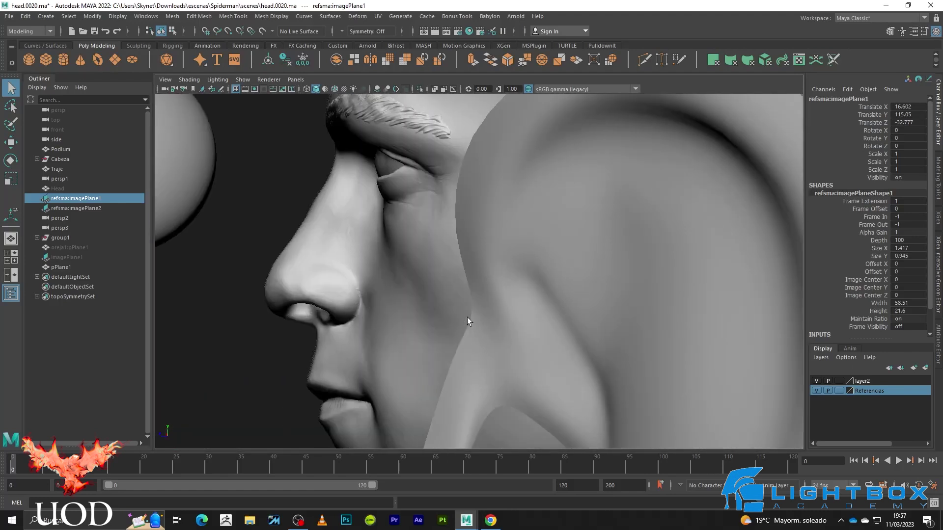
right_click_drag(467, 319, 534, 297, "alt")
left_click(533, 293)
mouse_move(543, 318)
left_mouse_down("alt")
mouse_move(585, 275)
mouse_move(472, 244)
left_mouse_up("alt")
key("F9")
key("4")
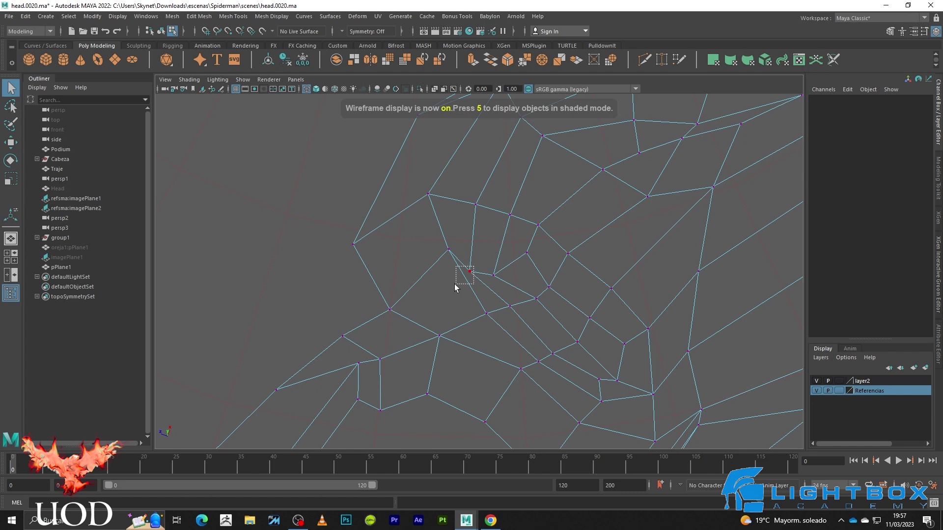
key("w")
- Nudge a vertex inside the ear bowl to the right, checking it with smooth preview
left_click(466, 275)
key("5")
key("3")
left_click_drag(466, 275, 480, 270)
key("1")
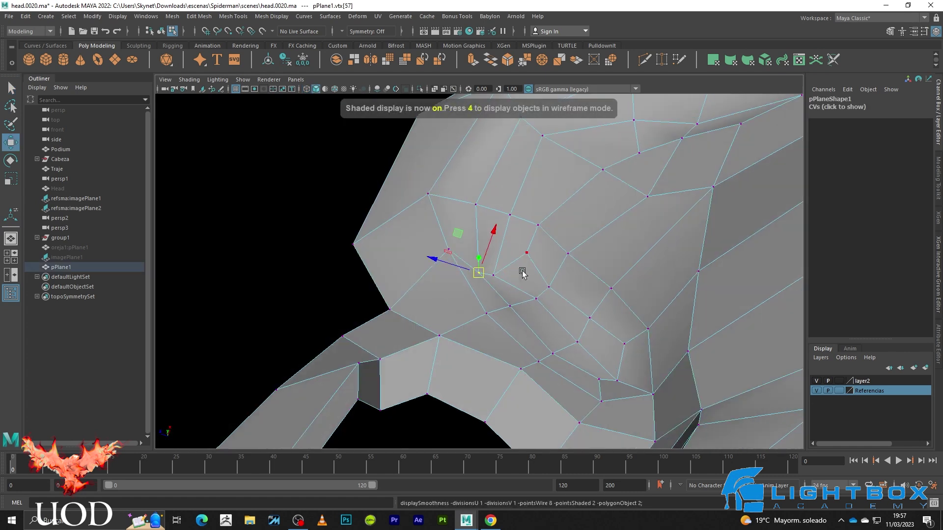
key("2")
key("F8")
key("q")
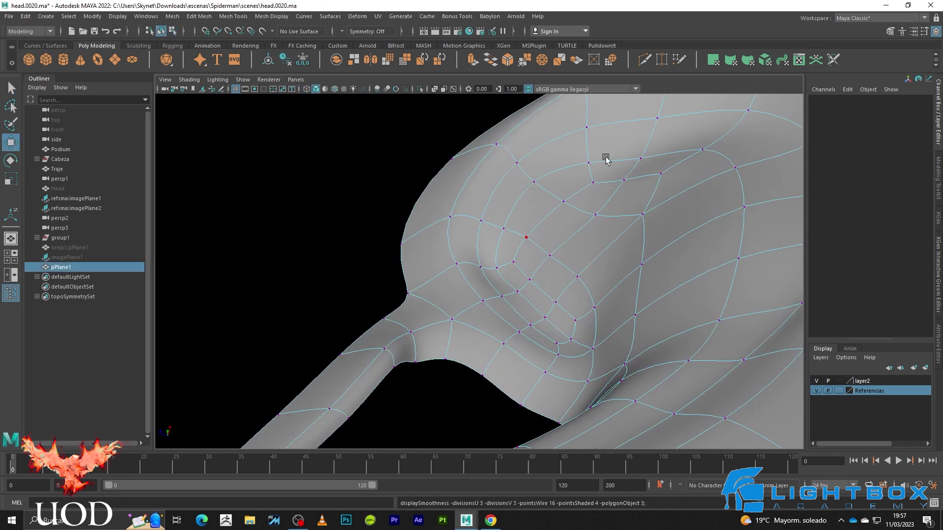
- Reselect and frame the ear mesh, tumbling around it to check its smoothed shape
left_click(443, 199)
key("f")
mouse_move(560, 233)
left_mouse_down("alt")
mouse_move(388, 374)
mouse_move(541, 263)
mouse_move(607, 261)
left_mouse_up("alt")
key("2")
key("1")
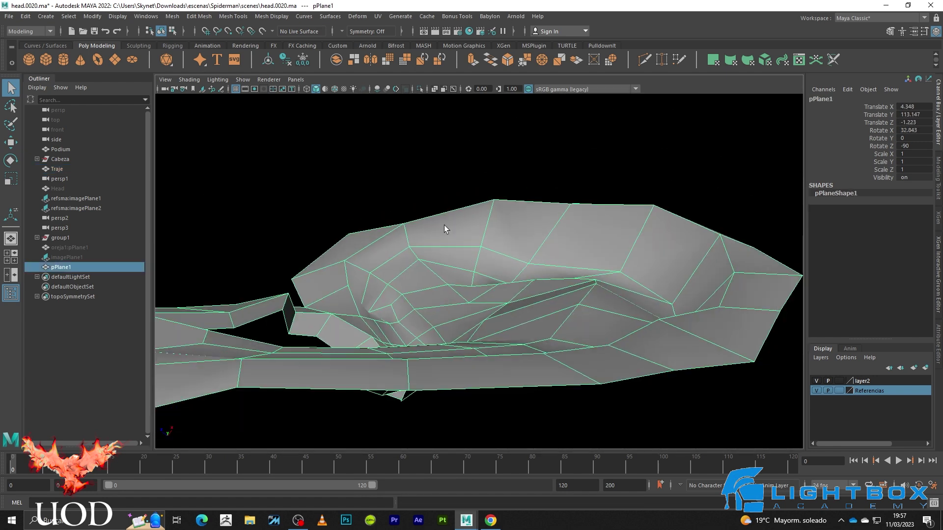
key("F8")
- Slide an upper-rim vertex up along the surface, then ease it back down toward the bowl
left_click(493, 199)
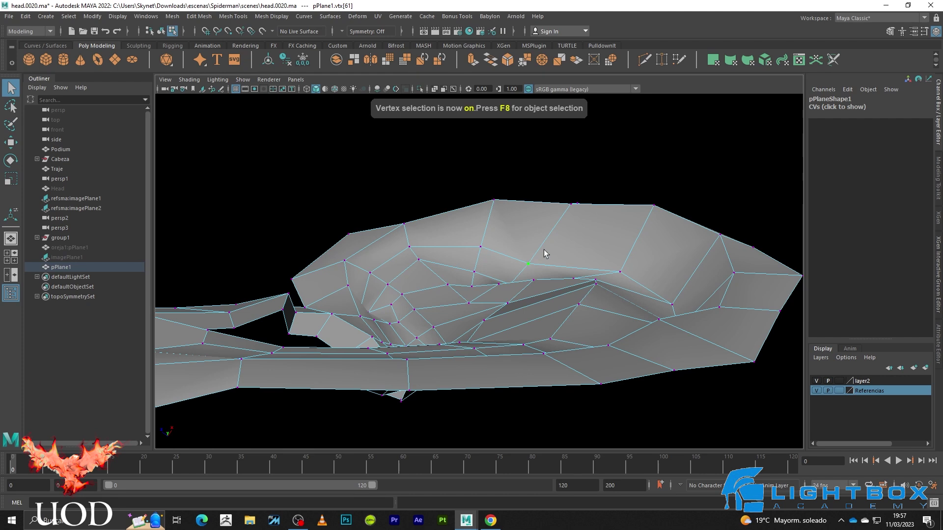
key("w")
middle_click_drag(522, 263, 545, 253, "ctrl+shift")
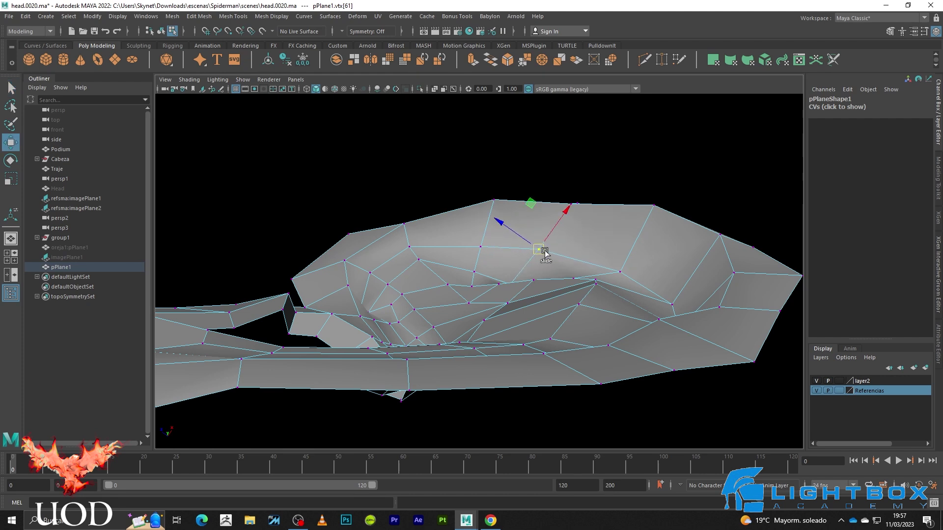
middle_click_drag(619, 269, 621, 264, "ctrl+shift")
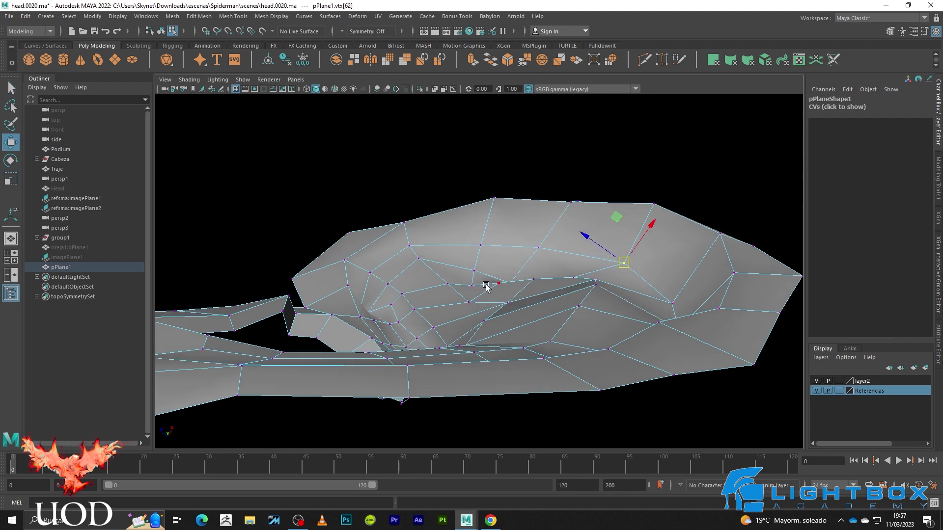
left_click_drag(488, 286, 412, 256, "alt")
mouse_move(507, 264)
left_mouse_down("alt")
mouse_move(492, 289)
mouse_move(516, 246)
left_mouse_up("alt")
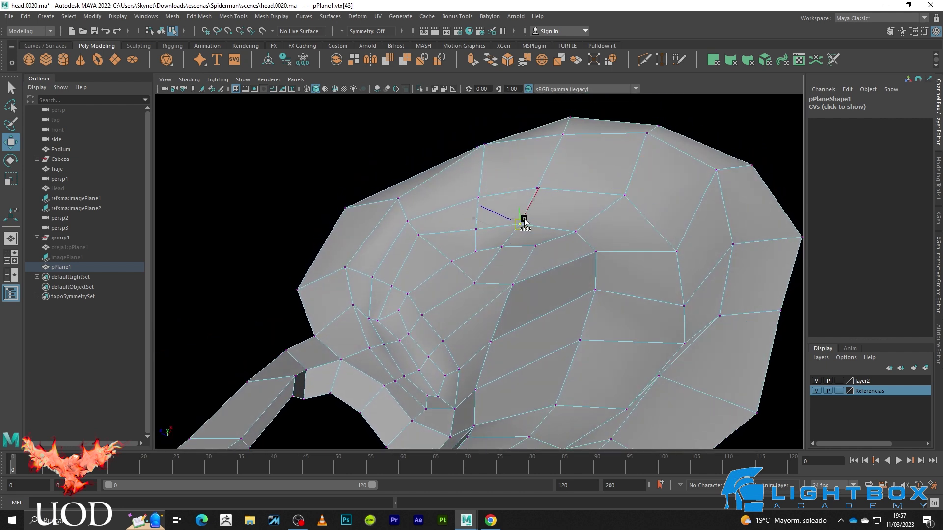
key("3")
middle_click_drag(421, 236, 422, 246, "ctrl+shift")
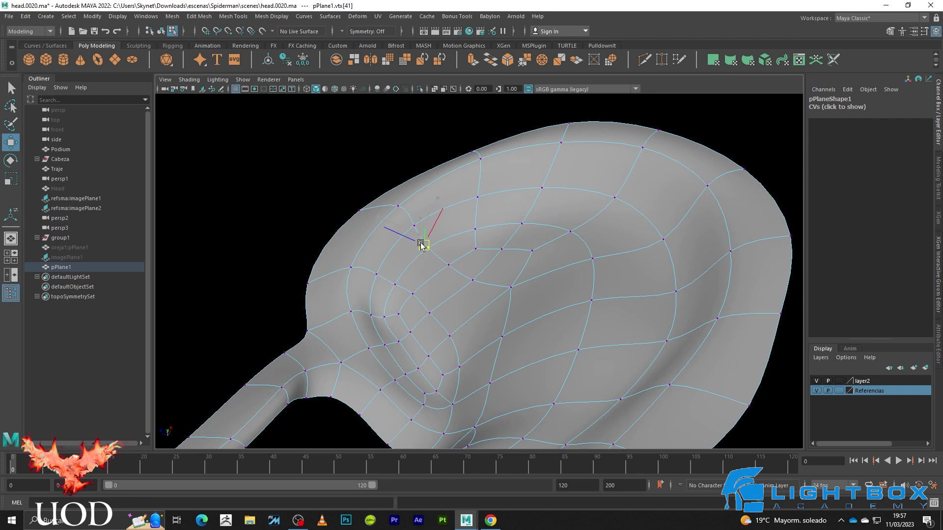
key("1")
- Pick a vertex near the top rim and view the ear mesh beside the head
key("q")
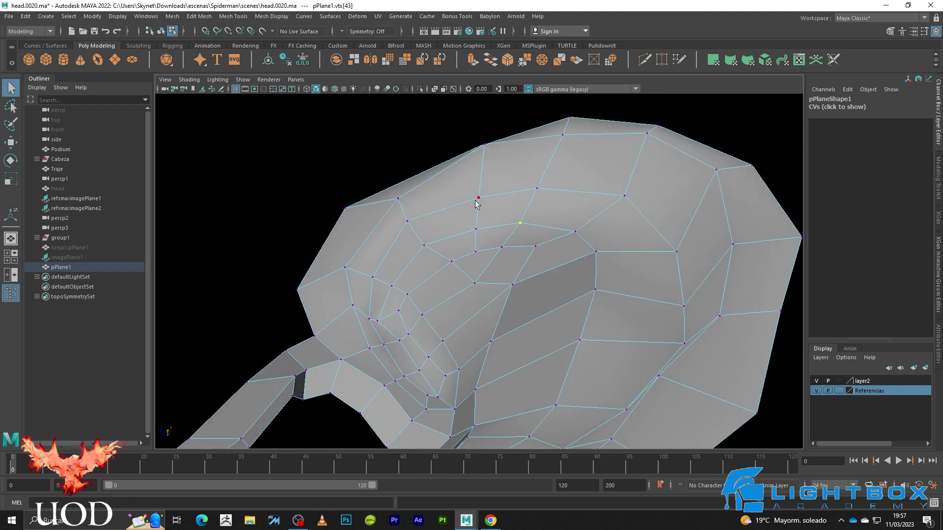
left_click(475, 205)
left_click(479, 198)
key("w")
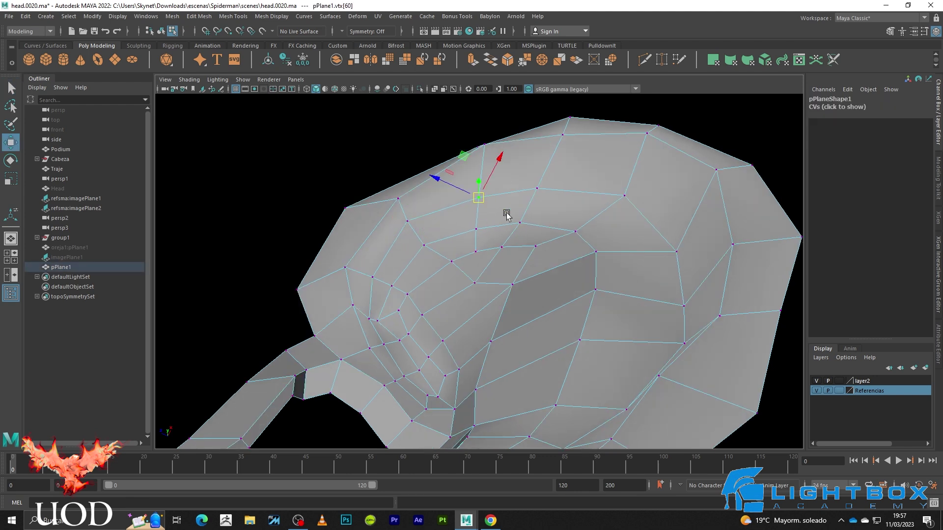
mouse_move(694, 294)
left_mouse_down("alt")
mouse_move(521, 278)
mouse_move(564, 322)
mouse_move(468, 225)
mouse_move(480, 267)
mouse_move(463, 288)
mouse_move(420, 291)
mouse_move(450, 257)
left_mouse_up("alt")
scroll(469, 247, "up", 3)
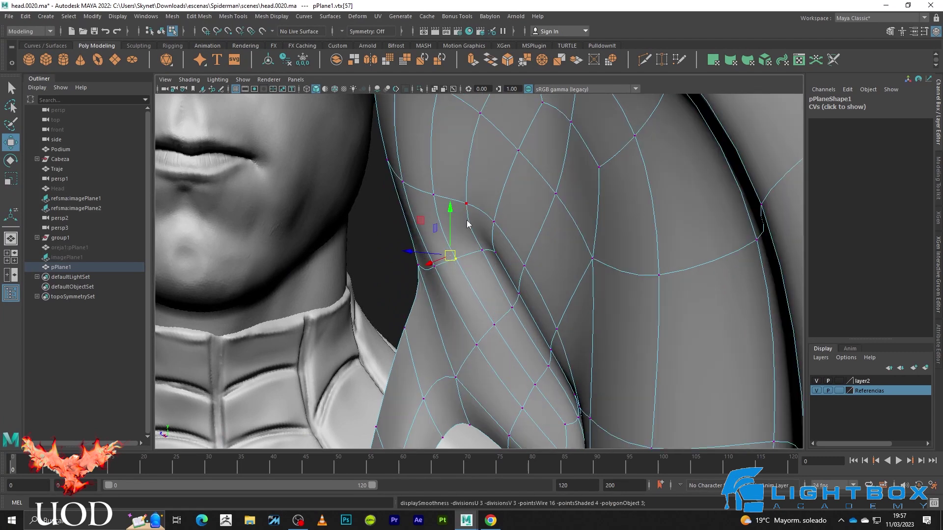
- Frame the ear reference close up and return the ear mesh to vertex mode
key("q")
left_click(419, 305)
mouse_move(419, 305)
left_mouse_down("alt")
mouse_move(494, 316)
mouse_move(490, 274)
mouse_move(522, 273)
left_mouse_up("alt")
left_click(522, 273)
key("F8")
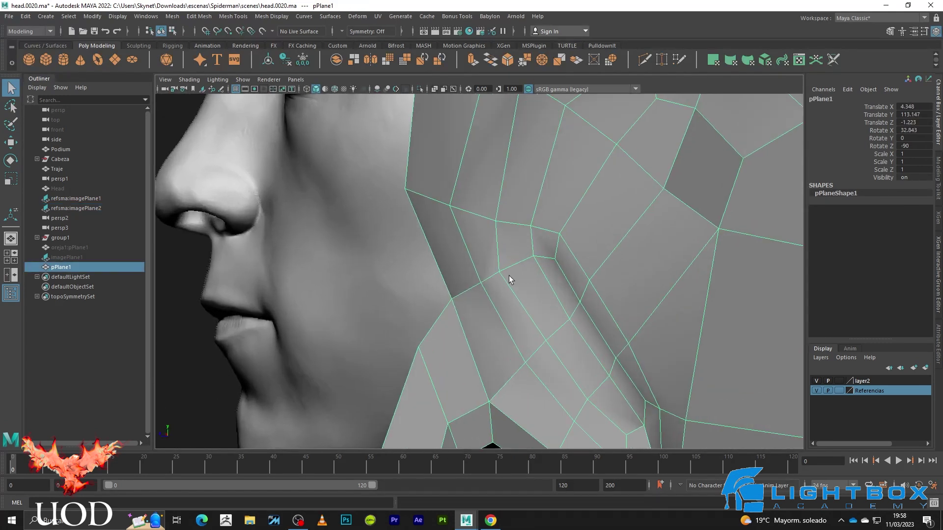
scroll(509, 276, "up", 3)
- Select vertices on the front strip, undoing one stray move with Ctrl+Z
left_click(432, 268)
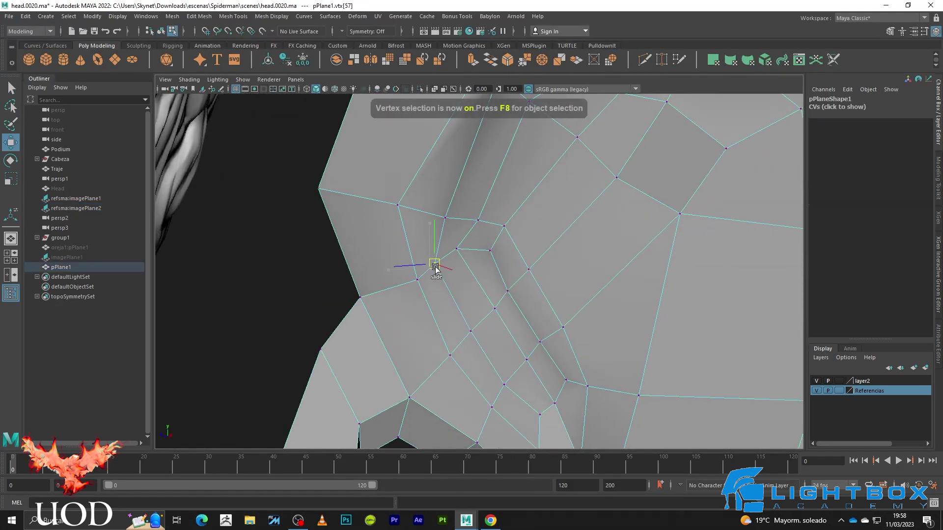
key("w")
left_click(459, 255)
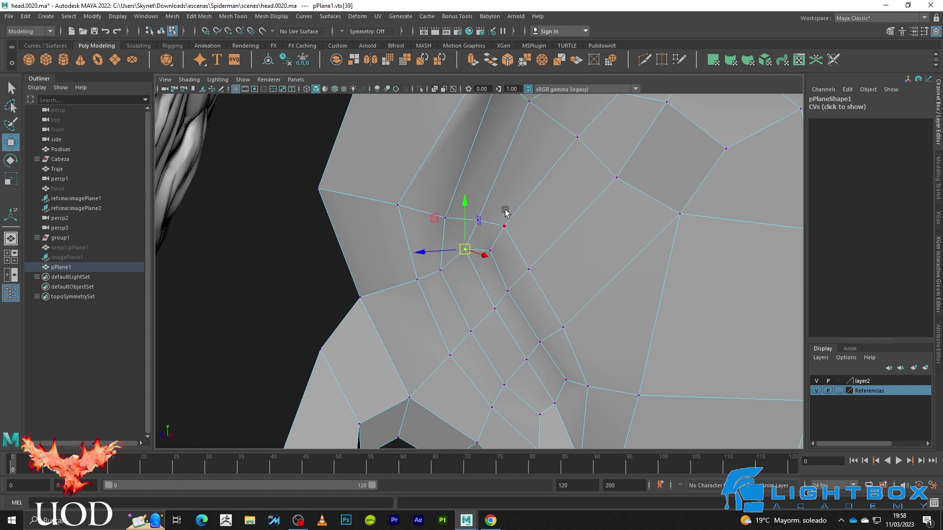
key("ctrl+z")
key("3")
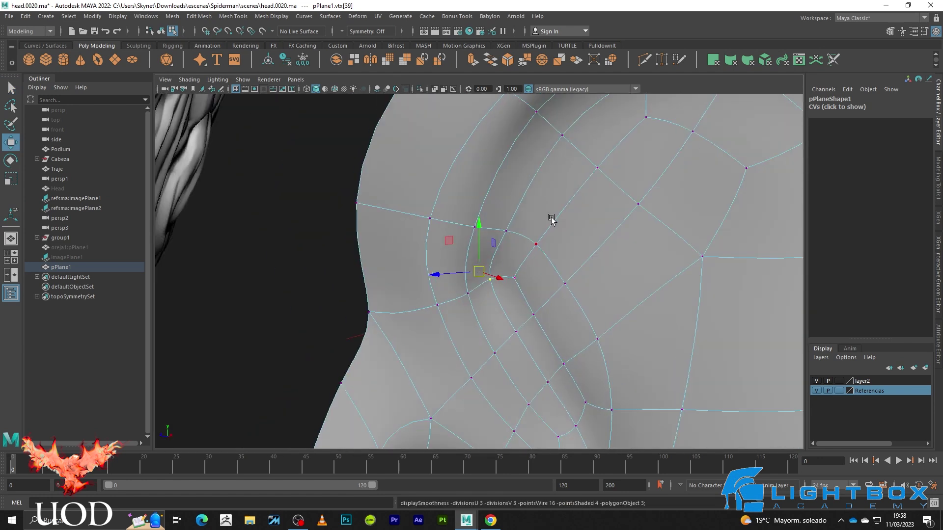
left_click_drag(552, 218, 492, 252)
left_click_drag(564, 284, 456, 250, "alt")
right_click_drag(458, 250, 491, 236)
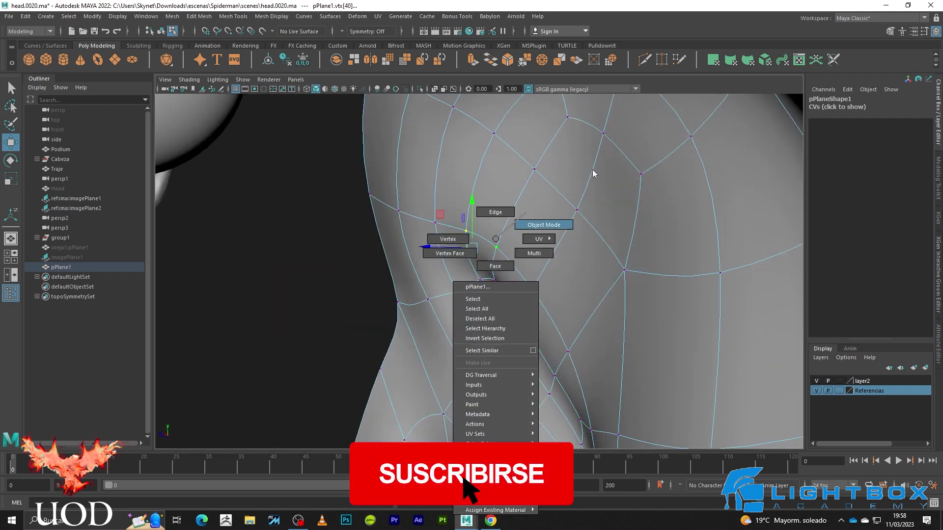
- Lift a front-edge vertex up onto the ear contour, checking the wireframe against the reference
mouse_move(341, 311)
left_mouse_down("alt")
mouse_move(456, 330)
mouse_move(468, 350)
mouse_move(577, 298)
left_mouse_up("alt")
left_click(555, 331)
key("F8")
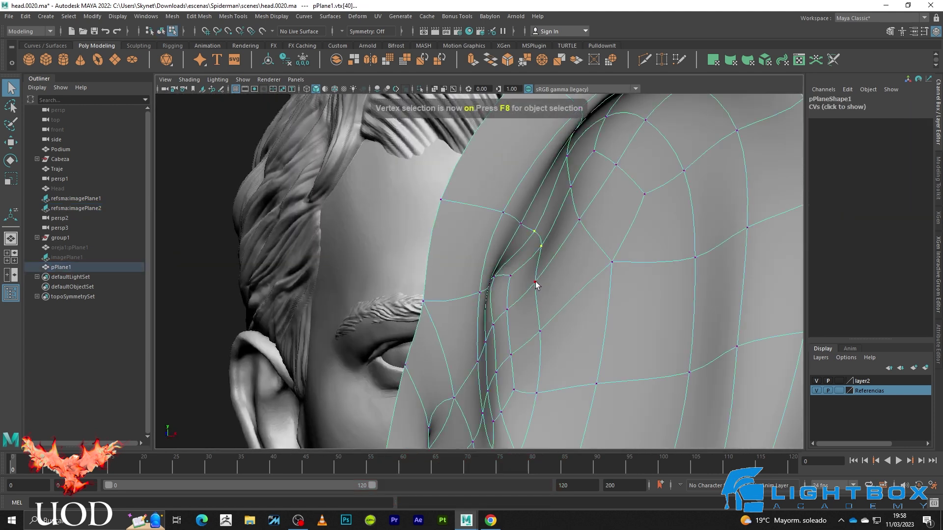
left_click(570, 340)
key("space")
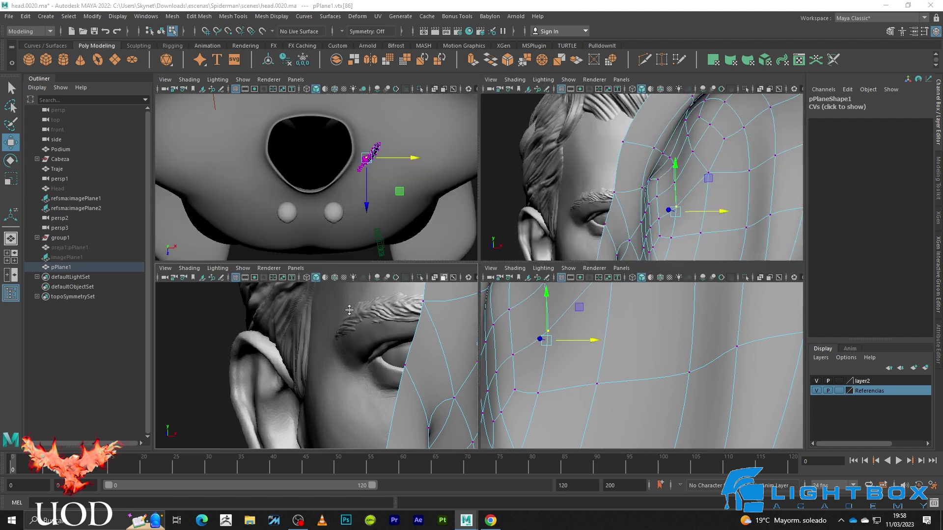
key("space")
key("4")
scroll(496, 279, "down", 3)
scroll(496, 279, "up", 3)
key("5")
left_click_drag(495, 278, 495, 260)
- Check successive front-edge vertices against the reference by toggling wireframe and shaded display
key("4")
left_click(483, 240)
key("5")
key("4")
key("5")
left_click(490, 257)
key("4")
left_click(520, 215)
key("5")
key("3")
- Select further front-edge vertices, comparing low-poly and smoothed previews of the mesh
key("4")
left_click(481, 294)
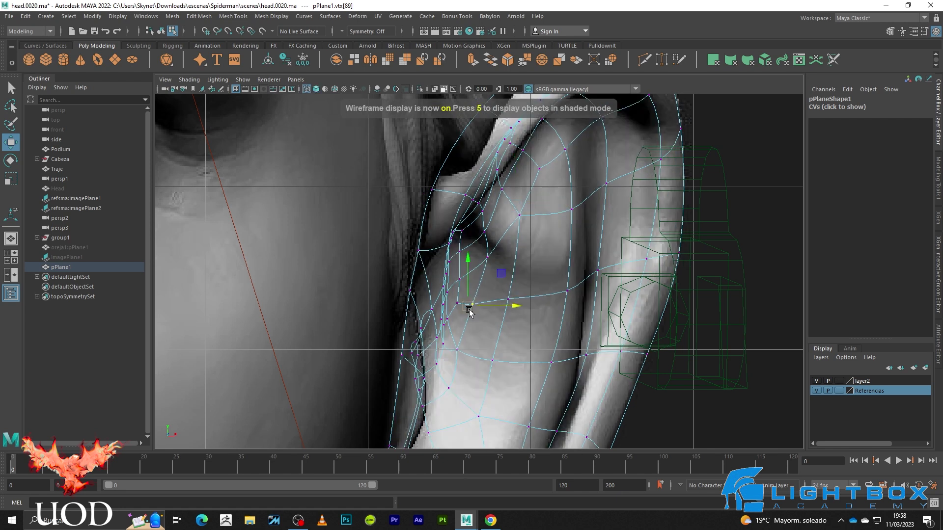
key("5")
key("4")
left_click(509, 298)
key("w")
key("5")
key("1")
left_click(480, 294)
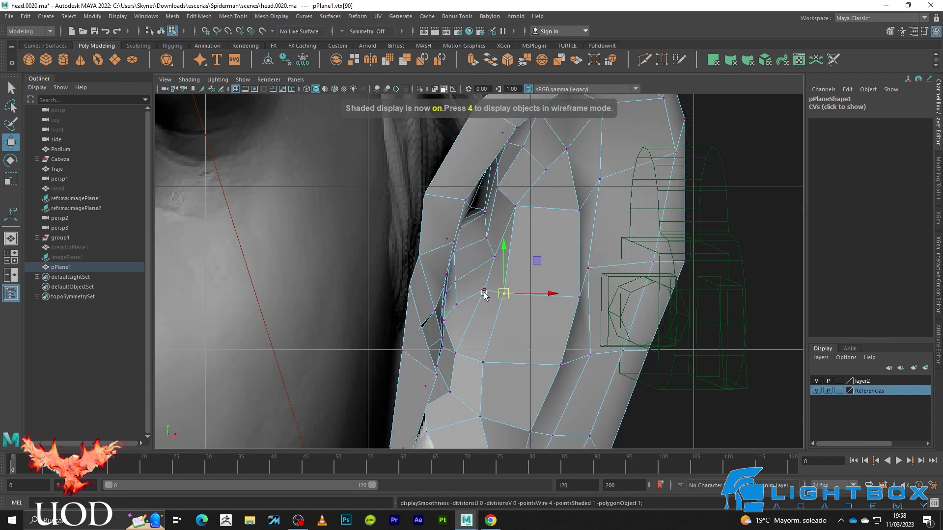
key("3")
key("1")
- Shift a lower strip vertex sideways in two moves so it fits the ear lobe
left_click(482, 362)
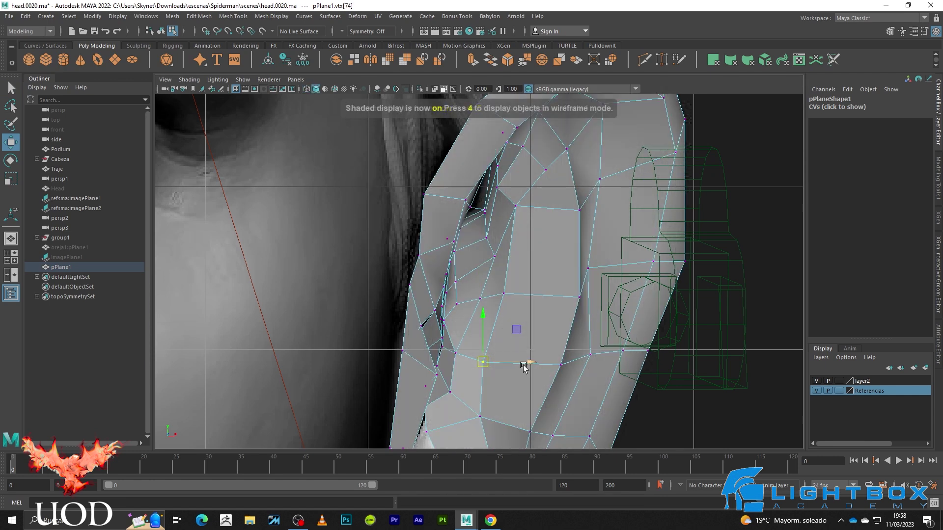
middle_click_drag(511, 349, 516, 254, "alt")
key("3")
middle_click_drag(498, 374, 490, 327, "alt")
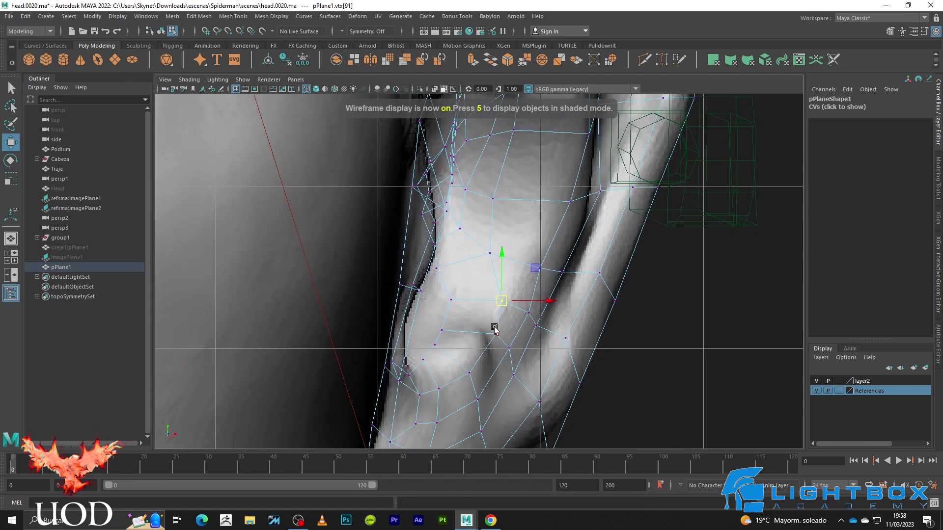
key("1")
key("3")
left_click_drag(544, 302, 521, 305)
key("1")
left_click(487, 335)
- Select the ear reference plane and orbit from the jaw round to a front view
key("3")
key("F8")
left_click(668, 330)
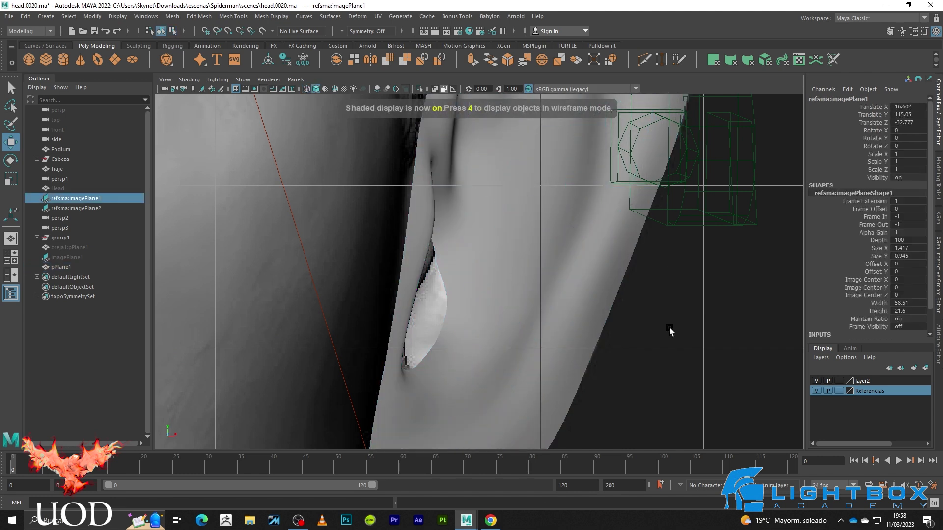
key("f")
key("q")
key("space")
key("space")
mouse_move(588, 247)
left_mouse_down("alt")
mouse_move(577, 278)
mouse_move(543, 302)
mouse_move(541, 278)
mouse_move(543, 303)
left_mouse_up("alt")
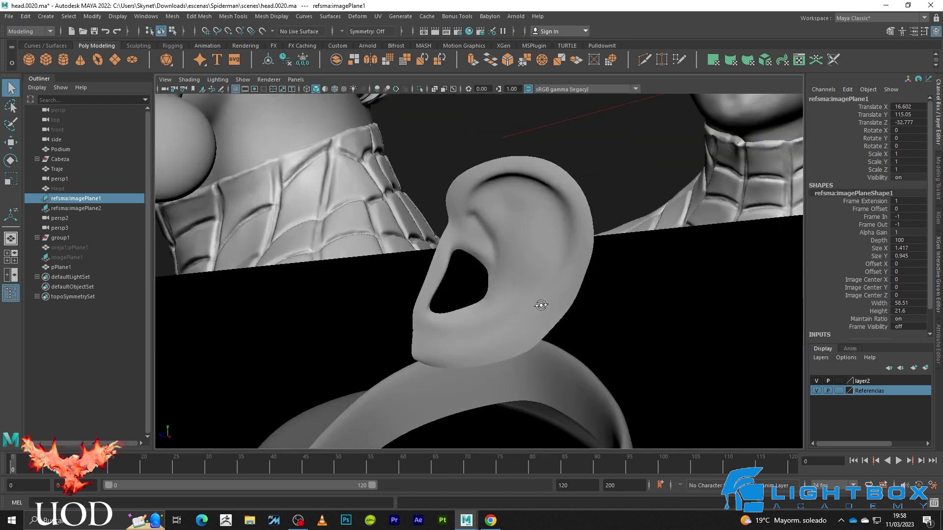
right_click_drag(502, 208, 516, 199, "alt")
mouse_move(510, 235)
left_mouse_down("alt")
mouse_move(552, 235)
mouse_move(515, 285)
left_mouse_up("alt")
- Isolate the ear mesh in vertex mode and grab an inner-bowl vertex with the Move tool
left_click(491, 254)
key("1")
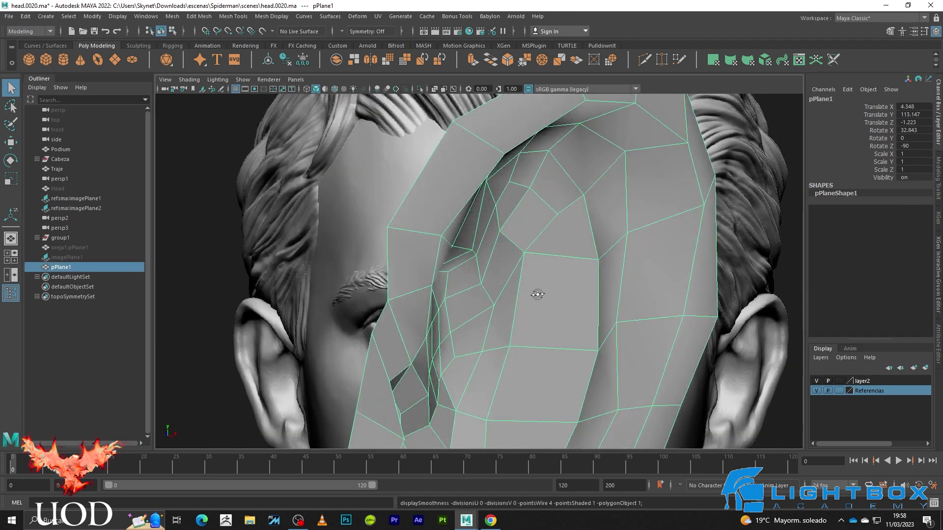
key("ctrl+1")
left_click_drag(459, 326, 428, 288, "alt")
key("F9")
left_click(412, 281)
key("w")
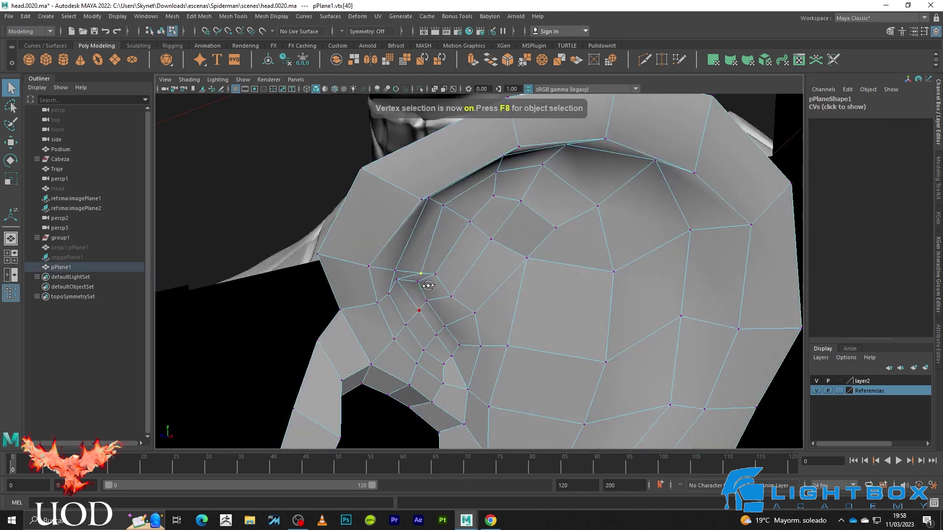
scroll(433, 281, "up", 3)
mouse_move(426, 269)
left_mouse_down("alt")
mouse_move(463, 270)
mouse_move(434, 219)
mouse_move(382, 211)
mouse_move(471, 236)
mouse_move(458, 270)
mouse_move(442, 257)
left_mouse_up("alt")
- Adjust more inner-ear vertices using smooth and wireframe previews, undoing the last two changes
key("3")
key("1")
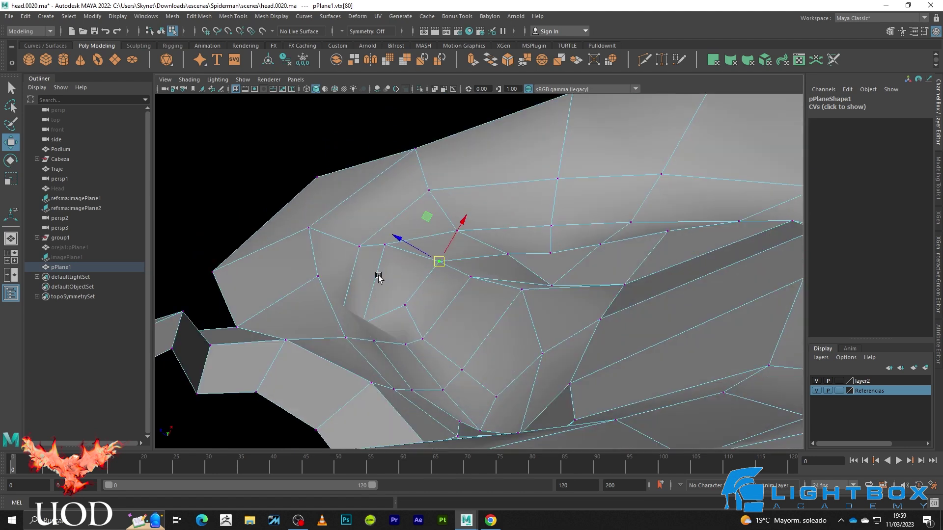
key("4")
left_click(362, 324)
key("5")
key("3")
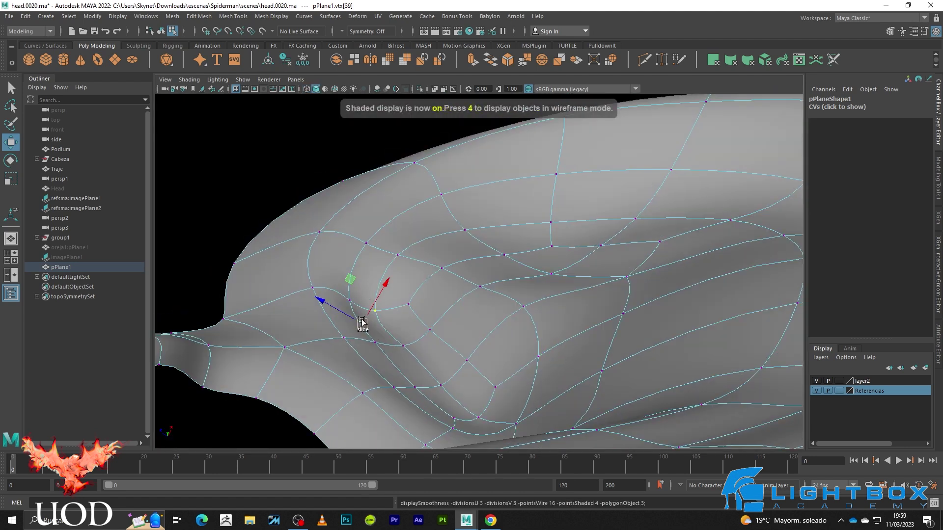
key("1")
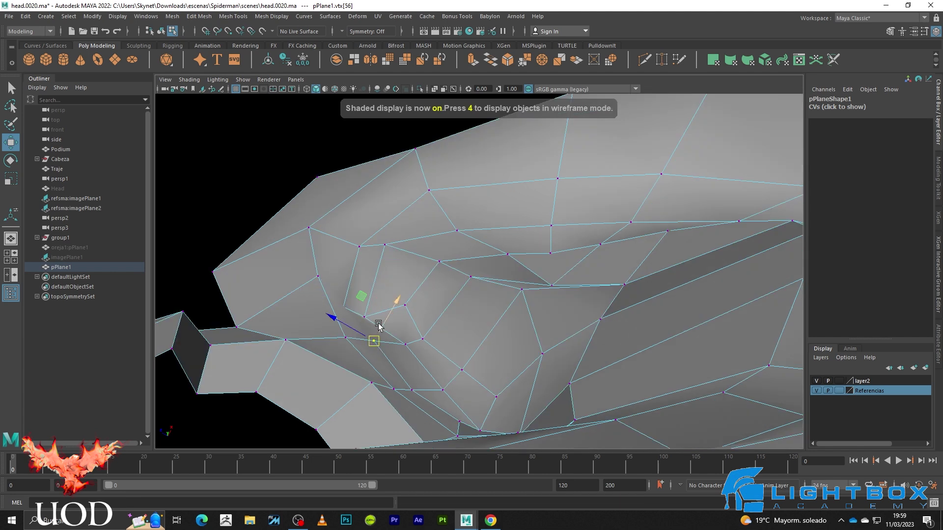
key("3")
left_click(383, 312)
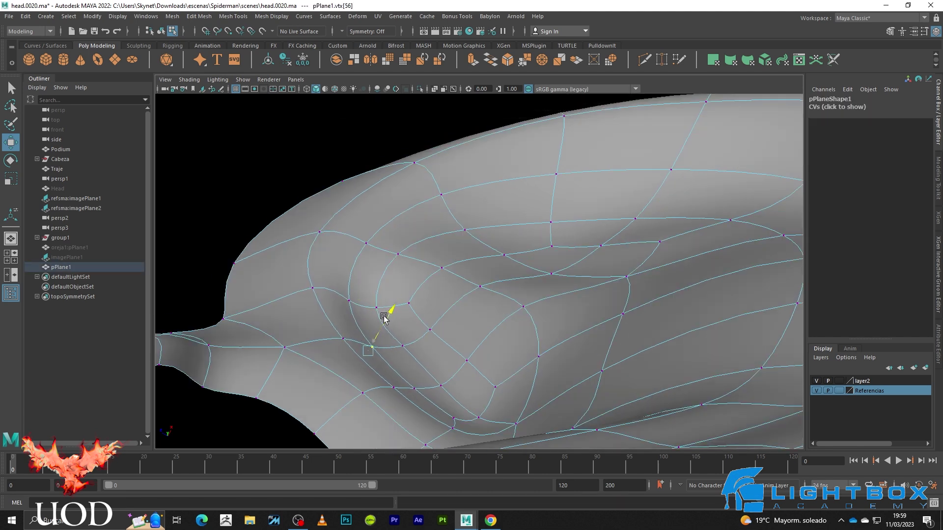
key("ctrl+z")
key("ctrl+z")
key("ctrl+z")
key("ctrl+z")
key("ctrl+z")
key("ctrl+z")
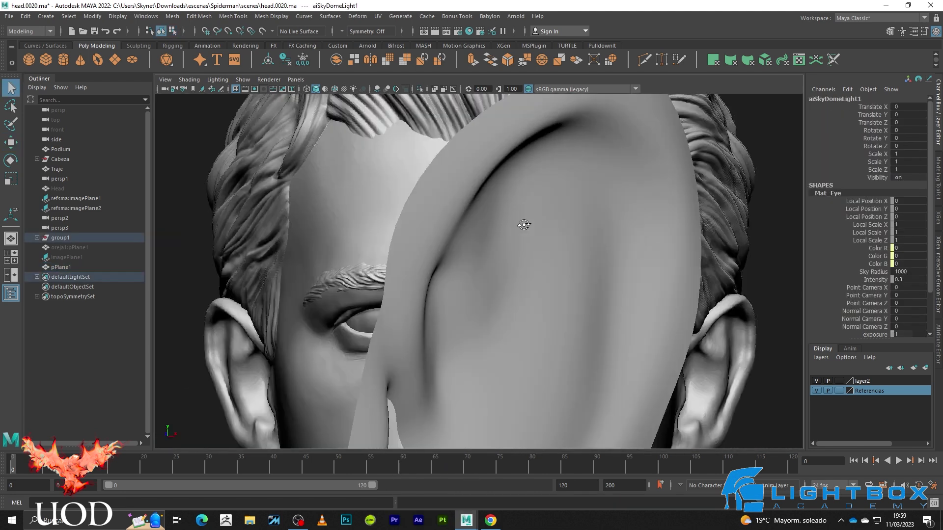
key("ctrl+z")
key("ctrl+z")
mouse_move(638, 349)
left_mouse_down("alt")
mouse_move(495, 347)
mouse_move(627, 358)
mouse_move(591, 347)
mouse_move(519, 294)
mouse_move(520, 285)
mouse_move(585, 326)
left_mouse_up("alt")
- Orbit around the ear, check the wireframe, and select the ear retopology mesh
scroll(585, 327, "up", 5)
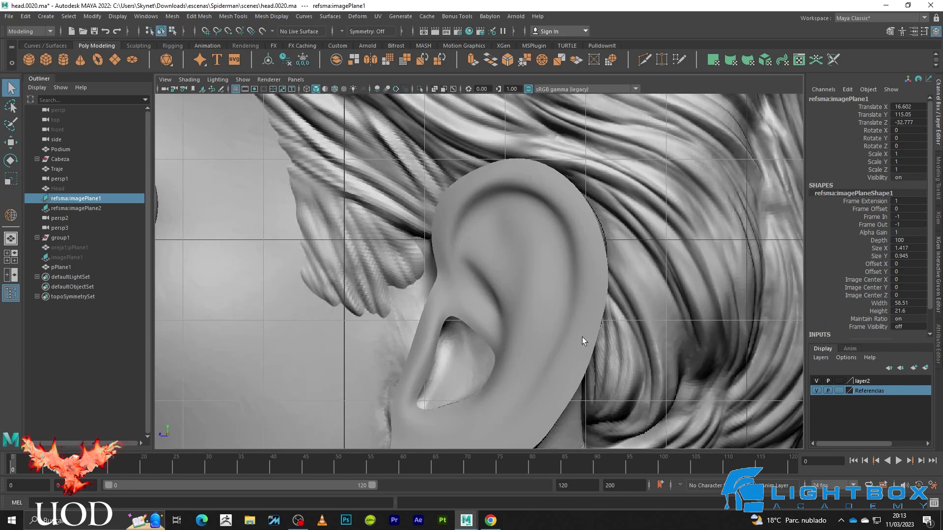
scroll(582, 337, "up", 3)
left_click_drag(507, 328, 506, 288, "alt")
key("4")
key("5")
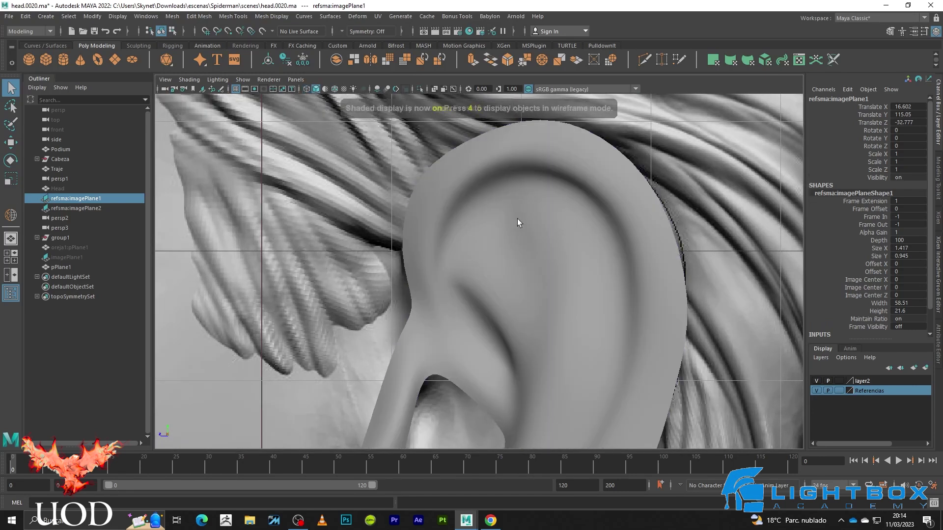
left_click(517, 219)
scroll(482, 263, "up", 2)
scroll(458, 221, "up", 2)
- Pick vertices on the ear's upper rim and check their fit with smooth and wireframe previews
key("F9")
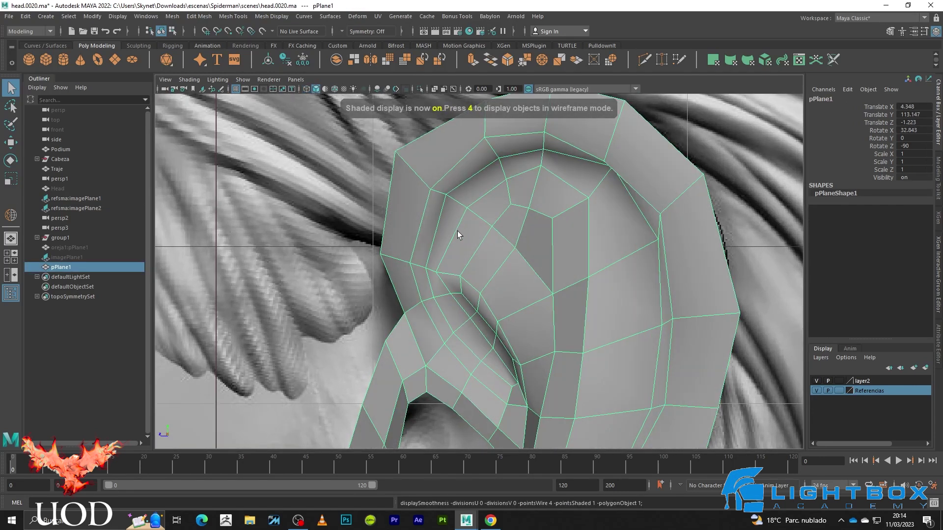
scroll(458, 231, "up", 1)
left_click(427, 273)
key("3")
key("w")
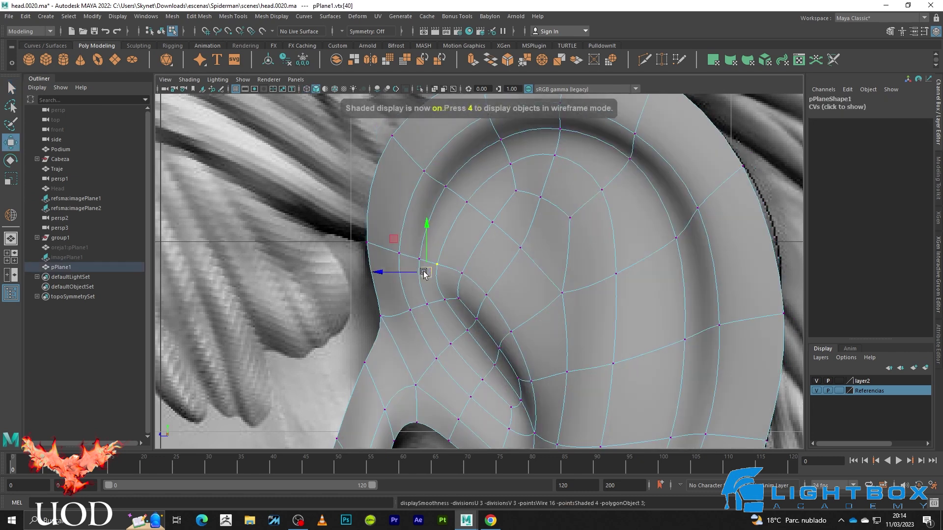
key("4")
key("5")
left_click(385, 139)
key("4")
scroll(491, 211, "down", 5)
key("5")
right_click_drag(491, 211, 565, 186)
- Select the side reference image plane, then reselect the ear mesh
left_click(539, 240)
scroll(534, 243, "down", 2)
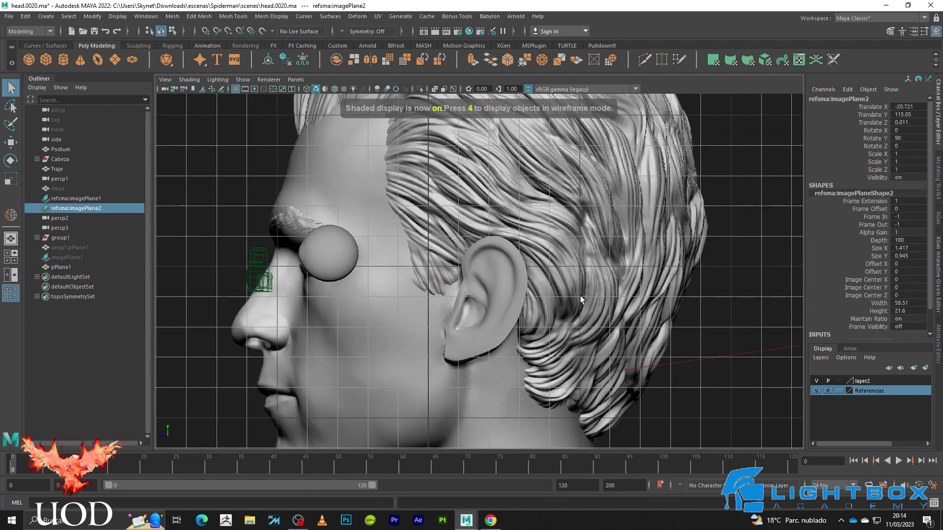
scroll(483, 297, "down", 2)
scroll(485, 305, "up", 5)
left_click(490, 272)
scroll(490, 272, "up", 2)
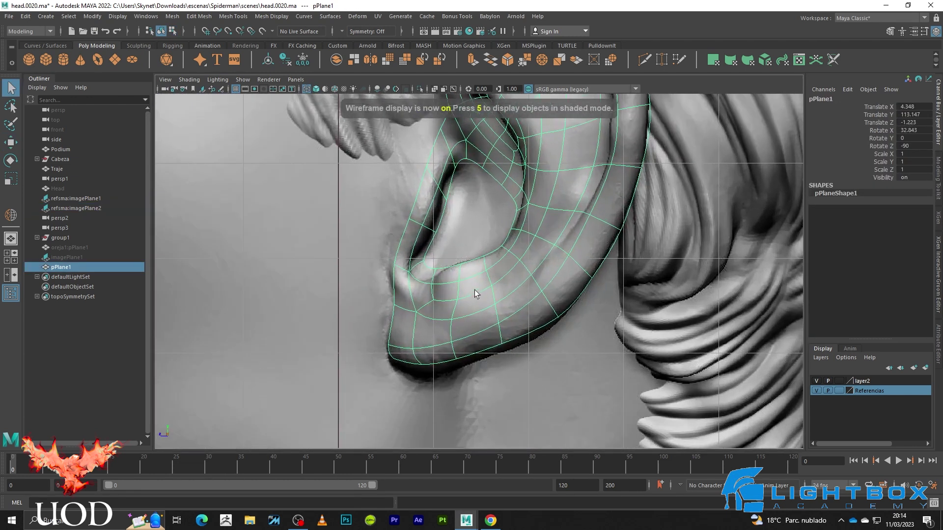
- Switch to the front view of the head and zoom in on the ear in shaded mode
key("space")
key("space")
scroll(442, 289, "down", 4)
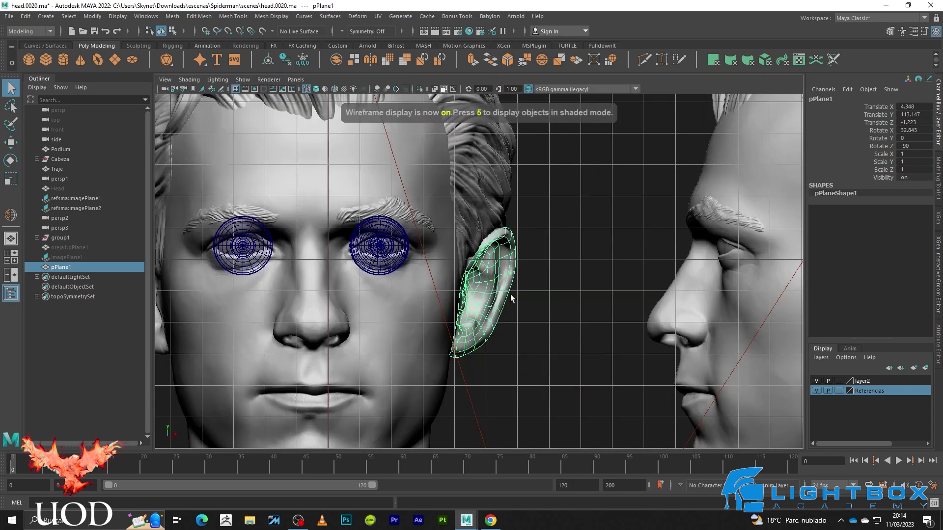
scroll(516, 275, "up", 1)
scroll(521, 267, "up", 3)
scroll(525, 235, "up", 3)
scroll(510, 196, "up", 2)
key("5")
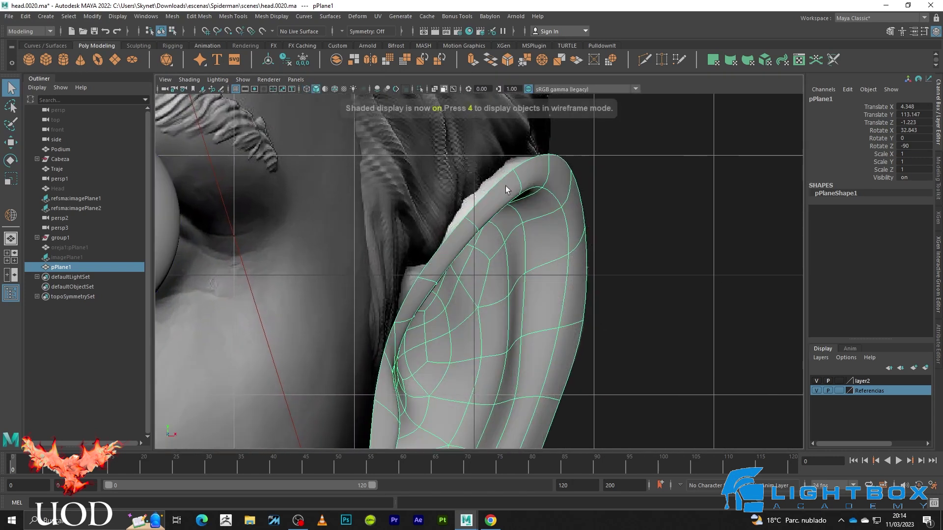
- Check an edge on the ear's top rim in wireframe and smooth preview, then deselect it
key("1")
key("4")
key("F10")
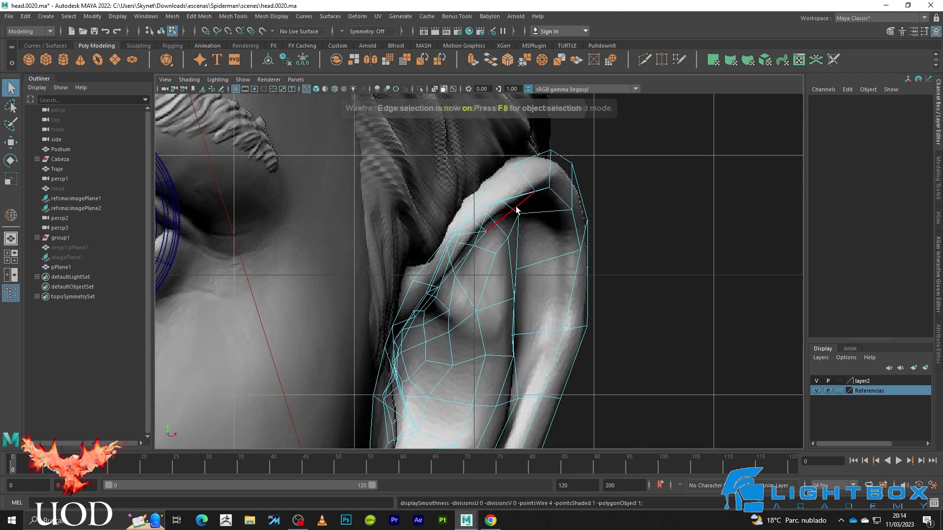
left_click(550, 213)
key("5")
key("w")
key("3")
key("4")
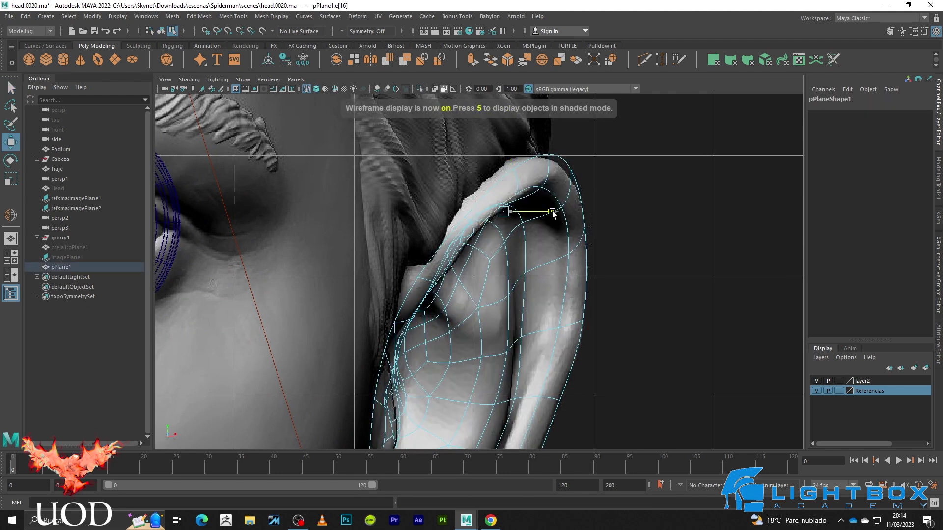
left_click(632, 160)
key("5")
key("1")
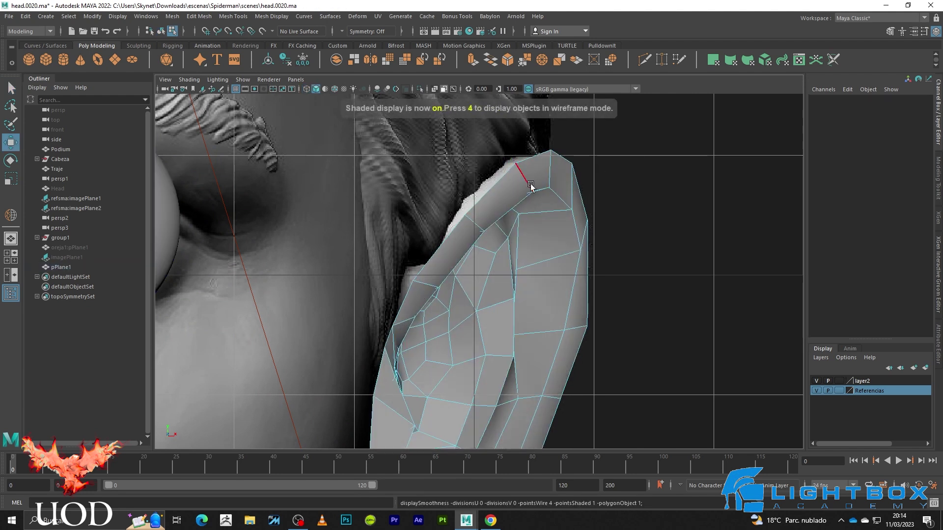
- Select the vertex at the top of the rim and inspect it smoothed with wireframe
key("F9")
left_click(515, 163)
key("3")
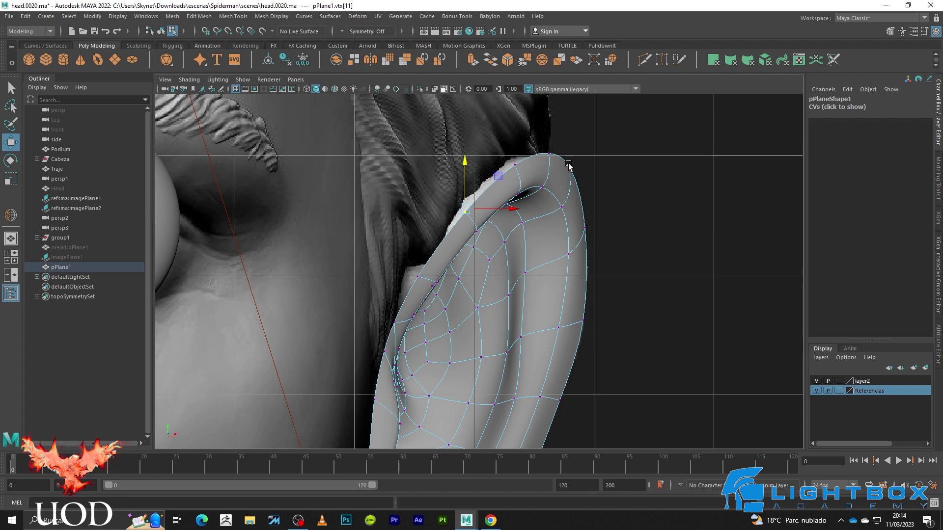
scroll(479, 273, "up", 2)
scroll(486, 197, "down", 3)
key("4")
scroll(437, 239, "up", 2)
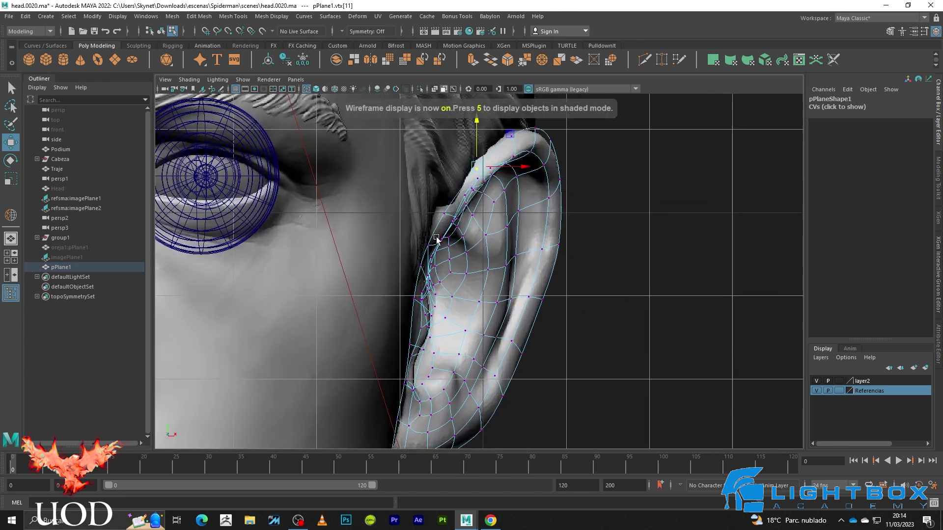
- Move the earlobe's inner-edge vertex right onto the sculpted surface
middle_click_drag(415, 384, 423, 219, "alt")
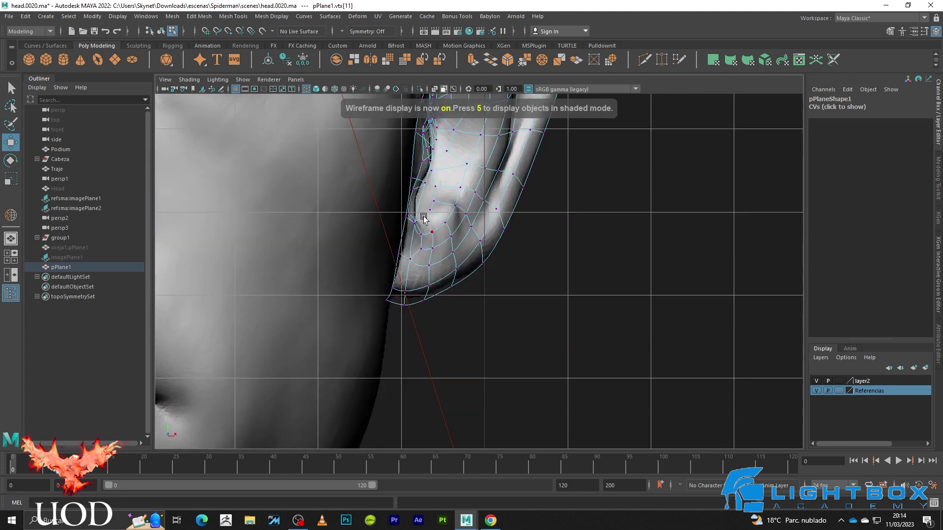
key("5")
scroll(396, 255, "up", 2)
left_click(379, 244)
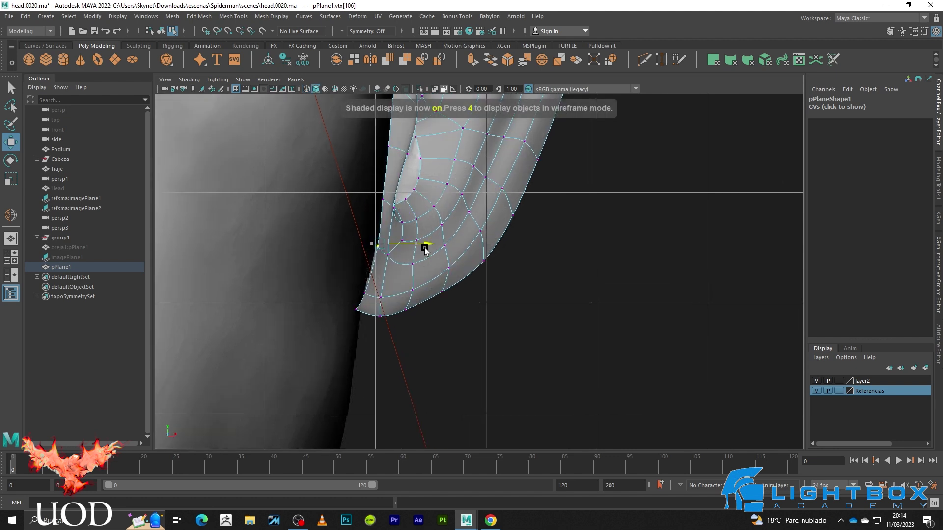
key("4")
key("q")
key("5")
left_click_drag(412, 205, 421, 204)
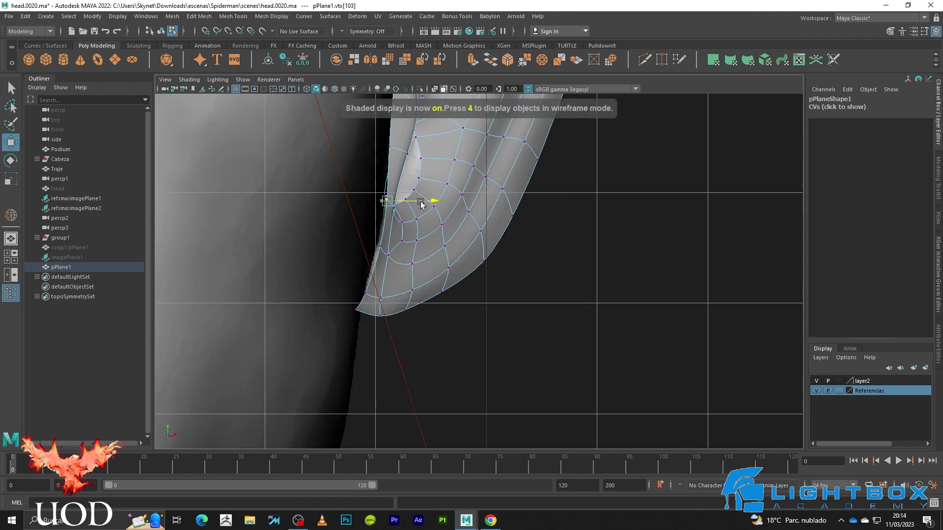
- Nudge the earlobe's bottom-tip vertex slightly down and right, then deselect it
scroll(388, 260, "up", 1)
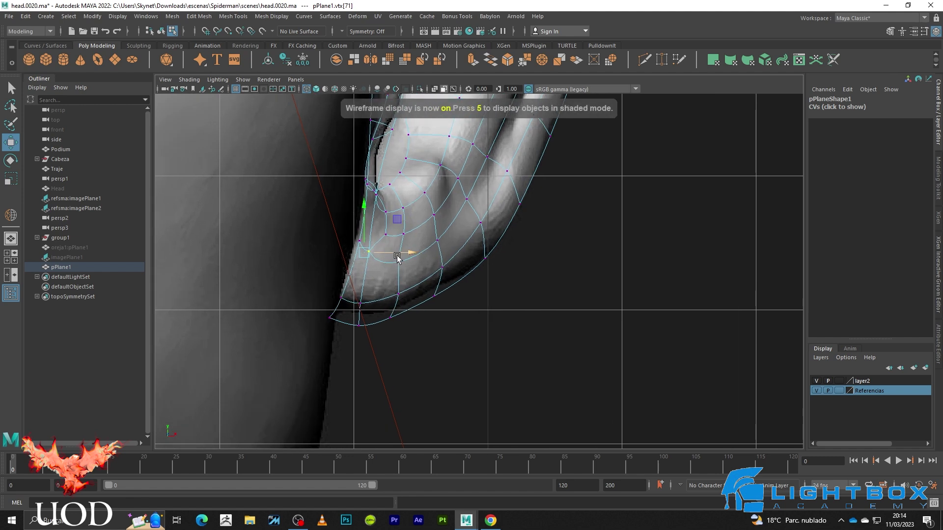
left_click(372, 252)
key("1")
left_click(363, 307)
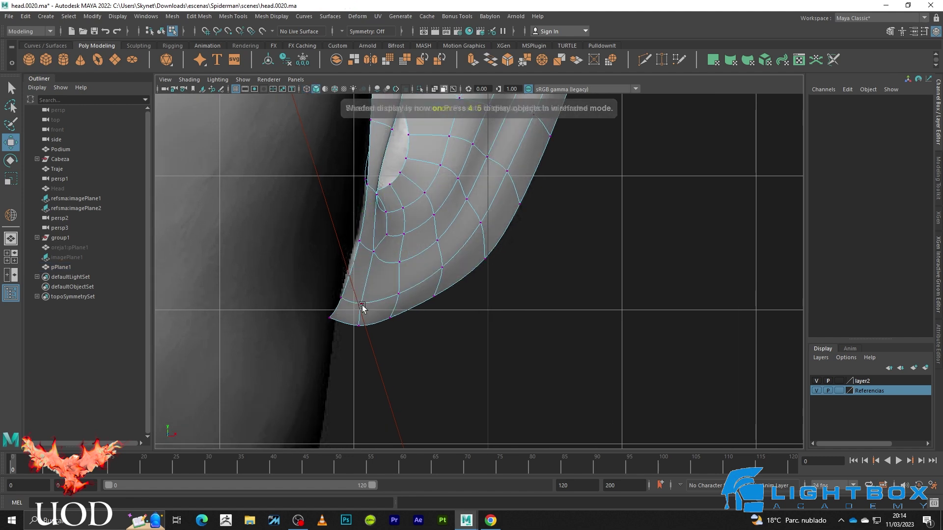
left_click(357, 311)
key("3")
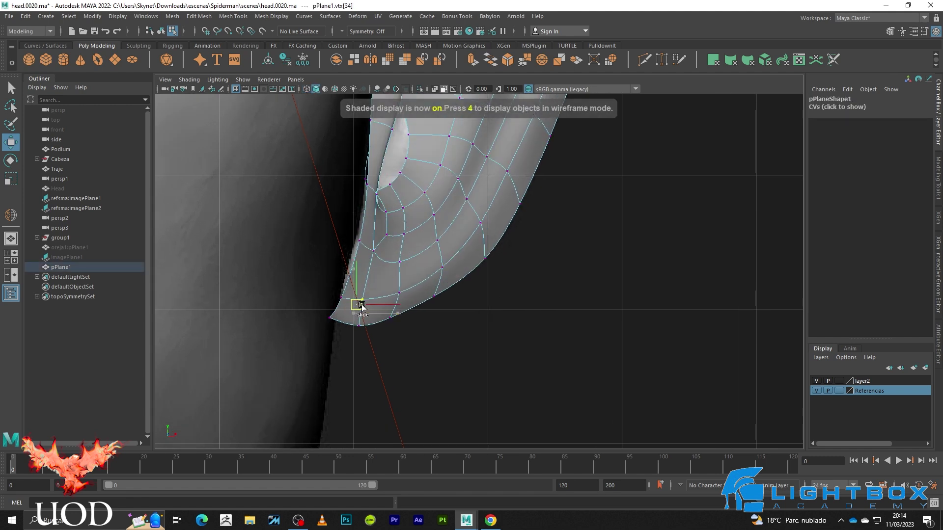
left_click_drag(366, 304, 369, 307)
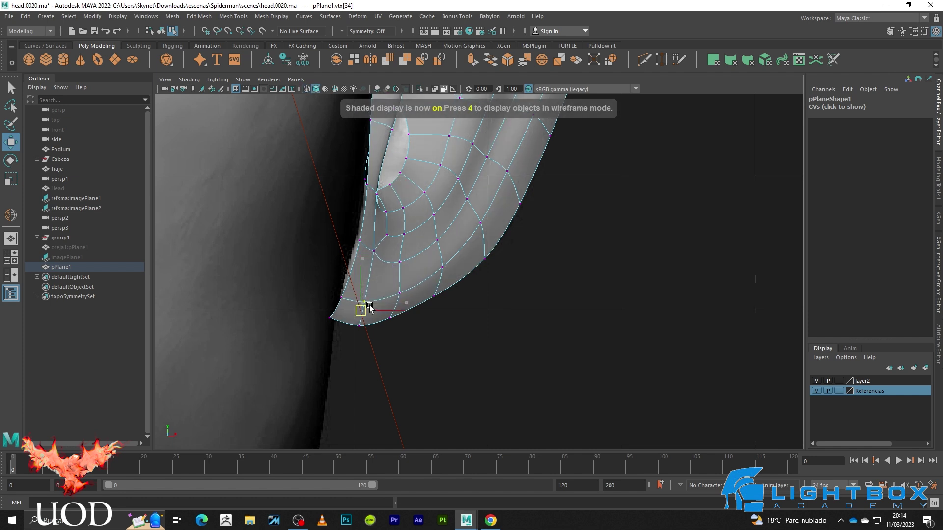
left_click(558, 219)
- Frame the ear in the four-panel layout and orbit out to see the ear hole
key("f")
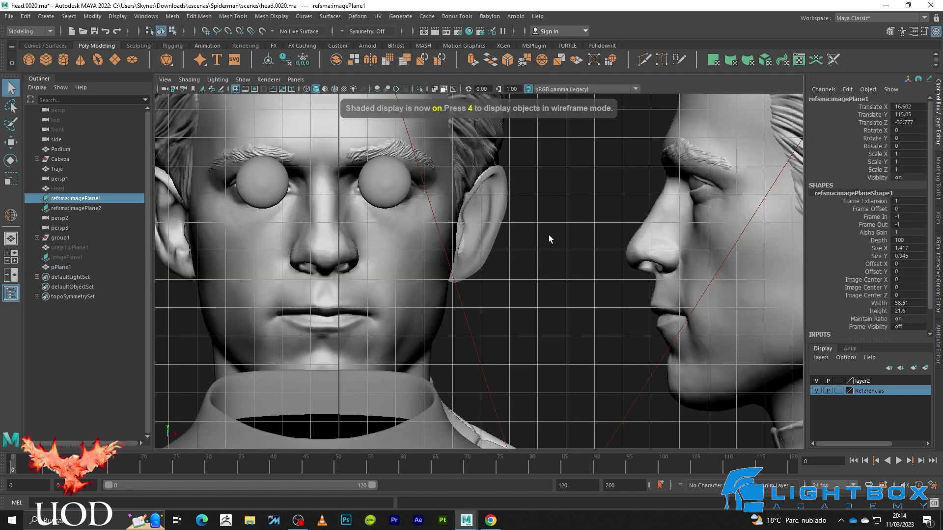
key("space")
key("space")
mouse_move(605, 225)
left_mouse_down("alt")
mouse_move(661, 238)
mouse_move(509, 267)
left_mouse_up("alt")
scroll(491, 280, "up", 5)
scroll(442, 294, "up", 5)
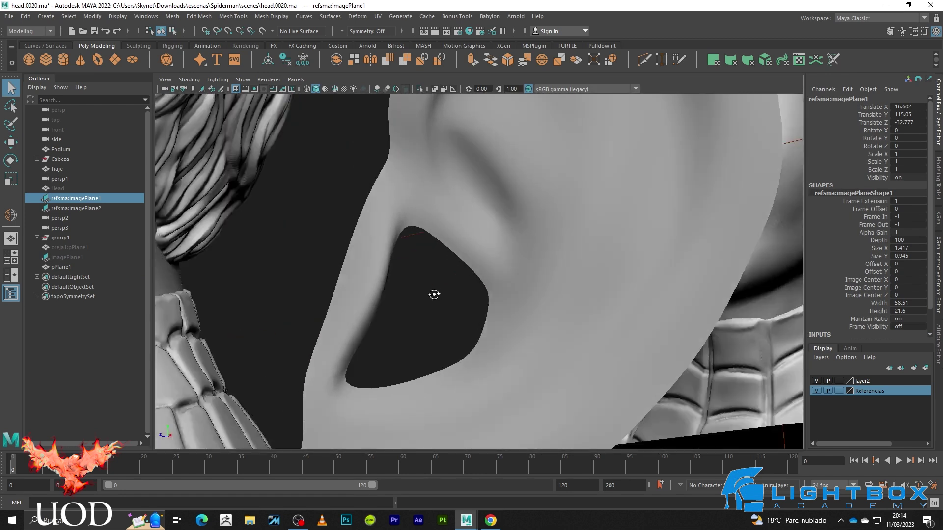
left_click_drag(453, 290, 588, 302, "alt")
- Extrude the ear hole's border loop and shrink it back toward the head
left_click(524, 235)
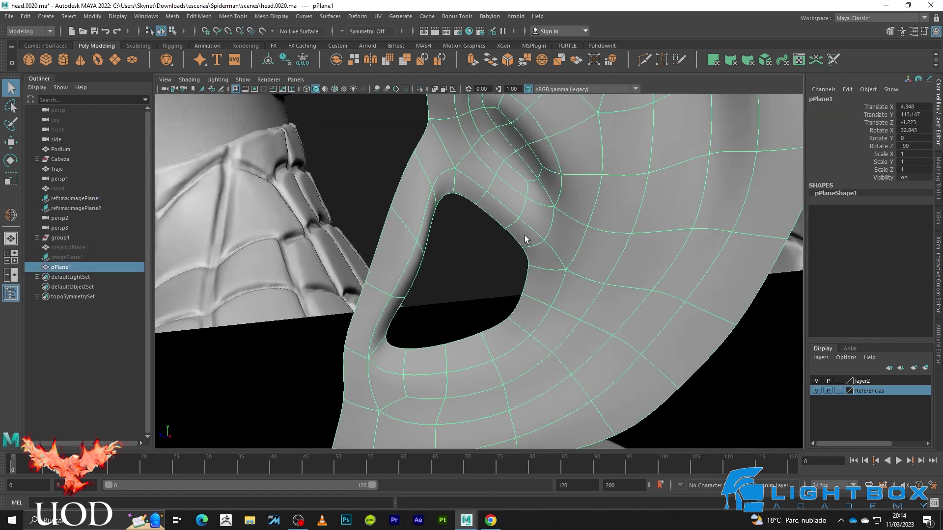
key("F10")
left_click(490, 225)
double_click(490, 221)
key("ctrl+e")
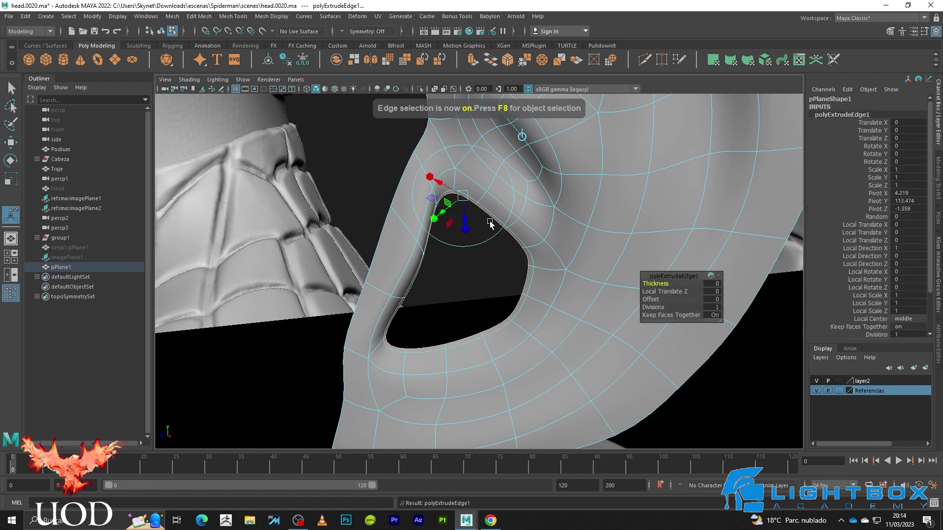
mouse_move(455, 276)
left_mouse_down()
mouse_move(432, 275)
mouse_move(440, 314)
left_mouse_up()
key("w")
mouse_move(461, 276)
left_mouse_down()
mouse_move(432, 248)
mouse_move(442, 239)
mouse_move(465, 276)
mouse_move(505, 274)
left_mouse_up()
key("q")
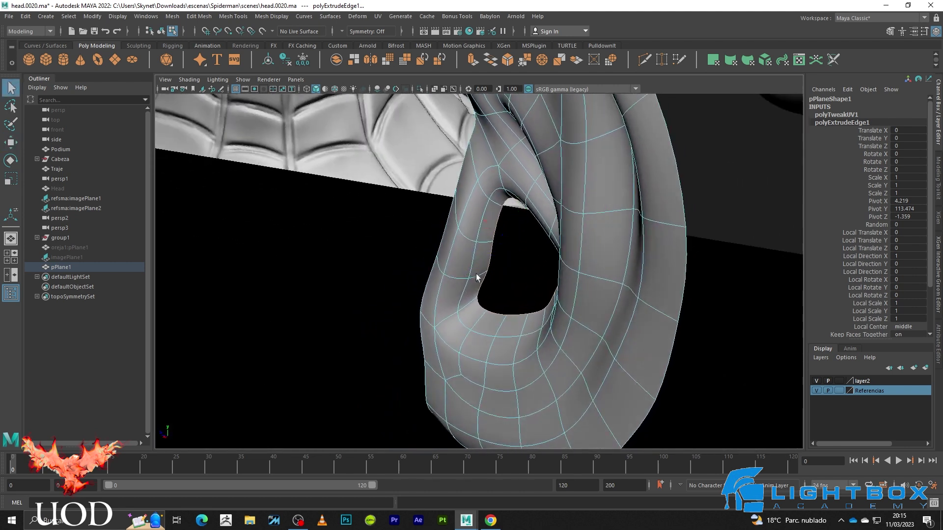
left_click(505, 275)
- Slide an edge beside the ear opening sideways toward the head, then orbit to face the head
left_click(489, 261)
key("w")
key("1")
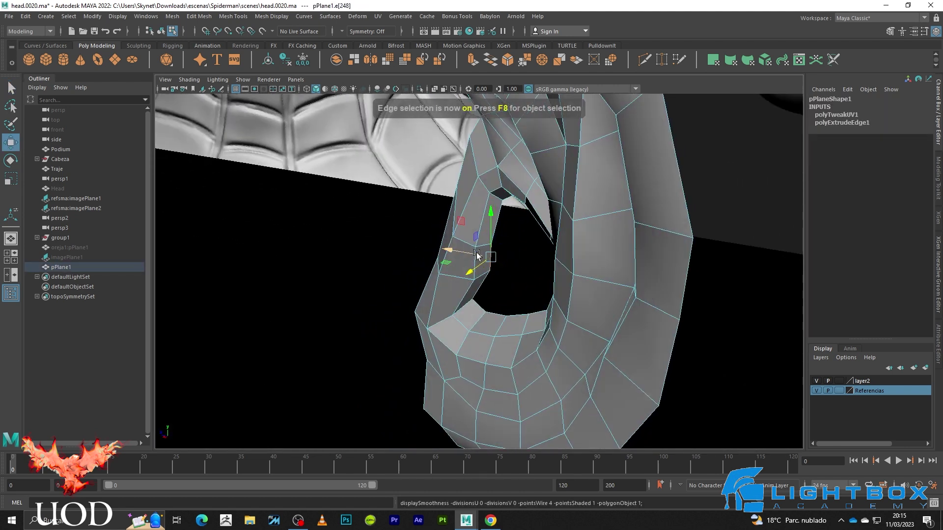
key("3")
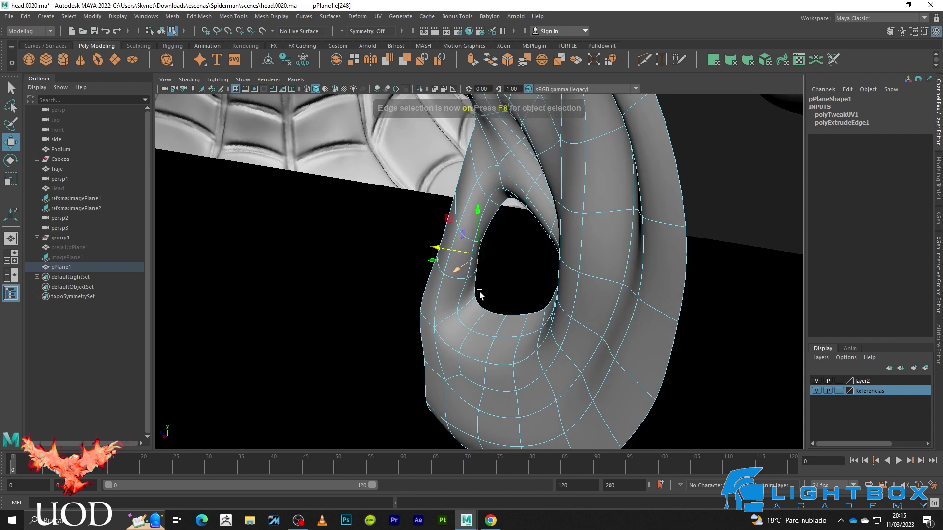
left_click_drag(460, 281, 450, 278)
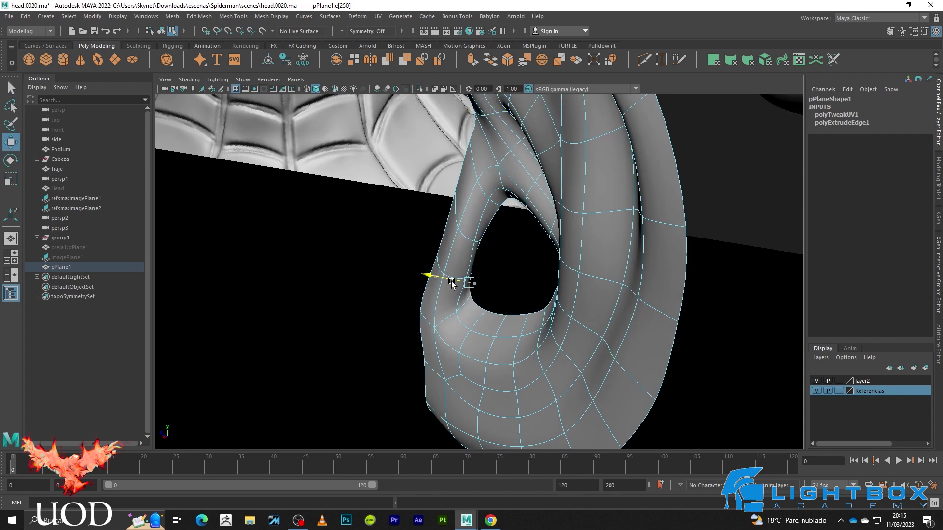
key("q")
left_click(400, 308)
left_click_drag(403, 303, 487, 289, "alt")
- Enter vertex mode on the ear mesh and orbit to a side view of the ear opening
key("F9")
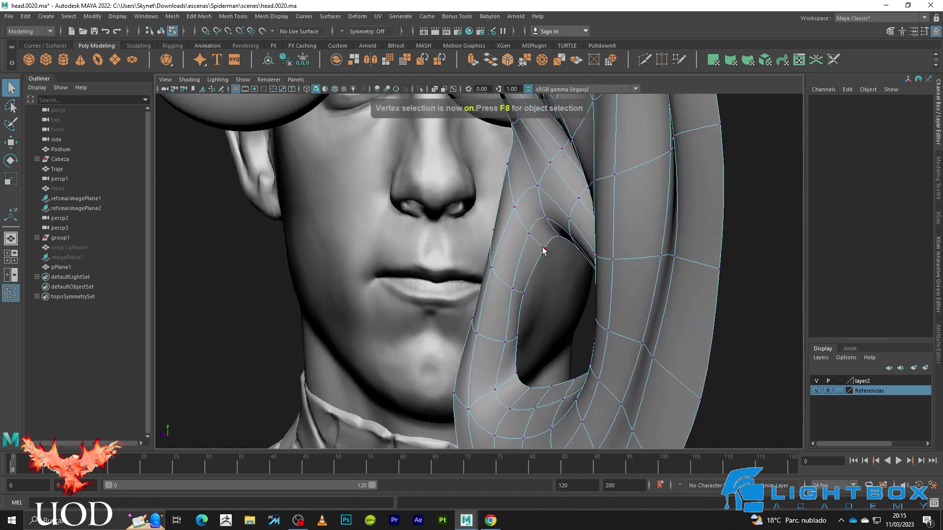
left_click(547, 242)
key("1")
key("w")
key("3")
mouse_move(537, 236)
left_mouse_down("alt")
mouse_move(491, 305)
mouse_move(473, 296)
left_mouse_up("alt")
scroll(531, 310, "up", 3)
key("space")
key("space")
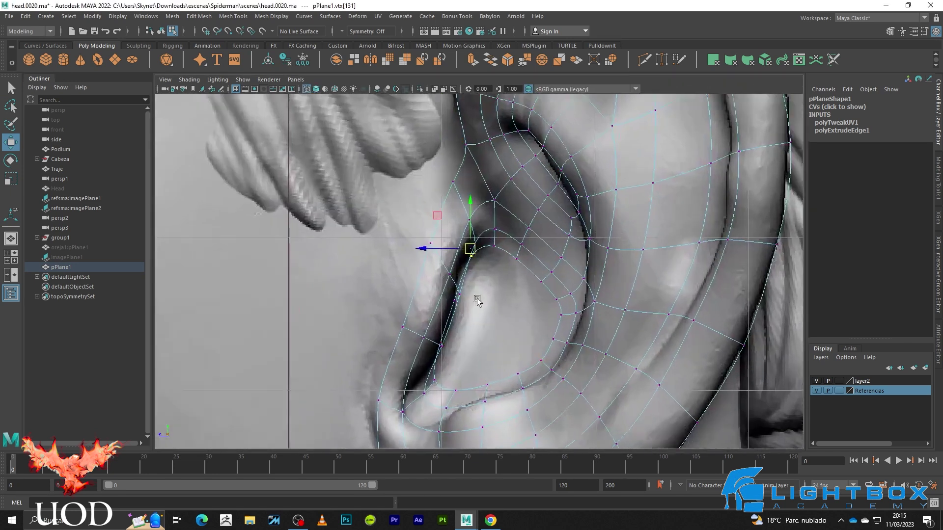
key("5")
scroll(458, 314, "up", 2)
scroll(457, 324, "up", 1)
- Pull one inner rim vertex up into the fold and another down-left onto the sculpt
left_click(457, 324)
key("4")
key("5")
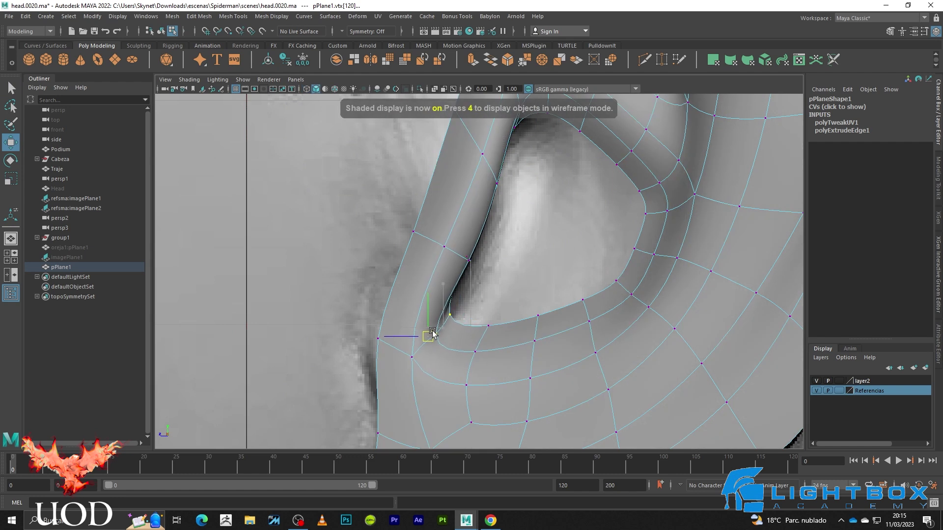
key("4")
middle_click_drag(489, 315, 488, 231, "alt")
key("5")
left_click(490, 256)
key("3")
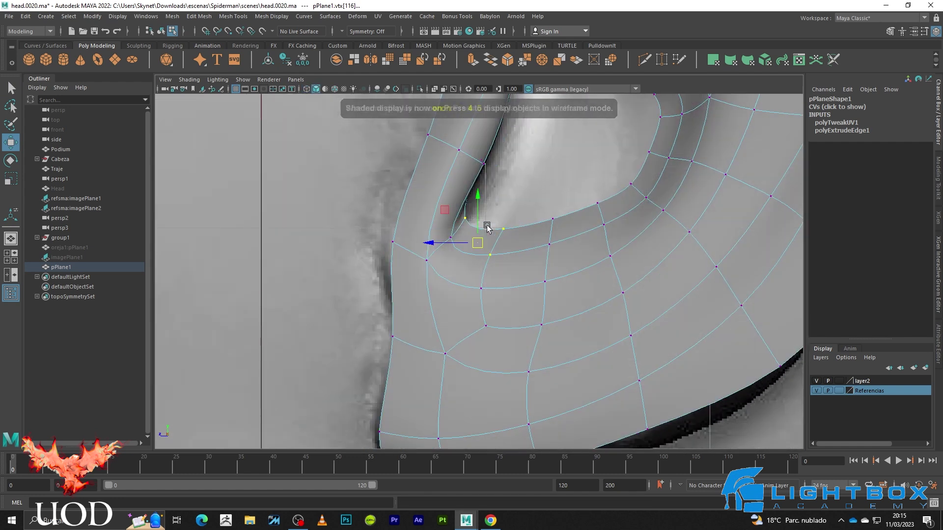
left_click_drag(480, 238, 480, 221)
key("4")
left_click(427, 261)
left_click_drag(394, 262, 383, 275)
key("4")
- Select the rim corner and fold vertices, checking them against the sculpt in X-ray
left_click_drag(476, 225, 437, 252)
key("5")
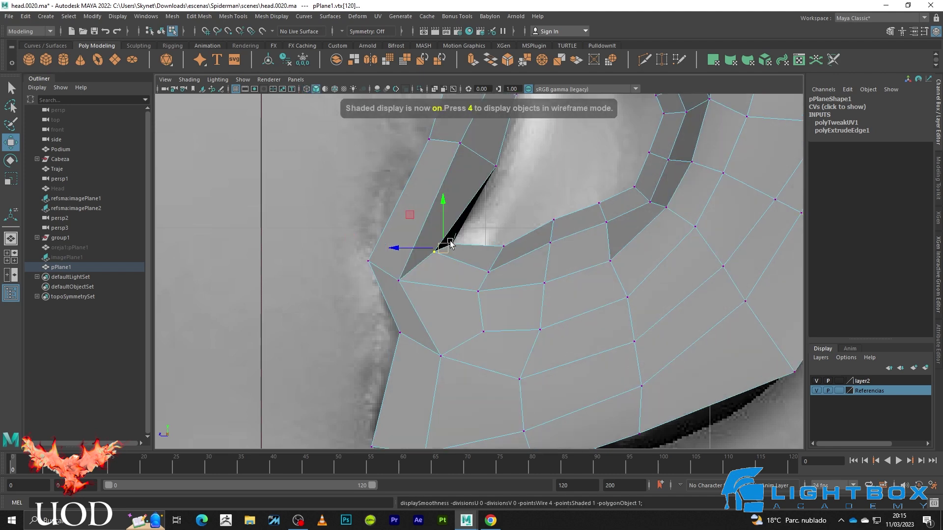
left_click(451, 245)
key("4")
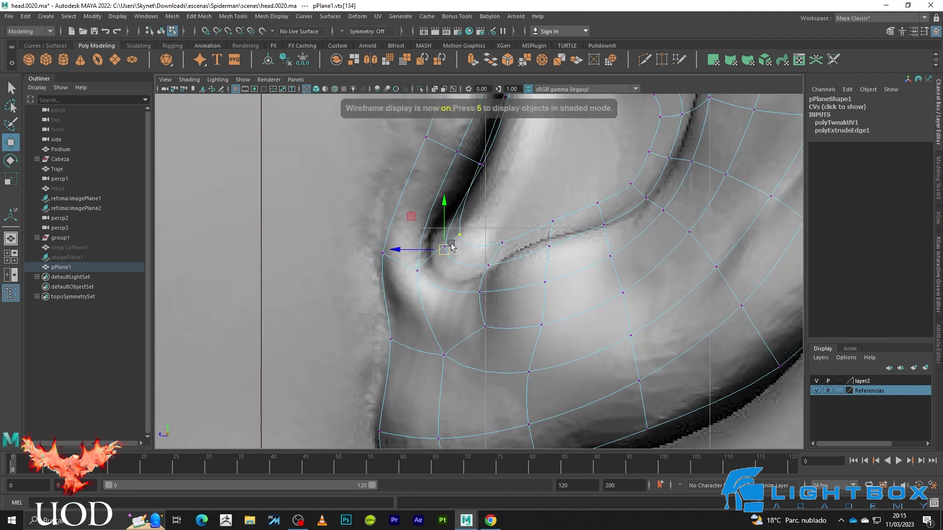
key("5")
left_click_drag(514, 234, 492, 252)
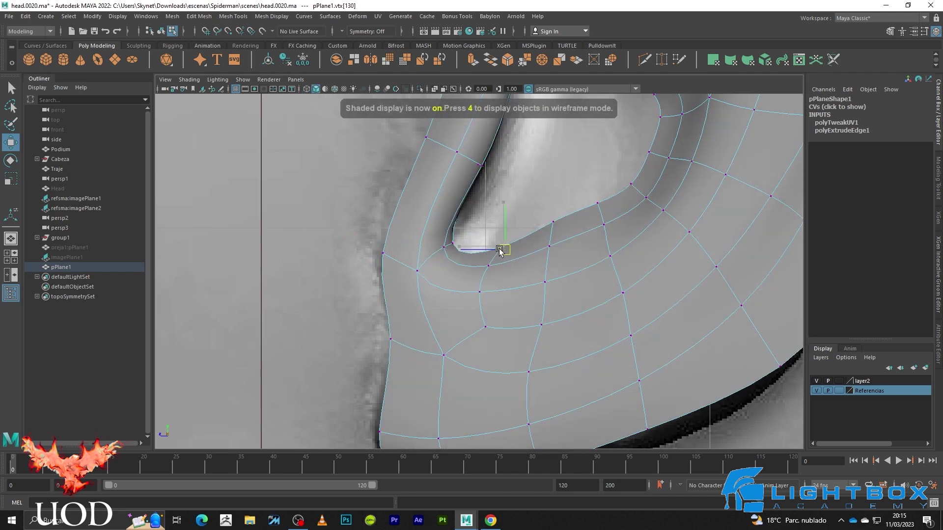
key("alt+x")
key("5")
- Shift the next rim vertex right and down along the sculpted fold
left_click(555, 230)
key("alt+x")
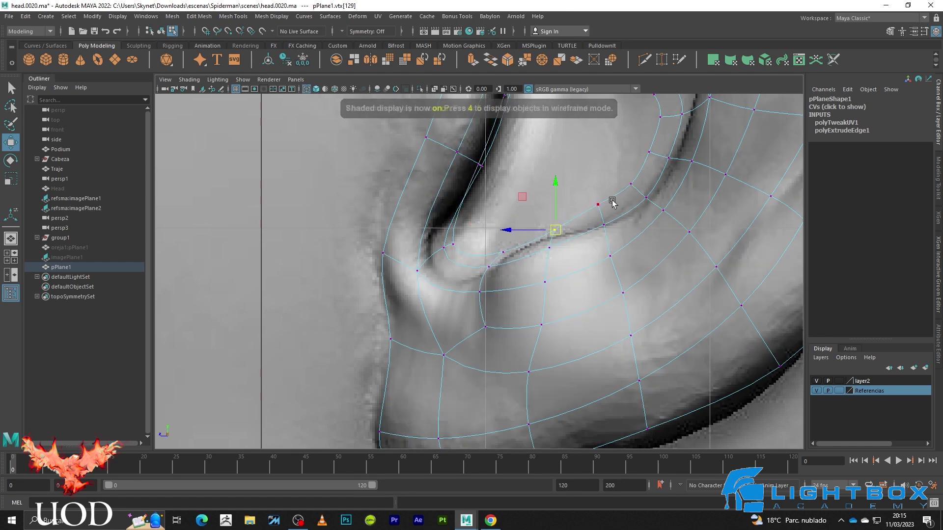
key("5")
left_click_drag(595, 208, 608, 212)
key("4")
key("q")
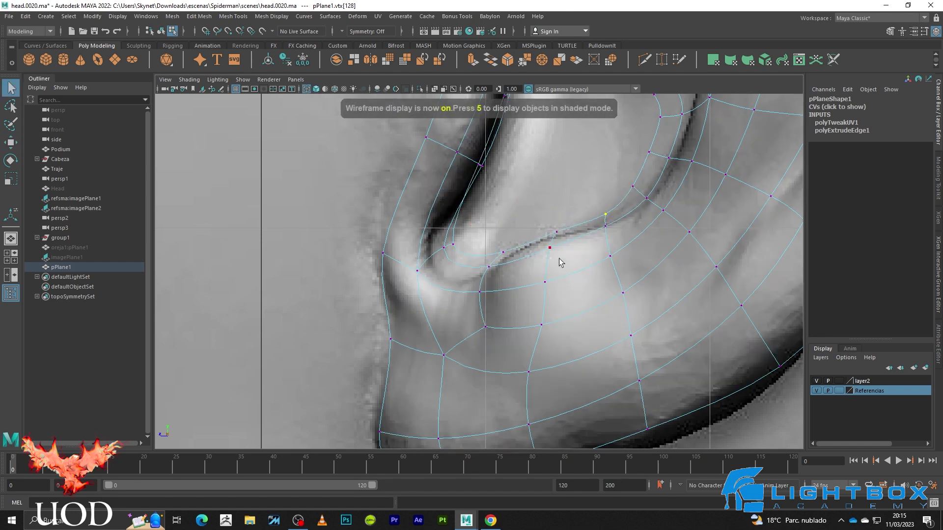
key("5")
- Check rim vertices up to the upper corner against the sculpt in wireframe
left_click(546, 238)
key("w")
key("4")
key("5")
key("4")
key("q")
left_click(634, 185)
key("w")
key("5")
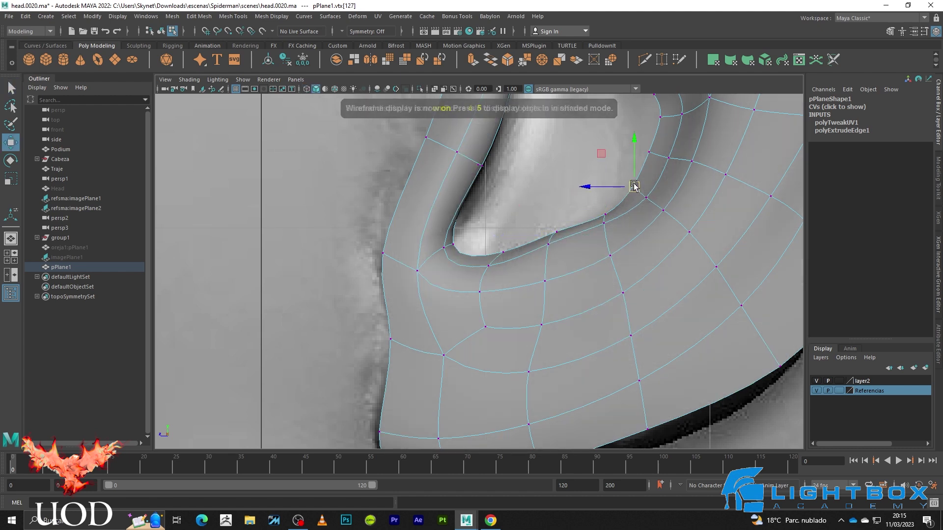
- Move the neighbouring rim vertex left onto the sculpted fold
scroll(614, 221, "up", 3)
left_click(591, 268)
key("4")
key("5")
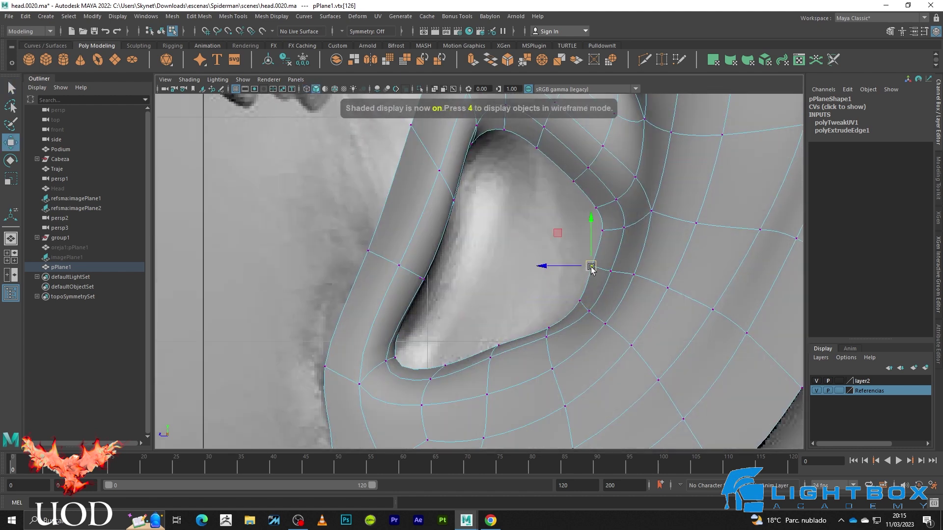
key("4")
key("q")
left_click(606, 227)
key("5")
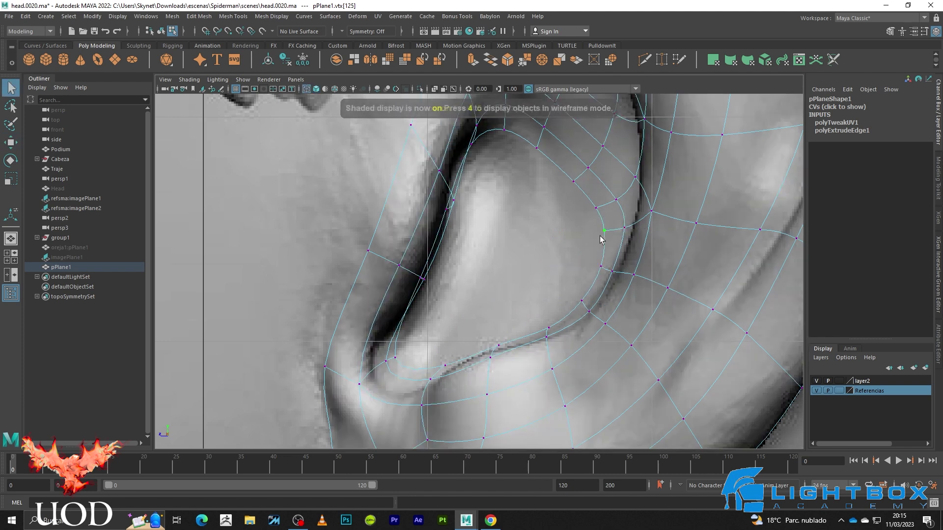
key("w")
key("4")
- Nudge the upper rim vertices slightly left and up to fit the sculpted rim
key("4")
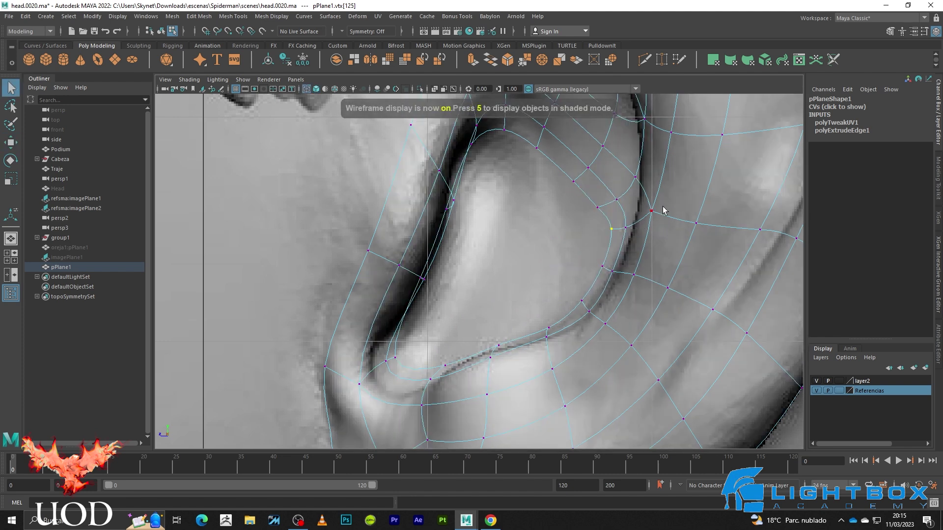
key("5")
key("w")
left_click_drag(652, 210, 640, 210)
key("4")
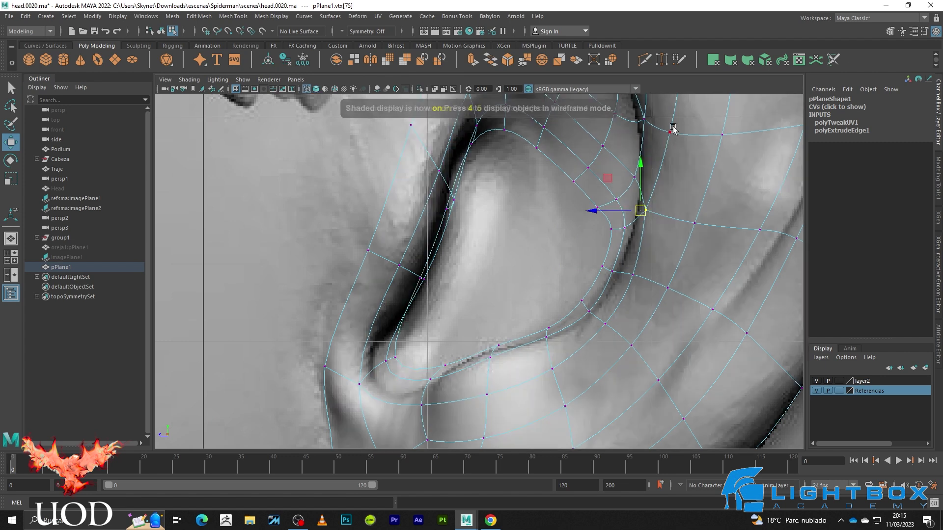
left_click_drag(648, 152, 648, 150)
key("5")
left_click_drag(670, 132, 664, 132)
key("4")
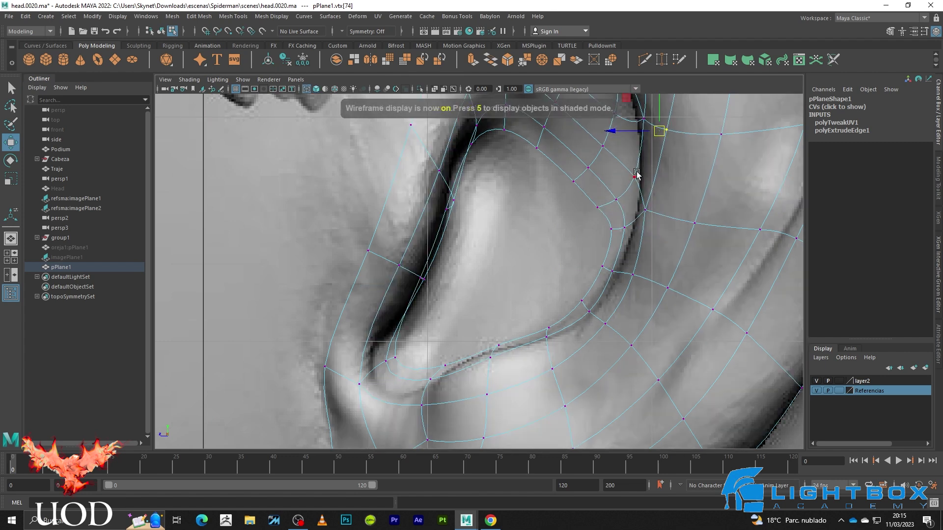
key("5")
key("1")
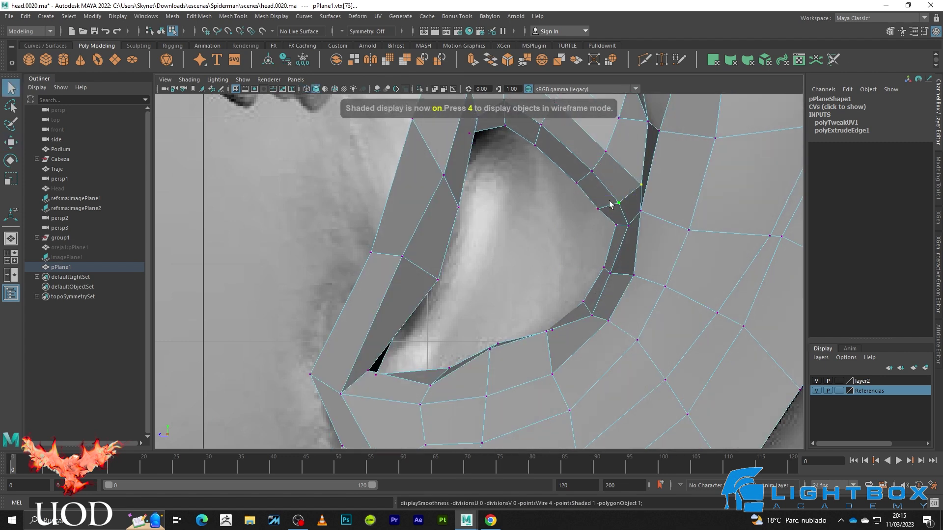
key("3")
left_click_drag(604, 216, 602, 198)
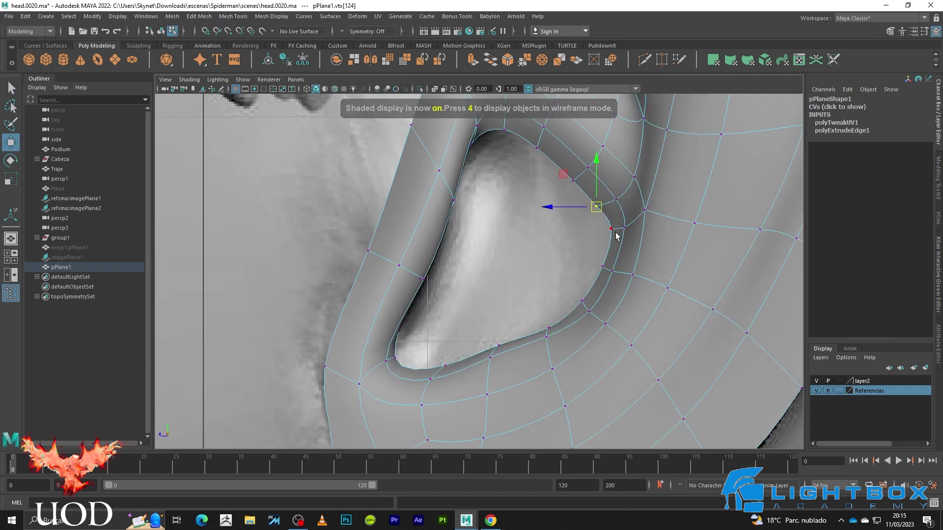
left_click(612, 235)
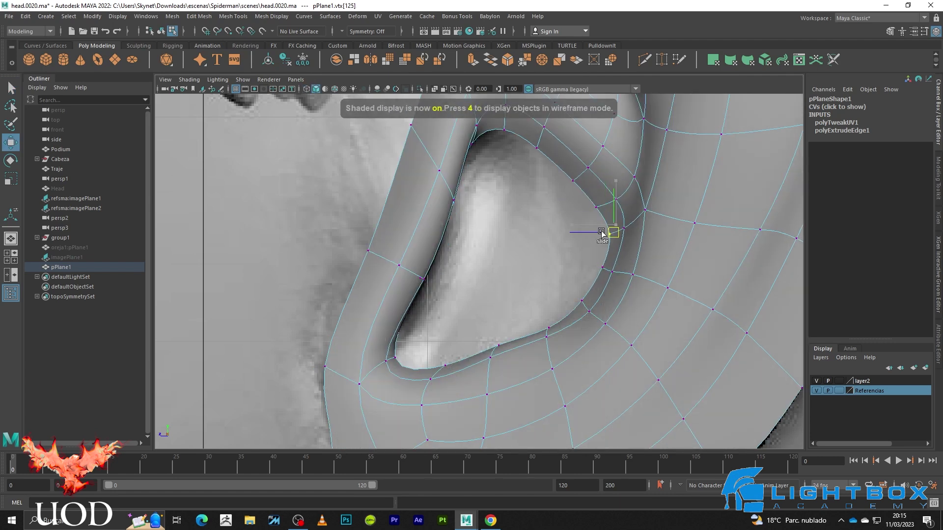
key("F8")
- Tumble close to the ear, show pPlane1 as its cage, and pick an edge on the lower rim
key("q")
left_click(545, 246)
key("f")
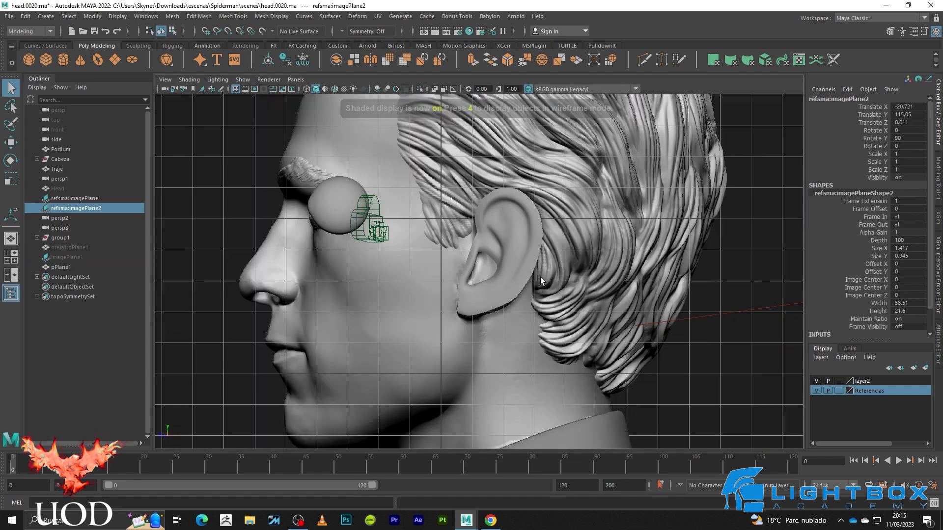
mouse_move(605, 242)
left_mouse_down("alt")
mouse_move(626, 269)
mouse_move(549, 275)
left_mouse_up("alt")
mouse_move(512, 275)
left_mouse_down("alt")
mouse_move(506, 289)
mouse_move(583, 300)
mouse_move(564, 301)
mouse_move(573, 316)
left_mouse_up("alt")
left_click(573, 315)
key("1")
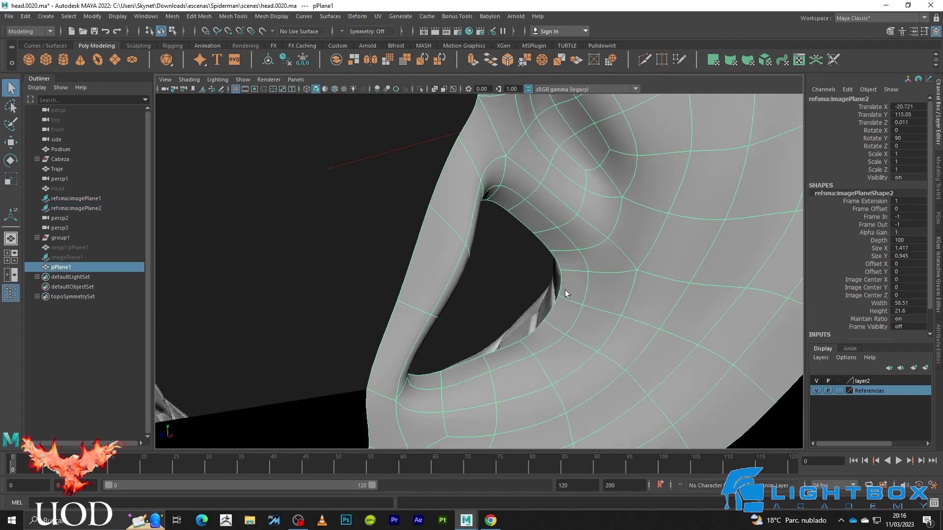
key("F10")
left_click(552, 257)
mouse_move(551, 257)
left_mouse_down("alt")
mouse_move(614, 333)
mouse_move(586, 345)
left_mouse_up("alt")
- Bridge the lower-rim edges, fill the hole in the ear opening, and bridge another edge pair
left_click(577, 320)
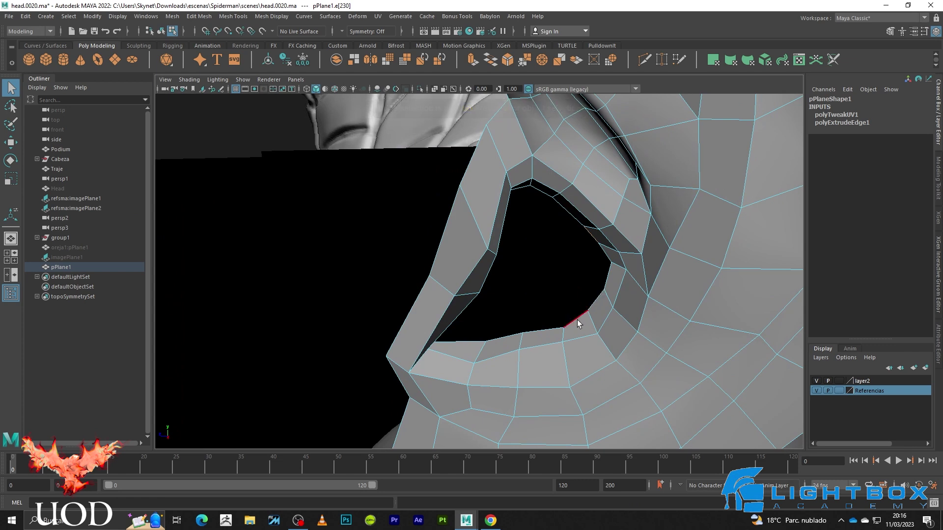
right_click_drag(577, 317, 571, 393, "shift")
right_click_drag(565, 432, 565, 432, "shift")
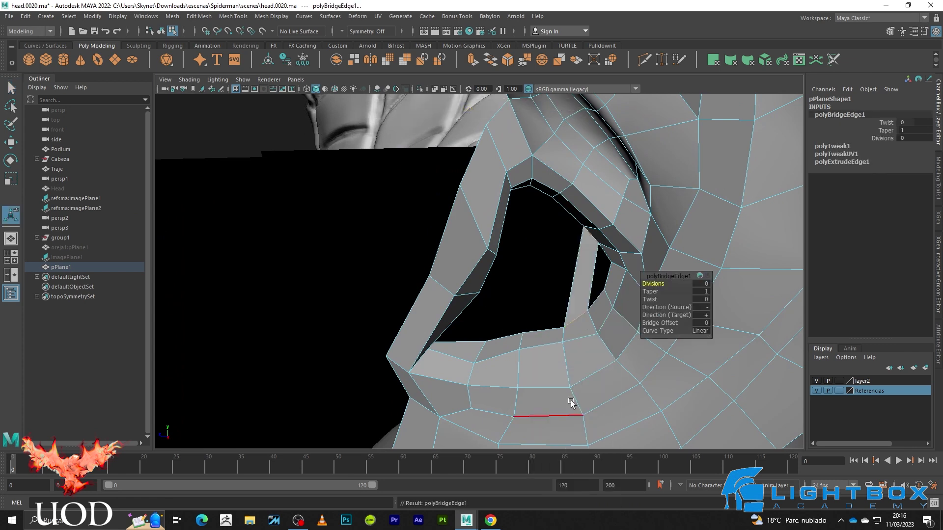
left_click_drag(568, 400, 585, 358, "alt")
right_click_drag(604, 295, 597, 410, "shift")
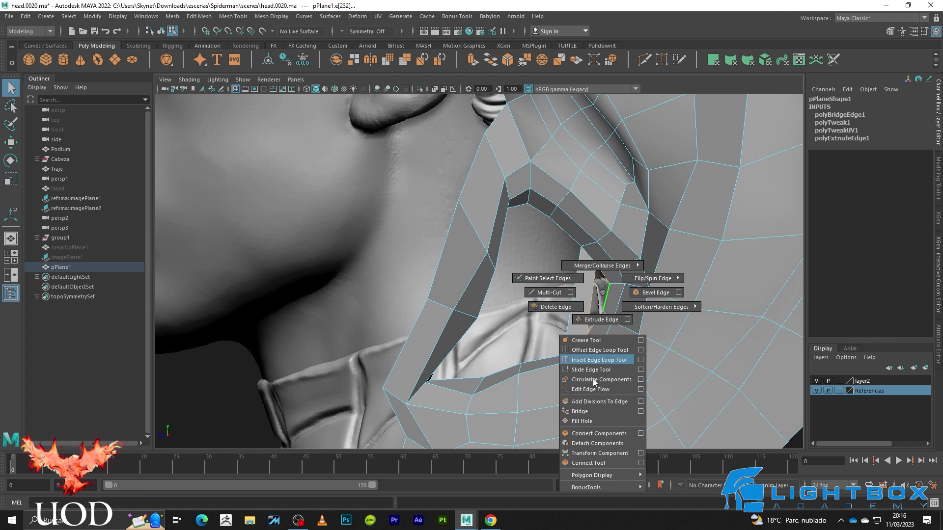
left_click_drag(597, 410, 564, 239, "alt")
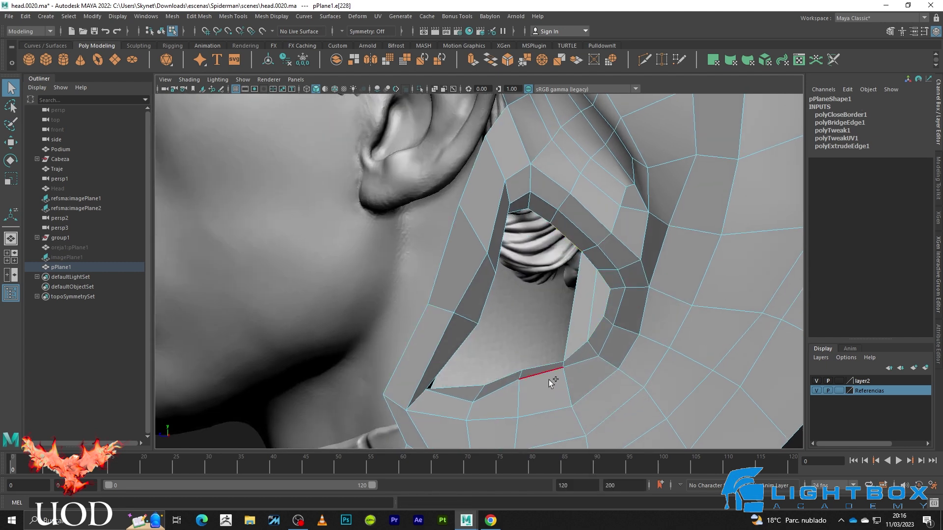
right_click_drag(547, 366, 585, 320, "shift")
left_click_drag(585, 320, 564, 217, "alt")
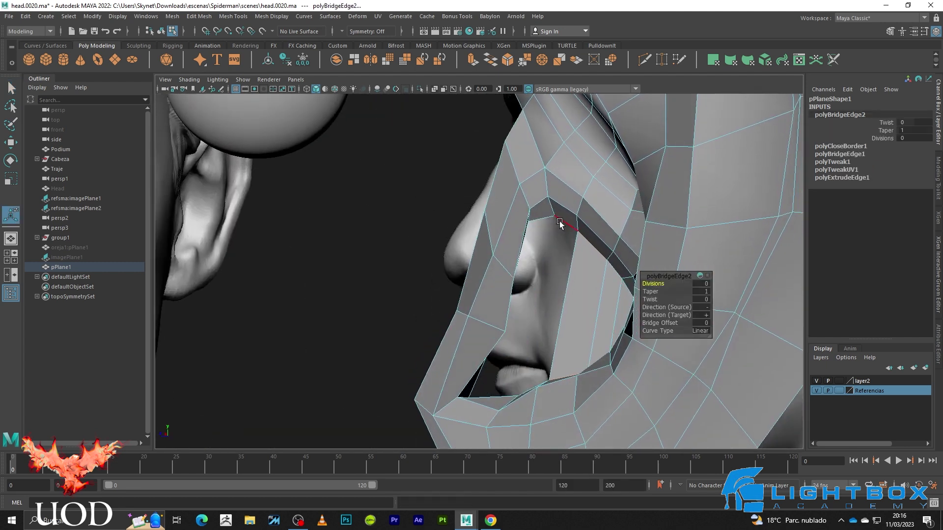
- With the ear mesh isolated, bridge further border edge pairs, undoing one misplaced repeat
key("ctrl+1")
left_click_drag(537, 333, 538, 349, "alt")
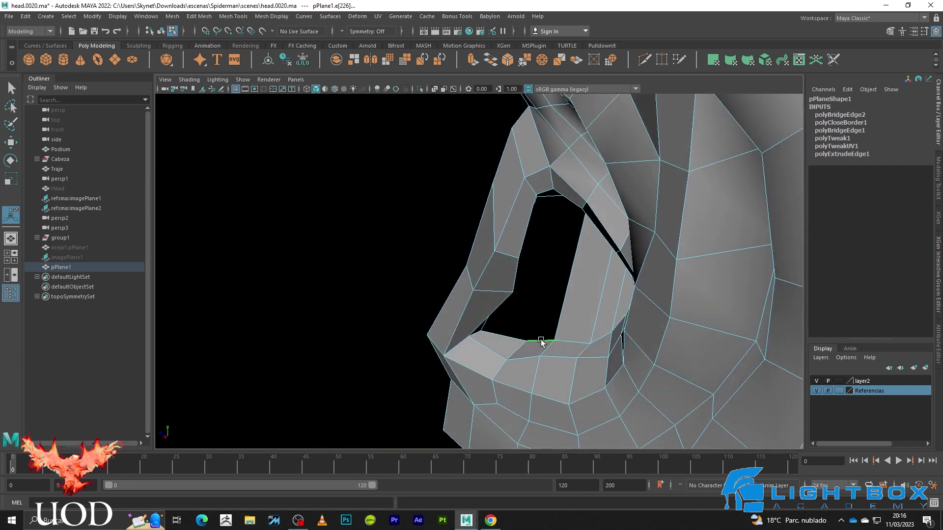
right_click_drag(540, 343, 514, 332, "shift")
mouse_move(535, 343)
left_mouse_down("alt")
mouse_move(392, 396)
mouse_move(430, 291)
left_mouse_up("alt")
key("ctrl+1")
key("g")
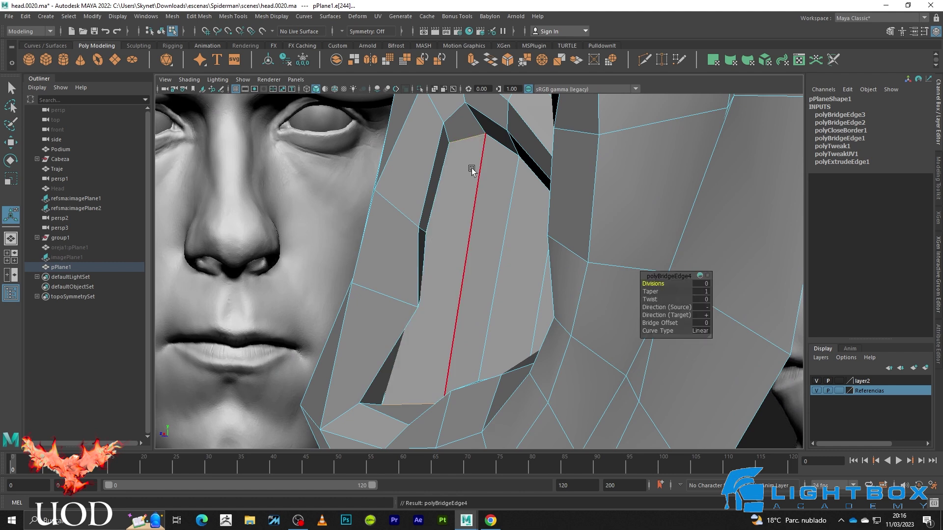
mouse_move(486, 275)
left_mouse_down("alt")
mouse_move(455, 269)
mouse_move(442, 315)
mouse_move(452, 337)
mouse_move(442, 326)
mouse_move(600, 347)
mouse_move(715, 274)
mouse_move(672, 344)
left_mouse_up("alt")
key("ctrl+z")
key("ctrl+1")
left_click(442, 326)
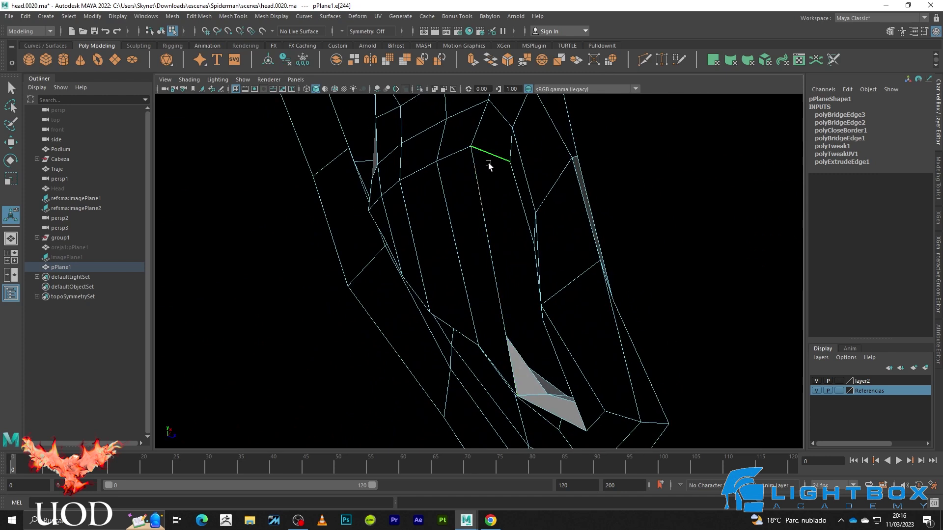
key("g")
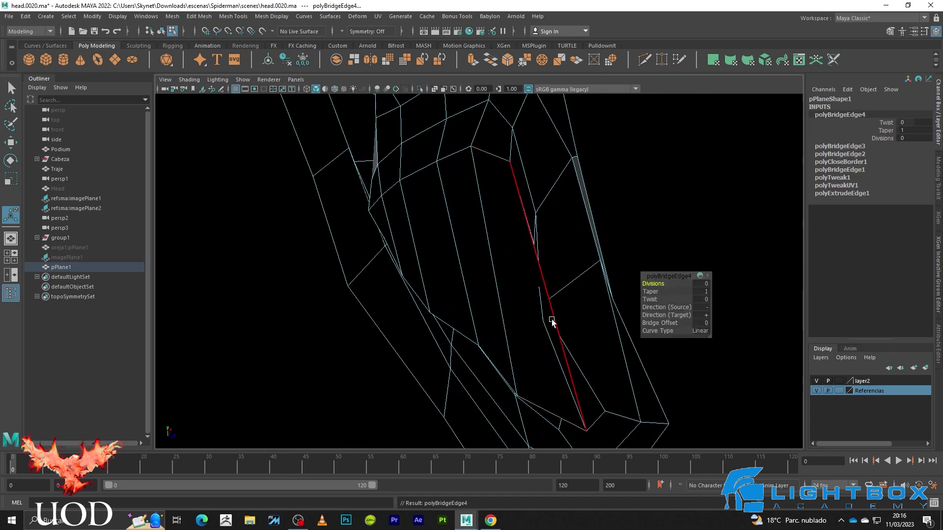
- Compare the cage and smooth preview, then select the bridged face inside the ear fold
key("3")
key("F10")
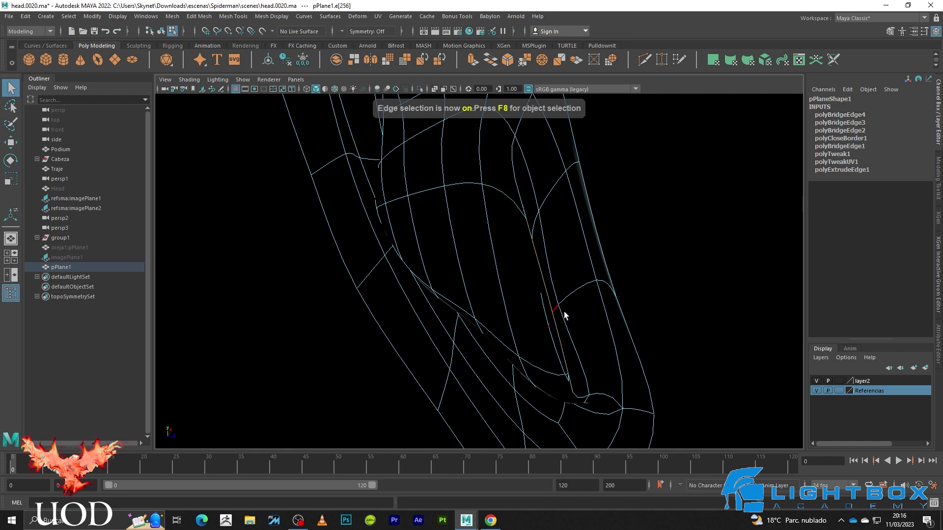
key("ctrl+1")
mouse_move(564, 311)
left_mouse_down("alt")
mouse_move(456, 282)
mouse_move(592, 301)
left_mouse_up("alt")
key("1")
mouse_move(554, 248)
left_mouse_down("alt")
mouse_move(464, 261)
mouse_move(479, 295)
mouse_move(530, 305)
mouse_move(485, 275)
mouse_move(511, 307)
mouse_move(411, 253)
mouse_move(480, 305)
mouse_move(515, 285)
left_mouse_up("alt")
key("F10")
key("3")
key("F11")
left_click(460, 272)
- Push the bridged face along X toward the sculpt and slide a fold-edge vertex along its edge
key("w")
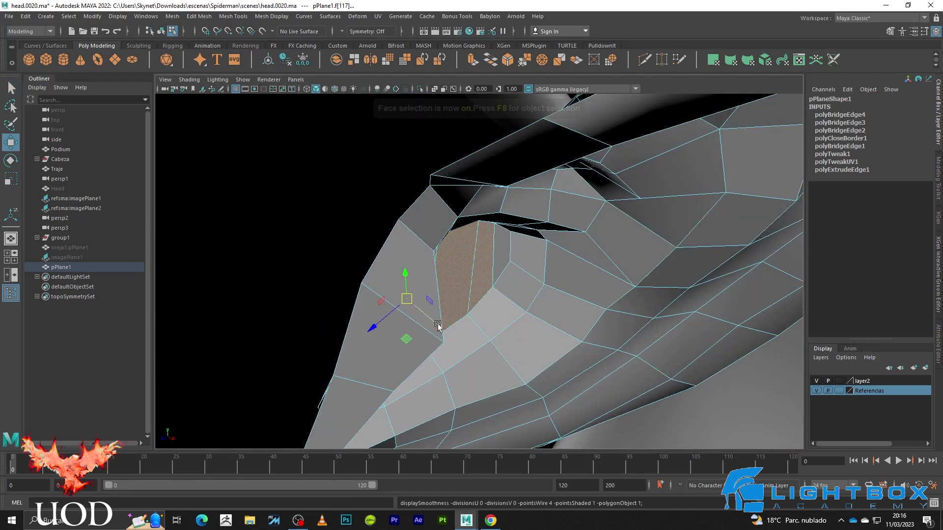
left_click_drag(438, 324, 429, 325)
left_click_drag(503, 335, 472, 304, "alt")
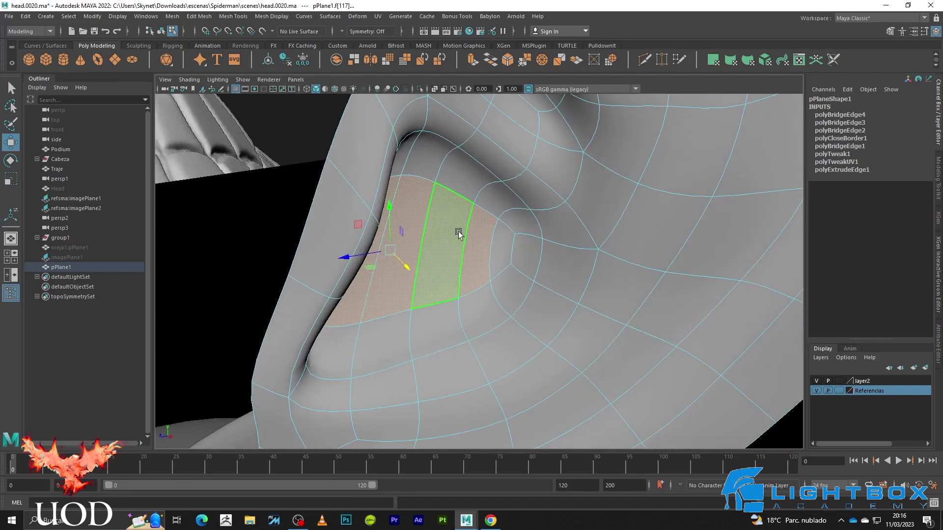
left_click(471, 204)
key("1")
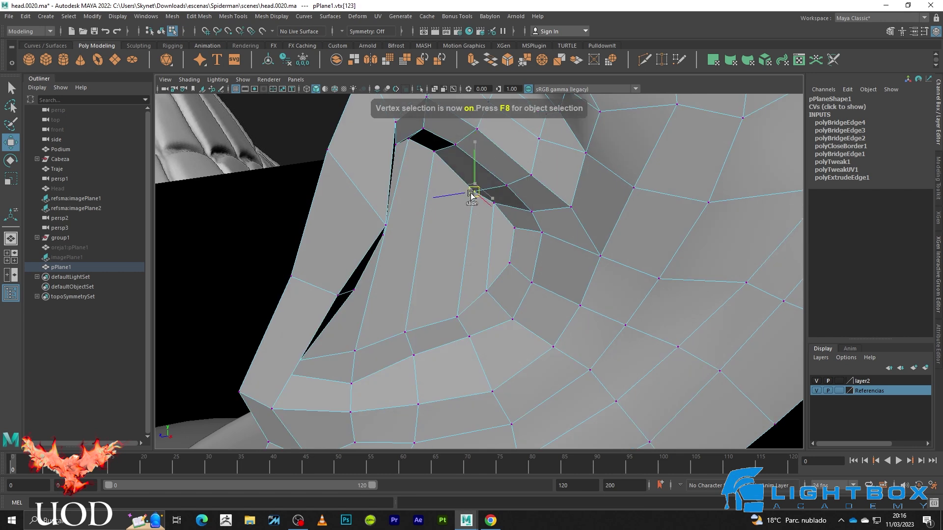
left_click_drag(495, 211, 493, 212, "ctrl+shift")
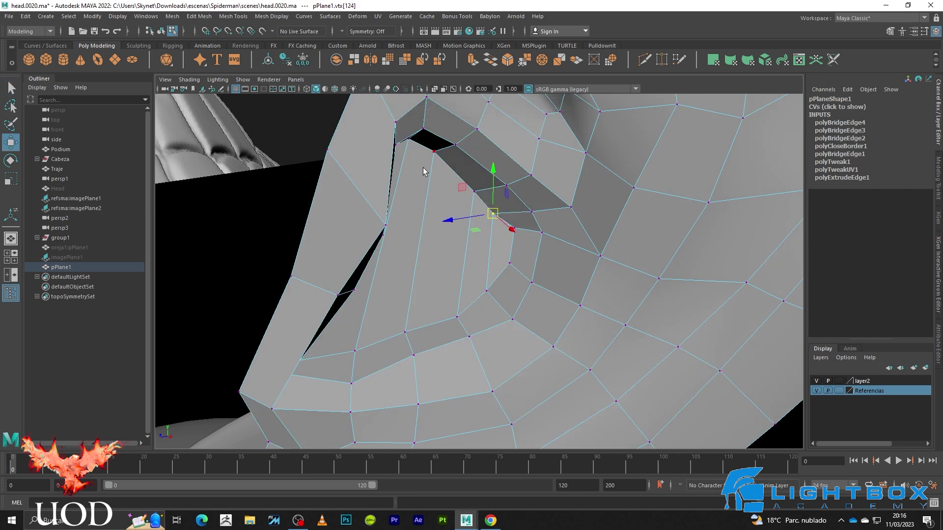
- Check the cage in wireframe and smoothed preview, then reselect the ear retopology mesh
key("4")
left_click(416, 146)
key("5")
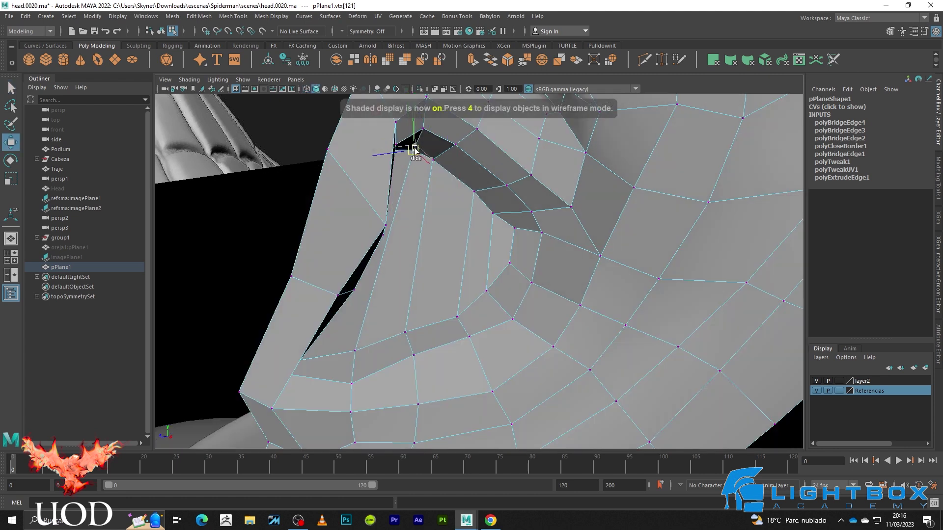
key("3")
key("F8")
key("ctrl+shift+h")
mouse_move(575, 273)
left_mouse_down("alt")
mouse_move(573, 289)
mouse_move(646, 297)
mouse_move(483, 250)
left_mouse_up("alt")
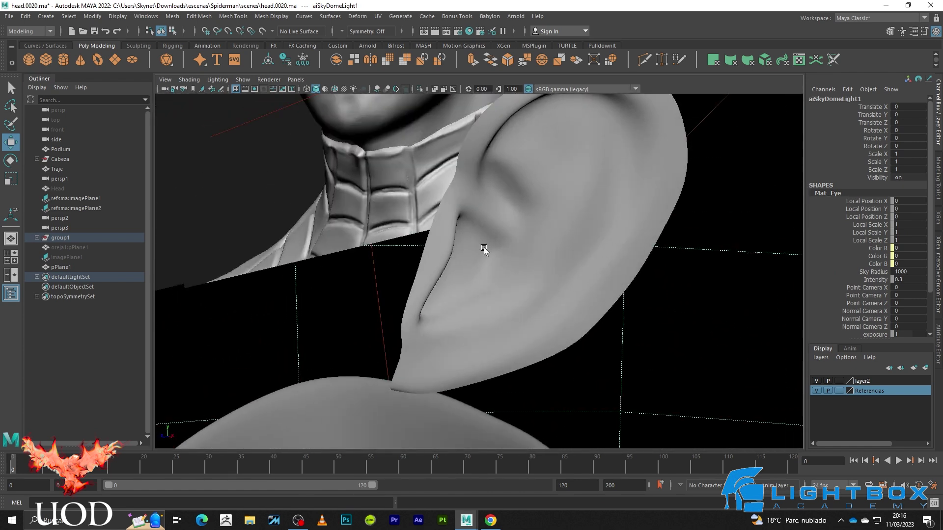
left_click(483, 250)
- Pull the vertex at the fold's lower corner left along X, checking the smoothed result
key("1")
scroll(526, 273, "up", 5)
key("F8")
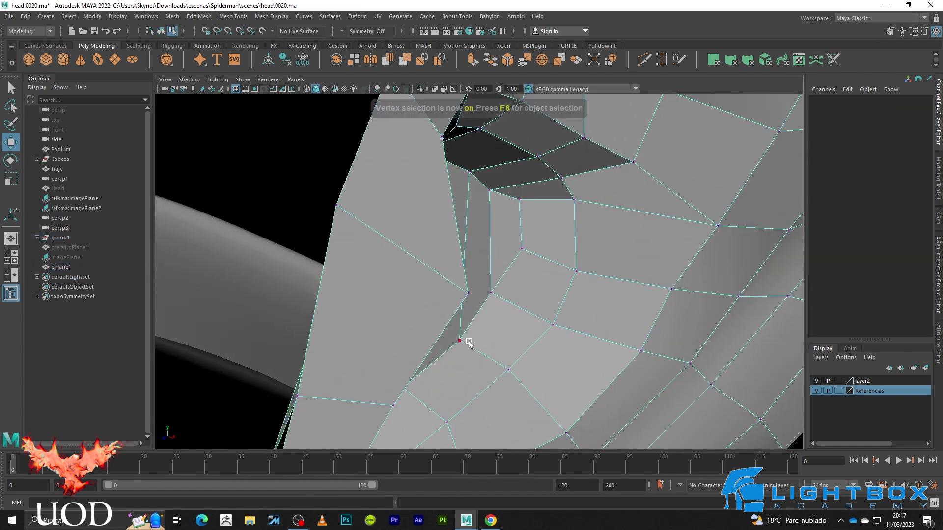
left_click(468, 342)
key("3")
left_click_drag(499, 355, 485, 349)
key("1")
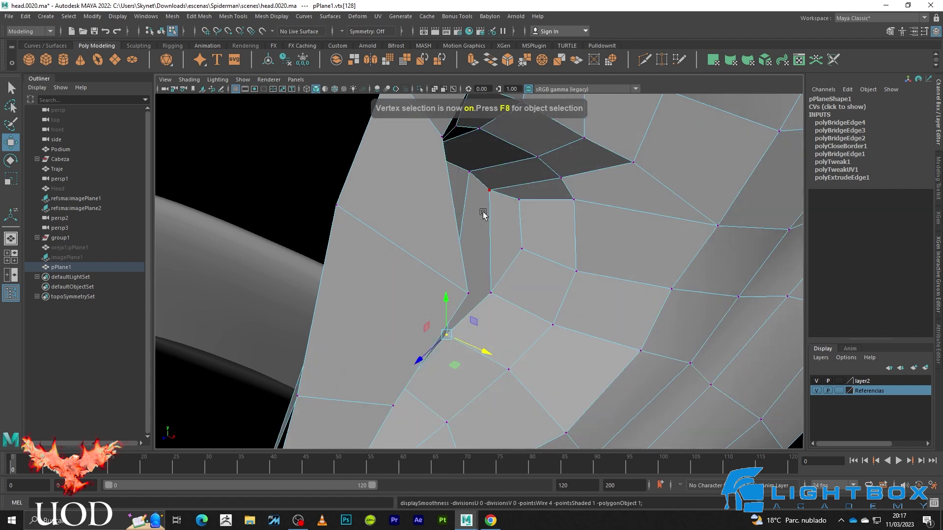
- Move an inner-ear vertex to fit the sculpt, then orbit the head and reselect the ear mesh
left_click(489, 189)
key("3")
left_click_drag(489, 189, 496, 186)
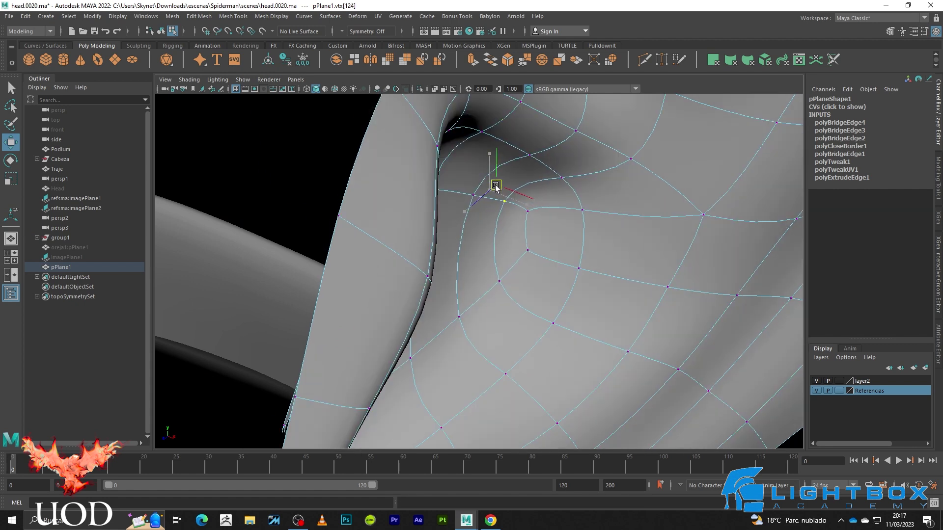
key("1")
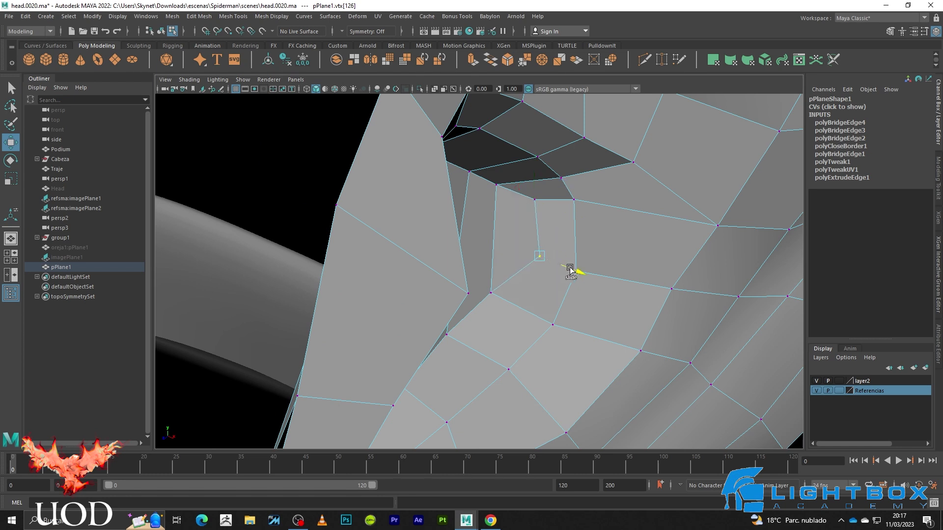
key("3")
scroll(512, 205, "down", 5)
left_click(654, 315)
mouse_move(653, 315)
left_mouse_down("alt")
mouse_move(730, 312)
mouse_move(694, 303)
mouse_move(707, 319)
mouse_move(615, 289)
mouse_move(591, 261)
mouse_move(559, 285)
mouse_move(606, 292)
mouse_move(494, 254)
mouse_move(522, 261)
left_mouse_up("alt")
left_click(561, 285)
key("1")
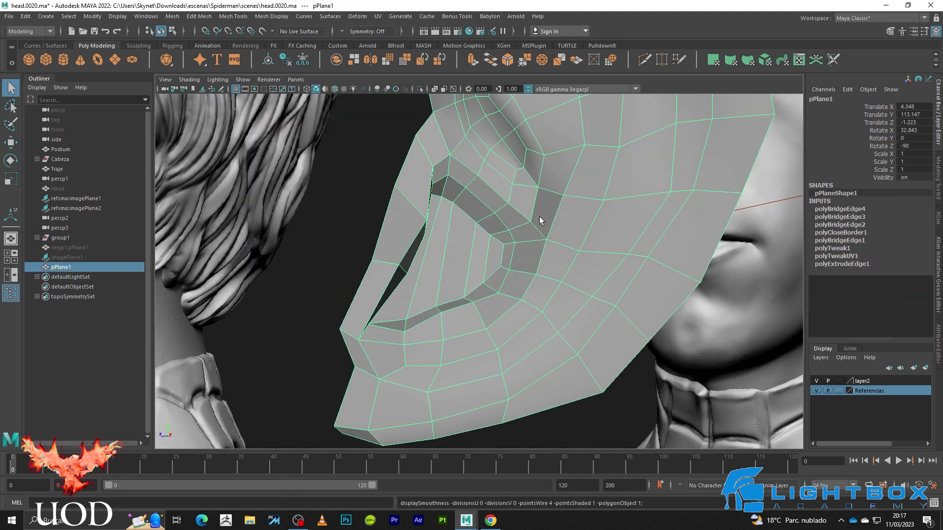
- Start Multi-Cut from the Modeling Toolkit and frame the inner ear cage
left_click(936, 183)
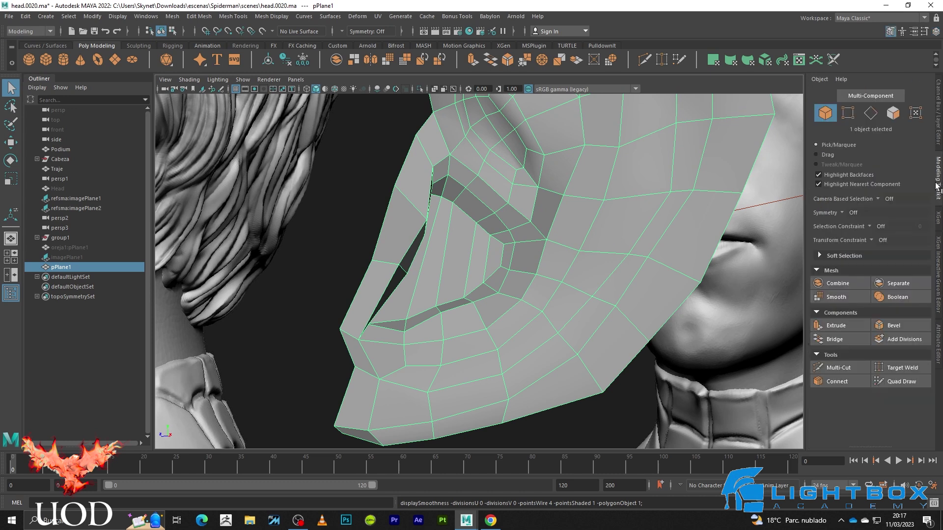
left_click(838, 368)
scroll(431, 211, "up", 3)
scroll(506, 244, "up", 2)
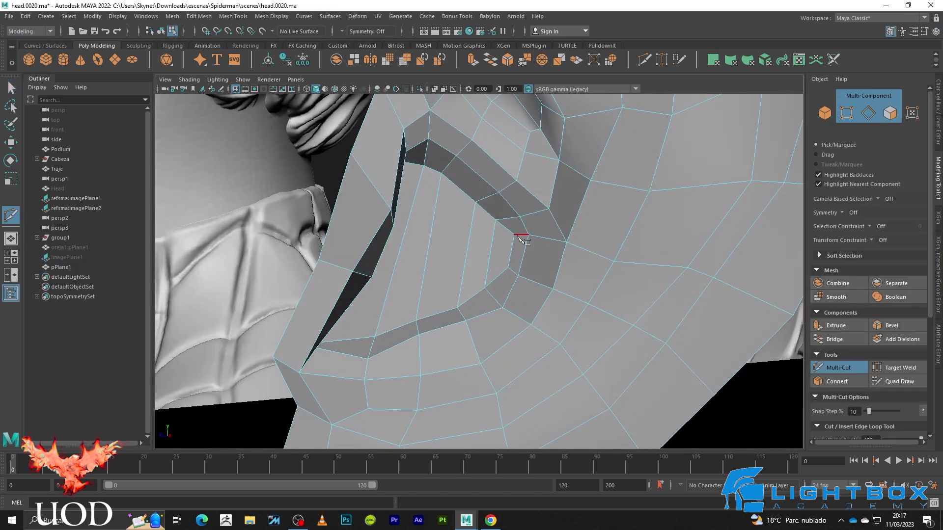
mouse_move(469, 236)
left_mouse_down("alt")
mouse_move(496, 243)
mouse_move(483, 237)
left_mouse_up("alt")
mouse_move(420, 219)
left_mouse_down("alt")
mouse_move(432, 231)
mouse_move(412, 223)
mouse_move(472, 239)
left_mouse_up("alt")
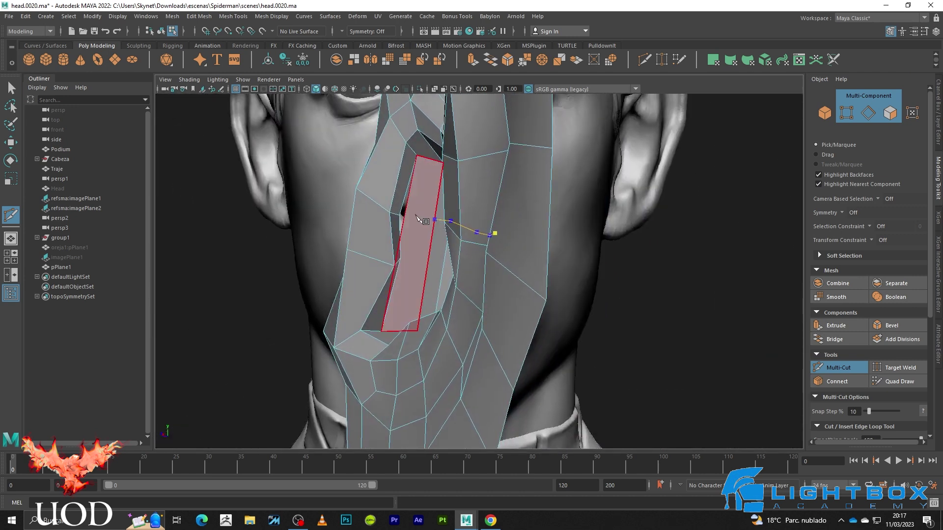
mouse_move(479, 281)
left_mouse_down("alt")
mouse_move(456, 273)
mouse_move(526, 280)
mouse_move(516, 270)
mouse_move(485, 281)
left_mouse_up("alt")
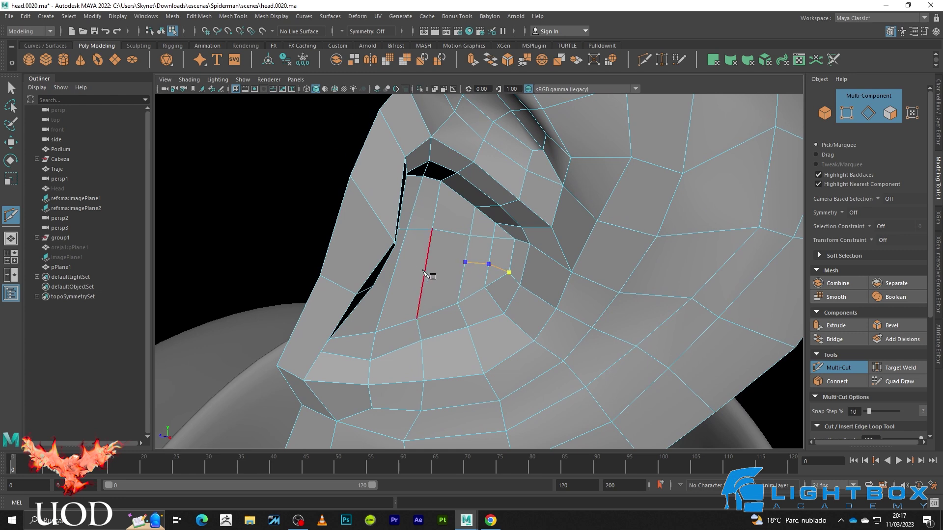
left_click_drag(432, 299, 393, 262, "alt")
- Cut a new edge across the inner ear faces and select one of its vertices in wireframe
left_click(366, 259)
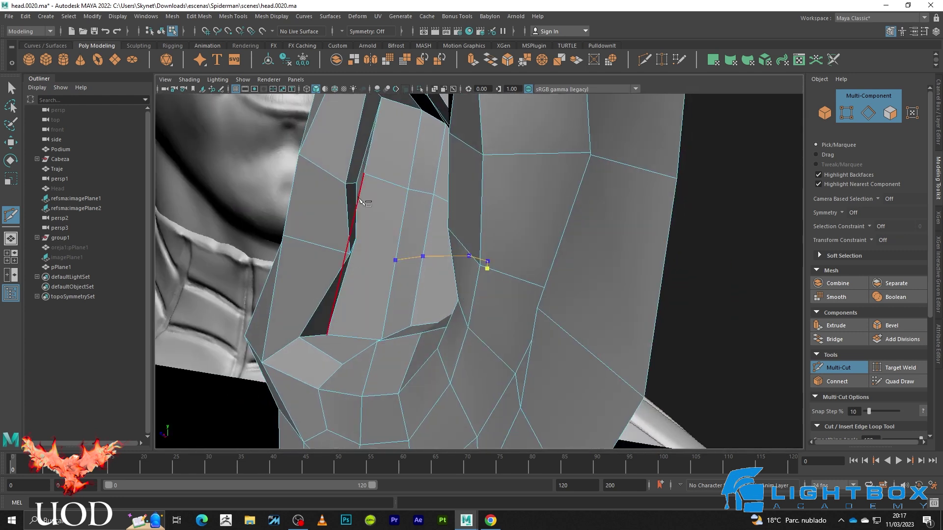
key("4")
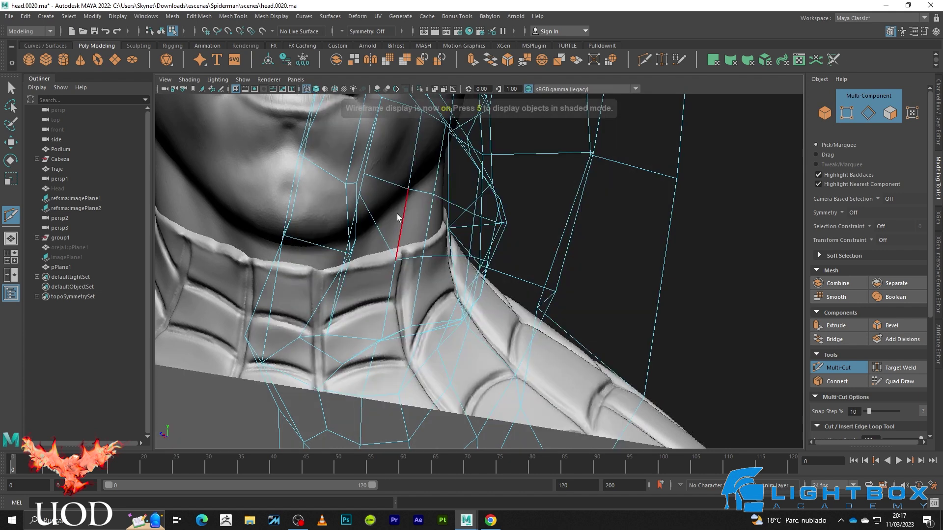
key("F9")
left_click(360, 194)
- Frame the ear area in shaded view with the smooth preview off
key("w")
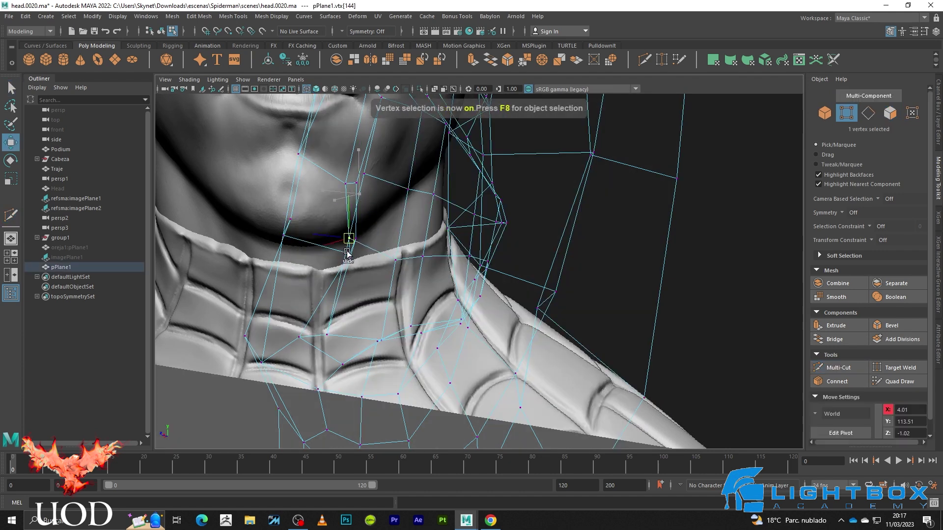
key("5")
mouse_move(364, 269)
left_mouse_down("alt")
mouse_move(413, 263)
mouse_move(427, 276)
left_mouse_up("alt")
right_click_drag(428, 276, 511, 261, "alt")
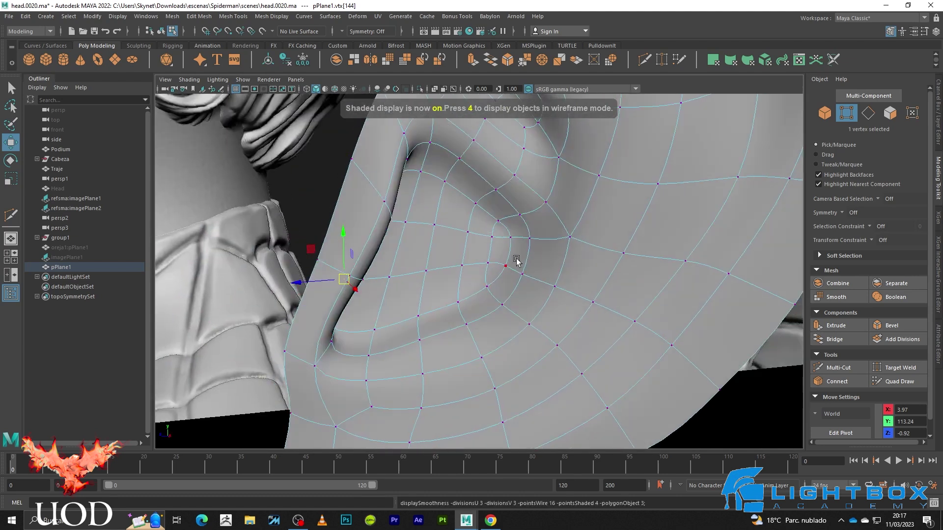
mouse_move(501, 255)
left_mouse_down("alt")
mouse_move(511, 257)
mouse_move(486, 257)
mouse_move(502, 234)
left_mouse_up("alt")
key("1")
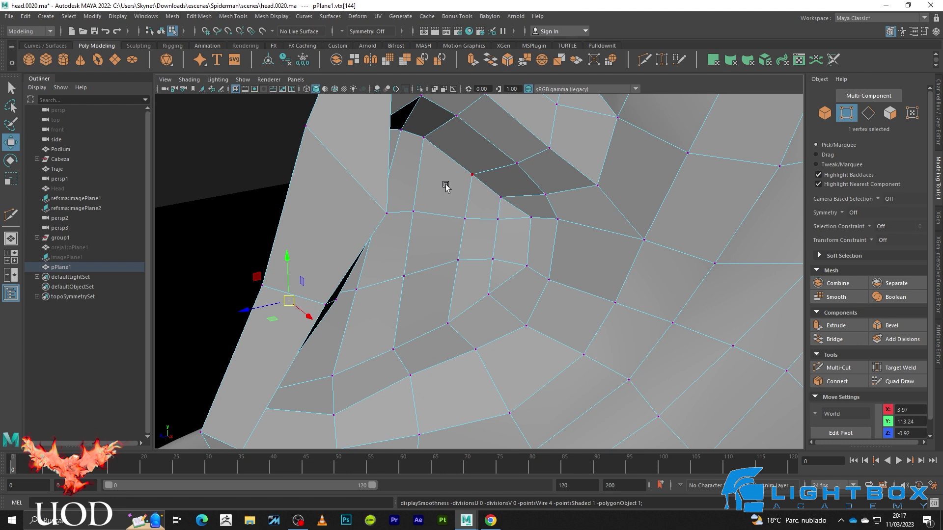
- Select the edge ring across the fold and slide vertices of the new loop
key("F10")
right_click_drag(470, 194, 485, 225, "shift")
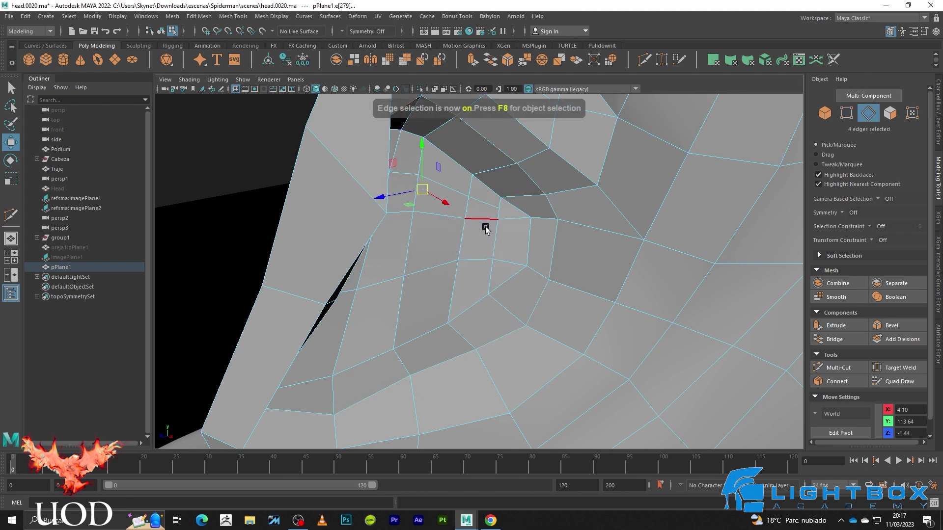
scroll(485, 225, "down", 2)
key("F9")
left_click(506, 221)
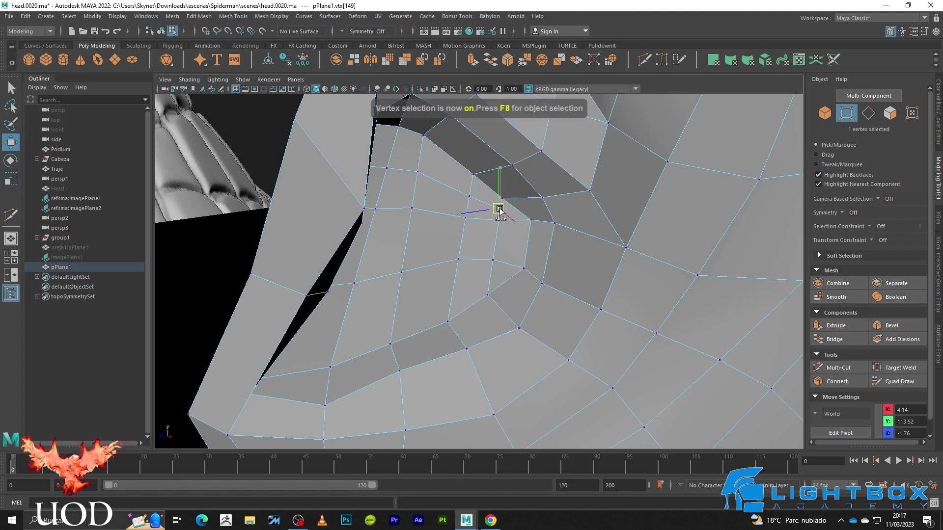
key("q")
left_click(498, 226)
key("w")
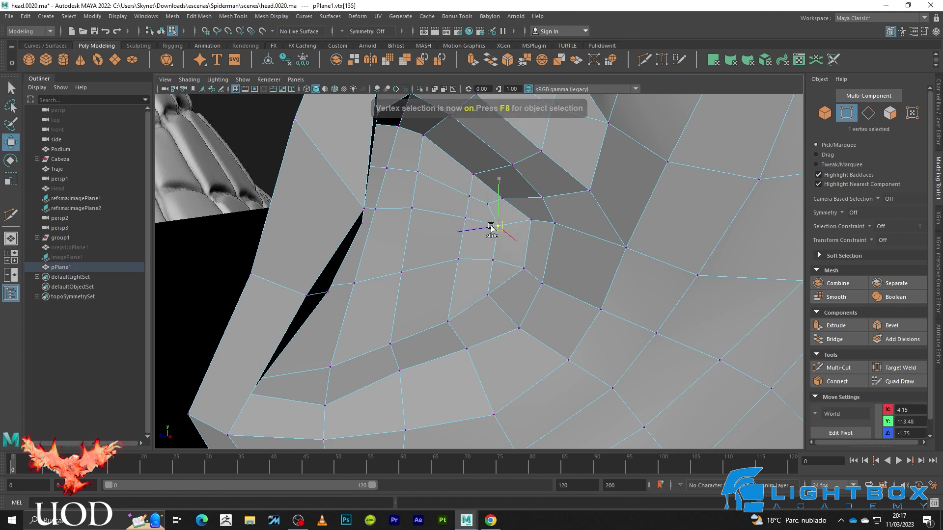
key("q")
- Select the edge ring from a new-loop edge and adjust one of its vertices, undoing a move
key("F10")
left_click(484, 279)
right_click_drag(484, 279, 428, 293, "shift")
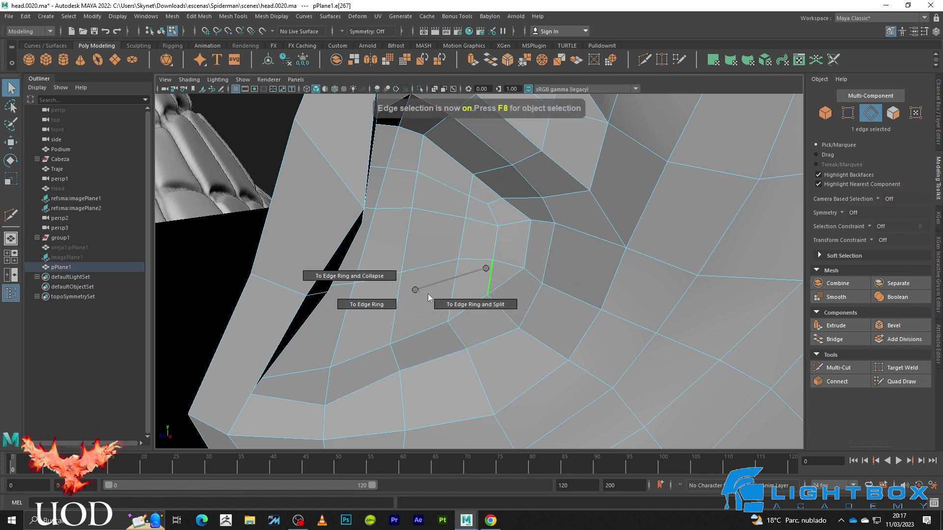
key("F9")
scroll(476, 283, "up", 1)
left_click(494, 278)
key("w")
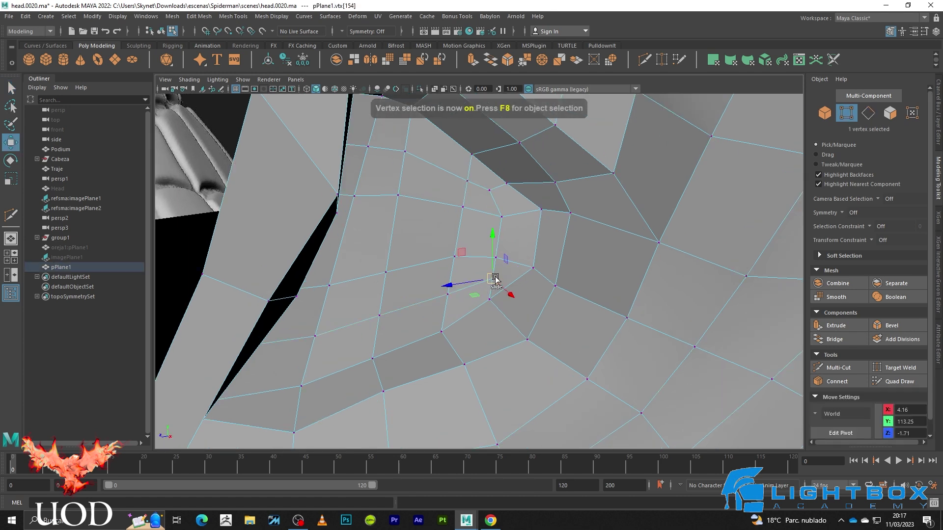
key("ctrl+z")
key("5")
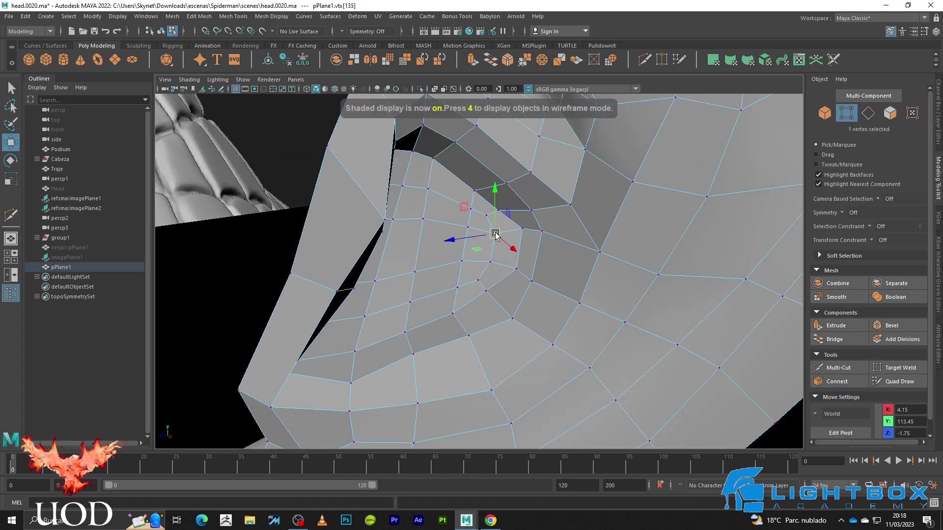
- Nudge the fold-corner vertex into place and return to object mode over the ear
left_click(500, 217)
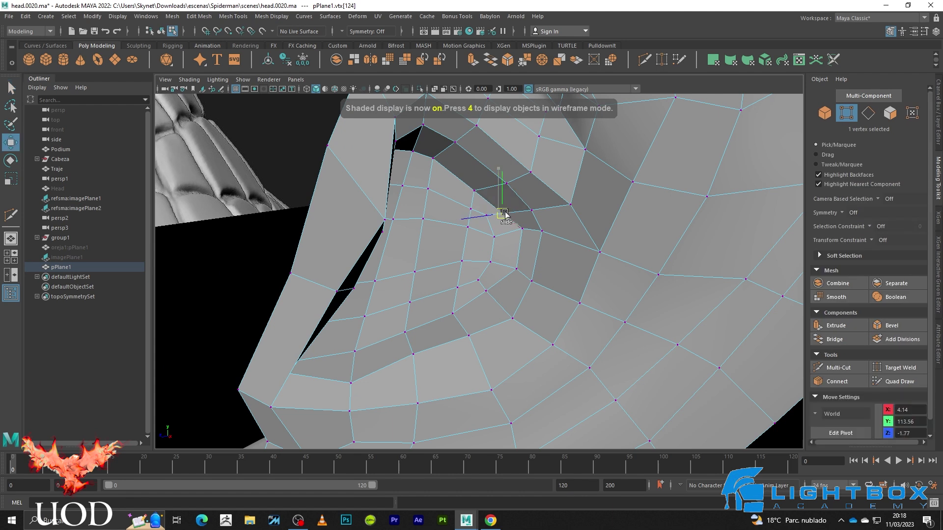
right_click_drag(460, 235, 506, 216)
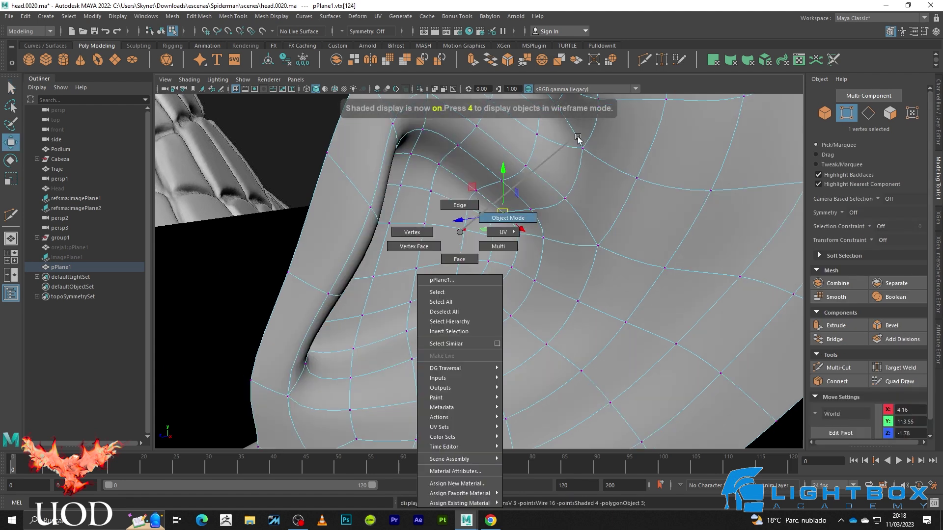
mouse_move(683, 311)
left_mouse_down("alt")
mouse_move(658, 305)
mouse_move(748, 309)
left_mouse_up("alt")
scroll(567, 283, "up", 3)
scroll(499, 255, "up", 3)
- Inspect the inner ear cage in smoothed, wireframe and shaded views
key("1")
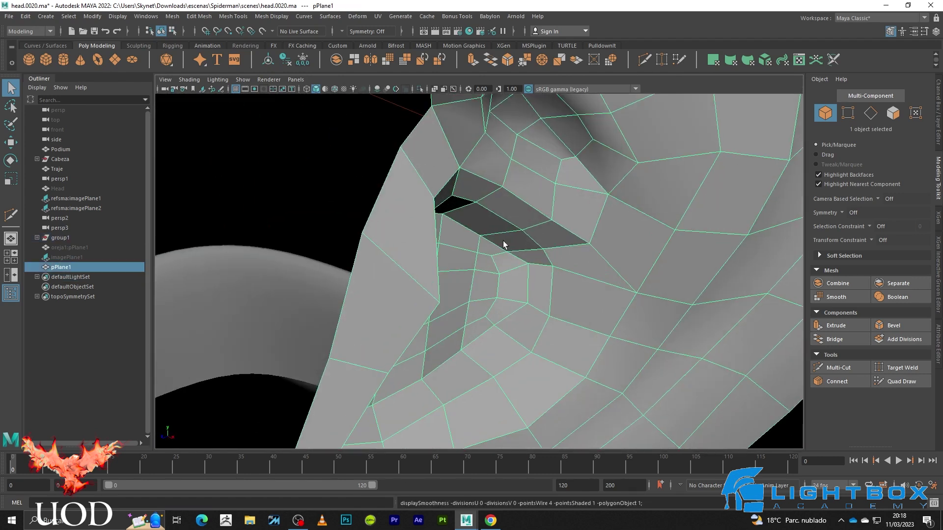
key("F9")
mouse_move(500, 246)
left_mouse_down("alt")
mouse_move(534, 244)
mouse_move(526, 232)
mouse_move(532, 289)
mouse_move(493, 257)
mouse_move(579, 278)
mouse_move(400, 278)
mouse_move(496, 270)
mouse_move(515, 293)
mouse_move(492, 292)
mouse_move(509, 307)
left_mouse_up("alt")
key("F8")
key("3")
scroll(509, 249, "down", 3)
scroll(324, 293, "down", 3)
key("4")
key("5")
scroll(401, 278, "up", 3)
- Select the fold's edge loop plus two edges and shift them along X
key("F10")
double_click(466, 253)
left_click(507, 280)
key("4")
left_click(450, 366, "shift")
key("w")
key("5")
left_click_drag(440, 301, 459, 296)
- Select two more fold edges, then return to object mode and reselect the ear mesh
key("4")
left_click(465, 337)
key("5")
mouse_move(462, 342)
left_mouse_down("alt")
mouse_move(415, 314)
mouse_move(507, 283)
left_mouse_up("alt")
left_click(430, 326, "shift")
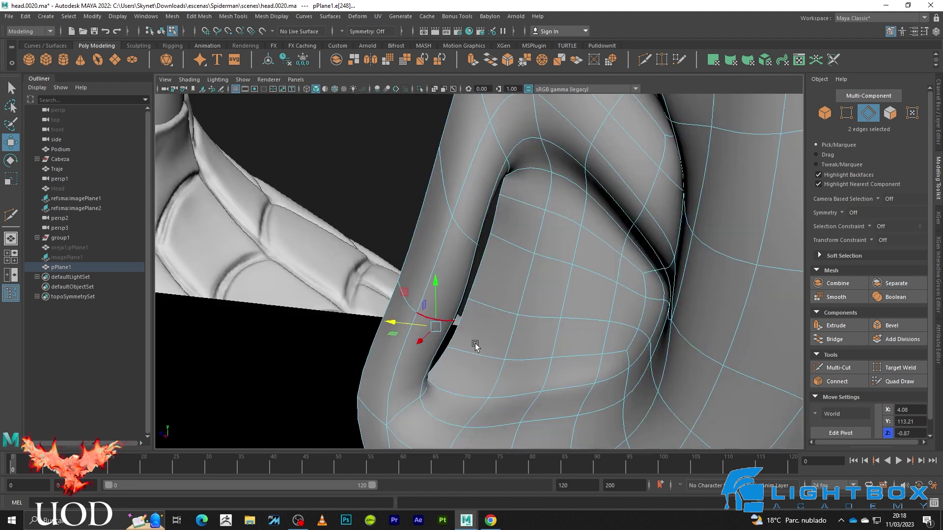
scroll(508, 283, "down", 3)
key("F8")
left_click(378, 247)
mouse_move(378, 248)
left_mouse_down("alt")
mouse_move(515, 311)
mouse_move(511, 322)
mouse_move(627, 333)
mouse_move(593, 333)
mouse_move(619, 305)
mouse_move(538, 245)
mouse_move(542, 310)
mouse_move(529, 305)
mouse_move(531, 266)
mouse_move(505, 238)
mouse_move(449, 269)
mouse_move(413, 249)
mouse_move(415, 316)
mouse_move(484, 238)
mouse_move(476, 223)
mouse_move(461, 261)
mouse_move(414, 257)
mouse_move(444, 309)
mouse_move(421, 315)
left_mouse_up("alt")
left_click(532, 266)
- Select the ear's border edge loop and pick a vertex on the border
key("F10")
double_click(484, 258)
key("F9")
left_click(448, 253)
key("w")
key("1")
key("q")
- Pull ear-rim vertices downward, checking the smoothed shape after each move
left_click(422, 282)
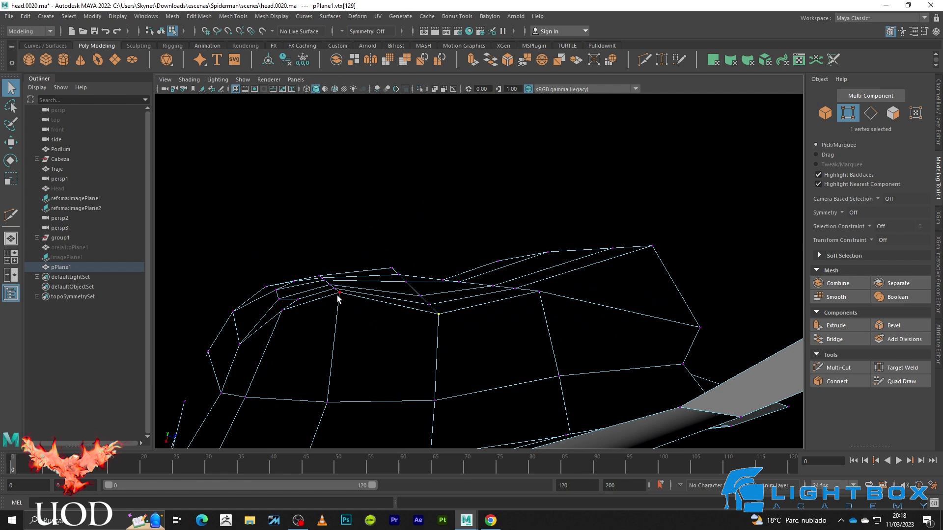
key("w")
key("3")
left_click_drag(337, 326, 326, 347)
key("1")
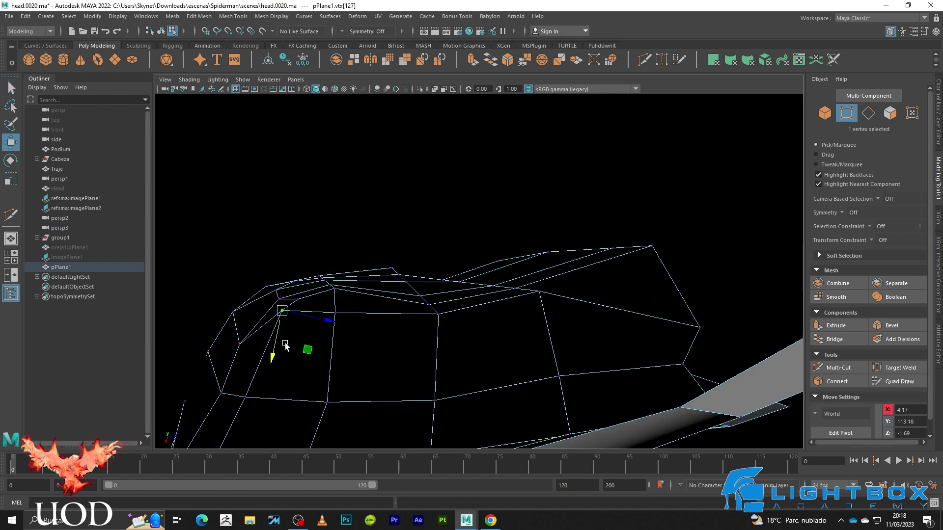
key("3")
left_click_drag(281, 312, 276, 339)
key("1")
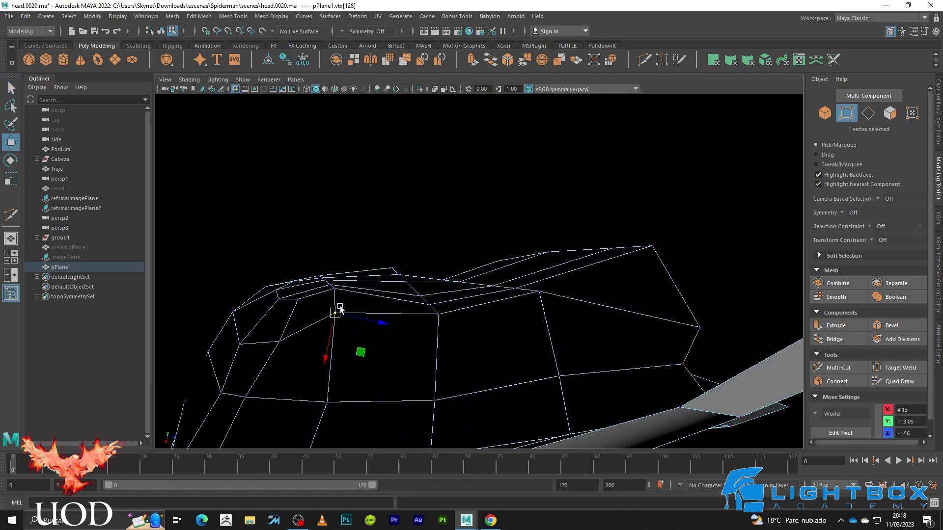
left_click(333, 293)
key("3")
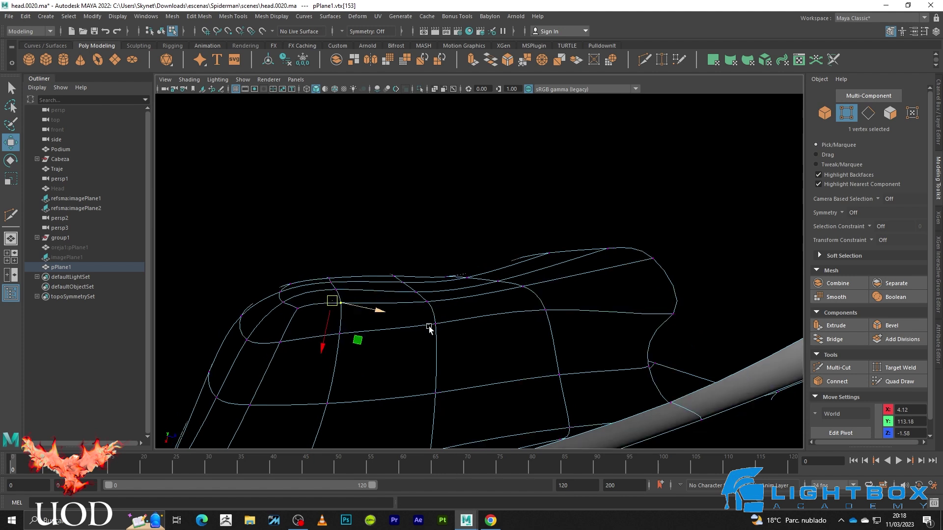
key("1")
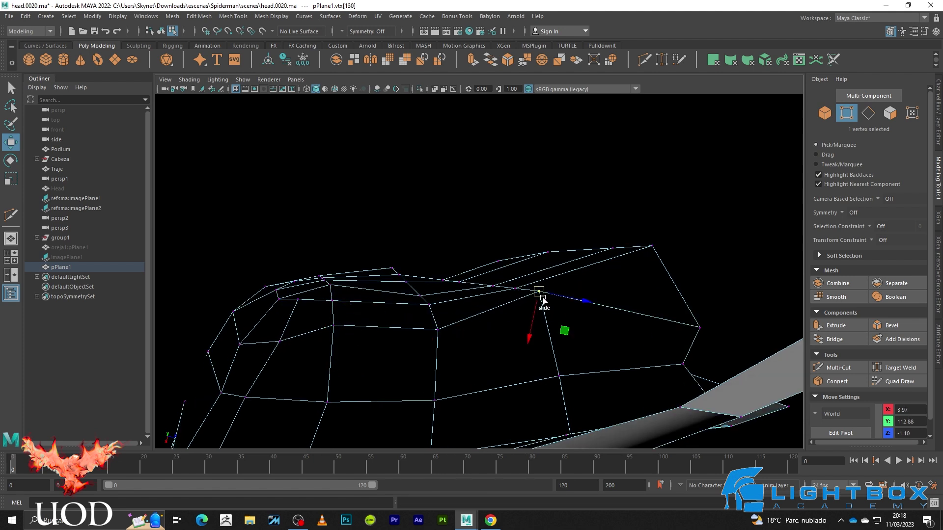
- Slide four inner-rim vertices along the ear surface
mouse_move(535, 309)
left_mouse_down("alt")
mouse_move(424, 309)
mouse_move(440, 394)
left_mouse_up("alt")
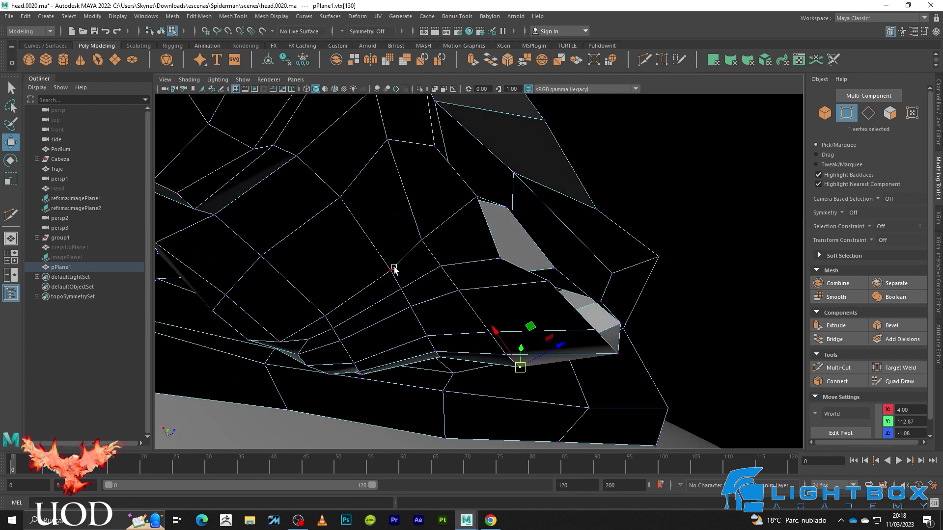
key("q")
left_click(421, 241)
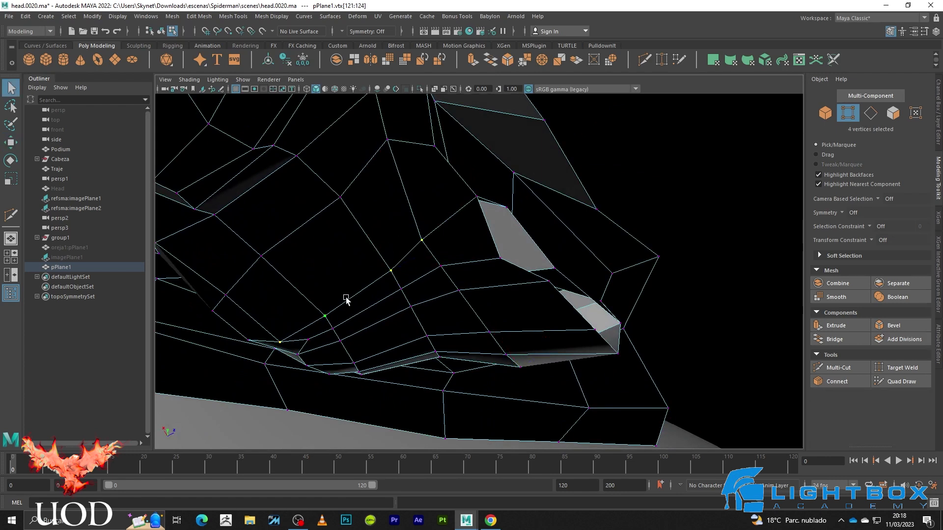
key("w")
middle_click_drag(346, 288, 323, 263, "ctrl+shift")
- Slide a vertex near the ear edge up-left, then review the whole cage shaded in object mode
mouse_move(295, 243)
left_mouse_down("alt")
mouse_move(337, 274)
mouse_move(389, 242)
mouse_move(425, 204)
left_mouse_up("alt")
key("q")
left_click(434, 199)
key("w")
middle_click_drag(434, 198, 422, 195, "ctrl+shift")
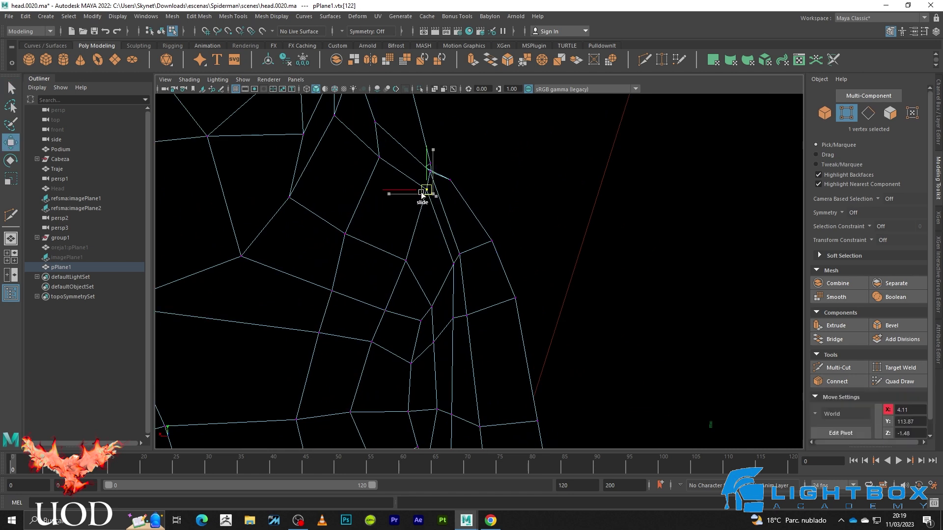
right_click_drag(441, 264, 594, 131)
key("5")
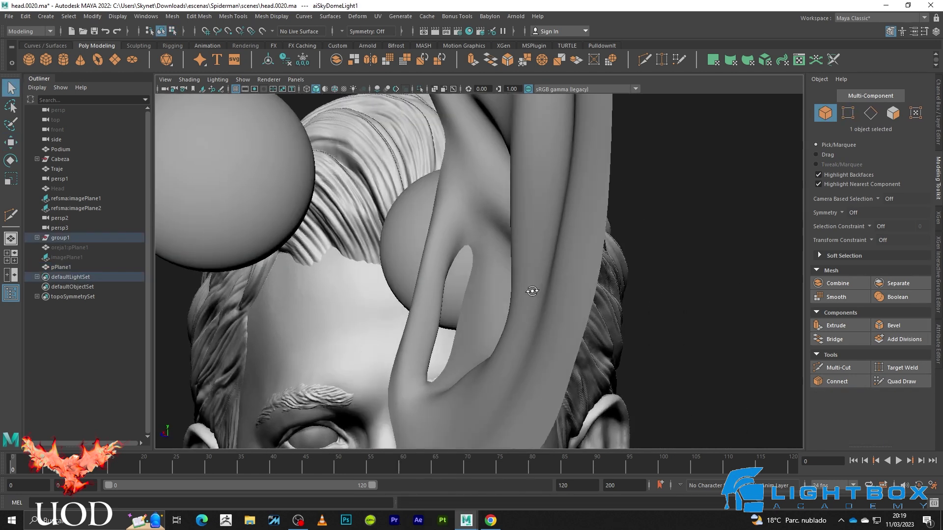
scroll(598, 307, "down", 3)
mouse_move(598, 307)
left_mouse_down("alt")
mouse_move(635, 340)
mouse_move(541, 301)
left_mouse_up("alt")
- Brush the Relax sculpting tool over the pPlane1 ear mesh to even out its quads
left_click(621, 337)
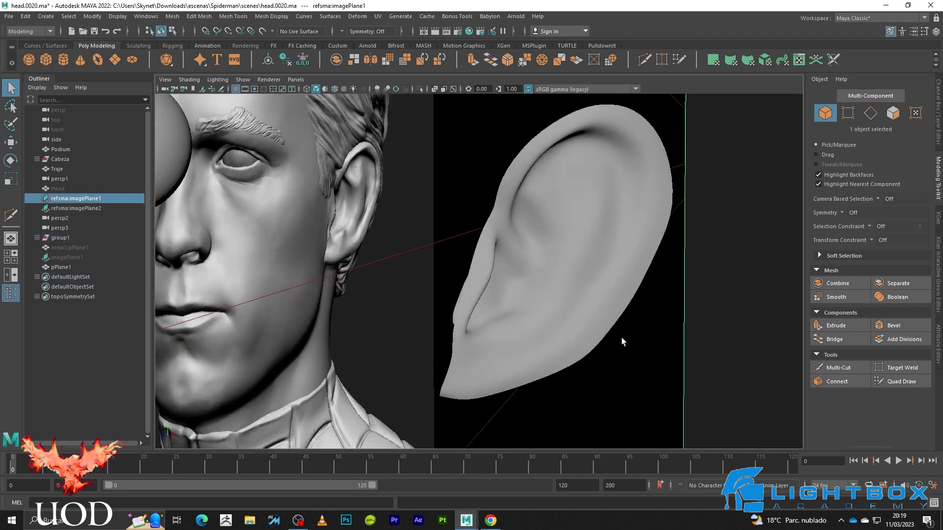
left_click(540, 301)
scroll(531, 312, "up", 3)
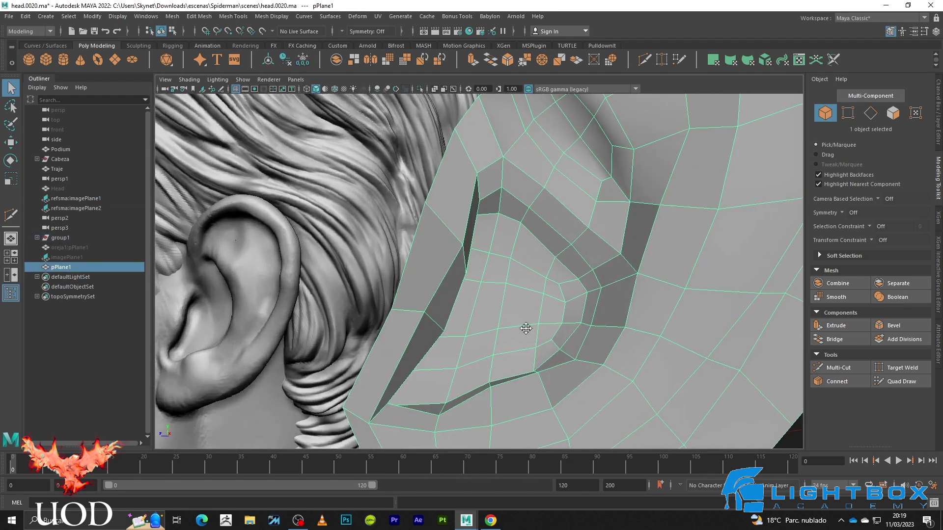
scroll(493, 296, "up", 3)
left_click(231, 16)
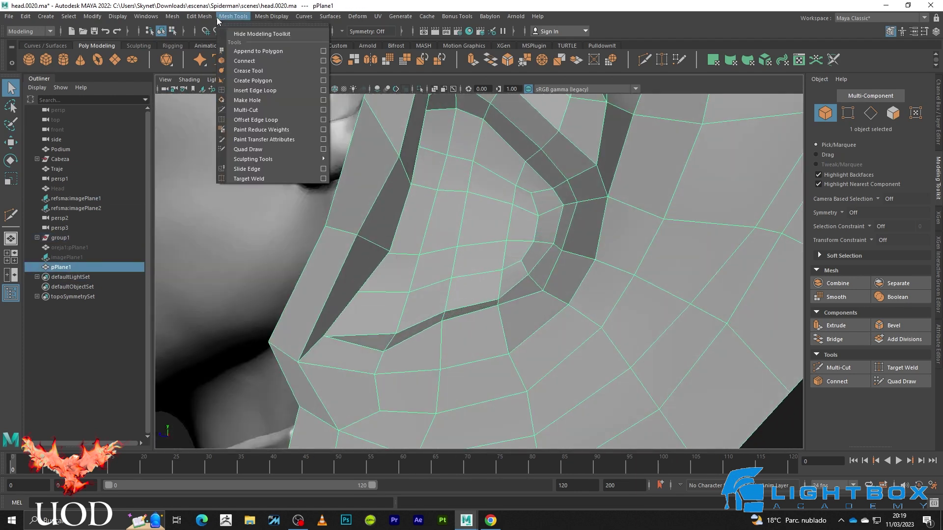
mouse_move(253, 159)
left_click(358, 180)
mouse_move(506, 211)
left_mouse_down("alt")
mouse_move(445, 242)
mouse_move(450, 211)
mouse_move(440, 219)
left_mouse_up("alt")
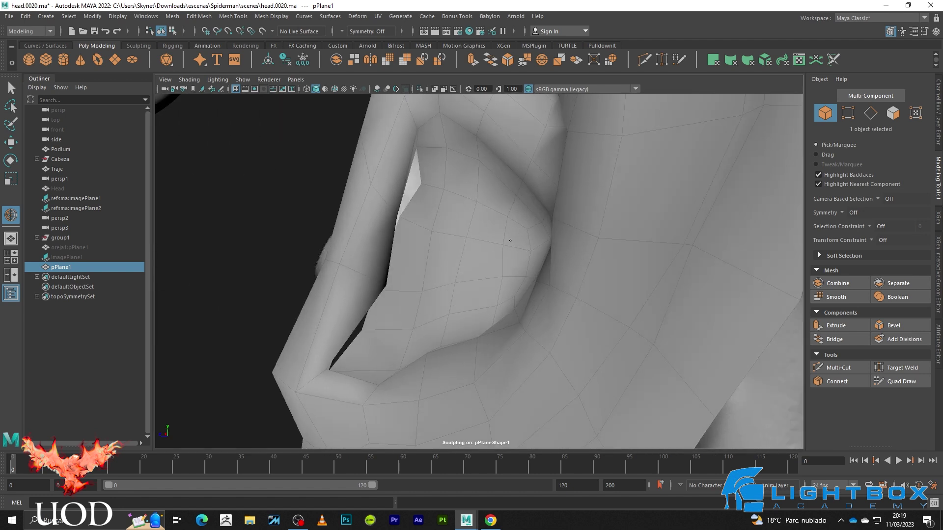
- Put away the brush and inspect the relaxed ear in smooth preview beside the head
mouse_move(461, 286)
left_mouse_down("alt")
mouse_move(445, 320)
mouse_move(511, 296)
left_mouse_up("alt")
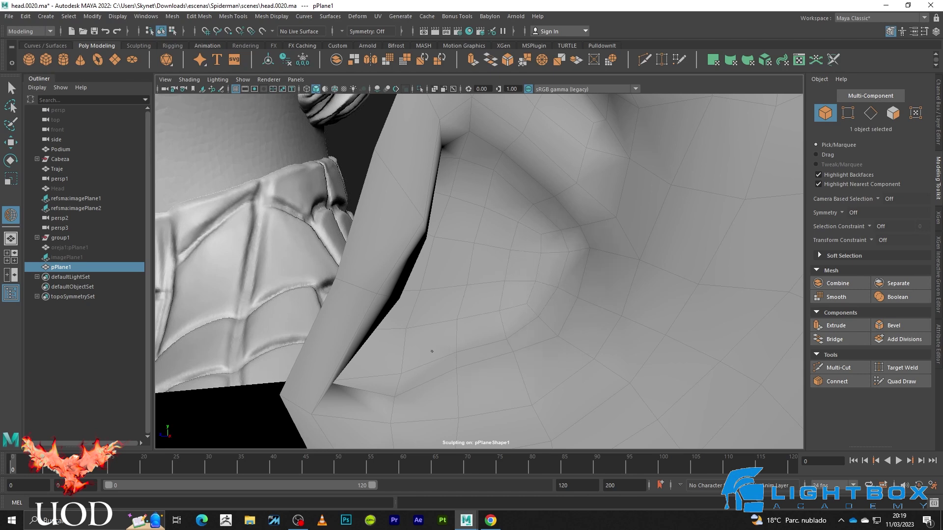
scroll(431, 352, "down", 3)
scroll(405, 325, "down", 2)
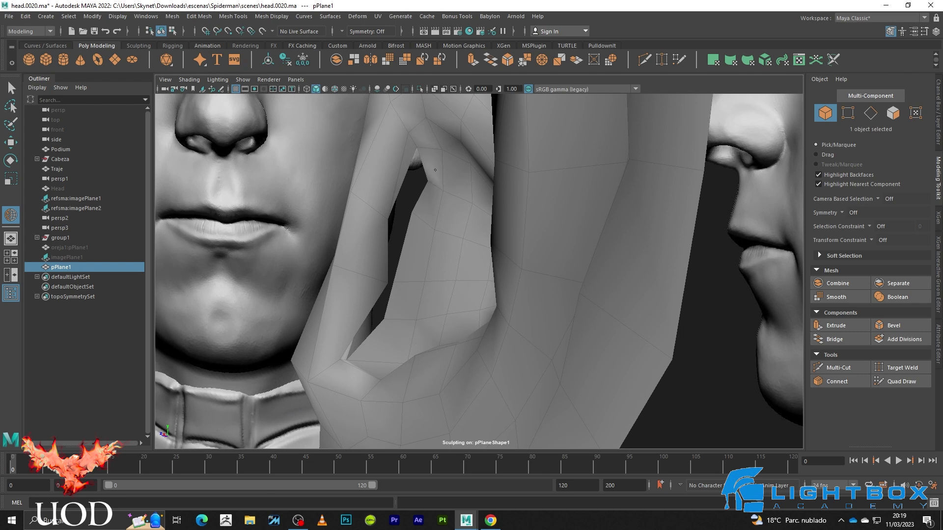
key("q")
left_click(299, 207)
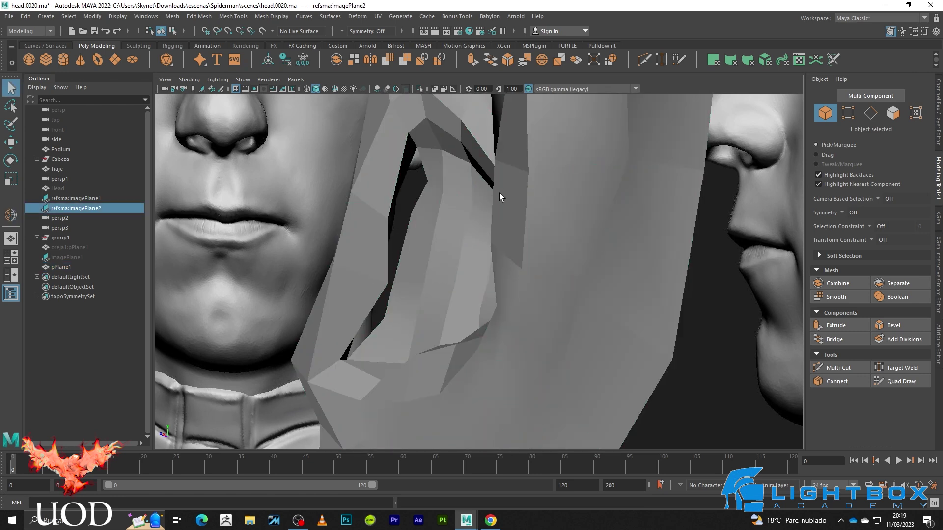
left_click(500, 193)
key("3")
left_click(311, 222)
mouse_move(310, 222)
left_mouse_down("alt")
mouse_move(568, 288)
mouse_move(452, 278)
mouse_move(425, 256)
left_mouse_up("alt")
- Select and move rim vertices of the ear cage, checking them in smooth preview
left_click(464, 199)
key("1")
key("F8")
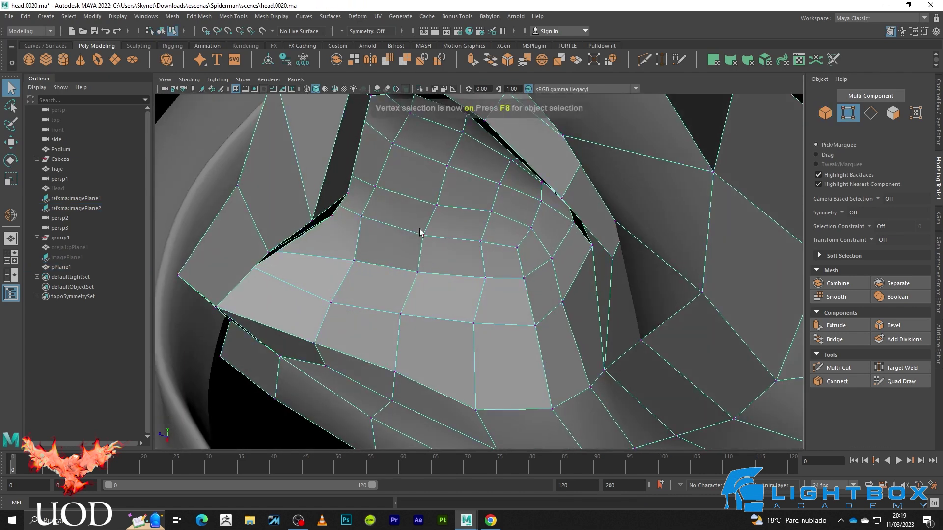
left_click(424, 237)
key("w")
key("3")
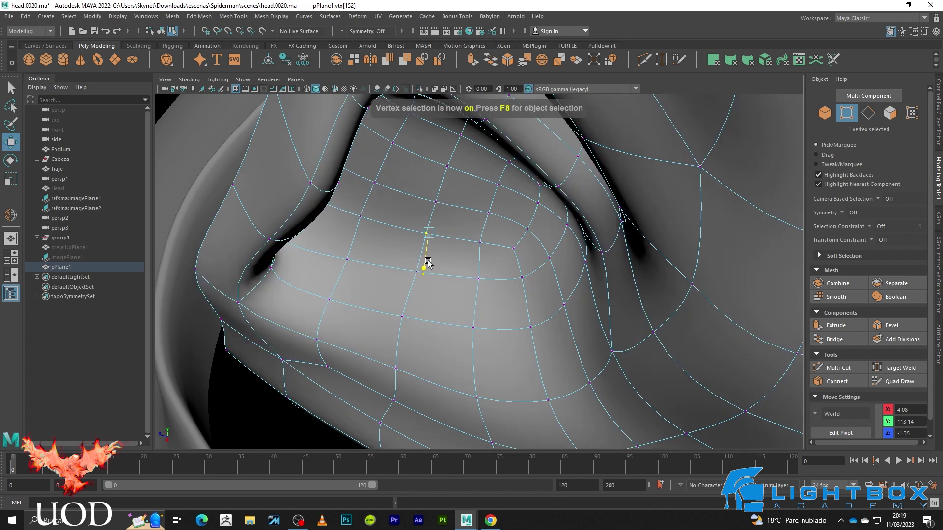
key("1")
key("q")
left_click(344, 260)
key("w")
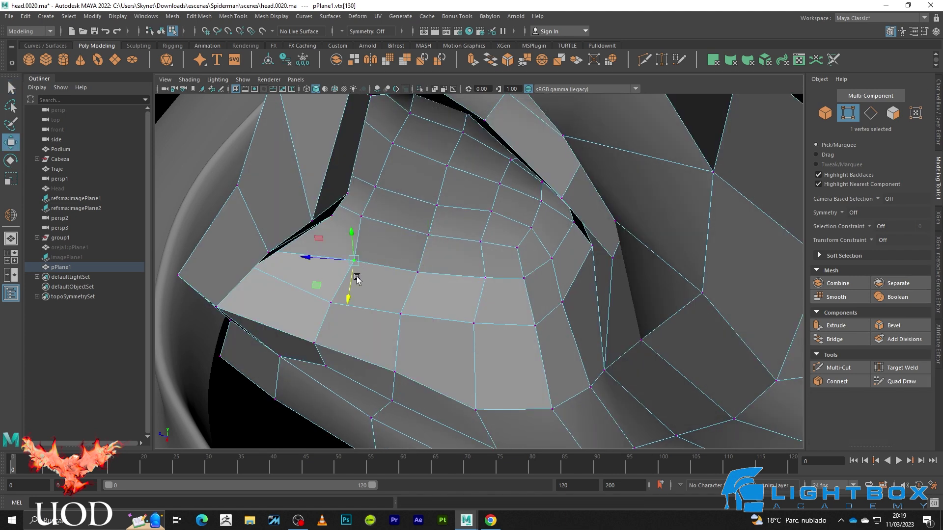
left_click_drag(417, 276, 340, 252, "alt")
key("3")
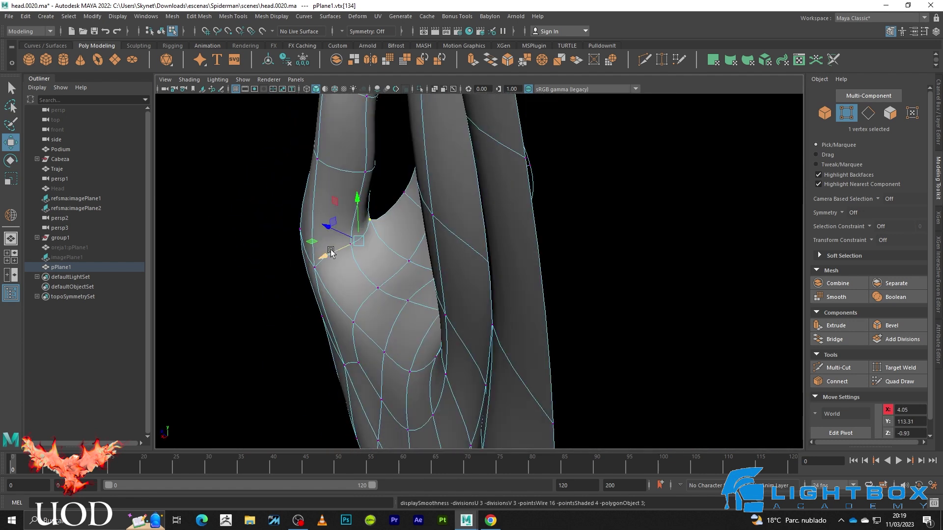
key("1")
left_click(335, 259)
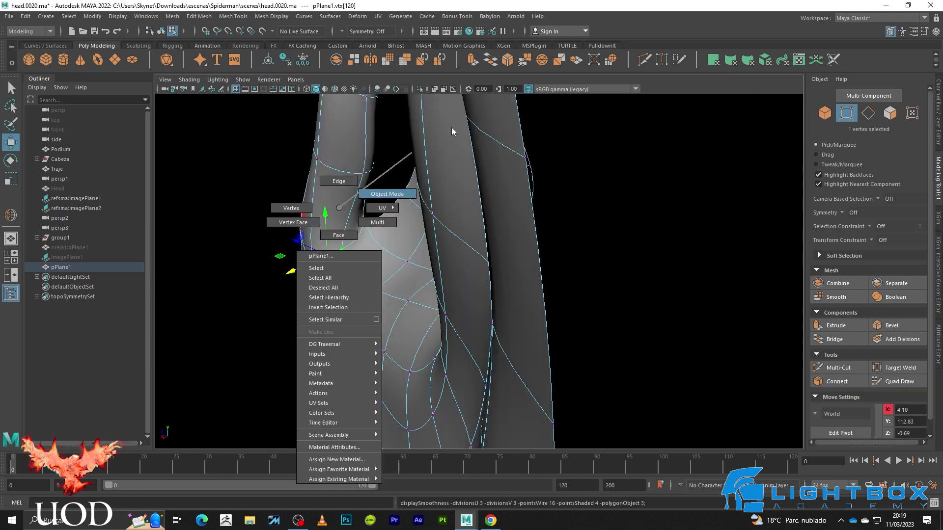
- Orbit around the ear and head in smoothed and wireframe views to check the fit
right_click_drag(322, 263, 388, 201)
key("3")
left_click_drag(304, 290, 479, 287, "alt")
mouse_move(660, 326)
left_mouse_down("alt")
mouse_move(625, 288)
mouse_move(568, 297)
mouse_move(691, 314)
mouse_move(494, 208)
mouse_move(498, 236)
mouse_move(442, 276)
mouse_move(562, 263)
mouse_move(648, 160)
mouse_move(516, 256)
left_mouse_up("alt")
scroll(503, 256, "up", 5)
scroll(479, 274, "up", 3)
left_click(478, 274, "shift")
key("1")
key("4")
scroll(532, 273, "up", 3)
scroll(535, 272, "up", 2)
- Reposition a vertex on the ear's top and select neighbouring vertices along the rim
key("F9")
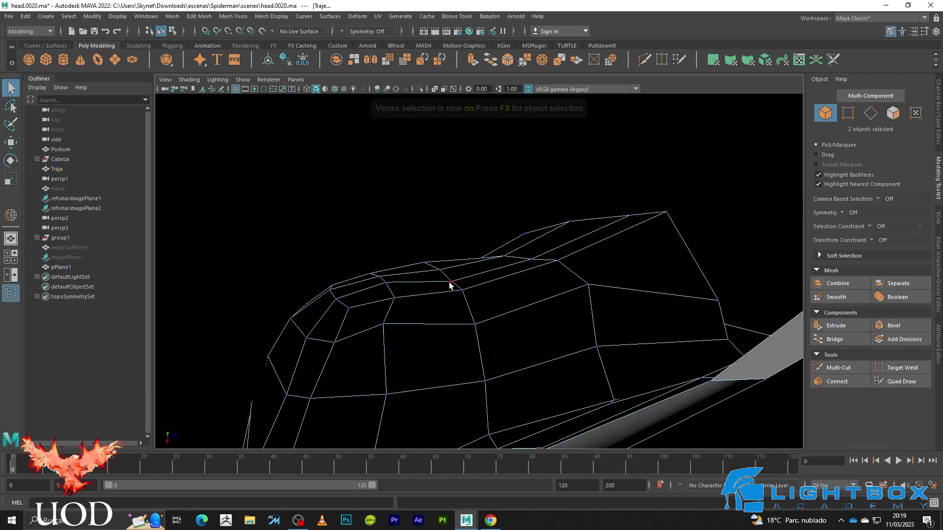
left_click(462, 290)
key("w")
left_click_drag(455, 295, 459, 275)
left_click(382, 324)
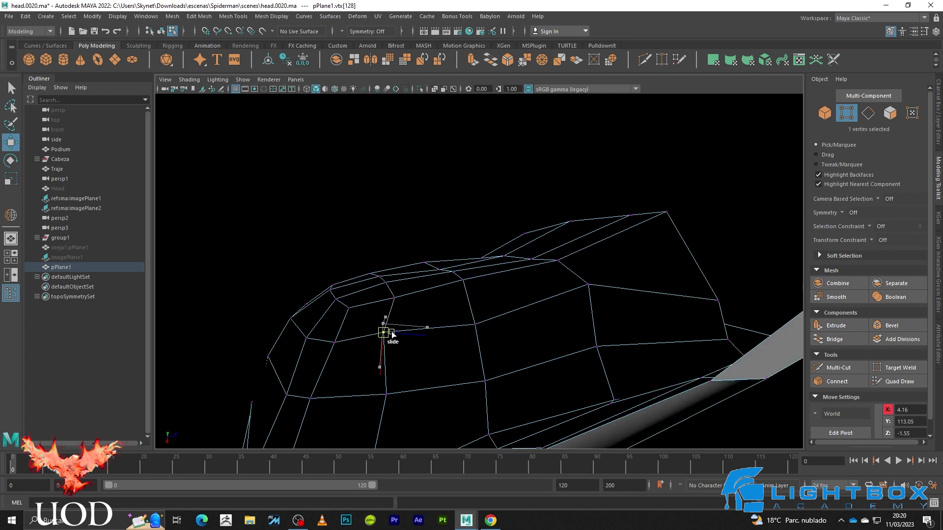
left_click(482, 257)
key("3")
left_click(439, 262)
key("1")
key("3")
left_click(500, 247)
key("1")
- Adjust a vertex on the ear's top edge, then return to object mode and orbit to the face
key("q")
key("w")
key("3")
key("1")
key("3")
left_click(453, 267)
key("F8")
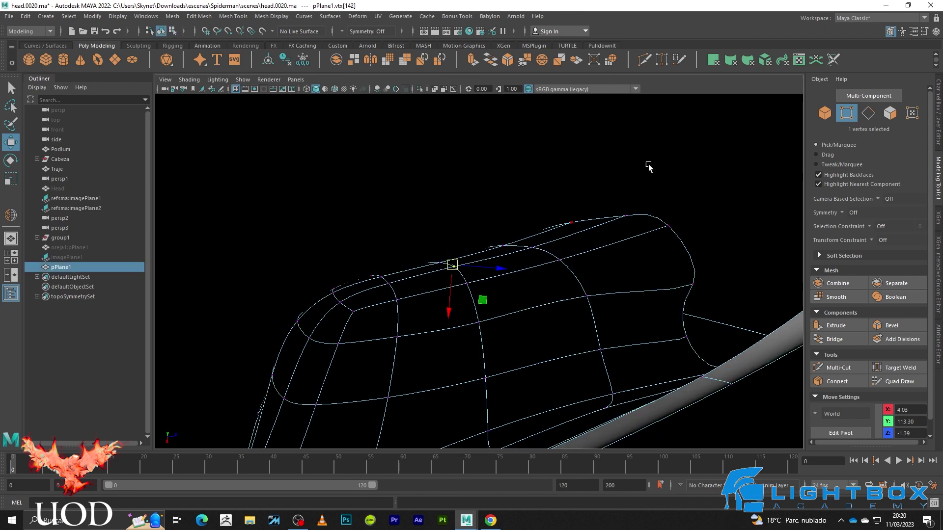
left_click(646, 164)
mouse_move(619, 202)
left_mouse_down("alt")
mouse_move(402, 269)
mouse_move(381, 287)
left_mouse_up("alt")
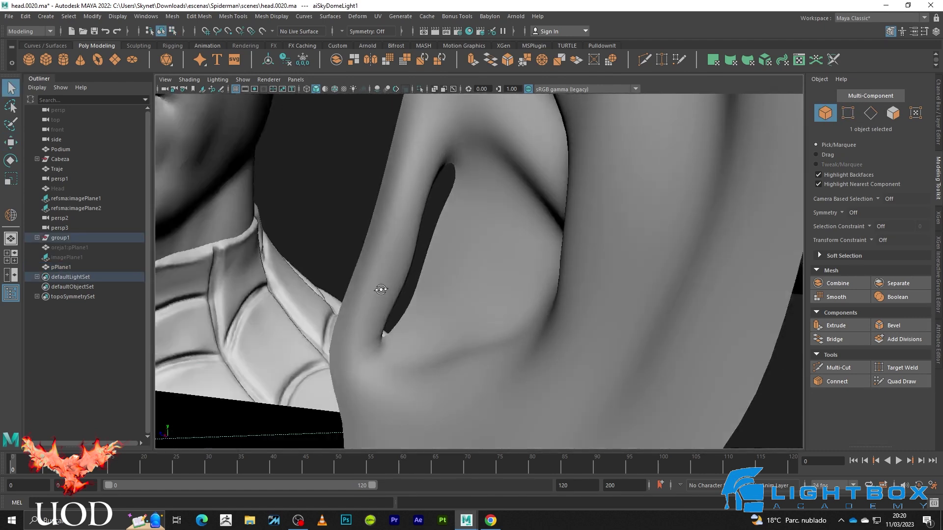
- Extrude the ear mesh's border edge loop and pull and tilt the strip toward the head
left_click(473, 266)
key("f")
mouse_move(666, 293)
left_mouse_down("alt")
mouse_move(553, 246)
mouse_move(477, 241)
mouse_move(394, 262)
left_mouse_up("alt")
key("F10")
double_click(546, 229)
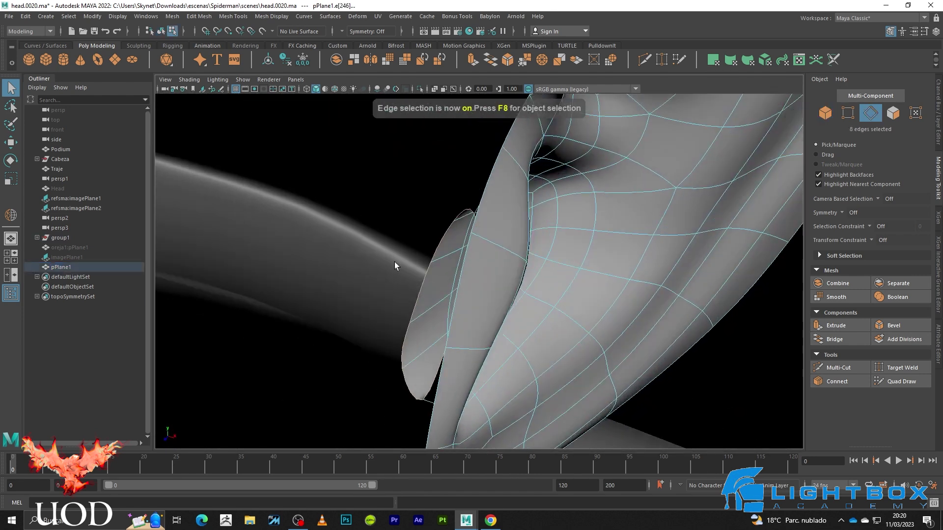
key("ctrl+e")
mouse_move(429, 295)
left_mouse_down("alt")
mouse_move(363, 333)
mouse_move(550, 317)
mouse_move(537, 311)
left_mouse_up("alt")
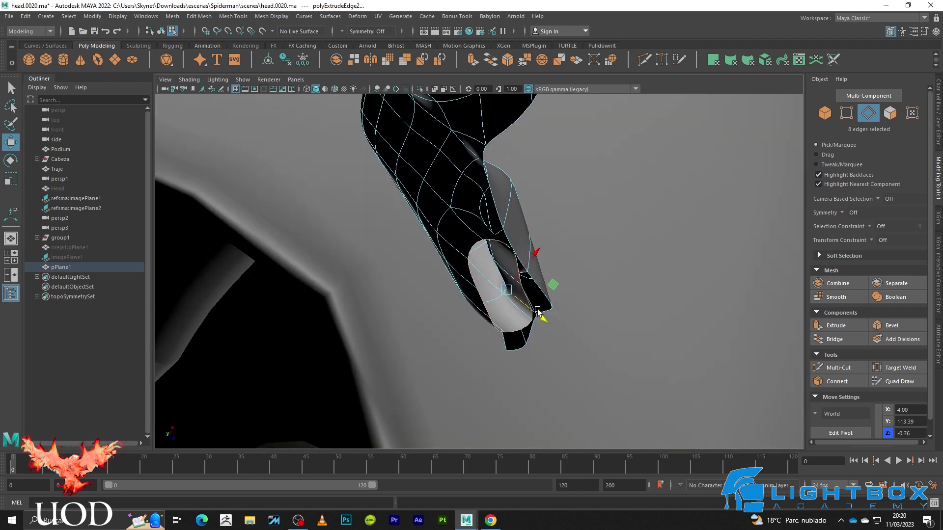
key("e")
mouse_move(503, 347)
left_mouse_down()
mouse_move(502, 357)
mouse_move(497, 305)
mouse_move(337, 221)
mouse_move(326, 237)
mouse_move(362, 251)
mouse_move(402, 240)
mouse_move(455, 255)
mouse_move(406, 246)
mouse_move(478, 249)
mouse_move(459, 264)
mouse_move(455, 252)
mouse_move(559, 205)
left_mouse_up()
- Scale the extruded strip and slide its corner vertices upward along it
key("w")
key("r")
left_click(559, 204)
mouse_move(379, 252)
left_mouse_down("alt")
mouse_move(492, 307)
mouse_move(493, 208)
mouse_move(496, 237)
mouse_move(467, 225)
left_mouse_up("alt")
left_click(494, 208)
scroll(496, 238, "up", 3)
key("F8")
left_click(470, 234)
key("w")
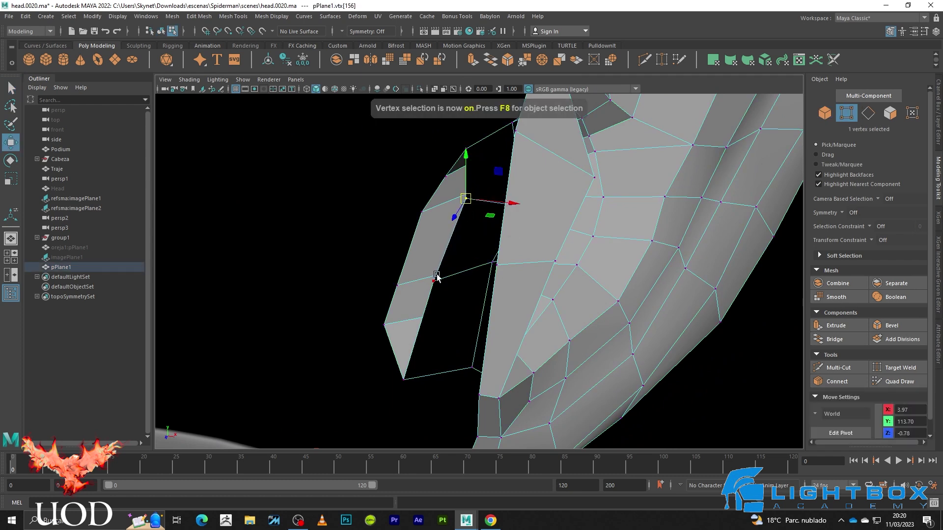
left_click(437, 277)
left_click_drag(442, 282, 448, 288, "alt")
- Bridge the open gaps in the ear cage between facing edge pairs, including near the upper ear
key("q")
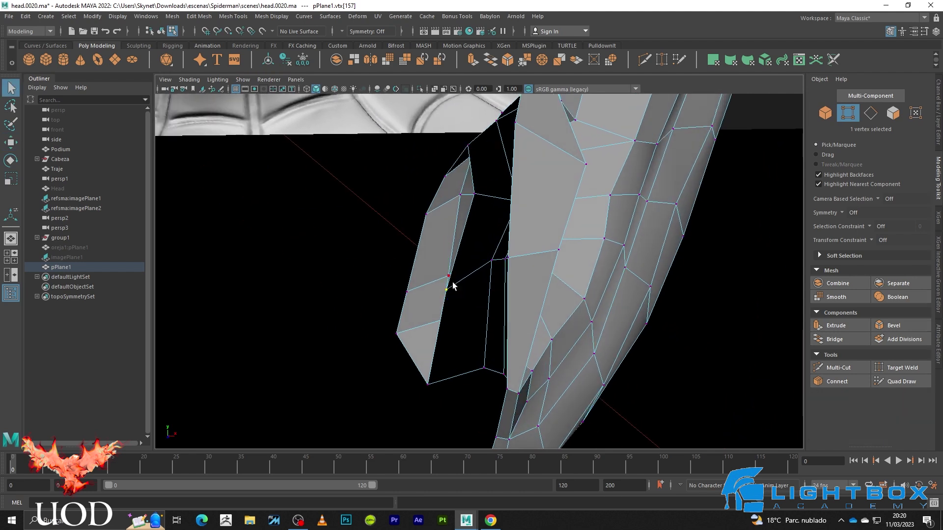
key("F10")
left_click(407, 288)
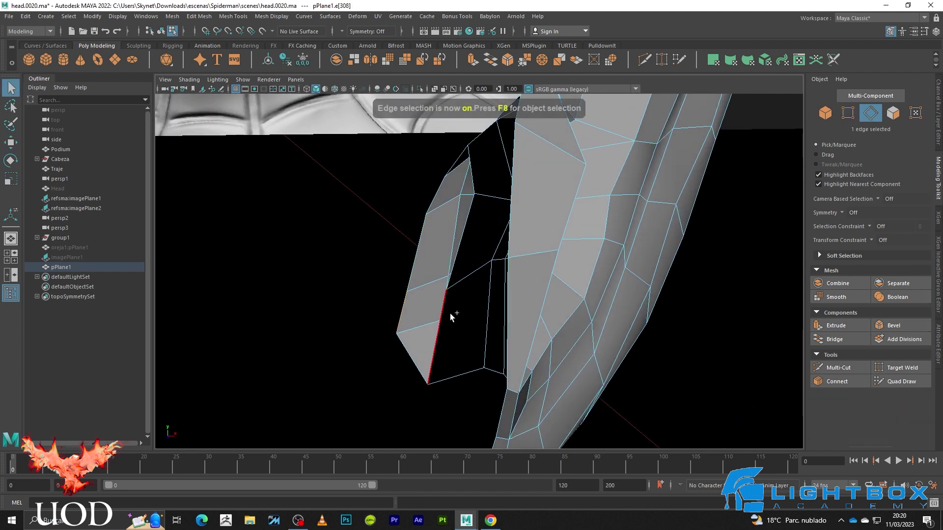
right_click_drag(447, 312, 444, 435, "shift")
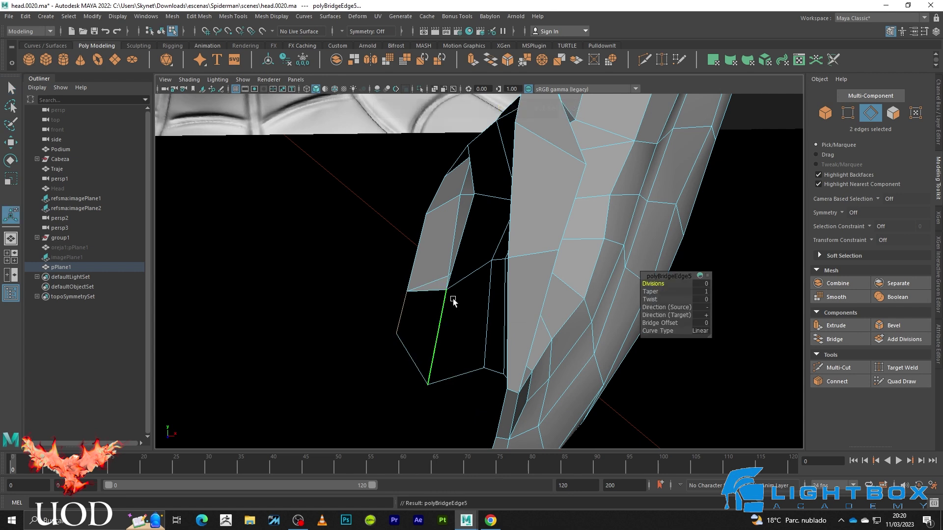
left_click_drag(488, 255, 454, 308, "alt")
left_click(432, 280)
left_click(464, 225, "shift")
mouse_move(463, 225)
right_mouse_down("shift")
mouse_move(464, 275)
mouse_move(496, 221)
right_mouse_up("shift")
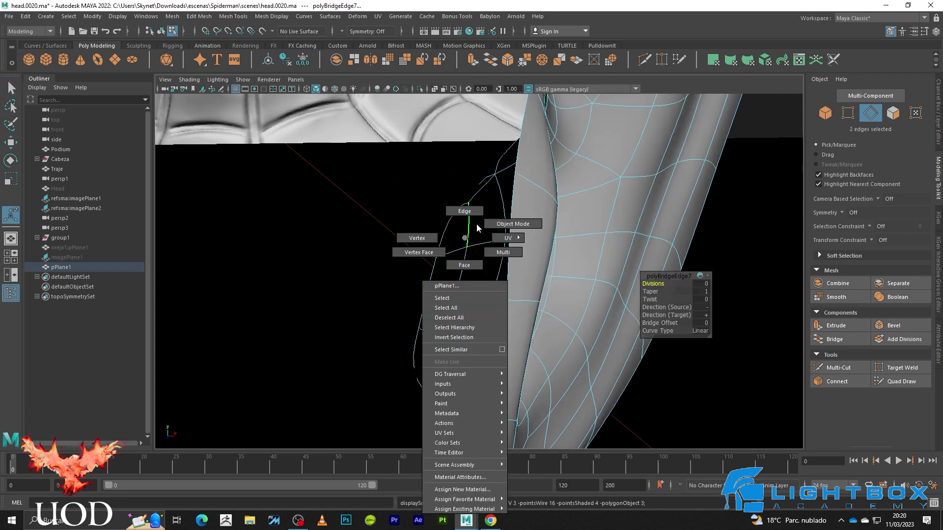
mouse_move(400, 255)
left_mouse_down("alt")
mouse_move(513, 254)
mouse_move(437, 258)
mouse_move(516, 320)
mouse_move(492, 266)
left_mouse_up("alt")
- Select edges along the ear's inner ridge and nudge them with the Move tool
left_click(501, 241)
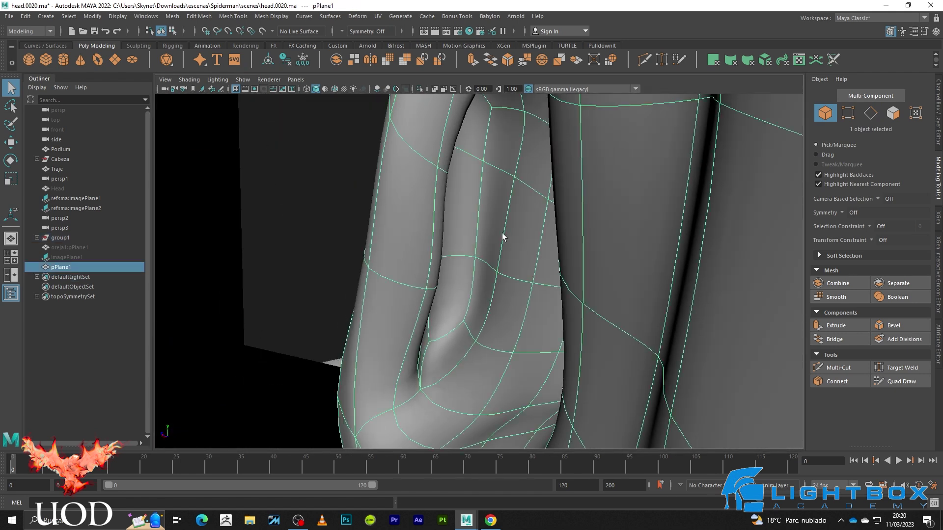
key("F10")
left_click(485, 263)
mouse_move(486, 263)
right_mouse_down("ctrl")
mouse_move(450, 278)
mouse_move(489, 281)
right_mouse_up("ctrl")
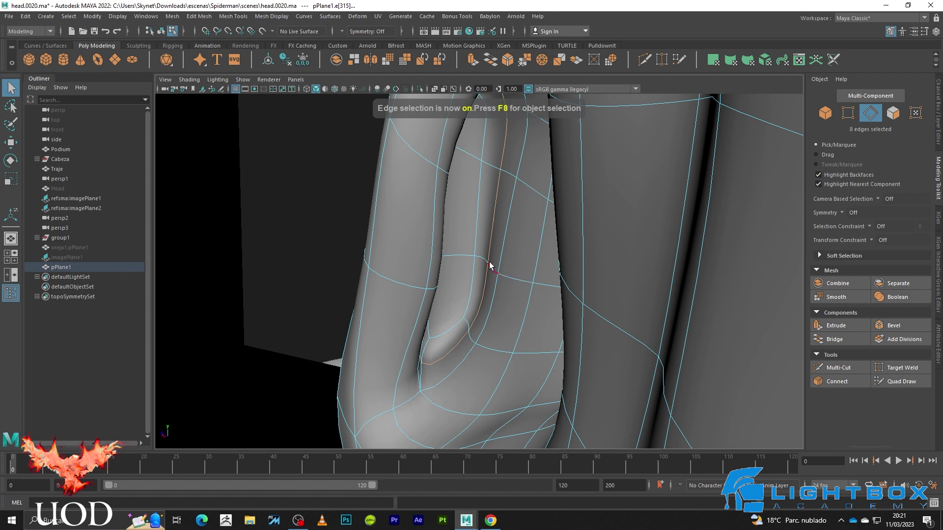
left_click(485, 285, "shift")
key("w")
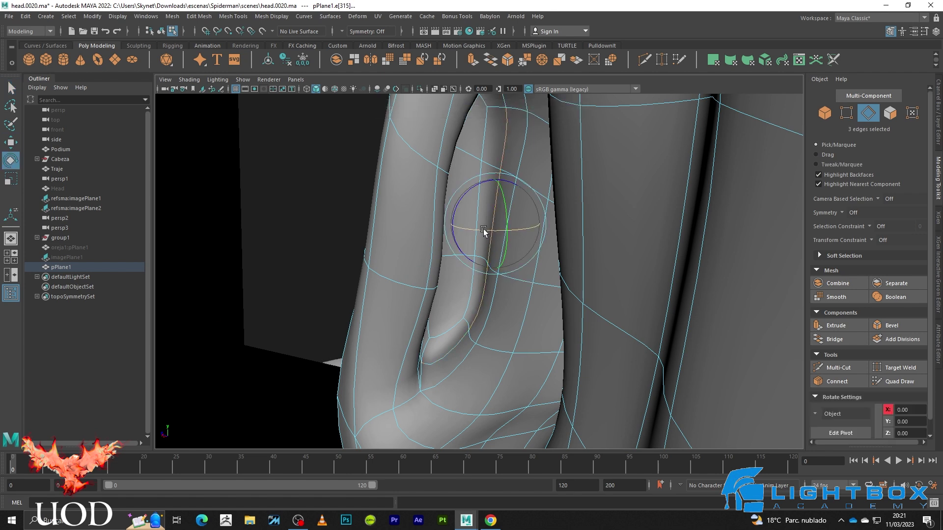
key("3")
left_click(489, 262)
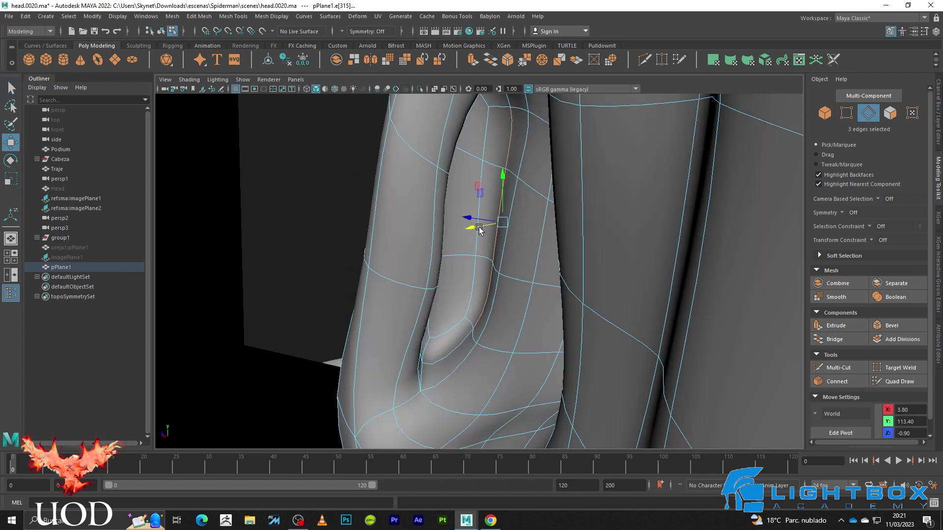
key("q")
left_click(486, 134, "shift")
key("w")
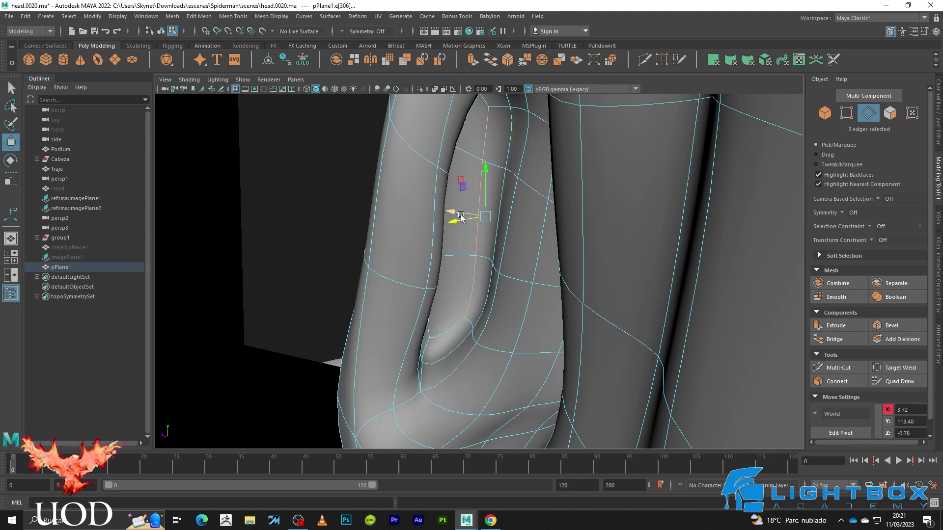
key("F8")
- Orbit to a close profile of the face and look at the ear from below
key("q")
left_click(337, 263)
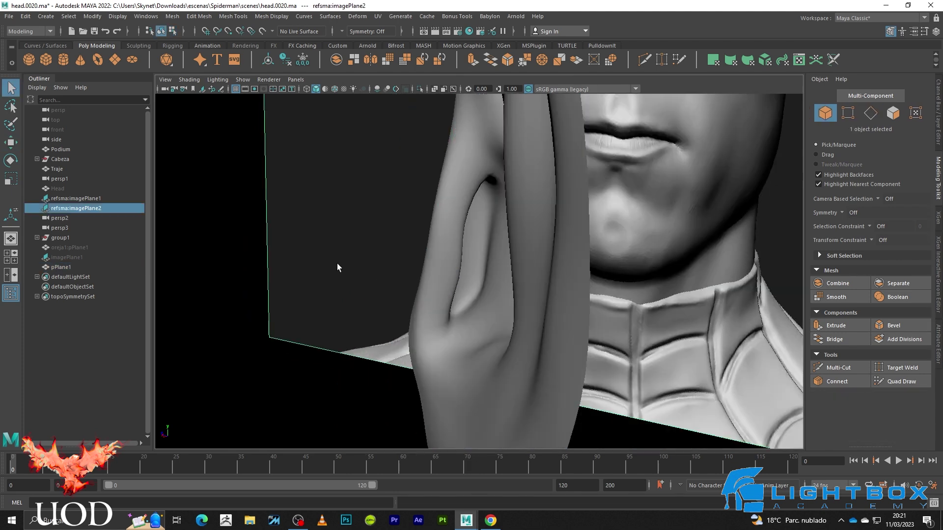
mouse_move(337, 263)
left_mouse_down("alt")
mouse_move(421, 283)
mouse_move(426, 295)
mouse_move(534, 246)
mouse_move(596, 280)
mouse_move(712, 305)
left_mouse_up("alt")
scroll(712, 305, "down", 5)
scroll(588, 250, "up", 2)
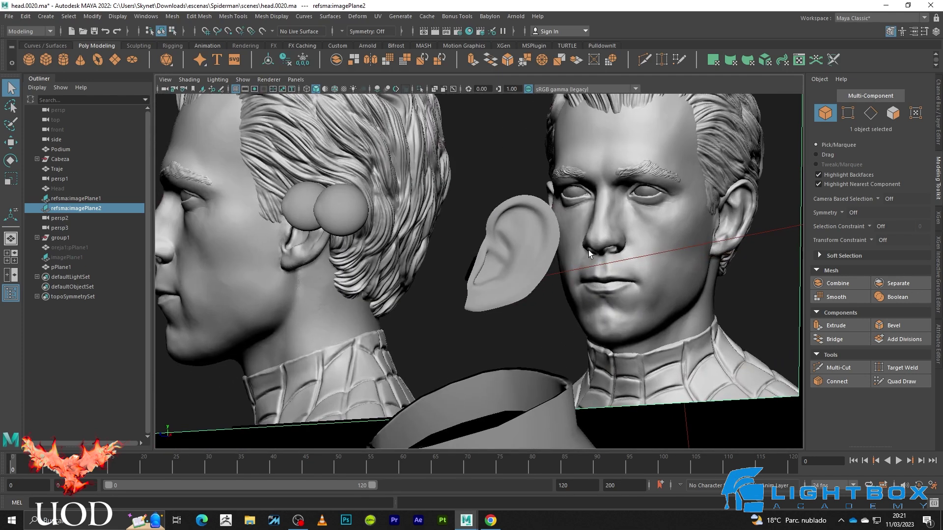
scroll(595, 236, "up", 2)
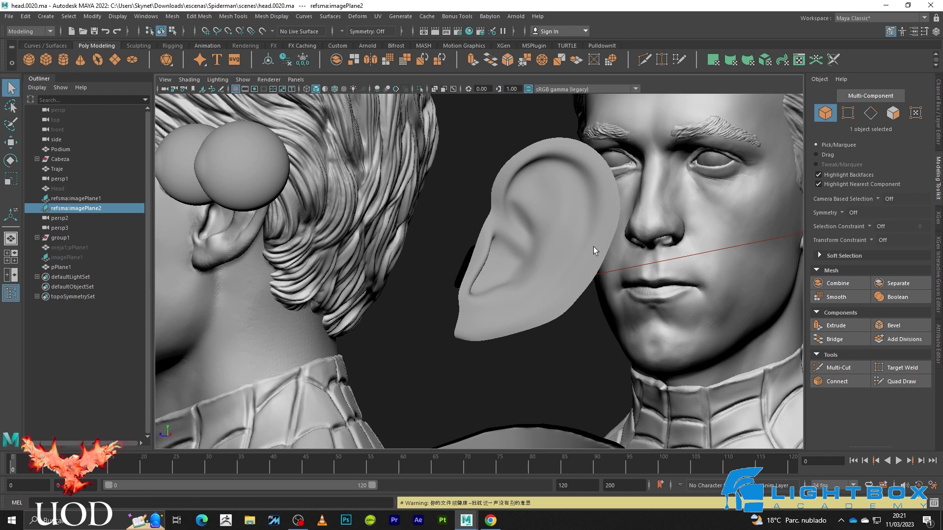
mouse_move(603, 226)
left_mouse_down("alt")
mouse_move(591, 255)
mouse_move(565, 248)
mouse_move(592, 268)
left_mouse_up("alt")
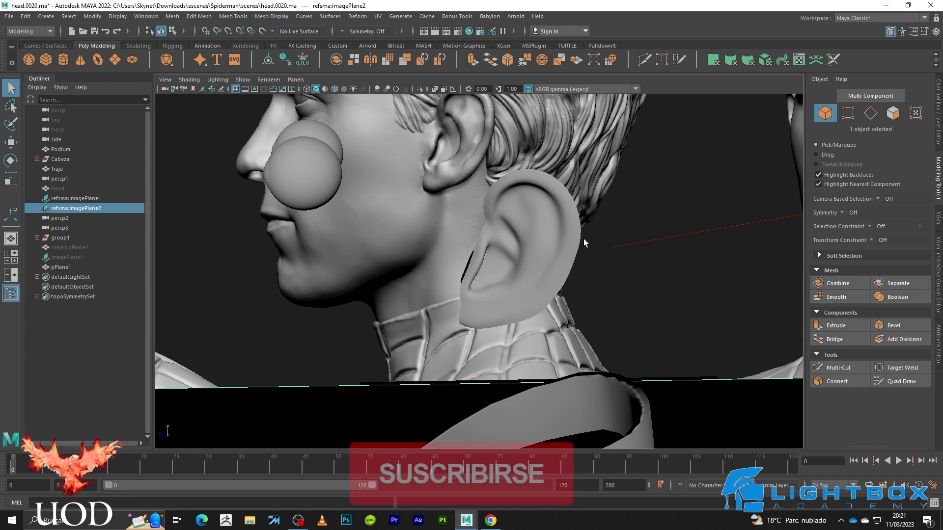
- Orbit to a side view of the ear, then reselect the ear mesh in edge mode
scroll(584, 239, "up", 3)
mouse_move(572, 243)
left_mouse_down("alt")
mouse_move(604, 241)
mouse_move(571, 201)
left_mouse_up("alt")
scroll(605, 241, "down", 3)
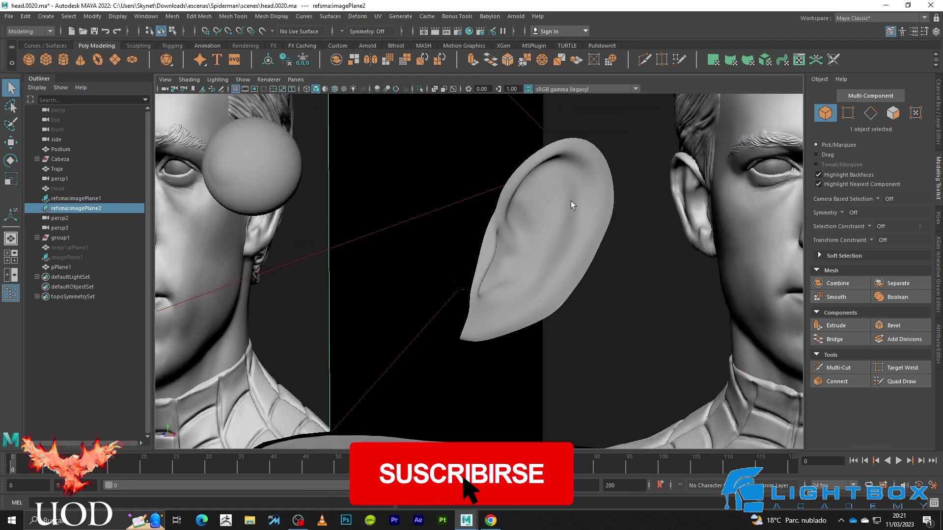
scroll(582, 222, "up", 3)
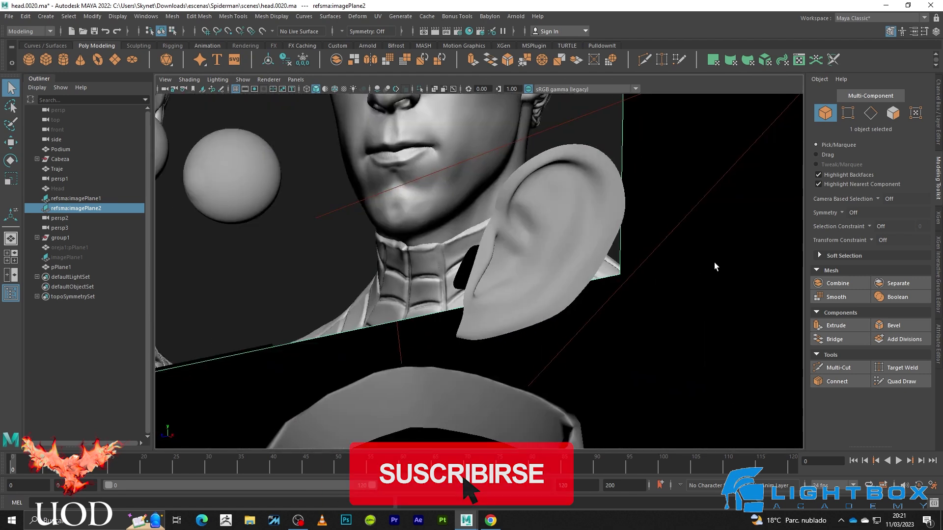
mouse_move(511, 260)
left_mouse_down("alt")
mouse_move(535, 269)
mouse_move(511, 265)
mouse_move(520, 252)
mouse_move(538, 257)
mouse_move(575, 326)
mouse_move(585, 320)
mouse_move(603, 291)
mouse_move(457, 280)
mouse_move(562, 278)
mouse_move(537, 236)
left_mouse_up("alt")
scroll(494, 272, "up", 3)
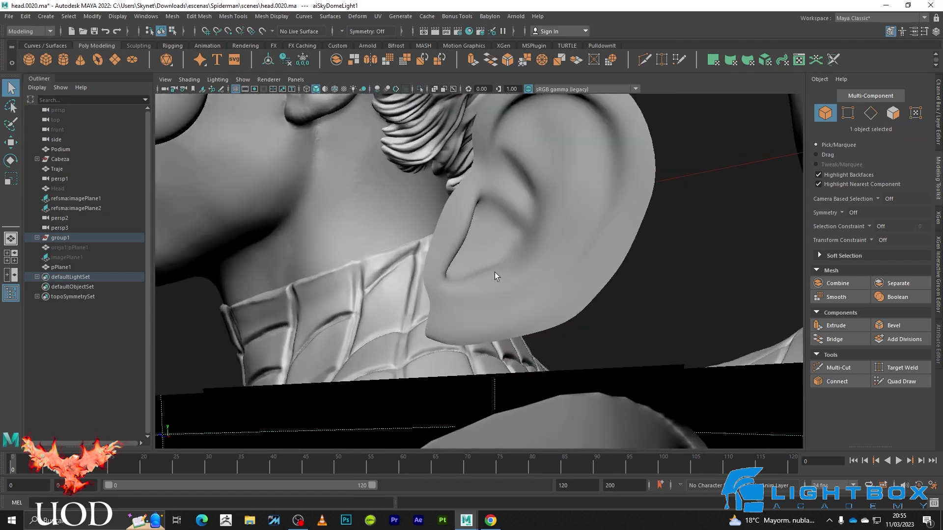
left_click(514, 261)
key("F10")
- Select two rim edges on the ear for moving, then return to object mode
left_click(522, 188)
mouse_move(554, 266)
left_mouse_down("alt")
mouse_move(543, 179)
mouse_move(535, 240)
mouse_move(582, 253)
left_mouse_up("alt")
left_click(538, 235, "shift")
key("w")
key("3")
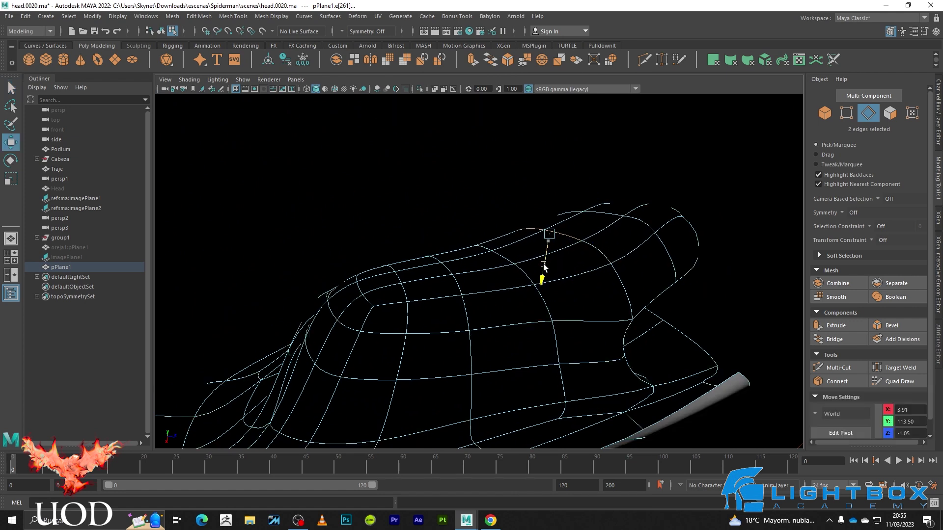
key("q")
key("w")
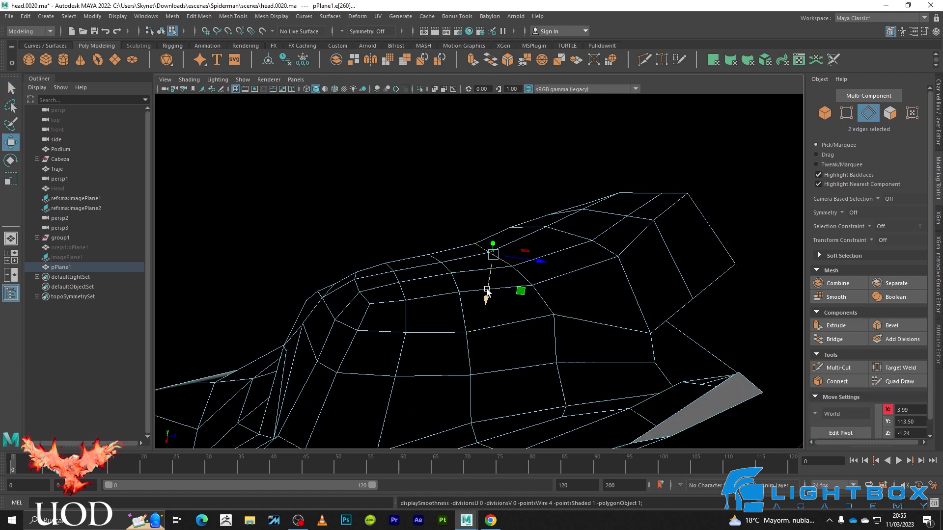
right_click(530, 263)
left_click(613, 219)
- Select the ear mesh's front border edge, extrude it and pull the strip back toward the head
left_click_drag(633, 165, 444, 267, "alt")
scroll(469, 243, "down", 5)
scroll(471, 243, "down", 3)
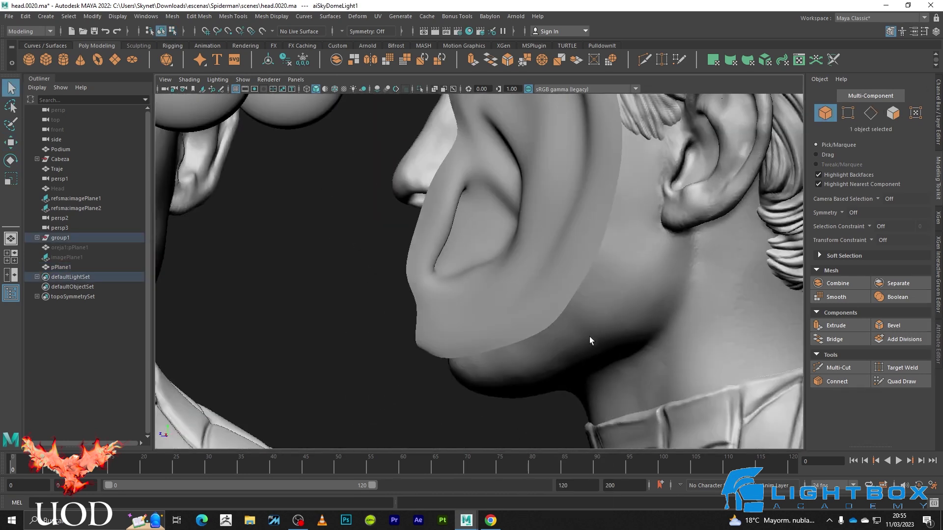
left_click(590, 337)
mouse_move(551, 272)
left_mouse_down("alt")
mouse_move(605, 272)
mouse_move(565, 254)
left_mouse_up("alt")
left_click(562, 213)
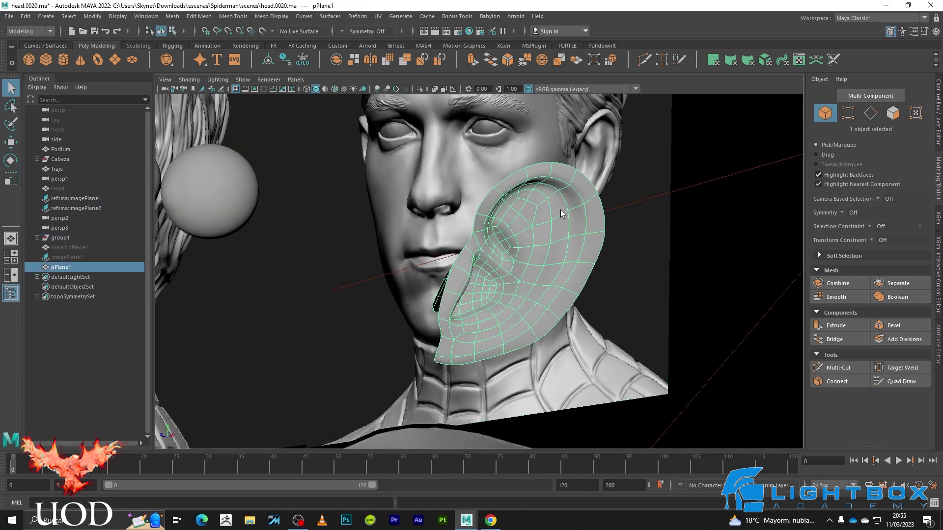
left_click(474, 224)
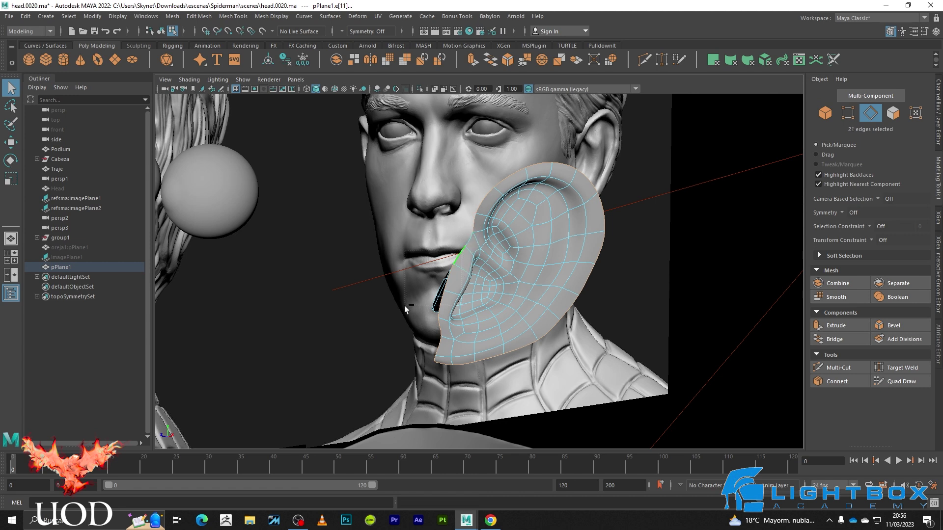
left_click_drag(422, 332, 427, 332, "alt")
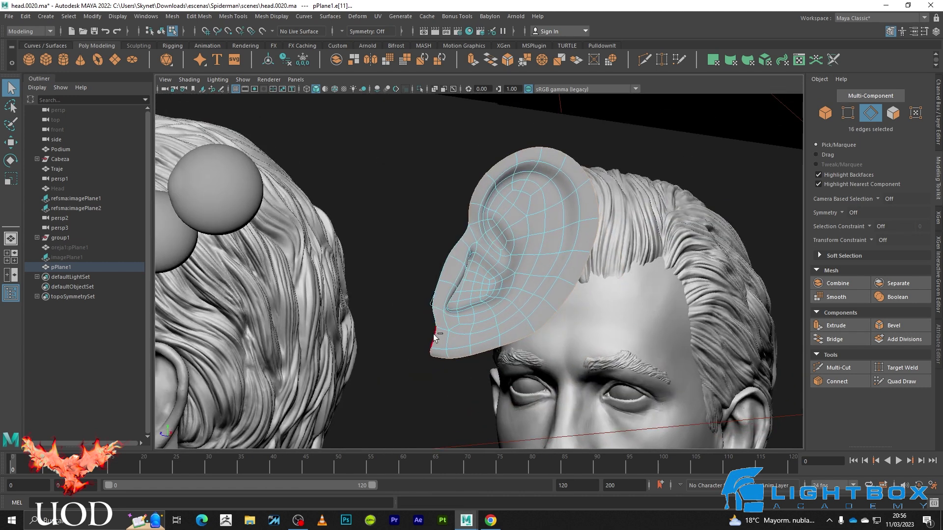
mouse_move(625, 353)
left_mouse_down("alt")
mouse_move(562, 299)
mouse_move(586, 282)
left_mouse_up("alt")
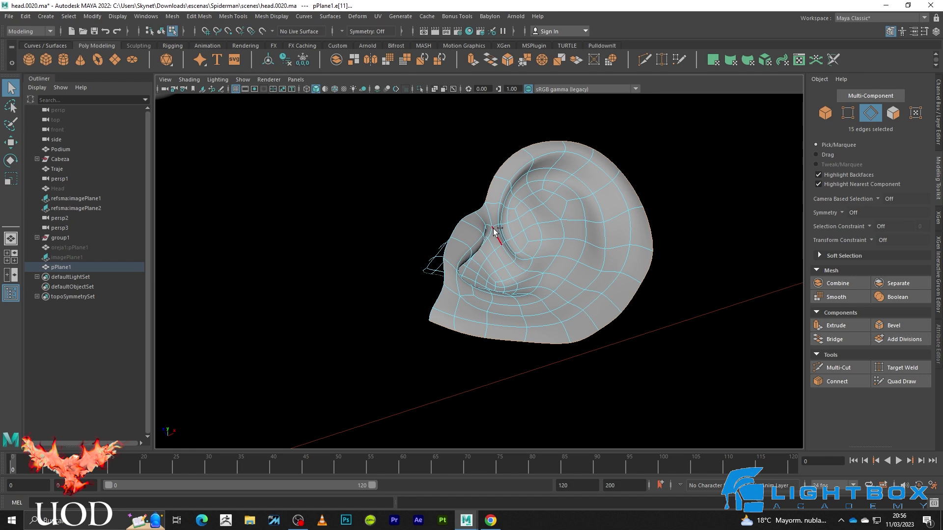
key("w")
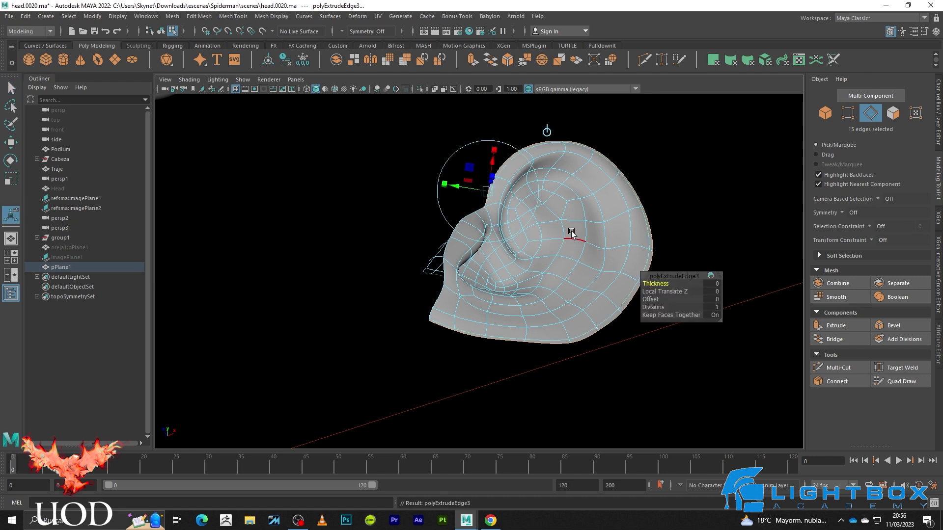
mouse_move(599, 232)
left_mouse_down()
mouse_move(582, 235)
mouse_move(595, 267)
mouse_move(638, 270)
left_mouse_up()
- Pick a corner vertex of the extruded strip in vertex mode with smooth preview off
left_click(450, 362)
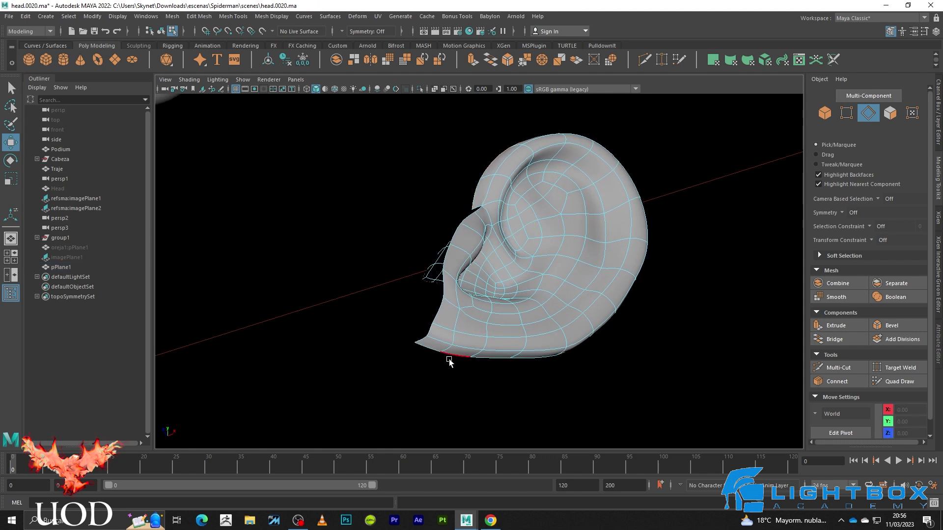
key("F9")
left_click(421, 343)
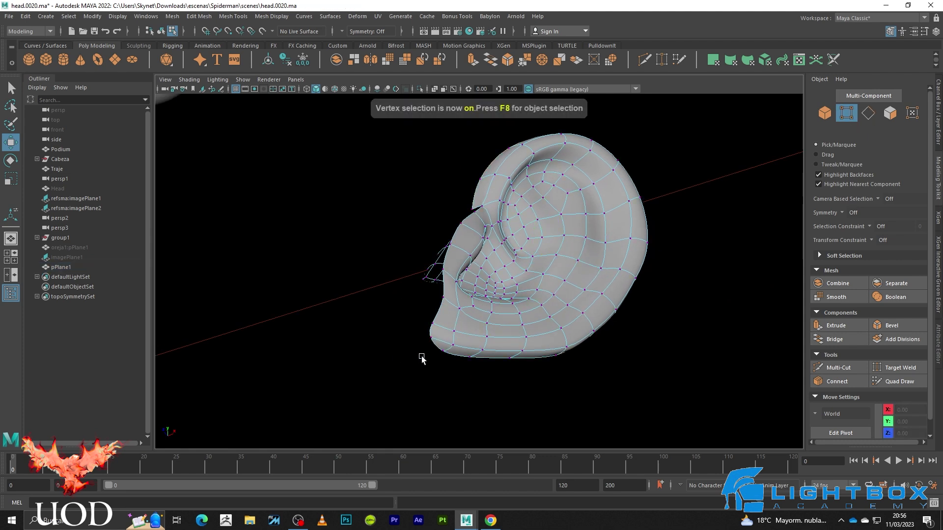
key("1")
key("1")
left_click_drag(453, 354, 432, 327, "alt")
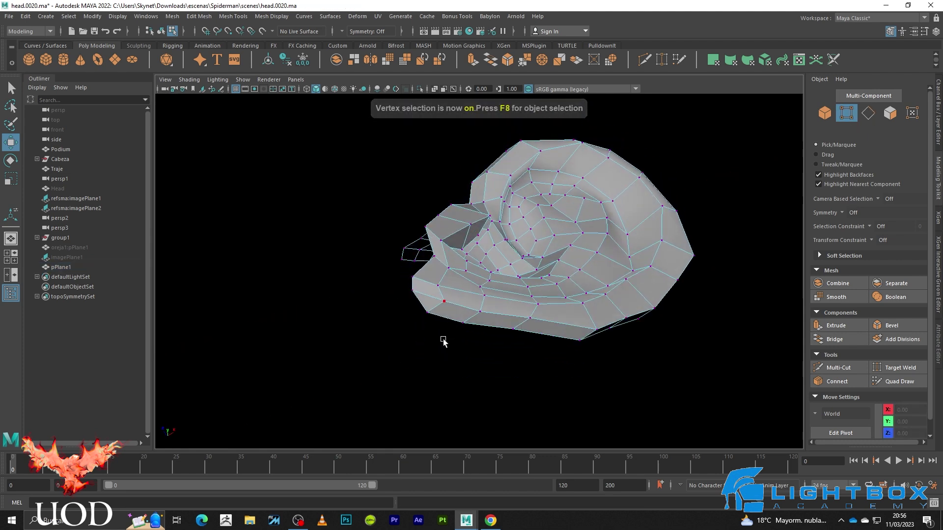
left_click(430, 311)
left_click(417, 325)
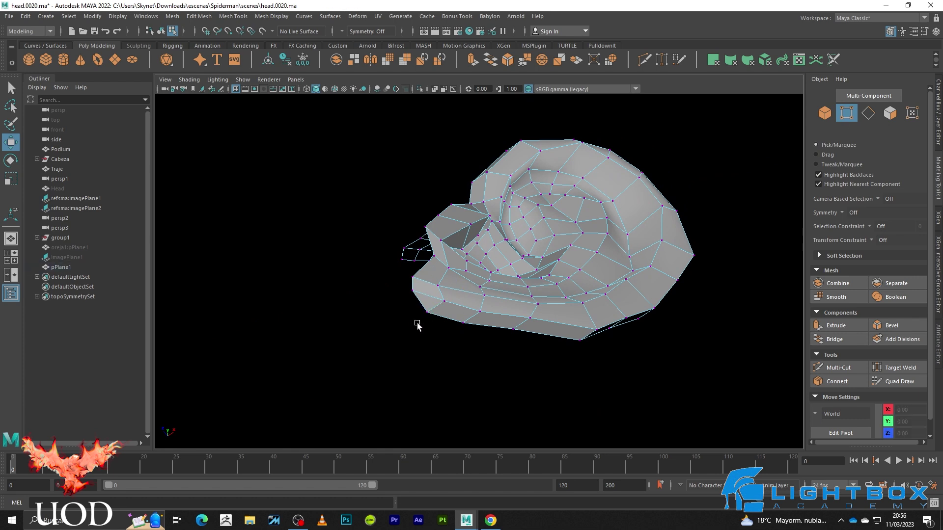
left_click(416, 293)
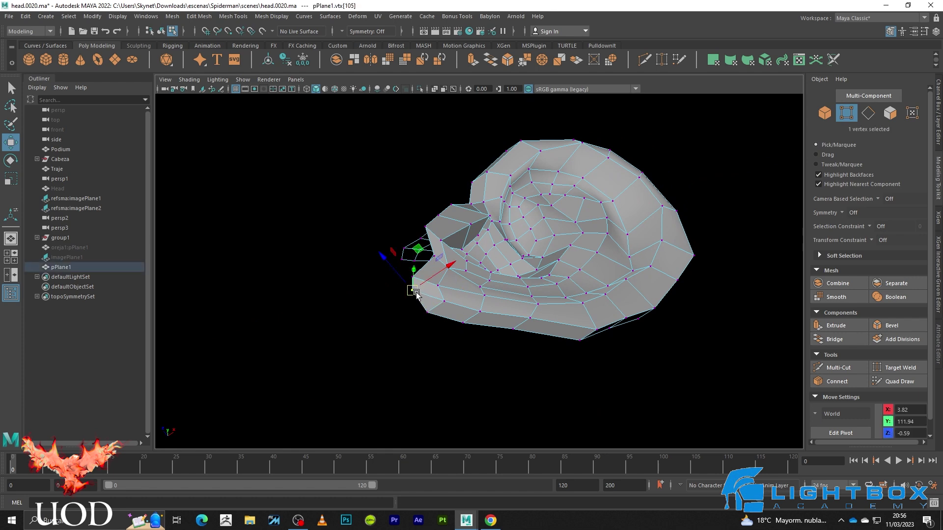
key("q")
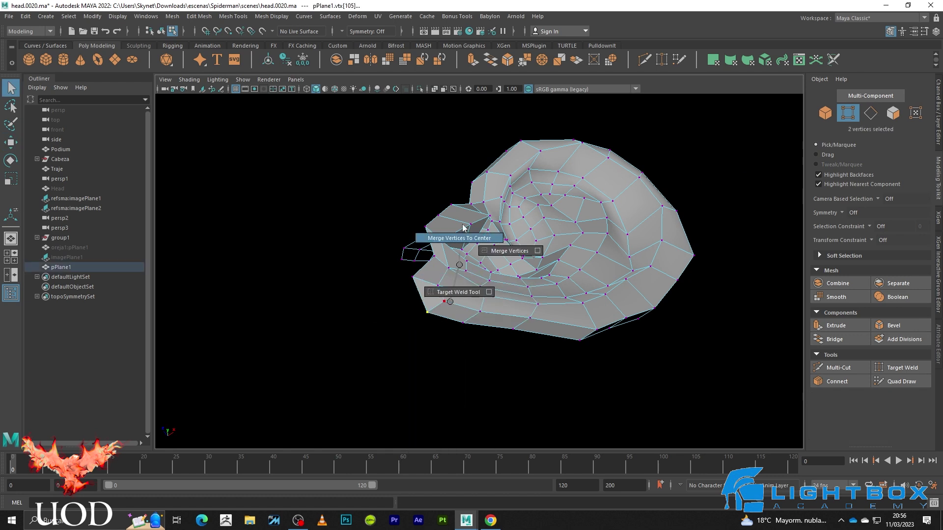
- Merge the two corner vertices to center and reselect the smoothed ear mesh
left_click(369, 333)
key("3")
right_click_drag(452, 250, 379, 328)
left_click_drag(378, 328, 442, 354, "alt")
key("1")
left_click(516, 316)
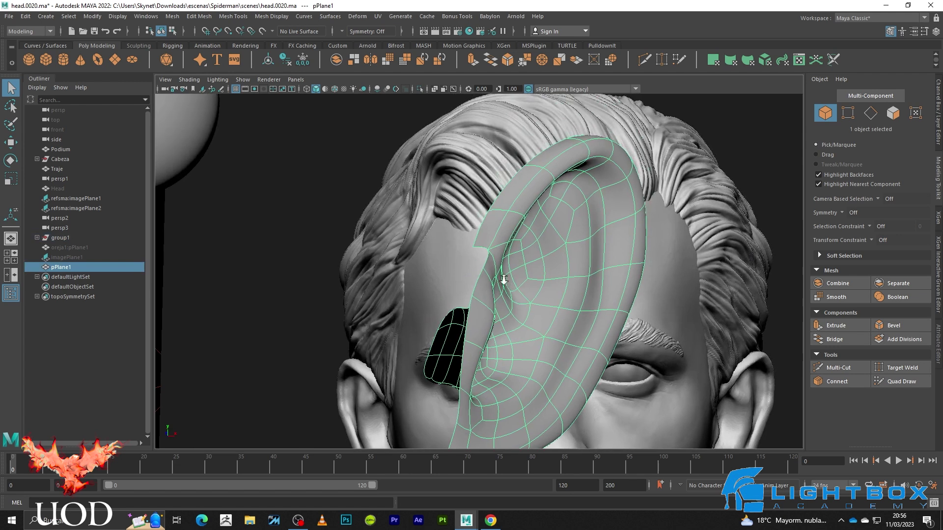
- Merge two vertices at the strip's upper end
scroll(506, 284, "up", 3)
key("F8")
left_click(476, 248)
key("w")
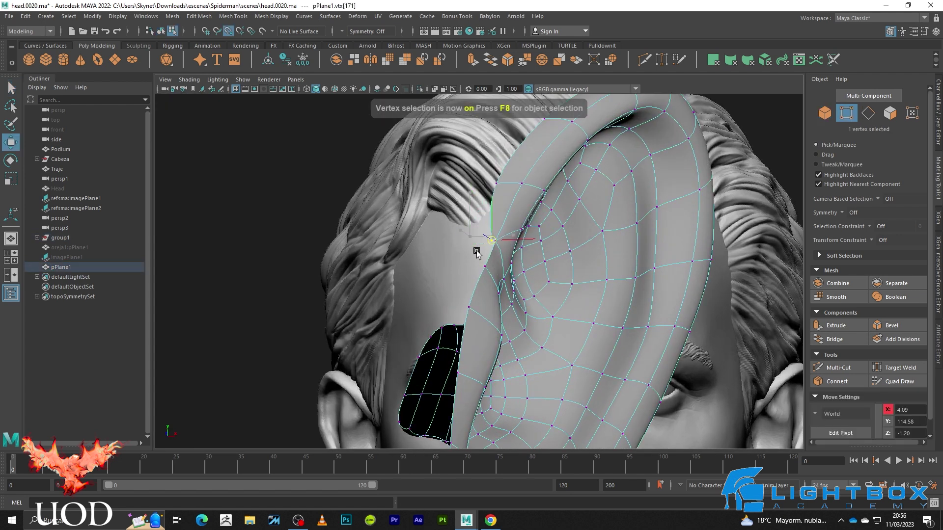
key("q")
left_click(496, 278, "shift")
right_click(486, 246)
mouse_move(486, 246)
left_mouse_down("alt")
mouse_move(514, 264)
mouse_move(447, 259)
left_mouse_up("alt")
- Switch to shaded display and reselect the ear mesh on the head
key("4")
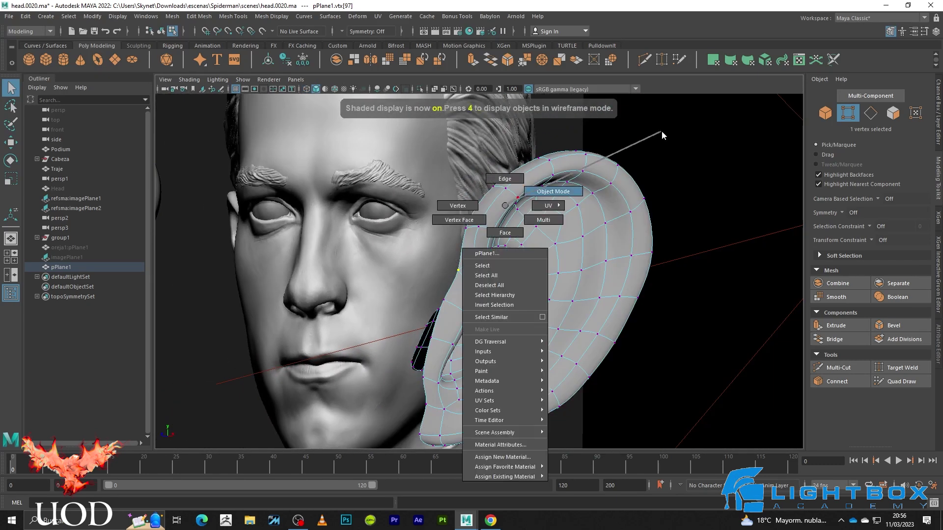
right_click_drag(495, 224, 662, 130)
mouse_move(578, 208)
left_mouse_down("alt")
mouse_move(631, 213)
mouse_move(551, 211)
left_mouse_up("alt")
left_click(476, 217)
mouse_move(476, 222)
left_mouse_down("alt")
mouse_move(477, 276)
mouse_move(457, 299)
left_mouse_up("alt")
scroll(478, 277, "up", 5)
scroll(478, 276, "up", 3)
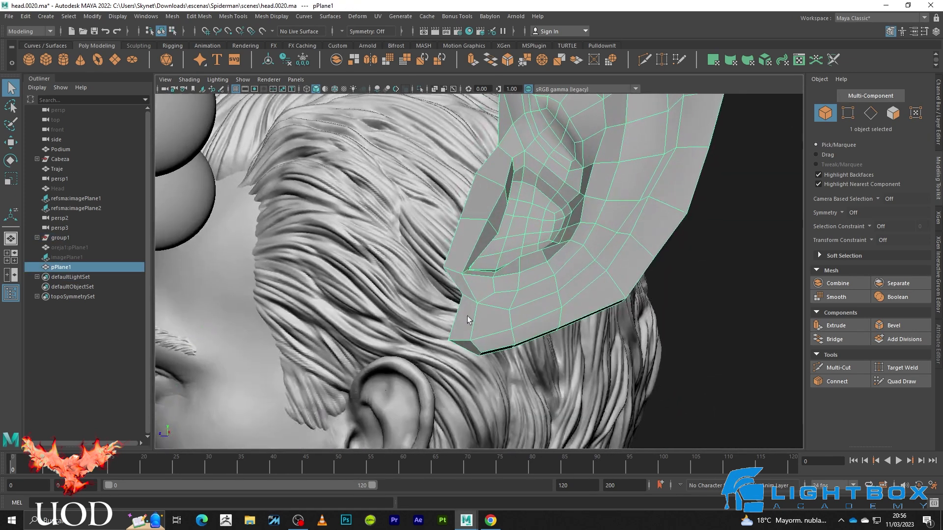
- Select four vertices along the bottom of the lobe in side view
key("F8")
left_click(457, 299)
key("w")
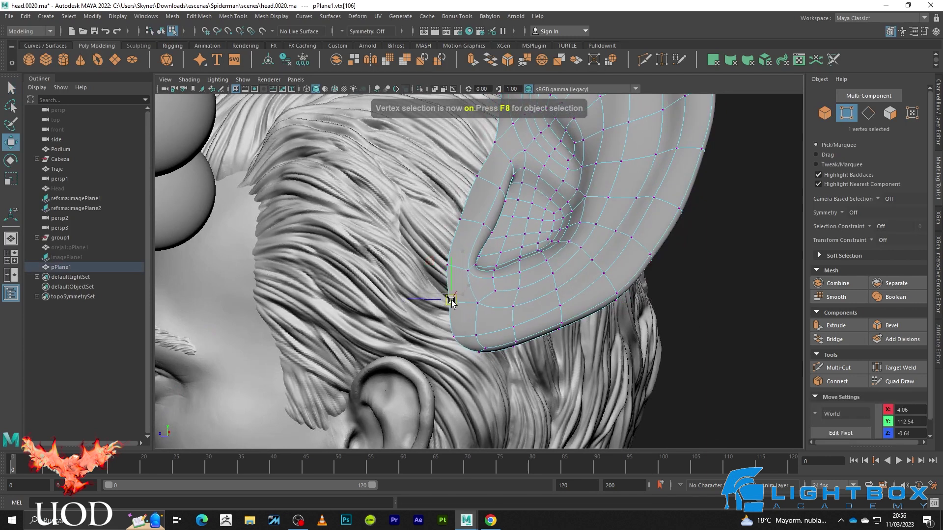
key("4")
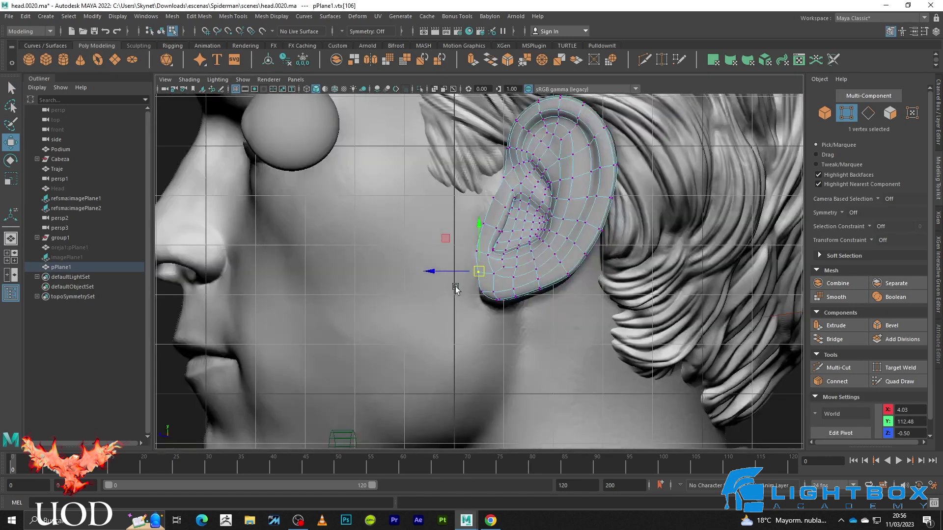
scroll(506, 295, "up", 5)
left_click_drag(464, 345, 523, 319)
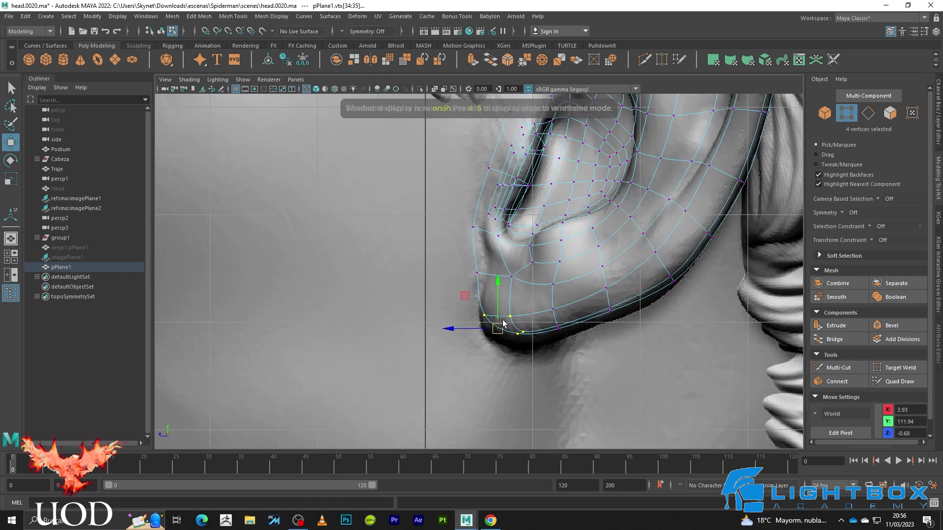
key("5")
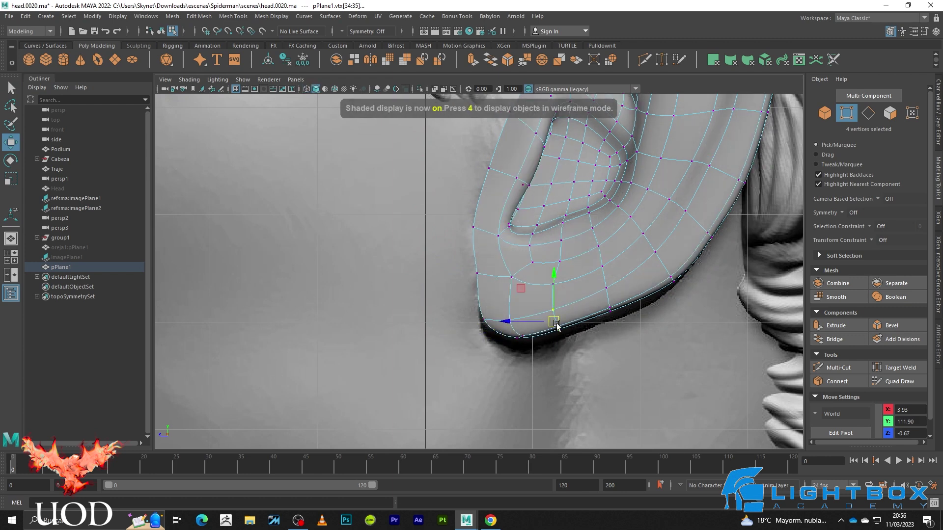
- Refine the lobe-edge vertex selection, comparing wireframe and shaded views against the sculpt
key("4")
left_click(557, 326, "ctrl")
key("5")
left_click_drag(602, 305, 616, 315)
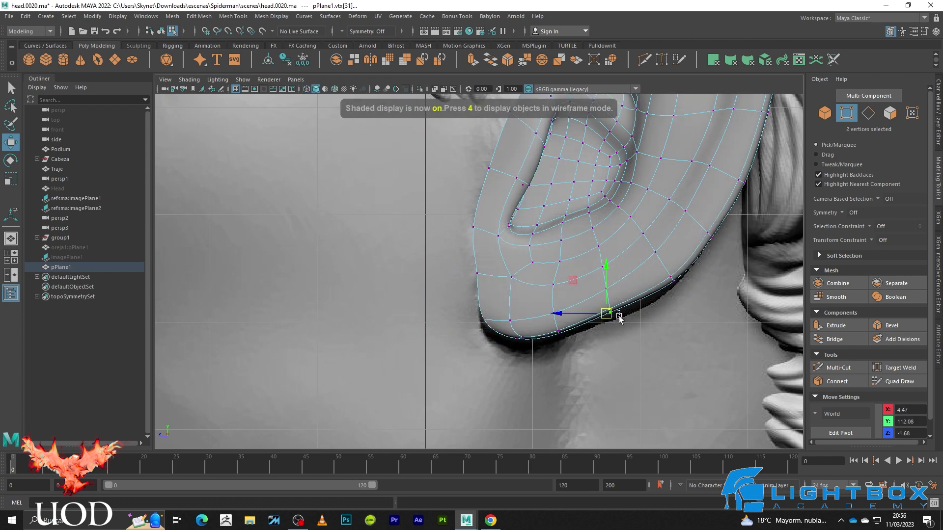
key("4")
left_click_drag(664, 273, 676, 286)
key("5")
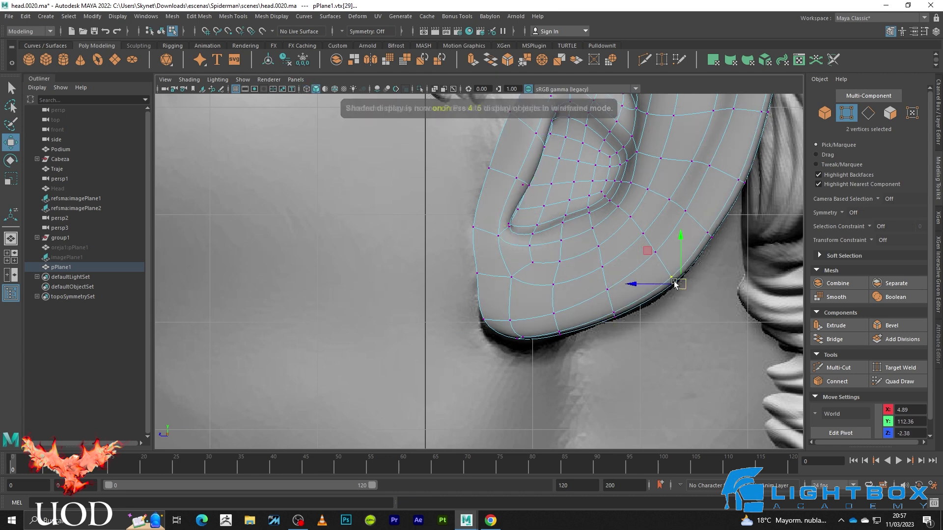
key("space")
key("space")
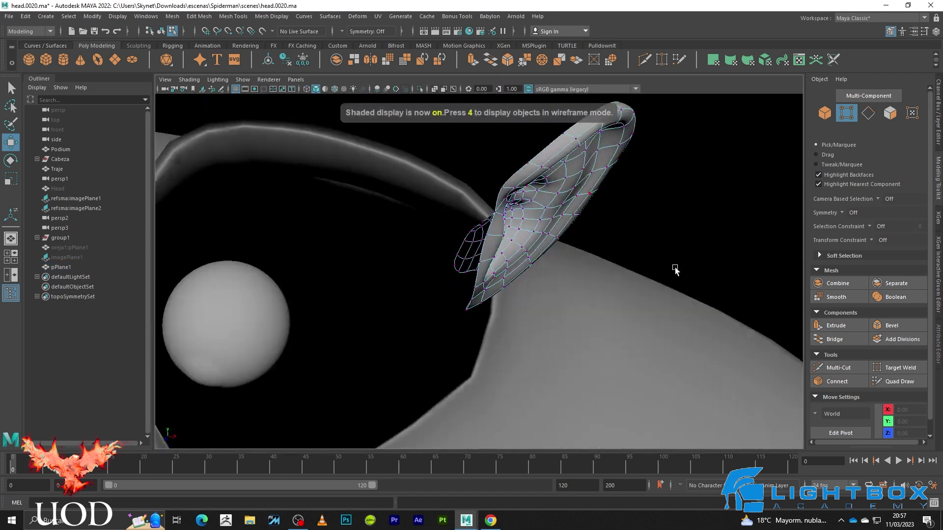
scroll(450, 315, "up", 3)
mouse_move(450, 315)
left_mouse_down("alt")
mouse_move(518, 301)
mouse_move(571, 248)
mouse_move(467, 285)
mouse_move(564, 263)
mouse_move(451, 244)
mouse_move(470, 392)
mouse_move(488, 286)
mouse_move(497, 314)
mouse_move(535, 358)
left_mouse_up("alt")
- Inspect the ear's border edges from a side view of the head
key("F10")
left_click(562, 279)
mouse_move(657, 310)
left_mouse_down("alt")
mouse_move(558, 337)
mouse_move(537, 303)
left_mouse_up("alt")
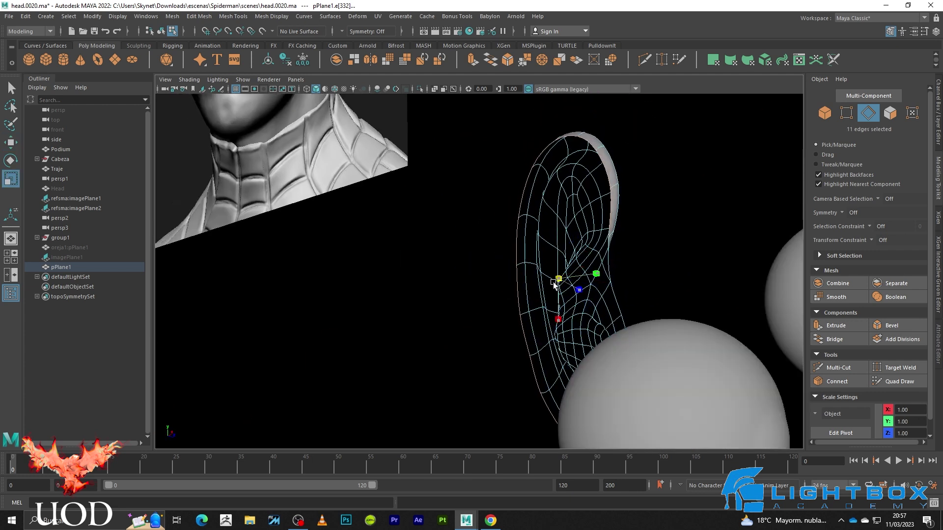
left_click(673, 246)
mouse_move(673, 247)
left_mouse_down("alt")
mouse_move(639, 243)
mouse_move(627, 265)
mouse_move(534, 295)
mouse_move(605, 273)
left_mouse_up("alt")
- Move two rim edges to reshape the back strip
key("q")
left_click(512, 210, "shift")
left_click(546, 170, "shift")
key("w")
mouse_move(570, 209)
left_mouse_down("alt")
mouse_move(555, 222)
mouse_move(565, 261)
mouse_move(634, 267)
left_mouse_up("alt")
left_click_drag(453, 254, 472, 257)
key("1")
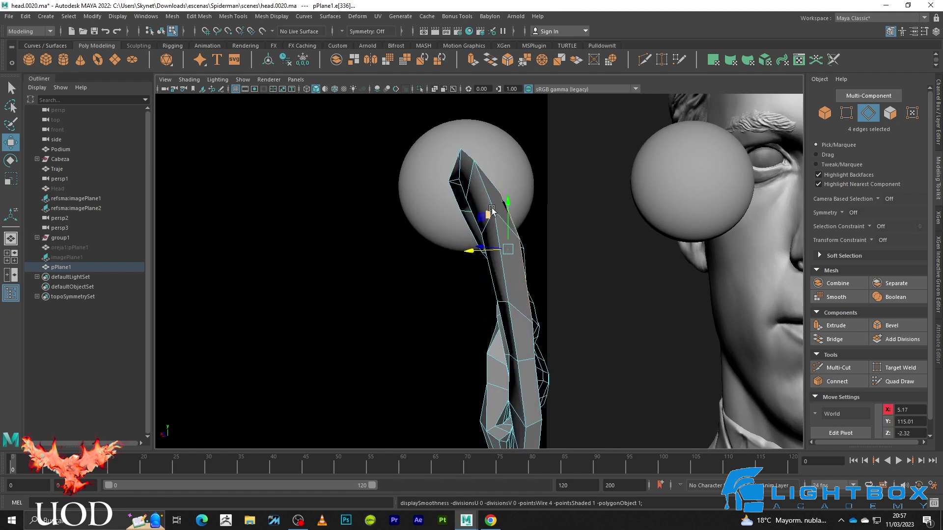
- Select single edges at the rim's top, then reselect the ear mesh pPlane1
left_click(486, 190)
key("q")
mouse_move(486, 191)
left_mouse_down("alt")
mouse_move(625, 228)
mouse_move(443, 263)
left_mouse_up("alt")
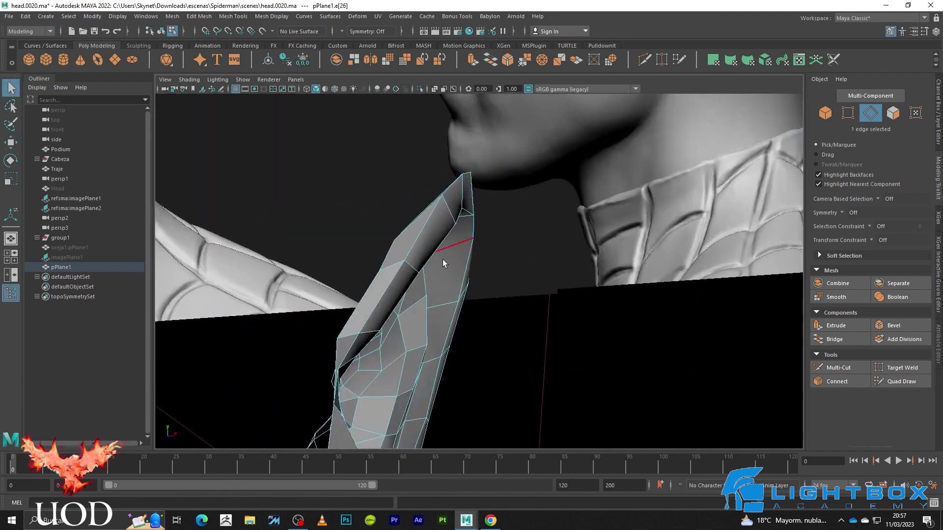
key("w")
key("3")
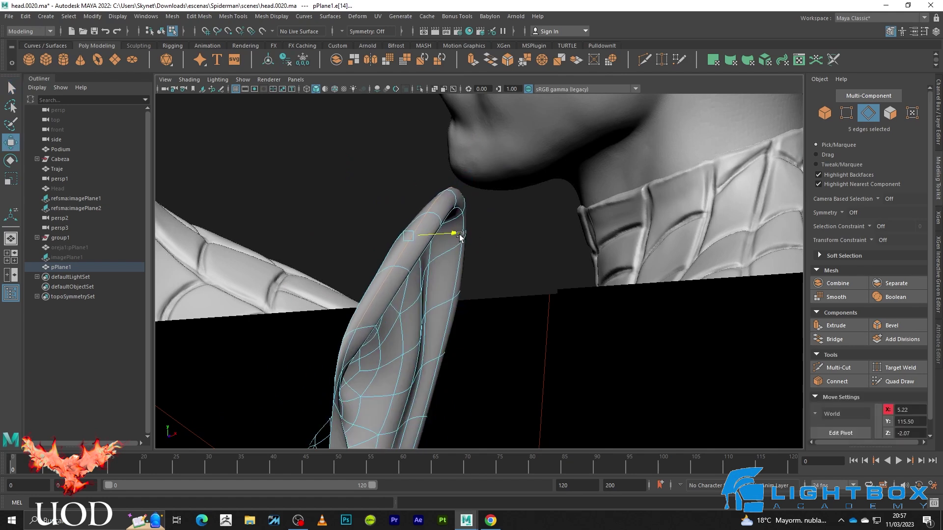
left_click(399, 282)
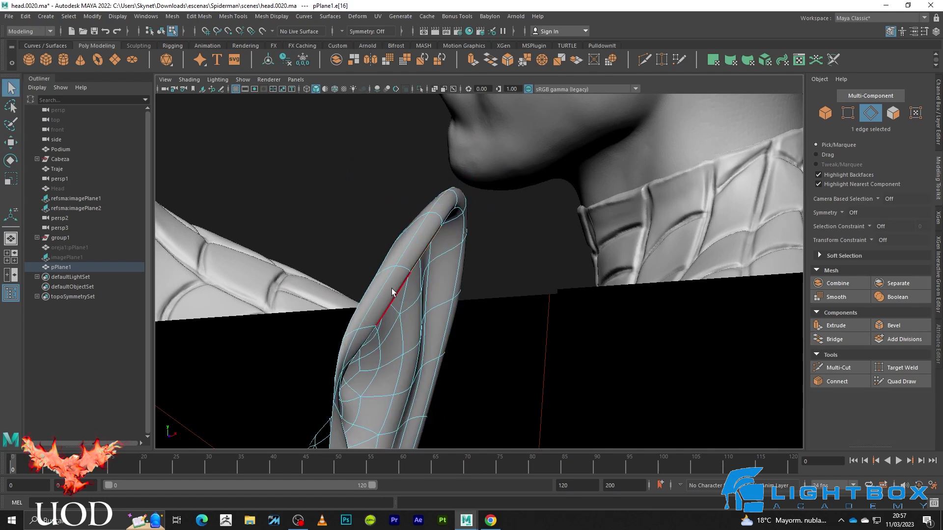
left_click(588, 131)
key("q")
mouse_move(562, 216)
left_mouse_down("alt")
mouse_move(469, 231)
mouse_move(515, 242)
left_mouse_up("alt")
left_click(526, 186)
left_click_drag(526, 187, 532, 288, "alt")
- Nudge the selected rim edge inward to narrow the rim band
key("F10")
scroll(525, 275, "up", 4)
key("w")
mouse_move(523, 244)
left_mouse_down("alt")
mouse_move(535, 246)
mouse_move(512, 258)
mouse_move(552, 265)
left_mouse_up("alt")
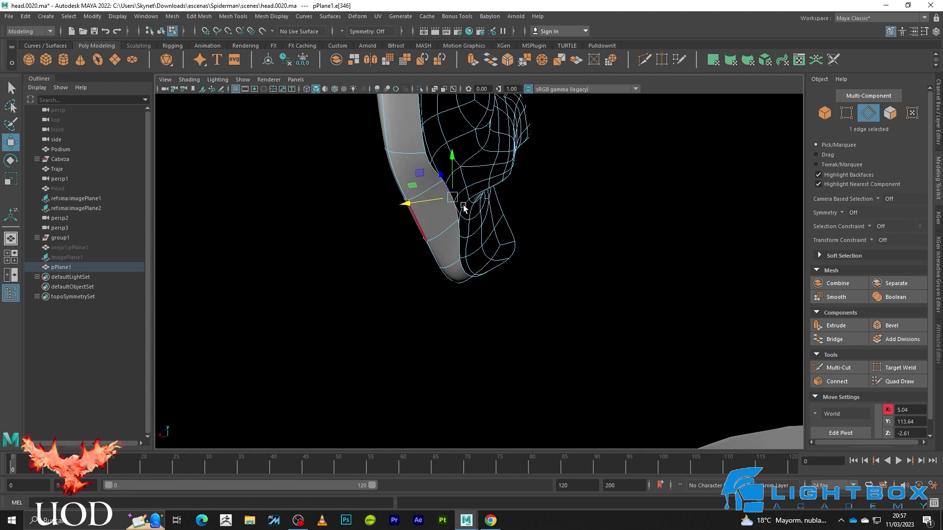
scroll(464, 209, "up", 3)
mouse_move(480, 191)
left_mouse_down()
mouse_move(445, 201)
mouse_move(448, 220)
left_mouse_up()
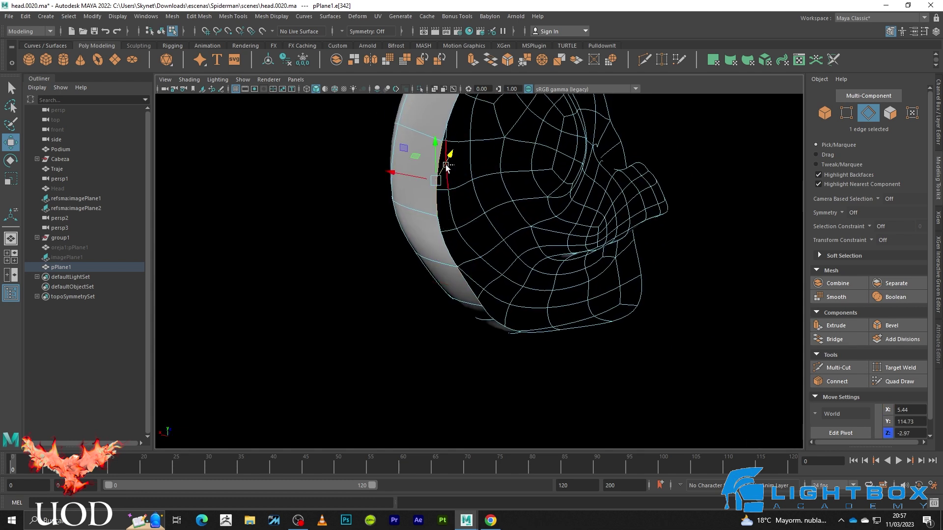
mouse_move(440, 182)
left_mouse_down()
mouse_move(430, 178)
mouse_move(641, 163)
mouse_move(665, 205)
mouse_move(750, 196)
mouse_move(568, 195)
mouse_move(452, 209)
mouse_move(428, 196)
mouse_move(459, 152)
mouse_move(445, 145)
mouse_move(489, 261)
left_mouse_up()
mouse_move(500, 195)
left_mouse_down()
mouse_move(489, 185)
mouse_move(622, 219)
mouse_move(493, 201)
mouse_move(504, 265)
mouse_move(554, 221)
left_mouse_up()
left_click_drag(595, 180, 588, 163)
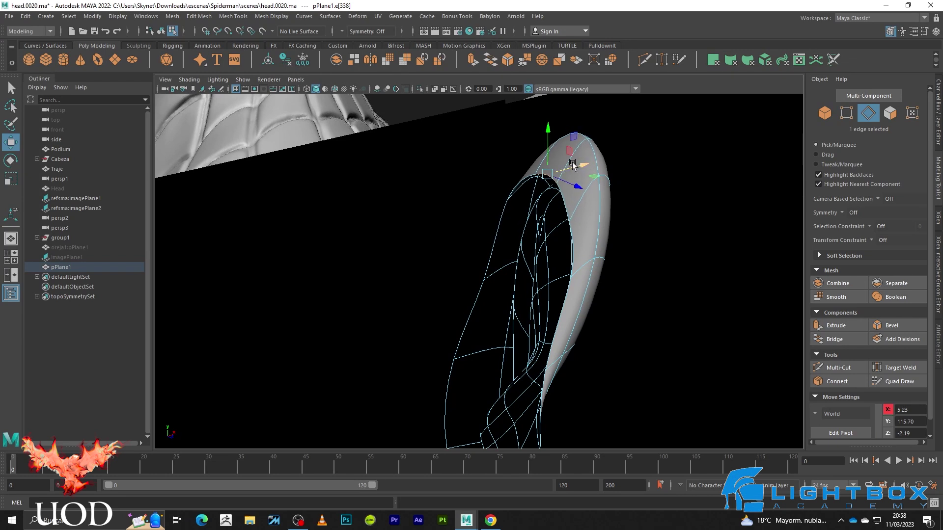
- Try moving a rim vertex, then undo back to the original rim shape
key("F9")
left_click(578, 275)
key("1")
key("3")
left_click_drag(578, 278, 559, 266)
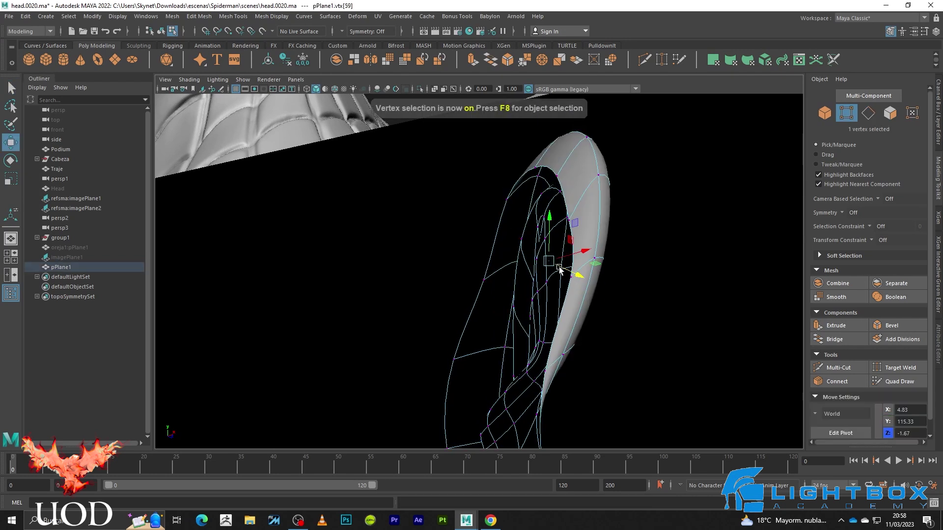
key("ctrl+z")
key("q")
key("w")
key("q")
key("w")
- Select lower-rim vertices and edges from a more frontal view of the ear
left_click(564, 273)
mouse_move(566, 272)
left_mouse_down("alt")
mouse_move(553, 201)
mouse_move(530, 263)
mouse_move(385, 263)
mouse_move(479, 227)
mouse_move(505, 311)
mouse_move(463, 315)
left_mouse_up("alt")
key("F10")
left_click(535, 395)
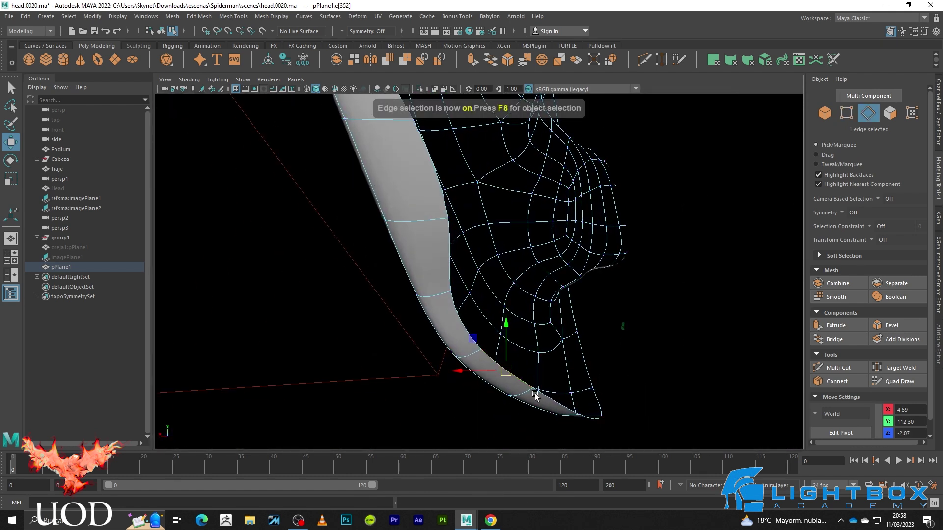
left_click_drag(500, 270, 383, 276, "alt")
key("F9")
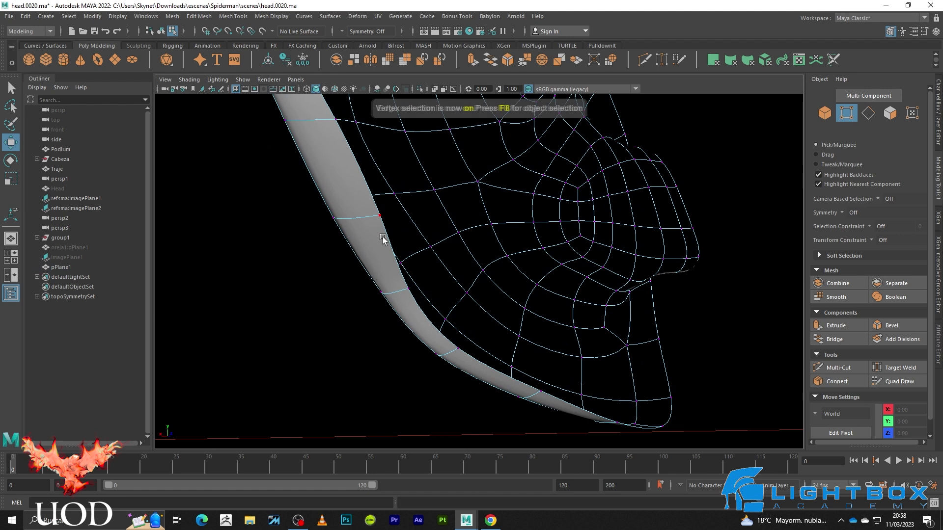
left_click(380, 218)
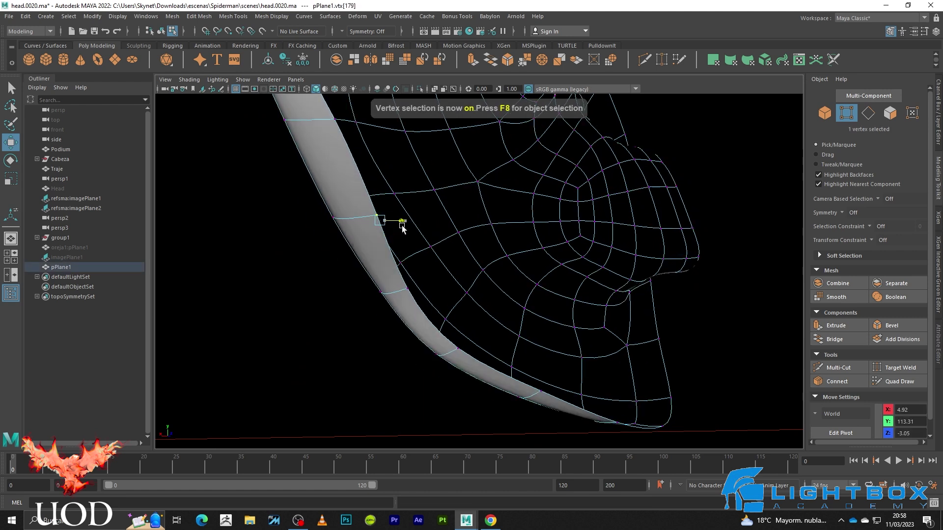
left_click(410, 289)
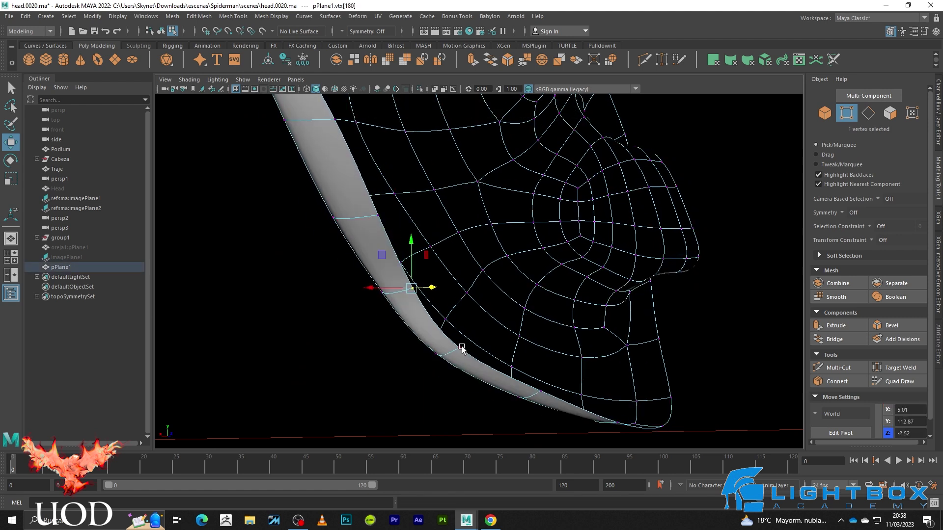
mouse_move(585, 391)
left_mouse_down("alt")
mouse_move(604, 320)
mouse_move(492, 285)
left_mouse_up("alt")
key("F10")
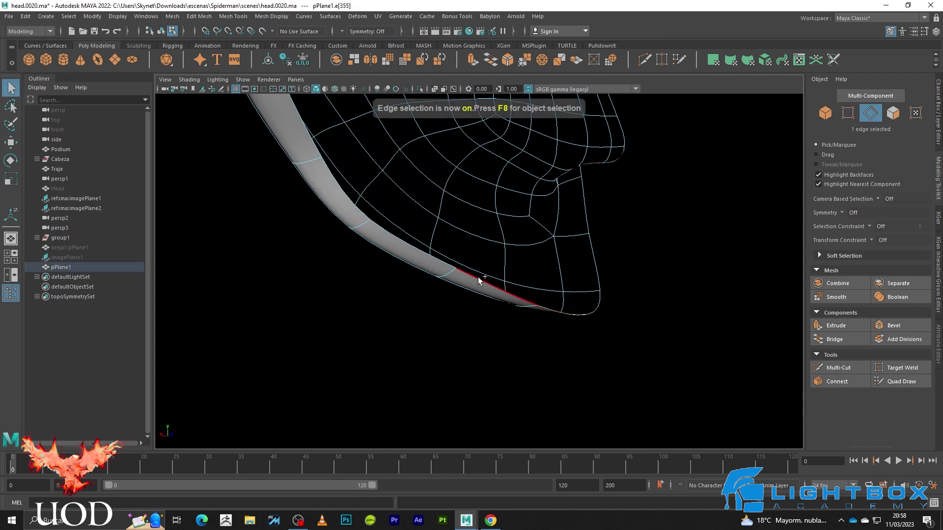
key("w")
left_click(535, 243)
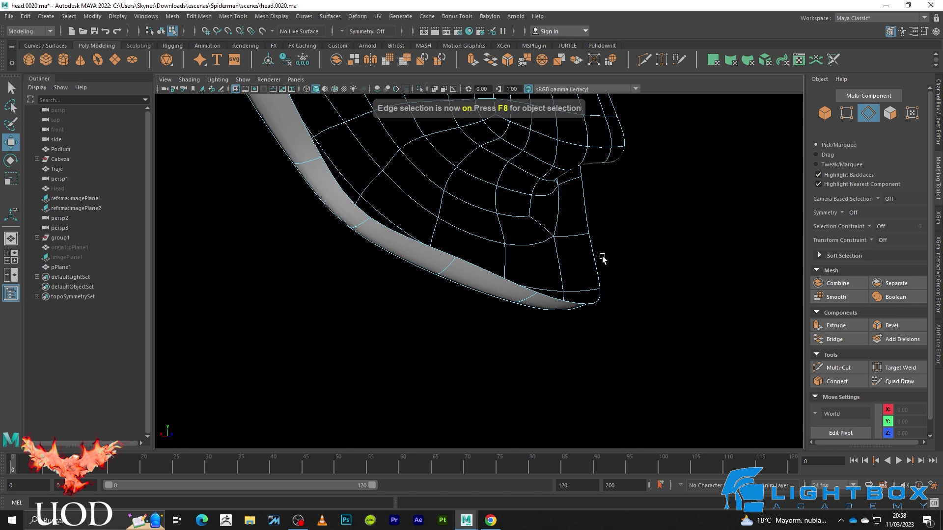
- Nudge the rim vertex at the bend and another rim vertex into place
key("F9")
left_click(368, 220)
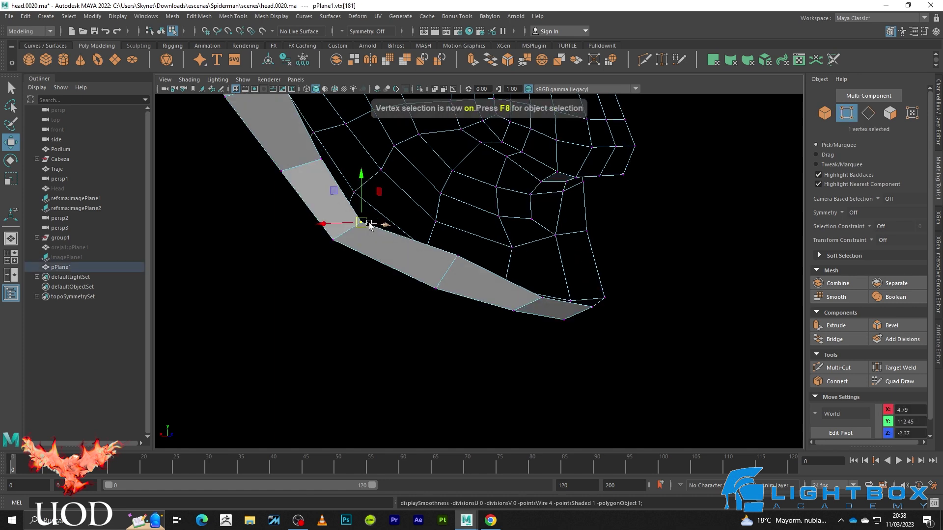
left_click_drag(370, 222, 374, 214)
mouse_move(391, 274)
left_mouse_down("alt")
mouse_move(506, 257)
mouse_move(550, 244)
mouse_move(548, 236)
left_mouse_up("alt")
mouse_move(557, 269)
left_mouse_down("alt")
mouse_move(545, 290)
mouse_move(571, 264)
mouse_move(608, 279)
left_mouse_up("alt")
mouse_move(608, 280)
middle_mouse_down()
mouse_move(688, 229)
mouse_move(641, 219)
middle_mouse_up()
mouse_move(643, 221)
left_mouse_down("alt")
mouse_move(484, 323)
mouse_move(471, 290)
mouse_move(569, 301)
mouse_move(496, 312)
left_mouse_up("alt")
- Extrude the three lower front border edges of the ear cage, ready to move
key("q")
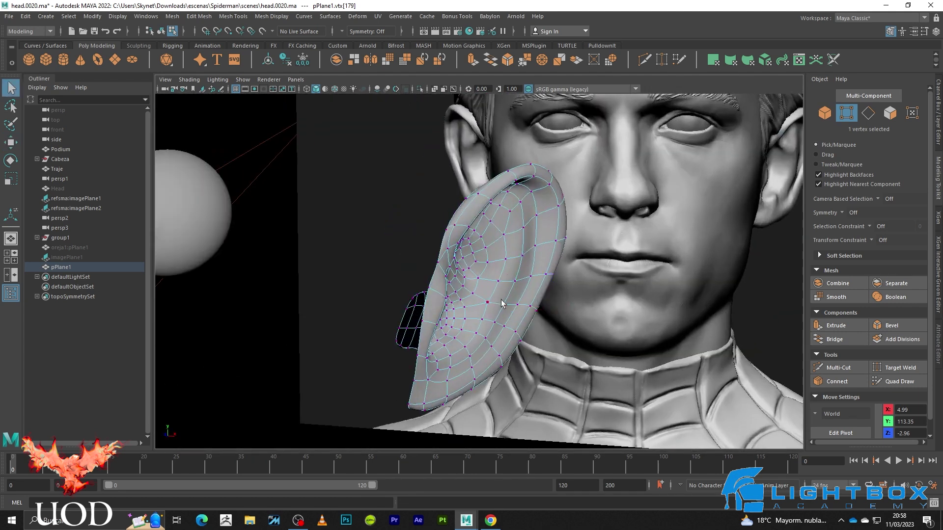
key("F10")
left_click(433, 275)
mouse_move(434, 275)
left_mouse_down("alt")
mouse_move(466, 294)
mouse_move(408, 287)
left_mouse_up("alt")
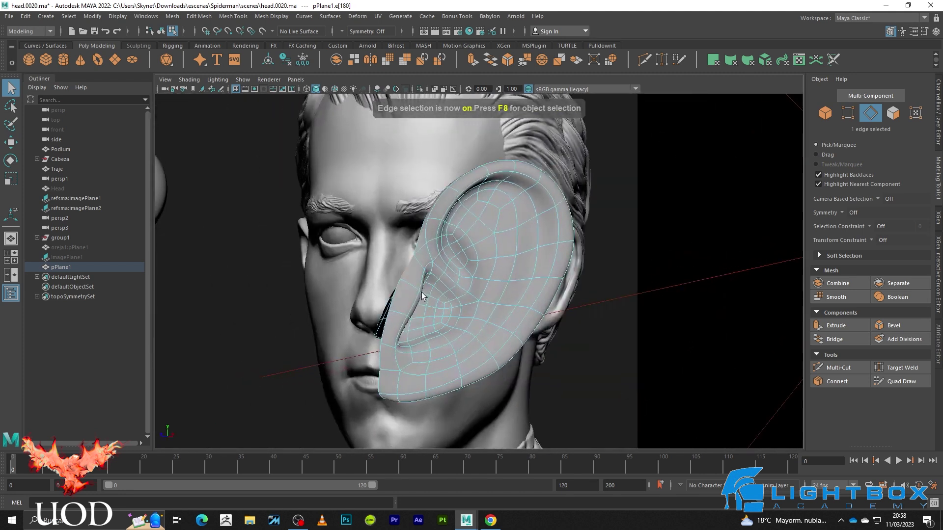
left_click(407, 287, "shift")
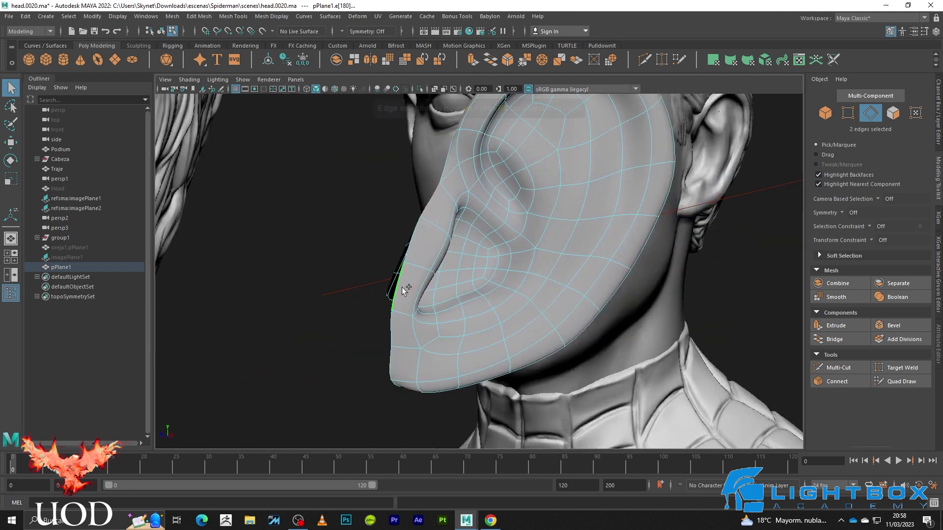
left_click(407, 248, "shift")
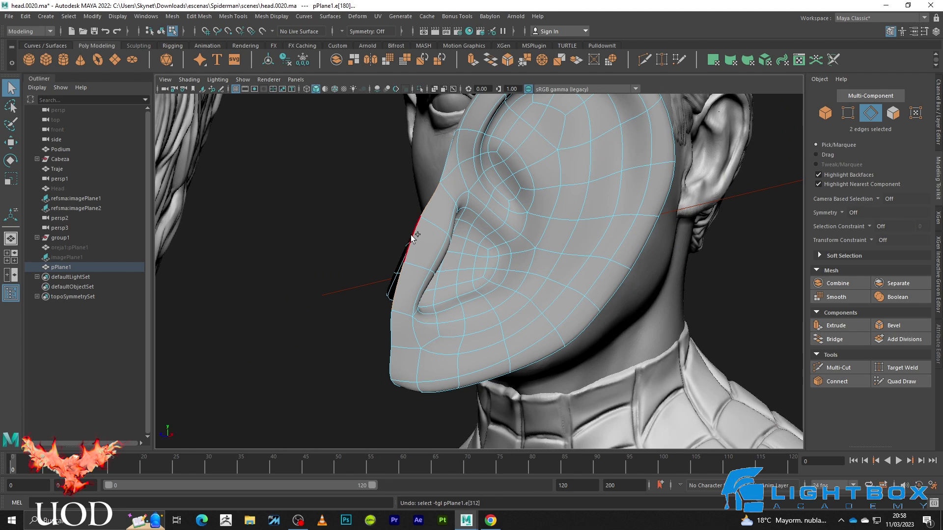
key("ctrl+e")
key("w")
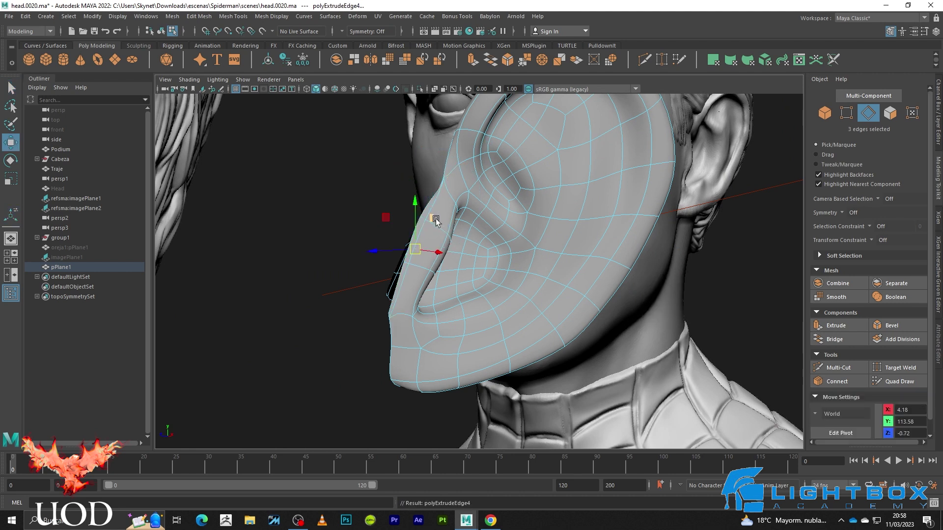
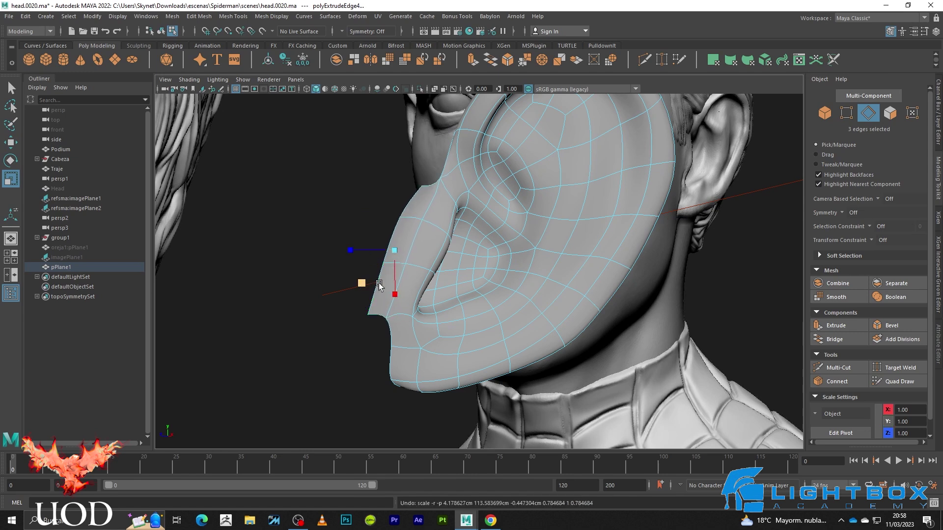
- Set the scale orientation to World and select the ear mesh pPlane1 from the front
left_click_drag(379, 285, 413, 270, "alt")
left_click(412, 245)
left_click(373, 246)
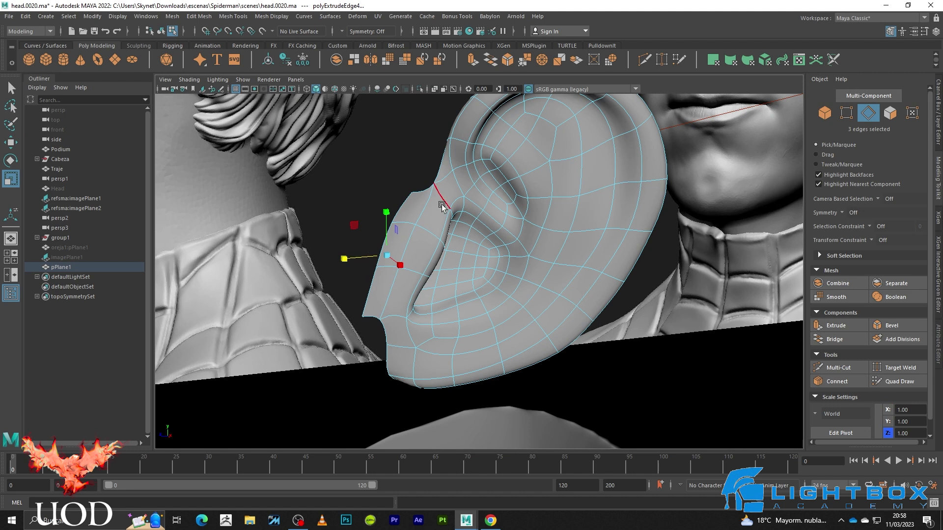
left_click_drag(344, 198, 489, 241, "alt")
key("e")
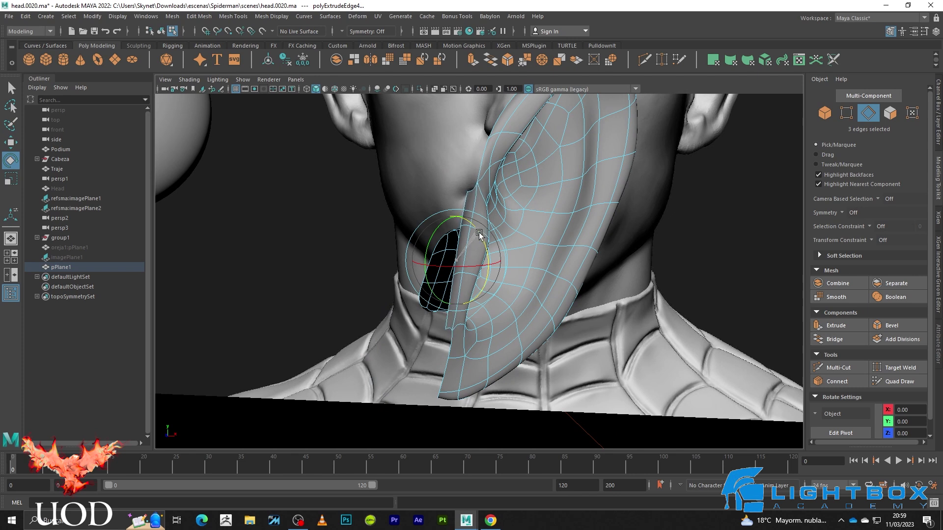
key("q")
key("F8")
left_click(665, 198)
mouse_move(665, 198)
left_mouse_down("alt")
mouse_move(583, 239)
mouse_move(503, 250)
left_mouse_up("alt")
left_click(491, 235)
- Extrude the nose-side border edge loop and pull it back to thicken the ear
key("F10")
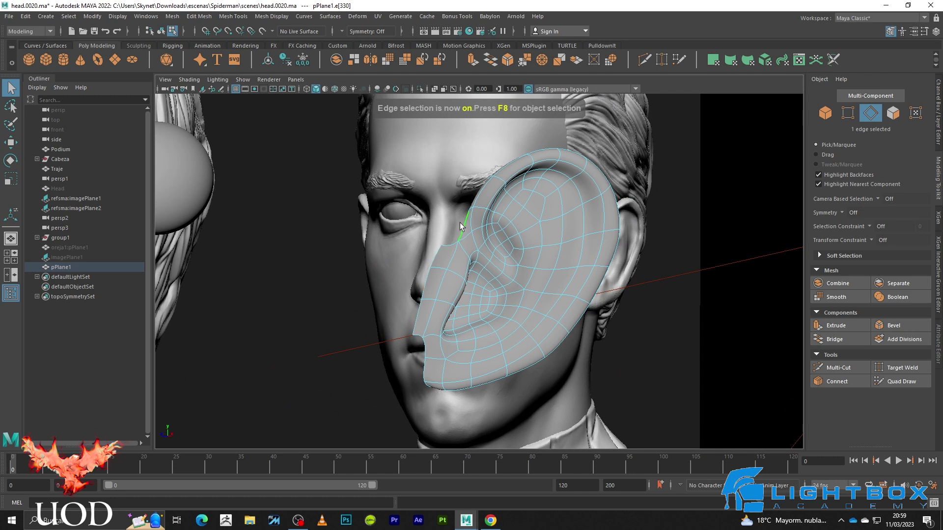
double_click(426, 351)
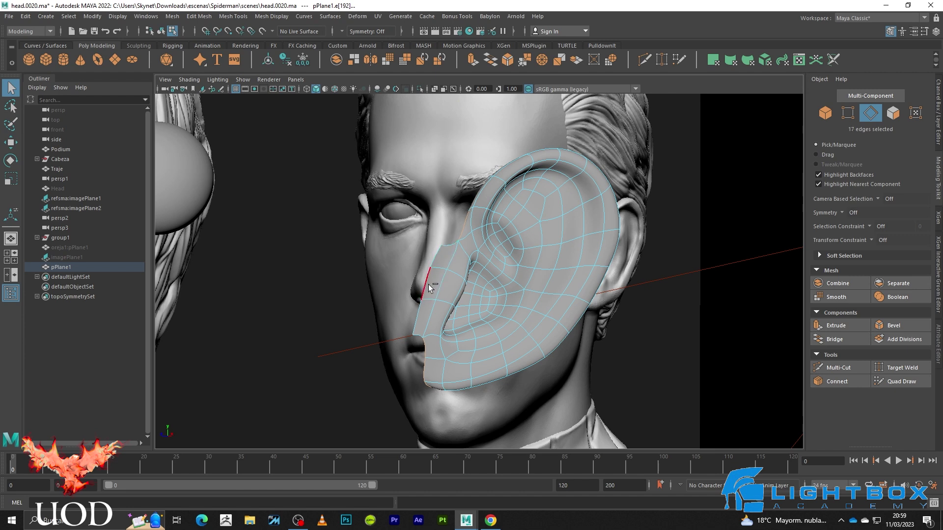
right_click_drag(472, 284, 485, 293, "shift")
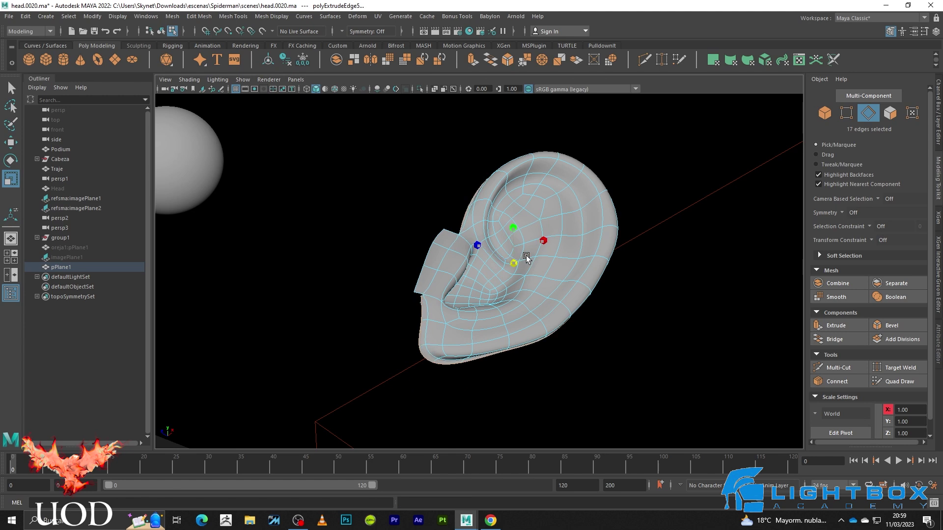
left_click_drag(526, 257, 665, 354)
left_click(665, 354)
key("F9")
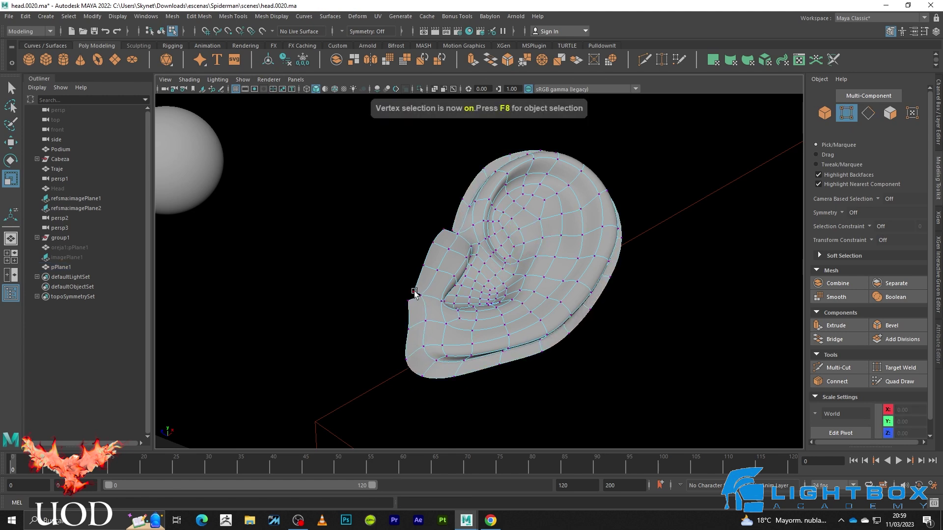
- Select the ear's front-edge and top-front corner vertices and move them into place
left_click_drag(414, 293, 401, 306)
key("q")
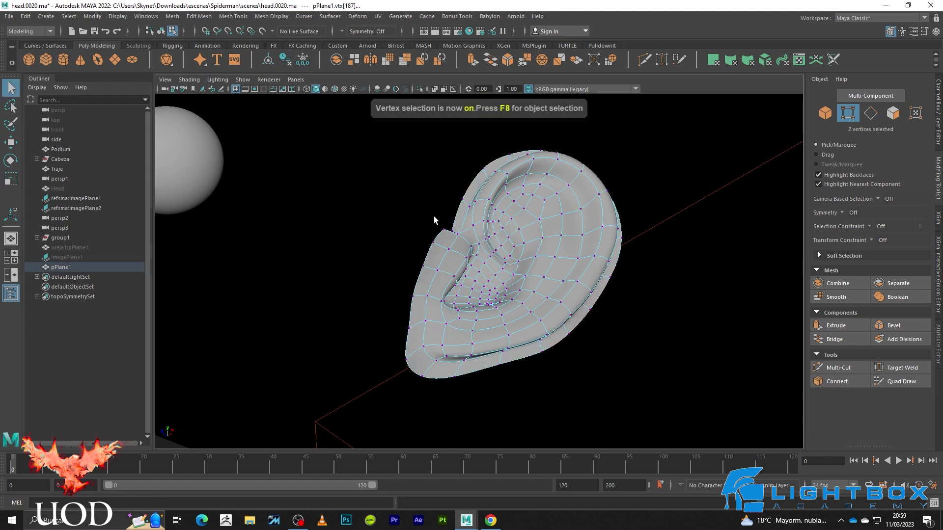
mouse_move(455, 222)
left_mouse_down()
mouse_move(429, 234)
mouse_move(488, 242)
mouse_move(498, 267)
mouse_move(491, 220)
left_mouse_up()
key("1")
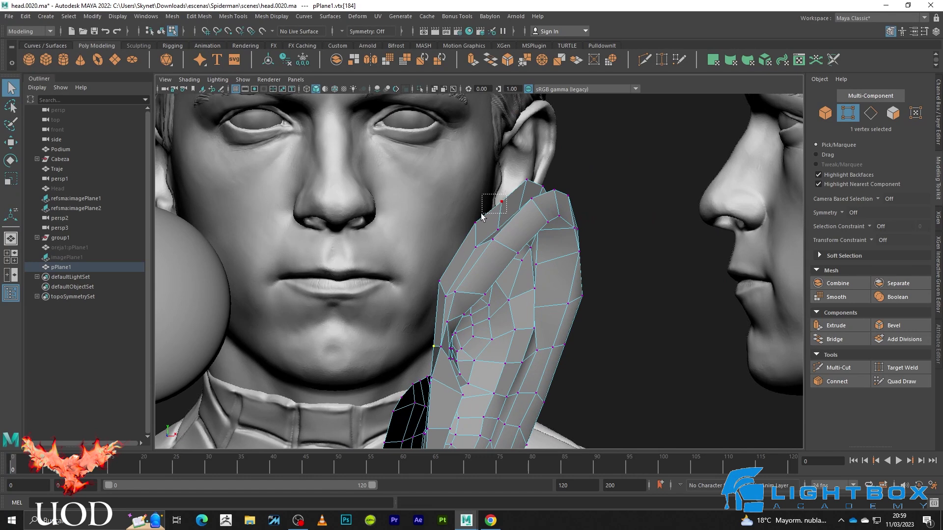
left_click(475, 221, "shift")
key("w")
key("3")
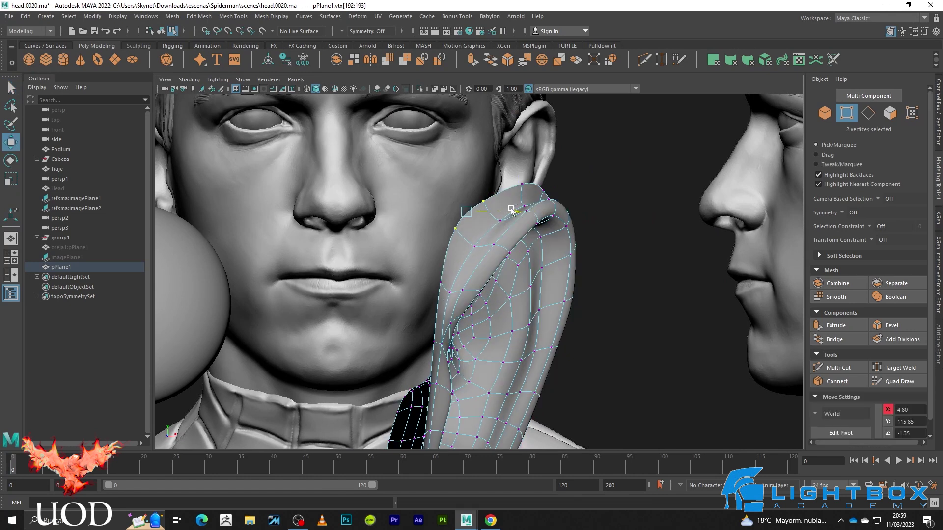
- Adjust the ear's top vertex, checking its fit in wireframe and shaded views
left_click(532, 184)
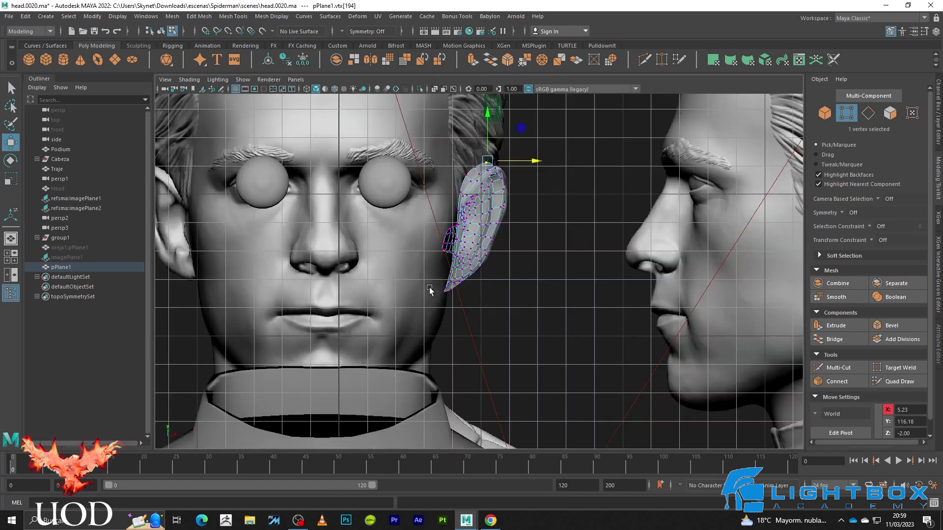
scroll(485, 281, "up", 2)
scroll(485, 281, "up", 3)
scroll(485, 281, "up", 3)
key("4")
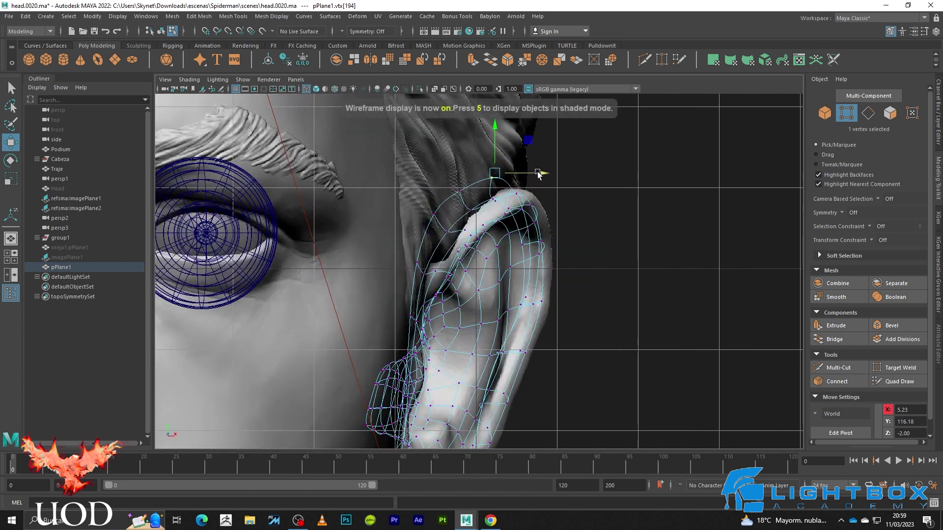
left_click(523, 172)
key("5")
mouse_move(488, 222)
left_mouse_down("alt")
mouse_move(523, 293)
mouse_move(509, 290)
mouse_move(543, 301)
mouse_move(602, 286)
mouse_move(619, 308)
mouse_move(490, 168)
left_mouse_up("alt")
- Select an ear edge, expand it to its full edge loop, then pick a single edge
key("F10")
left_click(475, 149)
right_click(476, 150, "ctrl")
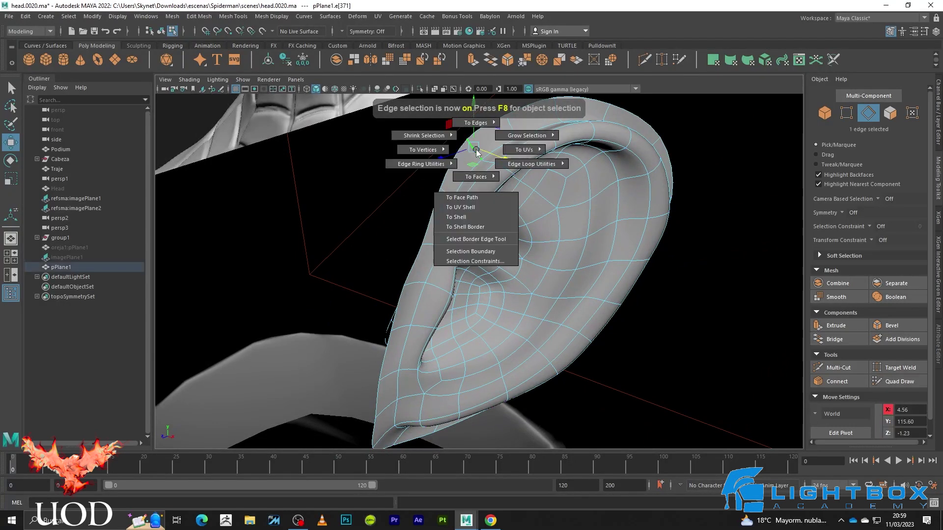
left_click(452, 201)
left_click_drag(452, 200, 532, 254, "alt")
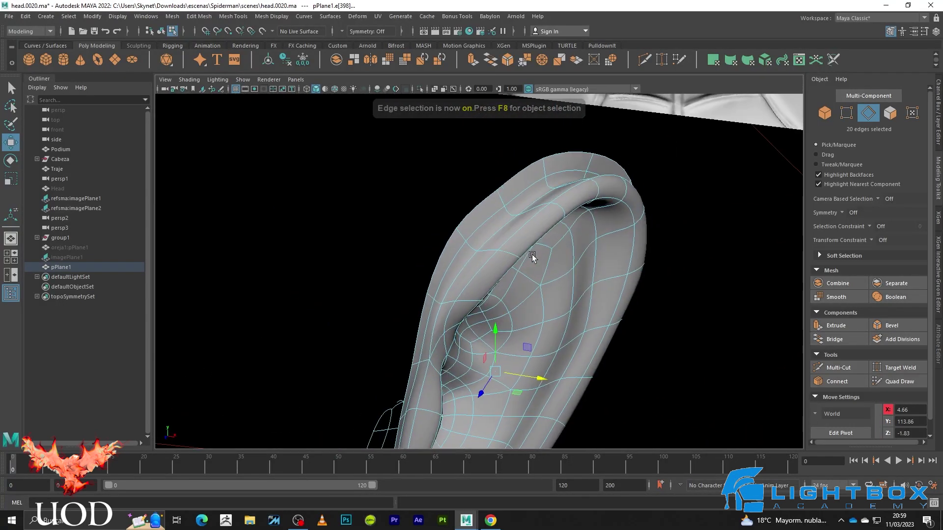
key("F10")
left_click(493, 219)
left_click_drag(493, 219, 495, 229, "alt")
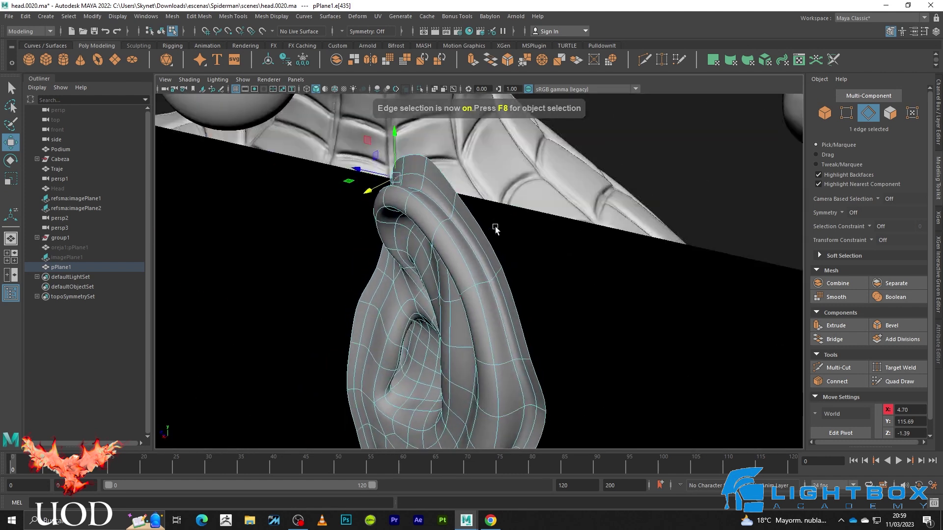
- Select five rim edges and pull them down to follow the head
key("q")
left_click(476, 245)
left_click(499, 294, "shift")
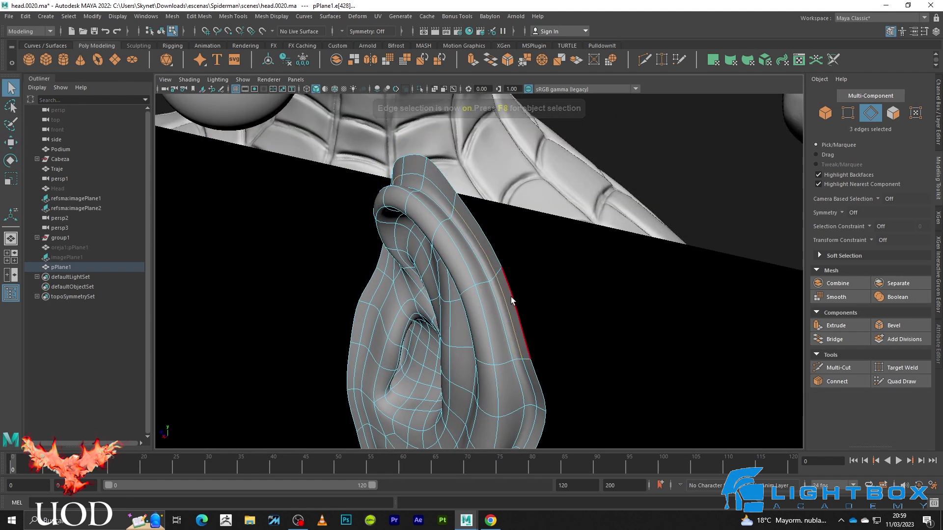
left_click_drag(510, 299, 431, 209, "alt")
left_click(410, 179, "shift")
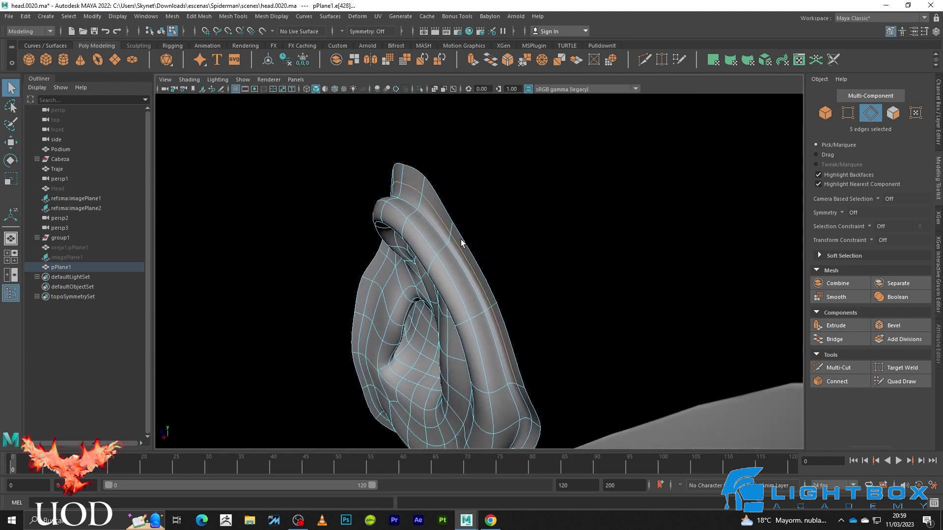
key("w")
mouse_move(432, 284)
left_mouse_down("alt")
mouse_move(515, 281)
mouse_move(584, 253)
left_mouse_up("alt")
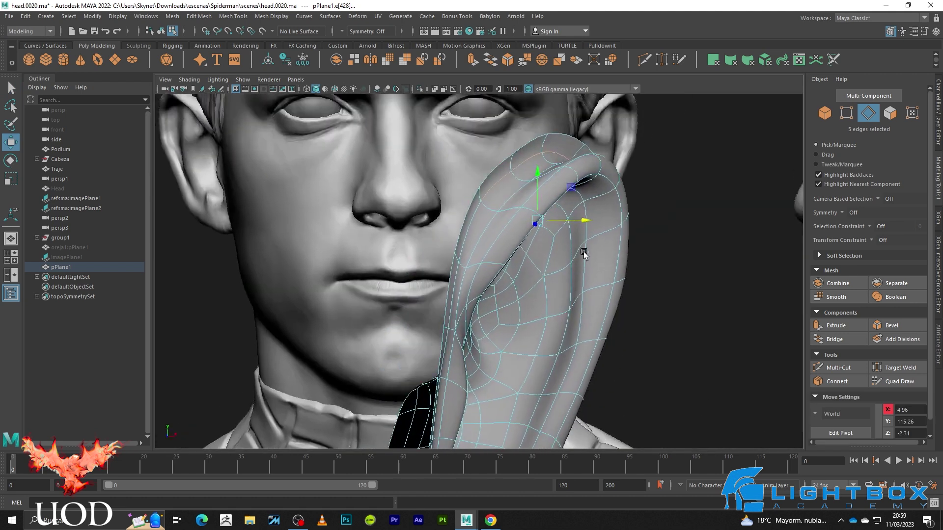
mouse_move(534, 177)
left_mouse_down()
mouse_move(530, 207)
mouse_move(575, 262)
mouse_move(562, 256)
left_mouse_up()
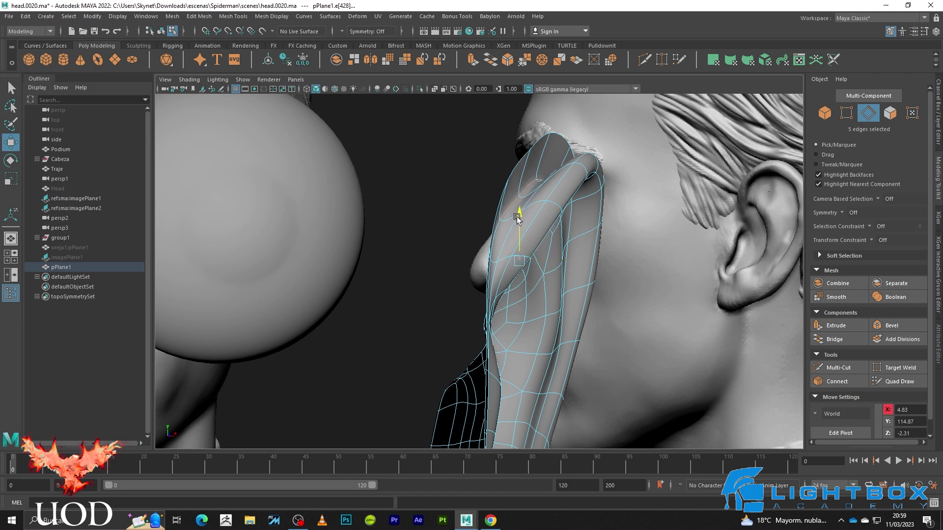
left_click_drag(516, 225, 516, 227)
mouse_move(516, 226)
left_mouse_down("alt")
mouse_move(453, 221)
mouse_move(469, 209)
mouse_move(448, 206)
left_mouse_up("alt")
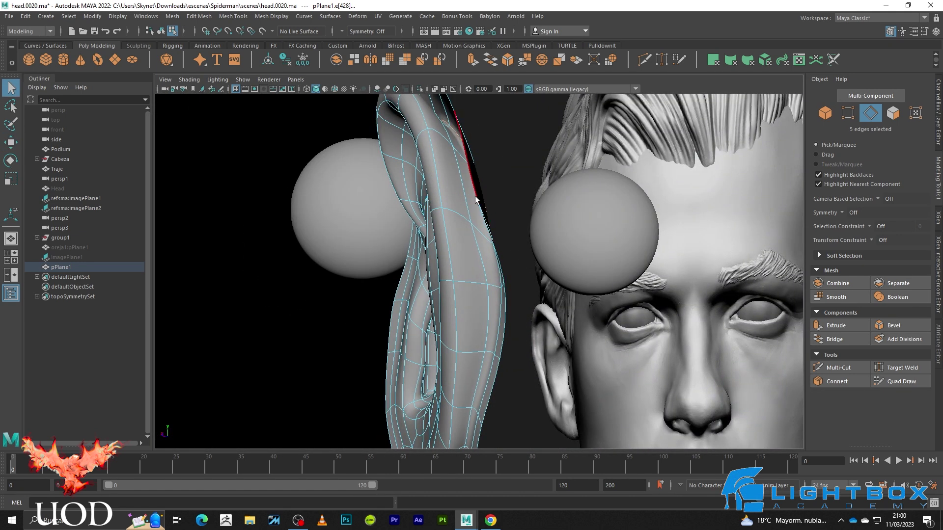
- Pull an outer rim edge outward along X and push four lower rim edges toward the face
key("w")
left_click(433, 177)
mouse_move(434, 149)
left_mouse_down("alt")
mouse_move(471, 207)
mouse_move(505, 200)
left_mouse_up("alt")
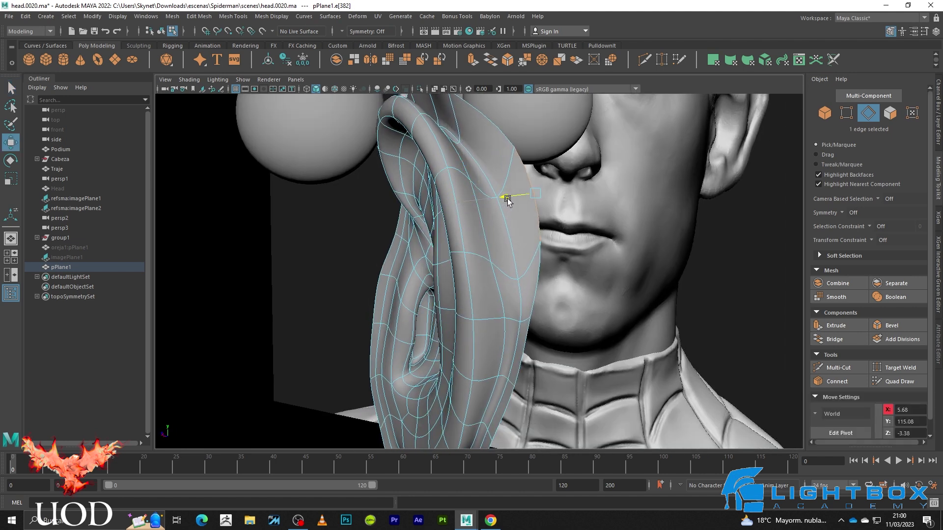
left_click(516, 351)
key("q")
middle_click_drag(522, 385, 496, 275, "alt")
double_click(468, 312, "shift")
left_click_drag(467, 313, 494, 320, "alt")
key("w")
mouse_move(443, 302)
left_mouse_down()
mouse_move(518, 316)
mouse_move(512, 267)
left_mouse_up()
- Raise the three ear ridge edges and nudge them along X, checking with and without smoothing
left_click(522, 281)
key("q")
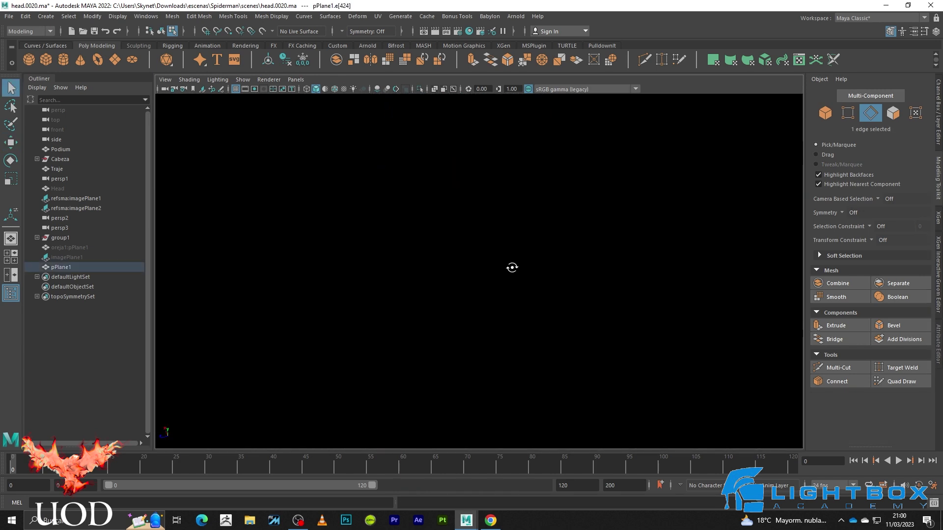
mouse_move(481, 301)
left_mouse_down("alt")
mouse_move(524, 289)
mouse_move(481, 275)
left_mouse_up("alt")
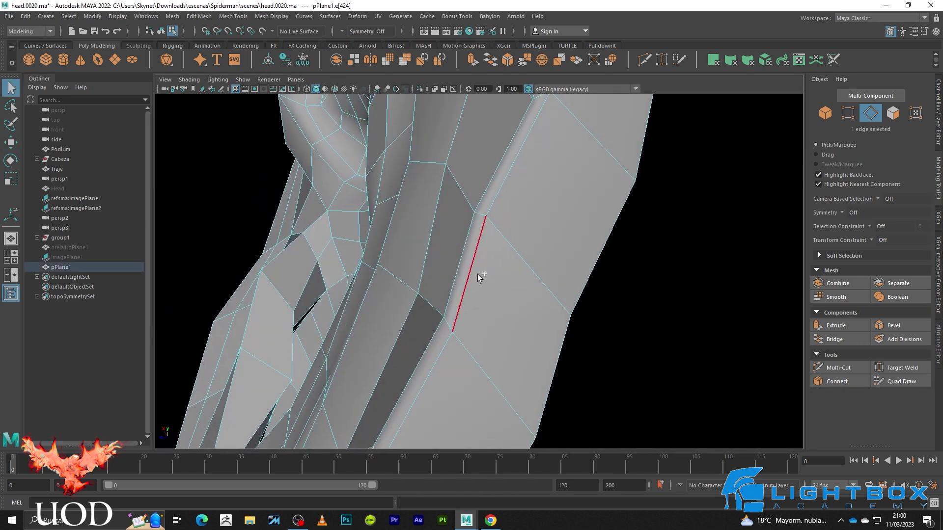
double_click(482, 275)
right_click_drag(481, 275, 496, 326, "alt")
key("w")
left_click_drag(495, 326, 476, 305, "alt")
left_click_drag(448, 269, 446, 226)
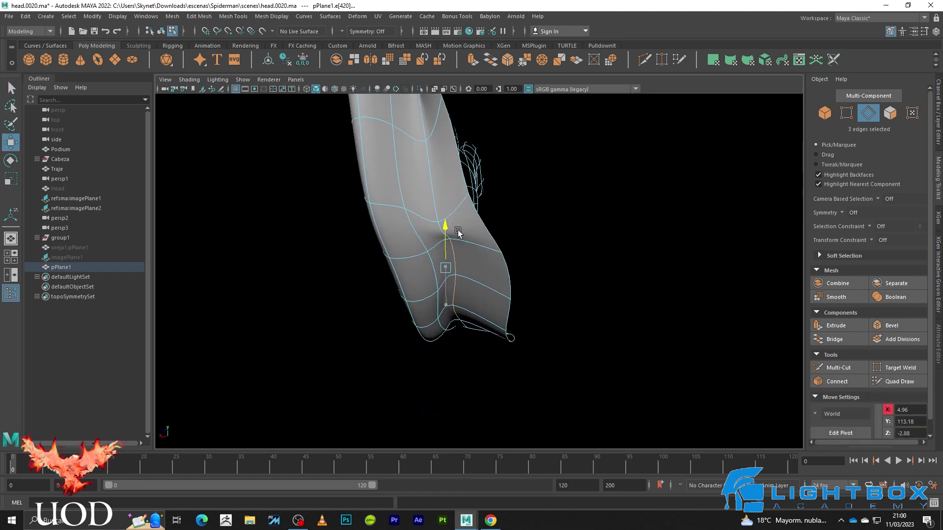
key("1")
left_click_drag(491, 274, 449, 268, "alt")
key("3")
left_click_drag(415, 236, 428, 241)
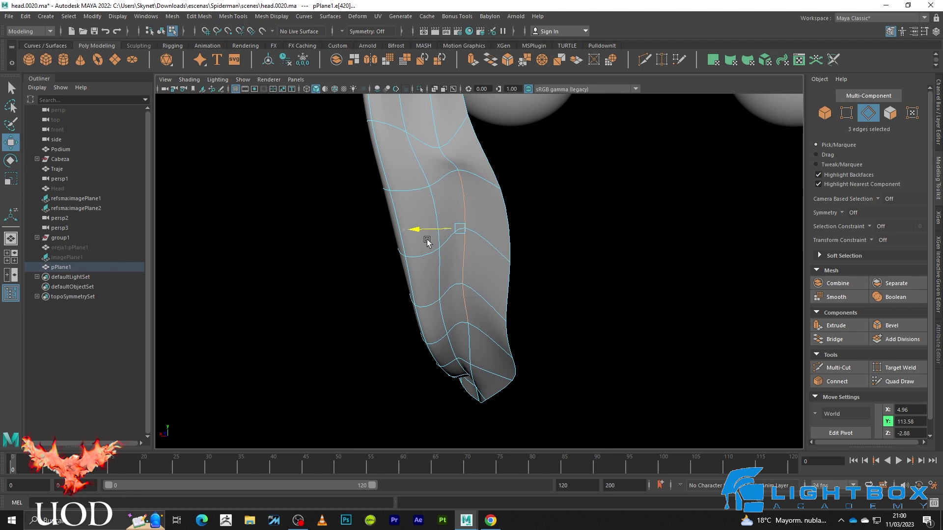
- Frame the ear mesh in vertex mode and raise one of its vertices
left_click(569, 280)
key("1")
key("F9")
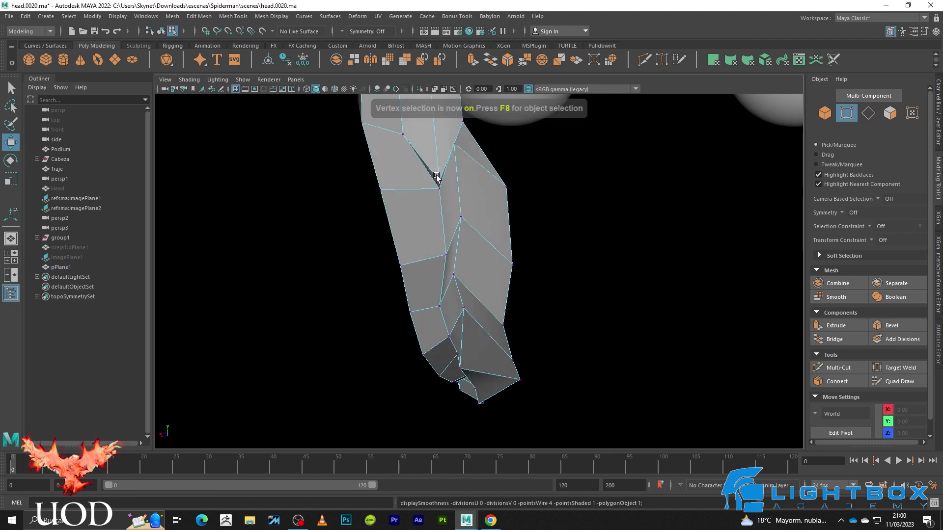
key("f")
left_click(532, 166)
left_click_drag(532, 196, 484, 273, "alt")
key("3")
- Slide two neighbouring ear vertices left along X
left_click_drag(480, 238, 485, 194)
scroll(530, 269, "up", 3)
key("1")
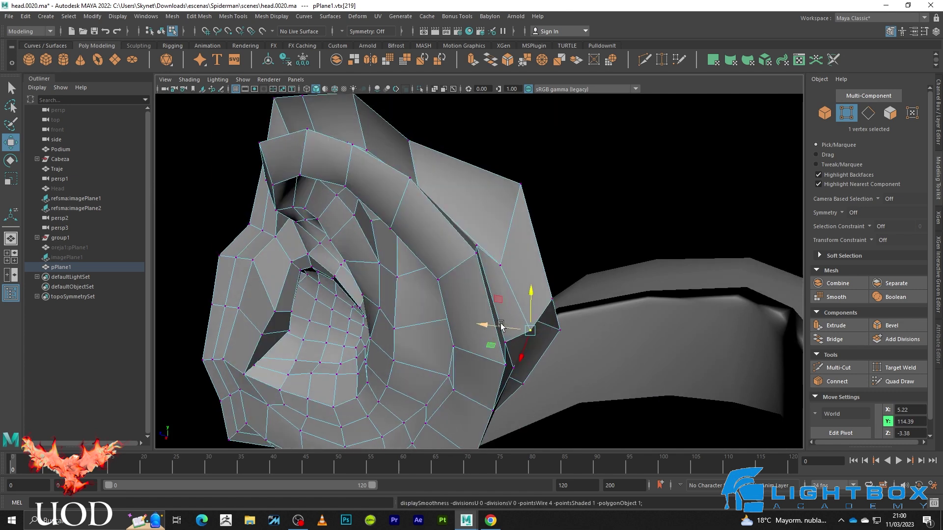
key("3")
left_click_drag(501, 326, 462, 297)
left_click(524, 336)
key("1")
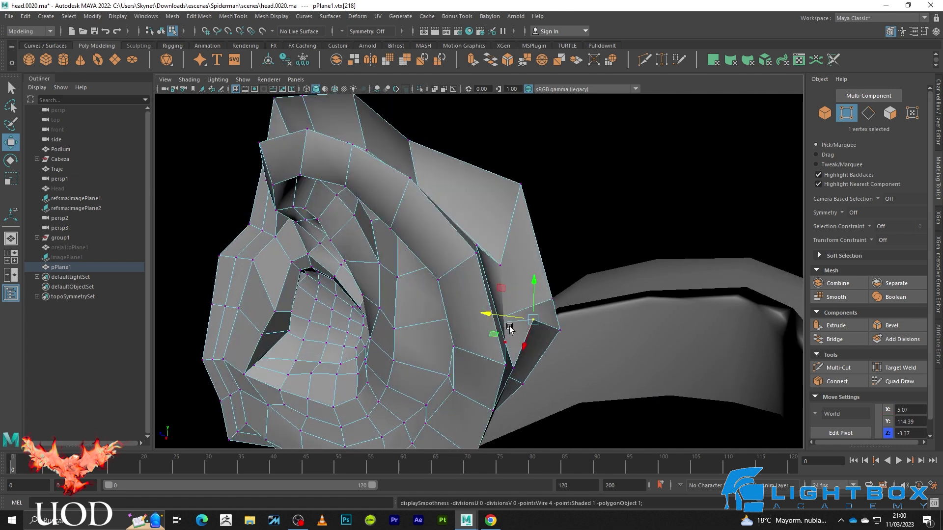
key("3")
left_click_drag(516, 314, 490, 307)
- Orbit around the ear to check its shape from frontal and edge-on views
left_click_drag(557, 346, 506, 320, "alt")
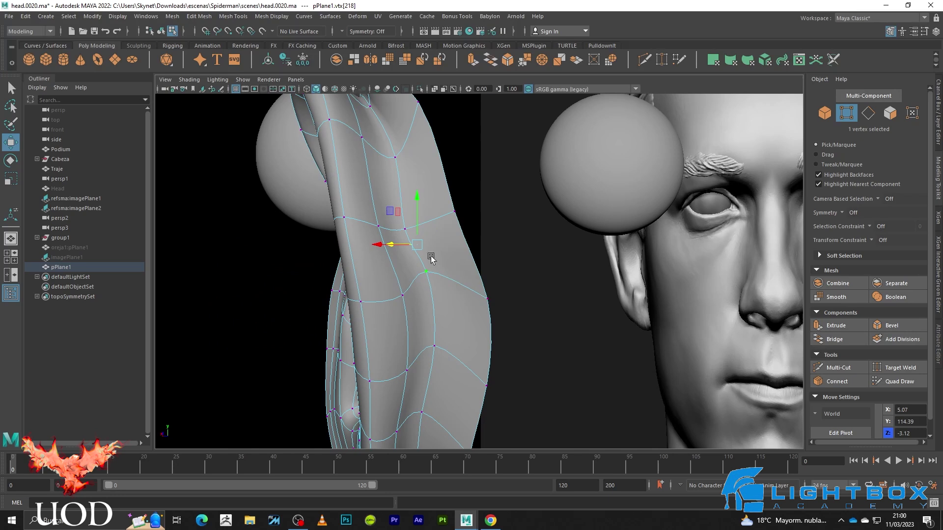
key("1")
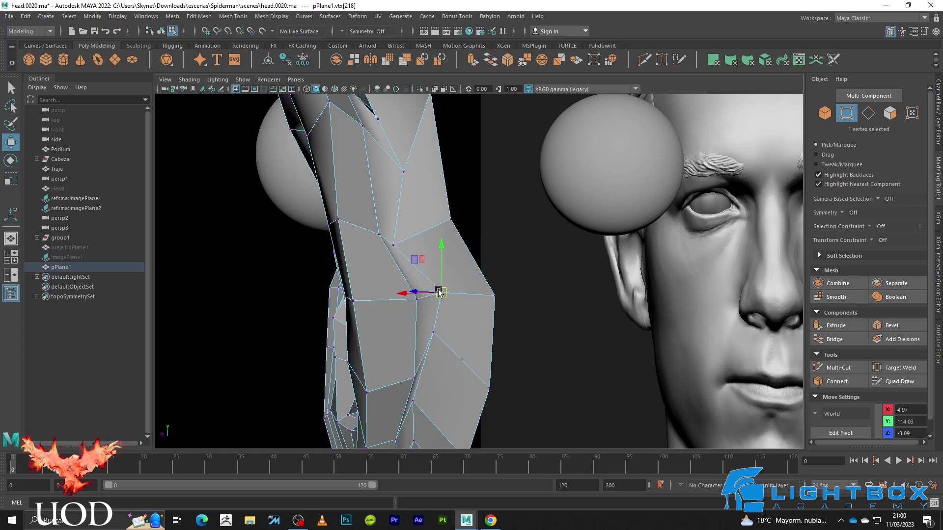
left_click(393, 245)
key("3")
left_click_drag(415, 242, 465, 317, "alt")
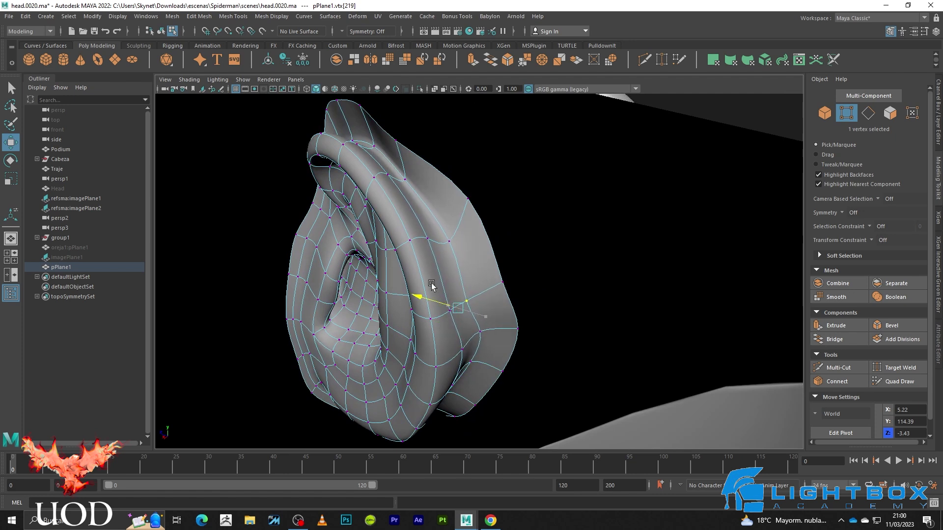
key("1")
key("3")
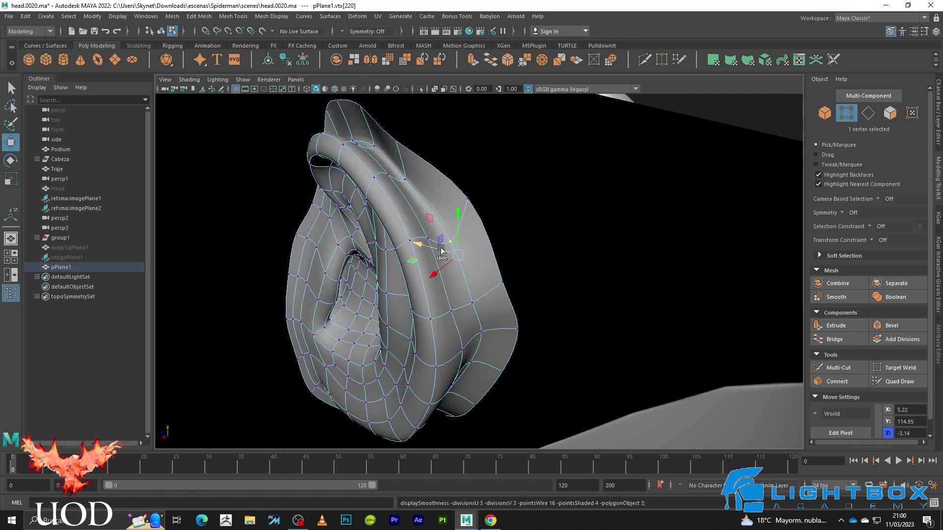
left_click_drag(494, 304, 445, 258, "alt")
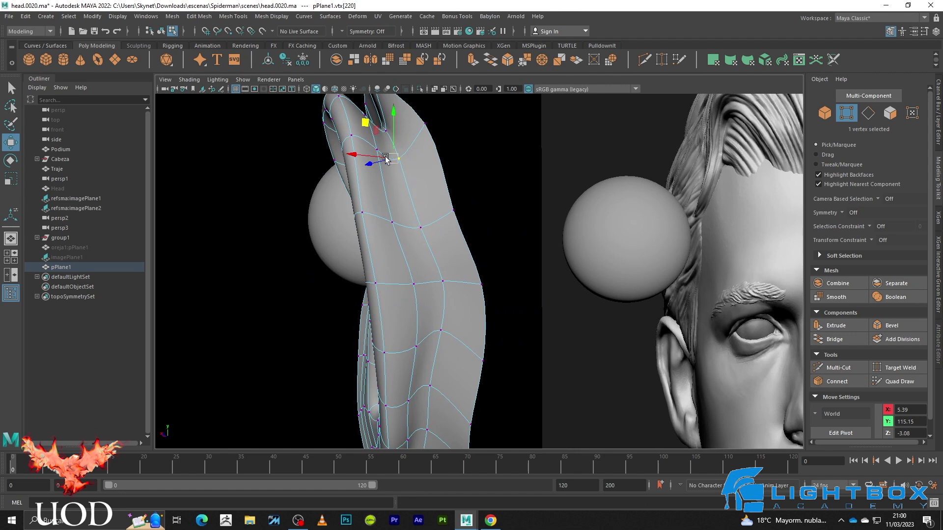
mouse_move(379, 111)
left_mouse_down("alt")
mouse_move(378, 176)
mouse_move(406, 147)
left_mouse_up("alt")
- Pull the ear-tip vertex up and outward and shift the next rim vertex right
left_click(459, 210)
left_click_drag(444, 201, 459, 201)
left_click_drag(487, 267, 462, 301)
mouse_move(487, 288)
left_mouse_down()
mouse_move(524, 281)
mouse_move(491, 204)
mouse_move(495, 238)
left_mouse_up()
key("1")
left_click(491, 204)
key("3")
- Slide the next rim vertex left, comparing cage and smoothed shape
left_click(509, 290)
key("1")
mouse_move(464, 285)
left_mouse_down("alt")
mouse_move(526, 275)
mouse_move(506, 307)
left_mouse_up("alt")
key("3")
mouse_move(526, 271)
middle_mouse_down()
mouse_move(493, 269)
mouse_move(529, 249)
middle_mouse_up()
key("1")
key("3")
key("1")
- From underneath, push a lower-rim vertex down and outward and another up and right
mouse_move(499, 263)
left_mouse_down("alt")
mouse_move(493, 255)
mouse_move(543, 275)
mouse_move(418, 300)
left_mouse_up("alt")
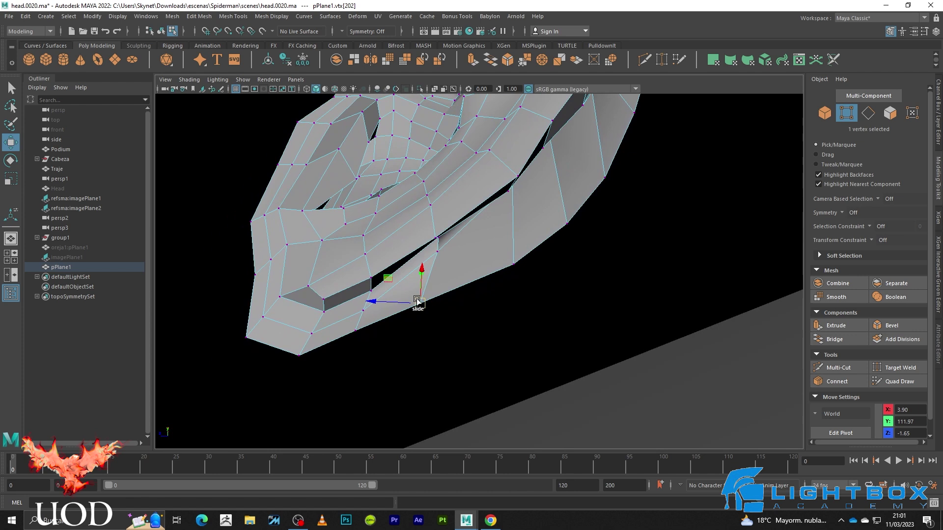
left_click_drag(329, 356, 329, 353)
key("3")
middle_click_drag(355, 336, 383, 345)
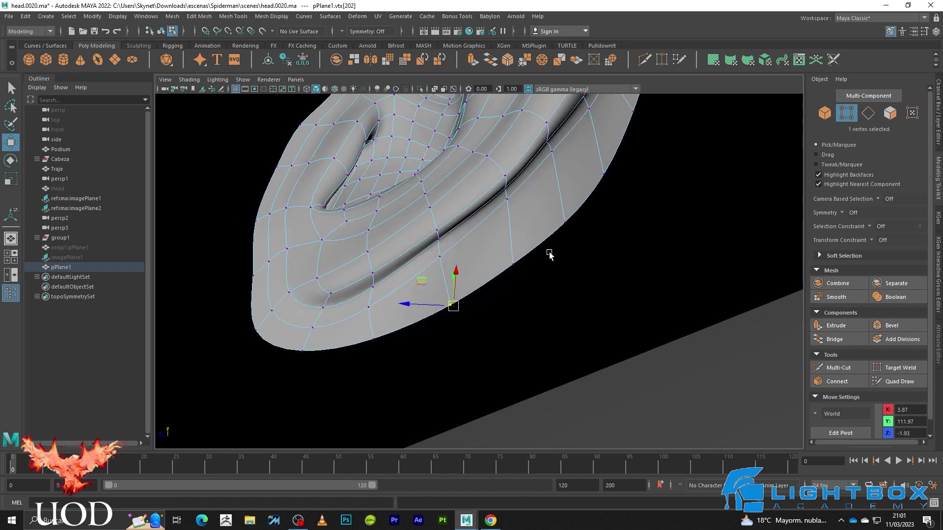
left_click_drag(516, 265, 534, 261)
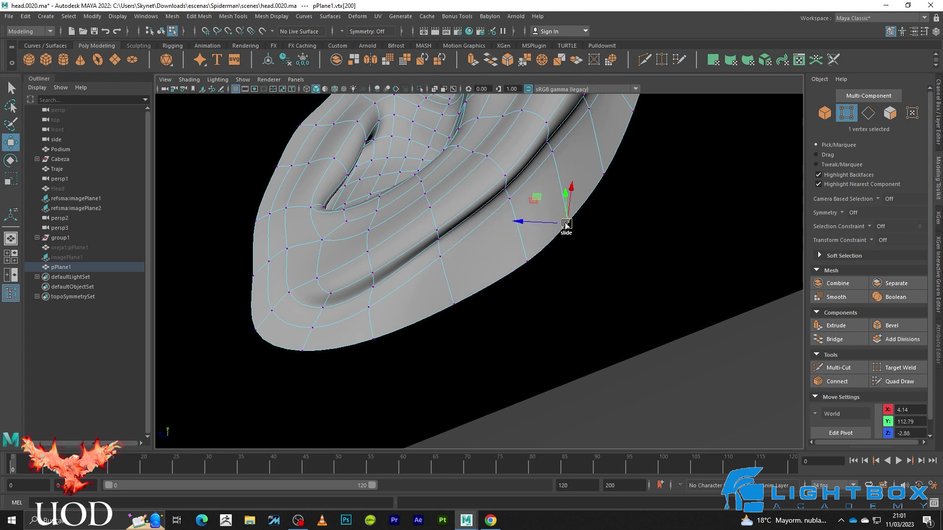
- Orbit around the ear mesh, checking the rim in cage and smoothed views
key("1")
left_click(627, 170)
mouse_move(591, 161)
left_mouse_down("alt")
mouse_move(526, 297)
mouse_move(471, 329)
left_mouse_up("alt")
key("3")
left_click_drag(522, 255, 581, 293, "alt")
key("1")
- Slide a lower-fold vertex of the lobe to the left
key("F9")
left_click(499, 211)
scroll(506, 302, "up", 3)
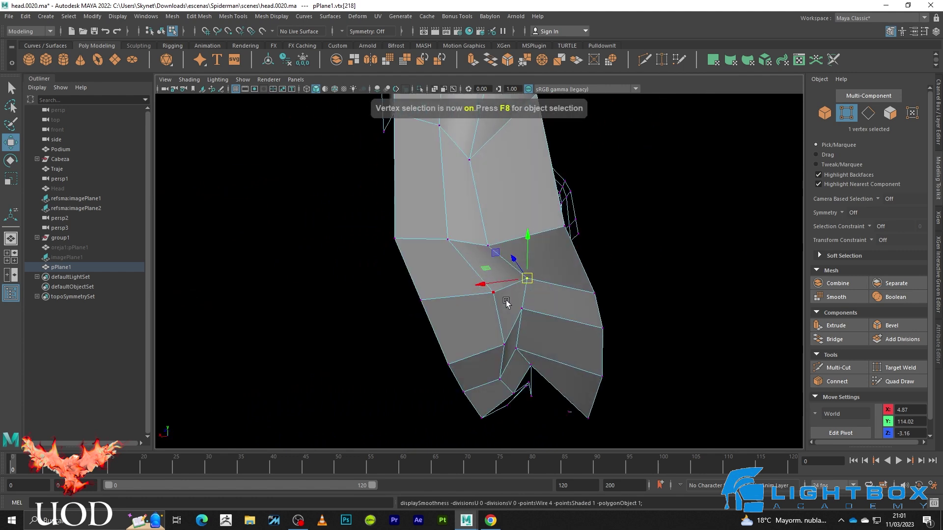
key("3")
left_click(493, 292)
key("1")
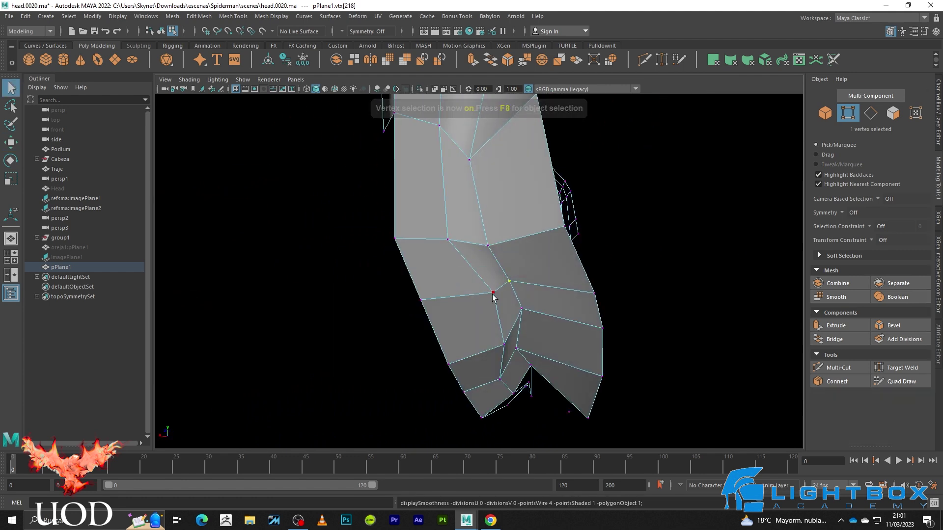
key("3")
left_click_drag(469, 294, 450, 300)
left_click(489, 336)
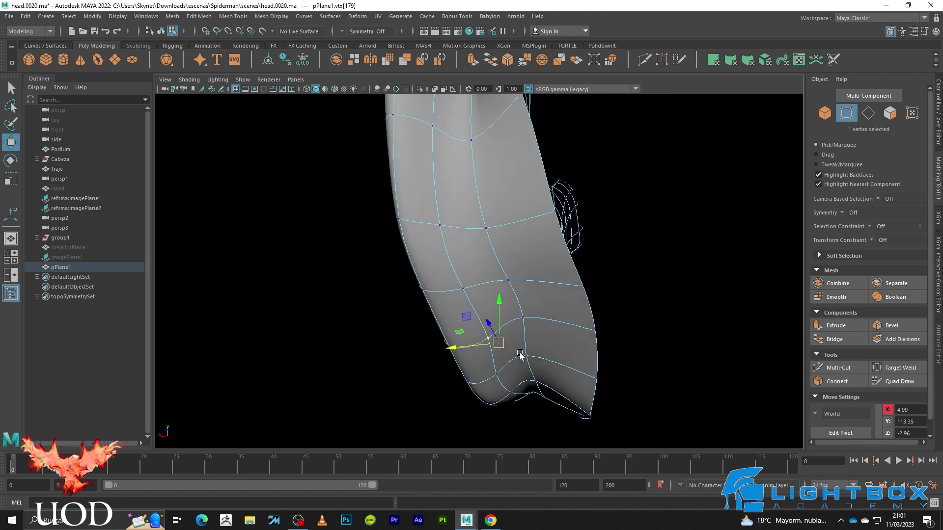
left_click_drag(489, 336, 484, 336, "alt")
- Nudge an edge on the ear's inner border toward the head
key("F10")
left_click(457, 250)
left_click_drag(485, 271, 464, 298, "alt")
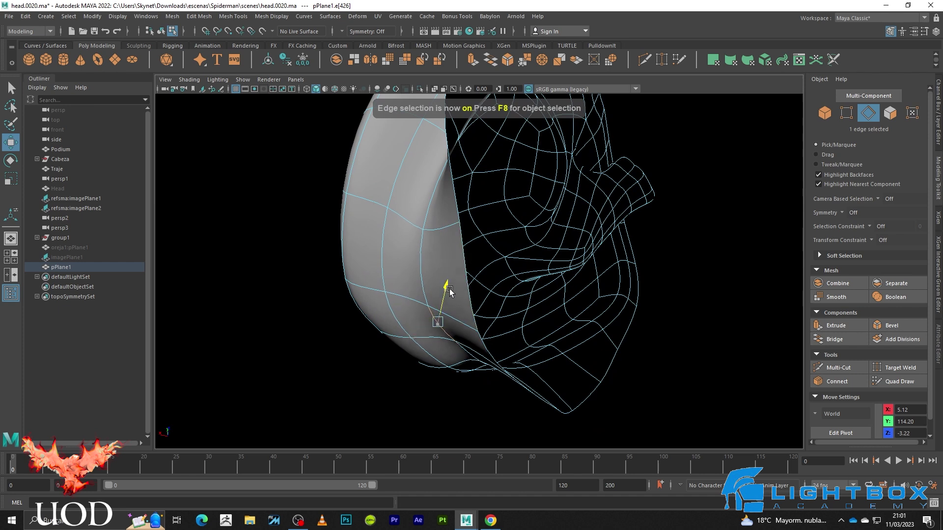
left_click(451, 287)
key("1")
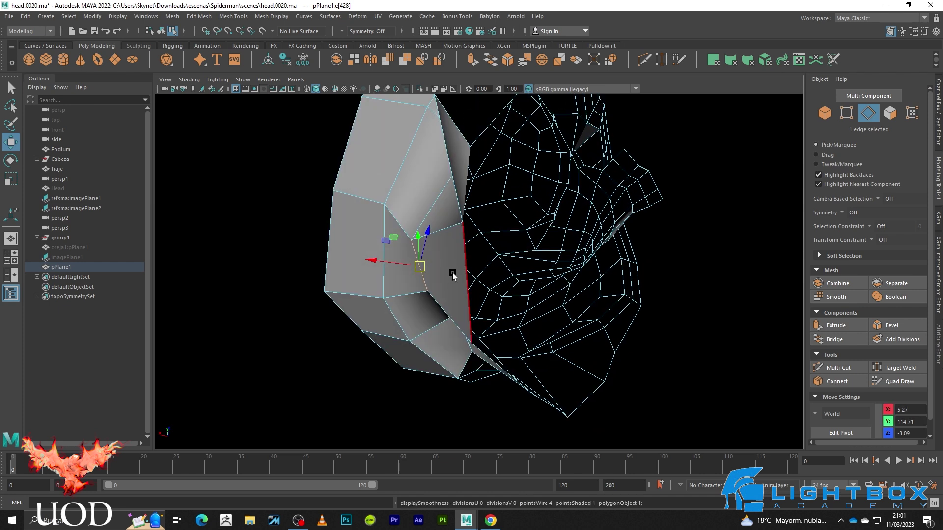
key("3")
mouse_move(452, 275)
left_mouse_down("alt")
mouse_move(511, 294)
mouse_move(487, 267)
left_mouse_up("alt")
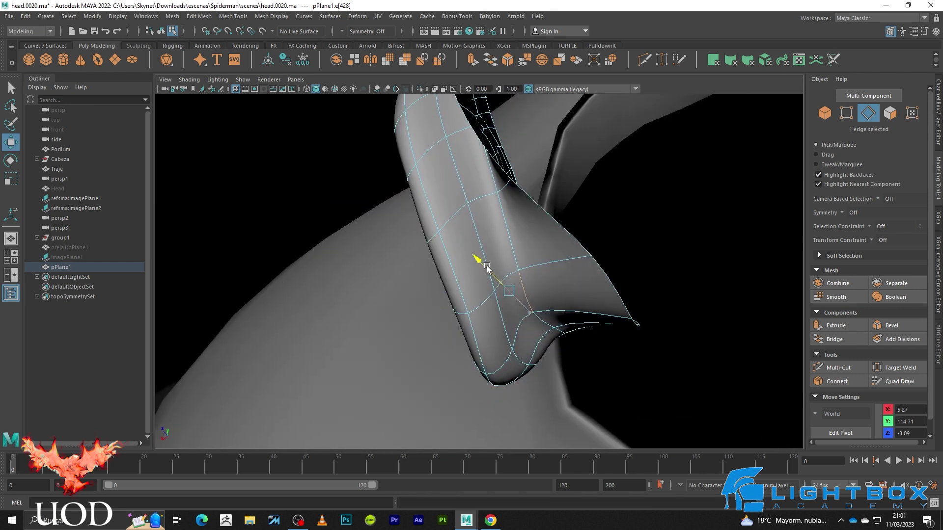
mouse_move(484, 310)
left_mouse_down()
mouse_move(585, 312)
mouse_move(562, 280)
mouse_move(531, 315)
mouse_move(479, 274)
mouse_move(455, 276)
mouse_move(489, 283)
left_mouse_up()
- Select inner-border edges where the ear meets the head and inspect them closely
left_click(455, 276)
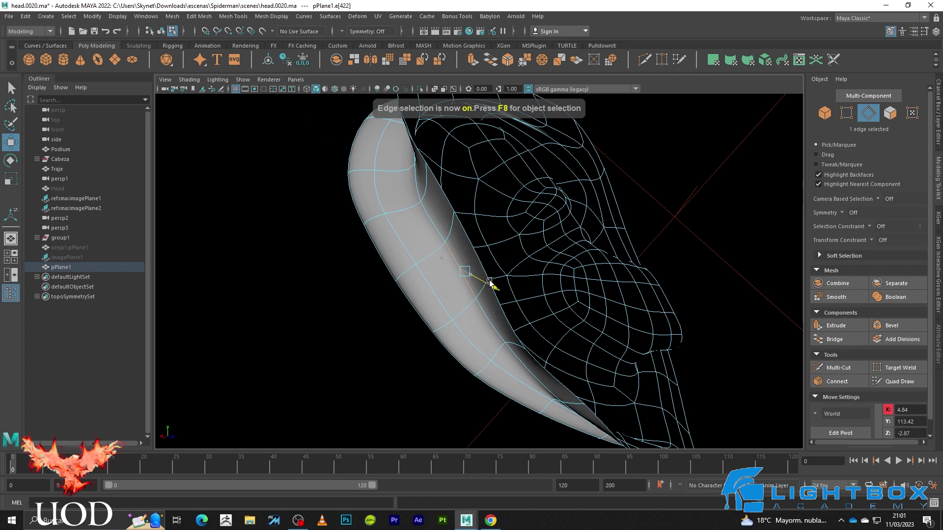
left_click(413, 190)
left_click_drag(452, 204, 480, 216, "alt")
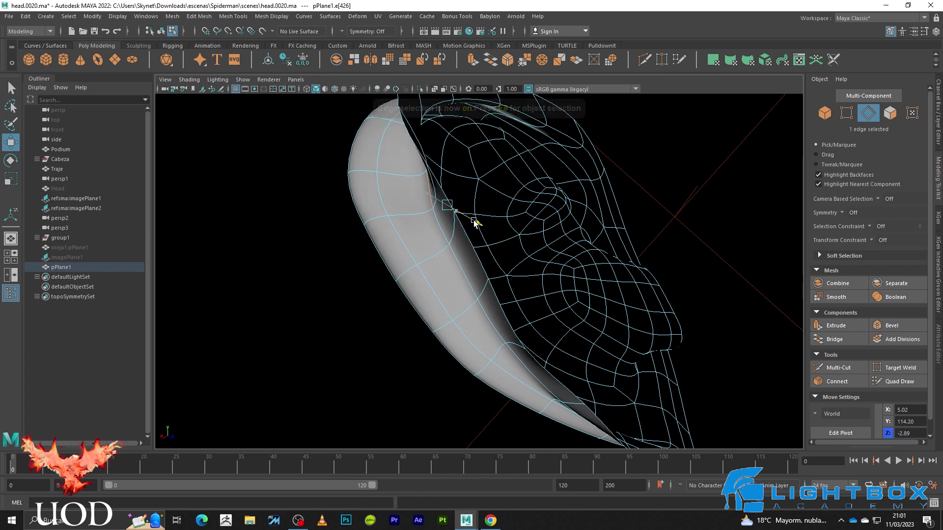
scroll(493, 271, "up", 3)
left_click_drag(493, 270, 493, 239, "alt")
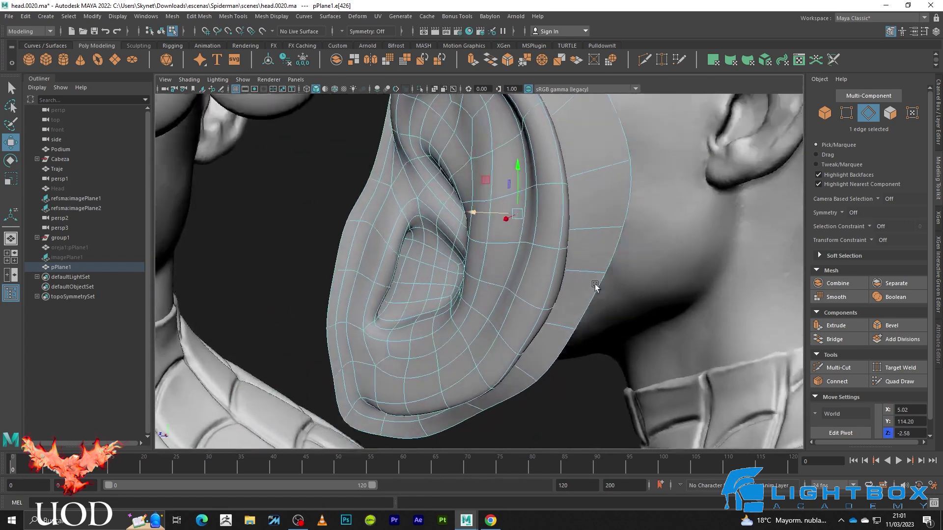
- Return to object mode and reselect pPlane1 from a side view
key("F8")
key("q")
left_click(604, 288)
mouse_move(604, 289)
left_mouse_down("alt")
mouse_move(492, 284)
mouse_move(502, 299)
left_mouse_up("alt")
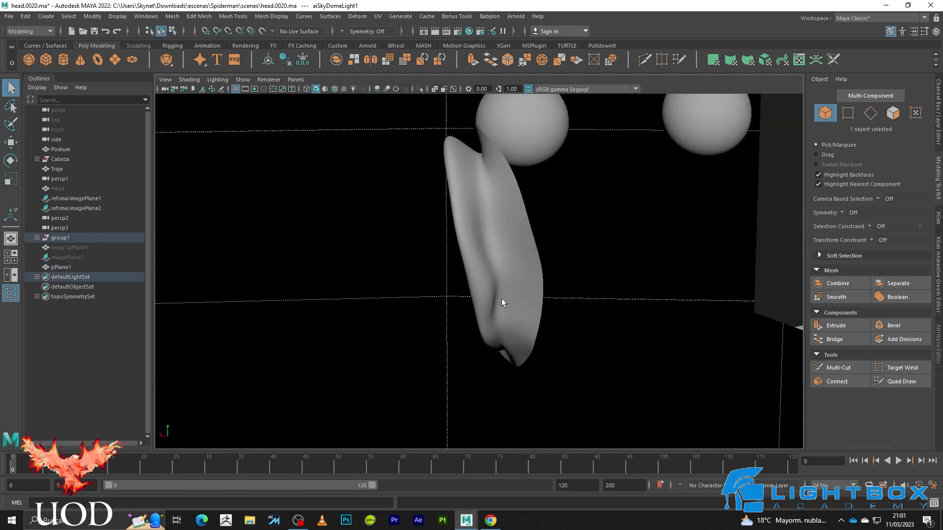
left_click(502, 299)
- Nudge a border edge of pPlane1 slightly inward with the Move tool
key("1")
key("F10")
left_click(487, 240)
key("w")
key("3")
left_click_drag(469, 238, 467, 235)
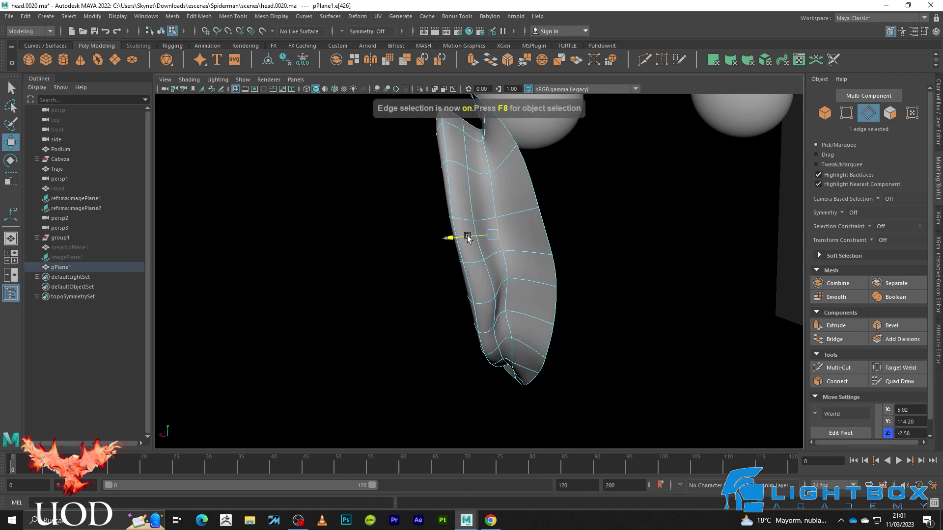
right_click_drag(467, 235, 501, 256, "alt")
- Pull a vertex near the lobe into shape
key("F9")
left_click(479, 232)
key("1")
key("3")
left_click_drag(466, 239, 482, 234)
key("q")
key("w")
- Select vertices up the ear's outer edge, comparing cage and smoothed shape
left_click(469, 202)
key("1")
key("3")
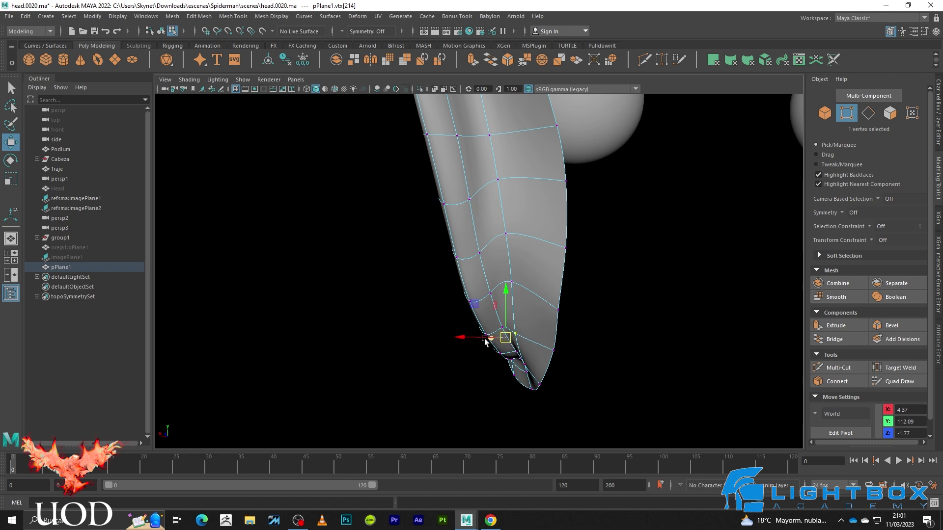
key("1")
key("3")
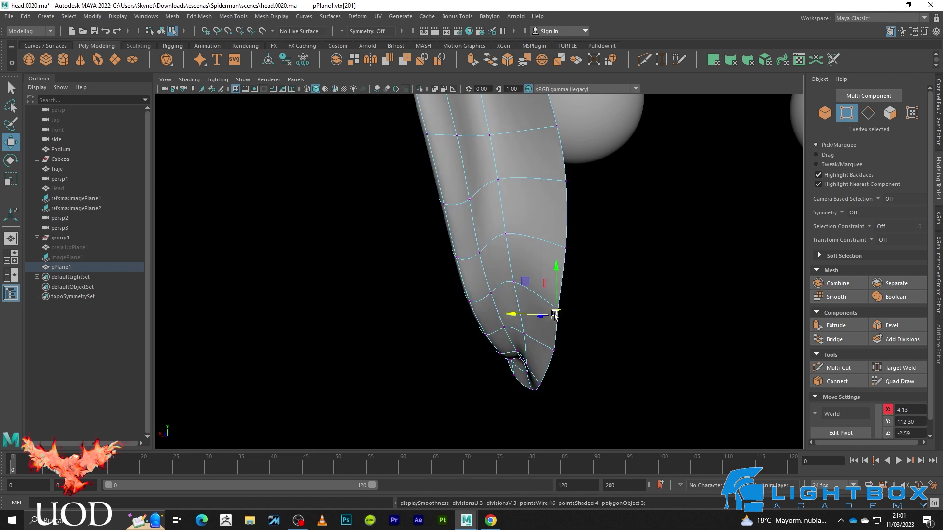
left_click(565, 297)
key("1")
left_click(568, 246)
key("3")
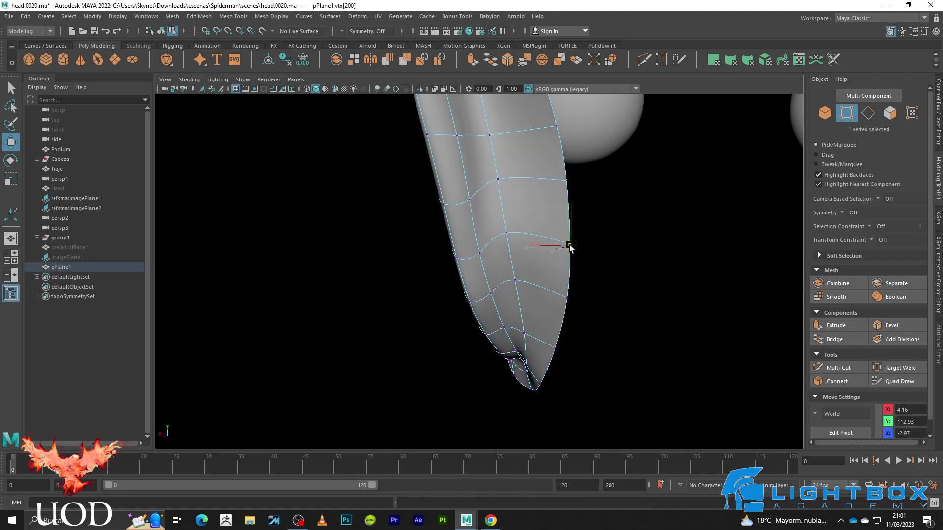
left_click(603, 287)
- Move the lower-ear edges into a rounder curve and compare with the head profile
left_click_drag(603, 286, 523, 304, "alt")
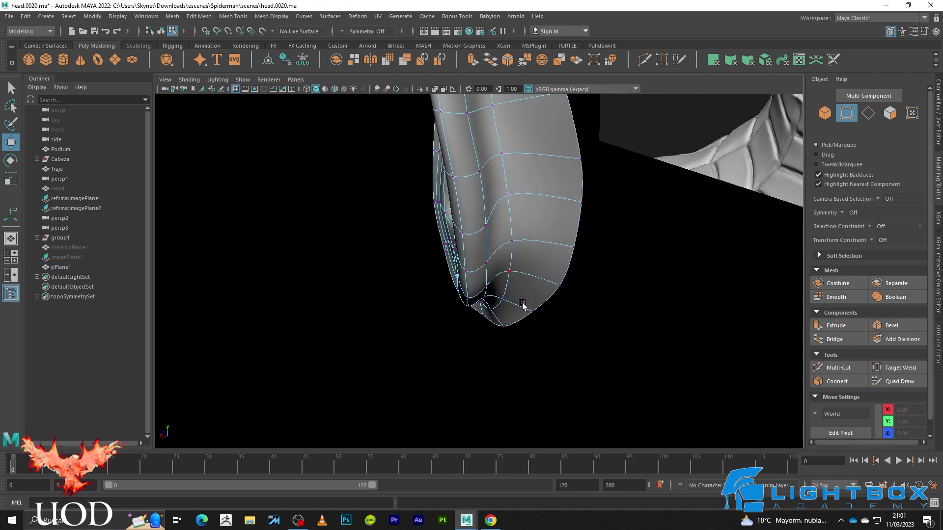
right_click_drag(503, 294, 505, 269)
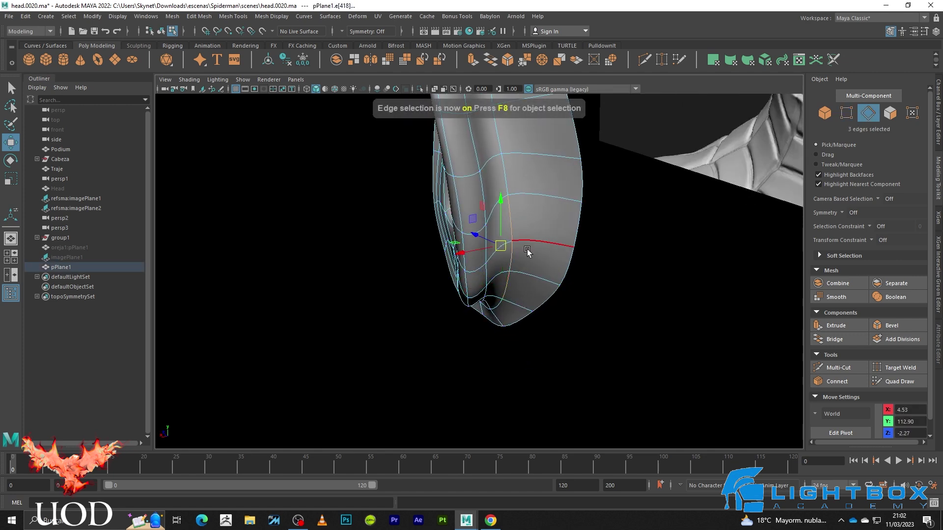
mouse_move(523, 247)
left_mouse_down()
mouse_move(504, 265)
mouse_move(607, 201)
mouse_move(534, 245)
left_mouse_up()
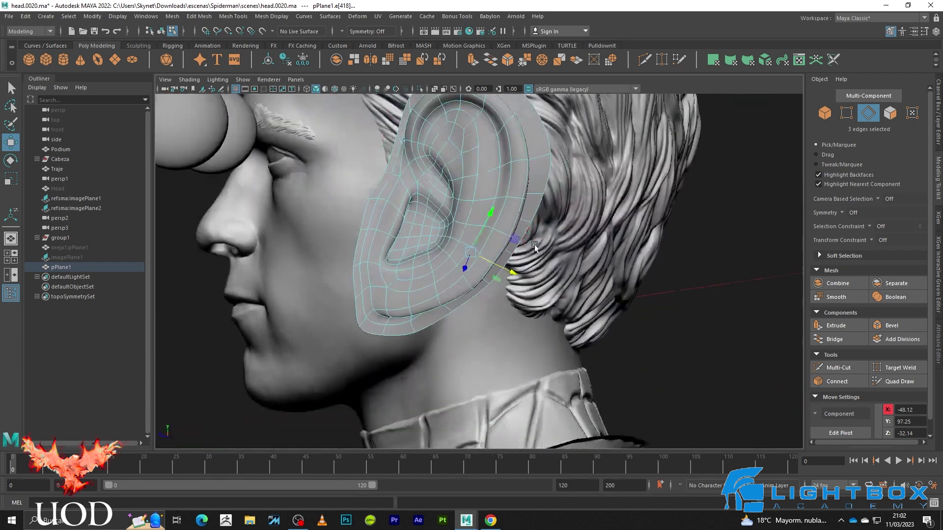
right_click_drag(501, 196, 570, 158)
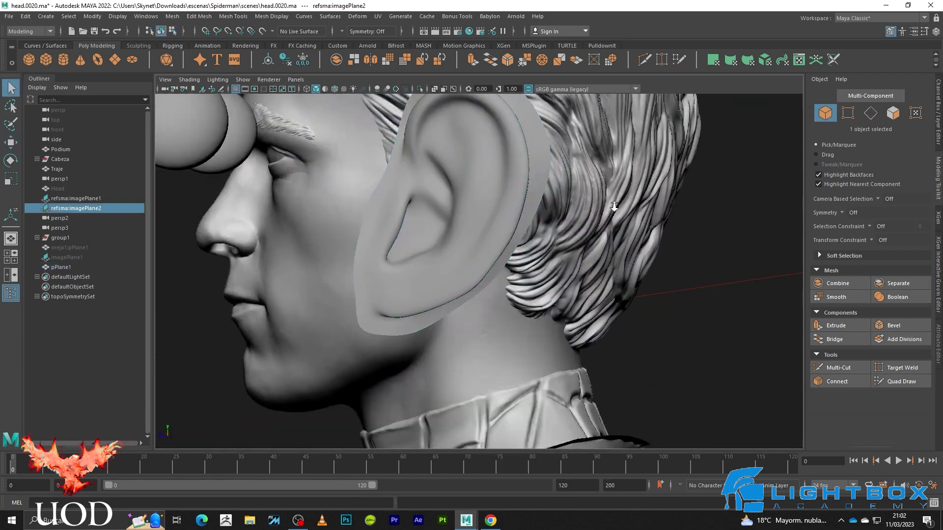
mouse_move(570, 158)
left_mouse_down("alt")
mouse_move(622, 294)
mouse_move(551, 291)
left_mouse_up("alt")
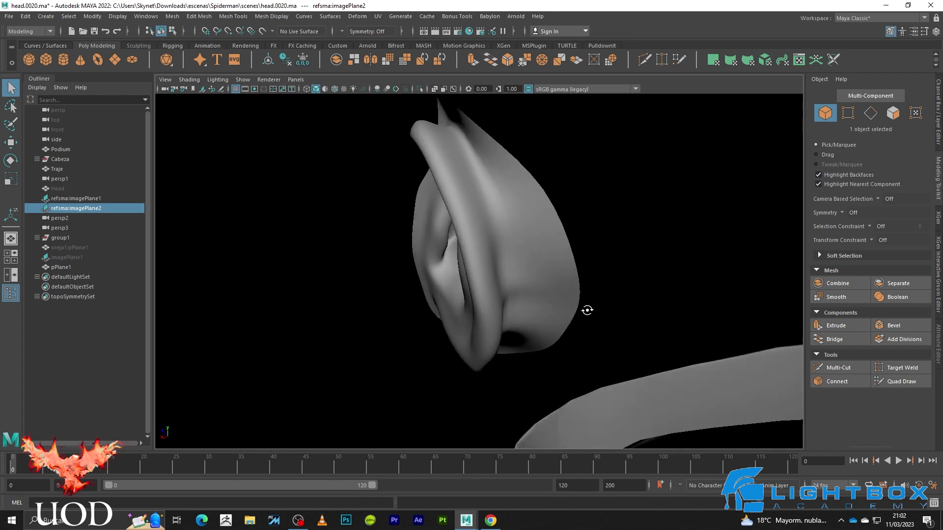
- Close in on ear mesh pPlane1 and enter vertex mode with the Move tool active
mouse_move(550, 290)
left_mouse_down("alt")
mouse_move(544, 295)
mouse_move(470, 243)
mouse_move(471, 265)
mouse_move(442, 257)
mouse_move(421, 268)
mouse_move(453, 275)
mouse_move(397, 240)
left_mouse_up("alt")
left_click(544, 294)
key("F9")
key("w")
key("3")
key("4")
key("1")
- Select inner-fold vertices and slide one sideways, checking the smoothed preview
left_click(475, 250)
key("5")
key("3")
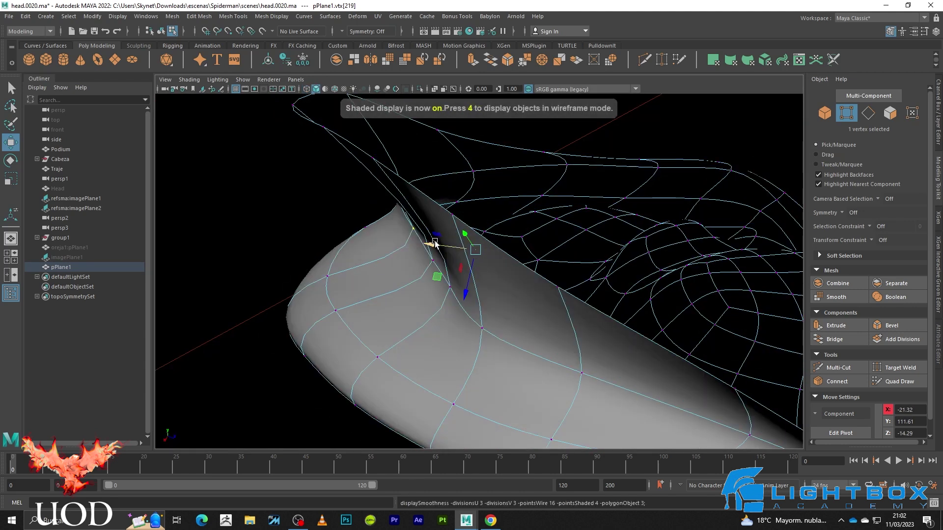
key("1")
left_click(480, 339)
key("3")
left_click_drag(464, 330, 504, 342)
key("1")
- From a new angle, pull a fold vertex down and right, then review the lower ear
mouse_move(480, 293)
left_mouse_down("alt")
mouse_move(525, 304)
mouse_move(489, 322)
left_mouse_up("alt")
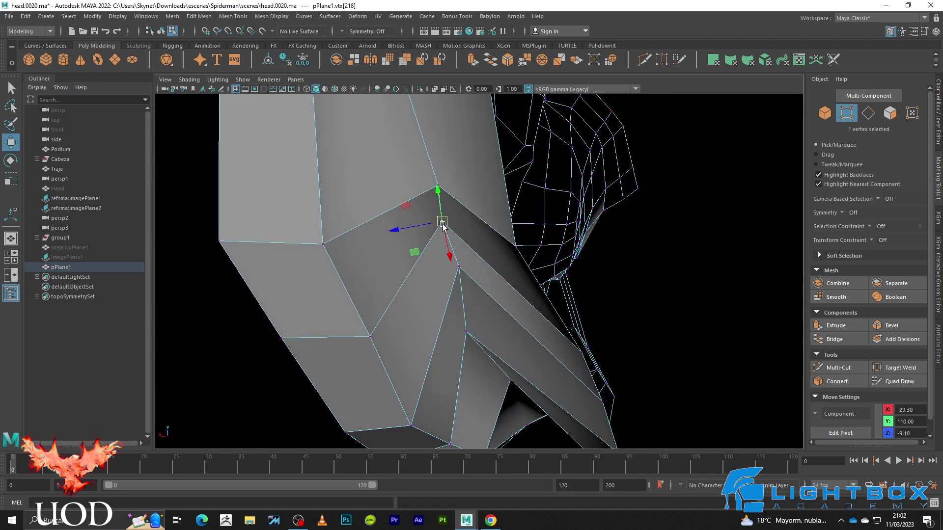
key("3")
left_click_drag(443, 226, 452, 237)
key("1")
left_click_drag(509, 293, 468, 305, "alt")
key("3")
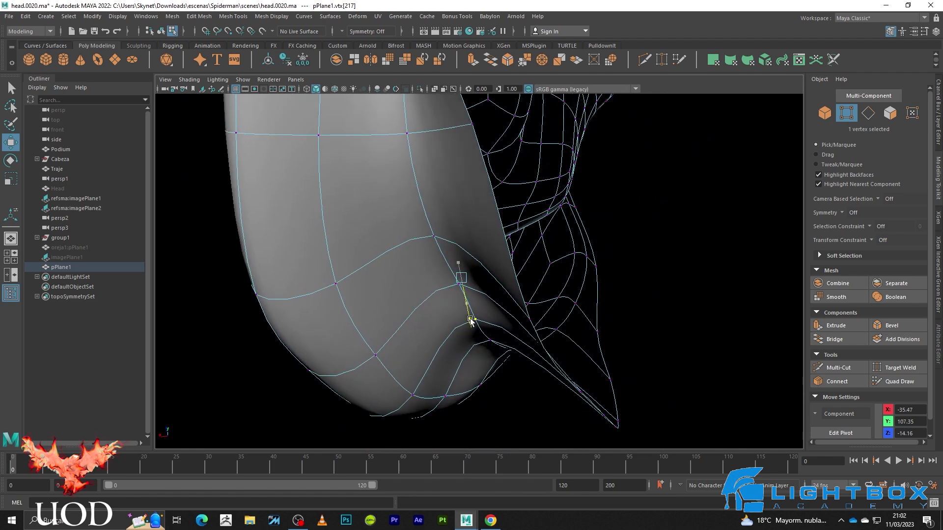
key("1")
- Select neighbouring lower-fold vertices, check against the sphere, and undo the bad vertex move
key("q")
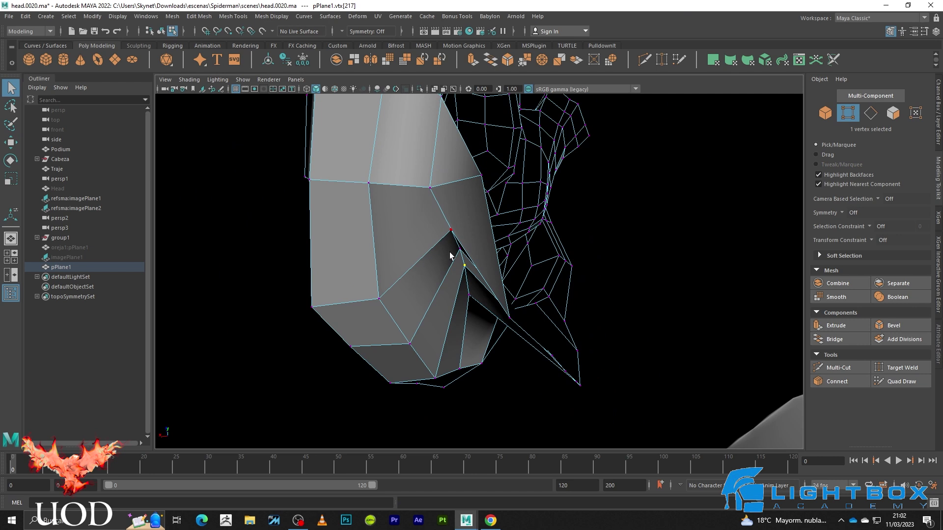
left_click_drag(446, 217, 467, 223, "alt")
left_click(559, 185)
key("w")
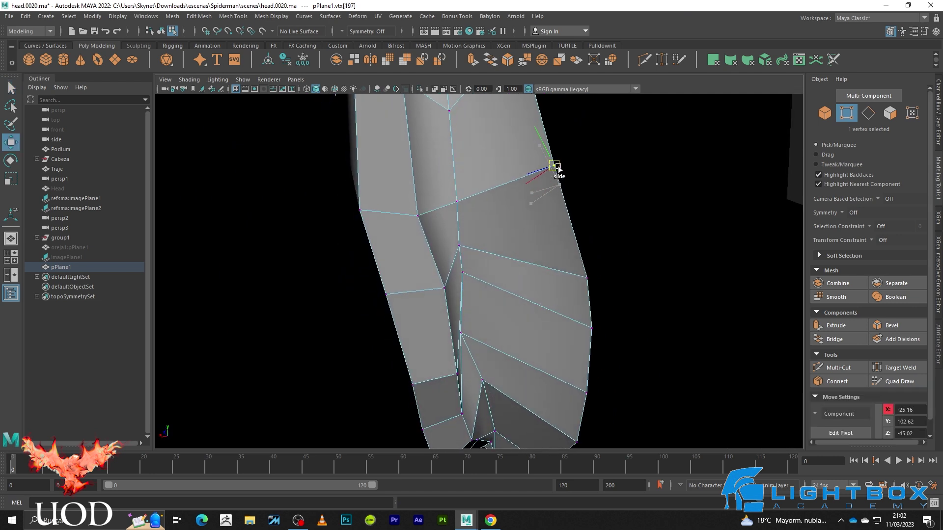
left_click(459, 247)
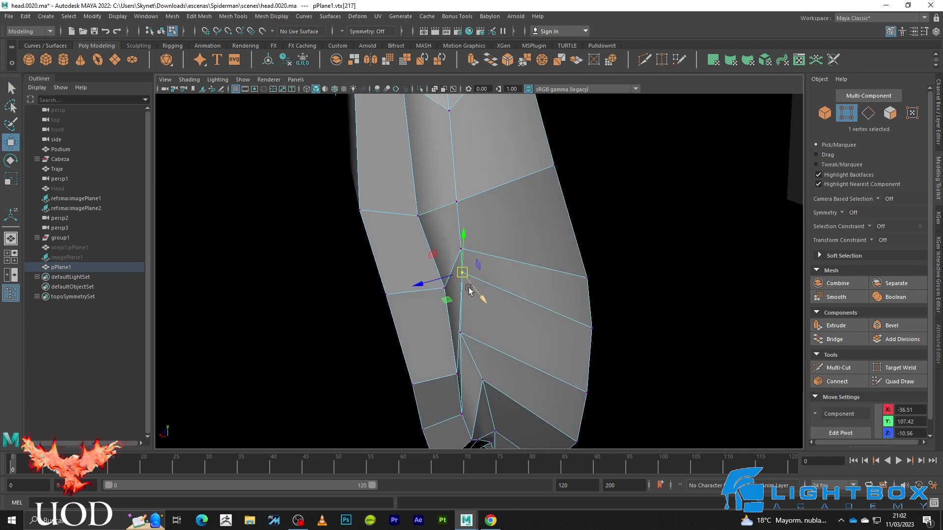
mouse_move(516, 364)
left_mouse_down("alt")
mouse_move(439, 264)
mouse_move(443, 289)
left_mouse_up("alt")
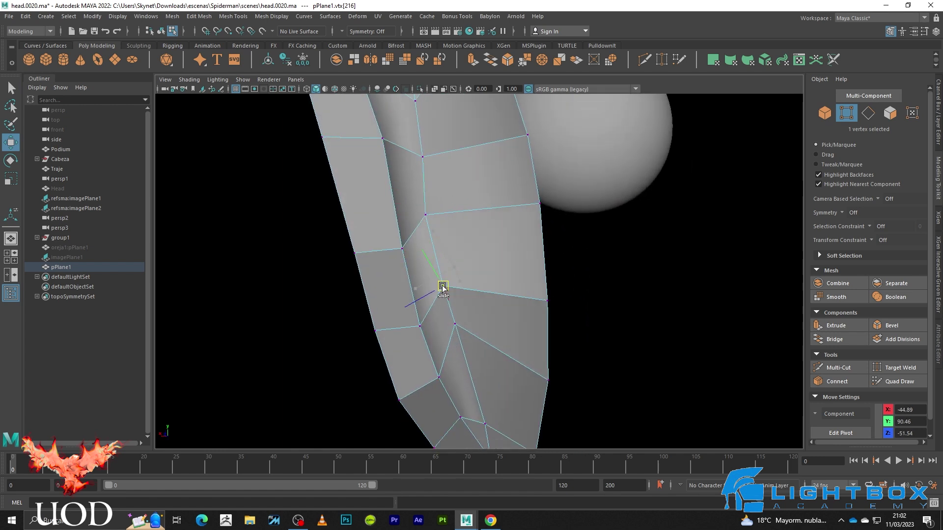
key("ctrl+z")
- View the ear from below and switch to edge selection
right_click_drag(442, 286, 400, 284, "shift")
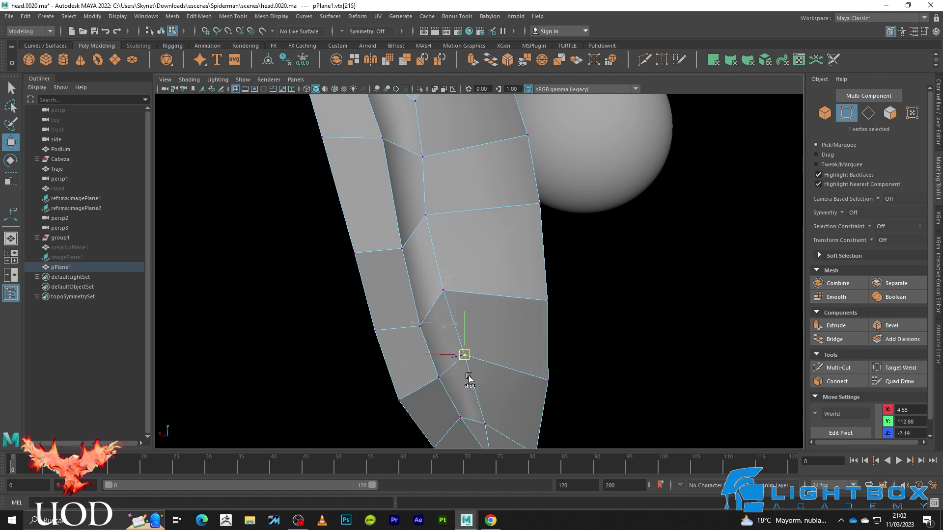
left_click_drag(542, 397, 501, 246, "alt")
right_click_drag(500, 246, 503, 312, "alt")
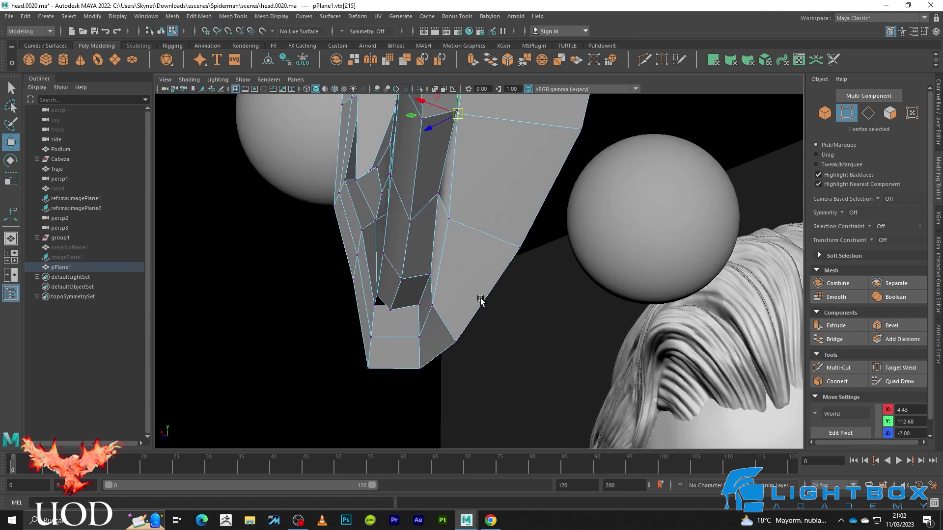
key("F10")
- Push an edge on the ear tip outward along X
left_click(511, 309)
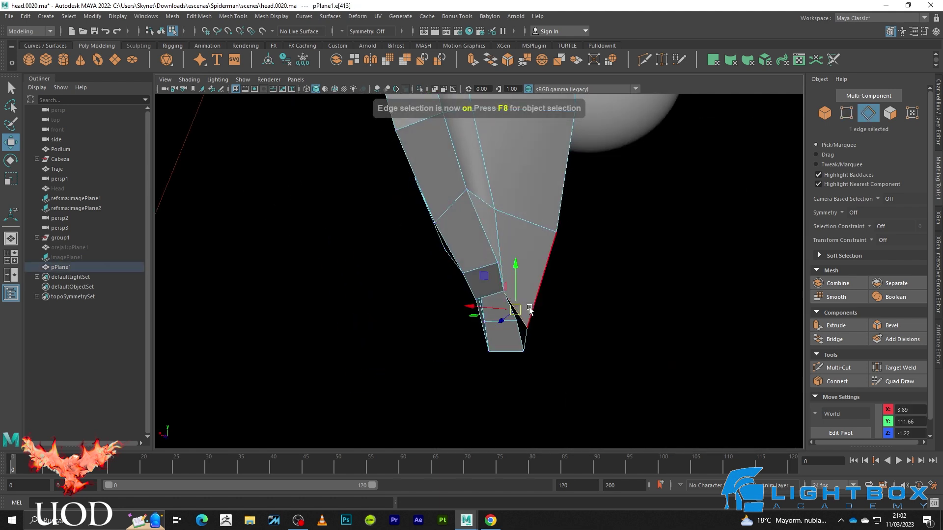
key("3")
left_click_drag(488, 307, 507, 308)
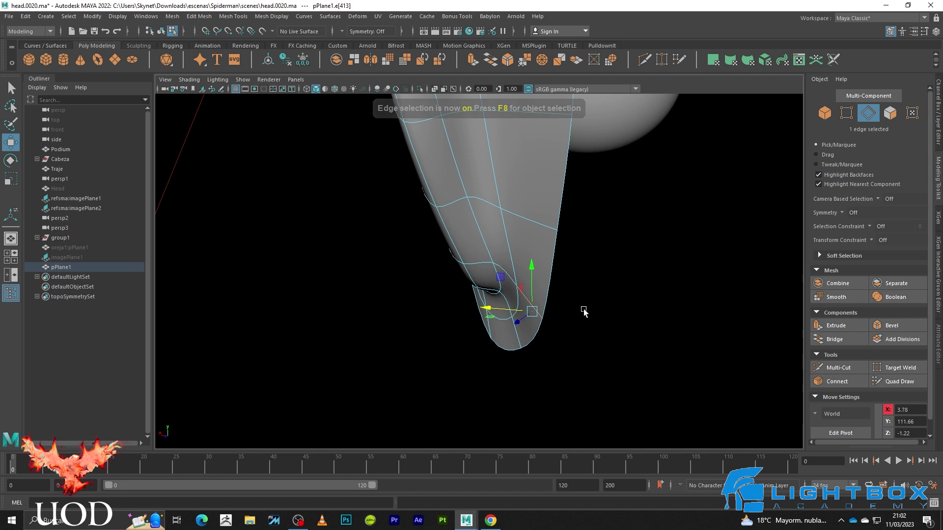
key("1")
- Raise another ear edge and shift it sideways to reshape the rim
left_click(514, 260)
left_click_drag(515, 260, 500, 273, "alt")
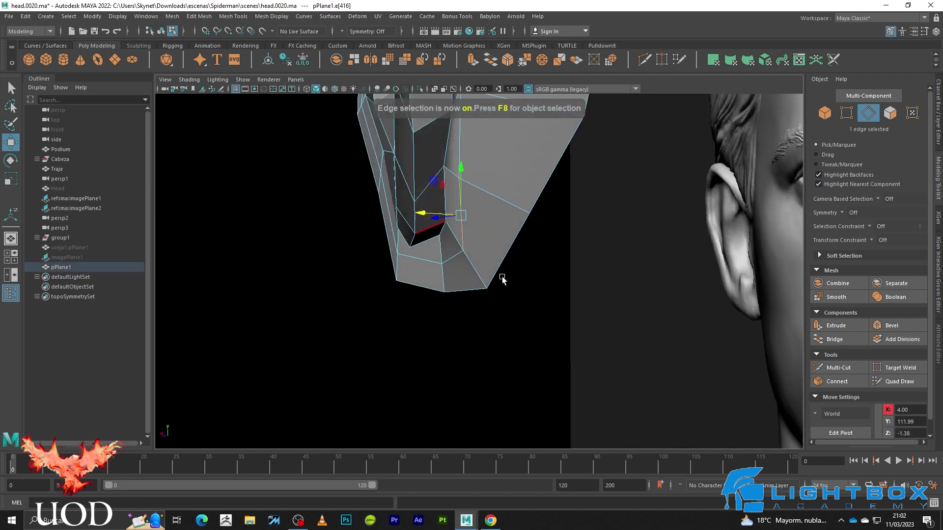
key("3")
left_click_drag(458, 190, 464, 171)
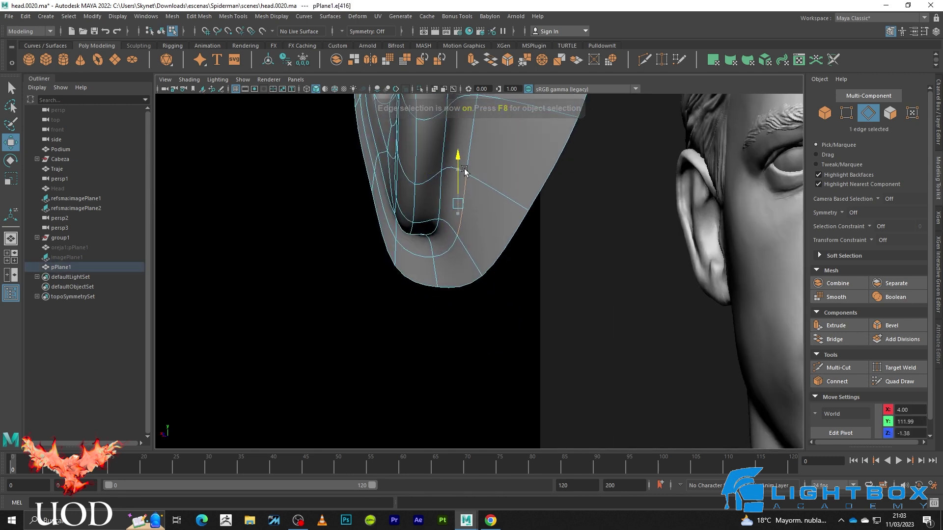
left_click_drag(431, 205, 443, 207)
left_click(417, 339)
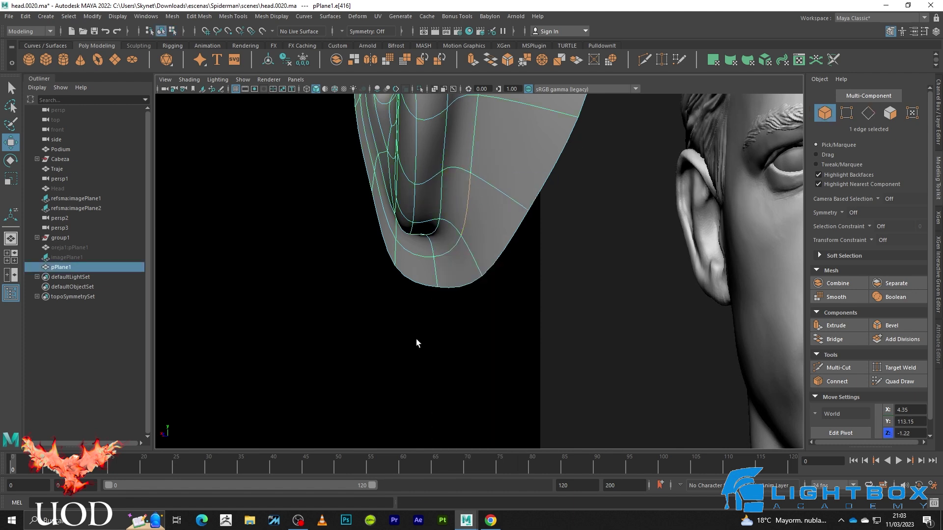
- Review the head from the front and underside, then reselect pPlane1 unsmoothed in side view
left_click_drag(426, 319, 489, 280, "alt")
left_click(489, 280)
scroll(489, 280, "down", 5)
mouse_move(518, 347)
left_mouse_down("alt")
mouse_move(585, 331)
mouse_move(504, 263)
left_mouse_up("alt")
scroll(504, 263, "up", 3)
mouse_move(480, 326)
left_mouse_down("alt")
mouse_move(406, 368)
mouse_move(488, 337)
left_mouse_up("alt")
left_click(563, 268)
key("1")
mouse_move(563, 267)
left_mouse_down("alt")
mouse_move(614, 276)
mouse_move(679, 263)
mouse_move(539, 265)
left_mouse_up("alt")
- Select rim vertices and nudge one slightly outward along X
key("F9")
left_click(468, 262)
key("w")
key("3")
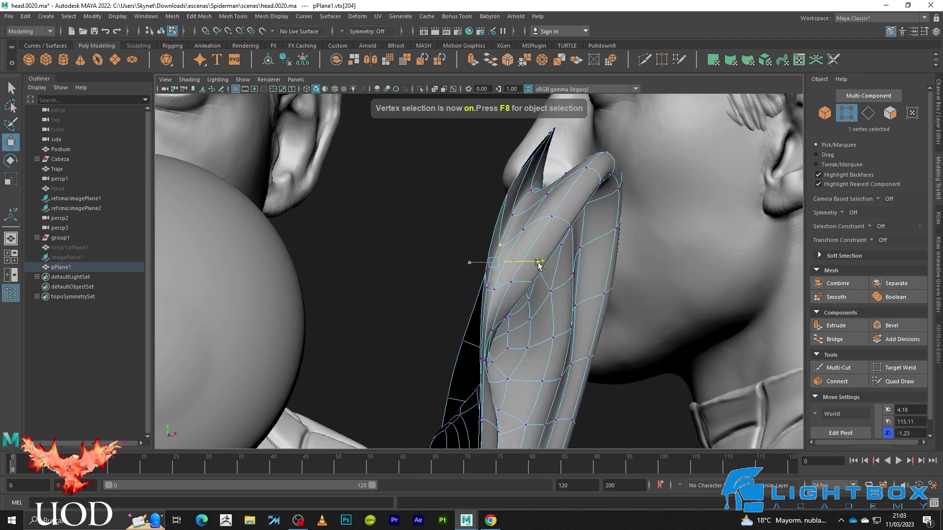
key("1")
key("4")
left_click(501, 233)
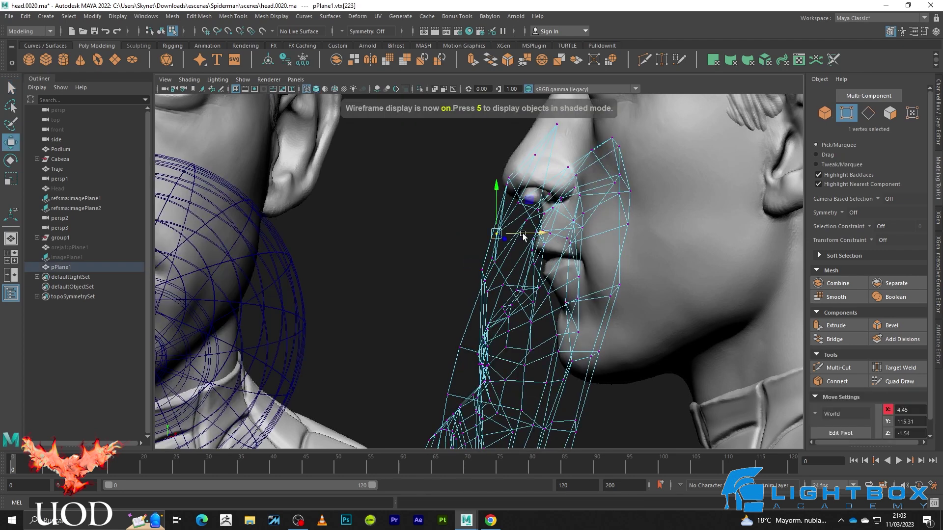
key("5")
key("3")
left_click_drag(549, 237, 511, 256)
key("1")
- Select adjacent outer-rim vertices, then return to object mode for a wider view of the head
left_click(514, 248)
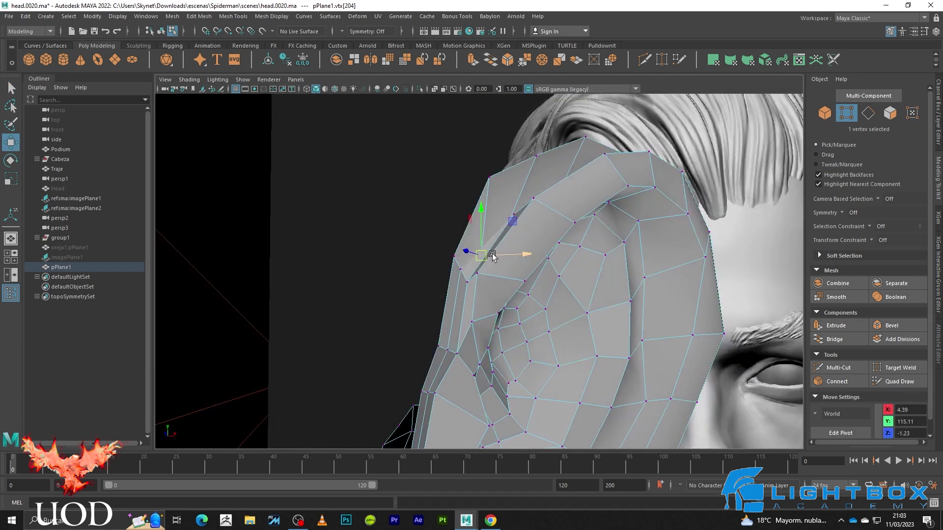
key("3")
left_click(459, 265)
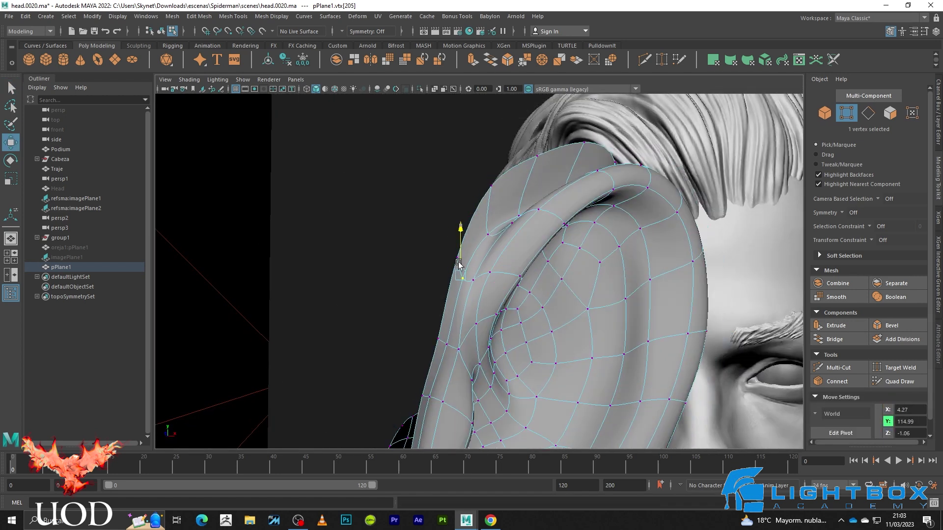
key("F8")
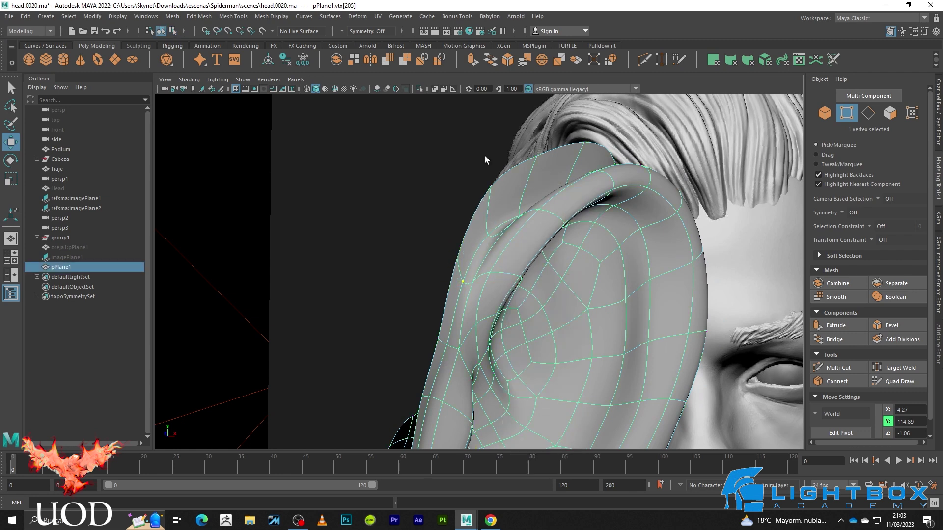
key("q")
left_click(456, 206)
mouse_move(455, 206)
left_mouse_down("alt")
mouse_move(514, 228)
mouse_move(538, 251)
left_mouse_up("alt")
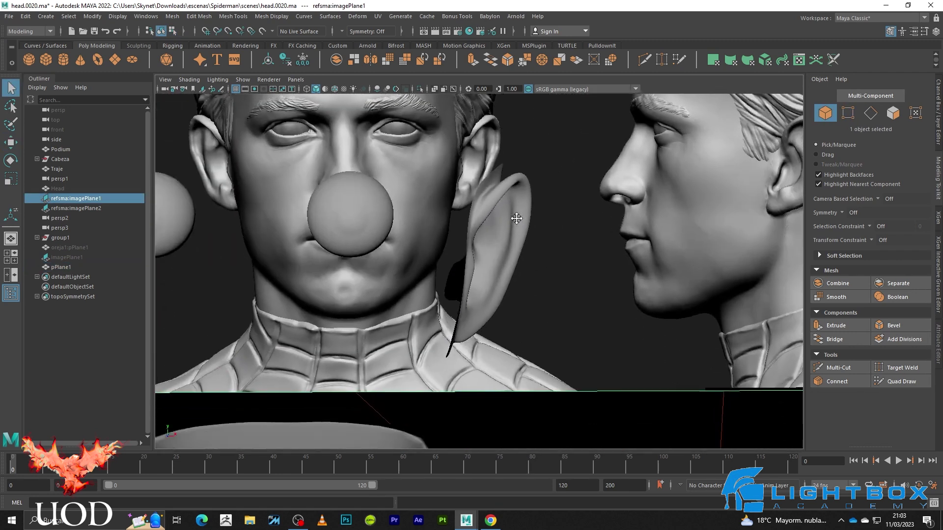
- Maximize and zoom the front view, selecting pPlane1 in wireframe over the reference
key("space")
key("space")
scroll(478, 276, "up", 3)
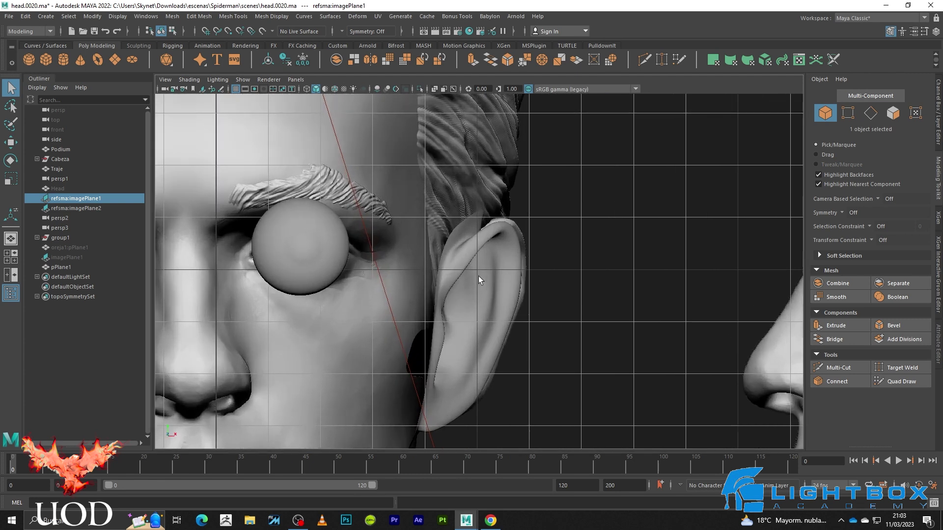
scroll(438, 297, "up", 3)
scroll(438, 252, "up", 3)
left_click(426, 239)
key("4")
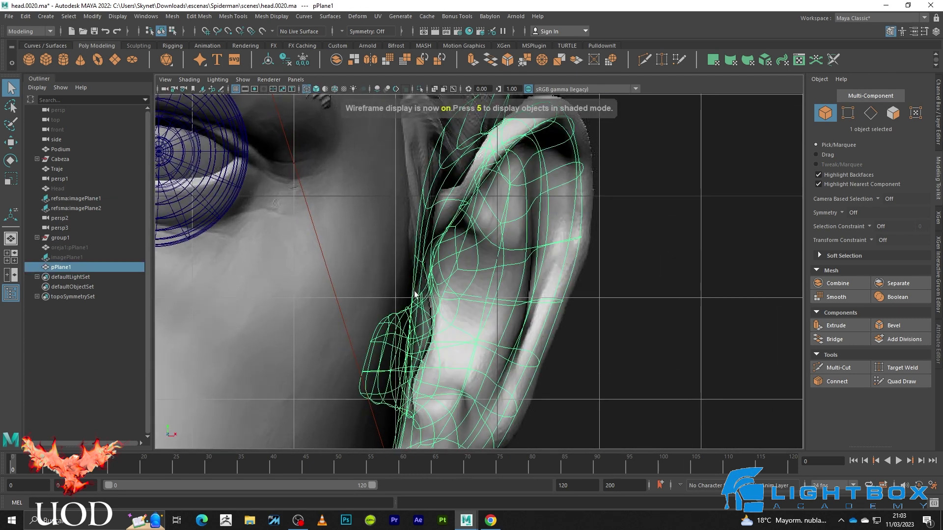
key("F10")
- Pull the ear's inner-side edges left onto the sculpt outline
left_click(415, 271)
key("5")
mouse_move(423, 267)
middle_mouse_down("alt")
mouse_move(428, 294)
mouse_move(428, 196)
middle_mouse_up("alt")
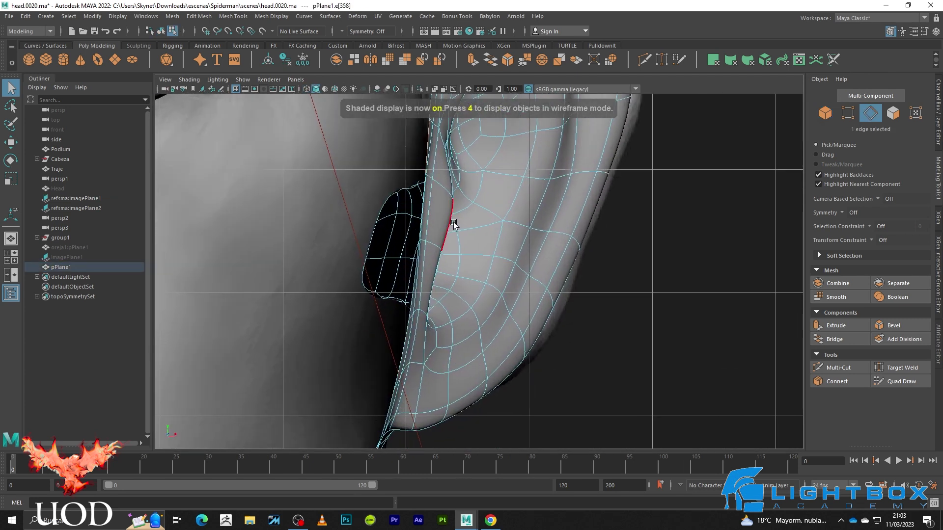
key("w")
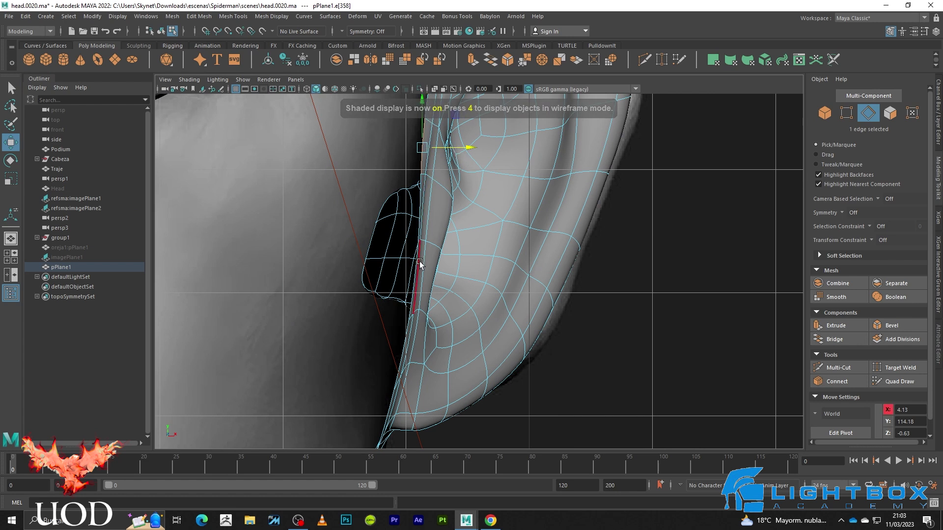
left_click(417, 263)
left_click_drag(460, 274, 451, 276)
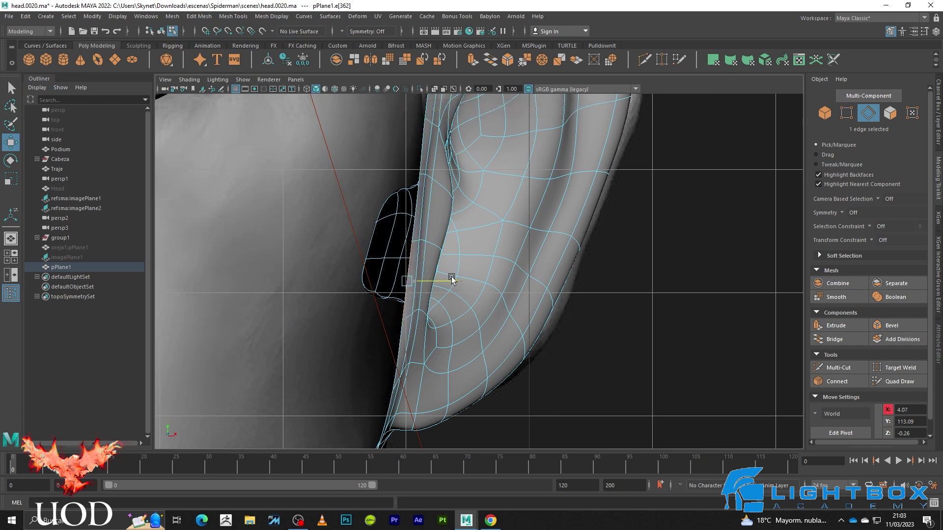
key("4")
key("q")
key("5")
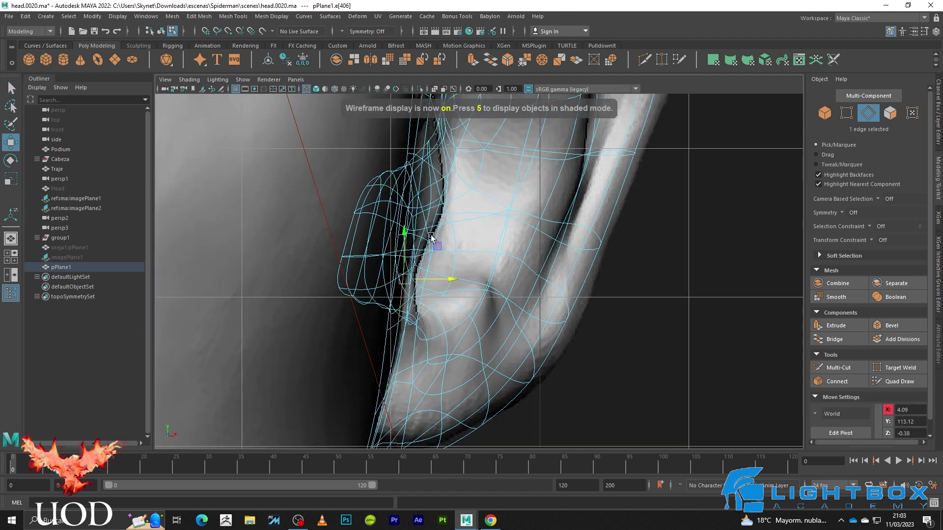
key("w")
- Select edges near the top and lower inner side, checking in wireframe
scroll(440, 279, "up", 2)
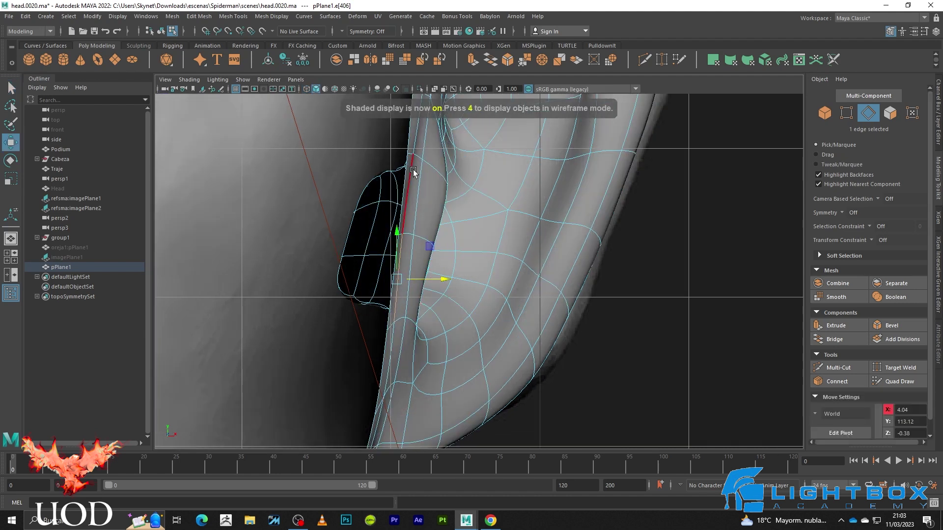
left_click(414, 142)
left_click(457, 143, "shift")
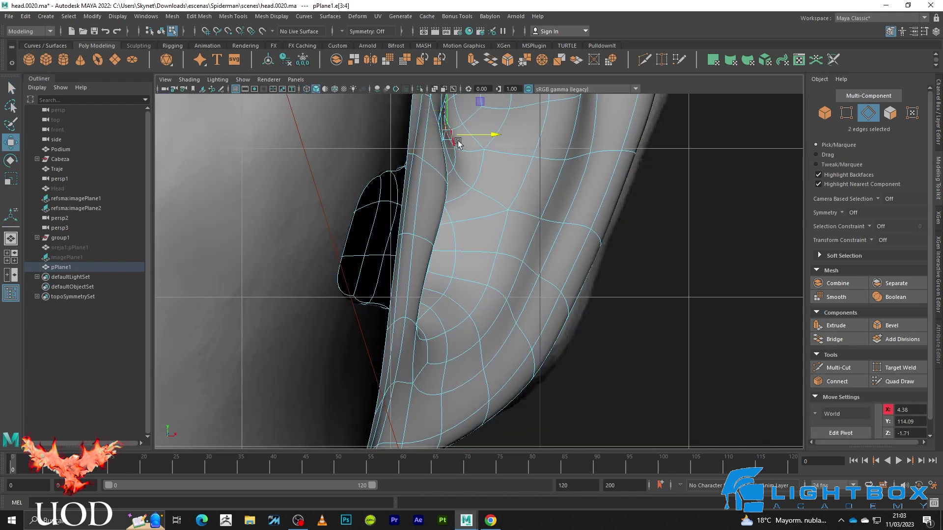
key("F10")
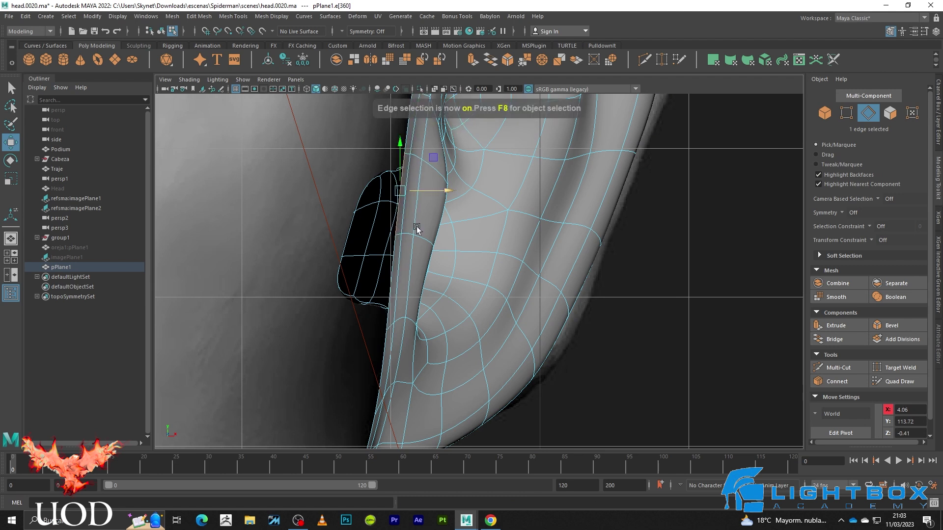
scroll(416, 230, "down", 3)
left_click(396, 249)
key("4")
key("5")
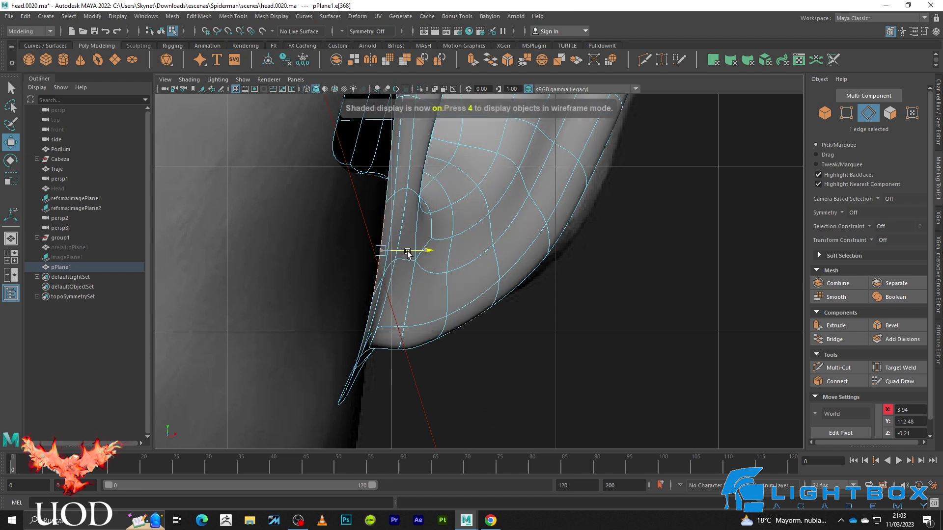
- In vertex mode, select vertices at the pointed lower tip, comparing cage and smoothed views
key("F9")
left_click_drag(325, 393, 363, 417)
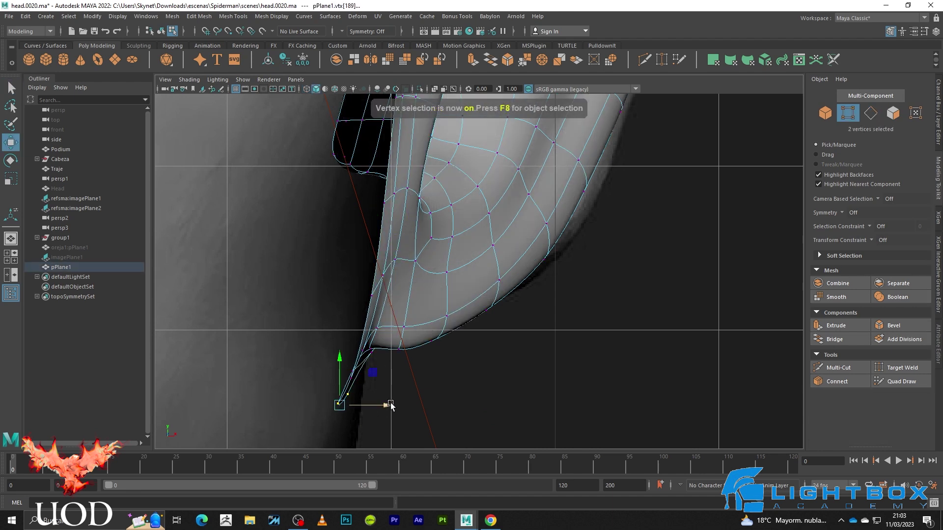
left_click(360, 382)
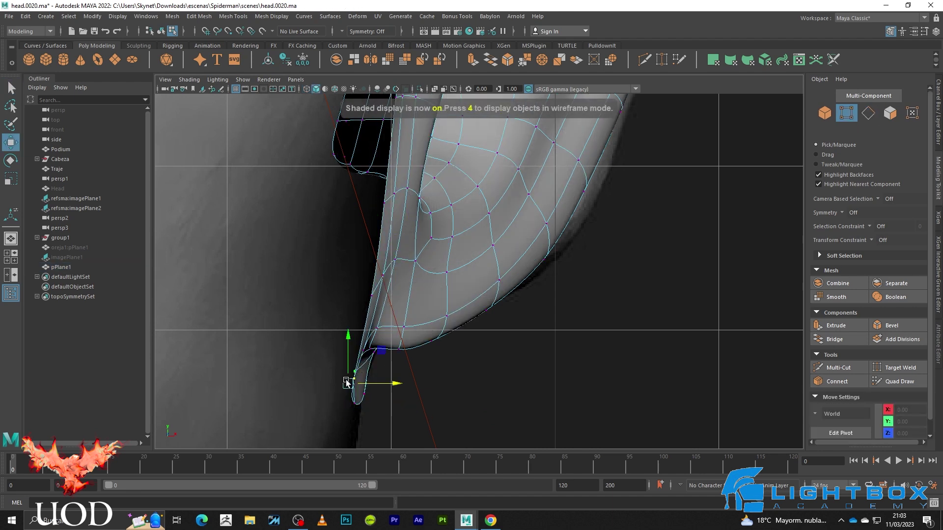
key("1")
key("3")
key("1")
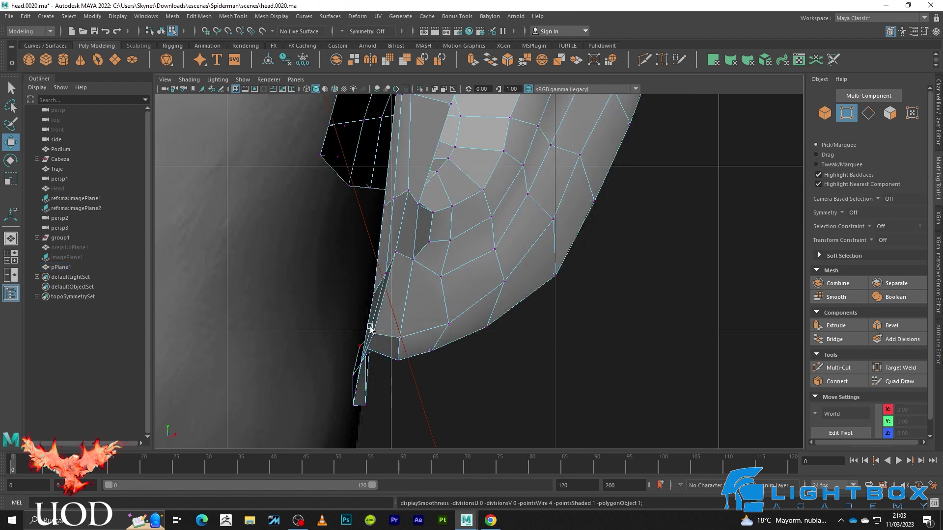
left_click(361, 364)
key("5")
key("3")
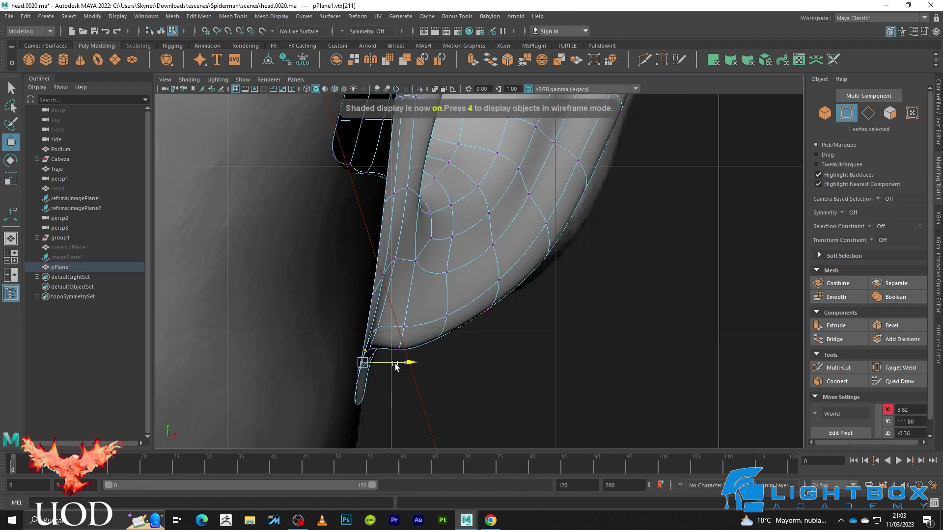
- Box-select and move the four tip vertices, then adjust vertices near the lower edge and bowl
key("q")
left_click_drag(373, 367, 373, 361)
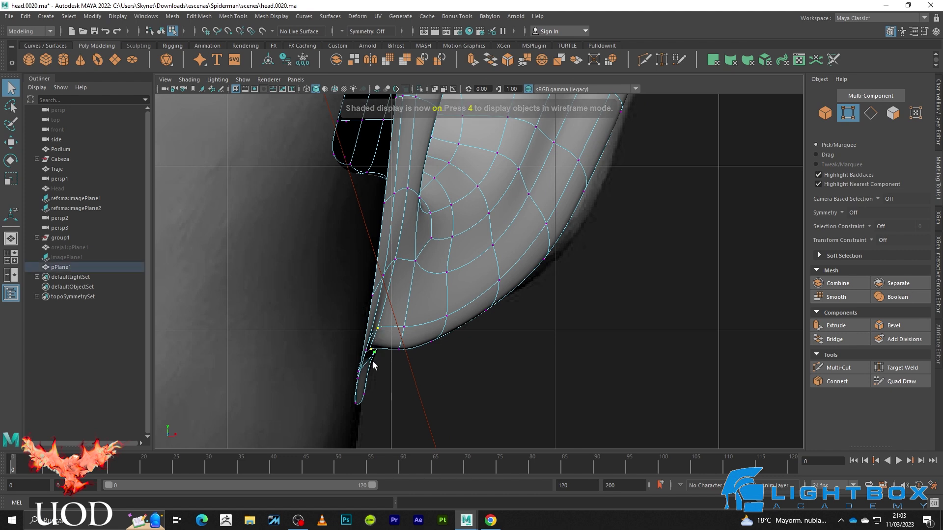
key("w")
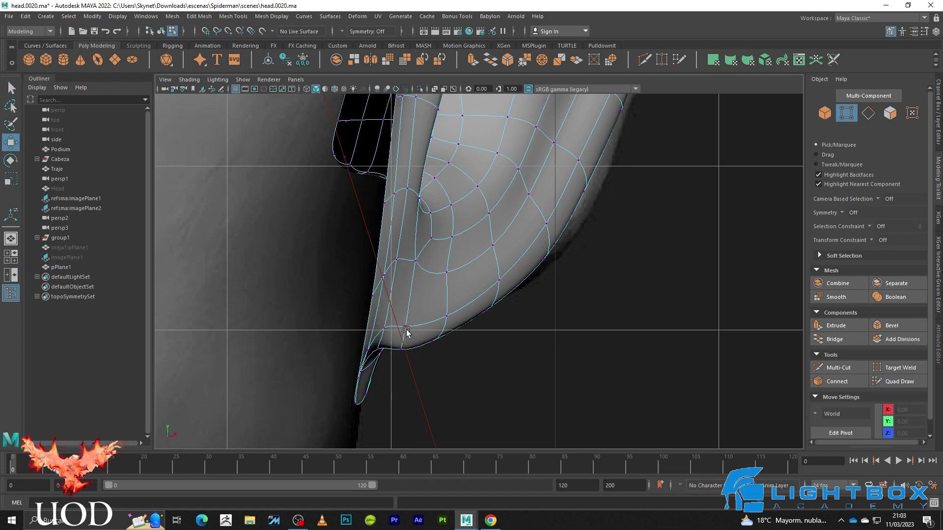
left_click(407, 328)
key("5")
key("3")
key("1")
left_click(415, 262)
- Return to object mode and perspective view to review the ear edge-on
key("F8")
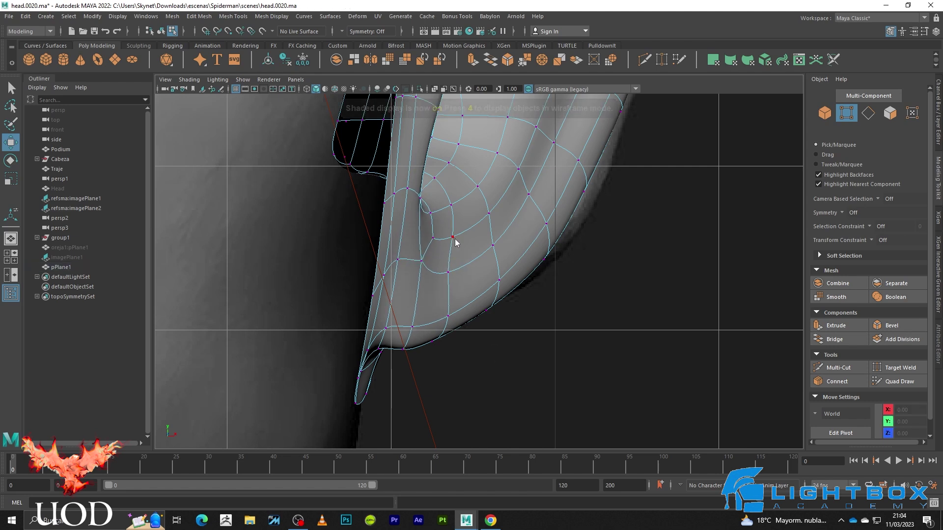
left_click(601, 209)
scroll(559, 253, "down", 3)
key("space")
left_click_drag(618, 241, 565, 245, "alt")
scroll(496, 263, "up", 3)
left_click_drag(496, 265, 496, 223, "alt")
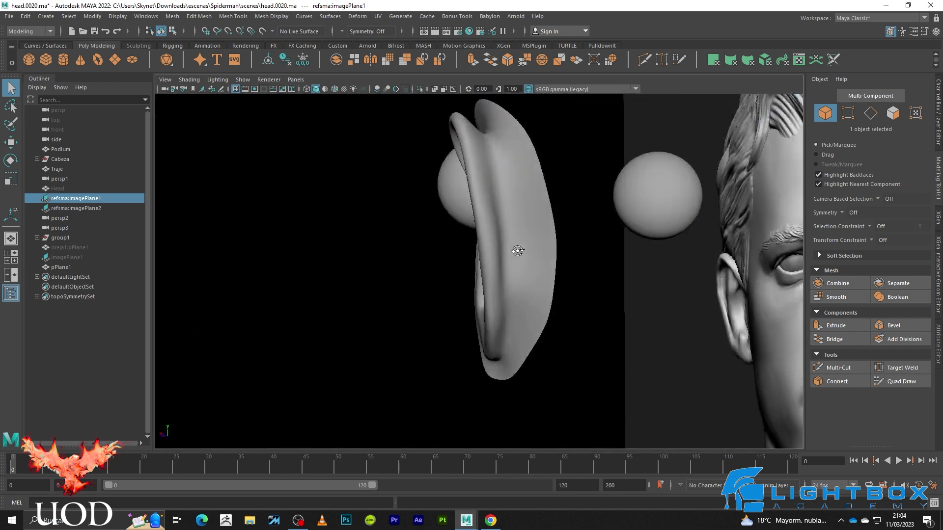
- Isolate the ear mesh pPlane1 and orbit to view it from below
scroll(496, 223, "up", 2)
left_click(518, 309)
mouse_move(531, 312)
left_mouse_down("alt")
mouse_move(604, 292)
mouse_move(515, 268)
mouse_move(524, 268)
left_mouse_up("alt")
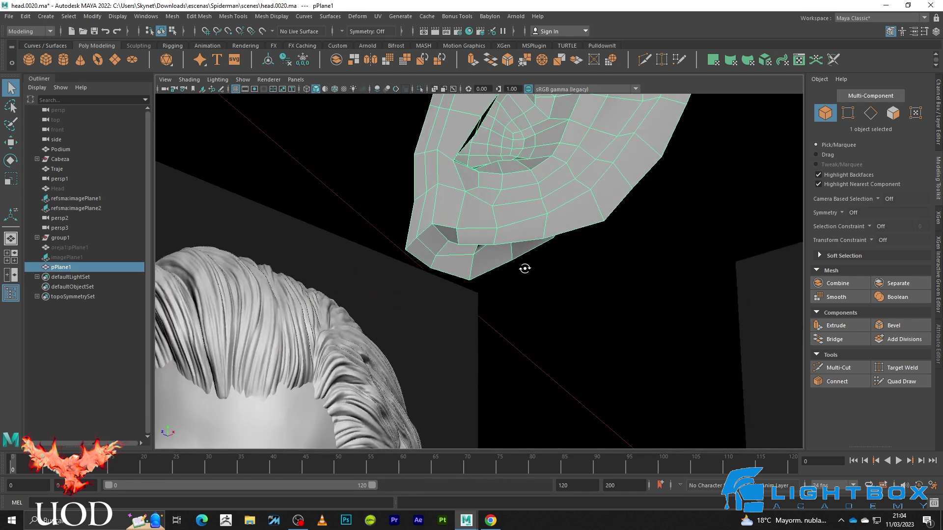
key("ctrl+1")
mouse_move(466, 229)
left_mouse_down("alt")
mouse_move(521, 243)
mouse_move(513, 238)
left_mouse_up("alt")
- In vertex mode, pull a fold vertex downward, checking it in smooth preview
key("F9")
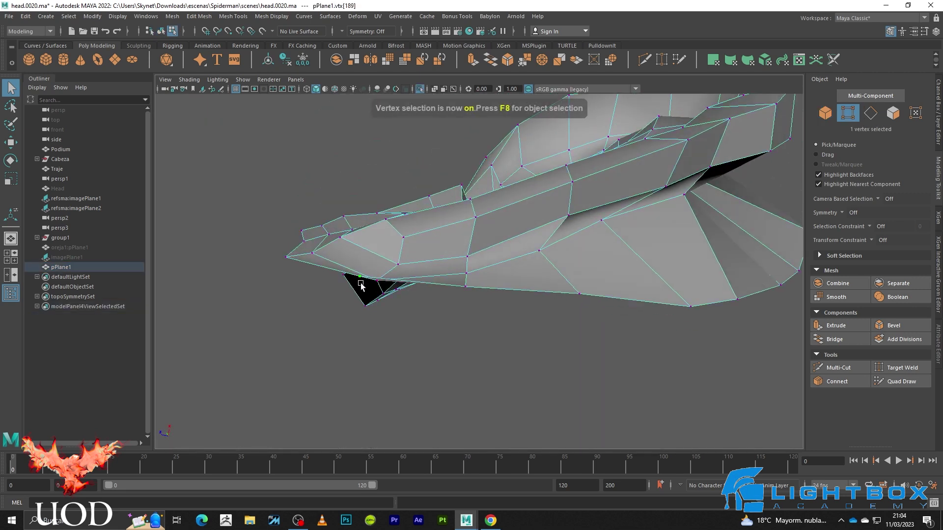
key("w")
key("3")
left_click_drag(363, 232, 364, 246)
key("1")
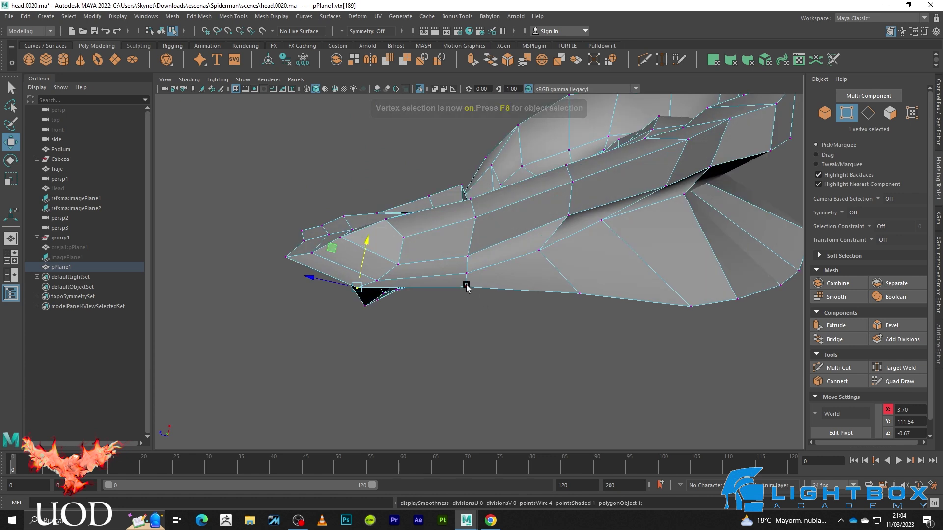
left_click(466, 287)
key("3")
left_click_drag(695, 276, 617, 286, "alt")
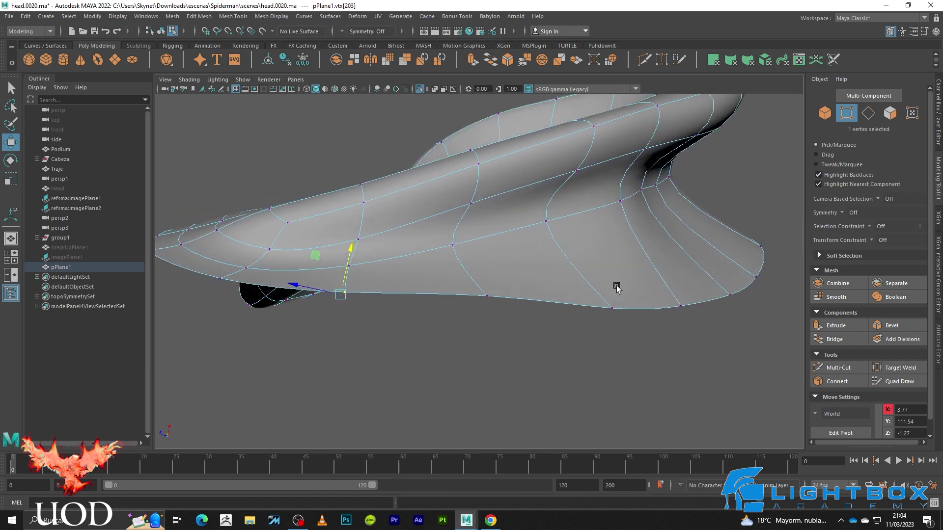
- Nudge neighbouring fold vertices to tighten the fold, shifting one left along X
left_click(495, 296)
key("1")
key("3")
left_click_drag(494, 260, 491, 273)
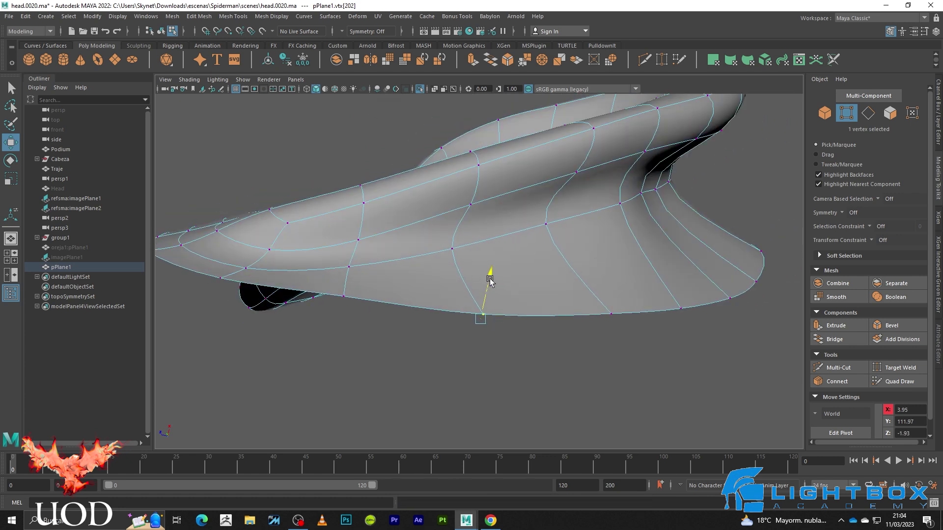
key("1")
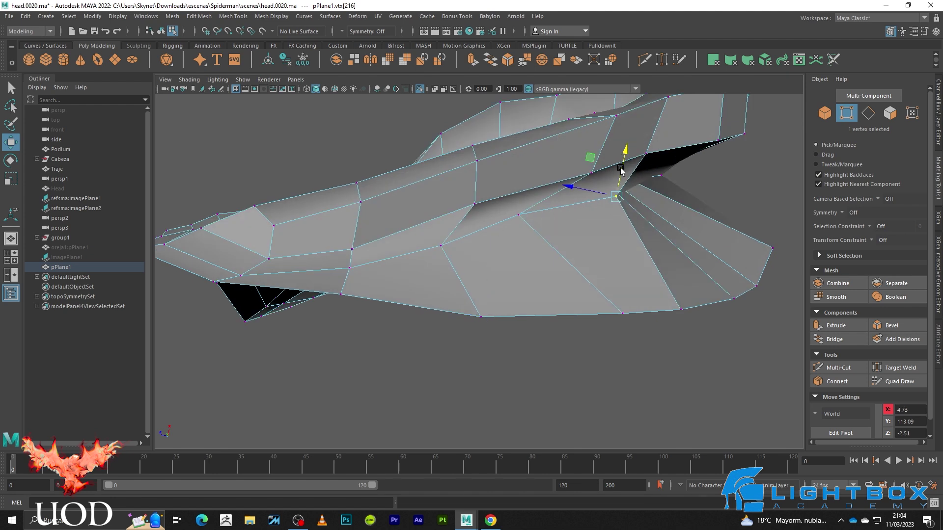
key("3")
left_click_drag(591, 191, 575, 193)
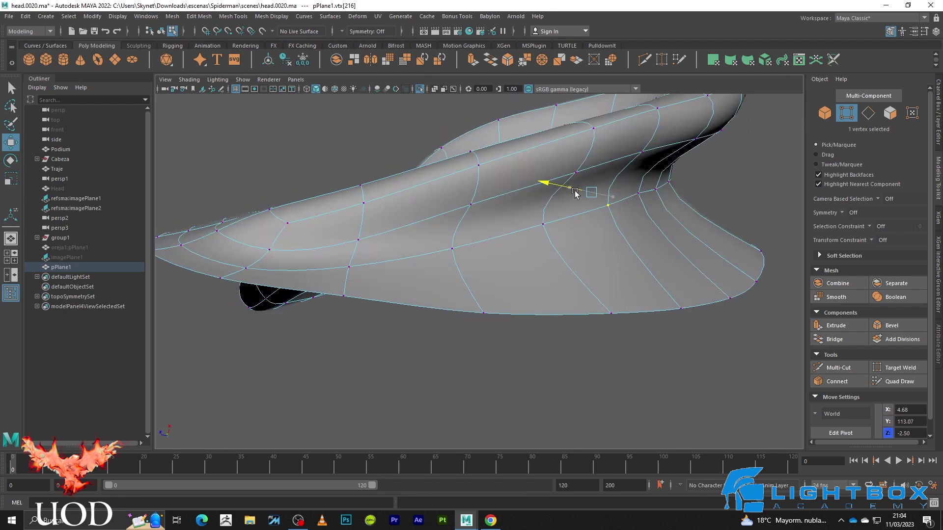
- Select the next vertices along the fold and reposition the crease vertex
left_click(636, 194)
key("1")
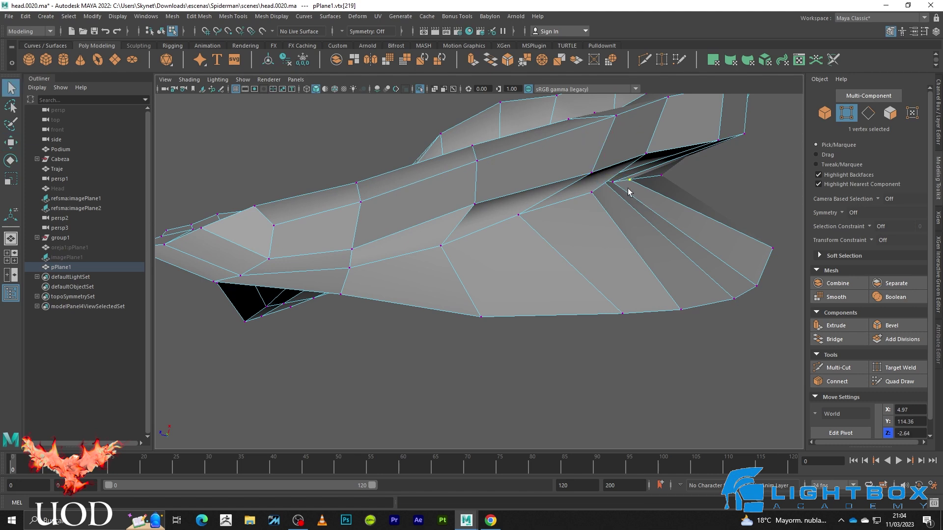
left_click(612, 183, "shift")
key("4")
key("5")
middle_click_drag(618, 198, 618, 188)
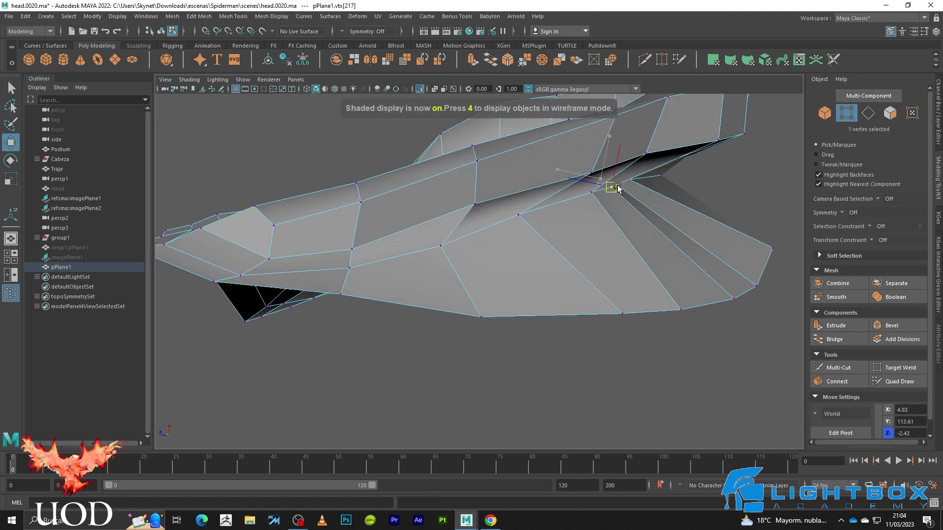
key("4")
key("q")
key("w")
key("5")
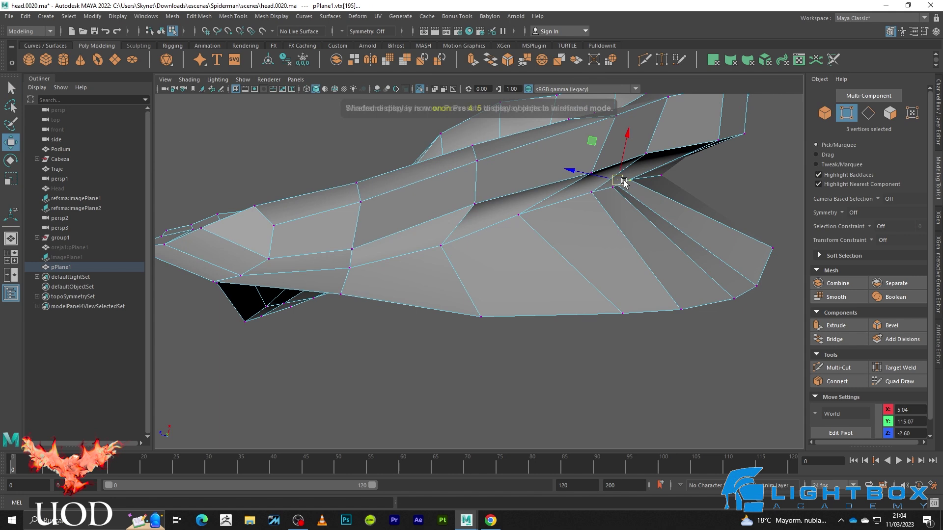
- Slide the inner crease vertices along the surface and check the smoothed result
left_click(700, 193)
key("1")
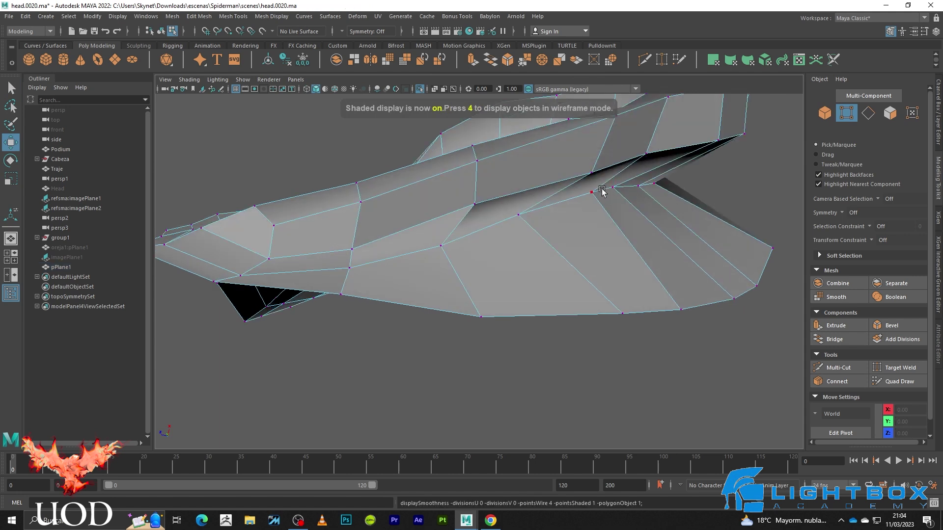
key("3")
key("1")
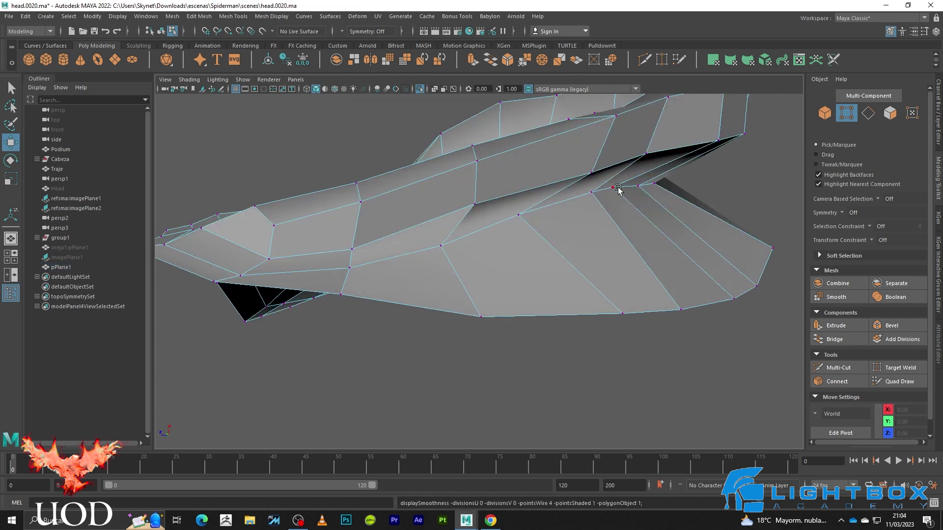
left_click(615, 190)
left_click(595, 192)
key("3")
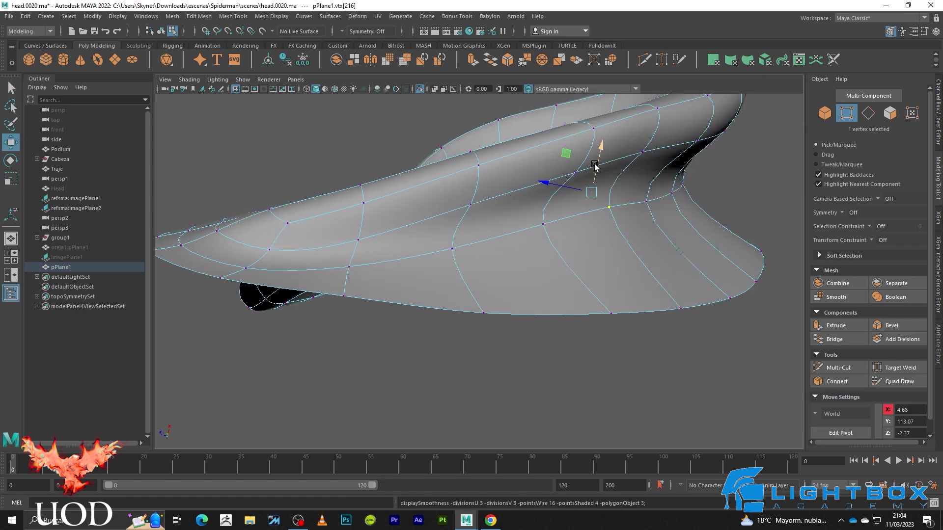
key("1")
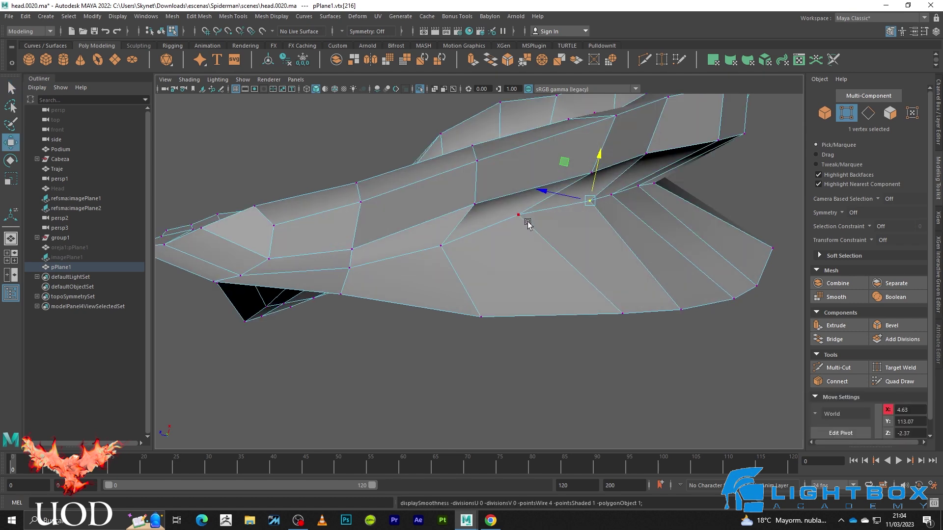
middle_click_drag(526, 221, 552, 221, "shift")
key("3")
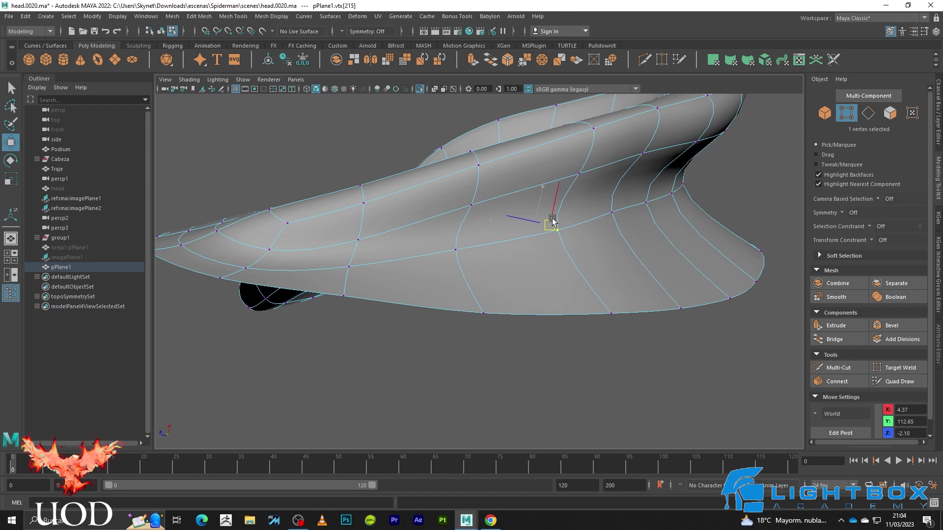
- View the ear end-on in object mode, then reselect it in vertex mode
mouse_move(630, 248)
left_mouse_down("alt")
mouse_move(596, 250)
mouse_move(678, 225)
mouse_move(491, 225)
mouse_move(477, 264)
mouse_move(497, 215)
mouse_move(598, 164)
mouse_move(524, 249)
mouse_move(564, 259)
mouse_move(530, 252)
mouse_move(551, 276)
mouse_move(634, 273)
mouse_move(730, 253)
mouse_move(588, 261)
mouse_move(527, 299)
mouse_move(452, 311)
left_mouse_up("alt")
key("F8")
key("q")
scroll(619, 268, "up", 5)
left_click(588, 262)
key("F8")
- Maximize the side view with smooth preview on and the Move tool active
key("space")
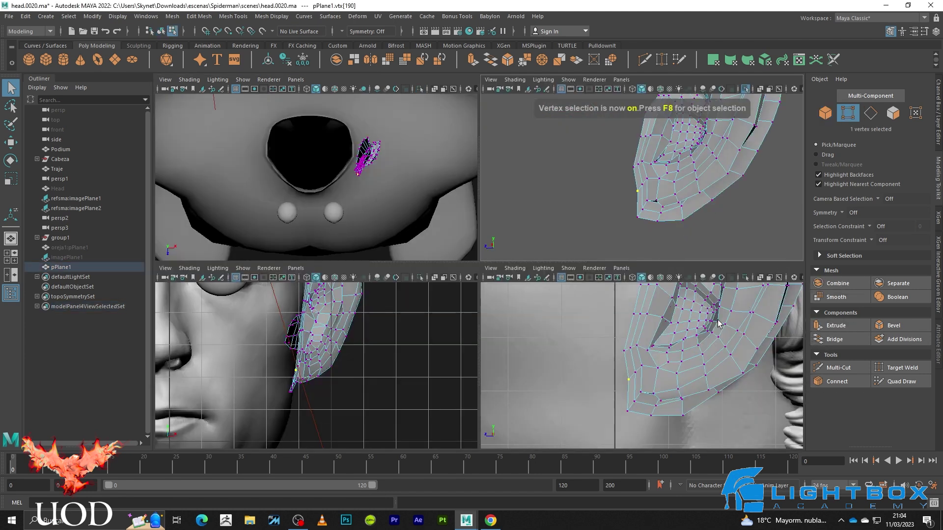
key("space")
key("4")
key("5")
key("3")
key("w")
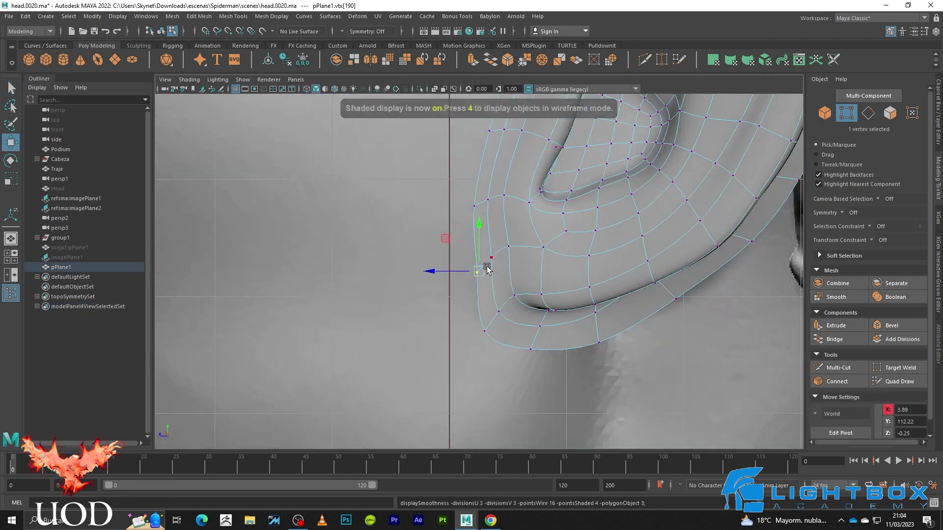
- Select vertices up the ear's front edge, comparing cage and smoothed views
left_click(472, 208)
key("1")
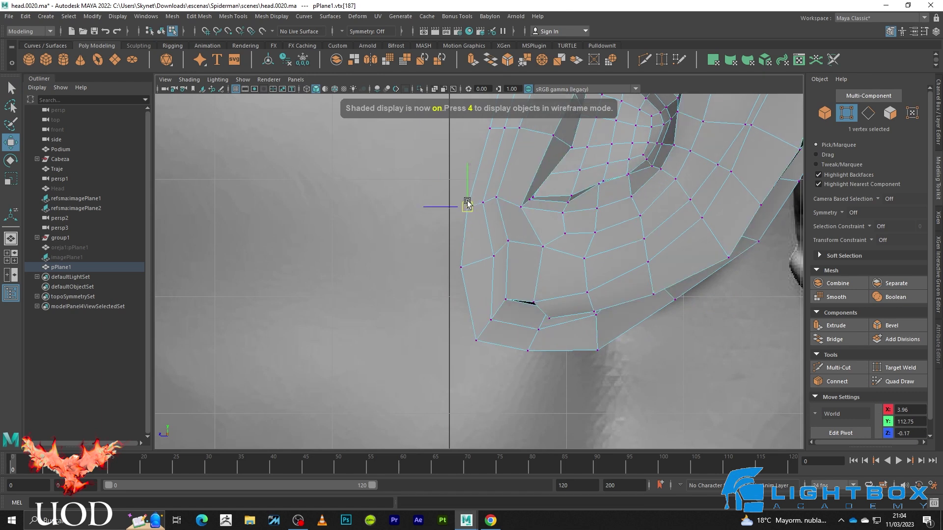
key("3")
key("1")
left_click(490, 227)
key("3")
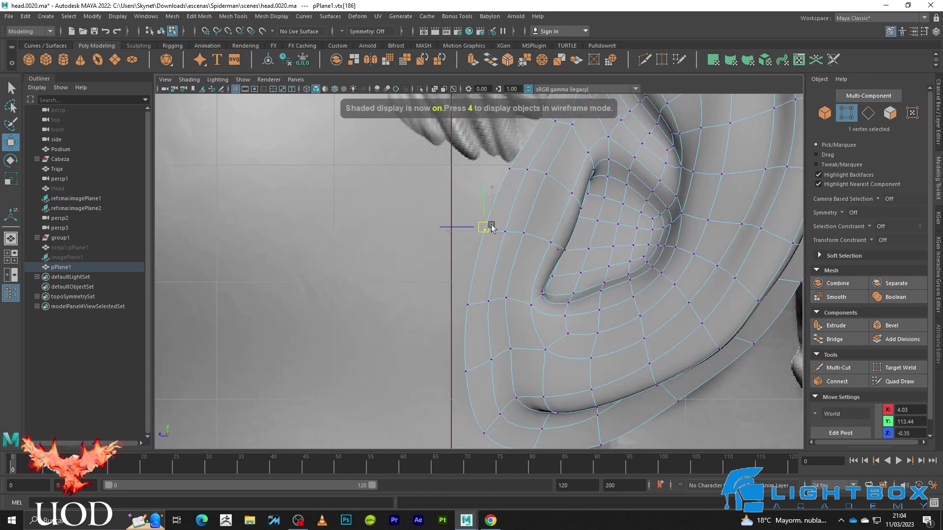
scroll(481, 268, "down", 2)
scroll(502, 271, "up", 3)
- Marquee-select the stacked front-edge vertices and those around the front edge in wireframe
key("4")
key("q")
left_click_drag(459, 295, 459, 294)
key("w")
key("5")
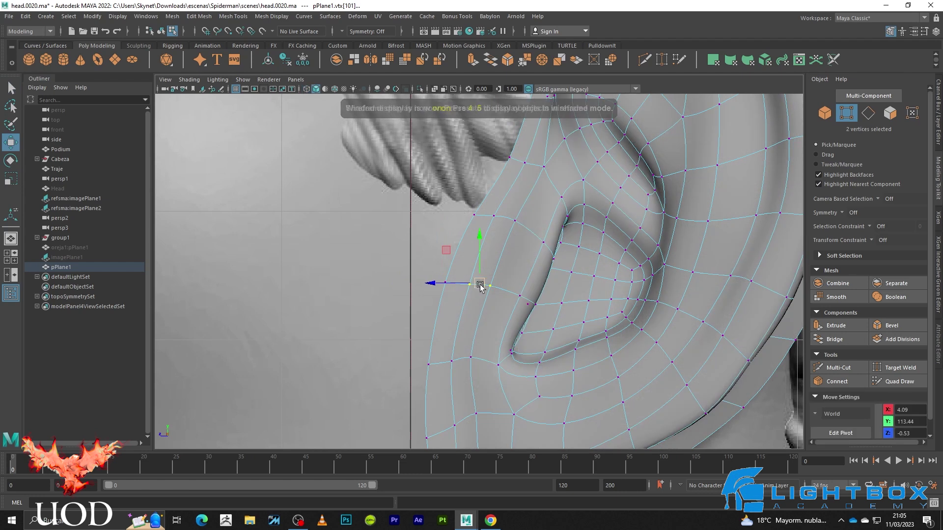
key("4")
key("q")
left_click_drag(524, 208, 502, 220)
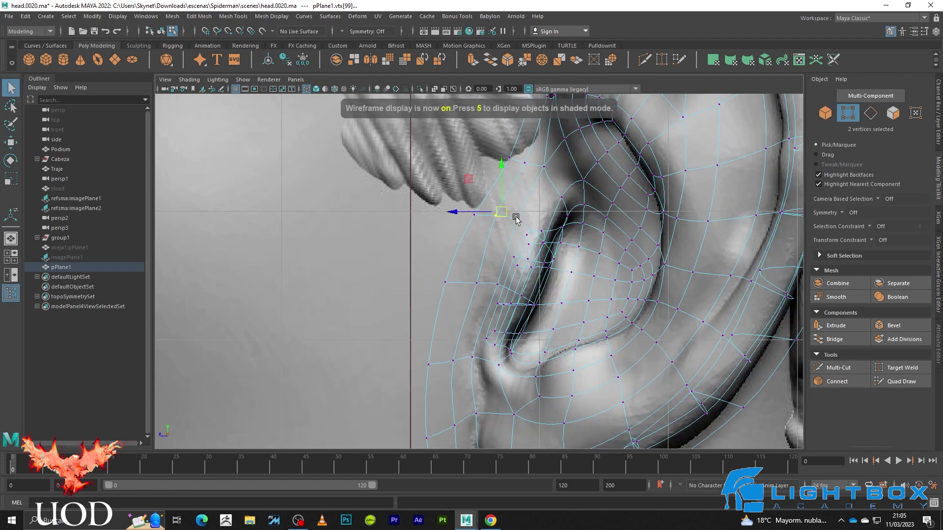
key("w")
key("5")
- Pull an outer-rim vertex up-left onto the reference ear
key("4")
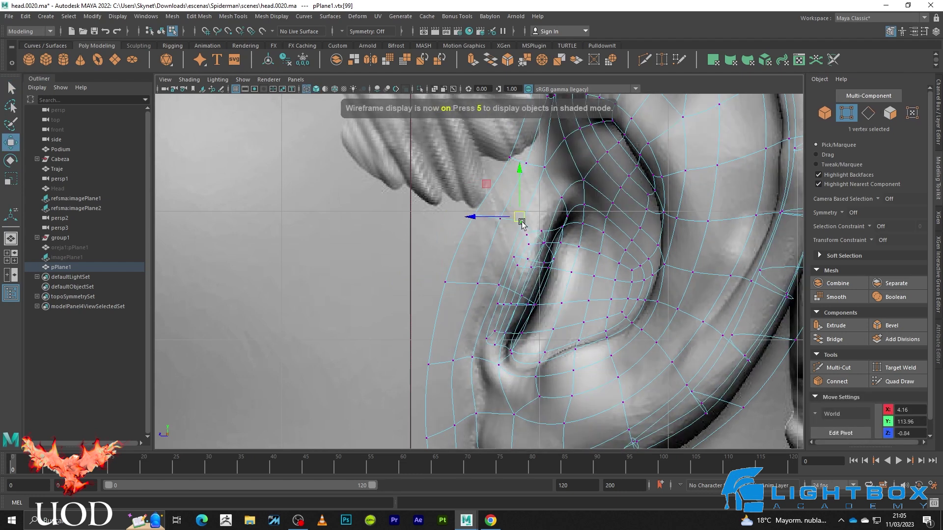
key("5")
key("q")
left_click(486, 169)
key("w")
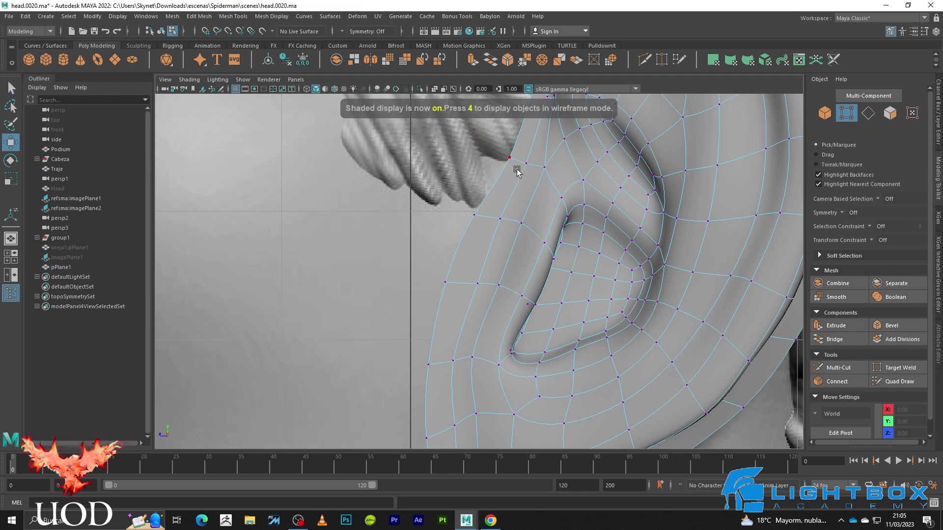
mouse_move(505, 154)
left_mouse_down("alt")
mouse_move(486, 317)
mouse_move(469, 263)
mouse_move(416, 287)
left_mouse_up("alt")
left_click(450, 270)
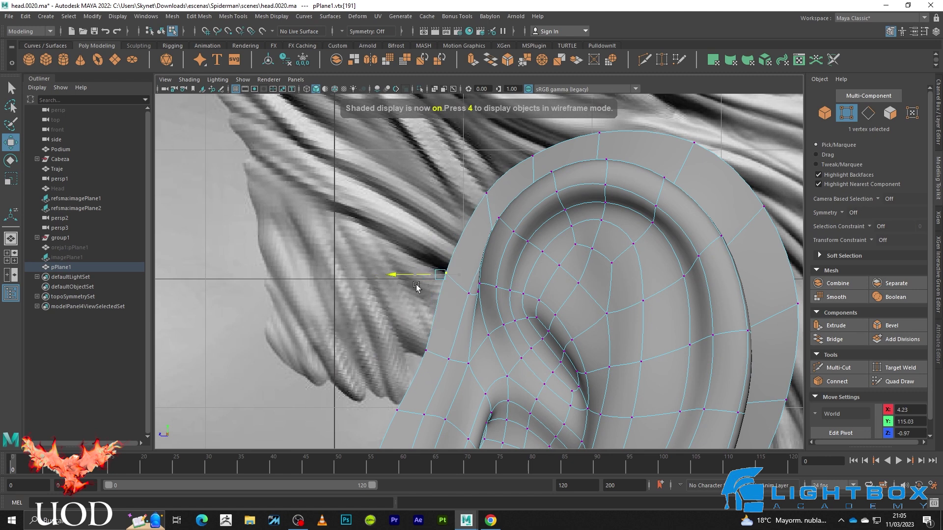
left_click(486, 194)
left_click_drag(486, 194, 463, 217)
- Pull the next rim vertex left to match the reference and select lower back-rim vertices
left_click(528, 160)
key("4")
left_click_drag(528, 161, 504, 158)
key("5")
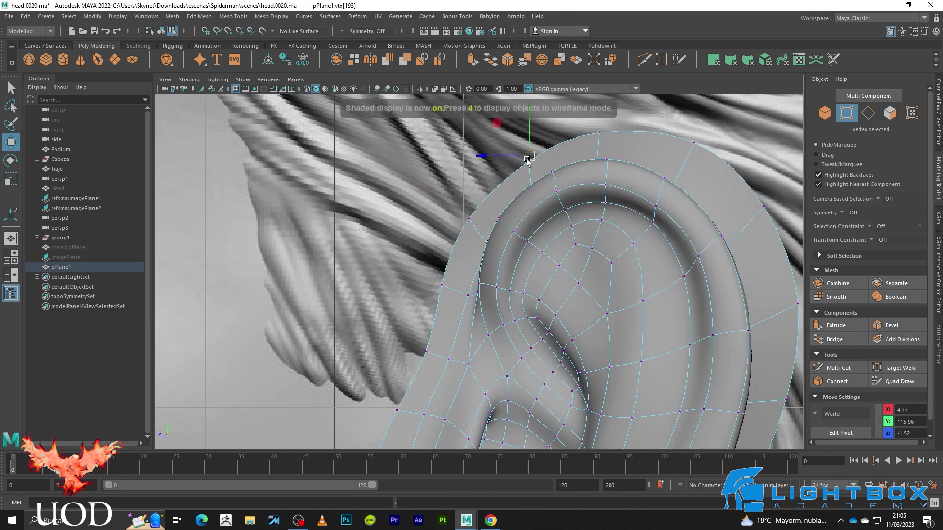
scroll(685, 160, "down", 5)
key("4")
left_click(639, 234)
key("5")
key("5")
middle_click_drag(649, 240, 633, 191, "alt")
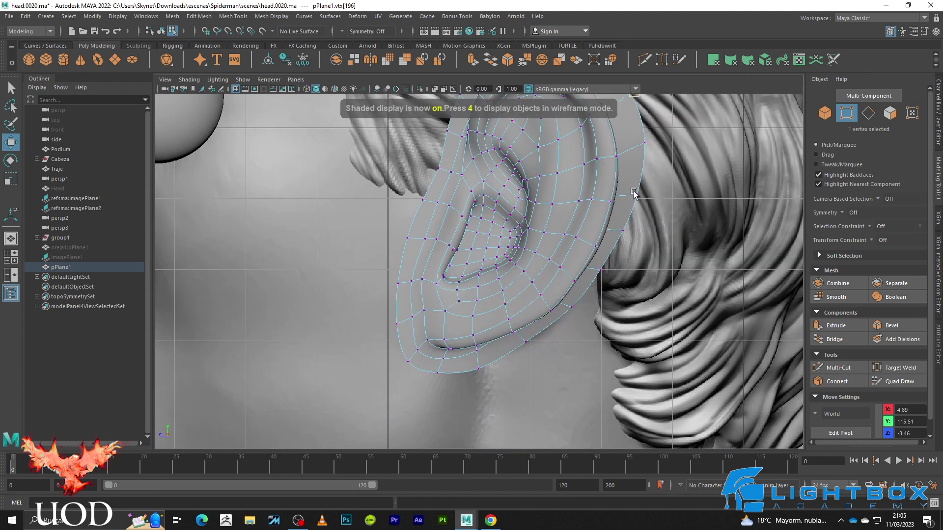
left_click_drag(525, 357, 526, 358)
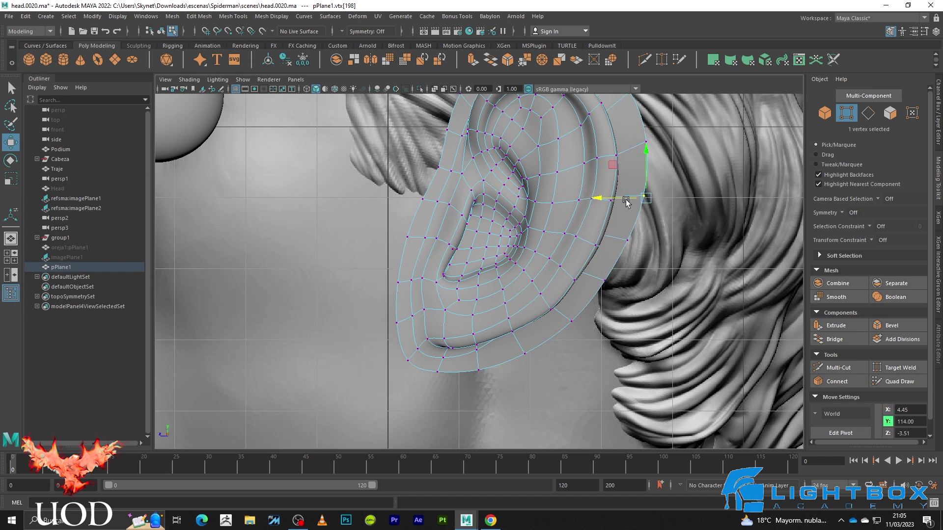
- Leave vertex editing, zoom out and select the second reference image plane
key("F8")
scroll(614, 236, "down", 5)
left_click(582, 281)
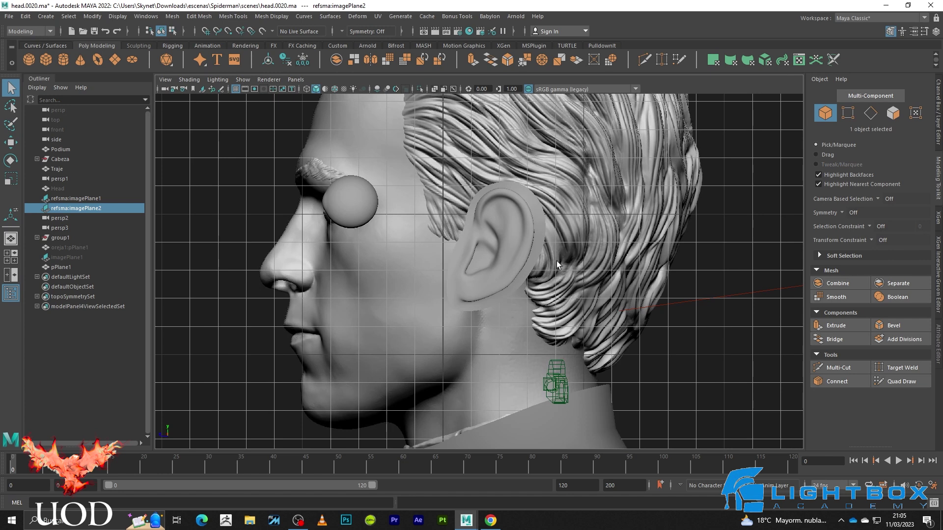
- Put pPlane1 in vertex mode and grab a vertex near the ear's top edge with the Move tool
key("space")
key("space")
mouse_move(606, 225)
left_mouse_down("alt")
mouse_move(634, 232)
mouse_move(680, 215)
mouse_move(594, 228)
mouse_move(495, 223)
mouse_move(464, 208)
mouse_move(522, 240)
left_mouse_up("alt")
left_click(513, 263)
key("1")
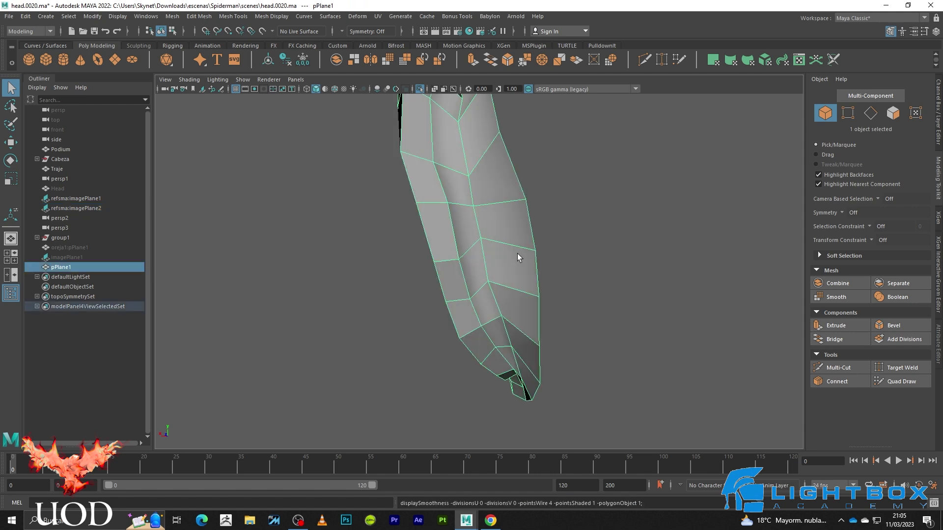
key("F9")
mouse_move(473, 151)
left_mouse_down("alt")
mouse_move(489, 211)
mouse_move(504, 211)
left_mouse_up("alt")
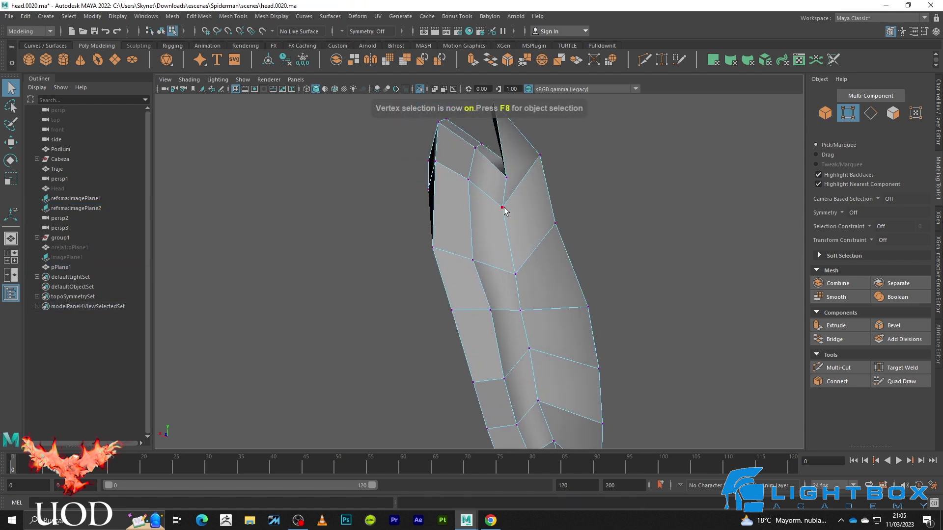
left_click(503, 208)
key("w")
key("3")
key("ctrl+z")
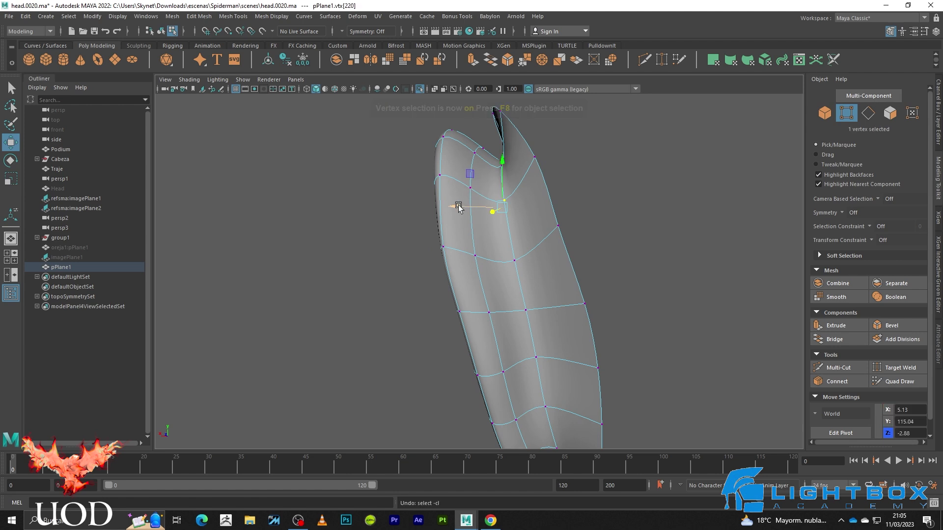
- Select upper-rim and inner-fold vertices from several angles, comparing cage and smooth previews
left_click_drag(472, 219, 509, 222, "alt")
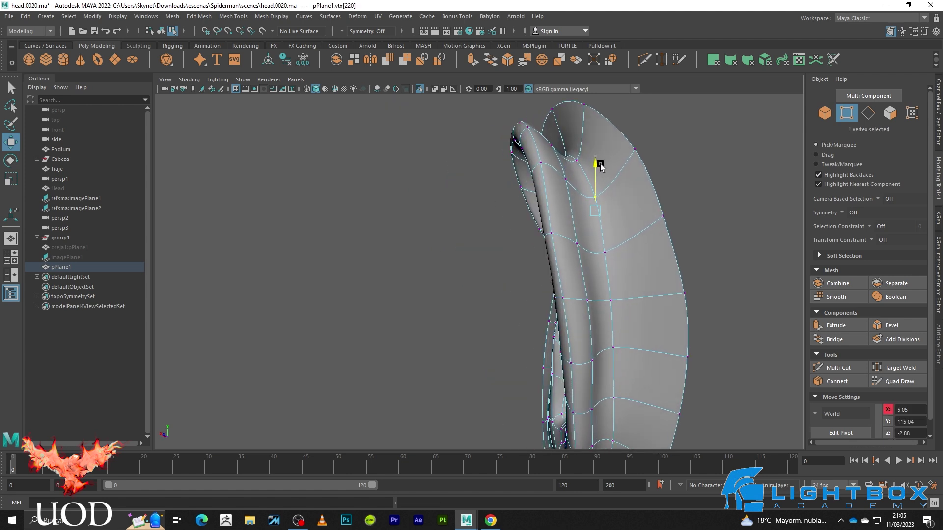
key("1")
mouse_move(602, 193)
left_mouse_down("alt")
mouse_move(616, 243)
mouse_move(599, 216)
mouse_move(540, 236)
left_mouse_up("alt")
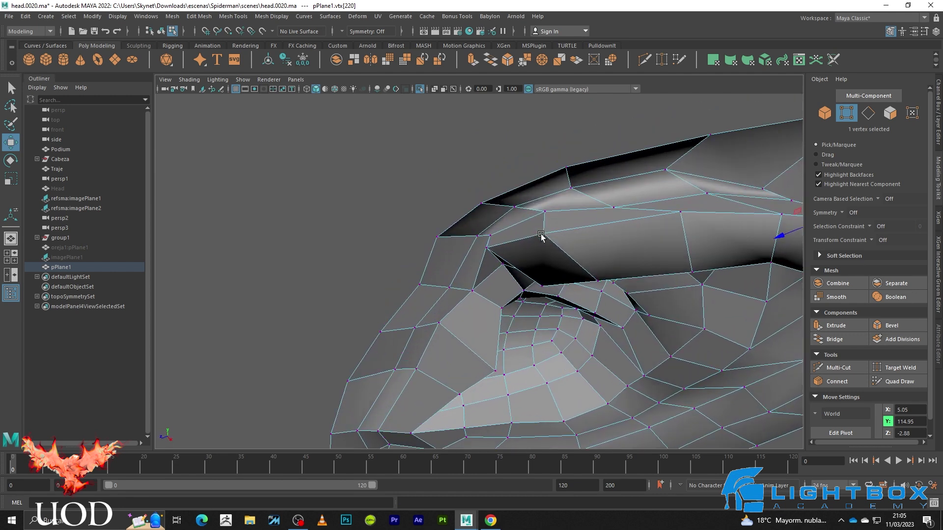
left_click(542, 212)
key("3")
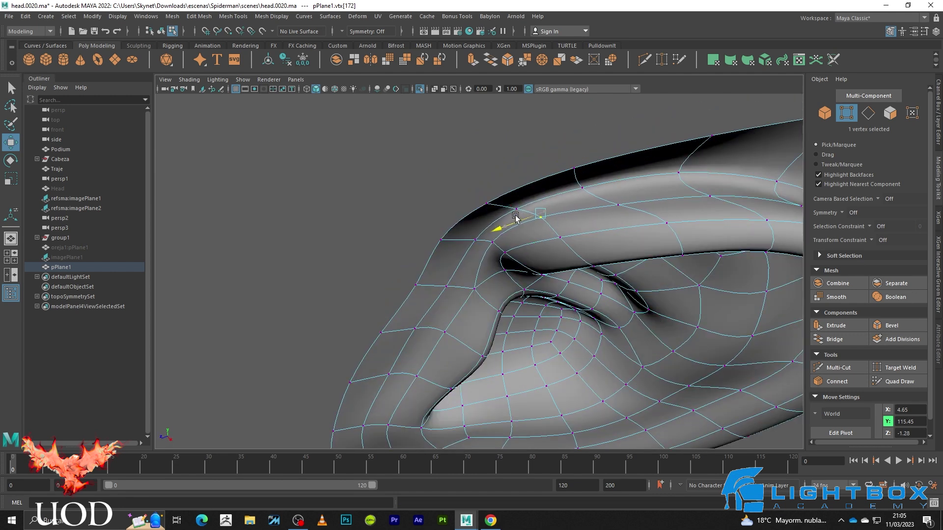
left_click_drag(516, 217, 482, 292, "alt")
key("1")
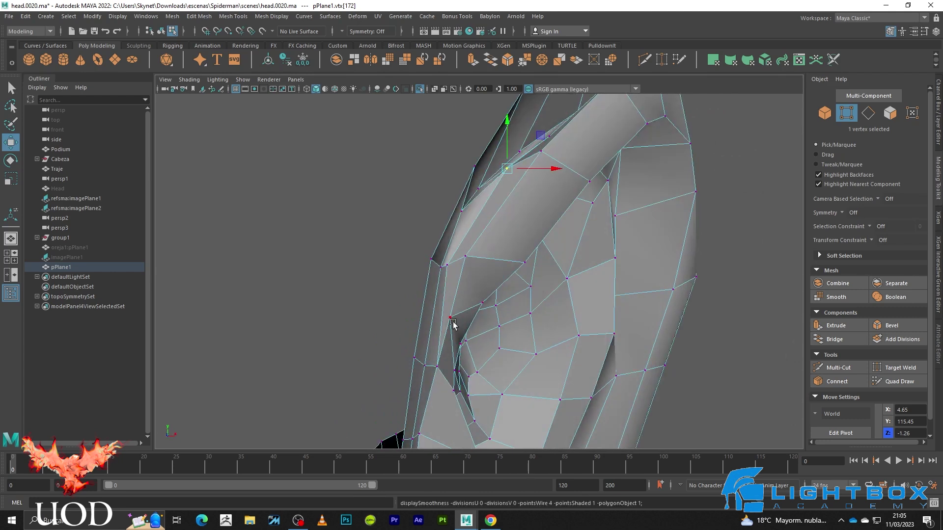
left_click(451, 318)
key("3")
- Pull a rim vertex outward along X, then return to object selection
scroll(495, 319, "up", 3)
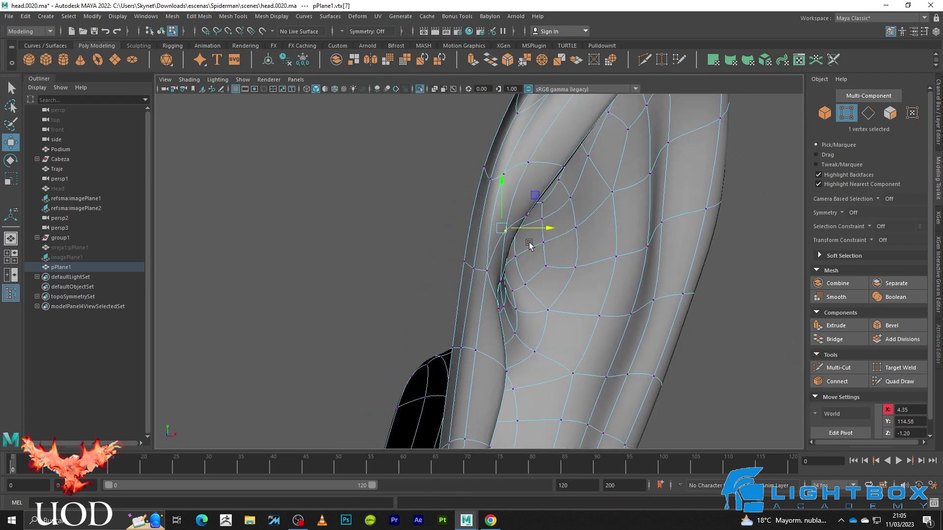
scroll(521, 260, "up", 3)
scroll(491, 259, "up", 3)
left_click(484, 249)
key("1")
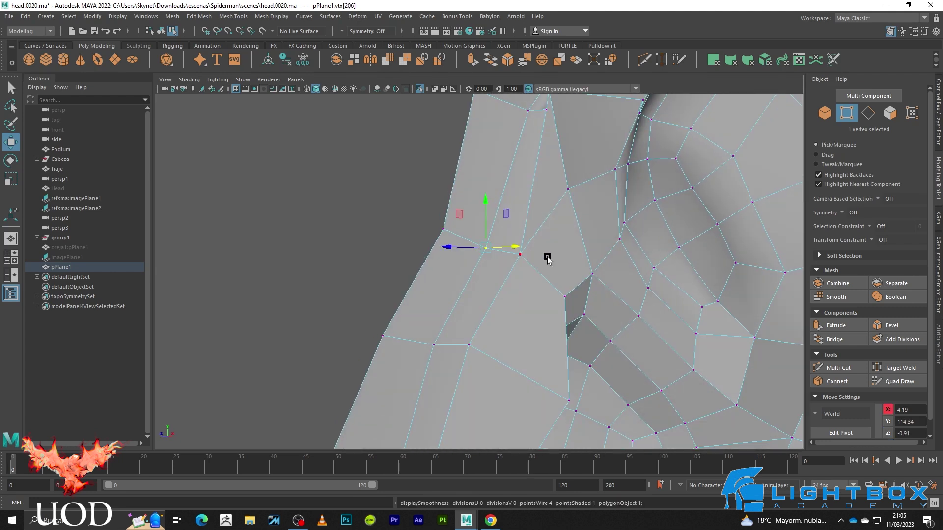
left_click_drag(547, 260, 501, 261, "alt")
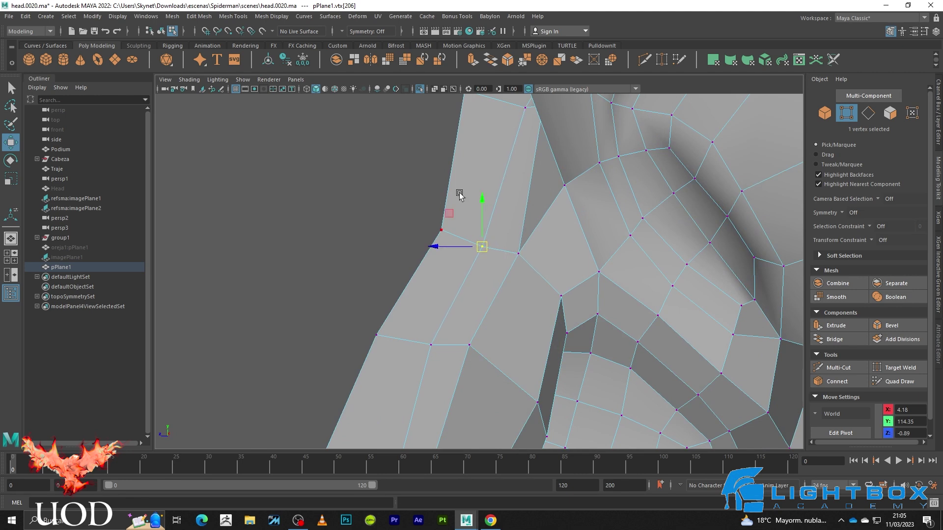
left_click_drag(458, 193, 396, 271)
key("3")
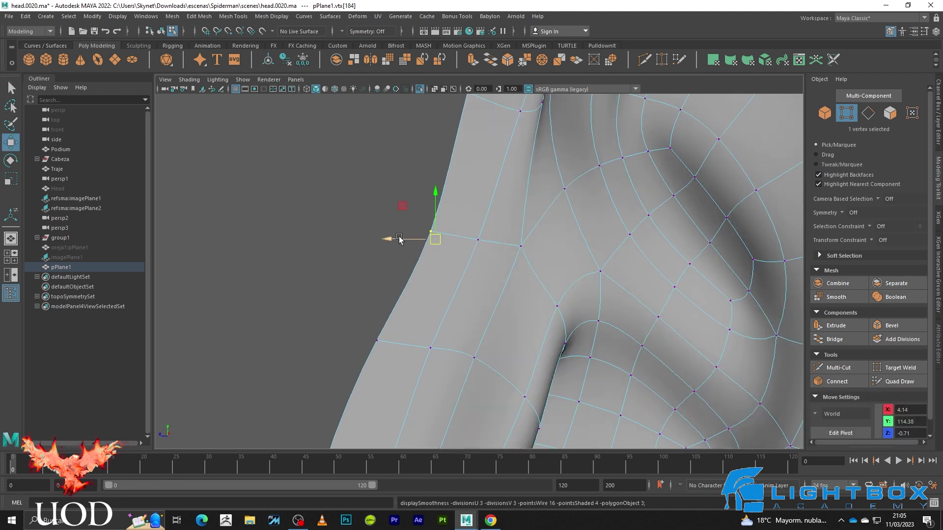
left_click_drag(416, 229, 374, 233)
right_click_drag(498, 202, 324, 245)
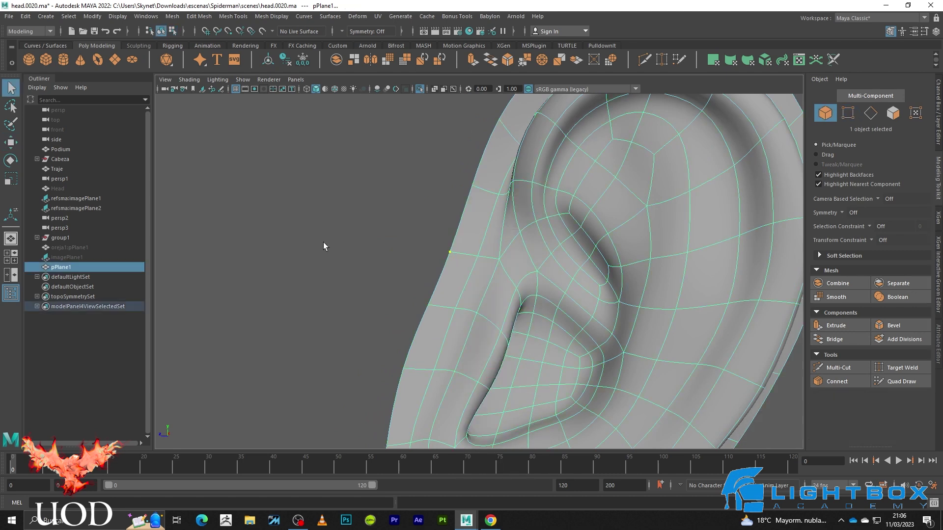
left_click(322, 246)
- Zoom in on the upper ear and reselect the ear mesh in cage view
scroll(393, 255, "down", 5)
mouse_move(466, 270)
left_mouse_down("alt")
mouse_move(544, 285)
mouse_move(511, 246)
left_mouse_up("alt")
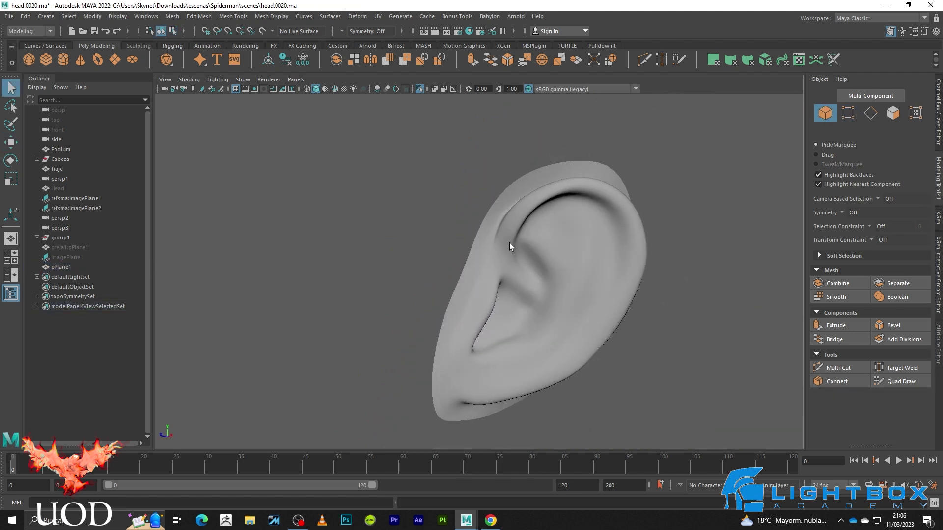
scroll(538, 276, "up", 3)
scroll(556, 274, "up", 2)
mouse_move(556, 278)
left_mouse_down("alt")
mouse_move(528, 268)
mouse_move(512, 318)
left_mouse_up("alt")
left_click(529, 263)
key("1")
scroll(526, 268, "up", 2)
- Move consecutive upper-rim vertices in vertex mode, checking the smoothed result
key("F9")
left_click(520, 317)
key("w")
key("3")
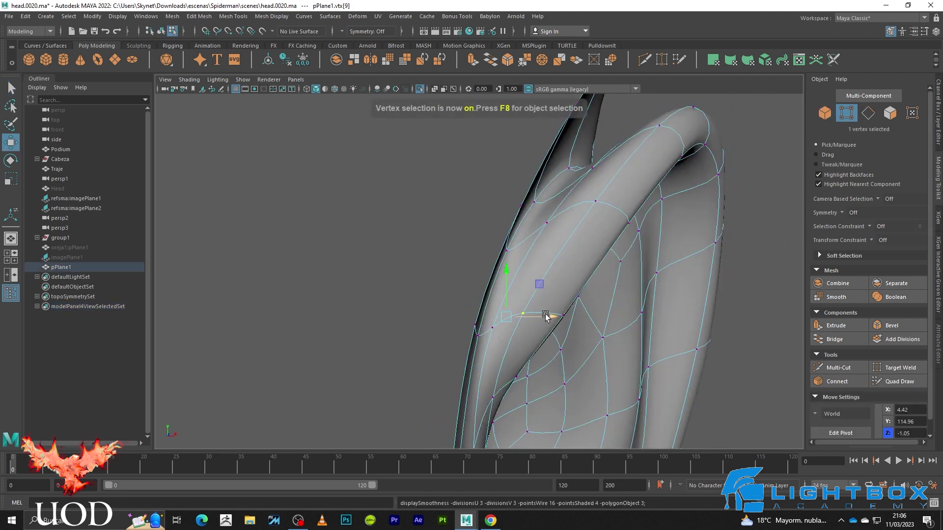
key("1")
left_click(480, 330)
key("3")
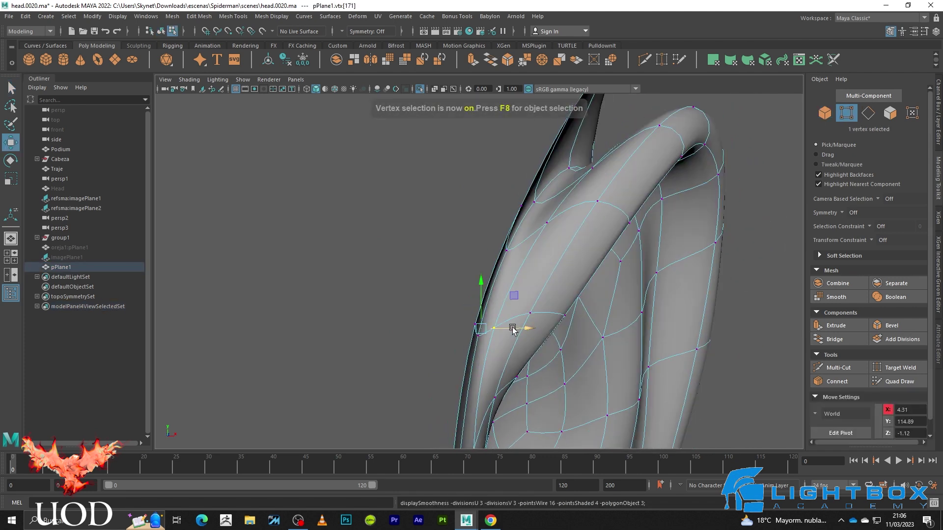
left_click_drag(515, 330, 516, 269, "alt")
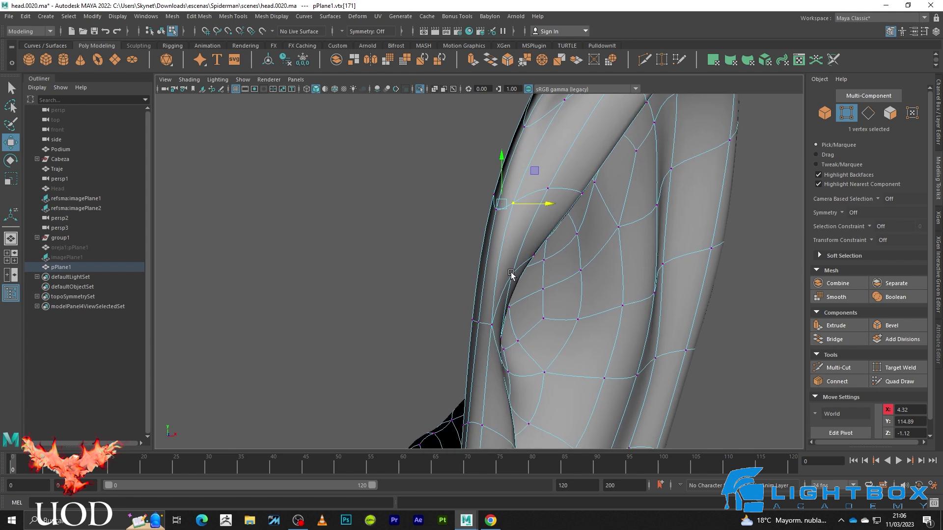
- Reselect the ear mesh and select rim edges in edge mode
right_click_drag(520, 194, 393, 226)
mouse_move(384, 228)
left_mouse_down("alt")
mouse_move(532, 241)
mouse_move(391, 244)
mouse_move(504, 239)
mouse_move(534, 261)
mouse_move(539, 252)
mouse_move(518, 316)
left_mouse_up("alt")
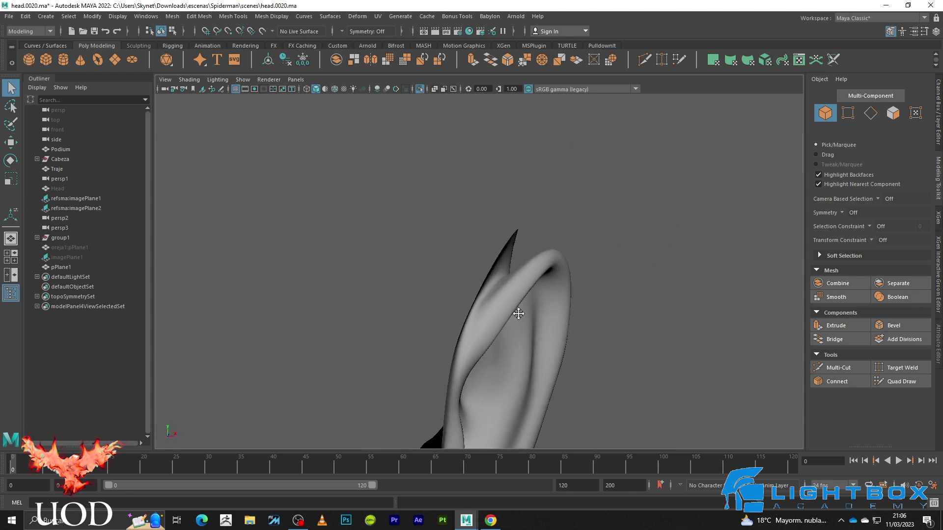
scroll(510, 329, "up", 3)
left_click(511, 329)
key("1")
left_click_drag(502, 352, 509, 314, "alt")
key("F10")
left_click(506, 245, "shift")
mouse_move(507, 245)
left_mouse_down("alt")
mouse_move(551, 236)
mouse_move(526, 244)
mouse_move(589, 242)
mouse_move(552, 245)
mouse_move(575, 182)
mouse_move(672, 253)
mouse_move(511, 240)
mouse_move(501, 217)
mouse_move(507, 247)
mouse_move(492, 269)
mouse_move(601, 310)
mouse_move(553, 270)
mouse_move(574, 260)
left_mouse_up("alt")
key("w")
key("q")
- Pick individual rim edges, comparing the faceted cage against the smoothed preview
left_click(574, 182)
key("1")
key("w")
key("3")
key("1")
left_click(600, 311)
scroll(553, 270, "up", 5)
- Back in vertex mode, select a vertex on the ear's outer rim edge
key("F9")
left_click(467, 157)
key("3")
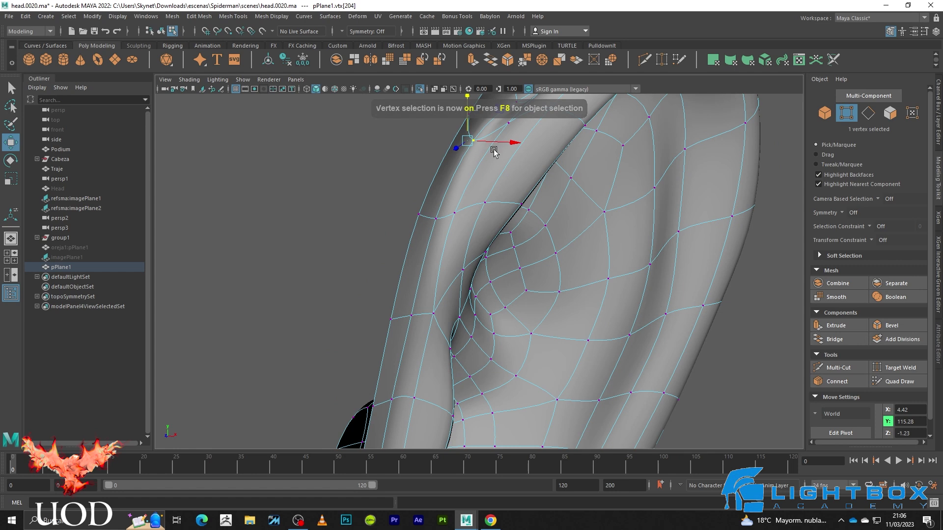
scroll(494, 153, "down", 5)
left_click_drag(480, 254, 532, 253, "alt")
left_click(478, 251)
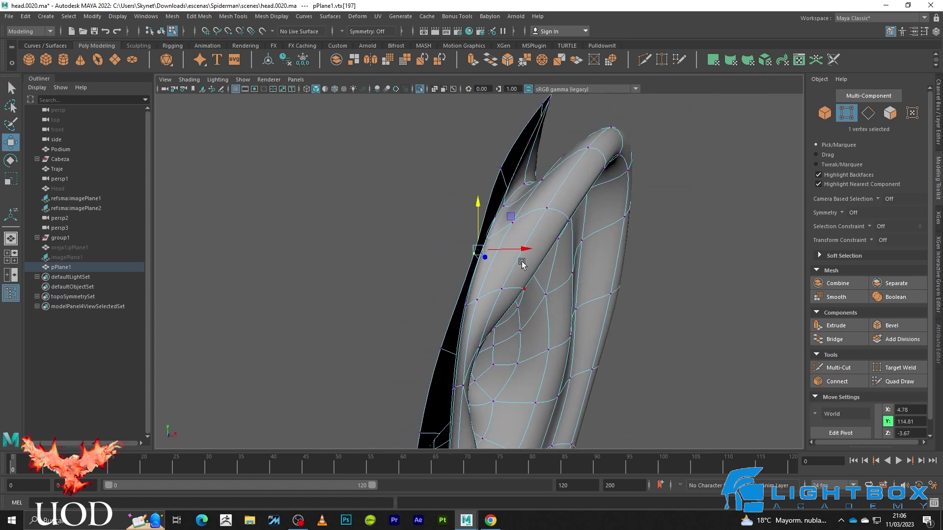
- In the maximized front view, pull an inner-edge vertex toward the head over the reference
key("space")
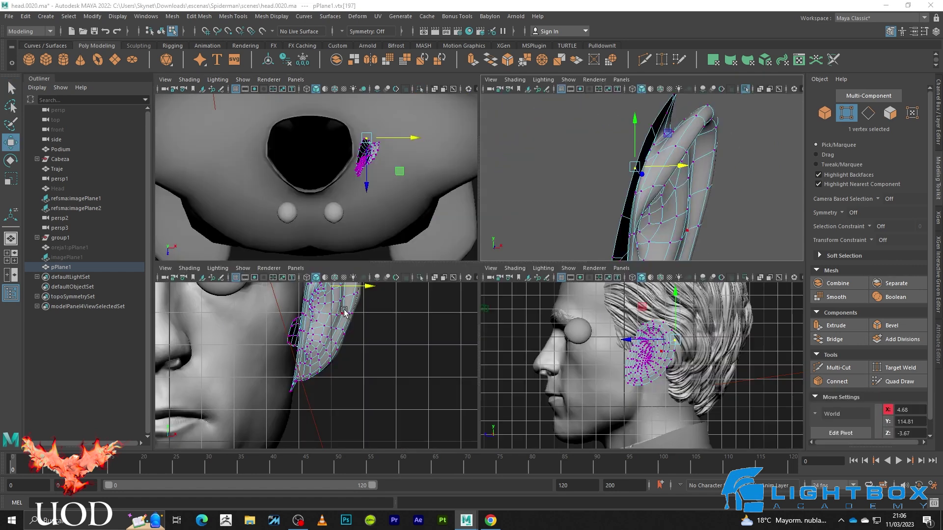
key("space")
scroll(438, 263, "down", 5)
scroll(428, 256, "up", 4)
key("4")
left_click(425, 255)
key("5")
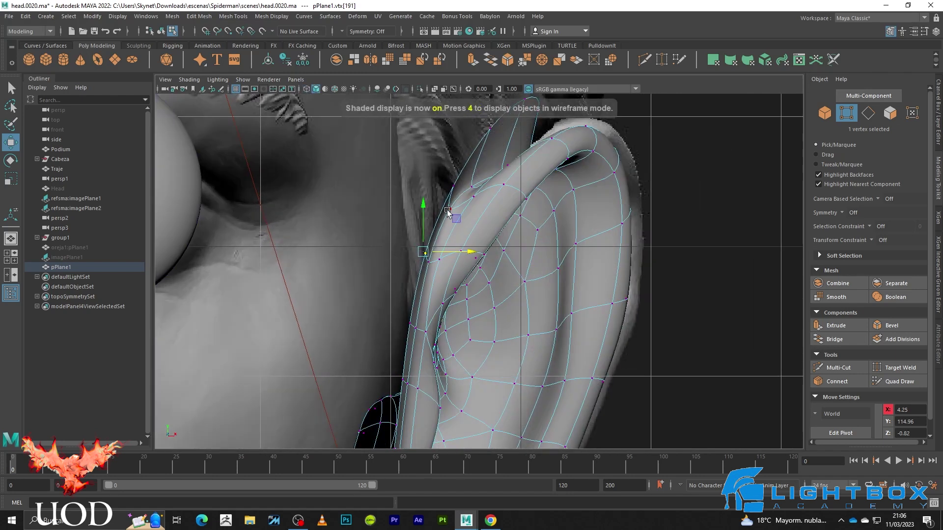
left_click_drag(439, 262, 428, 264)
- Select another inner-edge vertex, toggling wireframe and shaded display to compare with the reference
key("w")
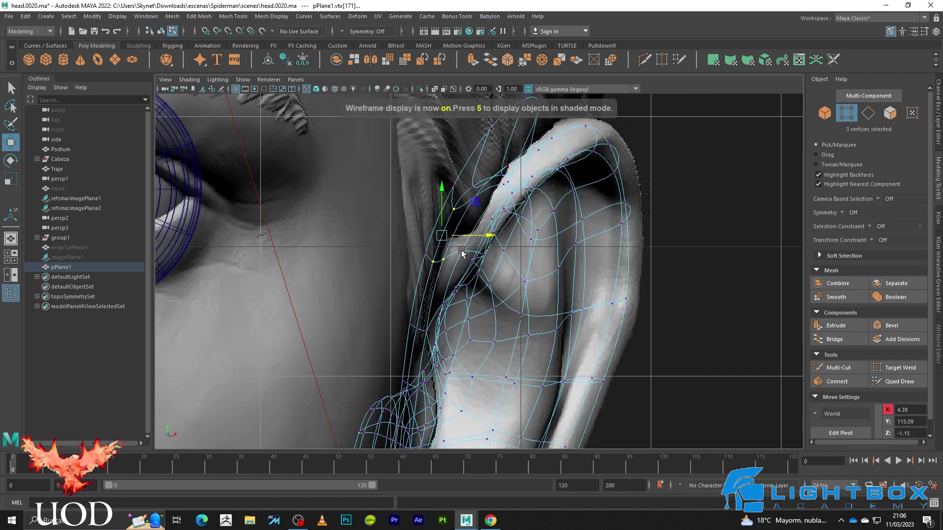
left_click(462, 251)
key("5")
scroll(598, 208, "down", 3)
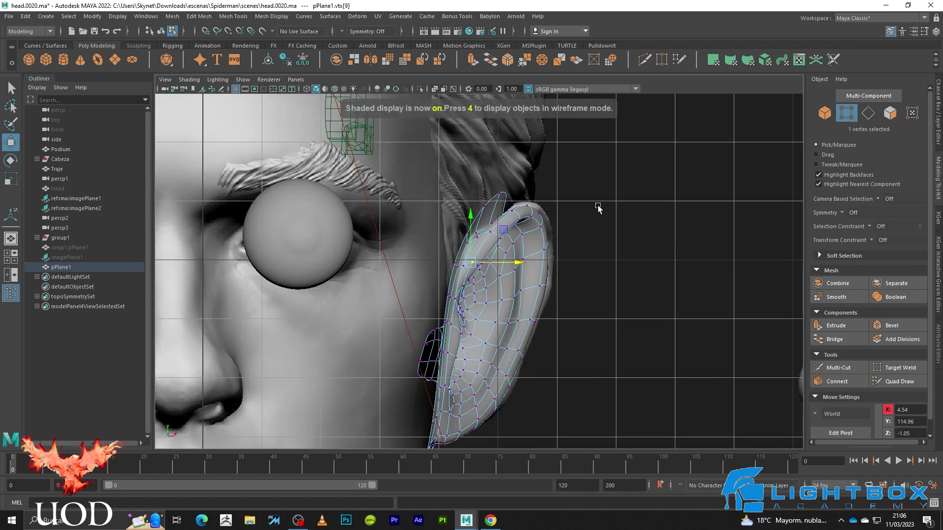
key("4")
key("5")
key("F8")
key("4")
- Reselect the ear mesh and zoom in on its inner edge
left_click(608, 293)
key("5")
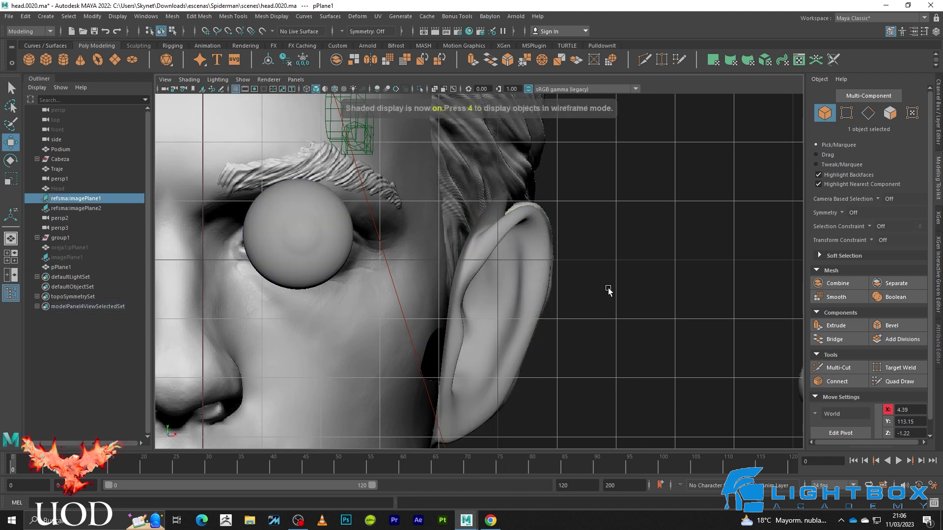
scroll(587, 217, "up", 2)
scroll(506, 245, "up", 3)
left_click(506, 246)
scroll(506, 245, "up", 3)
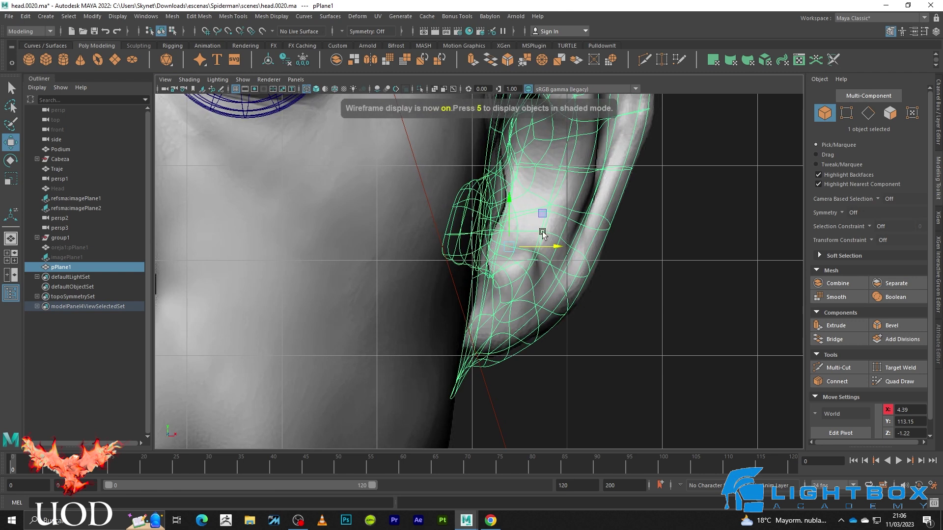
scroll(493, 275, "up", 2)
- Select five vertices along the ear's inner edge over the wireframe reference
key("F8")
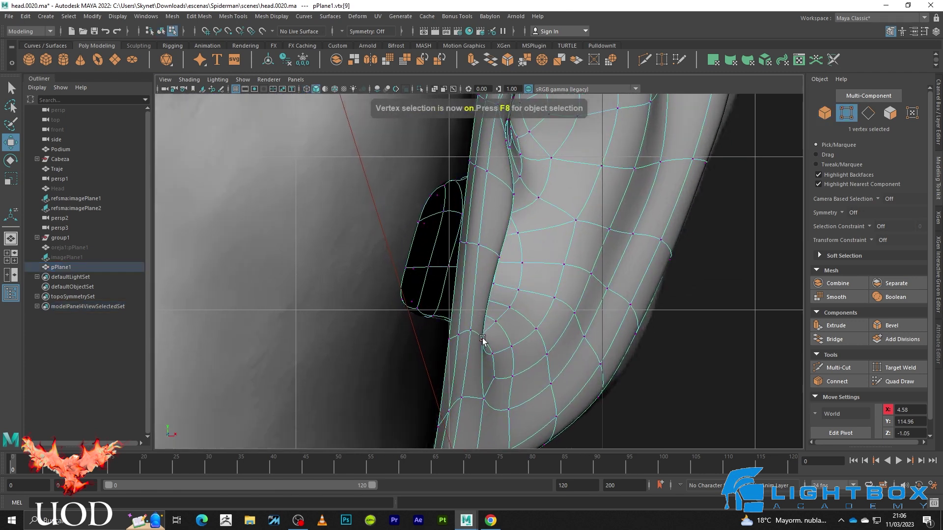
key("4")
left_click_drag(465, 342, 464, 342)
key("5")
key("q")
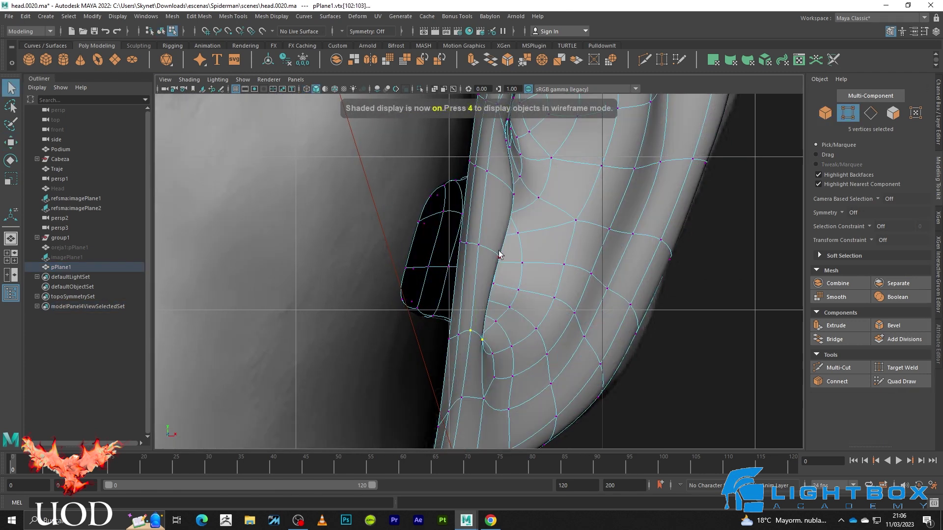
key("4")
key("space")
key("space")
- Shift an inner-edge vertex along X and slide it on the surface, checking the smooth preview
mouse_move(482, 233)
left_mouse_down("alt")
mouse_move(552, 240)
mouse_move(491, 279)
left_mouse_up("alt")
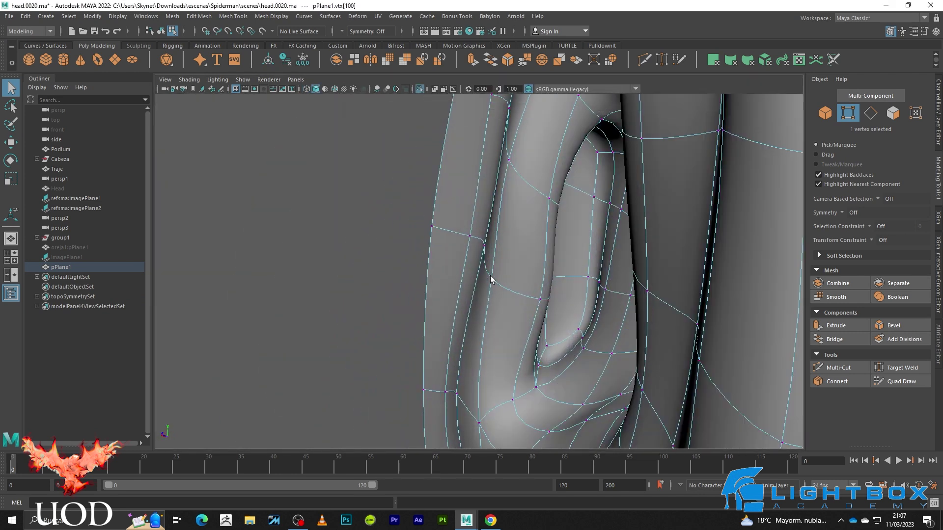
key("1")
key("w")
key("3")
left_click_drag(461, 277, 483, 275)
left_click_drag(546, 304, 517, 301)
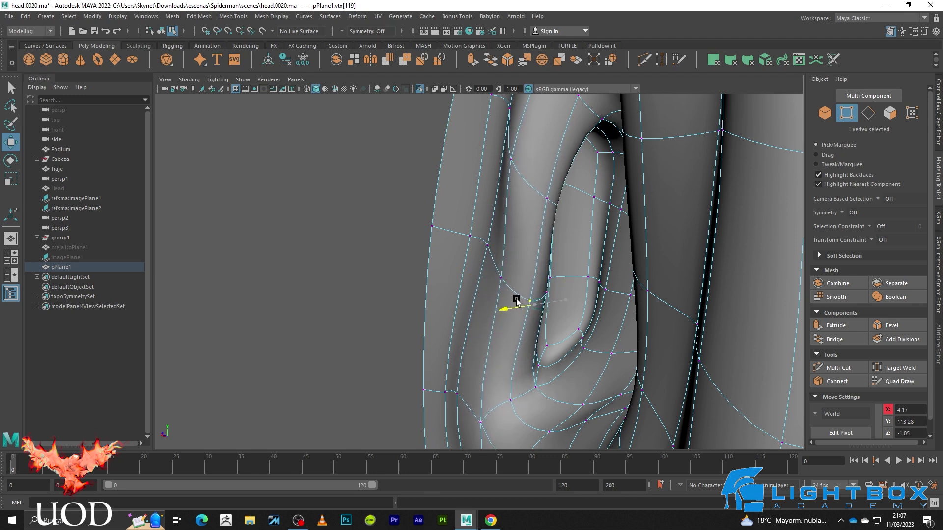
middle_click_drag(513, 298, 521, 301, "ctrl+shift")
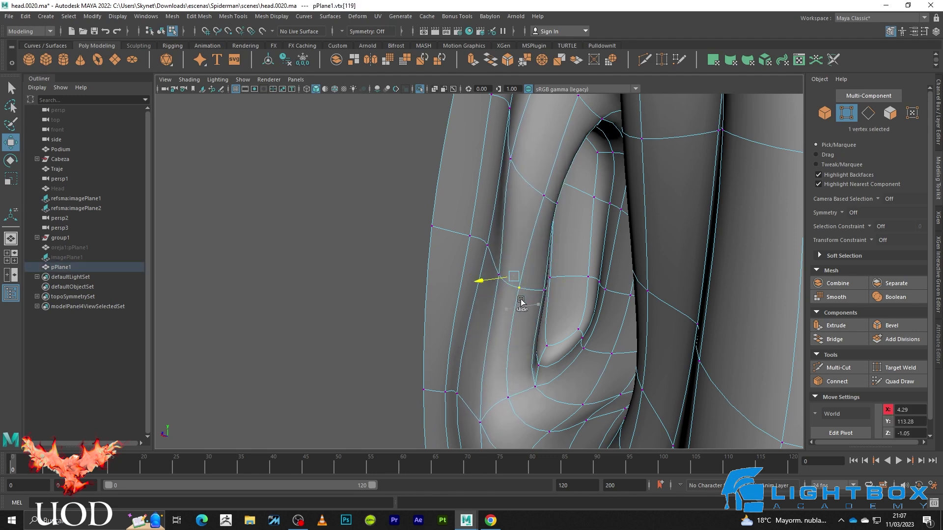
left_click_drag(481, 354, 483, 293, "alt")
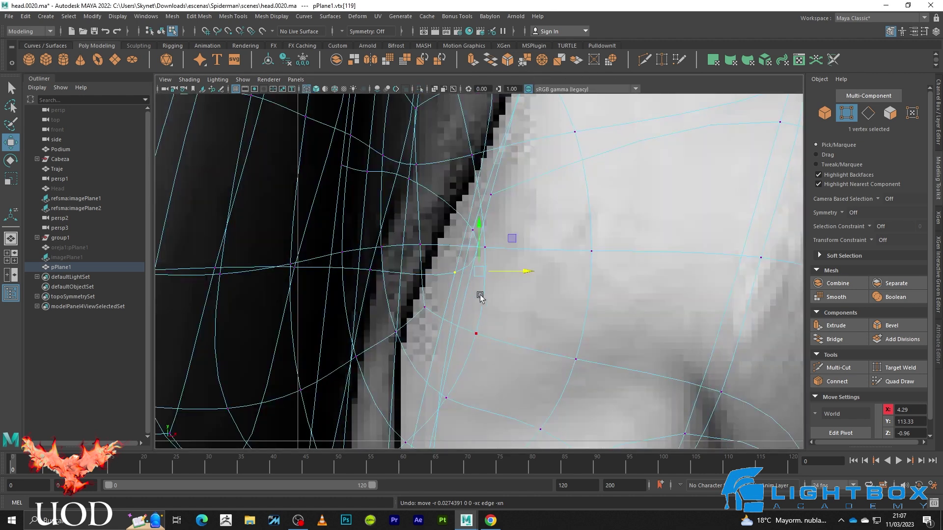
scroll(482, 293, "up", 3)
- Orbit around the ear and return to the maximized front view, toggling wireframe and shading
key("q")
key("4")
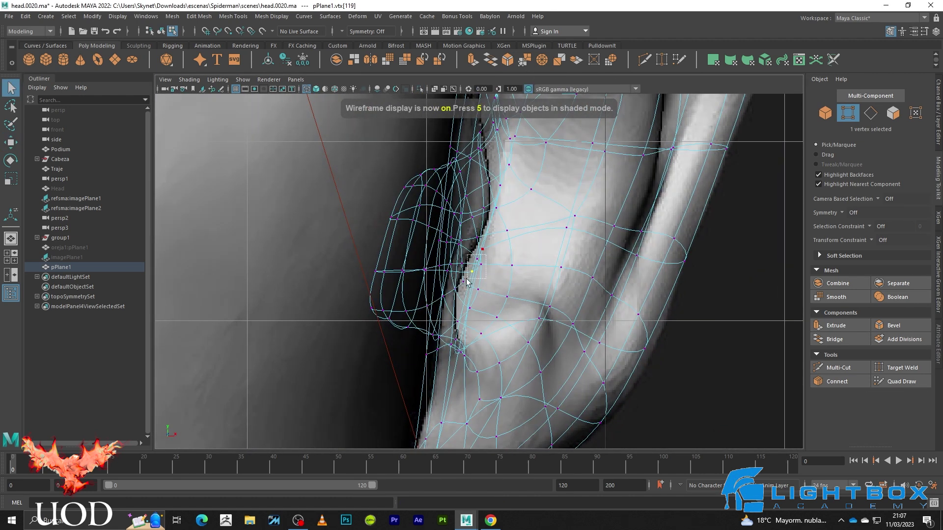
key("5")
scroll(567, 347, "up", 4)
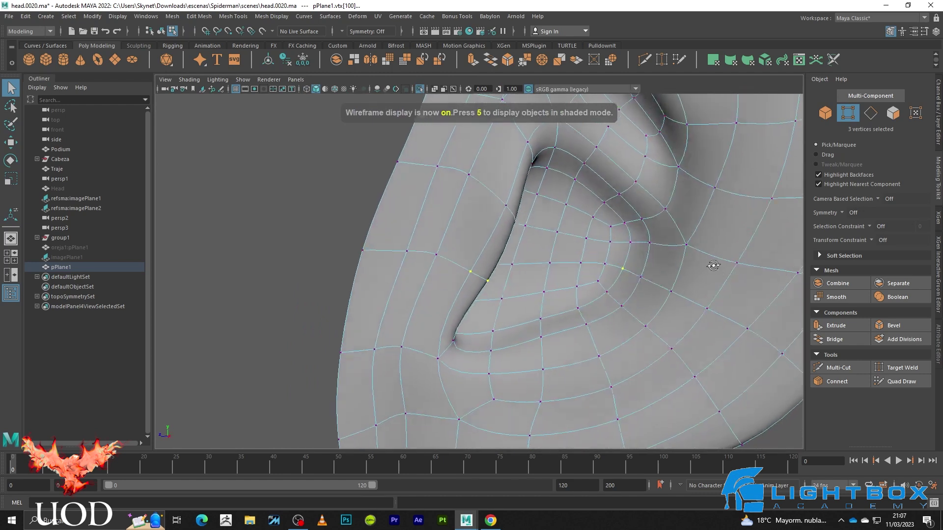
key("4")
mouse_move(511, 285)
left_mouse_down("alt")
mouse_move(568, 276)
mouse_move(695, 301)
left_mouse_up("alt")
key("space")
key("space")
key("5")
key("w")
key("4")
key("q")
key("5")
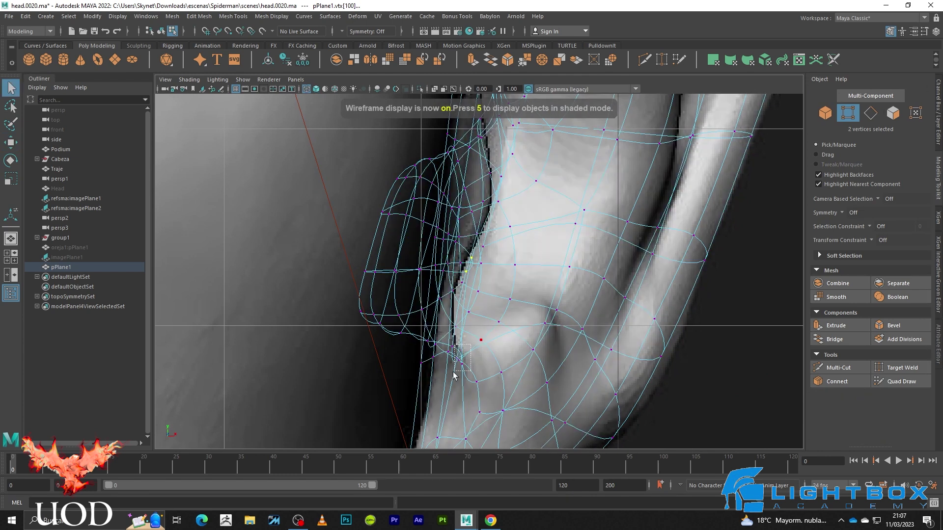
- With soft selection on, nudge a fold vertex right toward the rim and pick a lower inner-edge vertex
key("b")
key("w")
key("5")
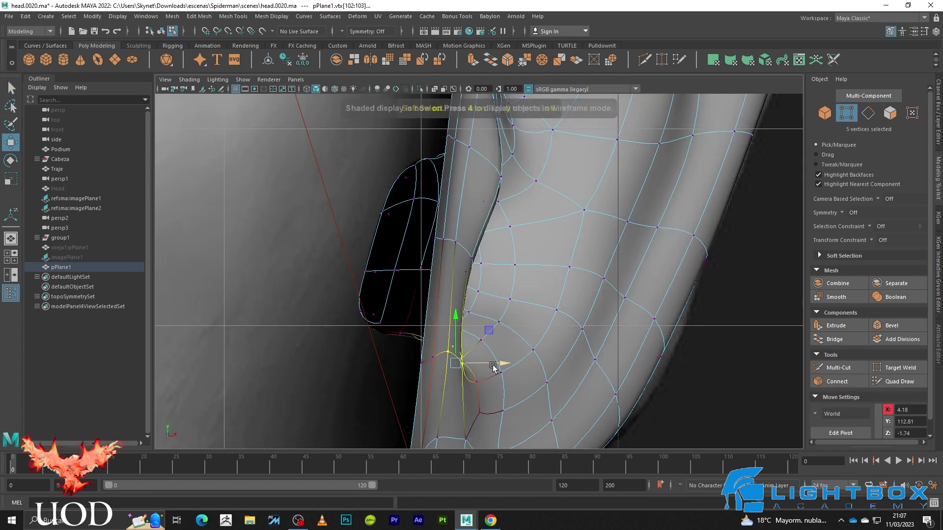
key("4")
key("5")
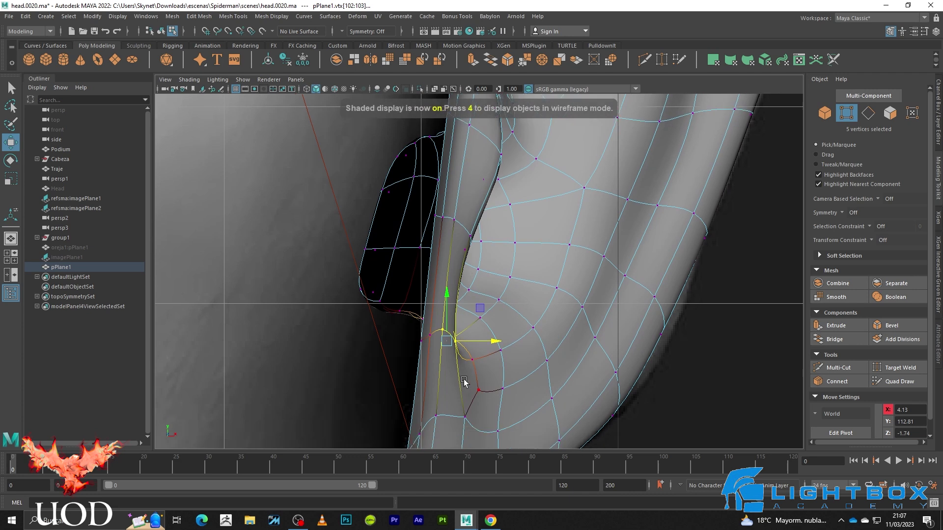
middle_click_drag(469, 399, 470, 346, "alt")
key("4")
key("5")
left_click_drag(470, 328, 478, 328)
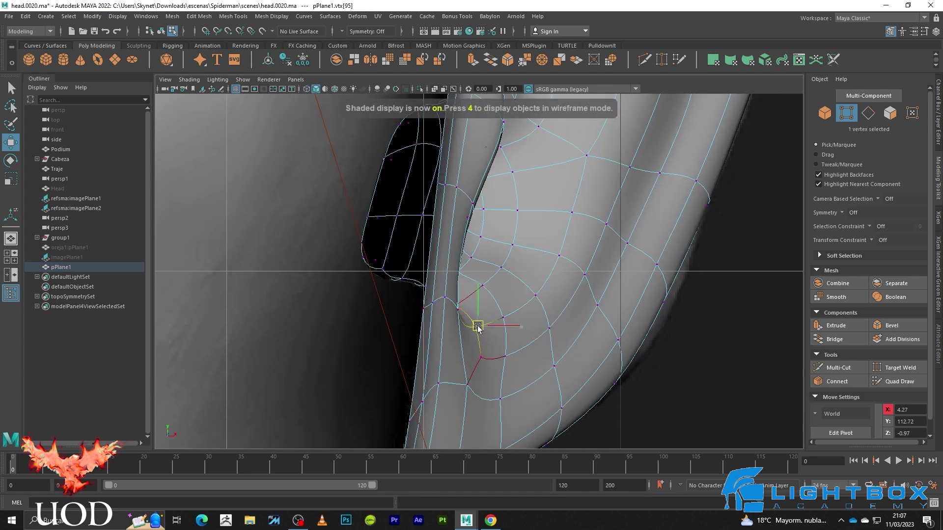
key("4")
left_click(469, 383)
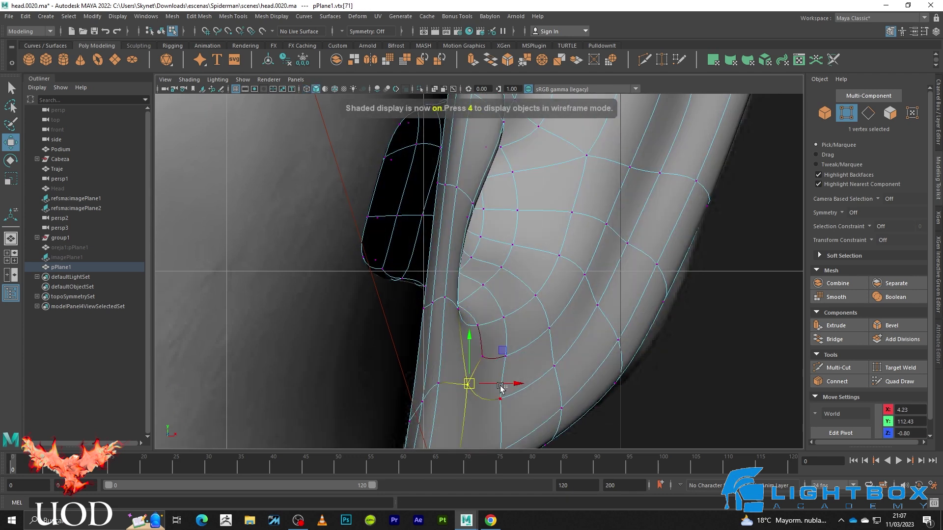
- Reselect the ear mesh pPlane1, checking it in wireframe and shaded display
key("F8")
scroll(520, 292, "down", 5)
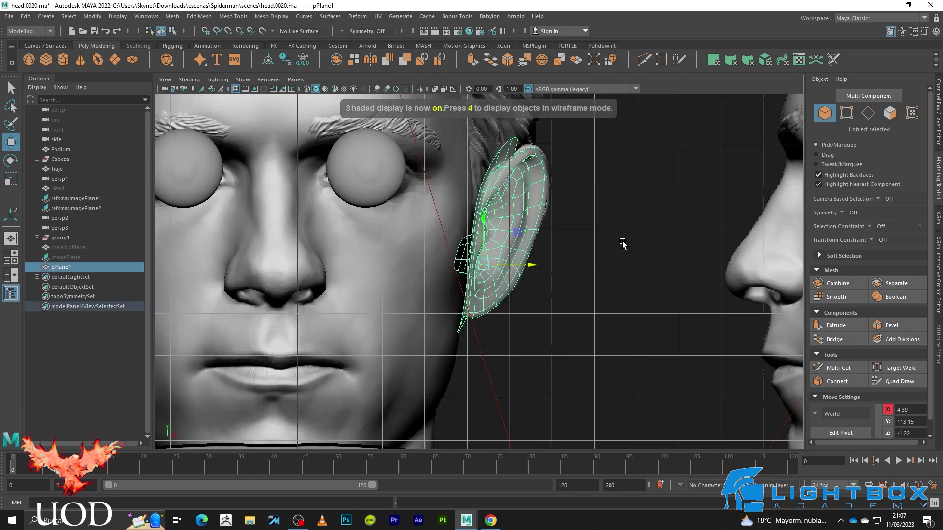
left_click(617, 276)
scroll(519, 295, "up", 3)
scroll(514, 286, "up", 3)
key("4")
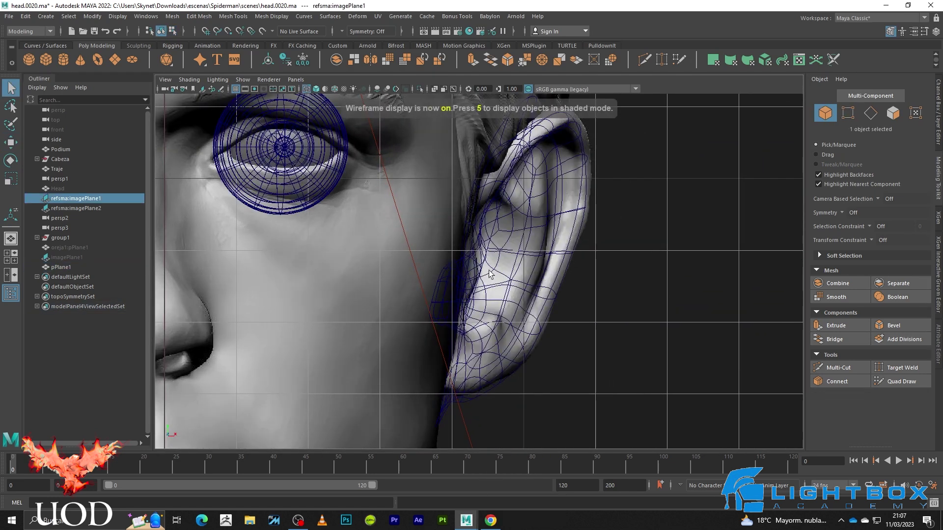
key("5")
scroll(491, 253, "up", 2)
left_click(489, 251)
scroll(487, 255, "up", 3)
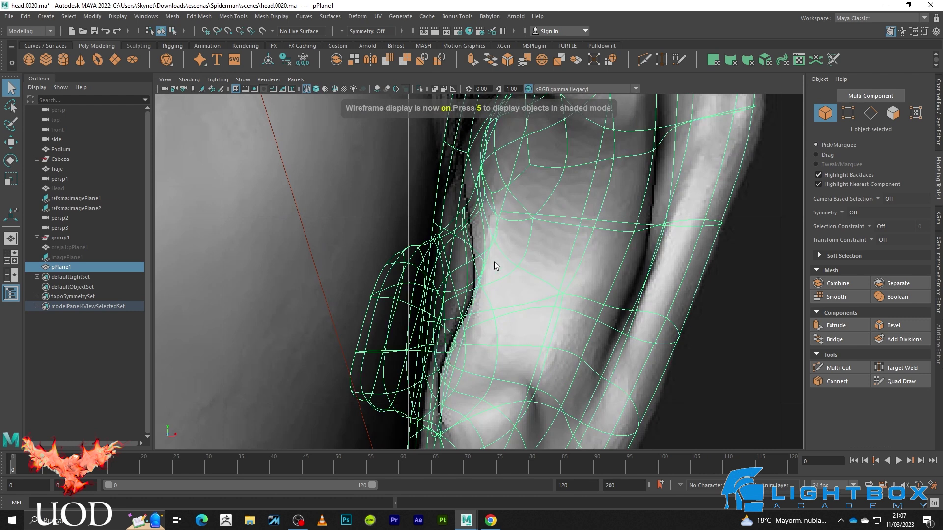
- Move vertices on the ear's inner fold, checking their placement in wireframe
key("F9")
left_click(482, 270)
key("w")
key("5")
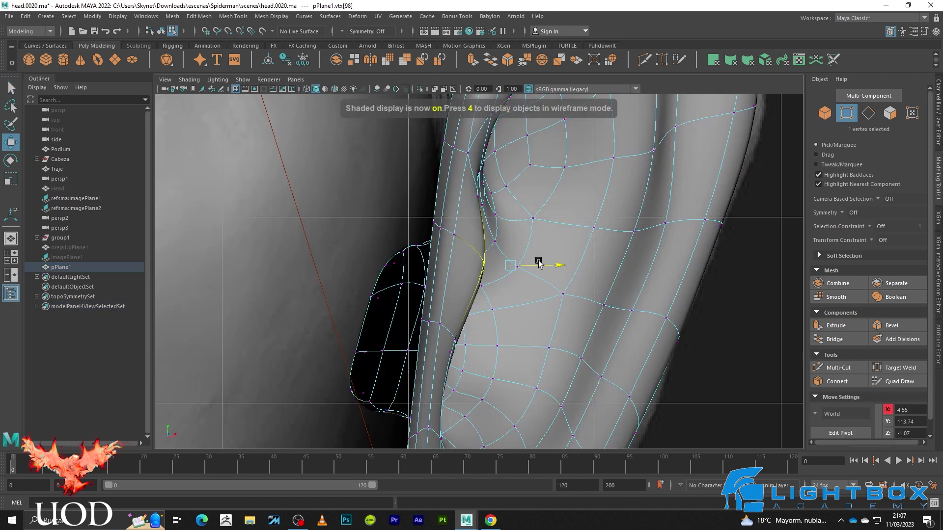
key("4")
left_click(496, 195)
key("5")
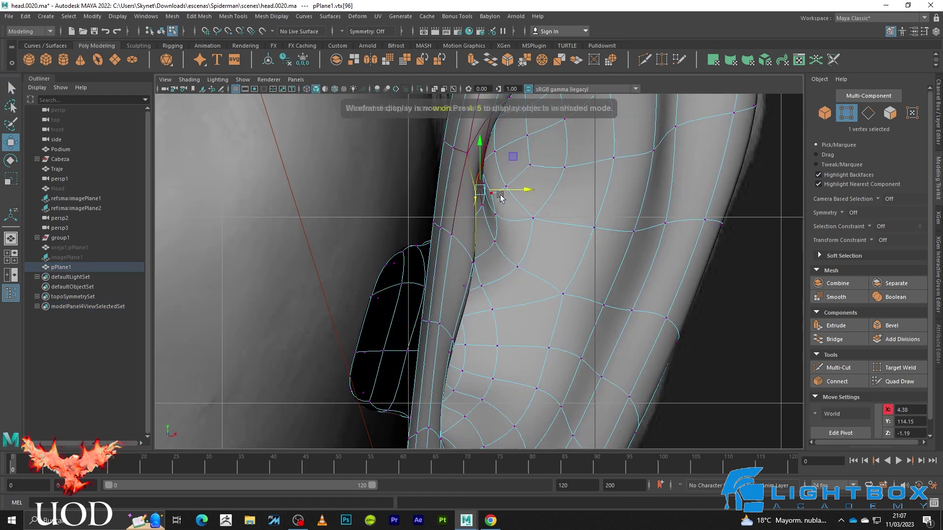
scroll(497, 190, "up", 2)
key("q")
key("4")
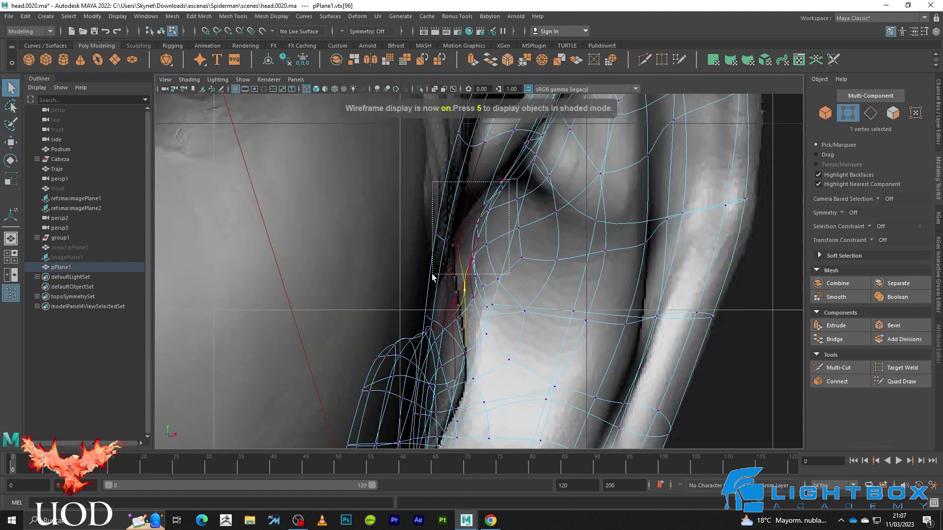
- Nudge a soft-selected group of fold vertices slightly along X to follow the reference
left_click_drag(509, 181, 432, 276)
key("w")
key("5")
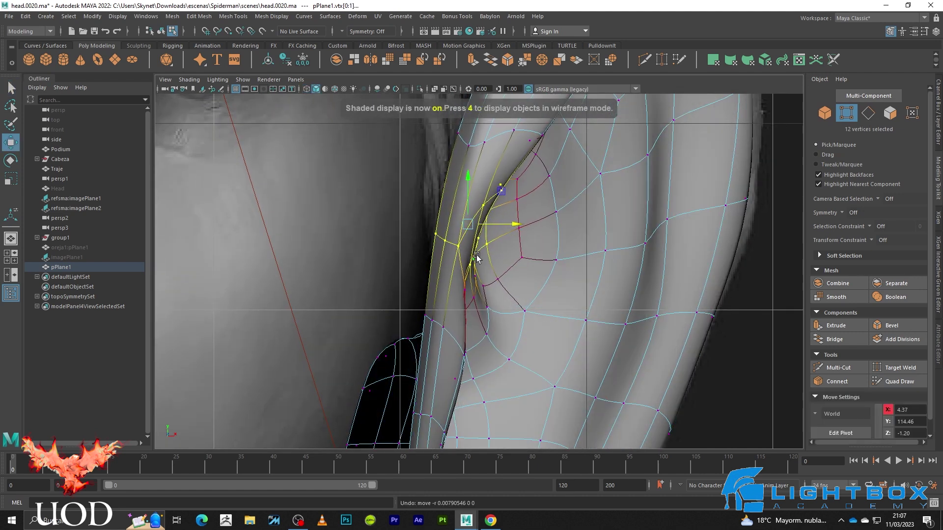
left_click_drag(467, 245, 510, 225)
left_click_drag(495, 166, 375, 397, "shift")
key("4")
left_click_drag(498, 294, 484, 259)
key("5")
mouse_move(413, 279)
left_mouse_down()
mouse_move(502, 252)
mouse_move(536, 271)
mouse_move(528, 278)
left_mouse_up()
key("5")
key("4")
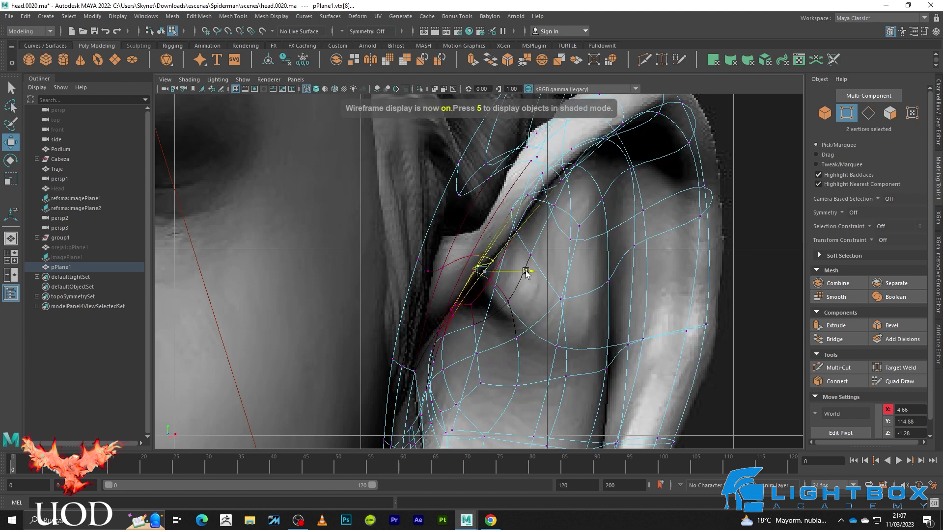
- Pan back over the face and reselect pPlane1 showing its unsmoothed base cage
scroll(526, 273, "down", 5)
middle_click_drag(526, 273, 604, 248, "alt")
key("F8")
left_click(593, 281)
key("5")
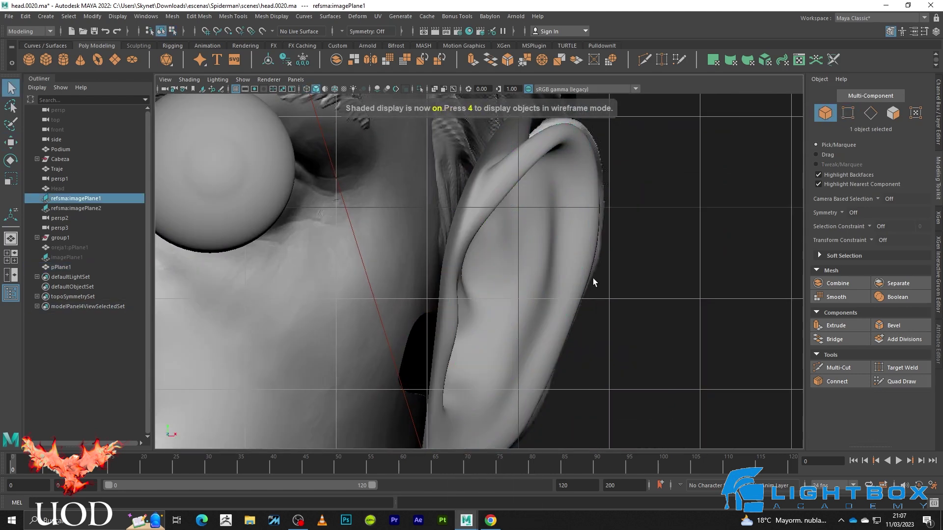
scroll(589, 293, "down", 5)
scroll(478, 193, "up", 4)
left_click(479, 190)
scroll(484, 221, "up", 3)
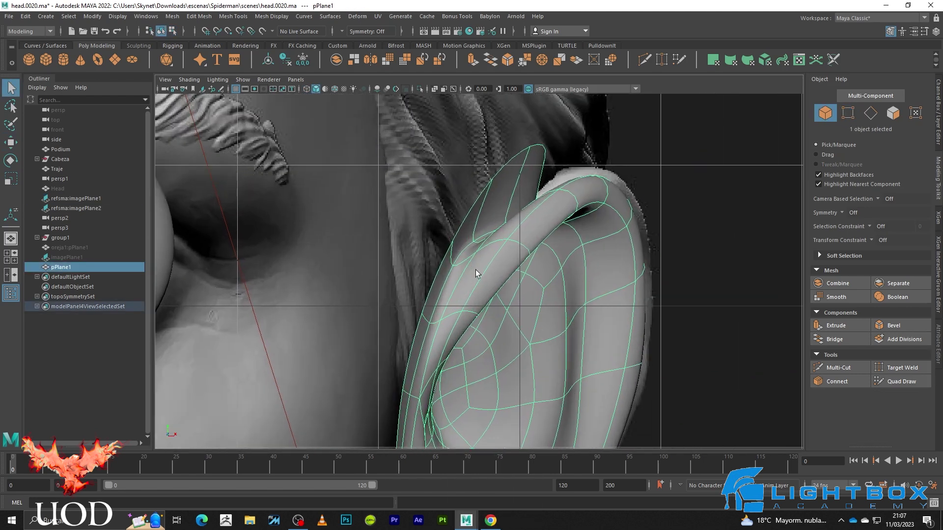
key("1")
scroll(465, 275, "up", 2)
- Push an upper rim vertex along X and pull the next left to round the rim
key("F8")
key("w")
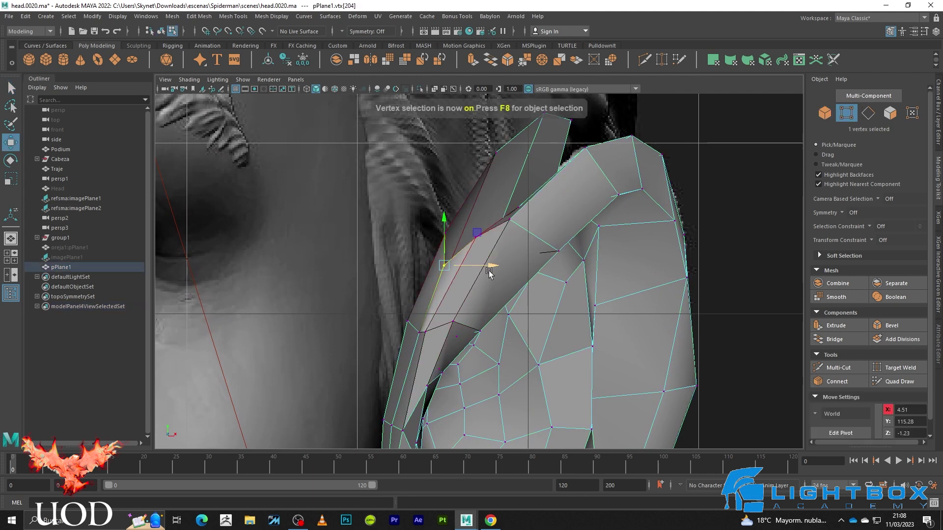
key("3")
left_click_drag(484, 272, 489, 272)
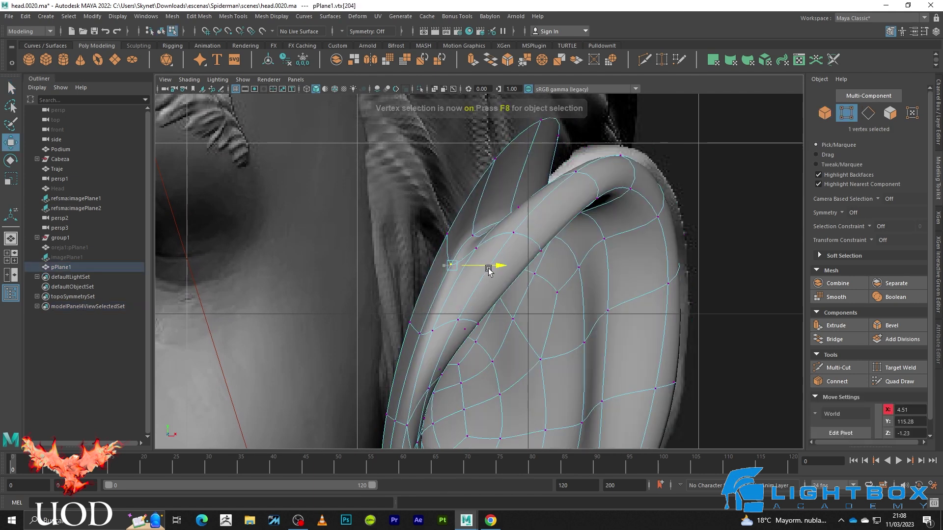
left_click(445, 232)
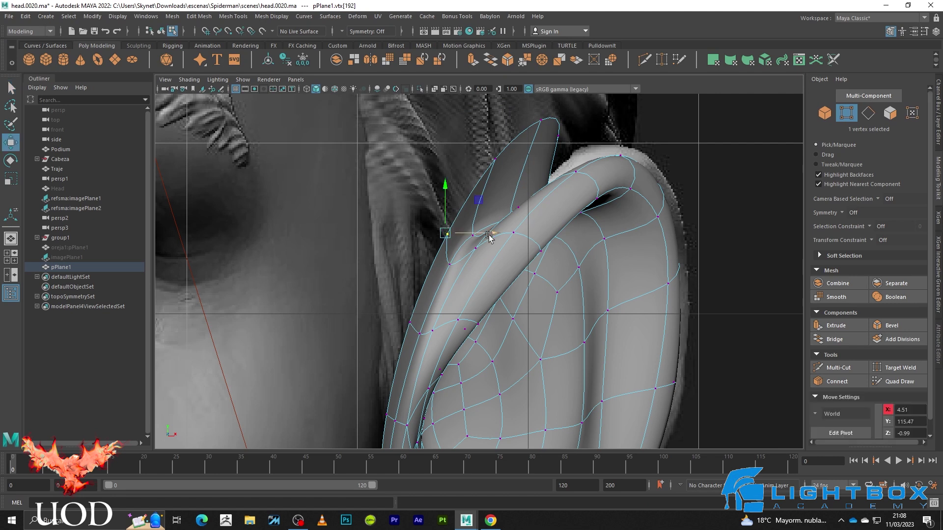
left_click_drag(487, 231, 462, 229)
key("1")
key("3")
- Adjust further vertices down the rim, checking smooth preview and wireframe
left_click(481, 153)
key("1")
left_click(401, 322)
key("3")
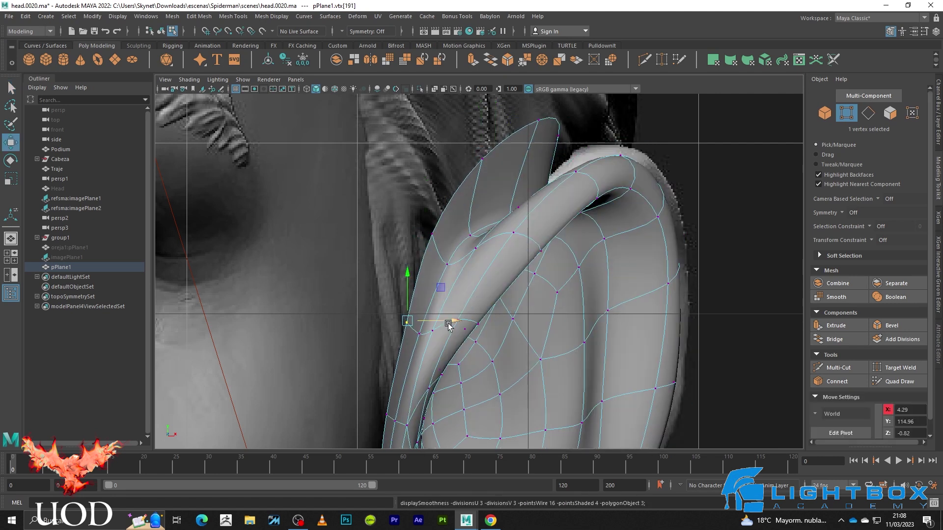
key("4")
key("5")
right_click_drag(491, 235, 546, 194)
- Reselect pPlane1 in the maximised front view with wireframe-on-shaded display
scroll(621, 198, "down", 5)
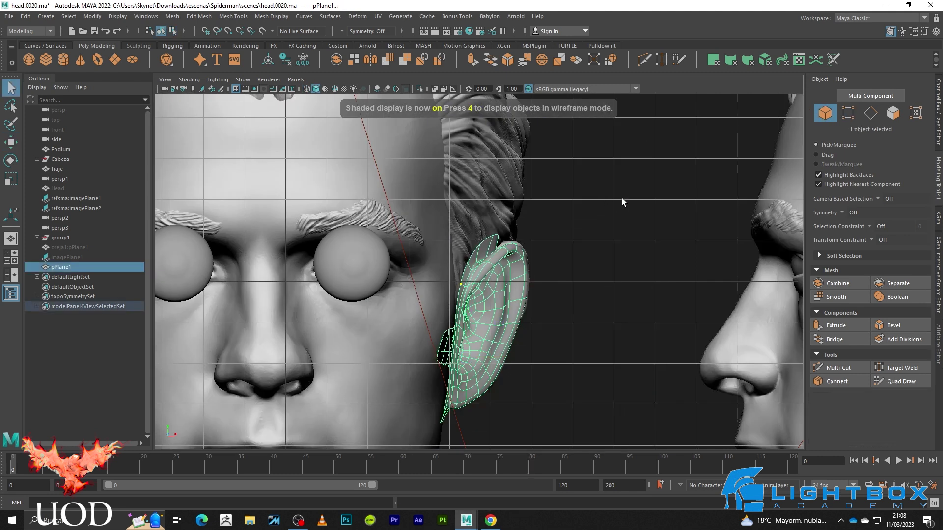
left_click(622, 198)
scroll(547, 256, "up", 3)
scroll(501, 228, "up", 2)
left_click(501, 228)
key("space")
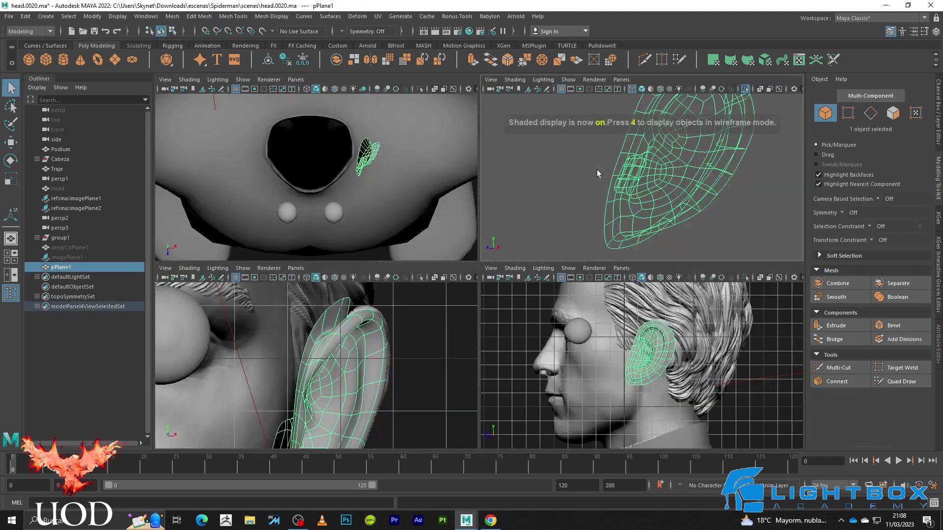
key("space")
scroll(509, 301, "up", 3)
key("5")
scroll(441, 280, "down", 2)
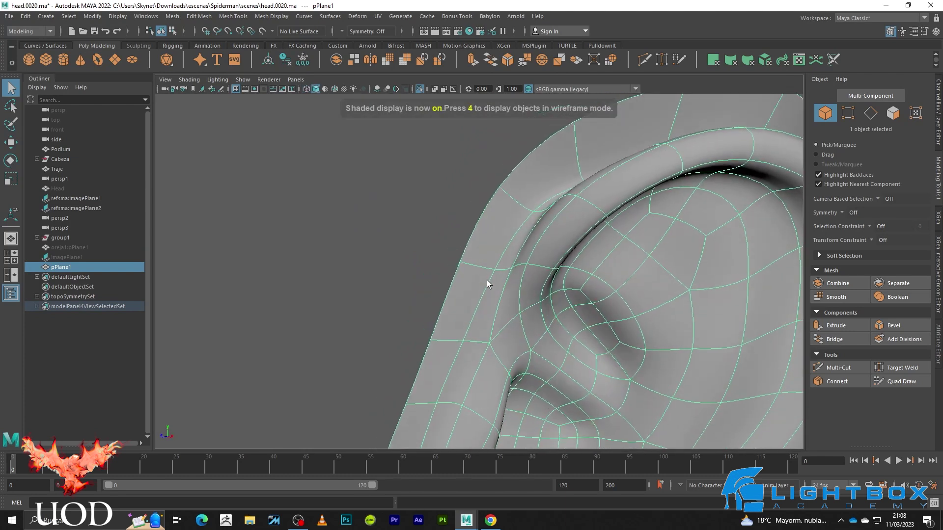
- Move vertices on the top helix rim, toggling base cage and smooth preview
key("F9")
left_click(535, 212)
key("w")
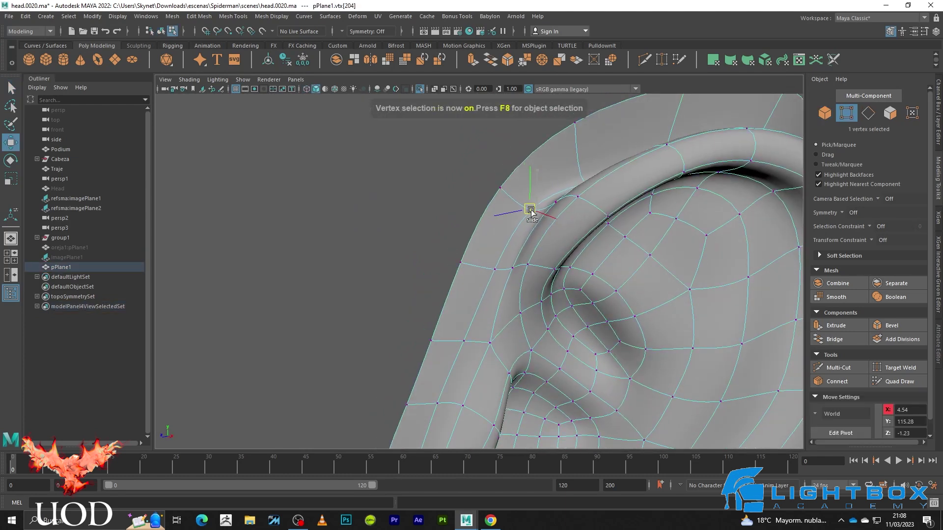
left_click_drag(520, 207, 596, 225, "alt")
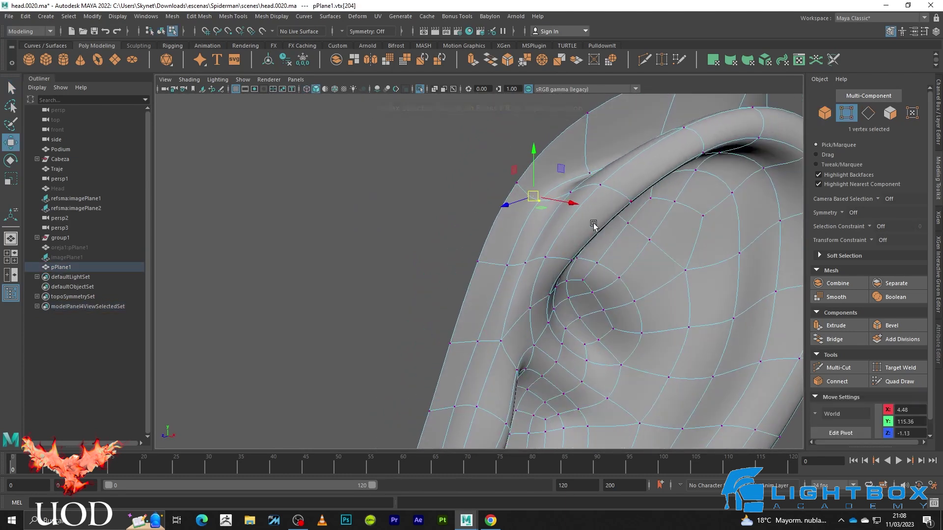
key("1")
key("q")
left_click(571, 187)
key("w")
key("3")
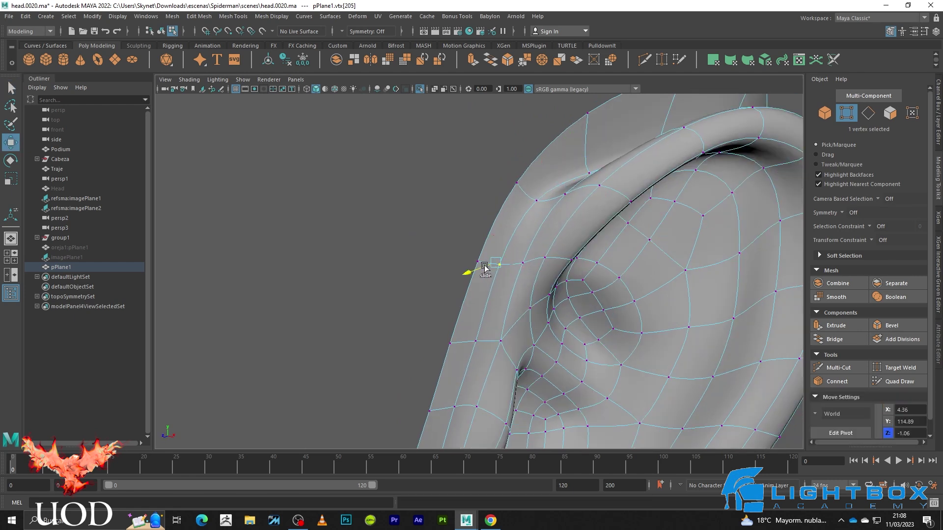
right_click_drag(560, 237, 625, 196)
key("q")
- From behind the ear, shift helix edge vertices to fit the reference
mouse_move(387, 215)
left_mouse_down("alt")
mouse_move(457, 242)
mouse_move(383, 225)
mouse_move(400, 233)
left_mouse_up("alt")
scroll(463, 250, "up", 3)
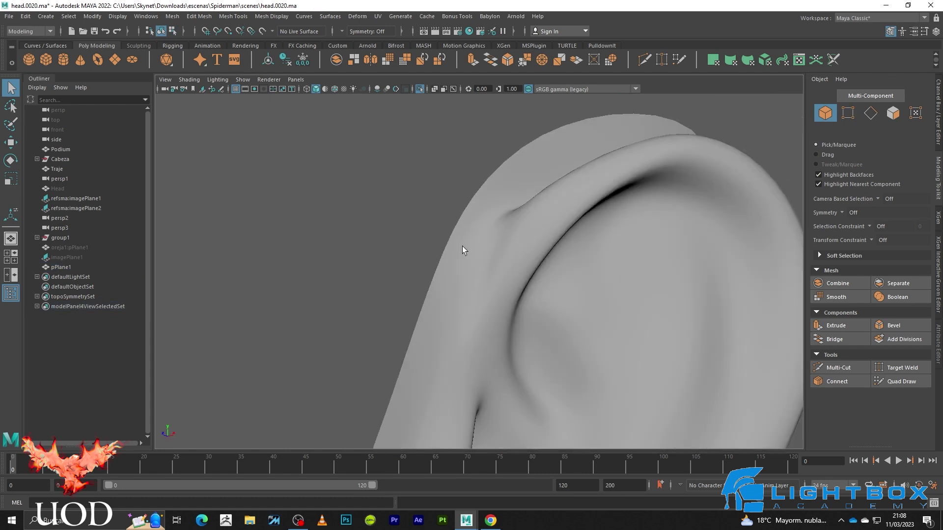
left_click(463, 251)
right_click_drag(463, 251, 569, 256, "alt")
key("1")
key("F9")
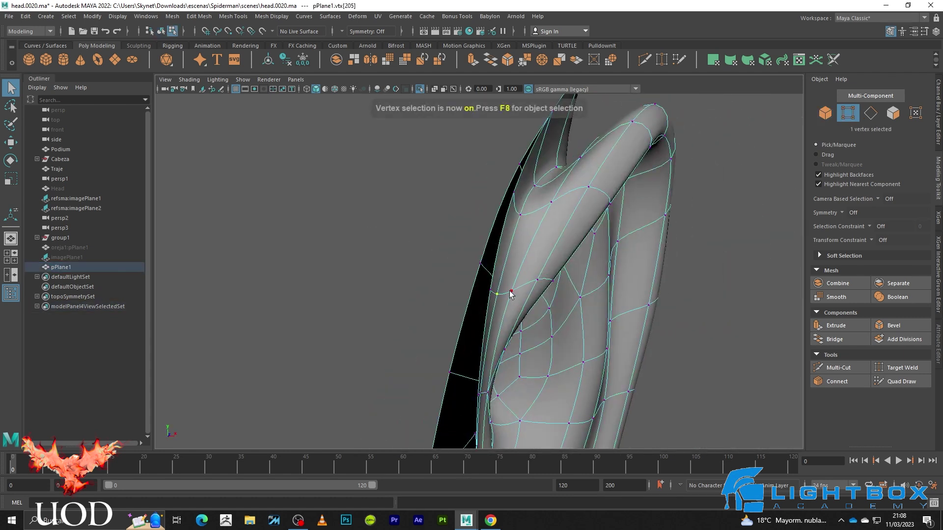
key("w")
left_click(504, 294)
key("3")
left_click(535, 281)
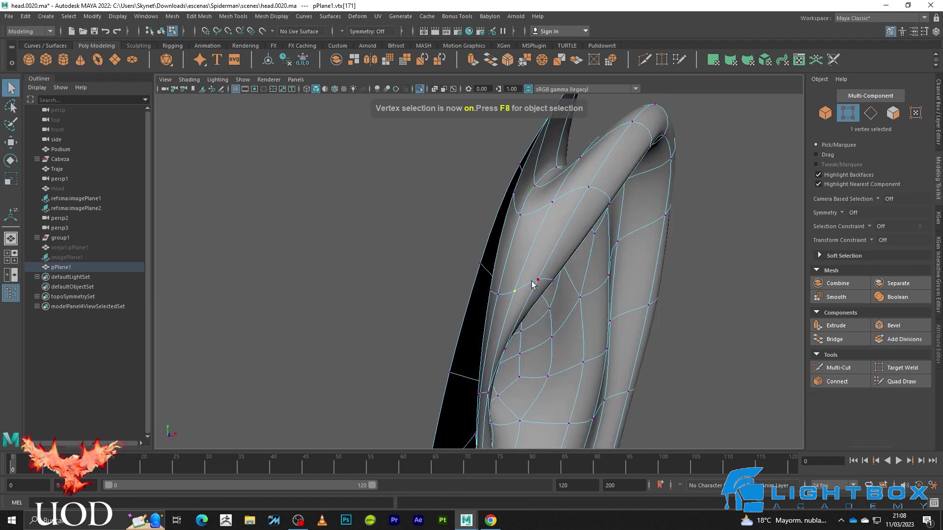
key("F8")
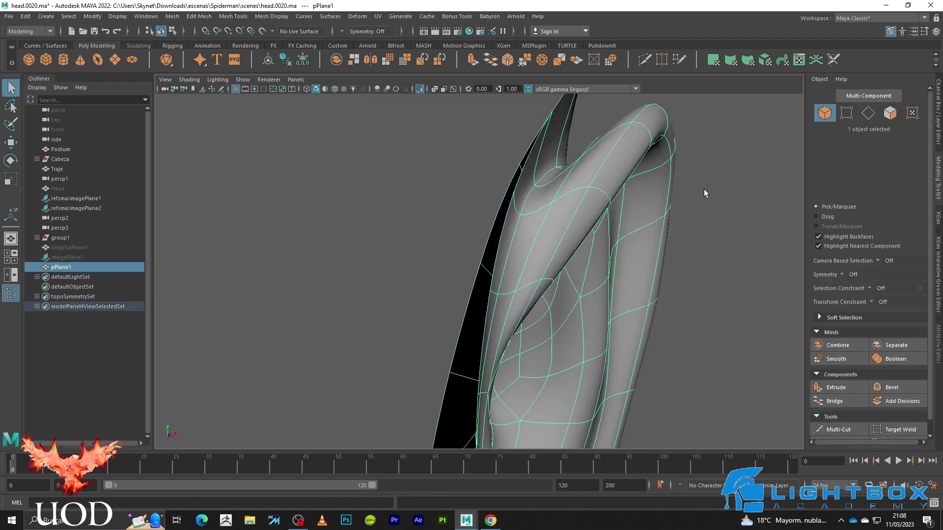
key("q")
- Viewing the ear face-on, move an upper rim edge to fit the reference
left_click(697, 261)
mouse_move(697, 261)
left_mouse_down("alt")
mouse_move(632, 234)
mouse_move(537, 275)
left_mouse_up("alt")
left_click(537, 275)
scroll(521, 262, "up", 3)
key("F10")
left_click(491, 248)
key("w")
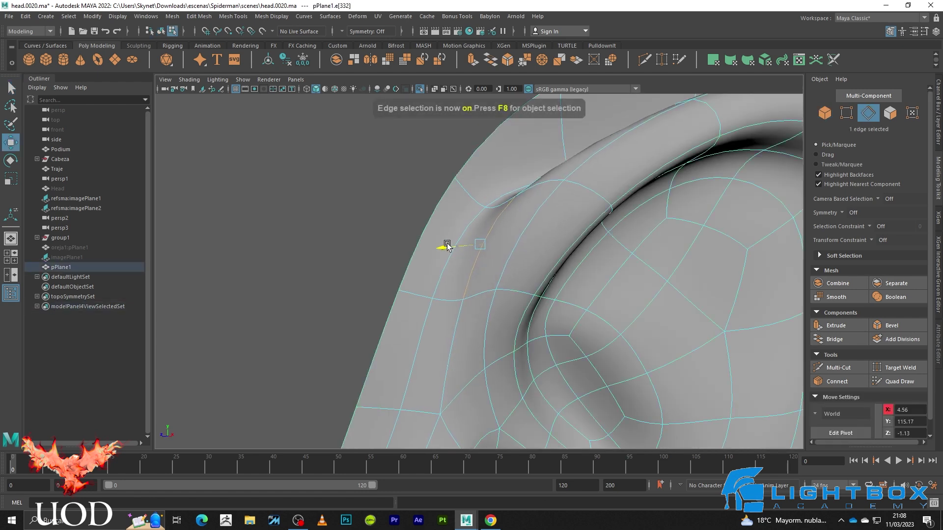
key("F8")
key("q")
left_click(320, 239)
- Orbit around the smoothed ear to review it from the front-left
scroll(434, 307, "down", 5)
mouse_move(434, 308)
left_mouse_down("alt")
mouse_move(461, 299)
mouse_move(394, 293)
left_mouse_up("alt")
scroll(511, 273, "down", 3)
mouse_move(511, 274)
left_mouse_down("alt")
mouse_move(576, 295)
mouse_move(455, 290)
mouse_move(511, 312)
mouse_move(672, 301)
mouse_move(615, 316)
mouse_move(510, 289)
mouse_move(537, 312)
mouse_move(593, 307)
mouse_move(642, 286)
mouse_move(644, 320)
mouse_move(538, 299)
left_mouse_up("alt")
- Maximise the front view and select the ear mesh pPlane1 in shaded display
key("space")
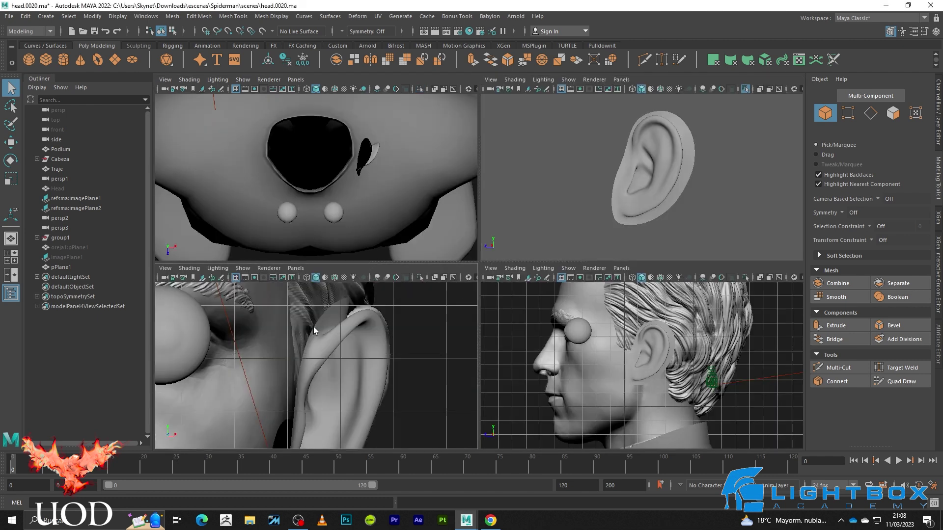
key("space")
scroll(462, 265, "down", 5)
scroll(502, 308, "up", 5)
scroll(493, 251, "up", 2)
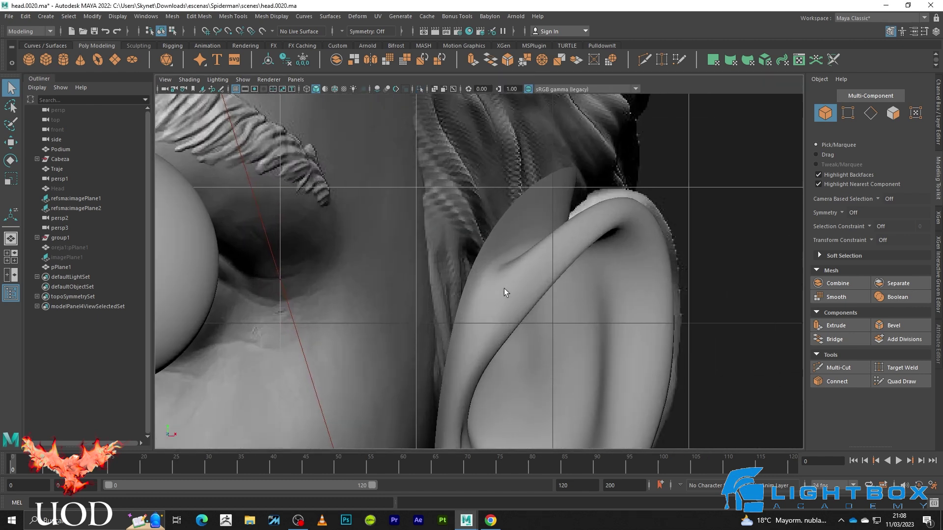
left_click(511, 286)
key("5")
scroll(530, 274, "up", 2)
scroll(504, 277, "up", 2)
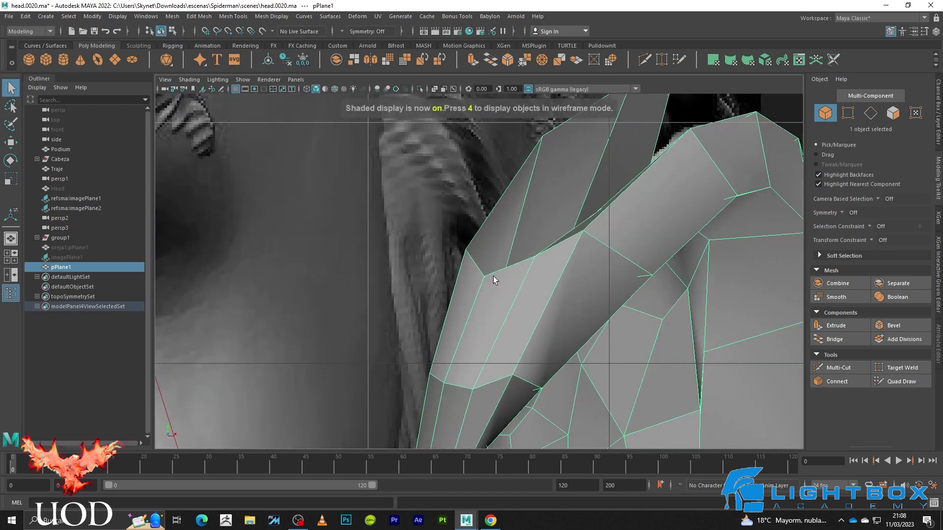
- Lower the helix's front-tip vertex and slide neighbouring vertices down, checking cage and smooth preview
key("F9")
left_click(485, 276)
key("w")
key("3")
mouse_move(484, 241)
left_mouse_down()
mouse_move(484, 269)
mouse_move(486, 240)
left_mouse_up()
key("1")
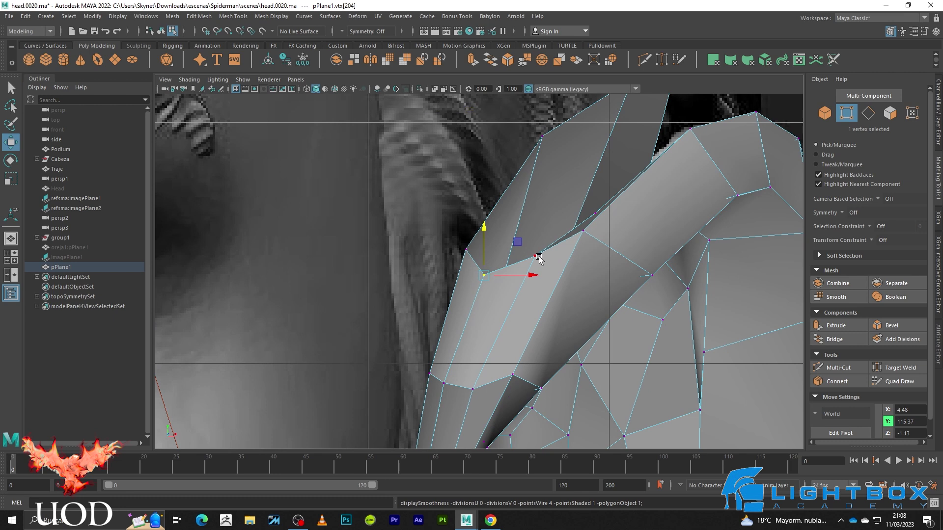
key("3")
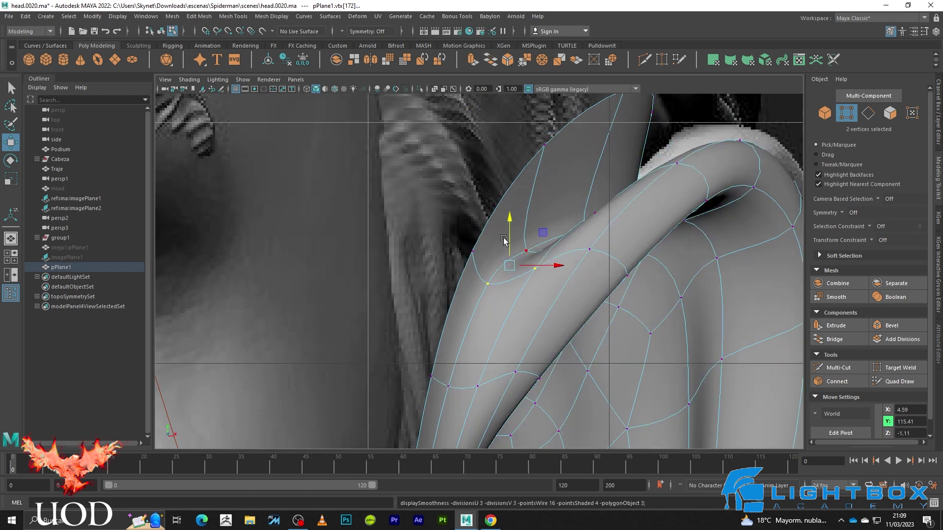
left_click_drag(509, 242, 511, 254)
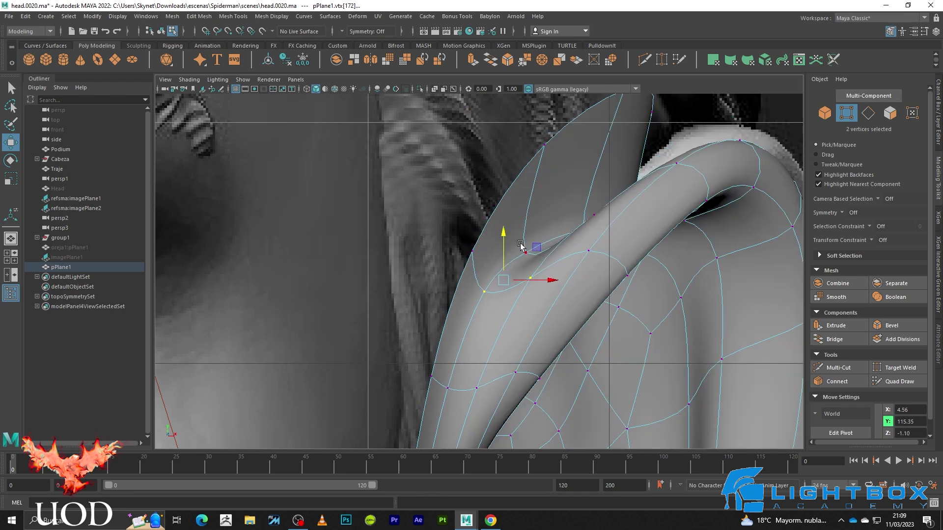
key("1")
key("4")
- Select the rim-tip vertex, the vertex below it, and an inner-fold vertex to move
left_click(484, 274)
key("5")
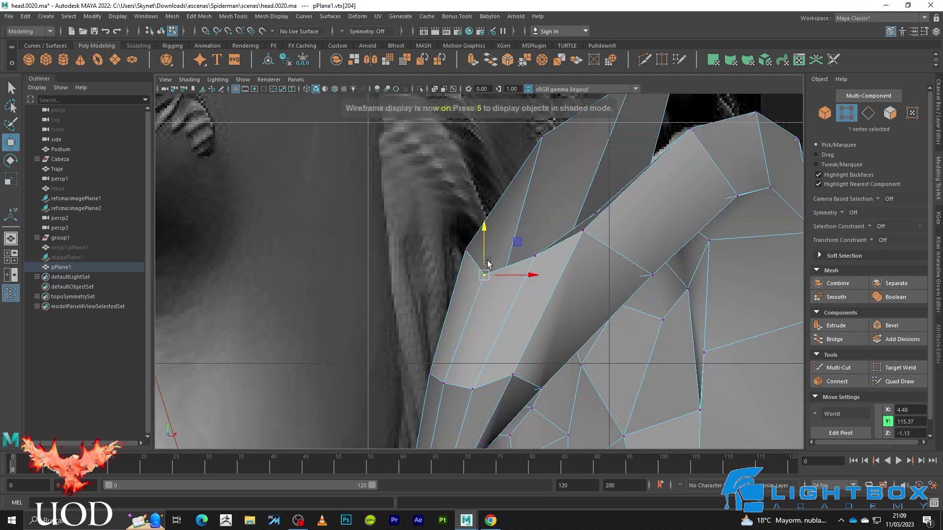
key("ctrl+z")
left_click(535, 256)
key("w")
key("3")
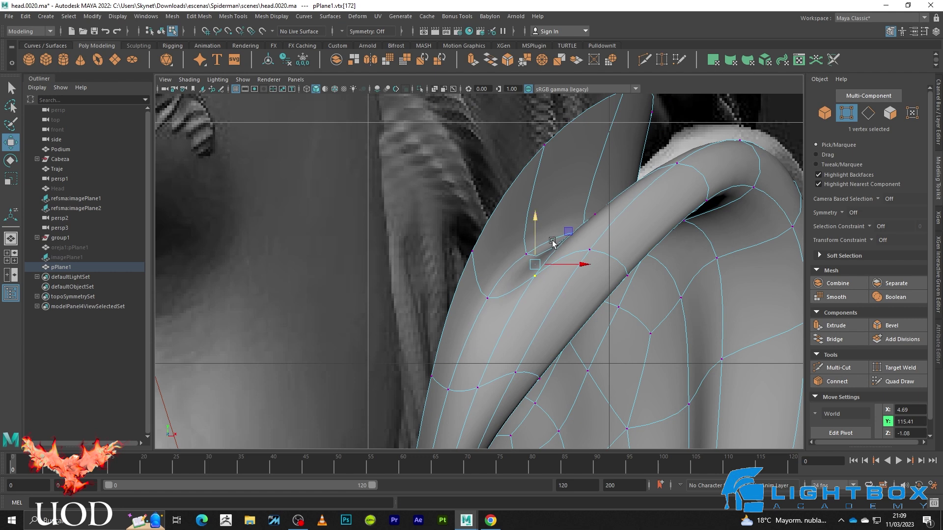
key("4")
key("q")
left_click_drag(541, 249, 511, 265)
key("5")
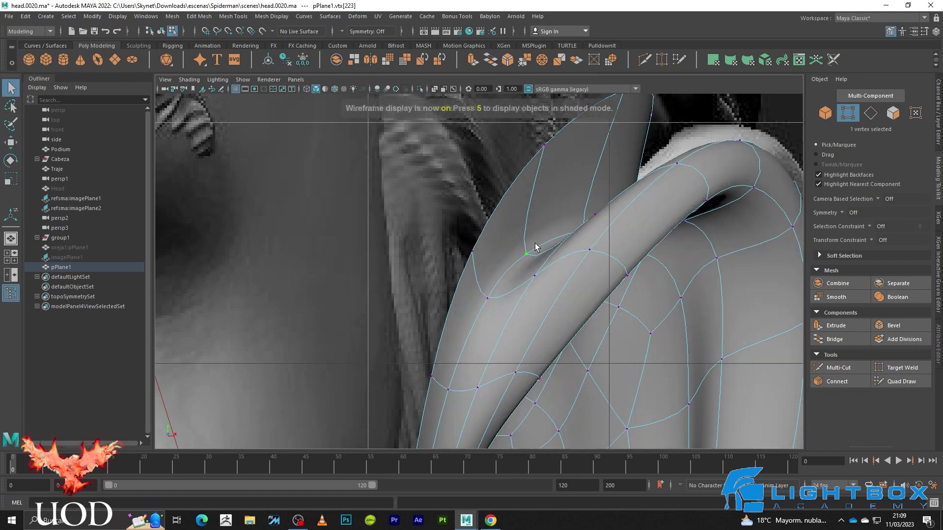
key("w")
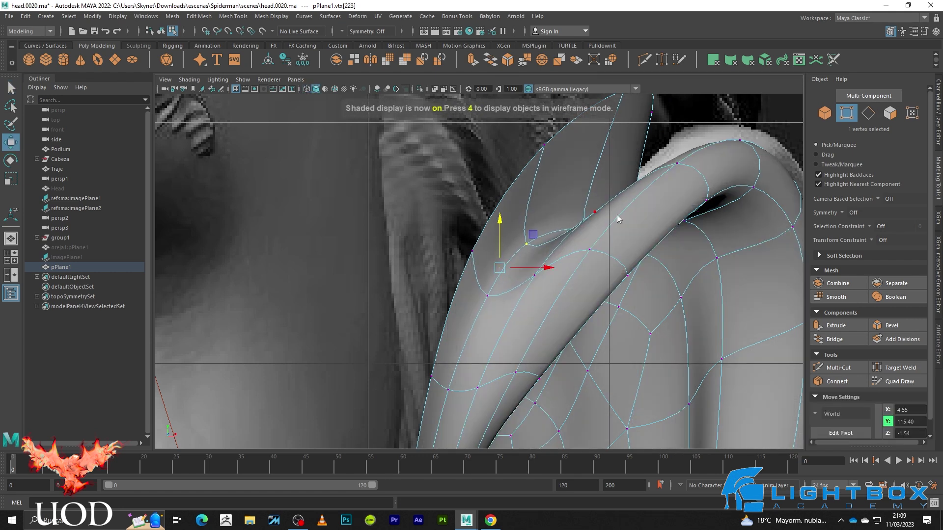
- Return to object selection, frame the ear, and orbit to view it from the front
left_click(362, 222)
key("f")
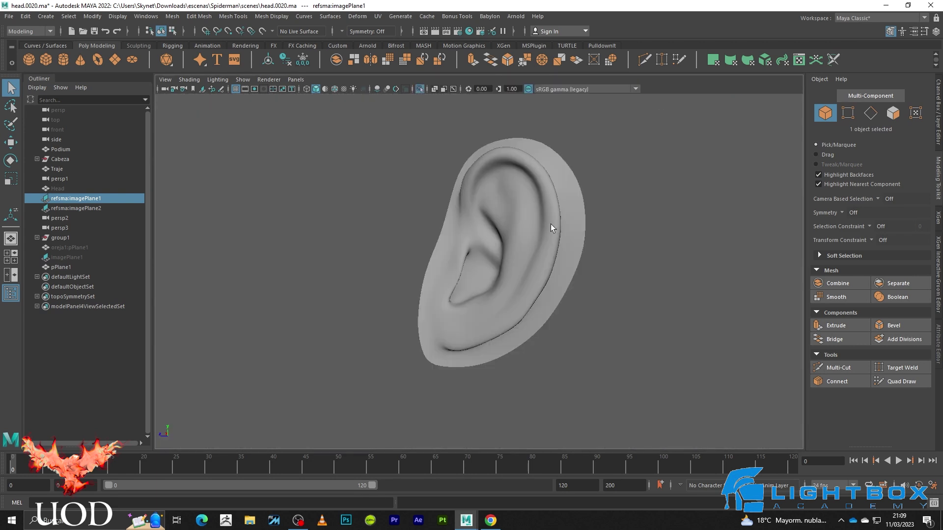
mouse_move(550, 224)
left_mouse_down("alt")
mouse_move(482, 237)
mouse_move(591, 240)
left_mouse_up("alt")
scroll(540, 265, "down", 3)
mouse_move(540, 265)
left_mouse_down("alt")
mouse_move(629, 282)
mouse_move(561, 285)
mouse_move(574, 302)
left_mouse_up("alt")
scroll(526, 286, "up", 3)
scroll(527, 287, "up", 3)
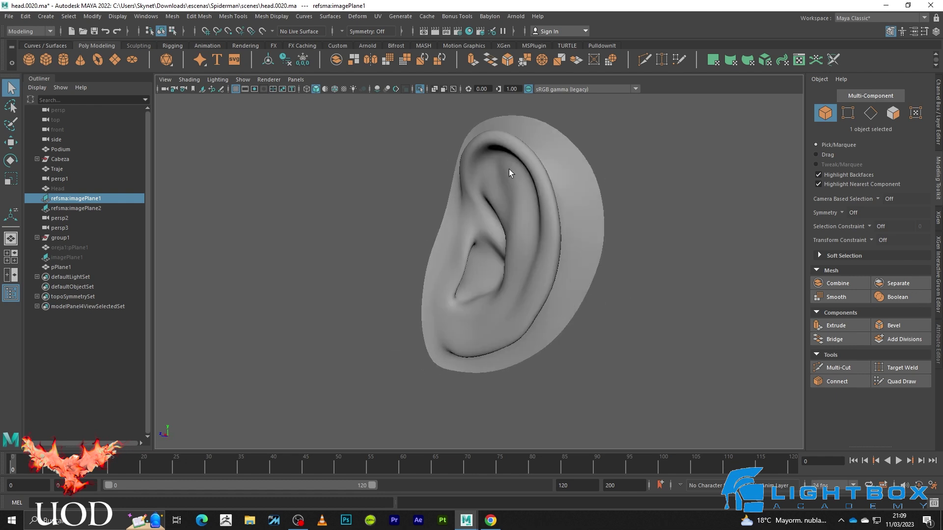
- Orbit the ear to an oblique side view and select the ear mesh
mouse_move(471, 196)
left_mouse_down("alt")
mouse_move(632, 244)
mouse_move(490, 235)
mouse_move(593, 258)
mouse_move(684, 250)
mouse_move(463, 270)
mouse_move(522, 261)
mouse_move(505, 208)
left_mouse_up("alt")
scroll(490, 235, "down", 3)
scroll(463, 269, "up", 3)
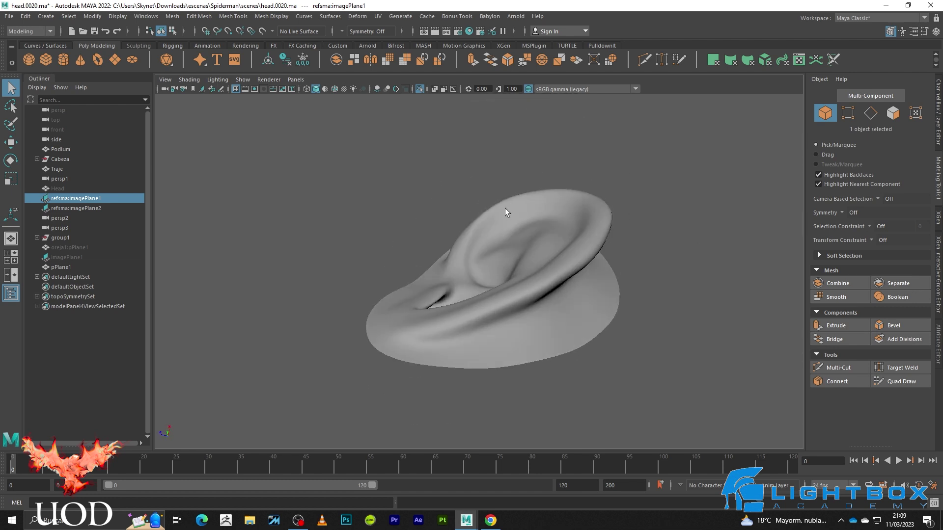
scroll(550, 275, "up", 3)
left_click(520, 274)
left_click_drag(521, 274, 469, 287, "alt")
- Switch to edge mode in the front view and frame the ear's lower rim
key("F10")
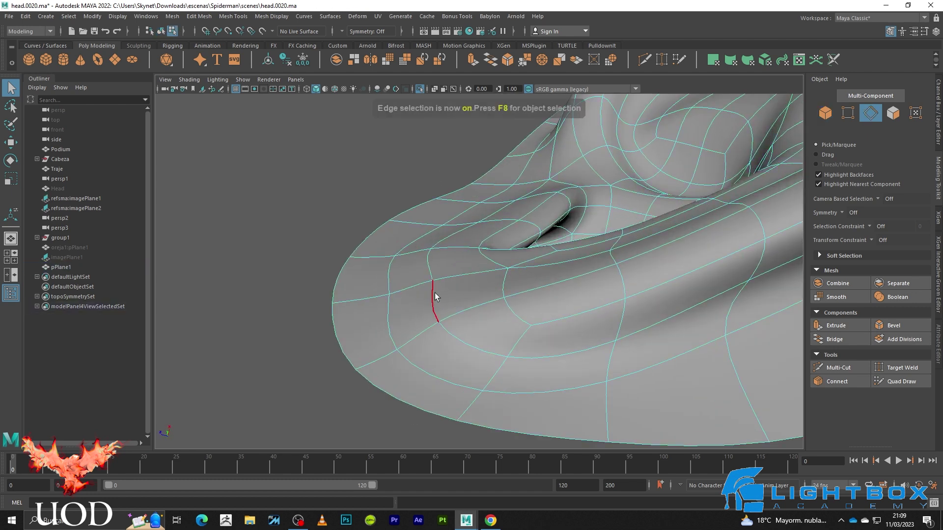
key("space")
key("space")
key("f")
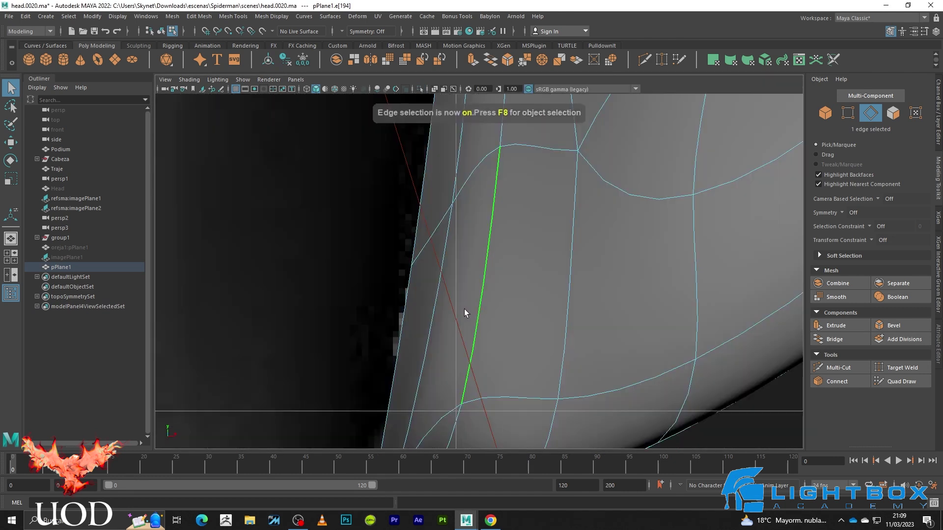
scroll(515, 287, "down", 3)
key("4")
scroll(515, 288, "up", 3)
key("w")
key("5")
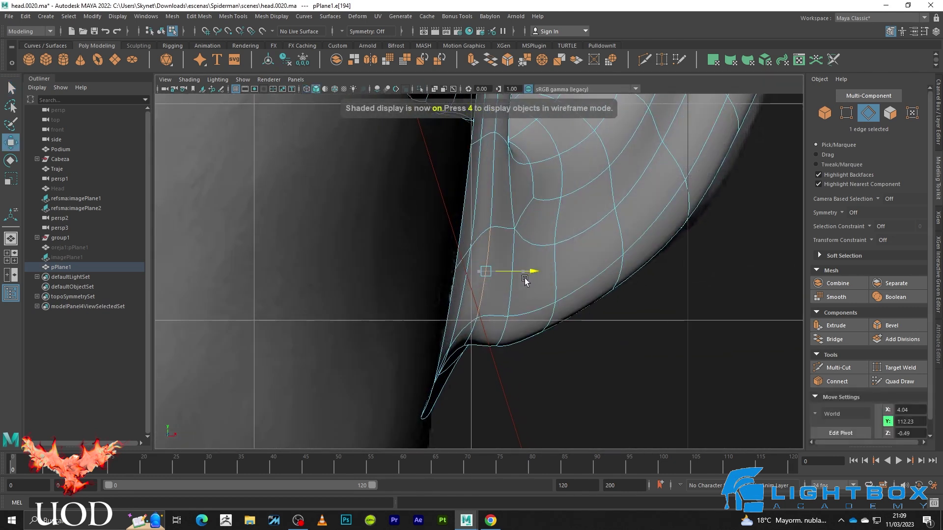
- Shift a vertical lower-rim edge slightly right in X, then pick the next edge and a rim vertex
left_click(513, 278)
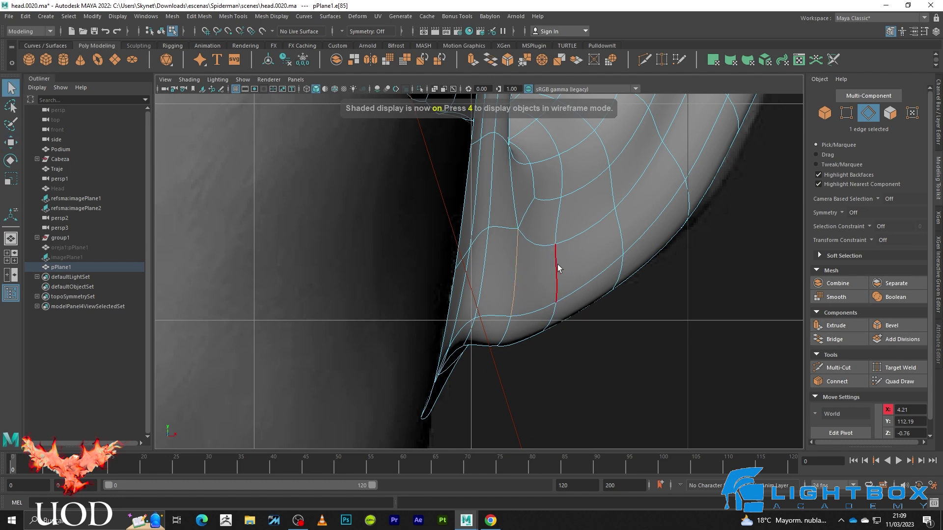
key("w")
left_click_drag(601, 287, 607, 287)
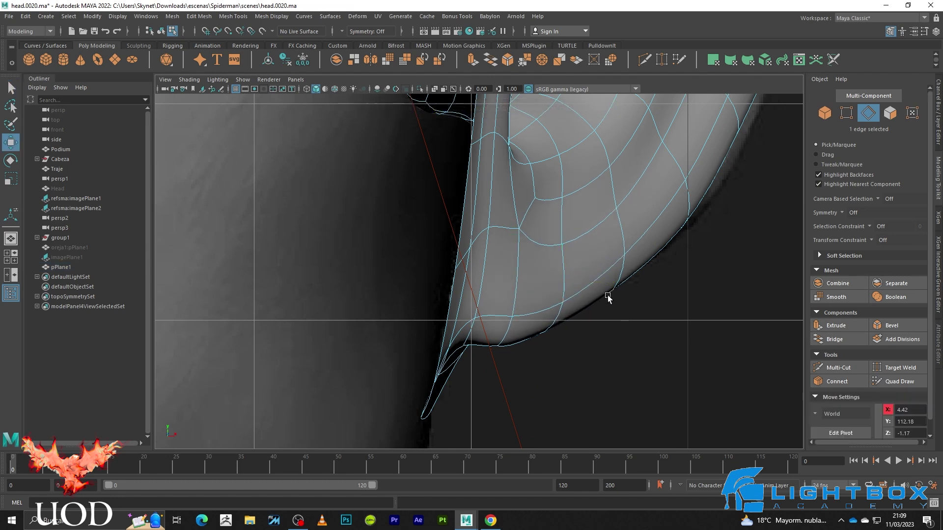
key("1")
left_click(574, 270)
key("3")
key("F9")
left_click(562, 245)
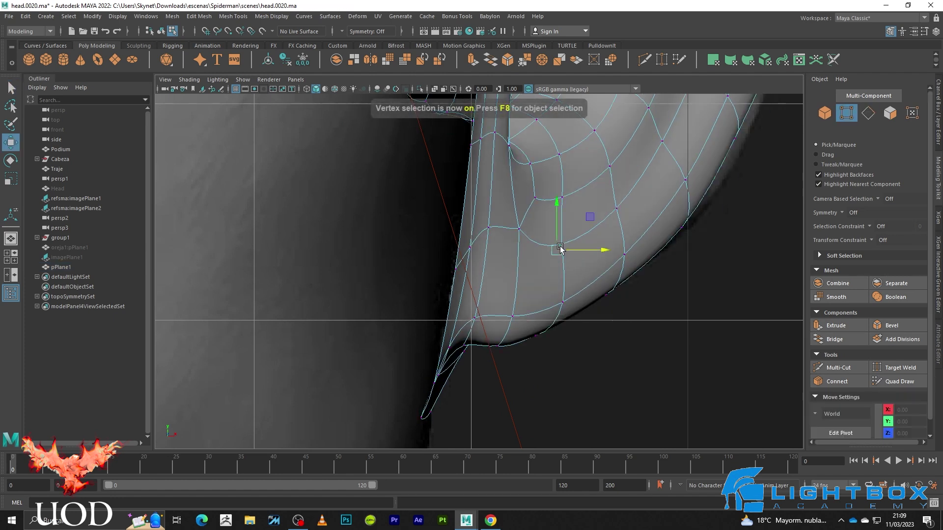
key("4")
key("5")
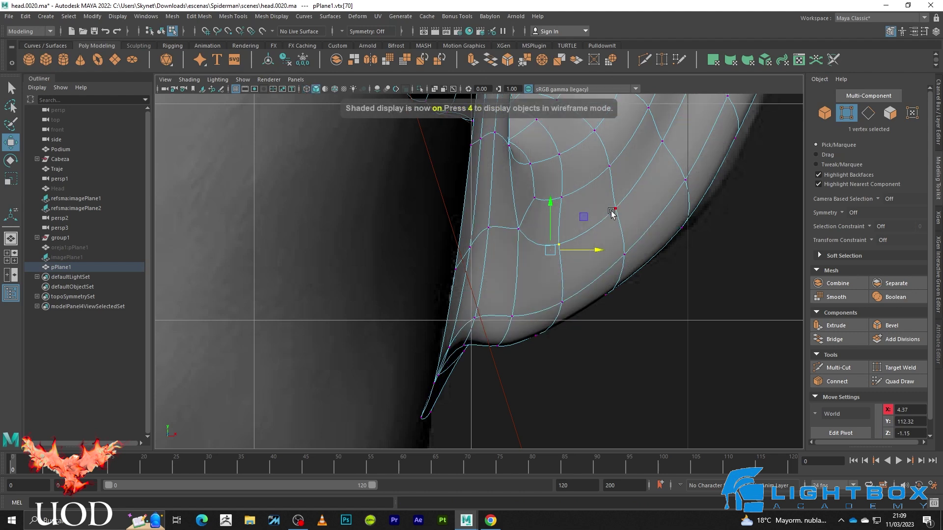
- Select and frame the reference plane, then view the ear from the front in the four-view layout
right_click_drag(547, 196, 591, 183)
left_click(625, 311)
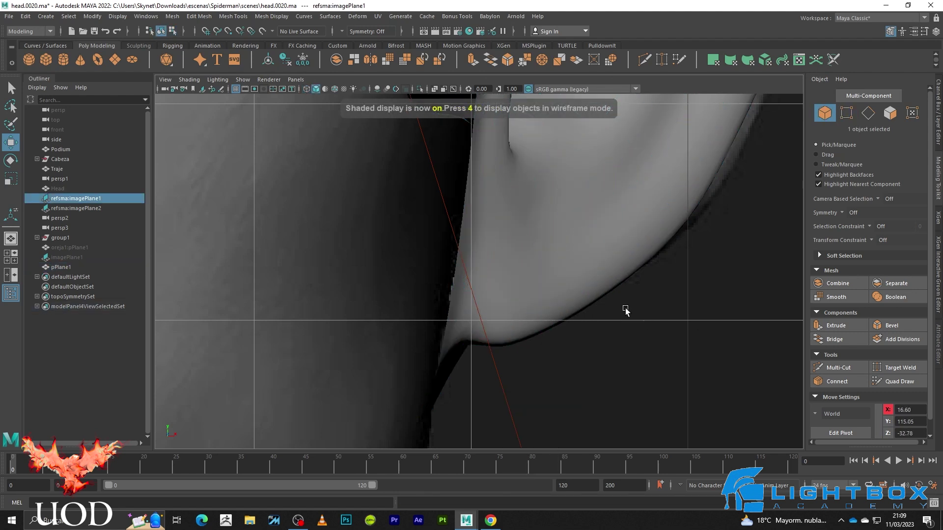
key("f")
key("space")
key("space")
mouse_move(580, 193)
left_mouse_down("alt")
mouse_move(494, 294)
mouse_move(538, 296)
left_mouse_up("alt")
scroll(538, 296, "up", 4)
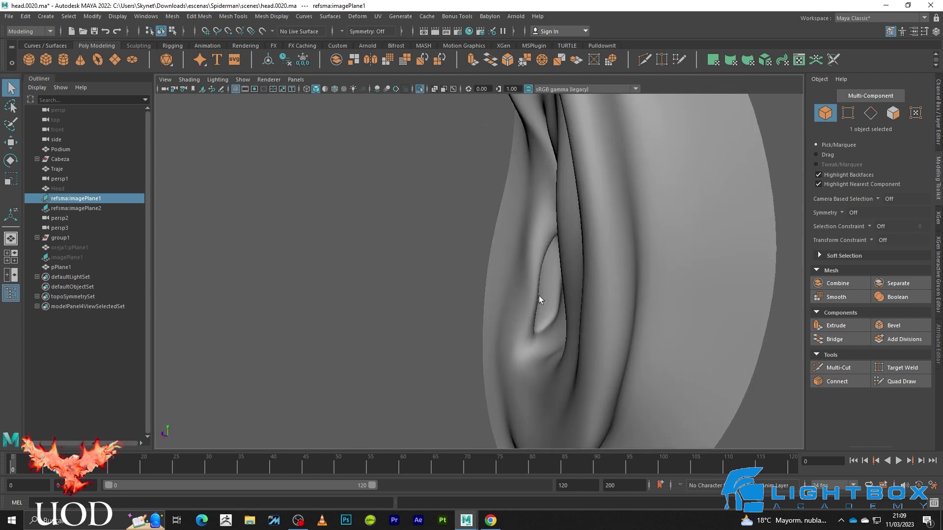
scroll(536, 290, "up", 1)
- Select inner-fold vertices on the ear mesh to pull outward, then deselect the mesh
left_click(518, 323)
key("F8")
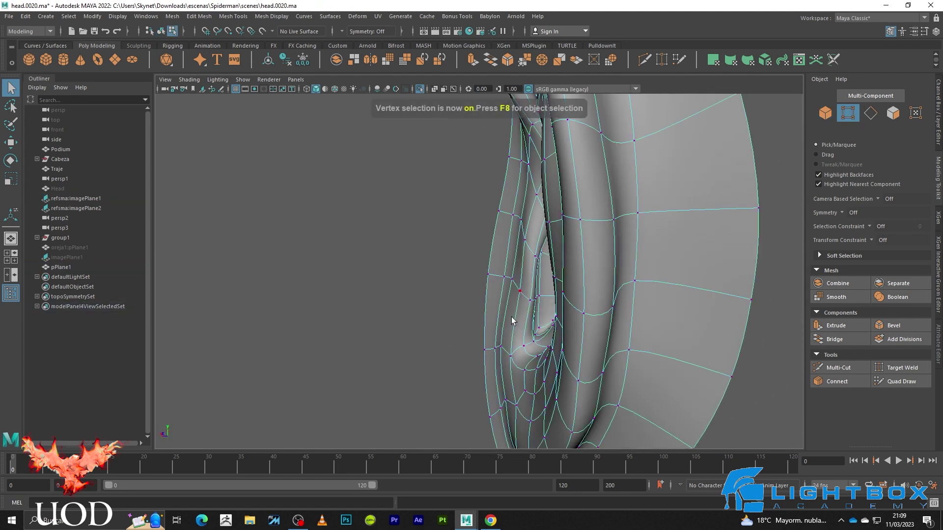
key("1")
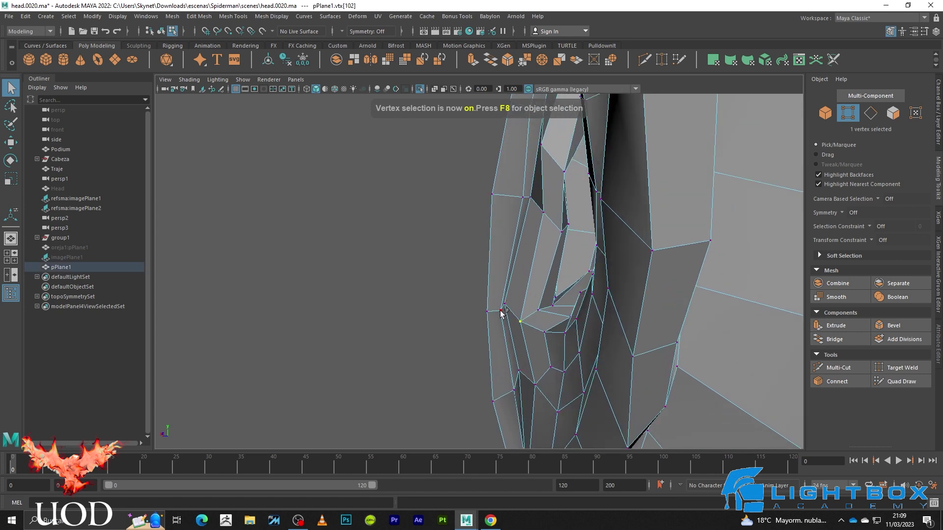
left_click(501, 310, "shift")
key("w")
key("3")
left_click(485, 311, "shift")
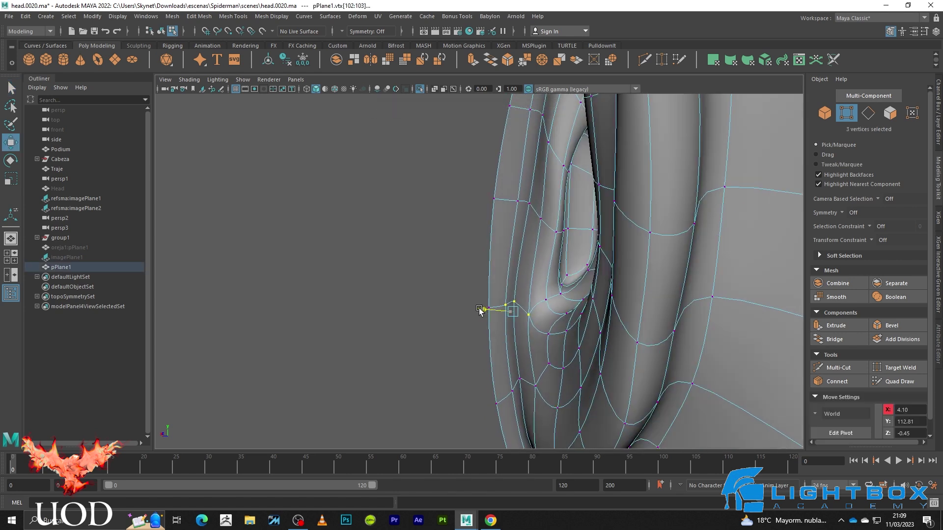
key("F8")
left_click(317, 279)
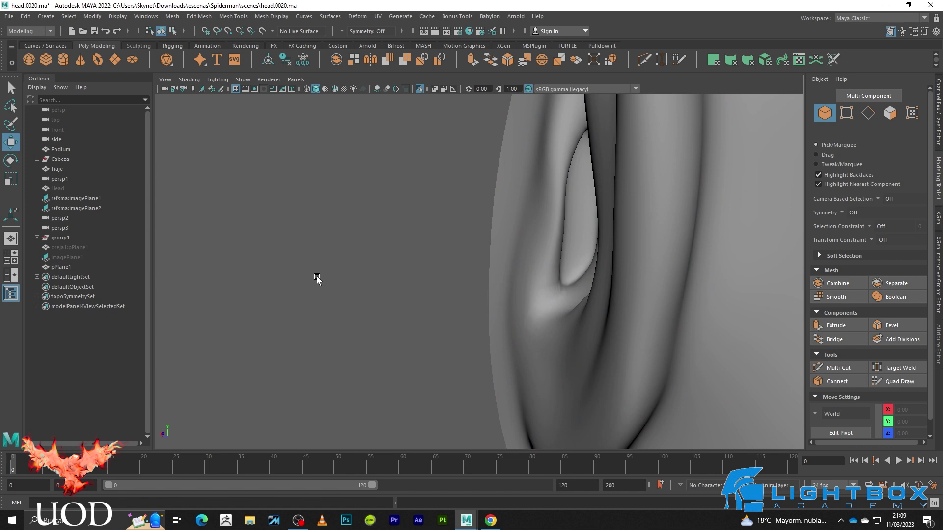
- Orbit to a steep side view of the ear mesh, showing the unsmoothed cage
key("q")
scroll(684, 257, "down", 5)
left_click_drag(652, 217, 615, 219, "alt")
mouse_move(589, 217)
left_mouse_down("alt")
mouse_move(586, 167)
mouse_move(623, 158)
mouse_move(680, 189)
mouse_move(683, 258)
mouse_move(564, 225)
left_mouse_up("alt")
left_click(491, 237)
mouse_move(491, 237)
left_mouse_down("alt")
mouse_move(535, 259)
mouse_move(442, 212)
left_mouse_up("alt")
key("1")
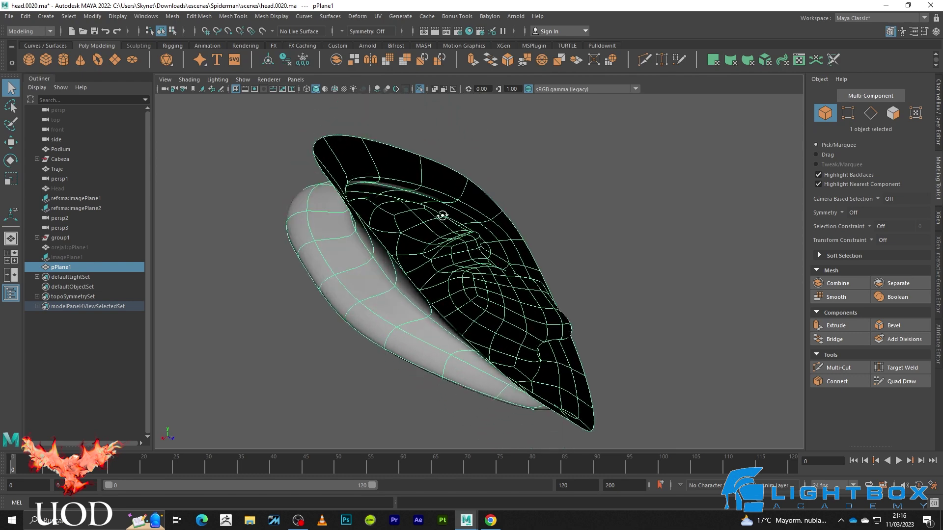
scroll(418, 263, "up", 3)
mouse_move(414, 250)
left_mouse_down("alt")
mouse_move(461, 234)
mouse_move(526, 246)
mouse_move(611, 342)
mouse_move(505, 241)
left_mouse_up("alt")
- Pick a vertex on the ear's rim to move, with smooth preview back on
key("F8")
left_click(560, 264)
left_click_drag(554, 270, 485, 310, "alt")
key("w")
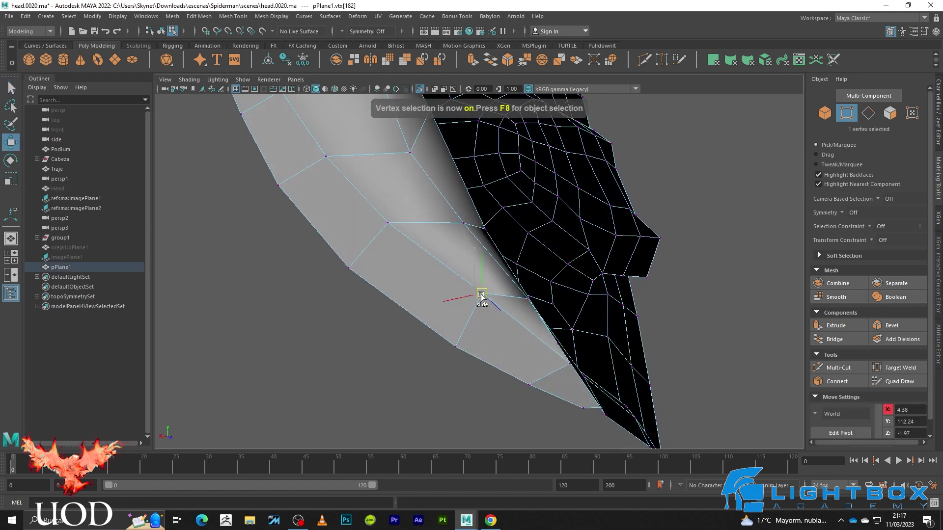
key("3")
right_click_drag(490, 273, 488, 213)
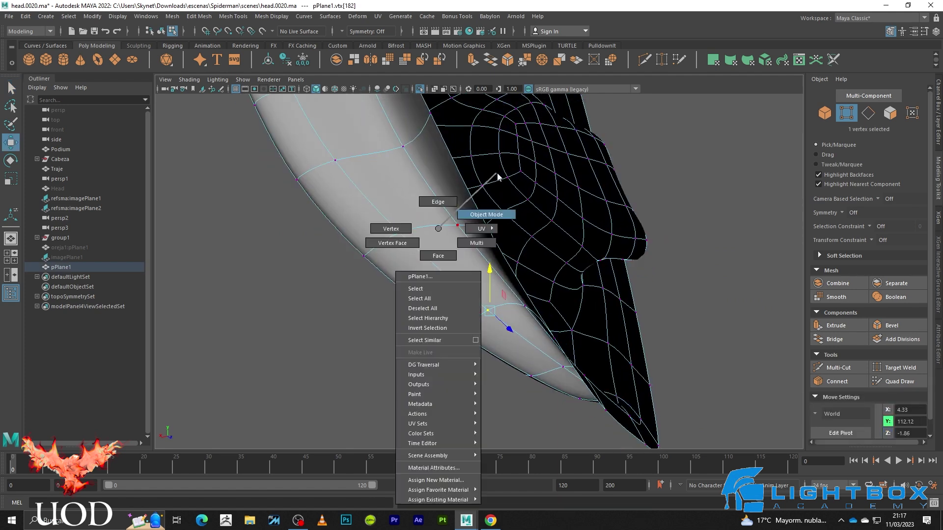
- Select the rim's whole edge loop and inspect it against the unsmoothed cage
mouse_move(360, 318)
left_mouse_down("alt")
mouse_move(491, 332)
mouse_move(541, 318)
mouse_move(573, 330)
left_mouse_up("alt")
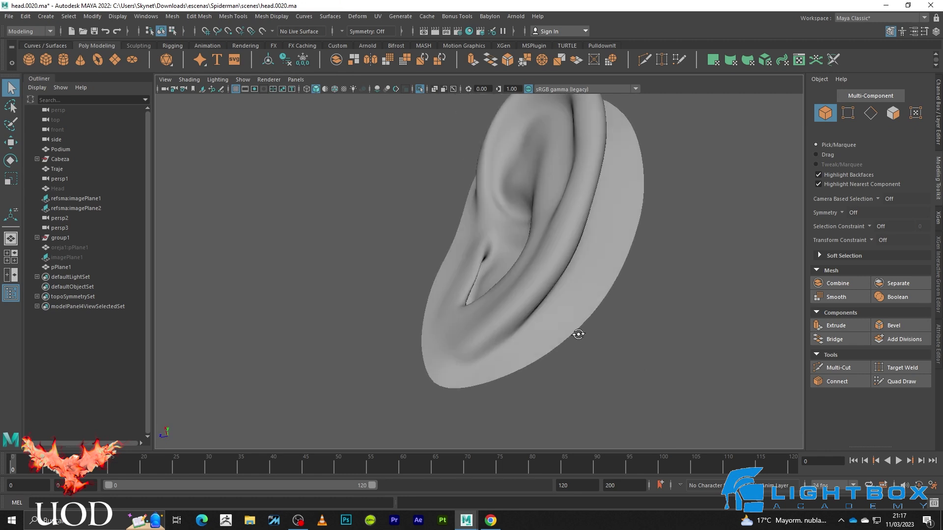
left_click(568, 263)
mouse_move(568, 263)
left_mouse_down("alt")
mouse_move(552, 294)
mouse_move(595, 336)
mouse_move(479, 322)
mouse_move(511, 320)
left_mouse_up("alt")
key("F10")
left_click(462, 229)
double_click(462, 230)
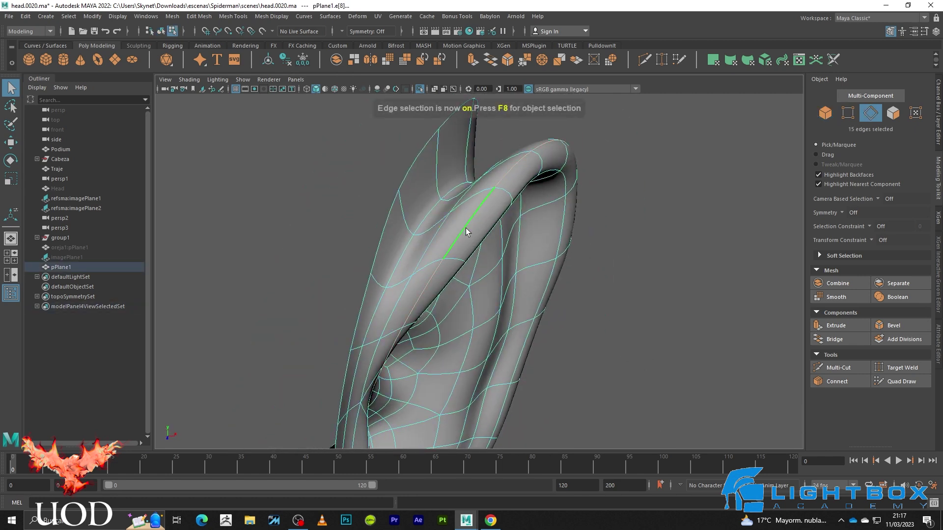
left_click_drag(468, 229, 461, 244, "alt")
key("1")
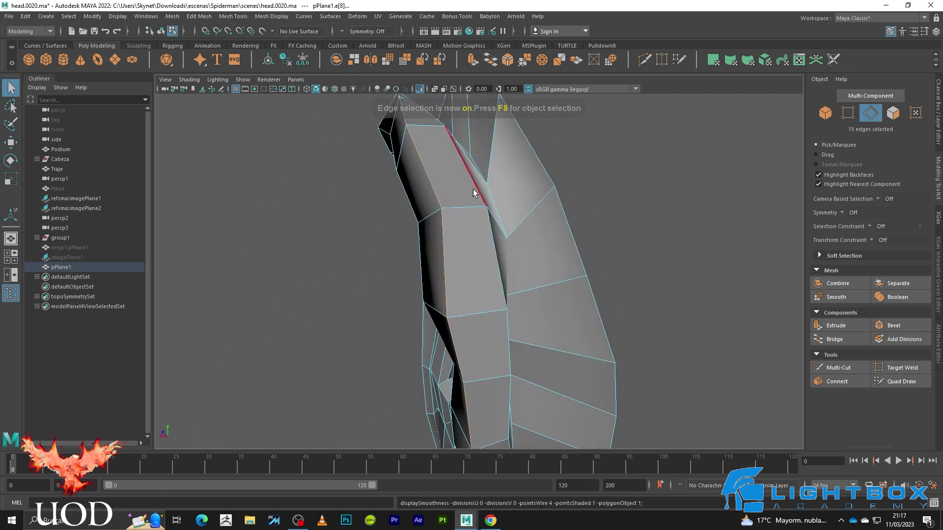
mouse_move(475, 184)
left_mouse_down("alt")
mouse_move(455, 252)
mouse_move(400, 242)
mouse_move(383, 192)
mouse_move(400, 242)
left_mouse_up("alt")
- Check the cap face at the helix top, then pick a rim-top vertex to move
key("F11")
left_click(388, 214)
mouse_move(420, 295)
left_mouse_down("alt")
mouse_move(446, 287)
mouse_move(457, 190)
mouse_move(464, 248)
left_mouse_up("alt")
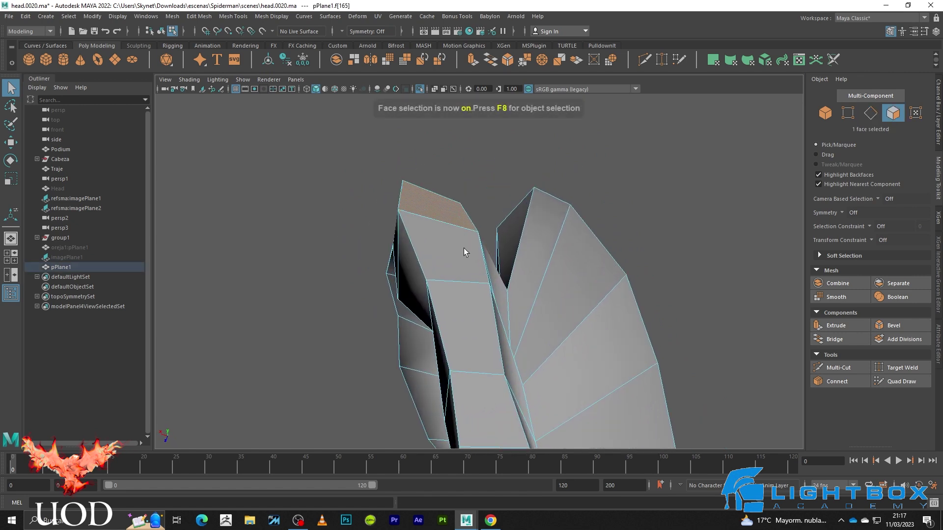
scroll(466, 240, "up", 2)
key("F9")
left_click_drag(464, 212, 467, 221, "alt")
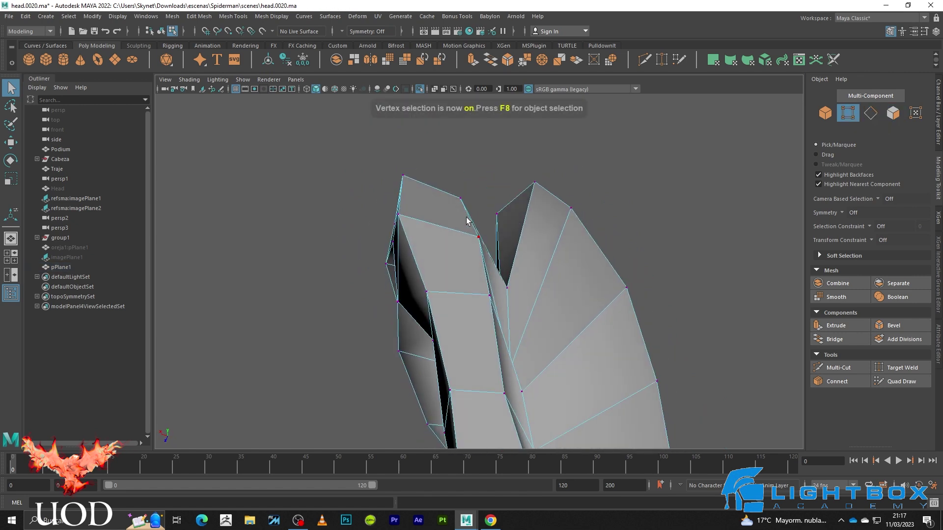
left_click(463, 199)
key("w")
key("3")
mouse_move(463, 189)
left_mouse_down("alt")
mouse_move(438, 236)
mouse_move(466, 269)
mouse_move(526, 273)
mouse_move(405, 269)
mouse_move(416, 273)
left_mouse_up("alt")
- Push the rim vertex slightly along Z, then orbit to a side view of the cage
mouse_move(472, 261)
left_mouse_down()
mouse_move(466, 256)
mouse_move(448, 275)
mouse_move(453, 253)
left_mouse_up()
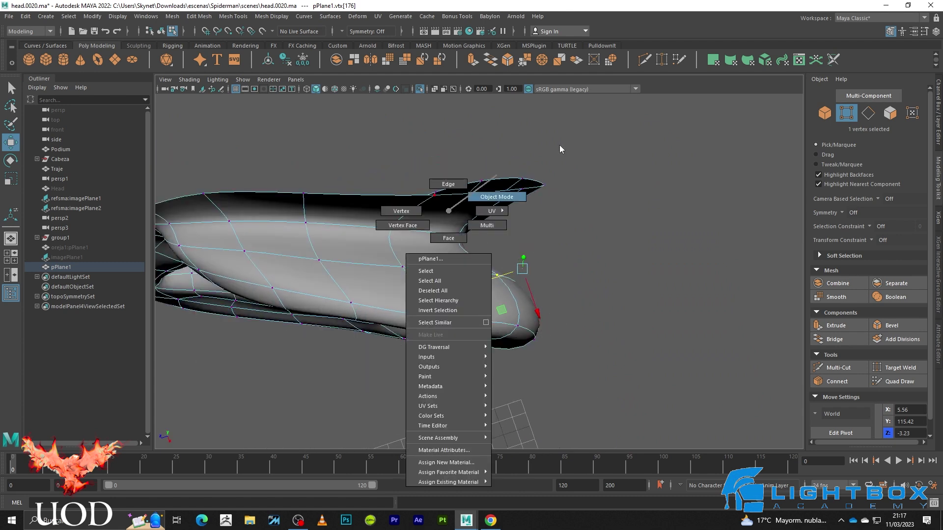
right_click_drag(453, 253, 559, 145)
key("q")
mouse_move(599, 190)
left_mouse_down("alt")
mouse_move(518, 240)
mouse_move(482, 229)
left_mouse_up("alt")
key("1")
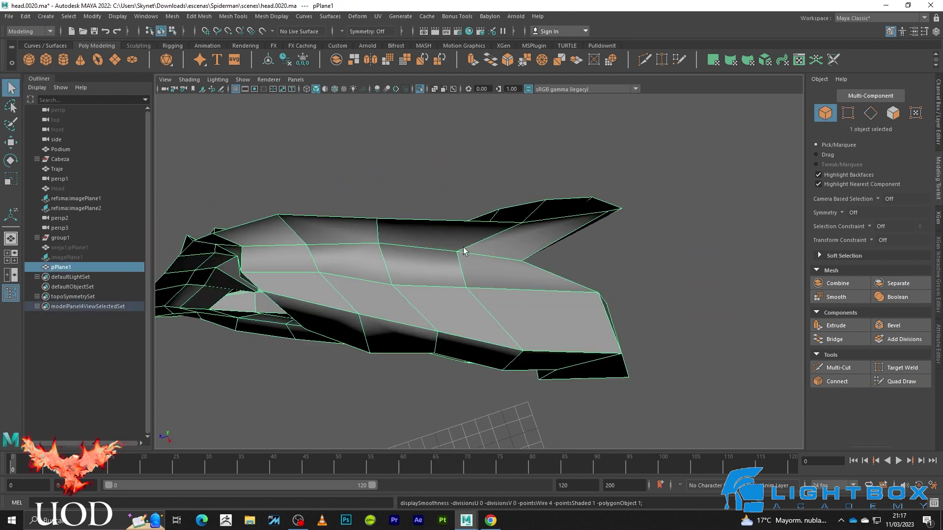
- Nudge two neighbouring upper-rim vertices into place, comparing cage and smooth preview
left_click(523, 224)
key("w")
key("3")
left_click_drag(534, 258, 530, 247)
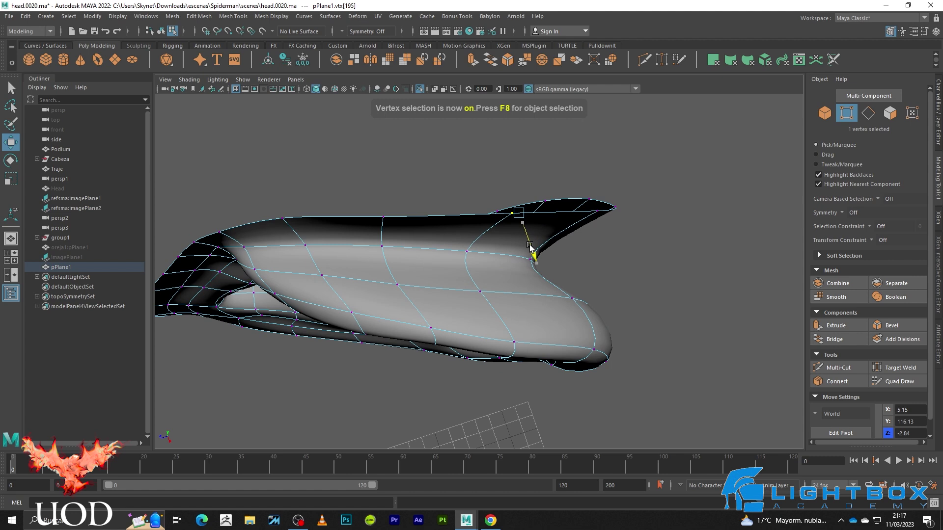
left_click(581, 255)
key("1")
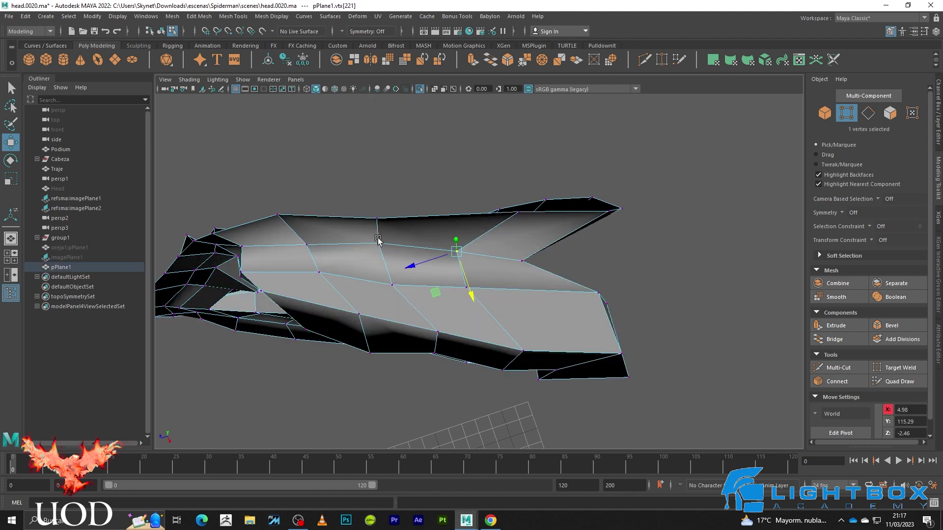
left_click(378, 239)
key("3")
left_click_drag(449, 238, 404, 200, "alt")
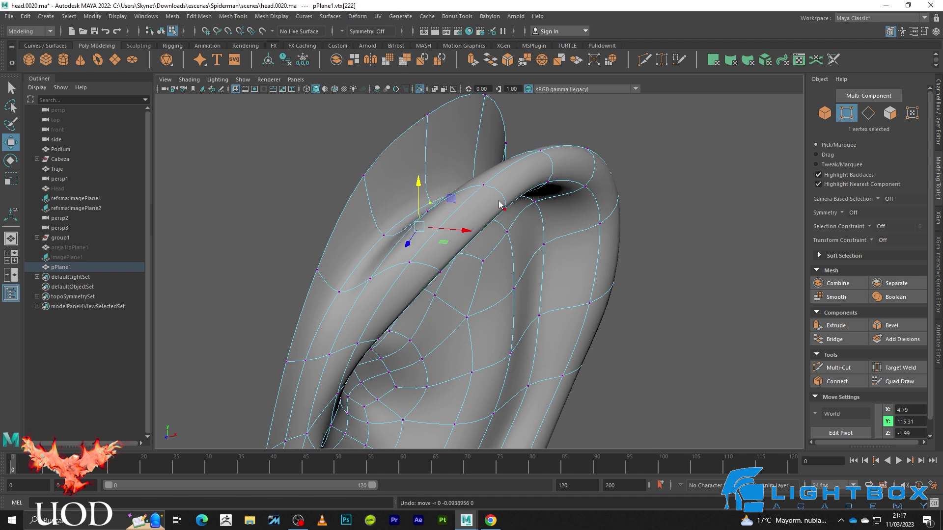
- Return to Object Mode, clear the selection, and orbit to view the finished ear from the front
key("F8")
key("q")
left_click(642, 152)
mouse_move(642, 151)
left_mouse_down("alt")
mouse_move(477, 277)
mouse_move(497, 228)
mouse_move(502, 263)
mouse_move(493, 212)
mouse_move(452, 266)
mouse_move(435, 221)
left_mouse_up("alt")
left_click(488, 230)
key("w")
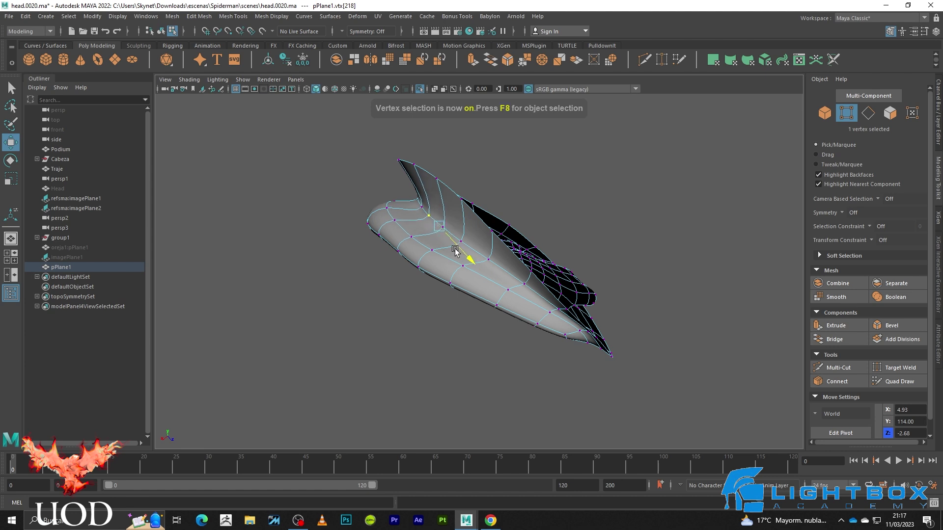
key("q")
left_click(586, 128)
mouse_move(585, 128)
left_mouse_down("alt")
mouse_move(455, 200)
mouse_move(531, 261)
mouse_move(630, 239)
mouse_move(595, 259)
left_mouse_up("alt")
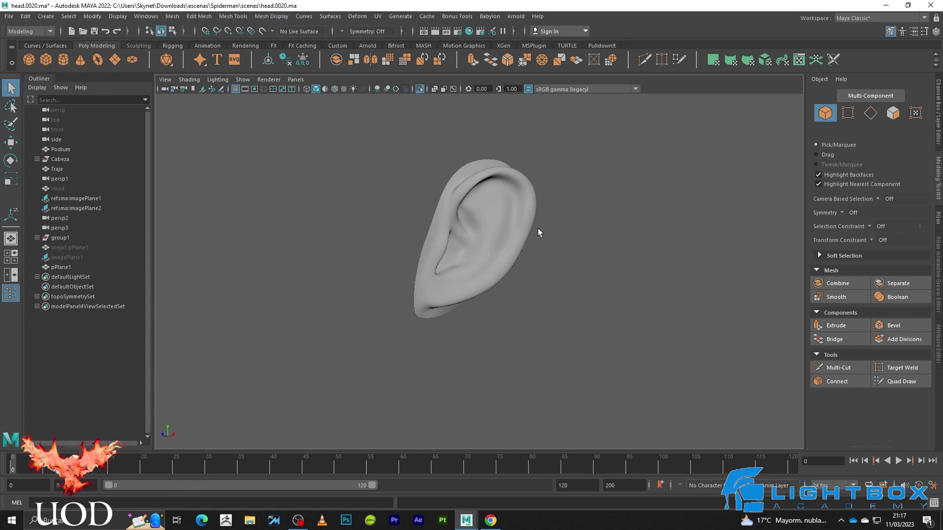